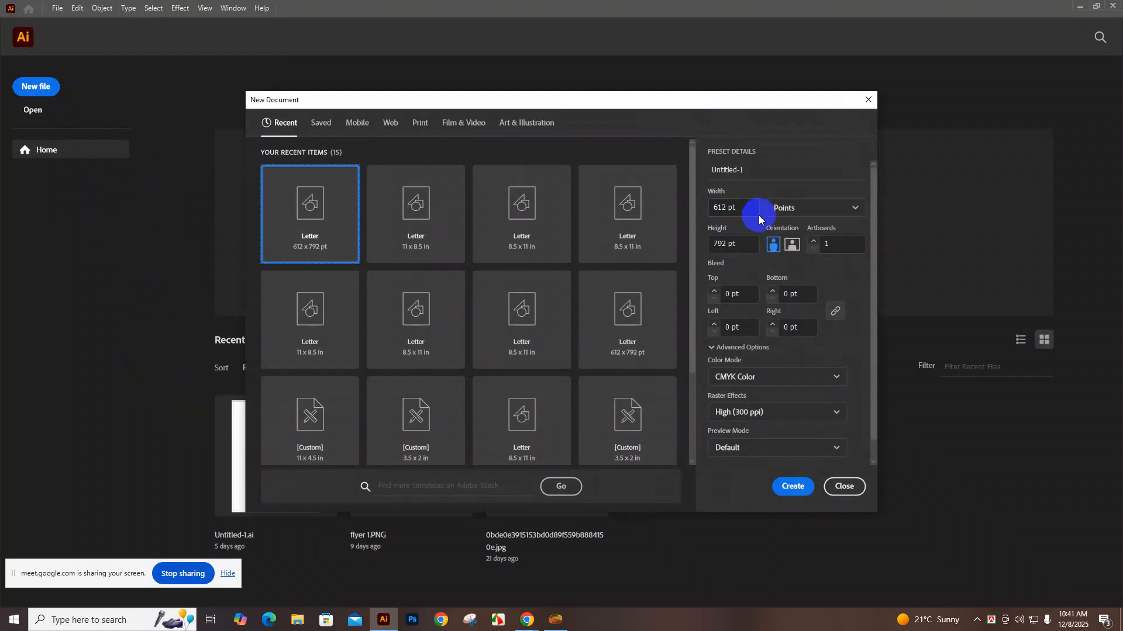
# Choose the A4 preset for the new document and set its units to inches
pyautogui.scroll(-3, 584, 371)
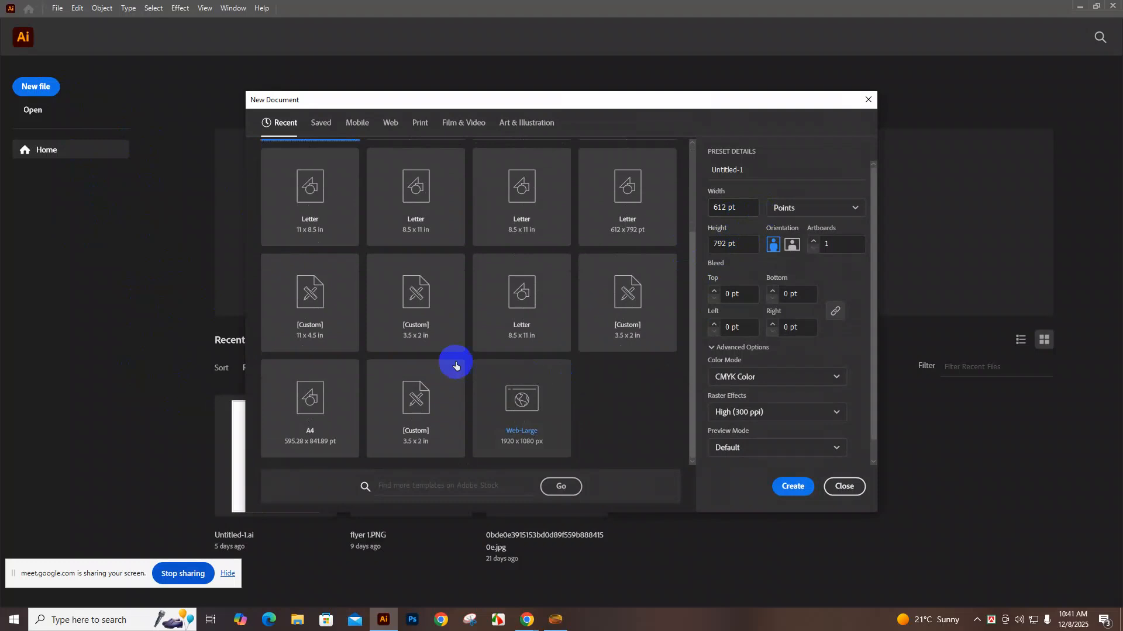
pyautogui.click(307, 431)
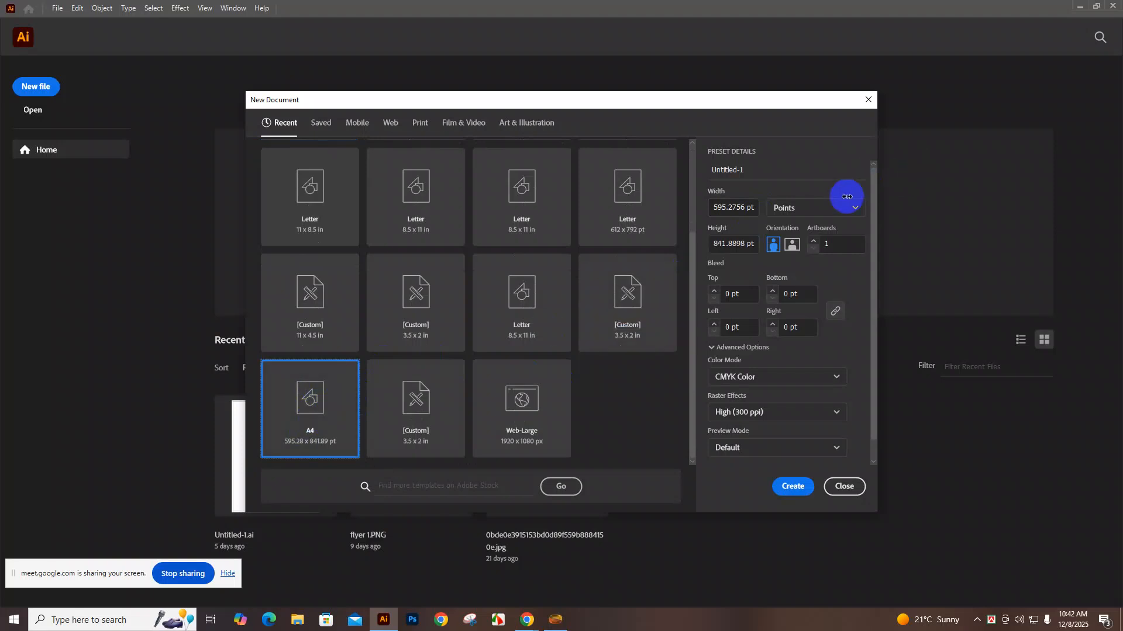
pyautogui.click(829, 212)
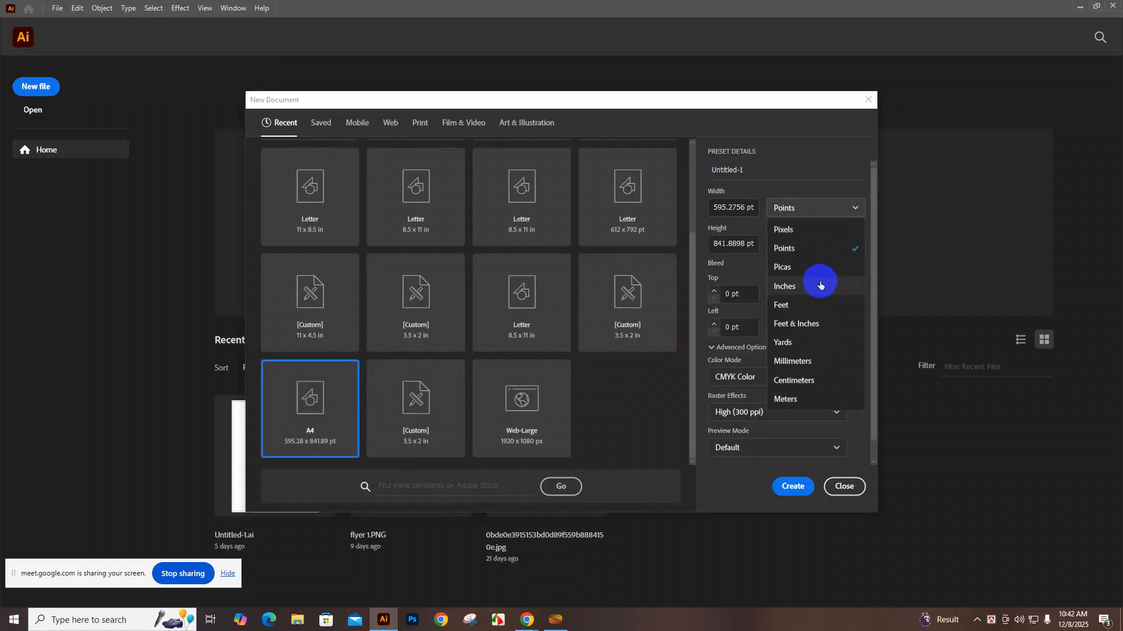
pyautogui.click(820, 287)
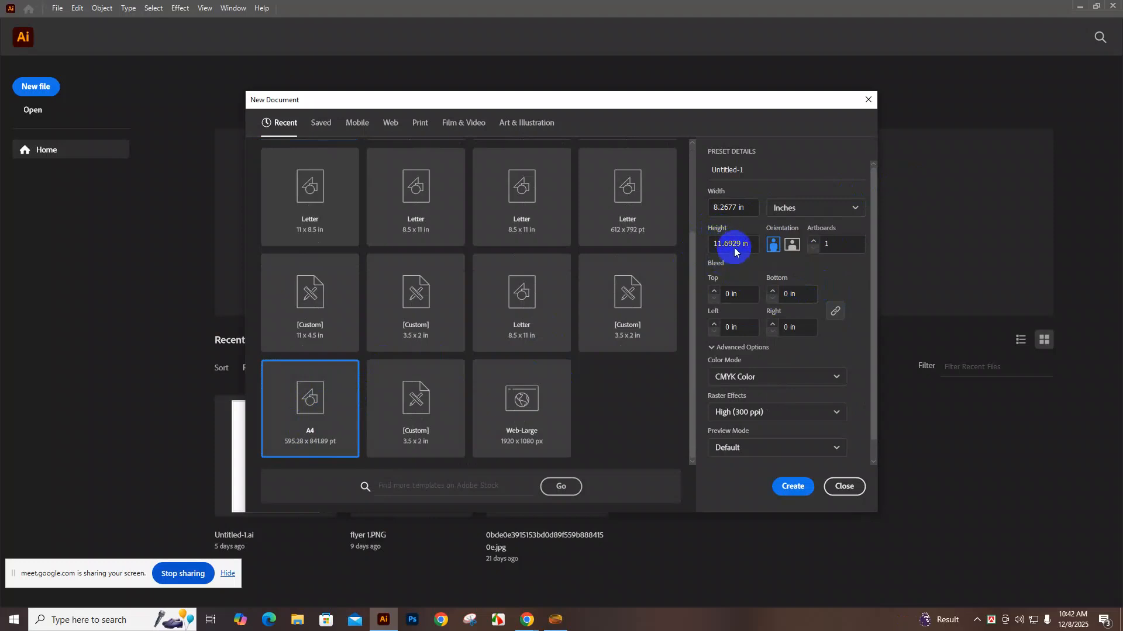
# Set a linked bleed of 0.25 in on all four sides and create the document
pyautogui.click(732, 294)
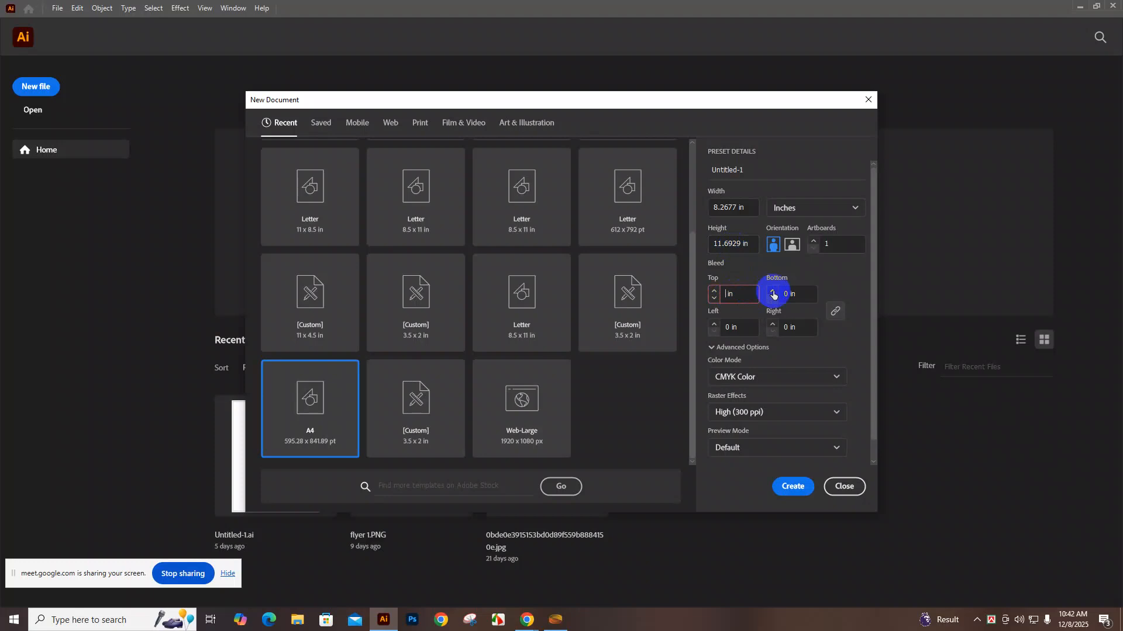
pyautogui.write('0. ')
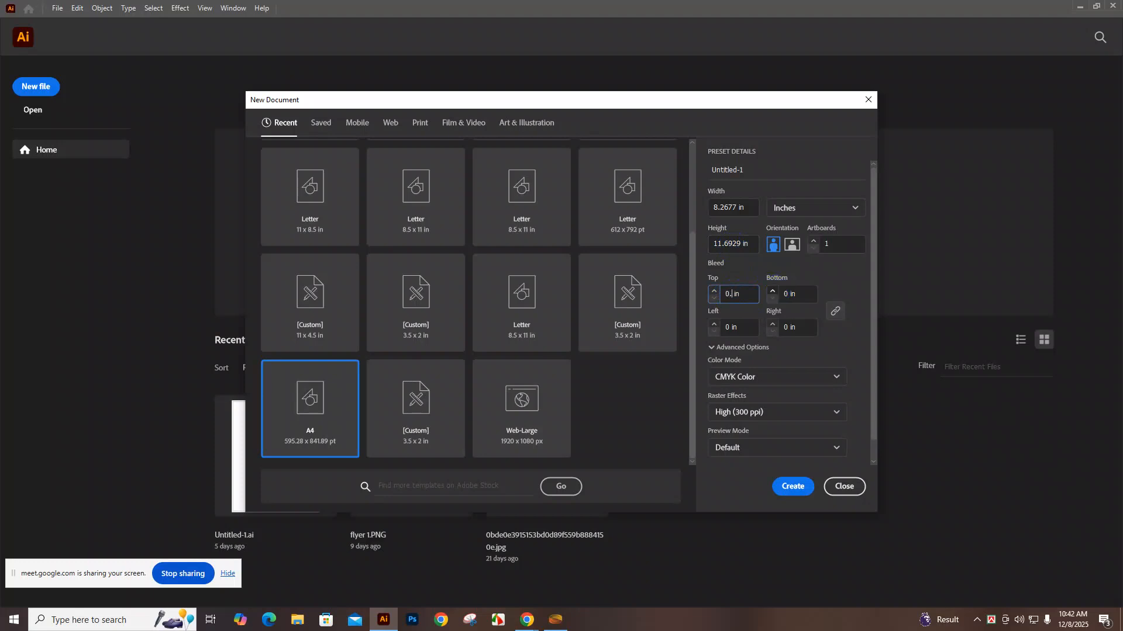
pyautogui.write('25')
pyautogui.click(773, 293)
pyautogui.click(834, 313)
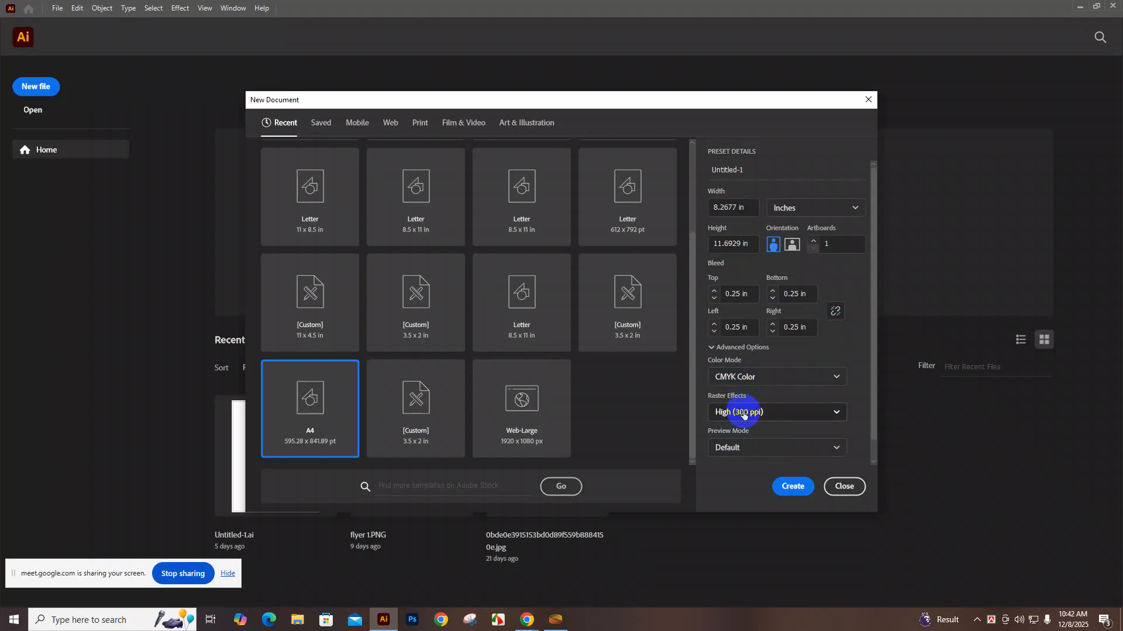
pyautogui.scroll(-1, 753, 427)
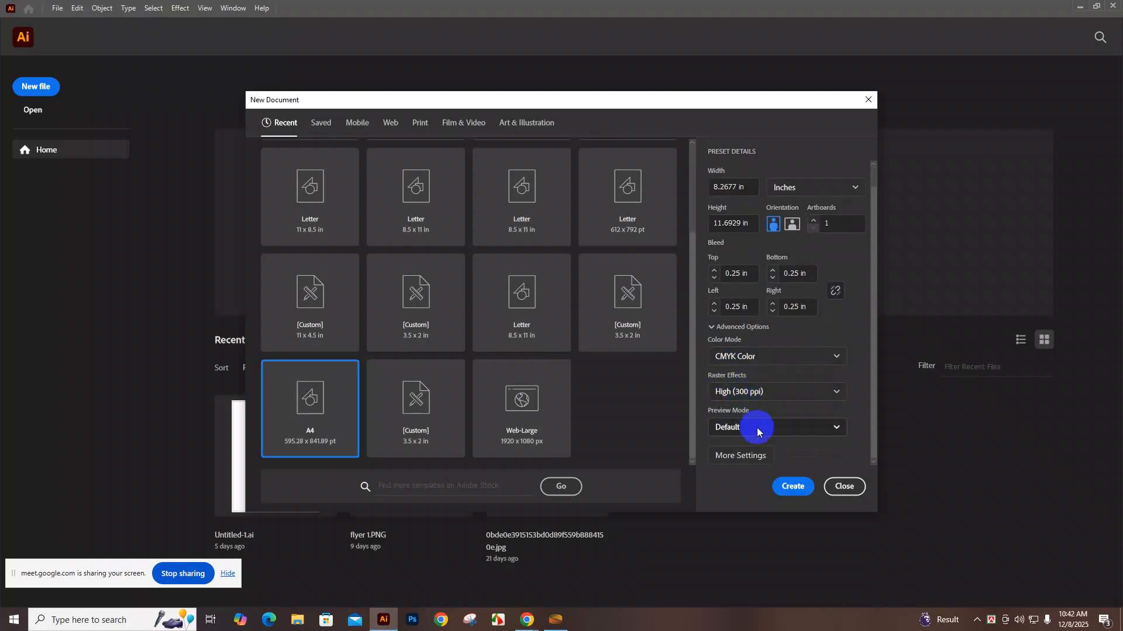
pyautogui.scroll(1, 743, 429)
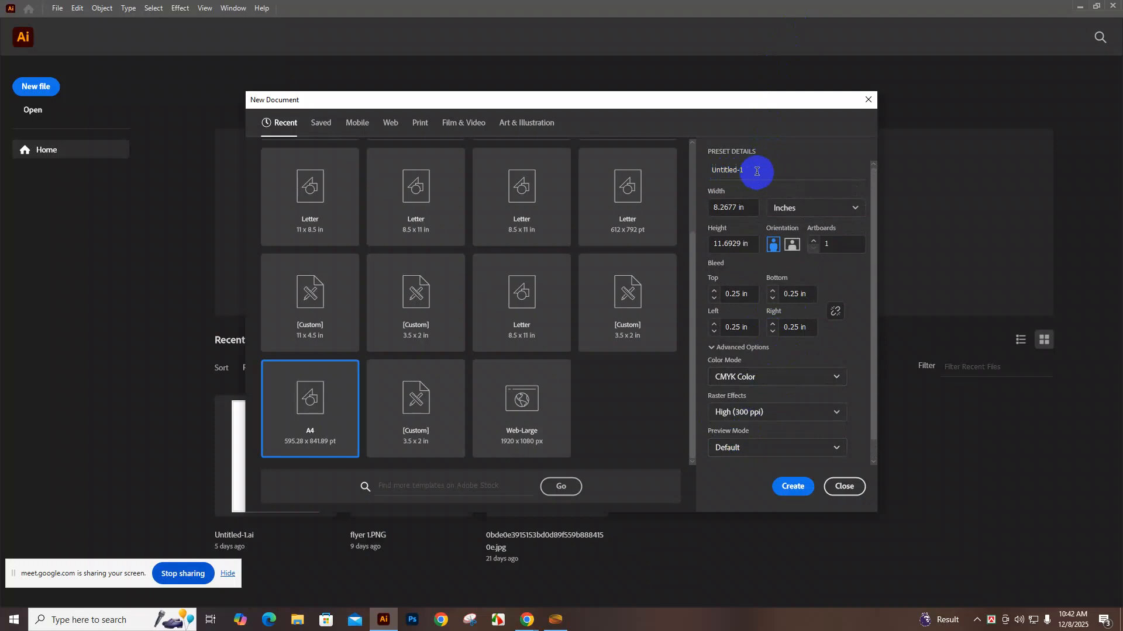
pyautogui.click(797, 488)
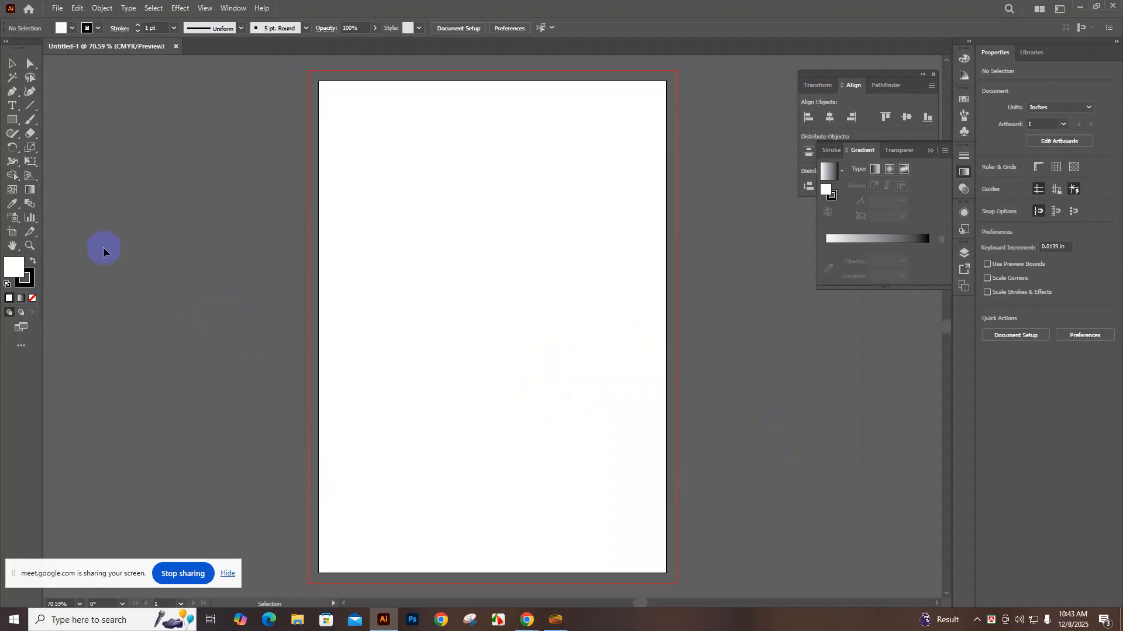
# Draw a rectangle covering the whole artboard and offset its path by -0.125 in with mitered joins
pyautogui.click(12, 120)
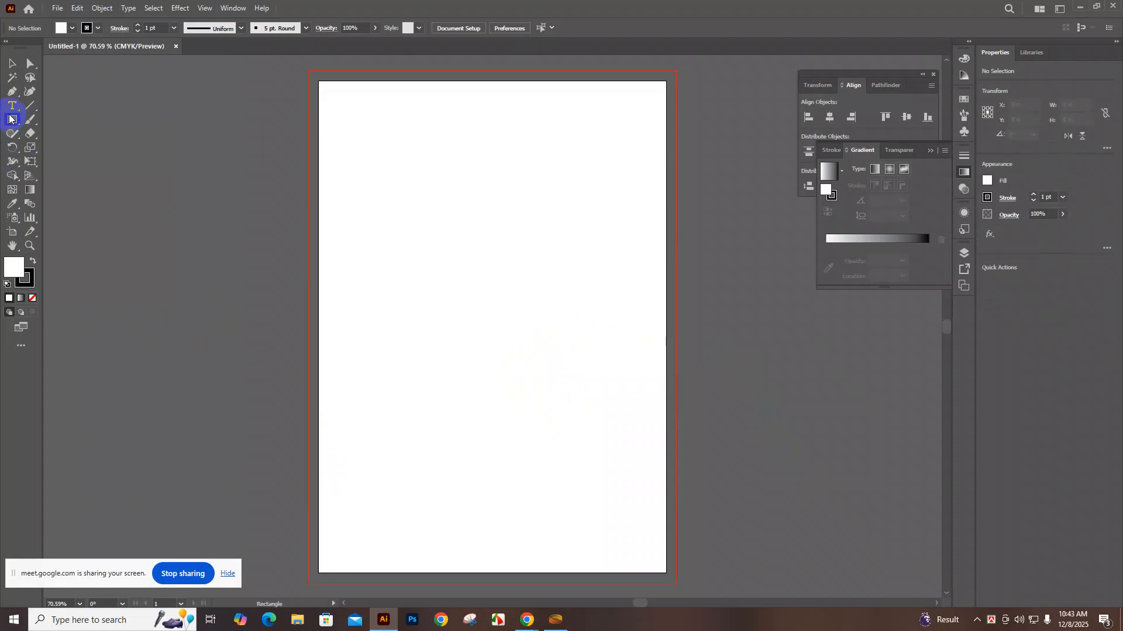
pyautogui.moveTo(330, 78)
pyautogui.mouseDown()
pyautogui.moveTo(319, 81)
pyautogui.moveTo(428, 191)
pyautogui.moveTo(522, 323)
pyautogui.moveTo(643, 559)
pyautogui.moveTo(666, 572)
pyautogui.mouseUp()
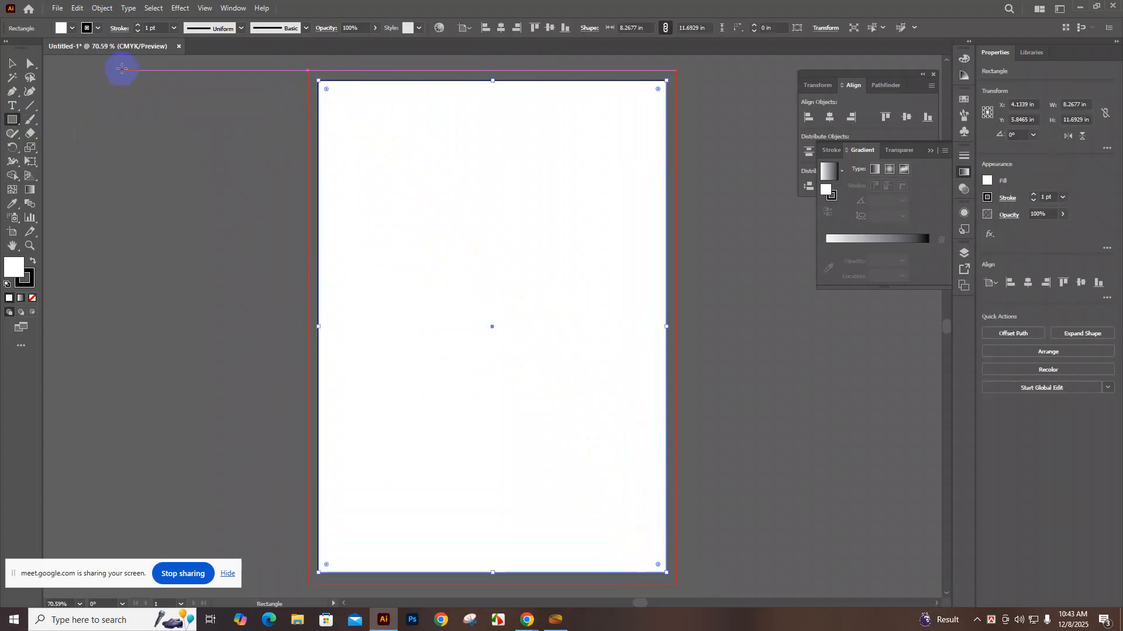
pyautogui.click(100, 7)
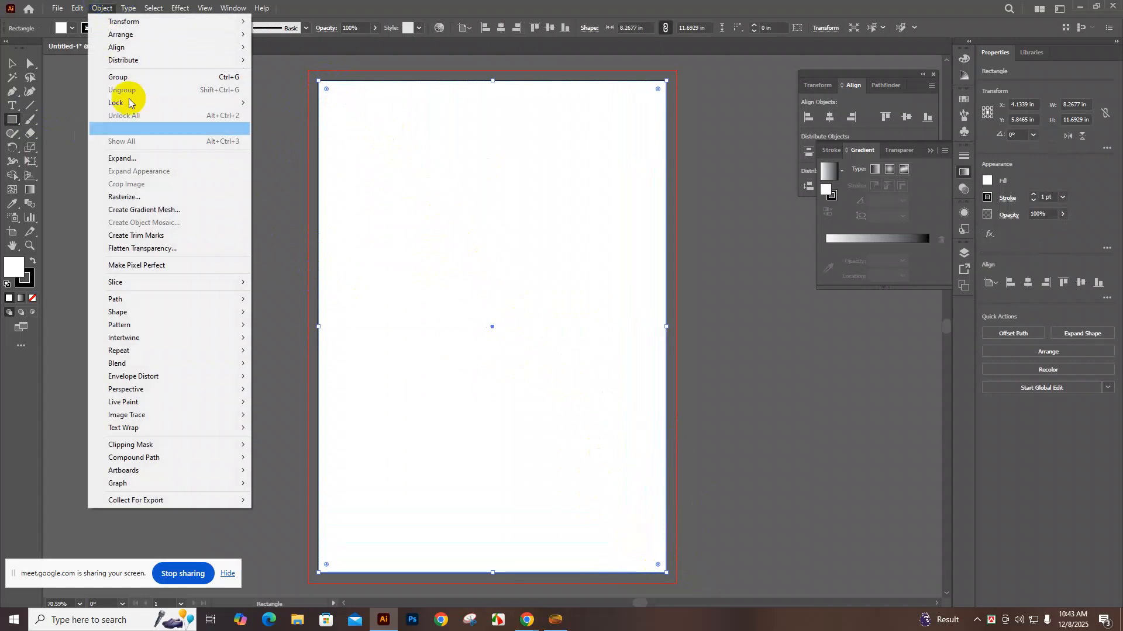
pyautogui.click(175, 305)
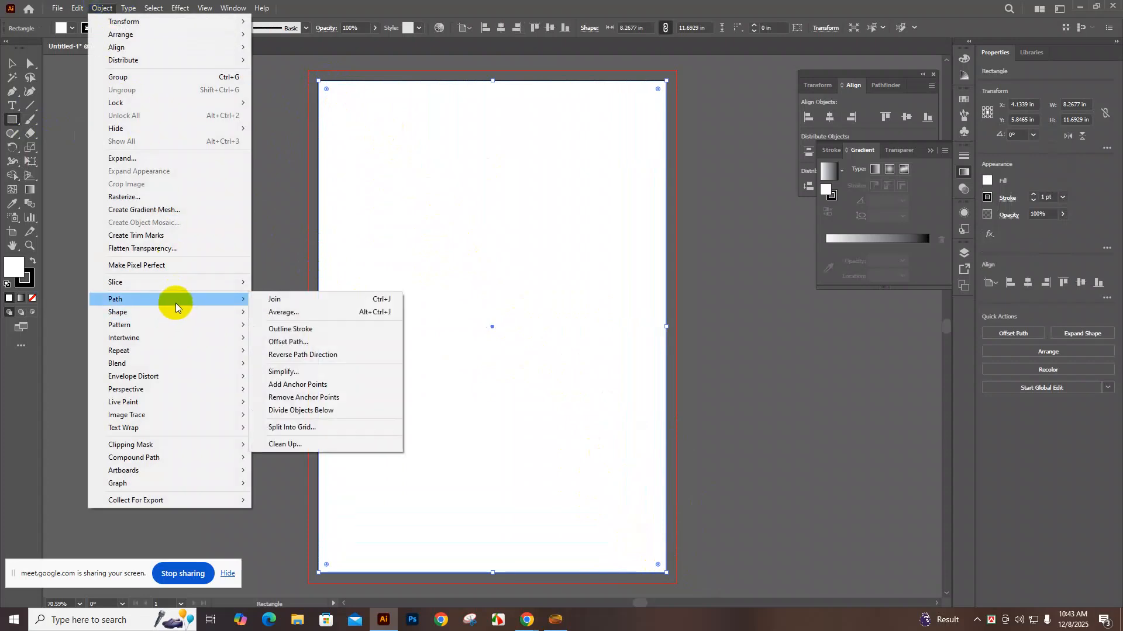
pyautogui.click(270, 343)
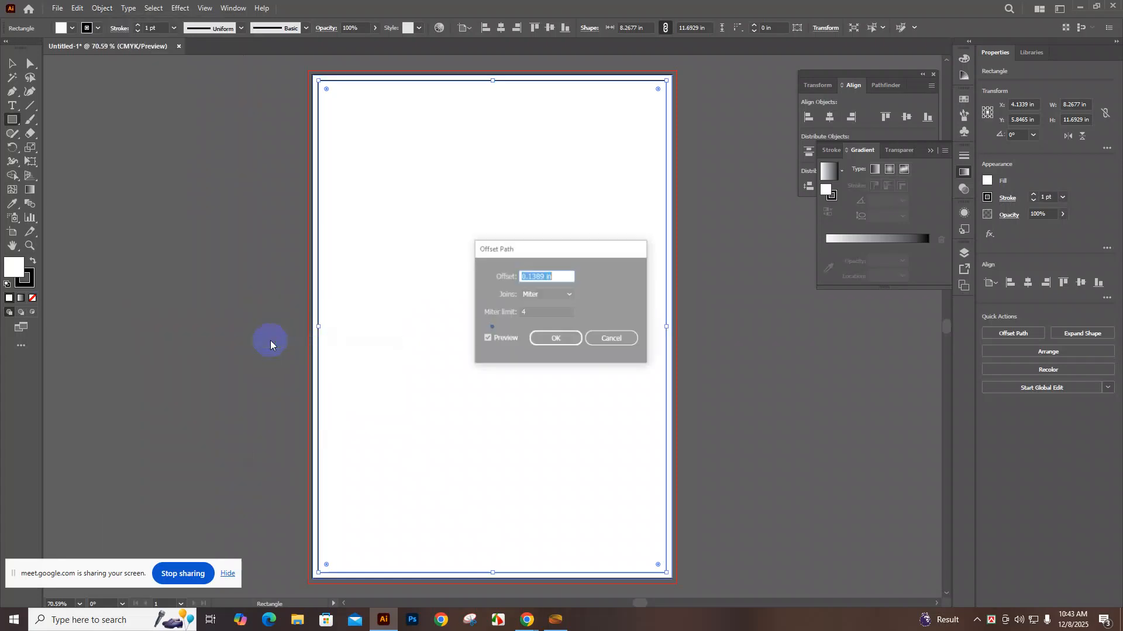
pyautogui.click(563, 278)
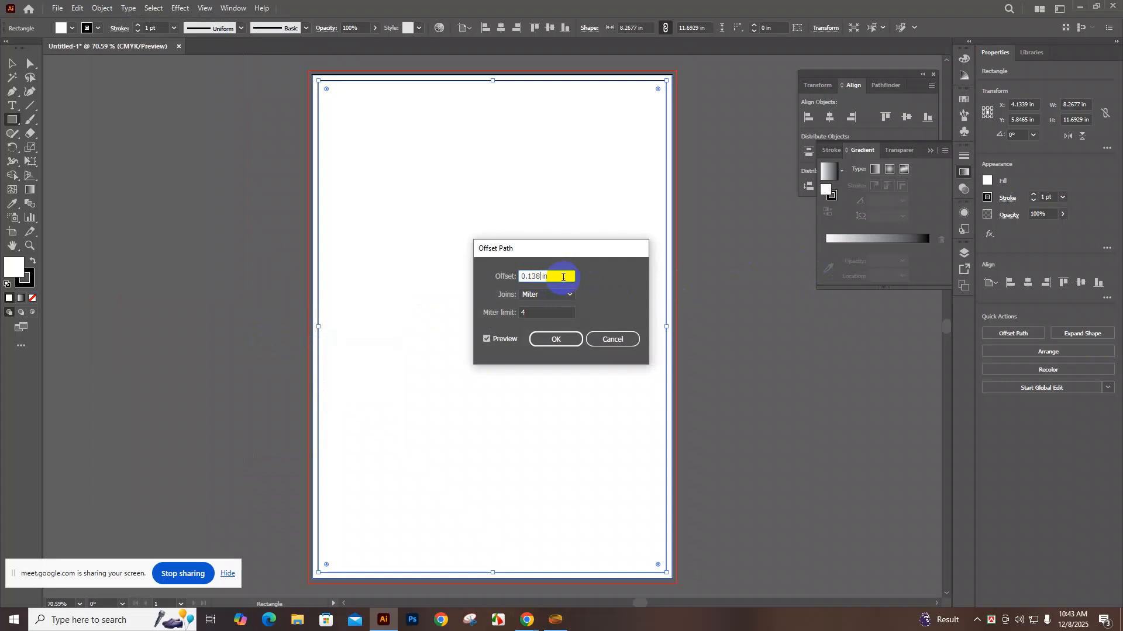
pyautogui.write('-0.125')
pyautogui.click(555, 274)
pyautogui.click(560, 344)
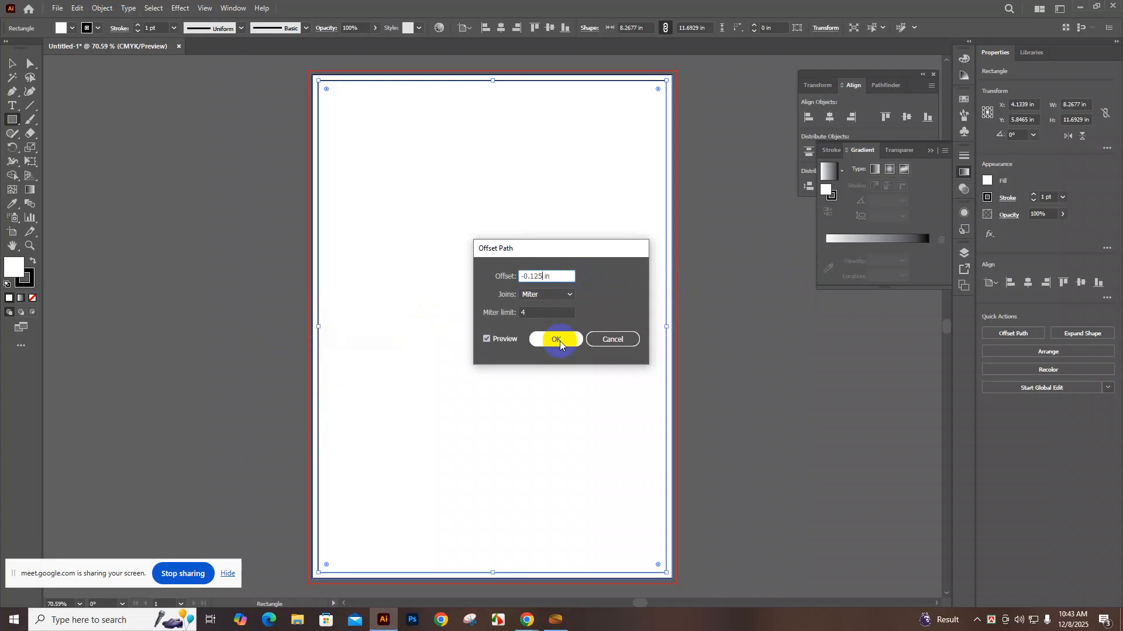
pyautogui.click(560, 341)
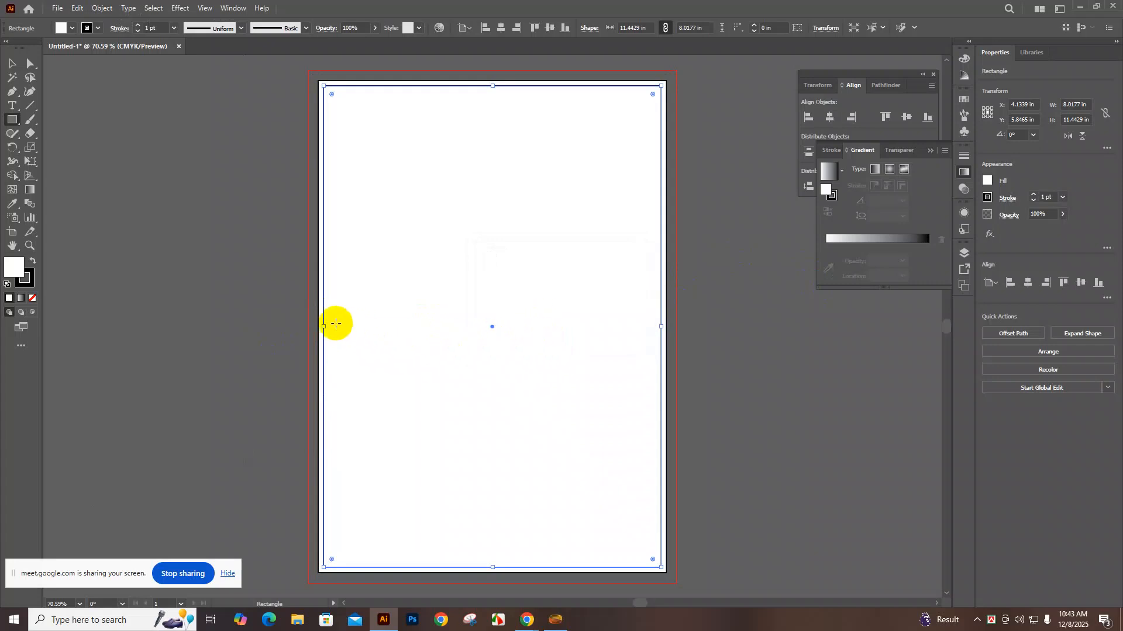
# Convert the inset rectangle into guides to mark the safe margin, leaving nothing selected
pyautogui.rightClick(323, 316)
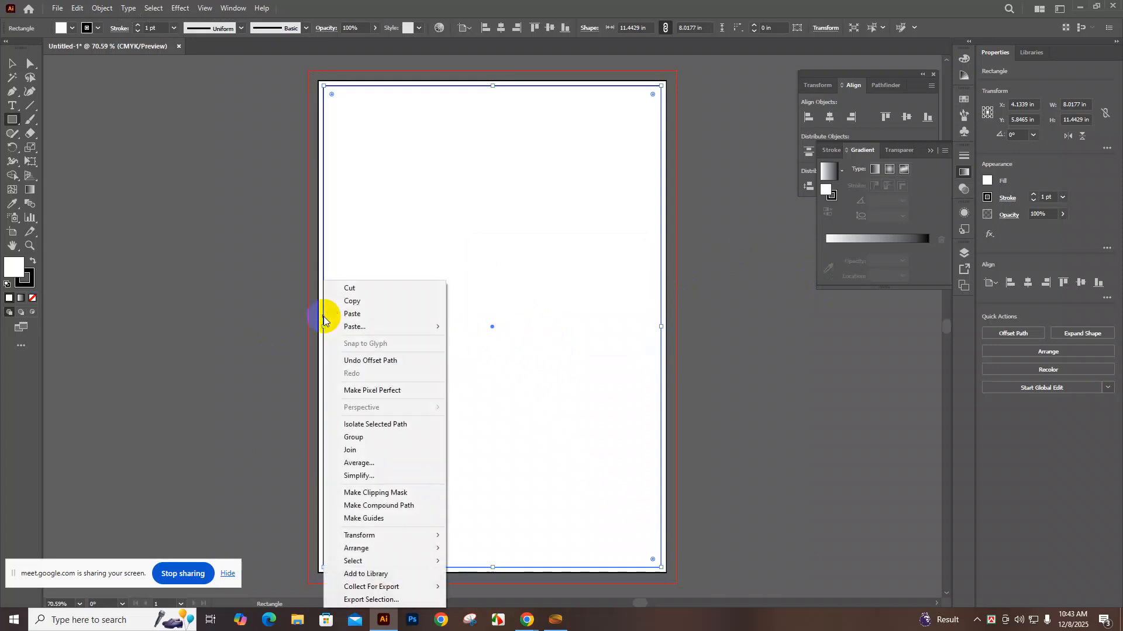
pyautogui.click(365, 518)
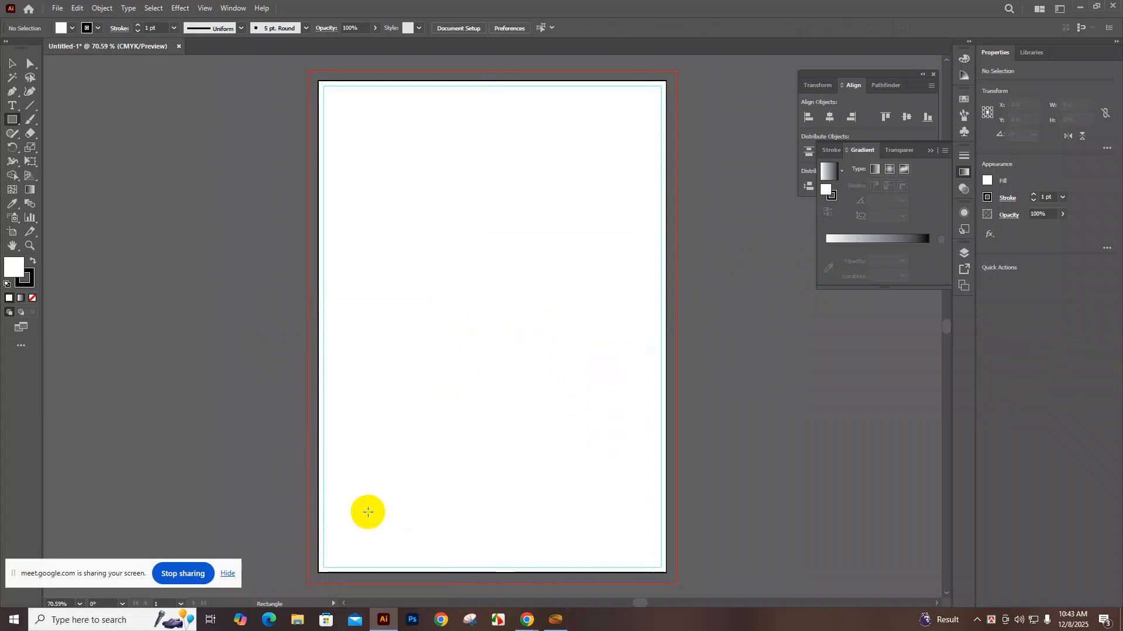
pyautogui.hotkey('ctrl', 'a')
pyautogui.hotkey('ctrl', 'shift', 'a')
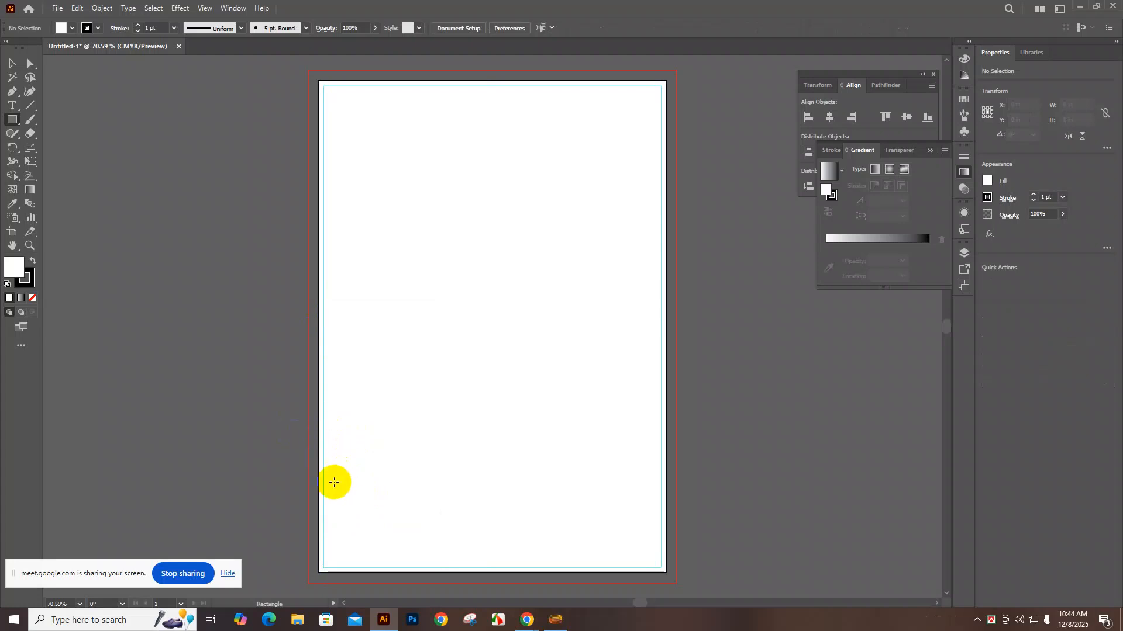
# Switch to Chrome and copy the corporate flyer preview image from the GraphicRiver template page
pyautogui.scroll(-1, 332, 483)
pyautogui.scroll(-1, 333, 483)
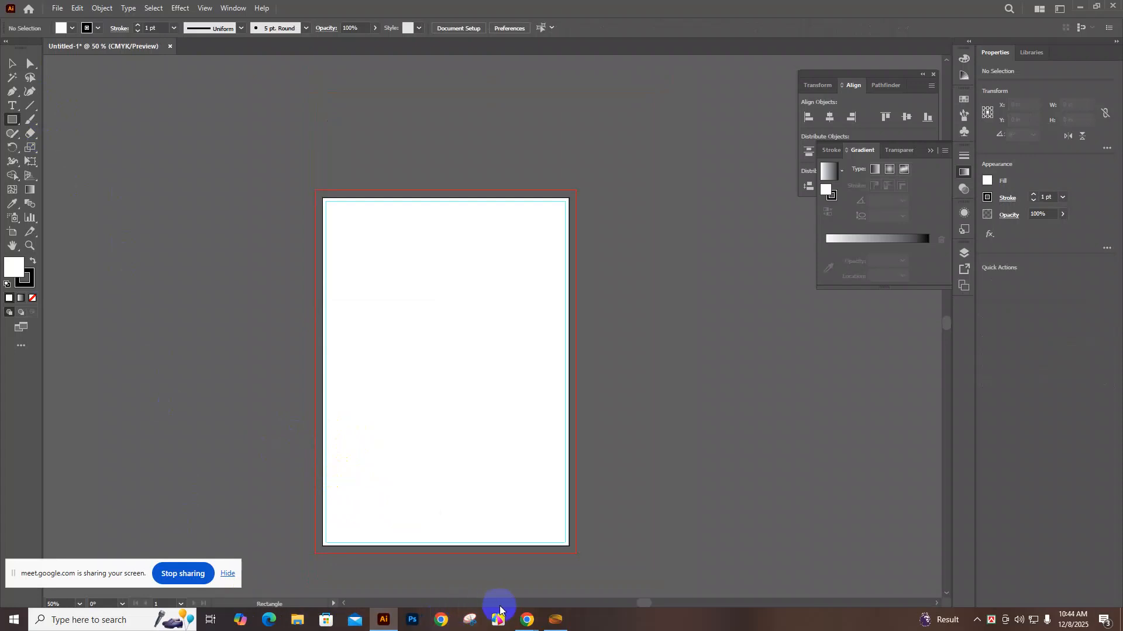
pyautogui.click(528, 620)
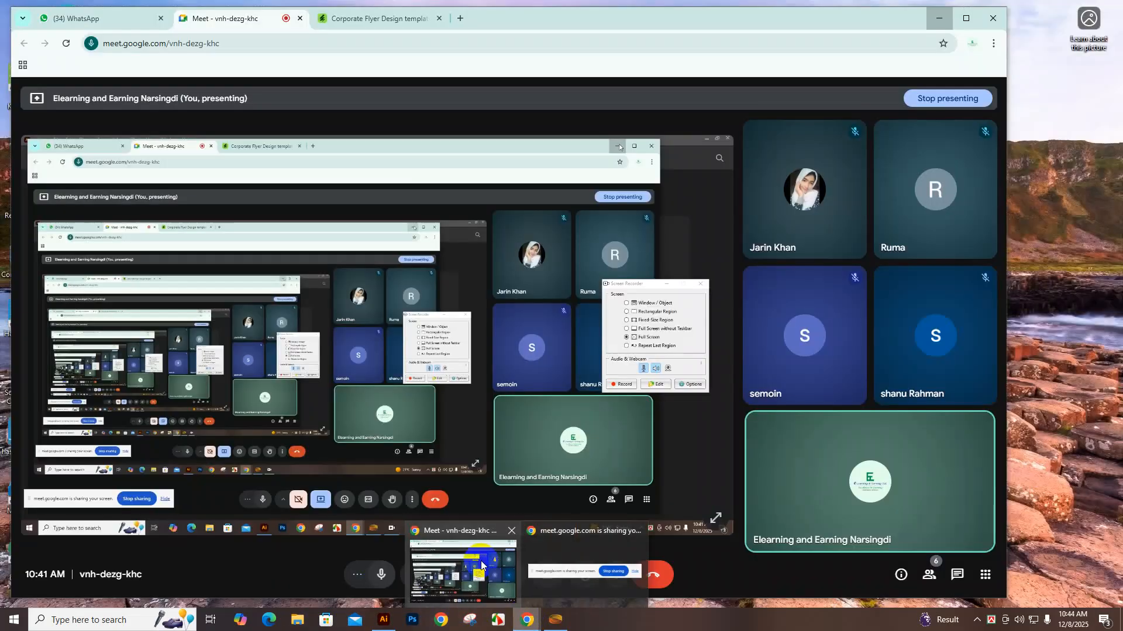
pyautogui.click(373, 23)
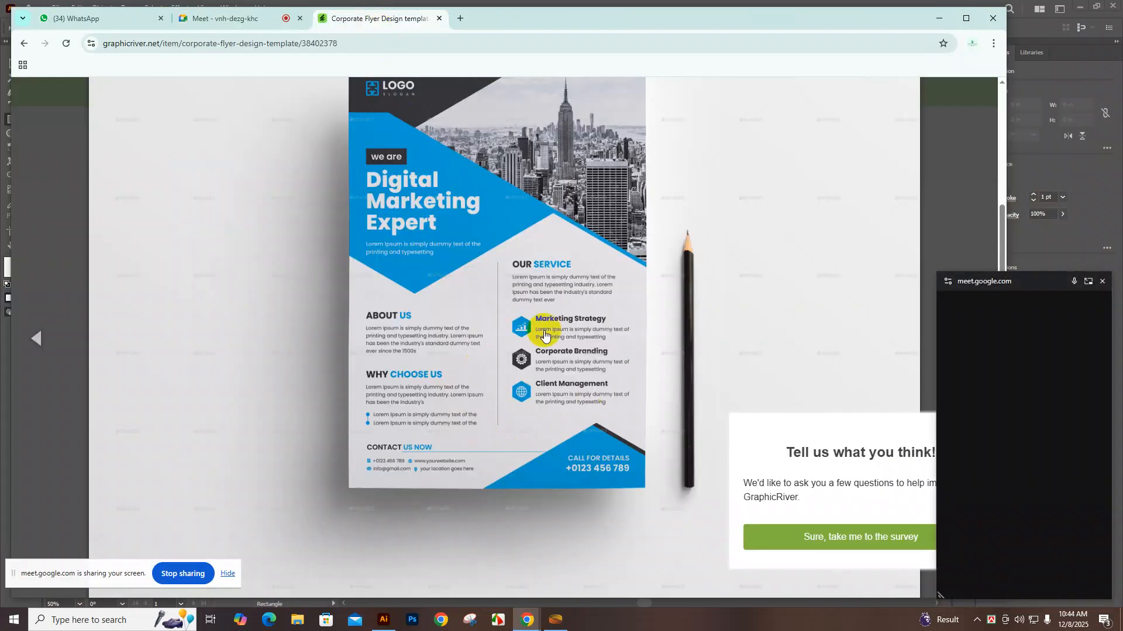
pyautogui.scroll(1, 552, 351)
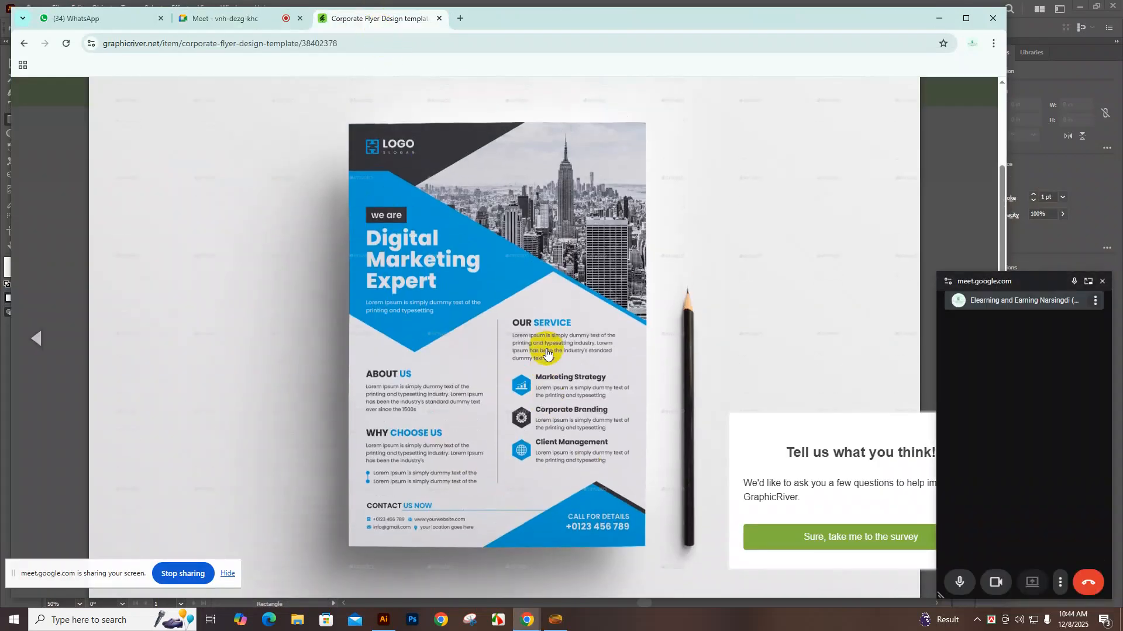
pyautogui.rightClick(515, 347)
pyautogui.click(565, 394)
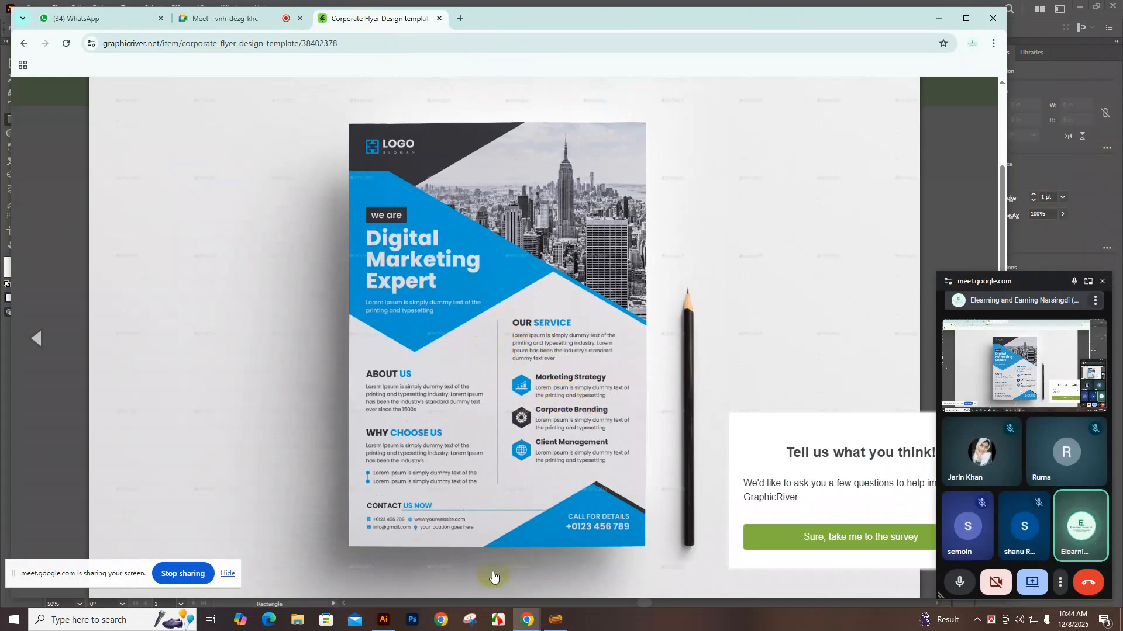
# Switch back to Illustrator and paste the copied flyer image into the document
pyautogui.click(391, 613)
pyautogui.rightClick(676, 376)
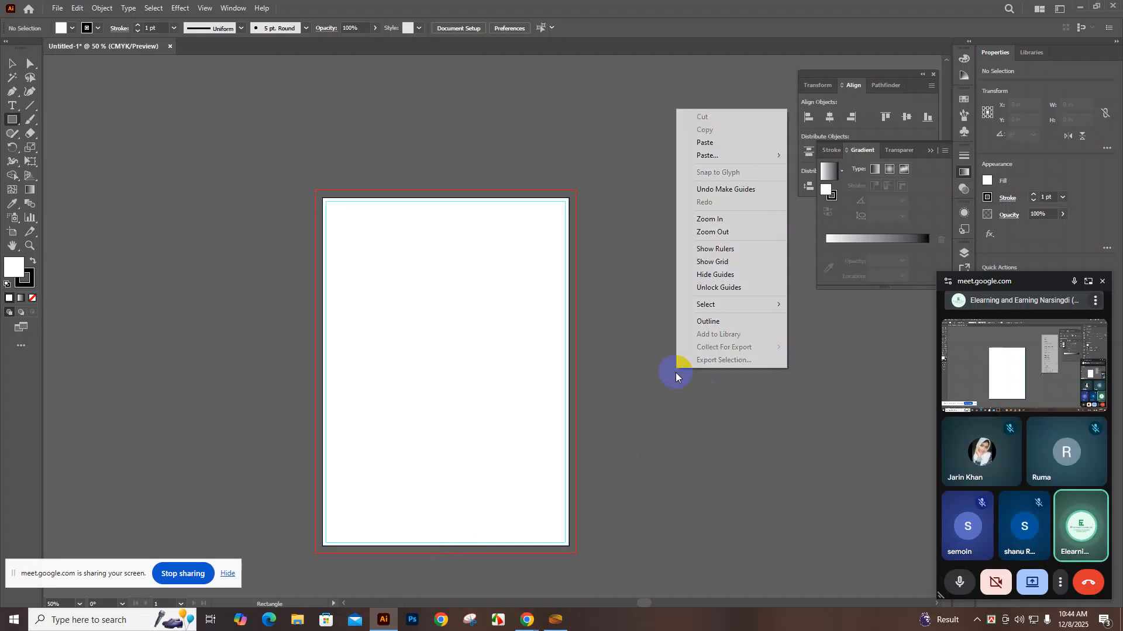
pyautogui.click(709, 144)
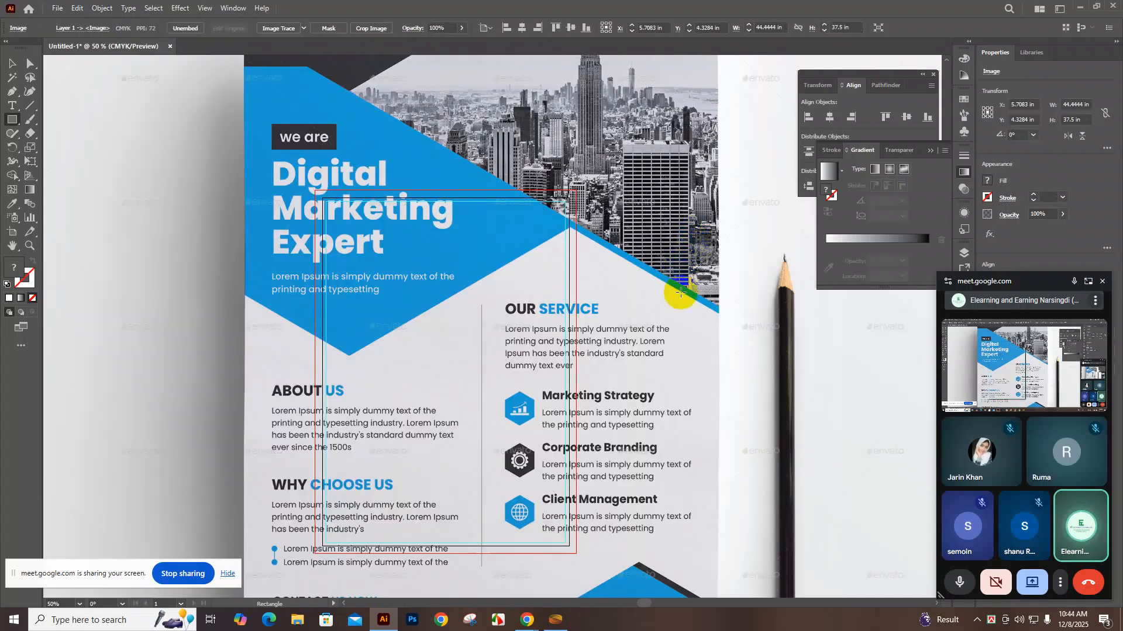
# Scale the pasted flyer image down proportionally about its center to about 11.45 by 9.66 in
pyautogui.hotkey('ctrl', '-')
pyautogui.hotkey('ctrl', '-')
pyautogui.hotkey('ctrl', '-')
pyautogui.hotkey('ctrl', '-')
pyautogui.hotkey('ctrl', '-')
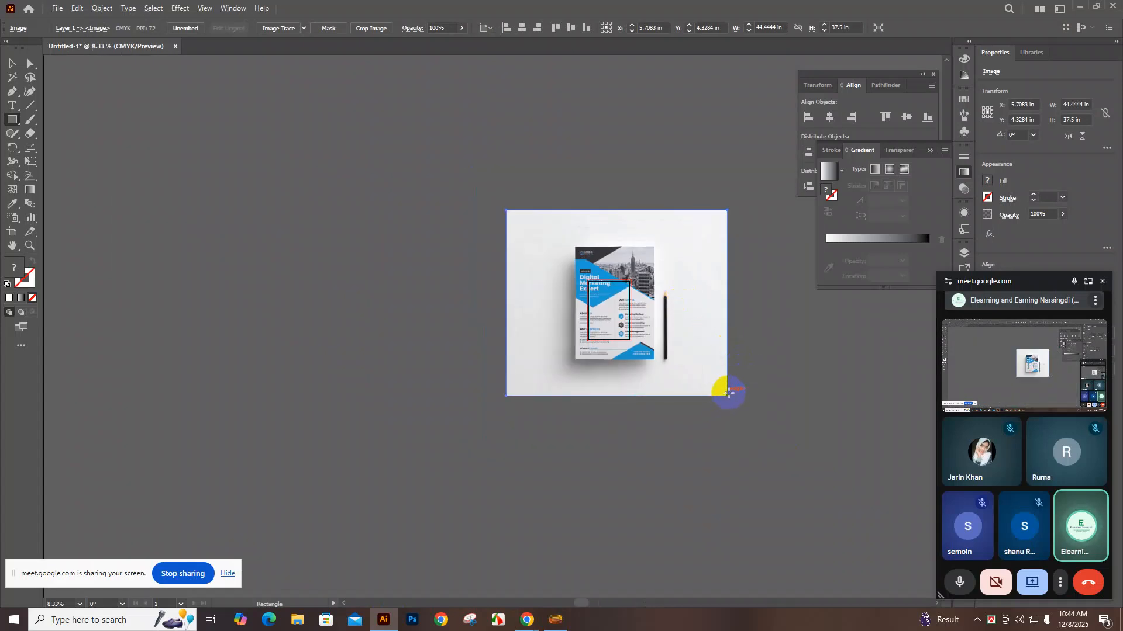
pyautogui.press('v')
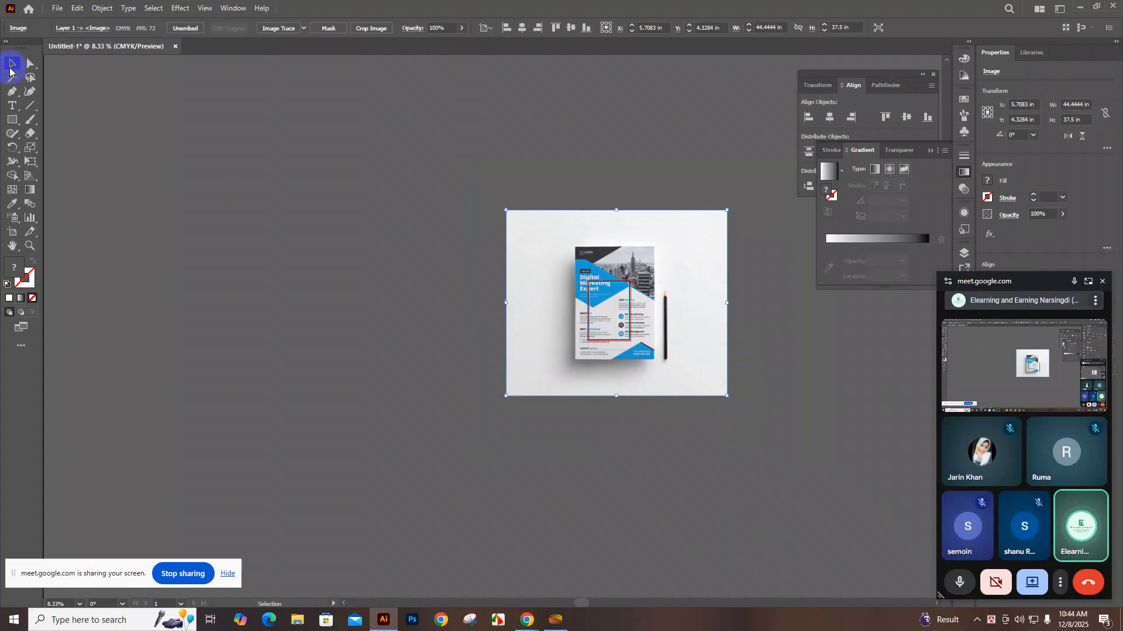
pyautogui.moveTo(727, 396); pyautogui.dragTo(643, 338)
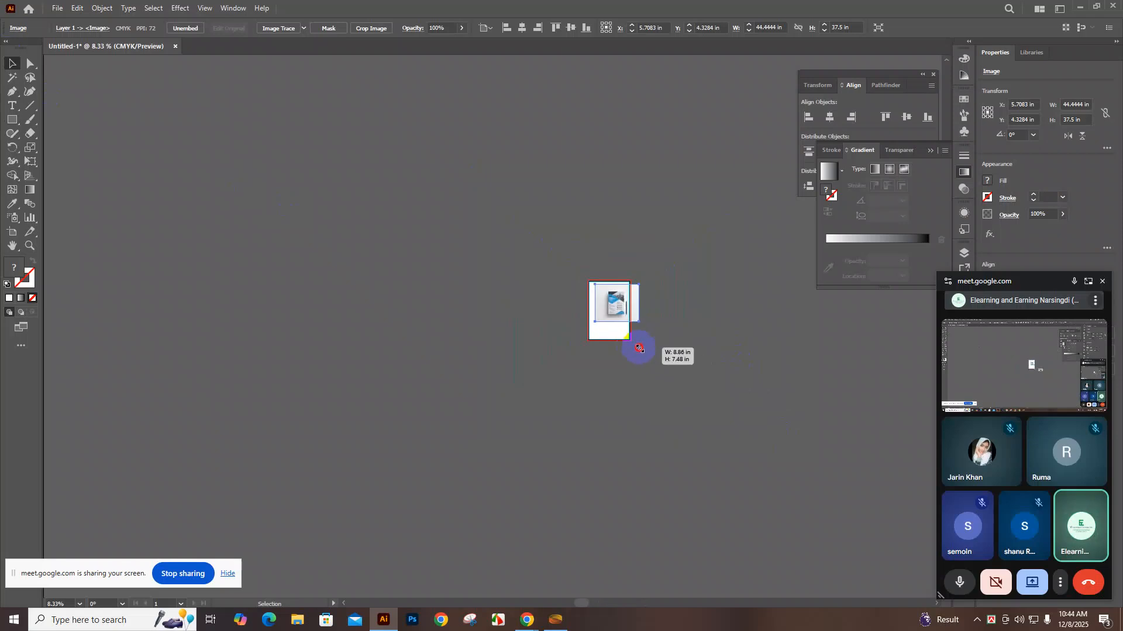
# Move the reference image off the artboard to its left side, leaving a small gap beyond the bleed
pyautogui.moveTo(609, 305); pyautogui.dragTo(551, 305)
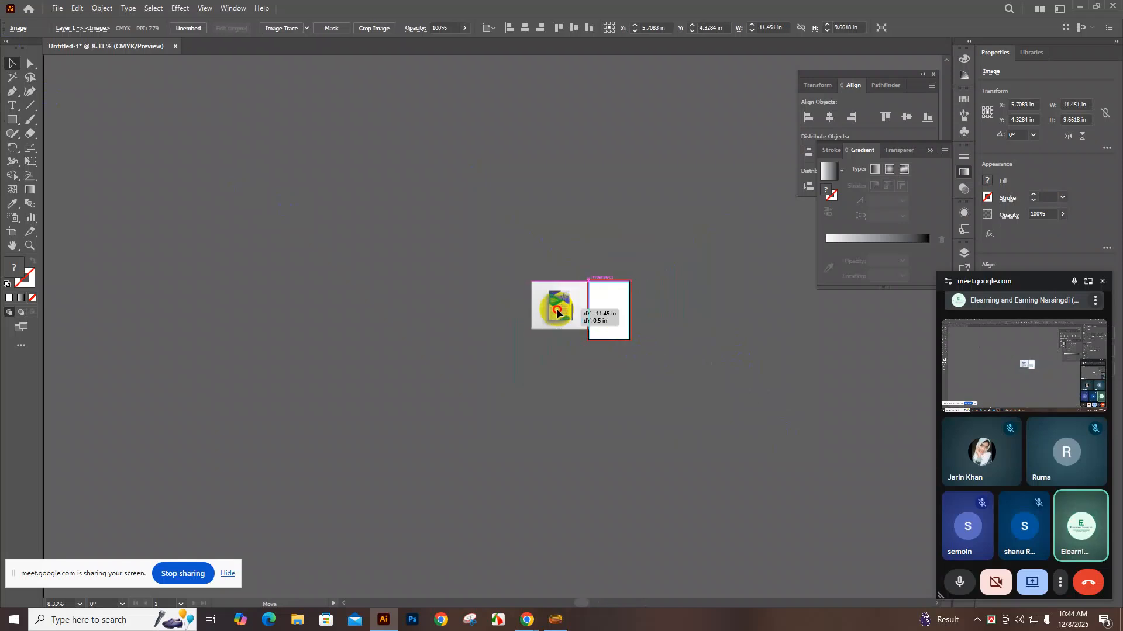
pyautogui.scroll(8, 612, 345)
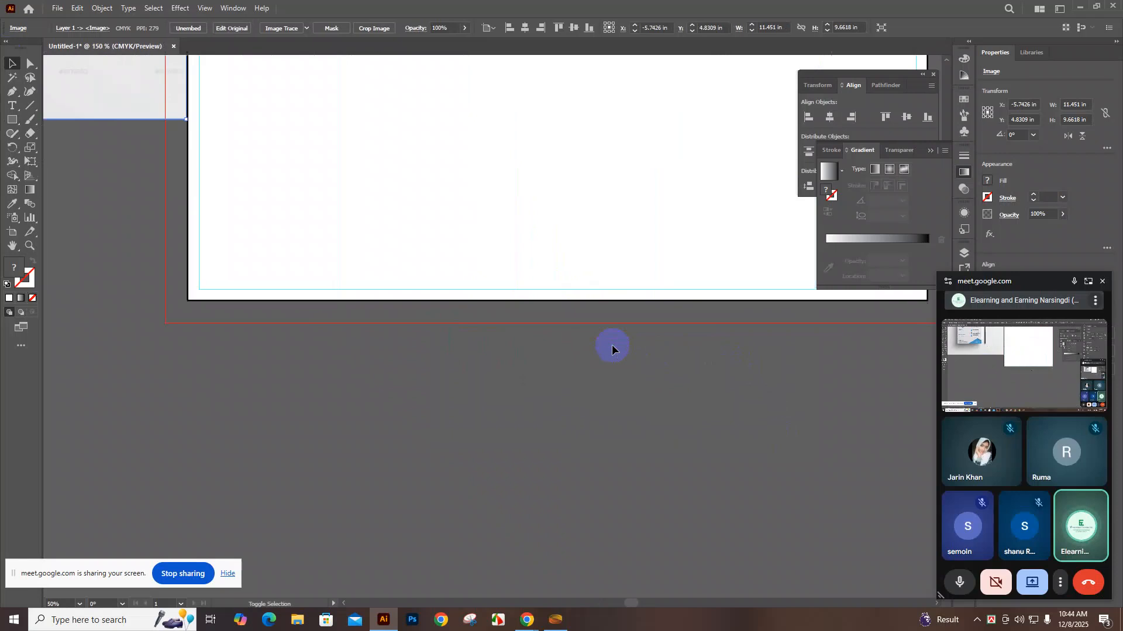
pyautogui.scroll(-3, 612, 345)
pyautogui.scroll(4, 612, 345)
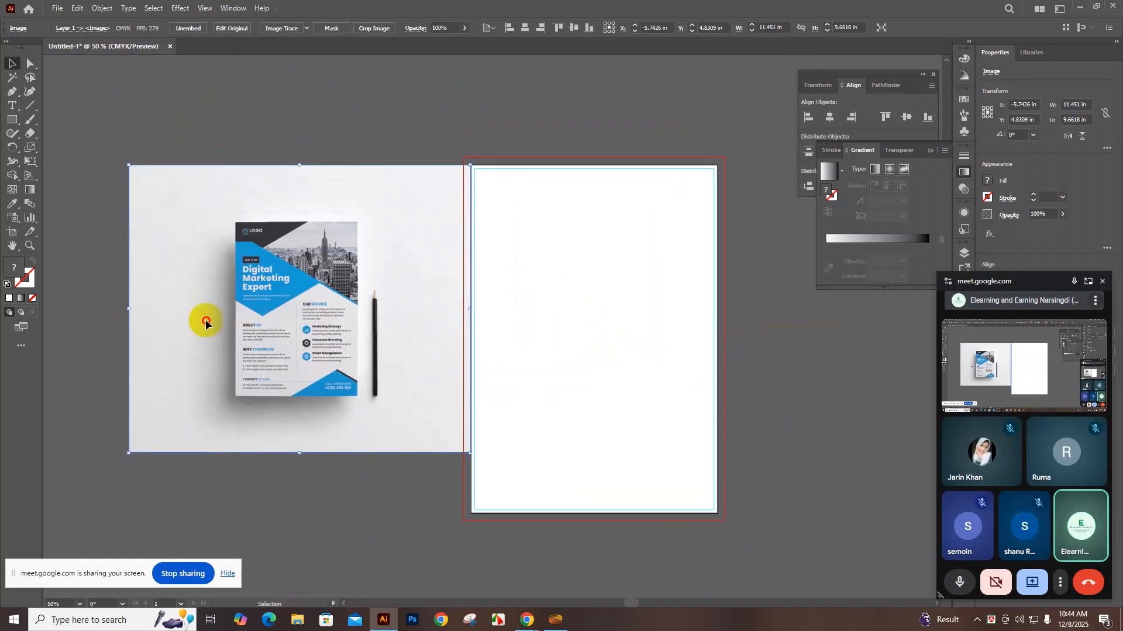
pyautogui.moveTo(205, 323); pyautogui.dragTo(185, 321)
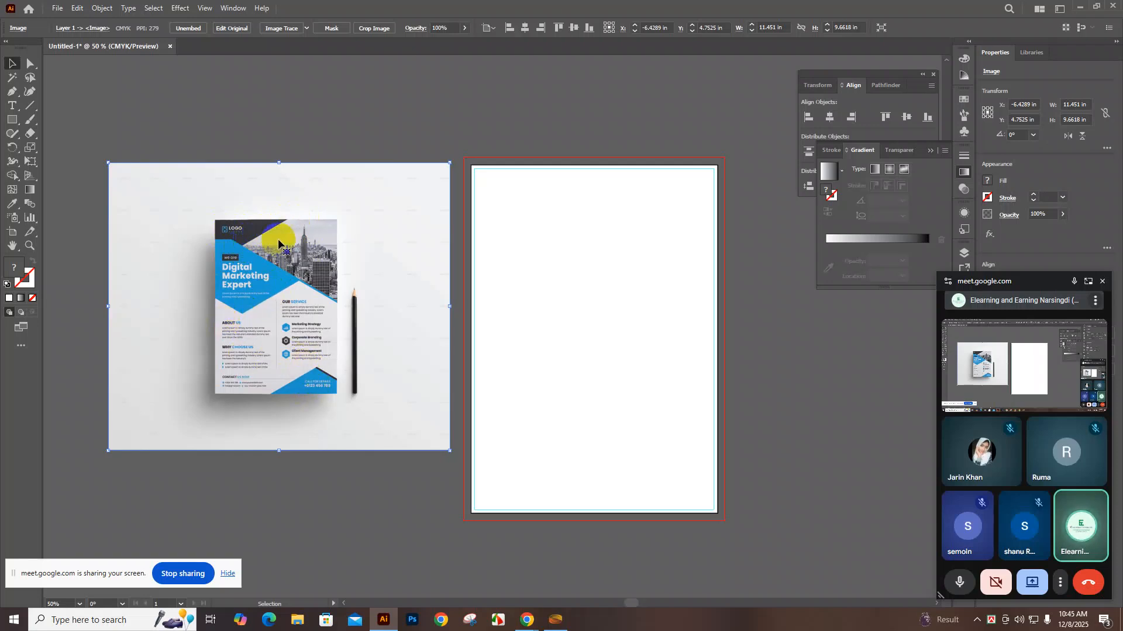
# Draw a white rectangle without stroke, about 3.78 by 3.55 in, overlapping the upper edge of the reference image
pyautogui.click(246, 240)
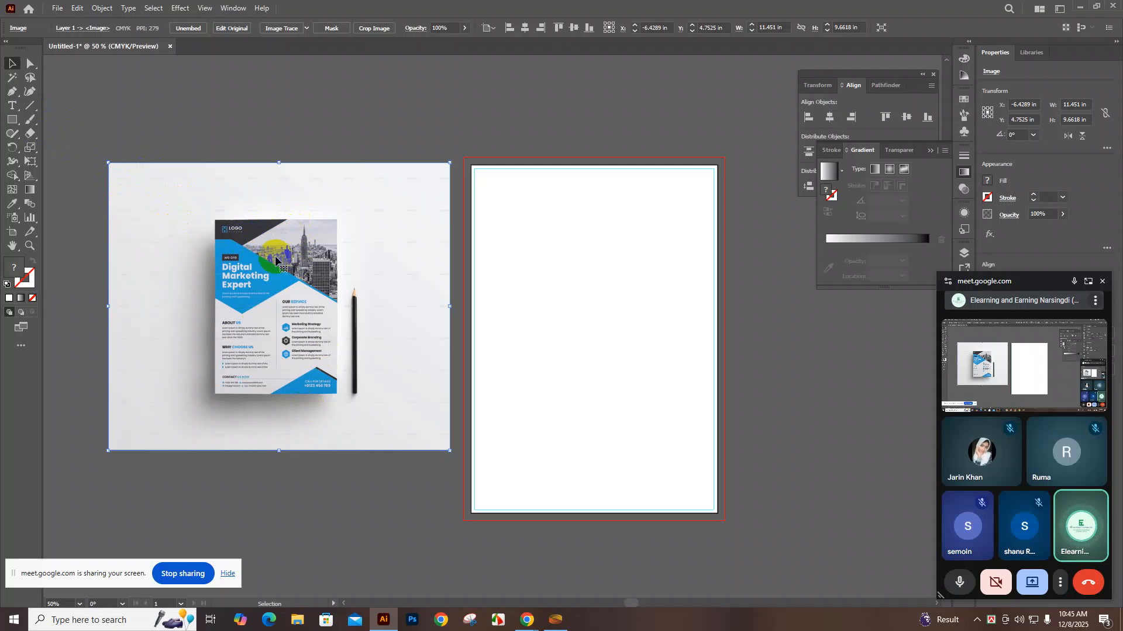
pyautogui.click(13, 121)
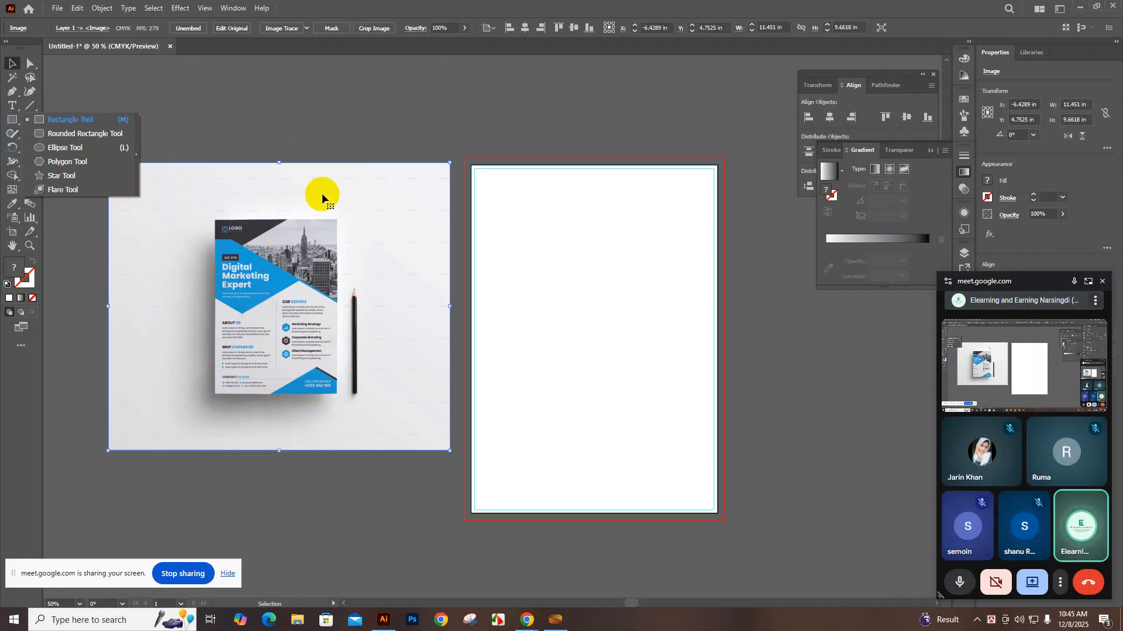
pyautogui.click(83, 166)
pyautogui.click(230, 80)
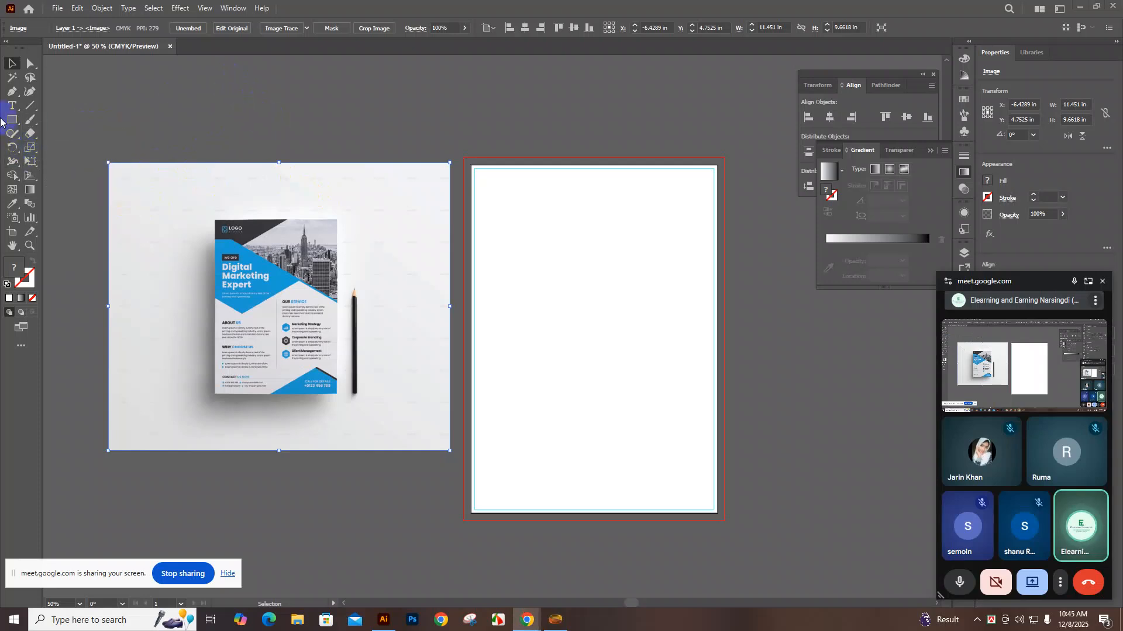
pyautogui.click(9, 121)
pyautogui.moveTo(260, 79); pyautogui.dragTo(374, 184)
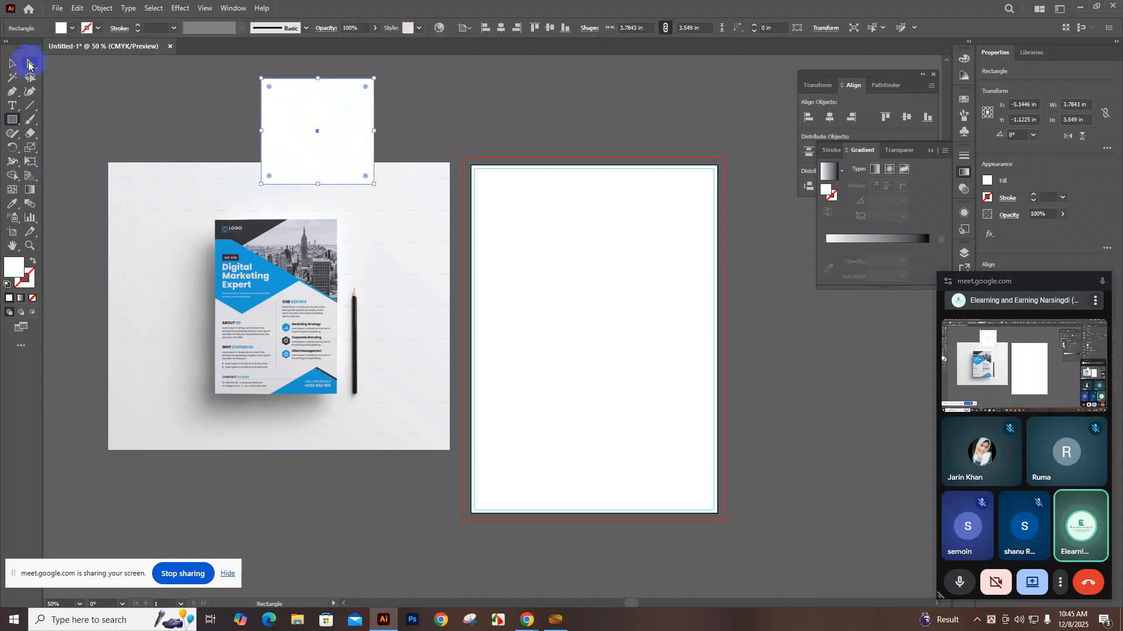
# Reshape the white rectangle into a right triangle by moving its lower-right anchor point to the rectangle's center
pyautogui.click(28, 64)
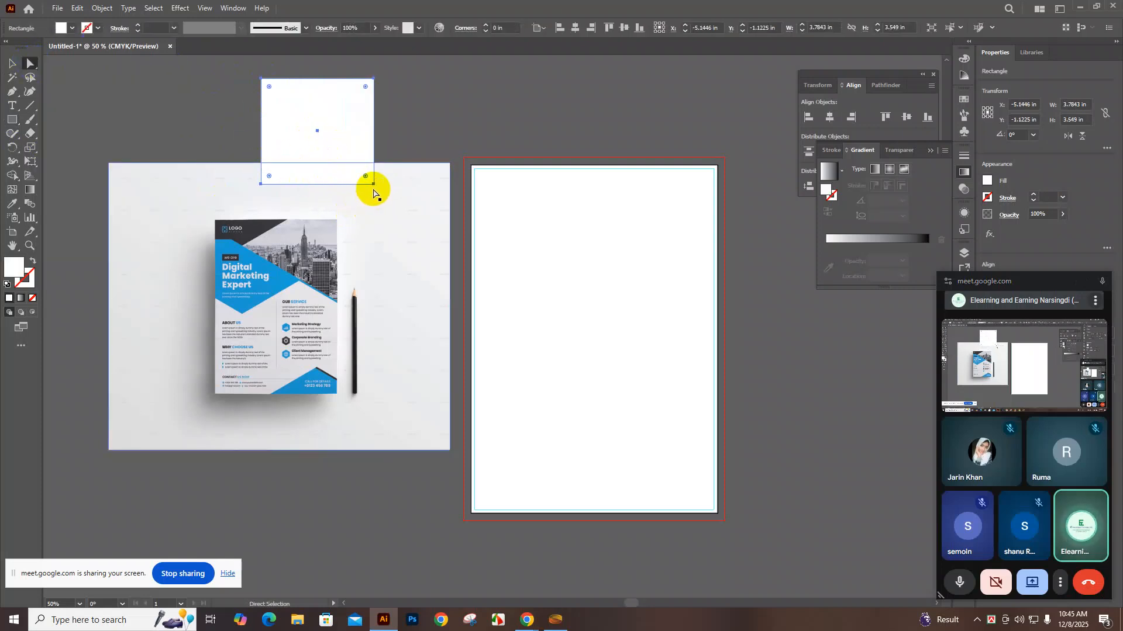
pyautogui.moveTo(372, 186); pyautogui.dragTo(319, 133)
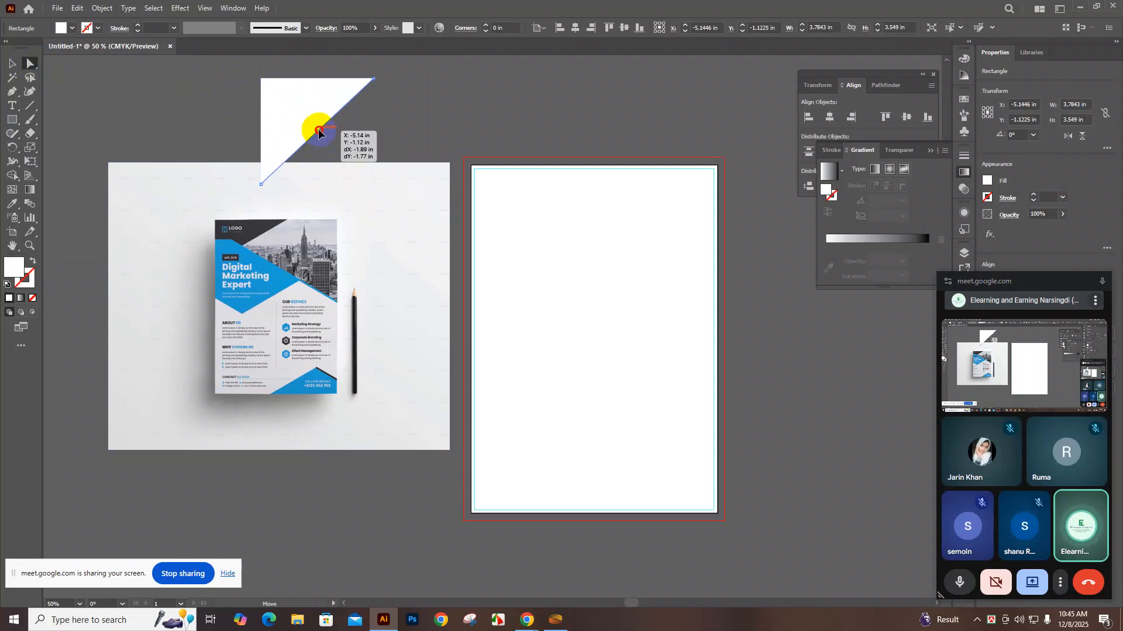
pyautogui.moveTo(317, 131); pyautogui.dragTo(317, 130)
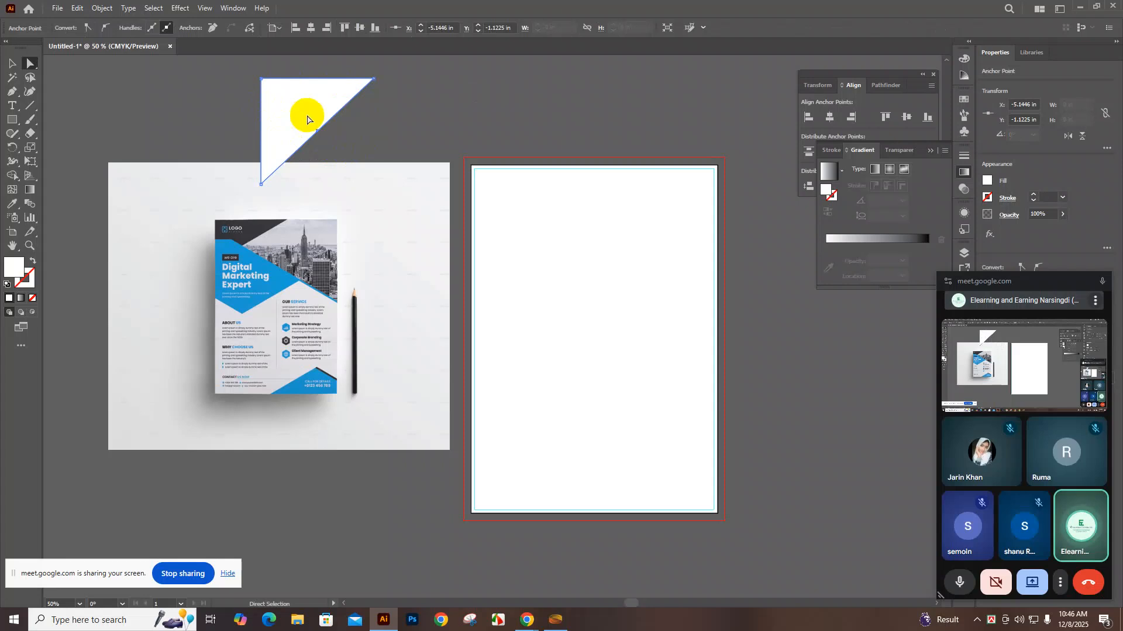
pyautogui.keyDown('shift'); pyautogui.click(266, 254); pyautogui.keyUp('shift')
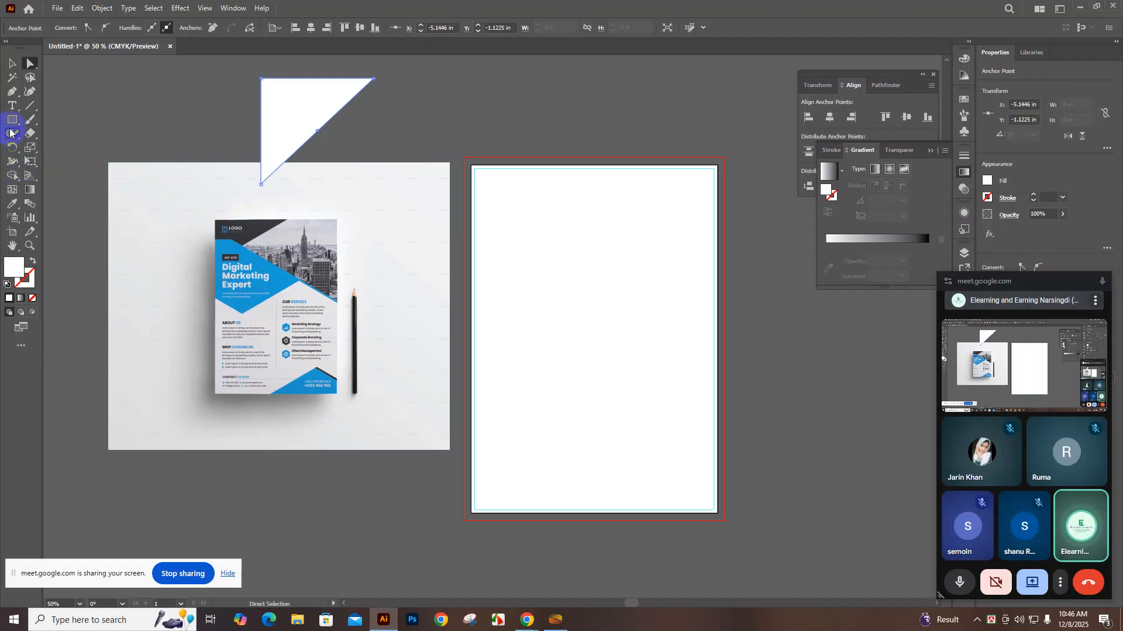
# Sample the reference flyer's dark header color for the triangle and move the triangle into the artboard's upper-left corner
pyautogui.click(11, 204)
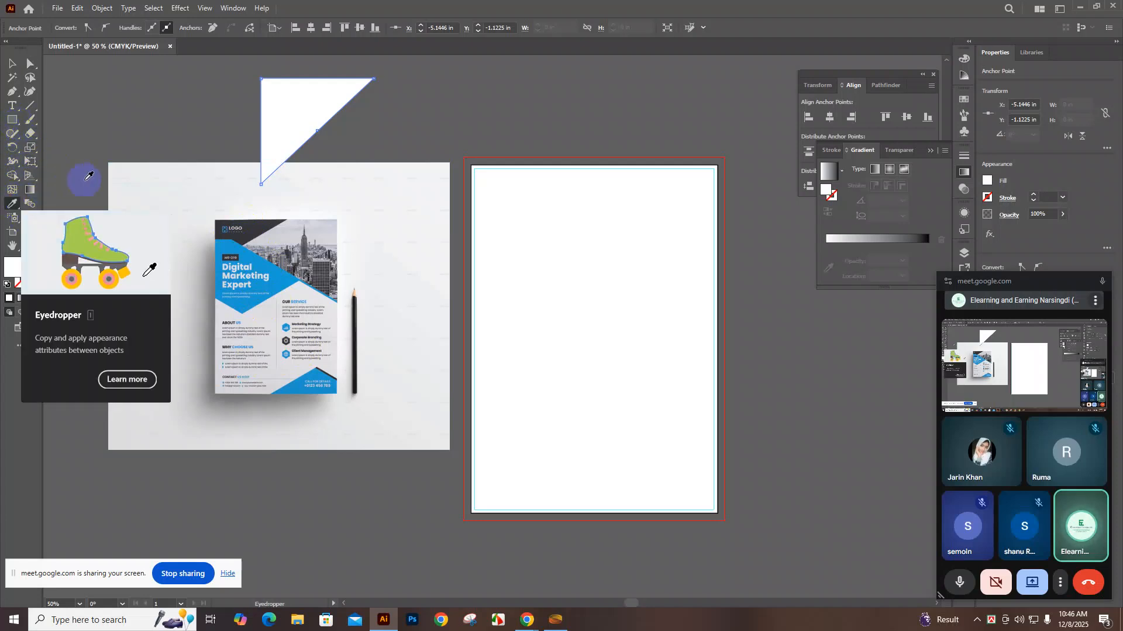
pyautogui.click(254, 221)
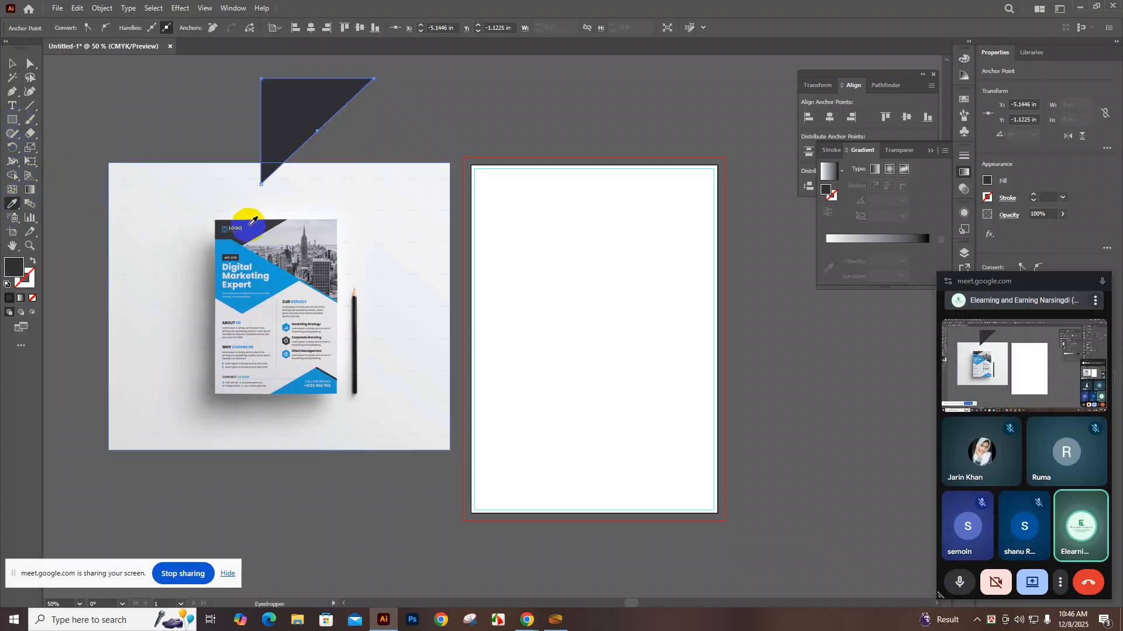
pyautogui.click(12, 63)
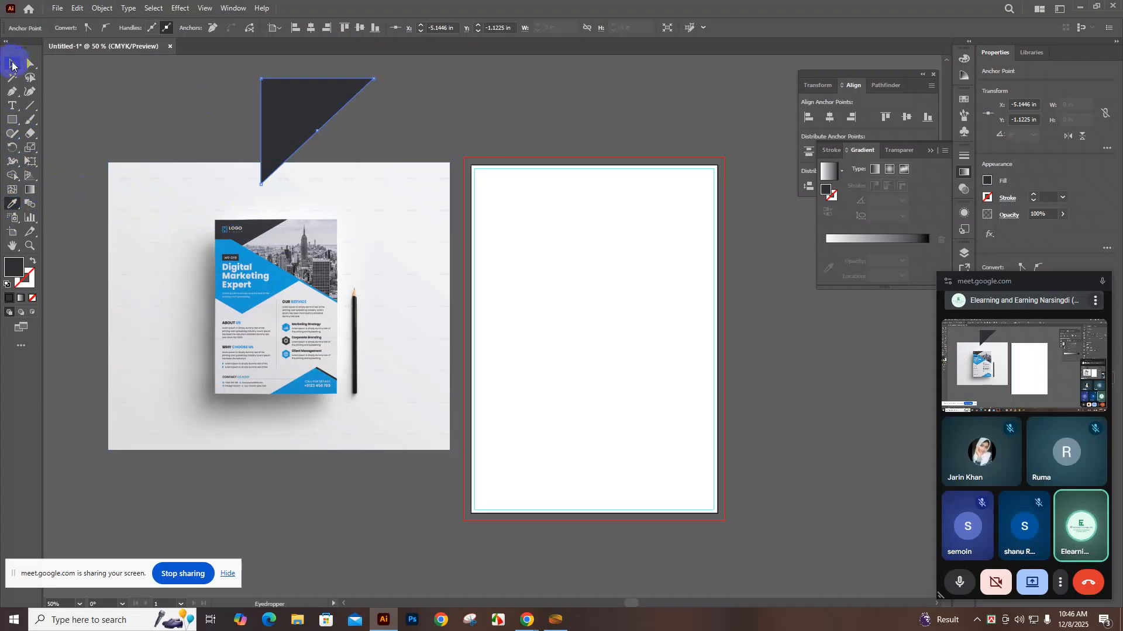
pyautogui.moveTo(290, 115); pyautogui.dragTo(501, 202)
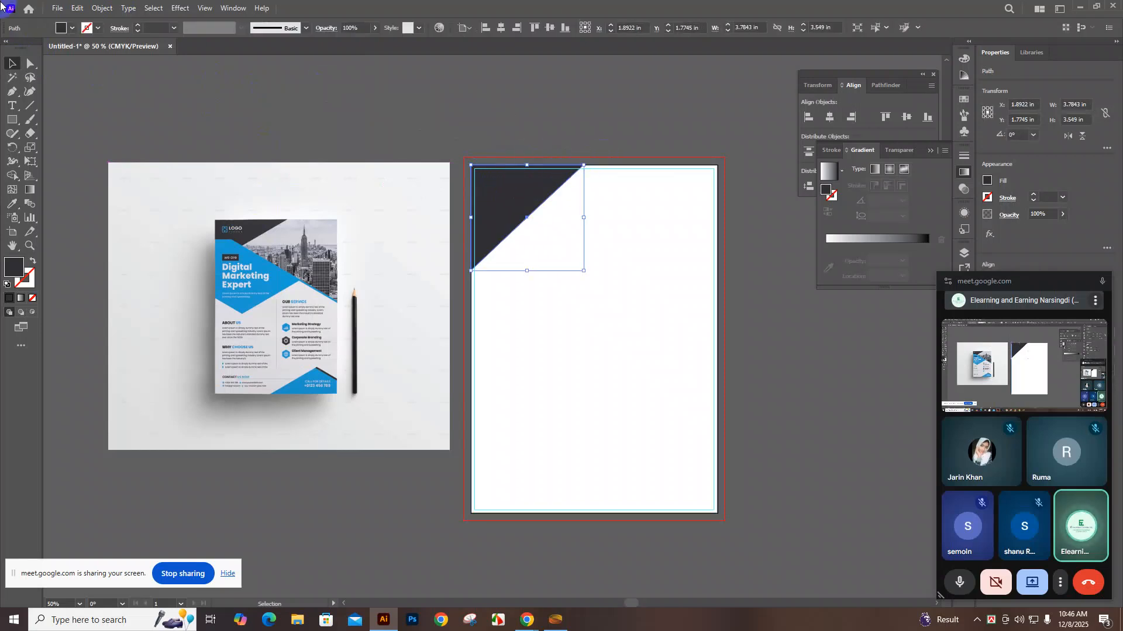
# Extend the triangle's right anchor along the artboard's top edge to about X 5.3 in and move the diagonal's middle anchor to about X 2.39, Y 2.02 in
pyautogui.click(30, 63)
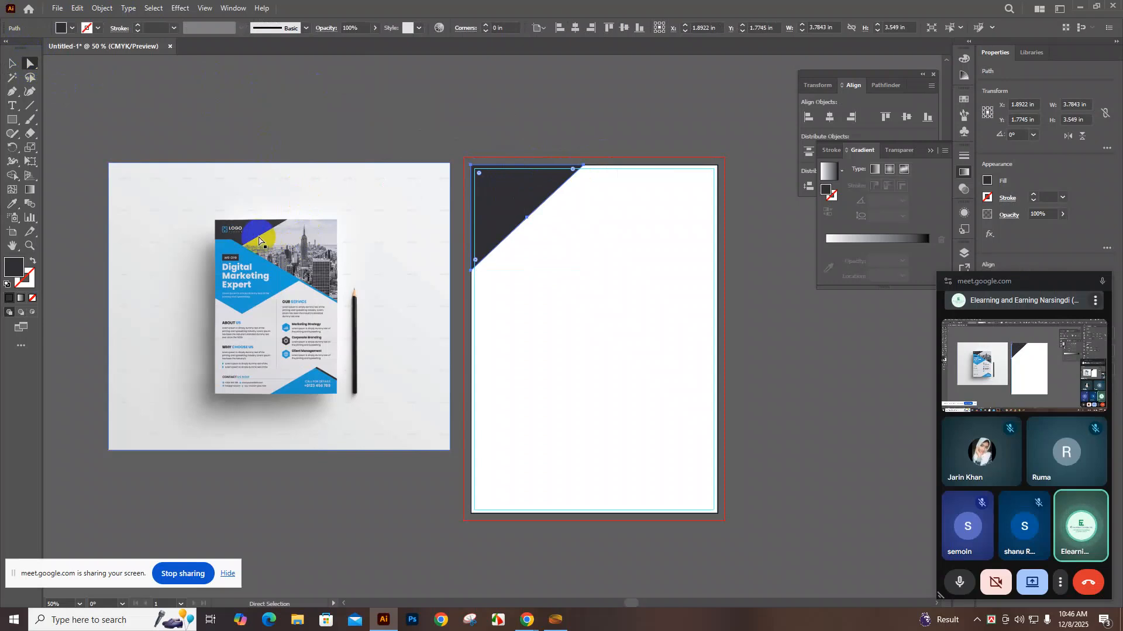
pyautogui.click(586, 169)
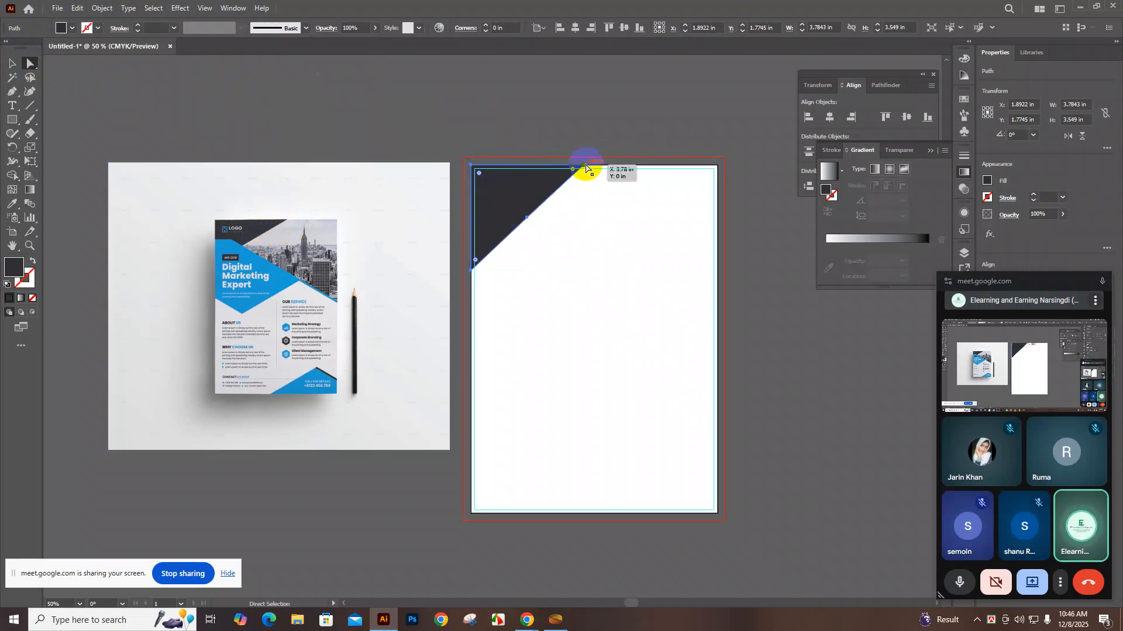
pyautogui.moveTo(585, 169); pyautogui.dragTo(627, 170)
pyautogui.click(528, 219)
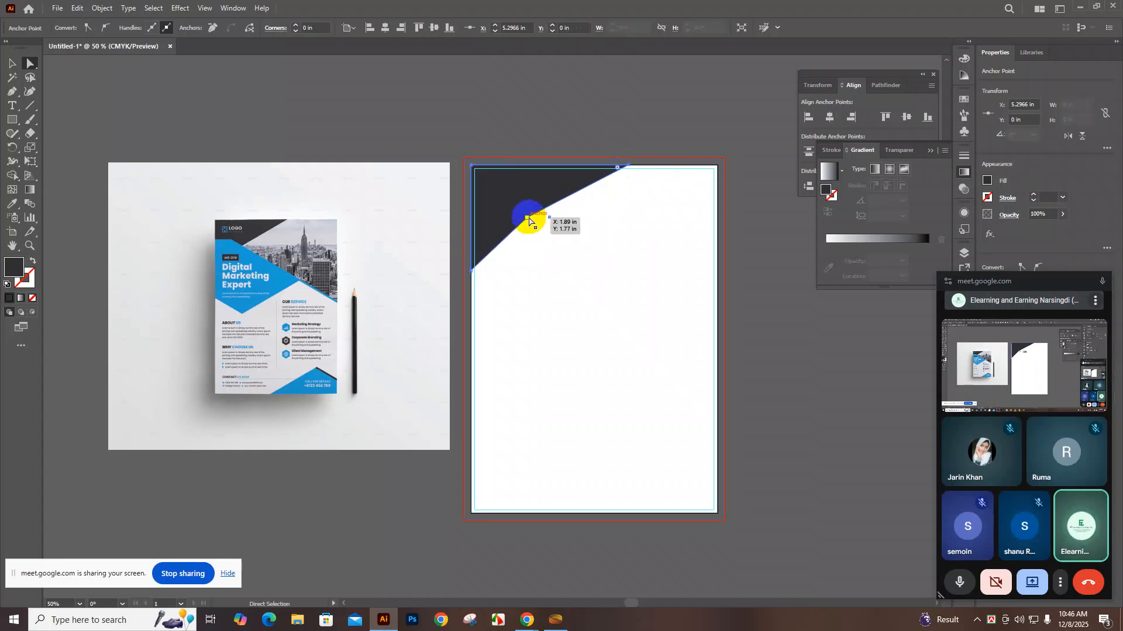
pyautogui.moveTo(527, 220); pyautogui.dragTo(541, 226)
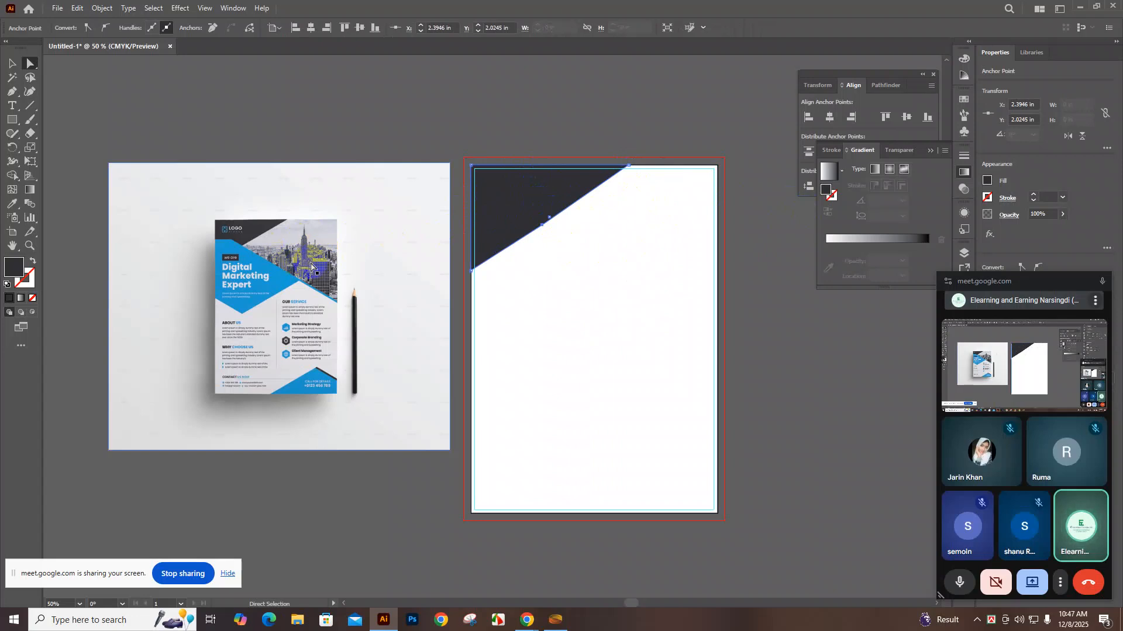
# Switch to Chrome, search Google for "yandesk" in a new tab and open the Yandex home page
pyautogui.moveTo(526, 625)
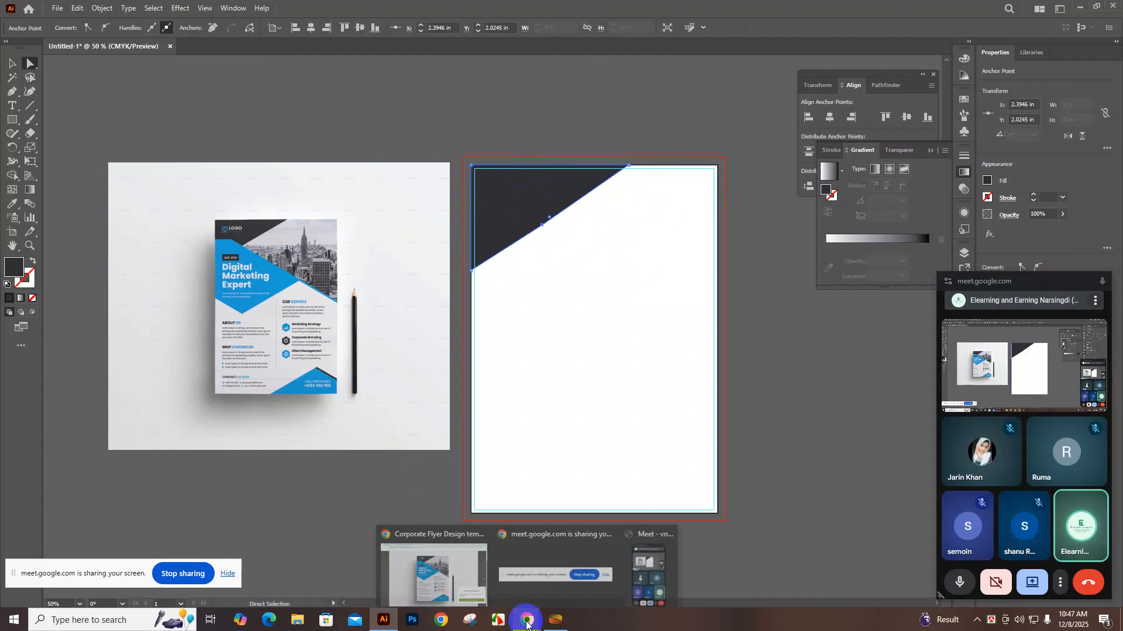
pyautogui.click(459, 576)
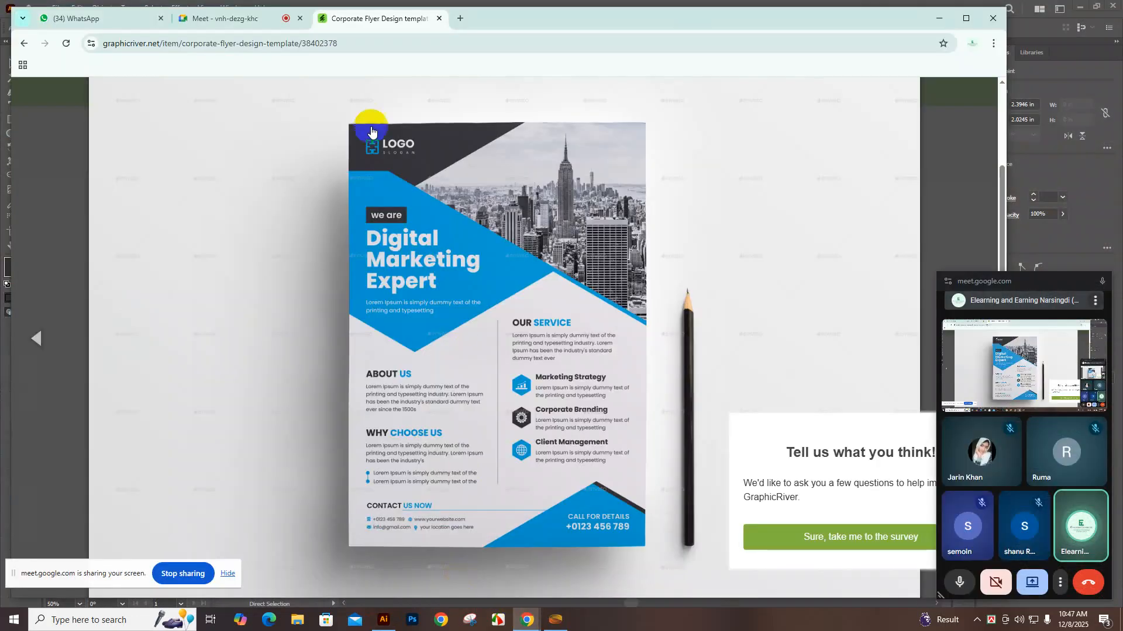
pyautogui.click(461, 22)
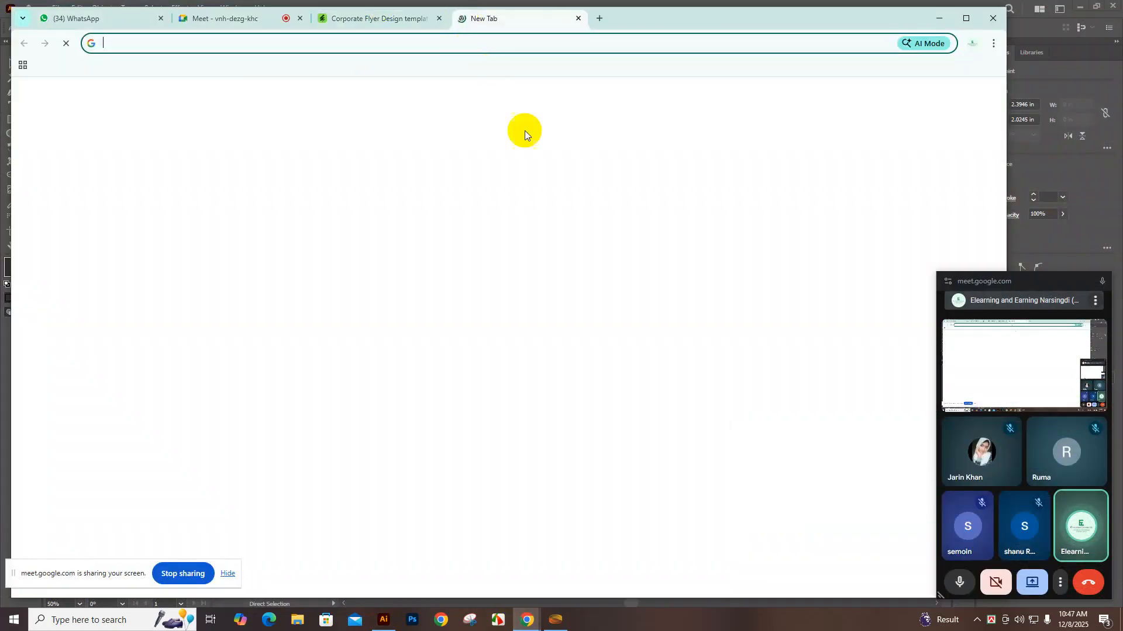
pyautogui.click(499, 249)
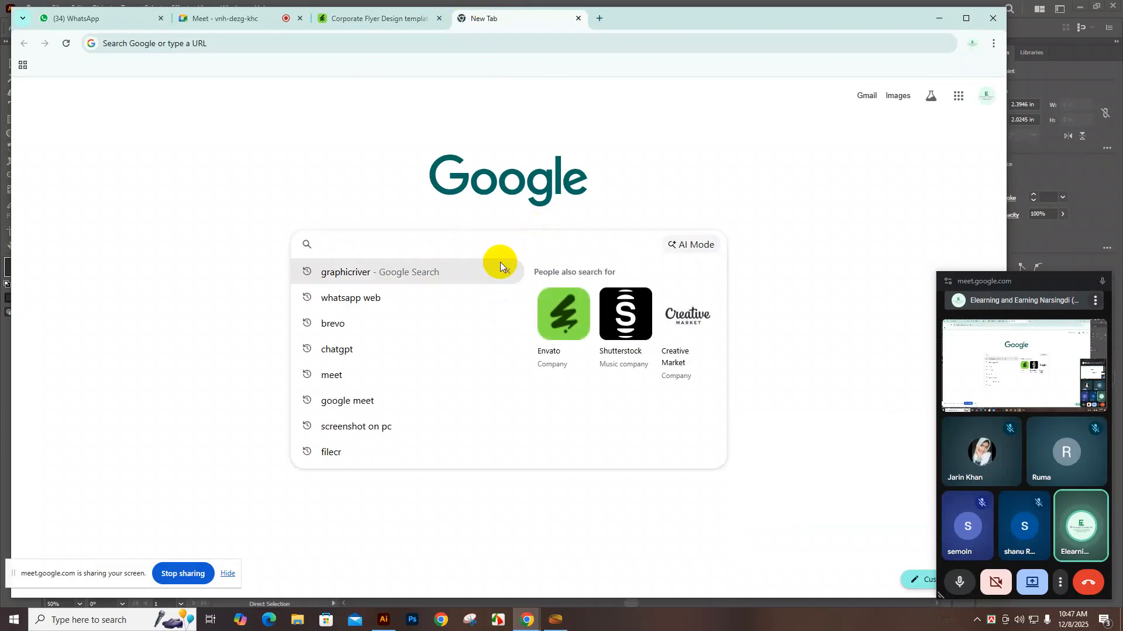
pyautogui.write('yand')
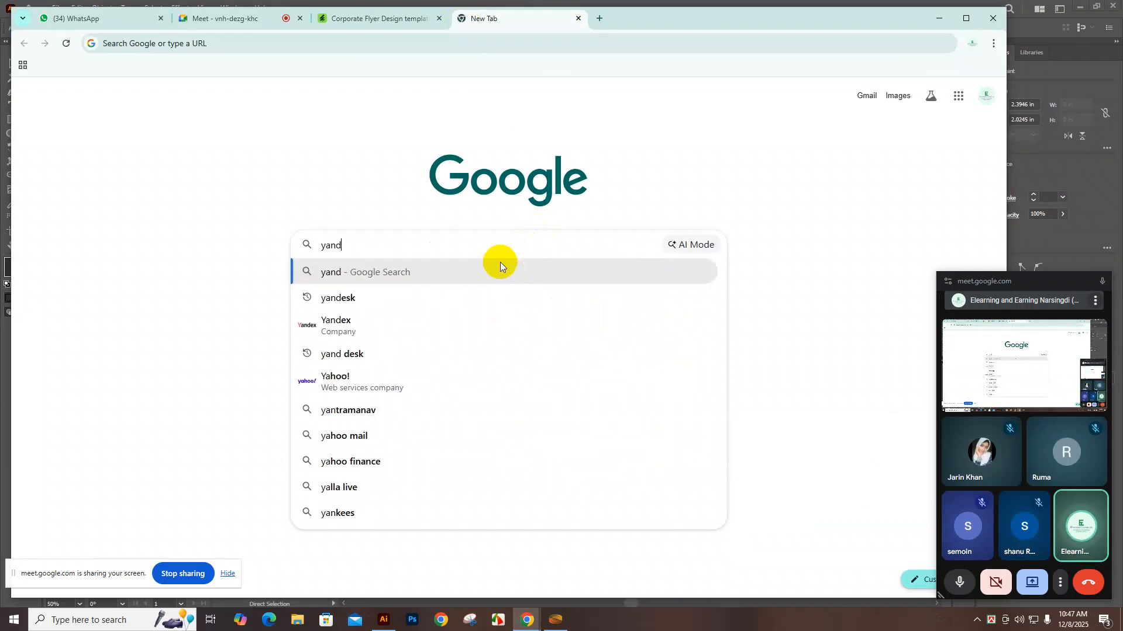
pyautogui.write('esk')
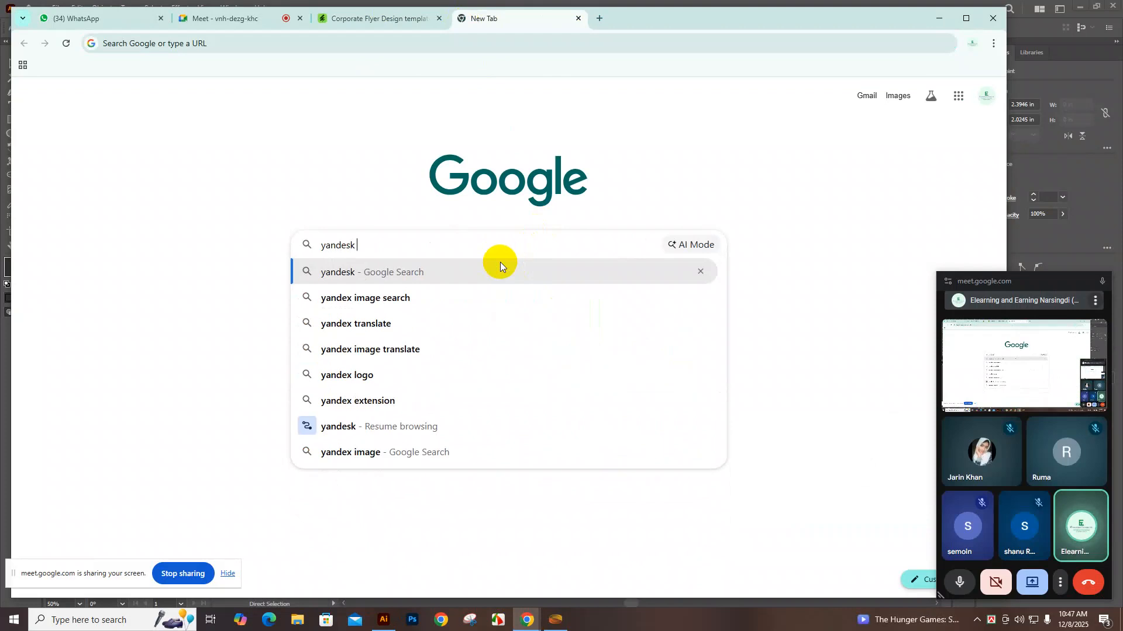
pyautogui.press('Return')
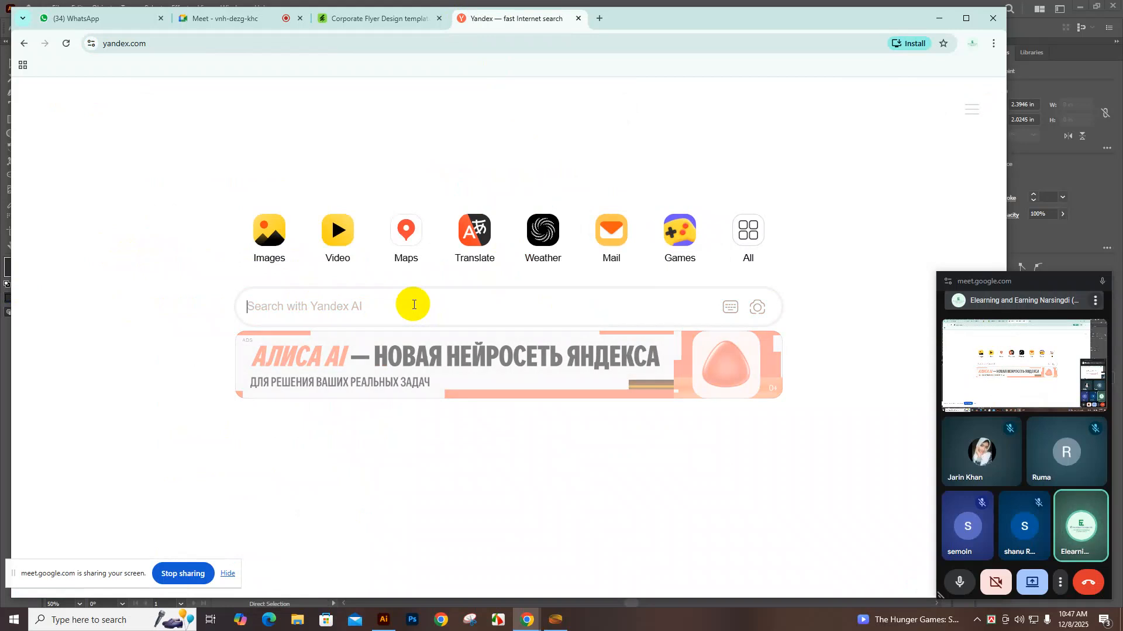
# Search Yandex for "building" and refine the query to the suggested "building image"
pyautogui.write('bu')
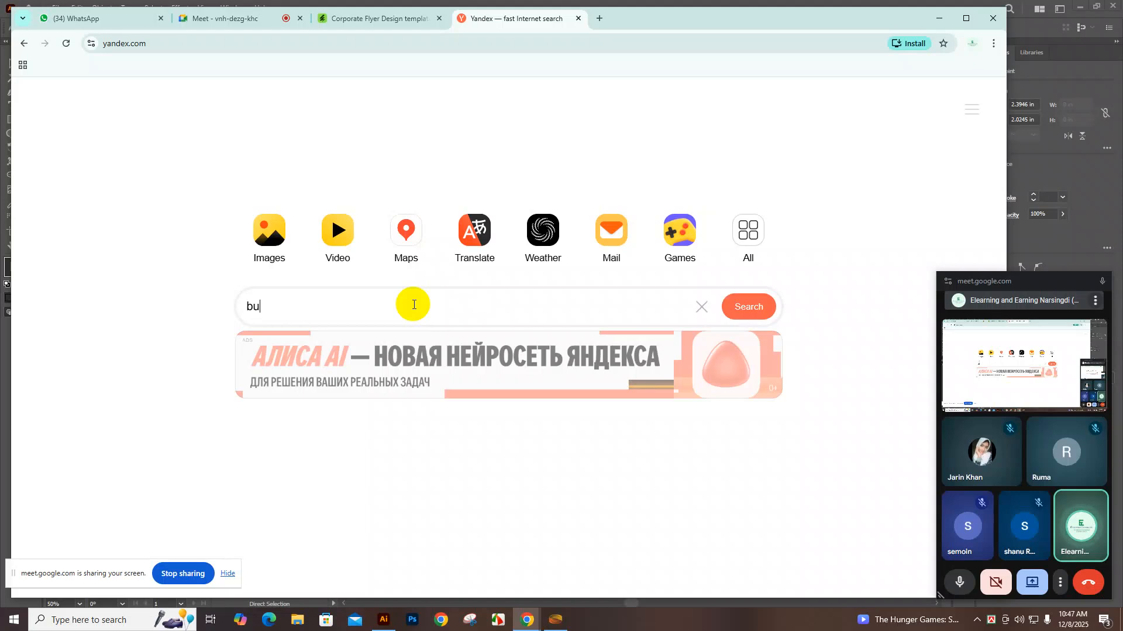
pyautogui.write('ilding')
pyautogui.press('Return')
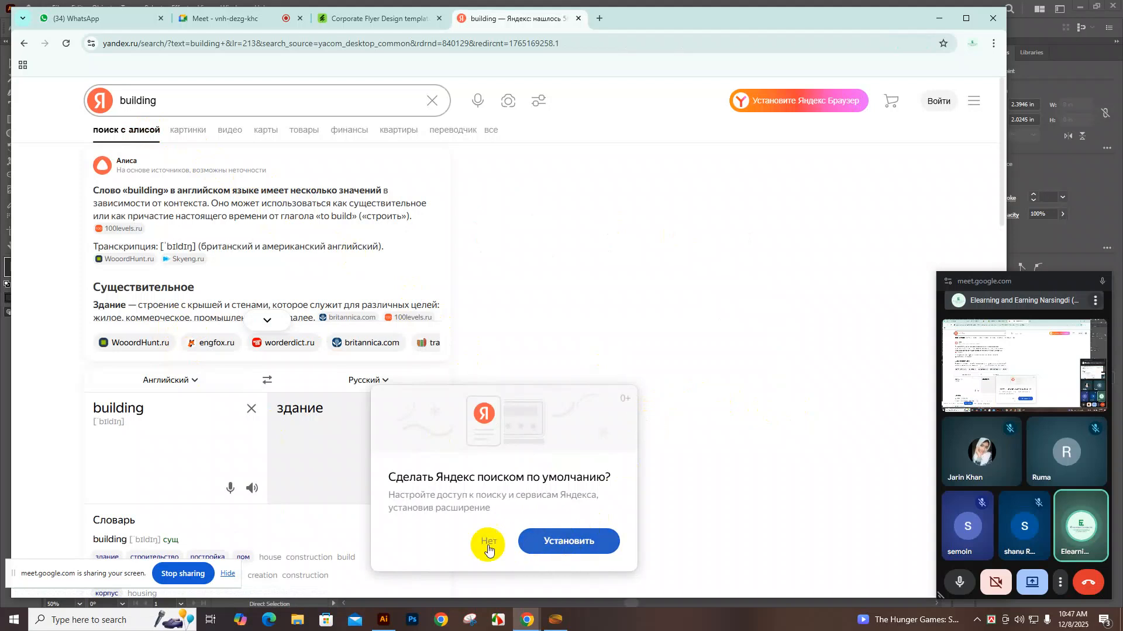
pyautogui.click(235, 108)
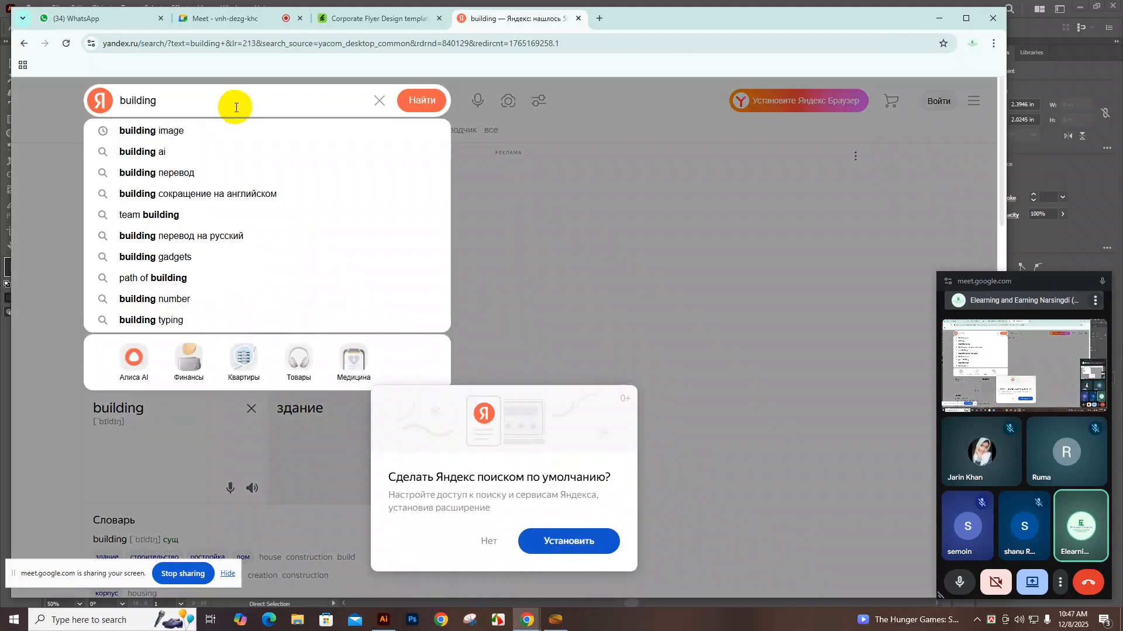
pyautogui.click(223, 128)
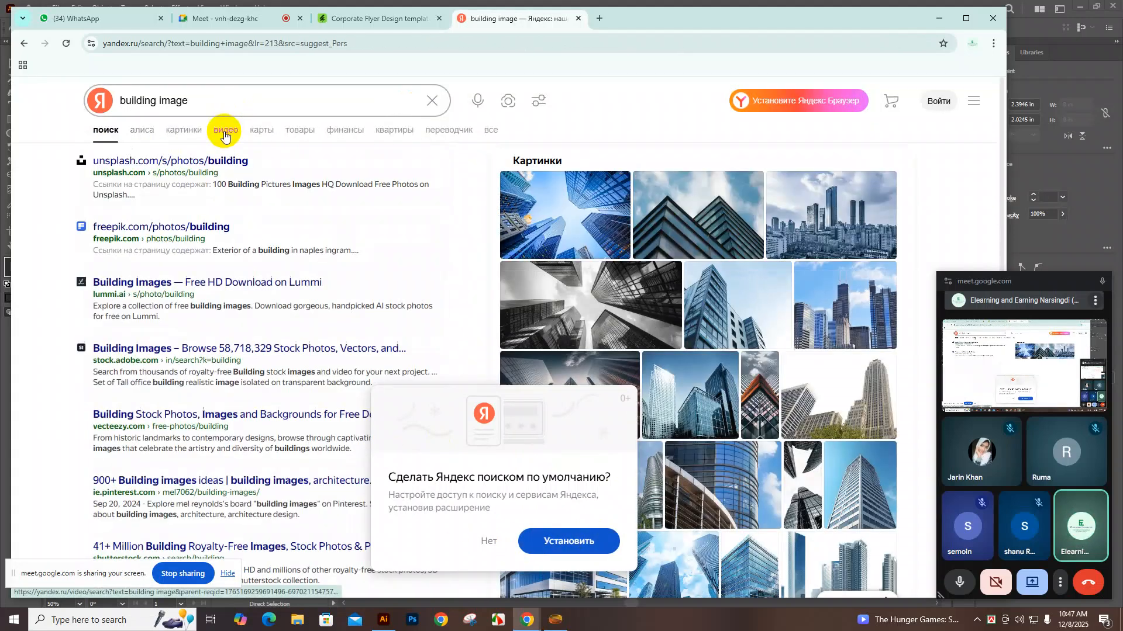
# Open the glass office building photo from the image results and save it as a WEBP file in Downloads
pyautogui.scroll(-1, 755, 327)
pyautogui.scroll(-4, 756, 331)
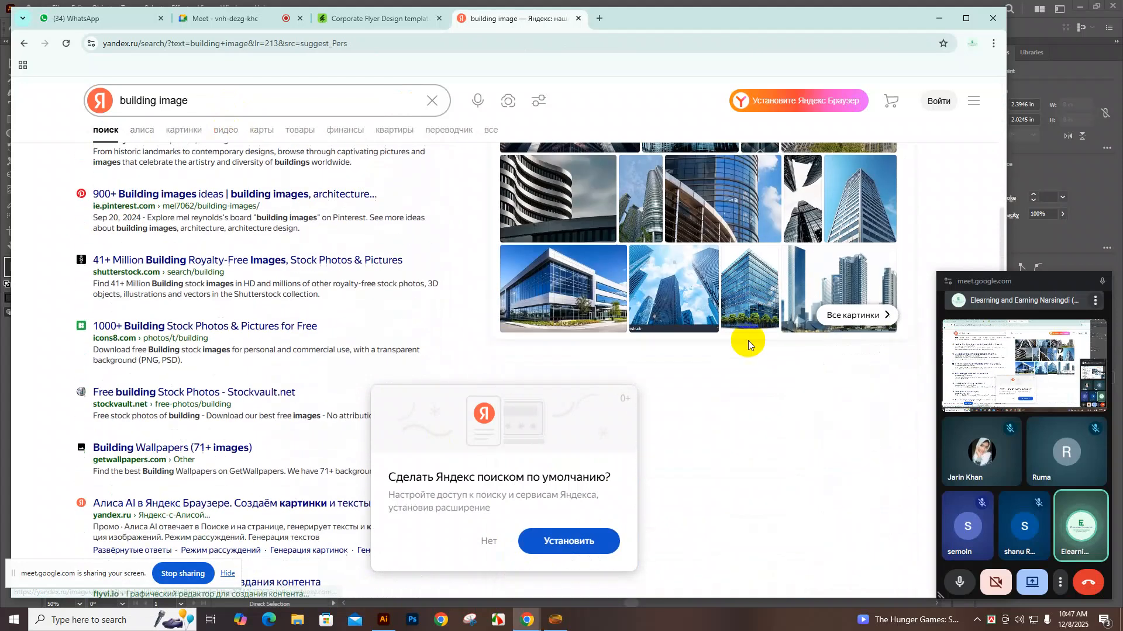
pyautogui.scroll(1, 601, 315)
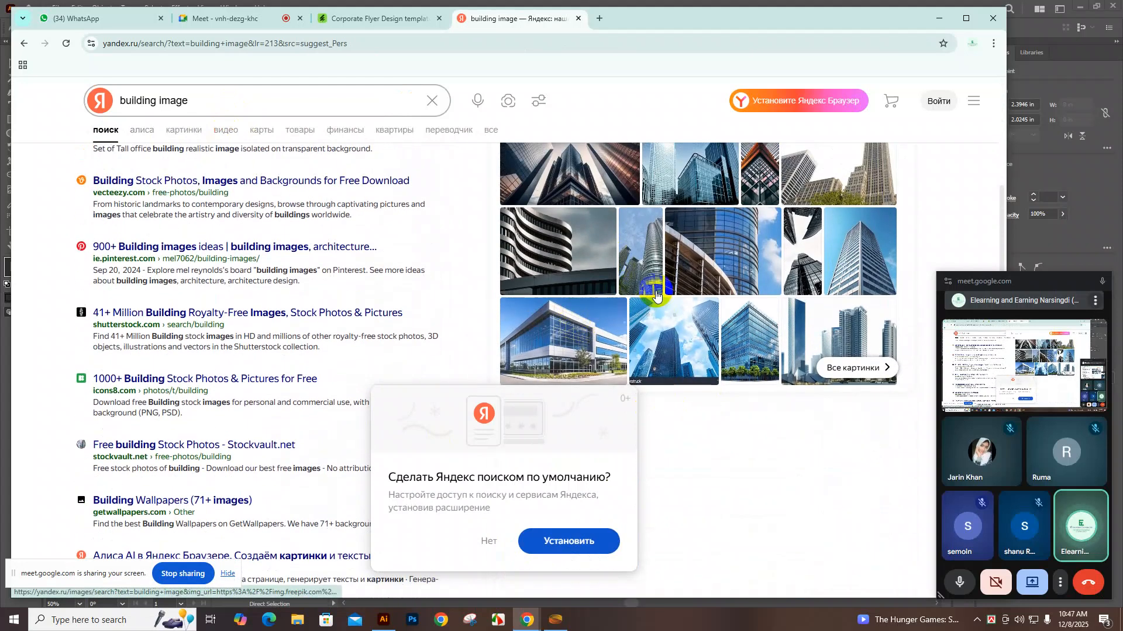
pyautogui.click(556, 338)
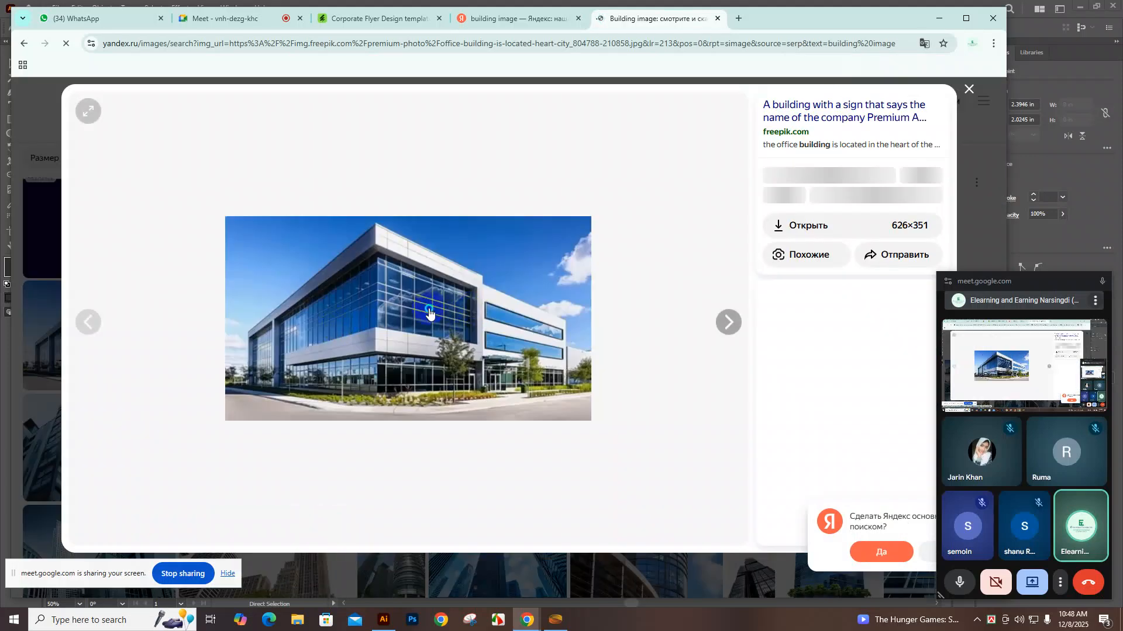
pyautogui.rightClick(426, 308)
pyautogui.click(476, 345)
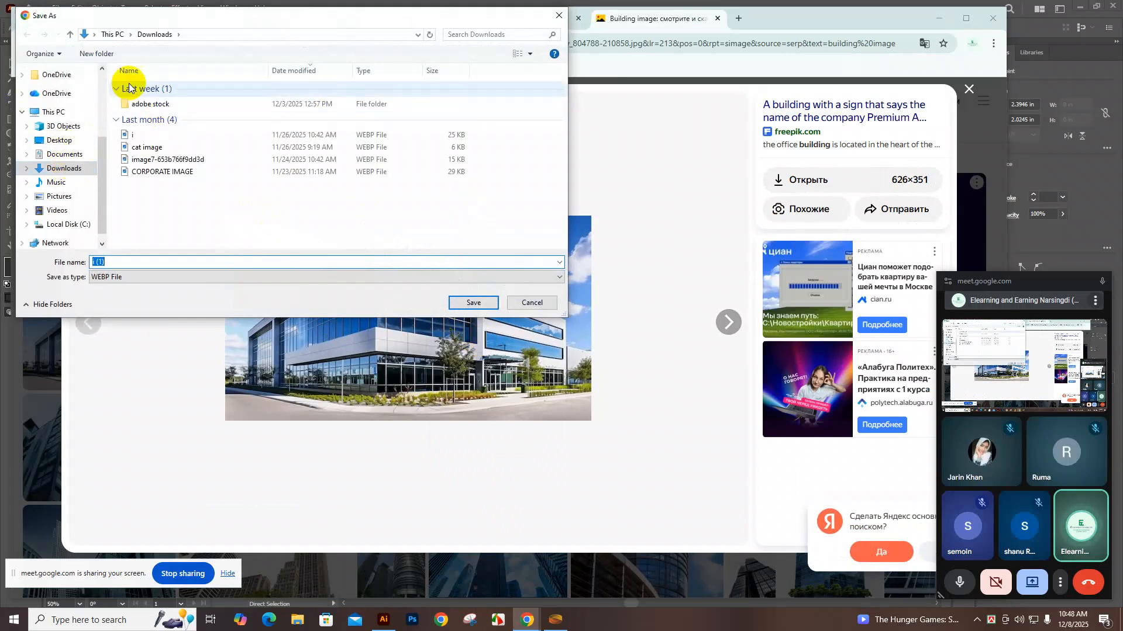
pyautogui.click(479, 301)
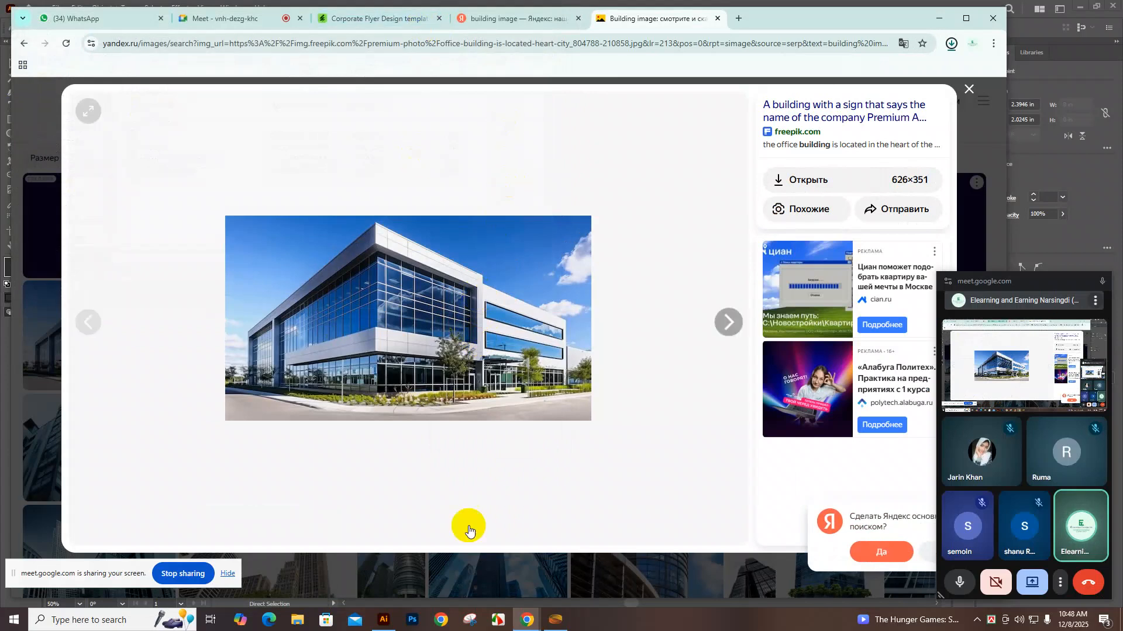
# Switch to Illustrator and load the "i (1)" WEBP file from Downloads for placing in the document
pyautogui.click(384, 620)
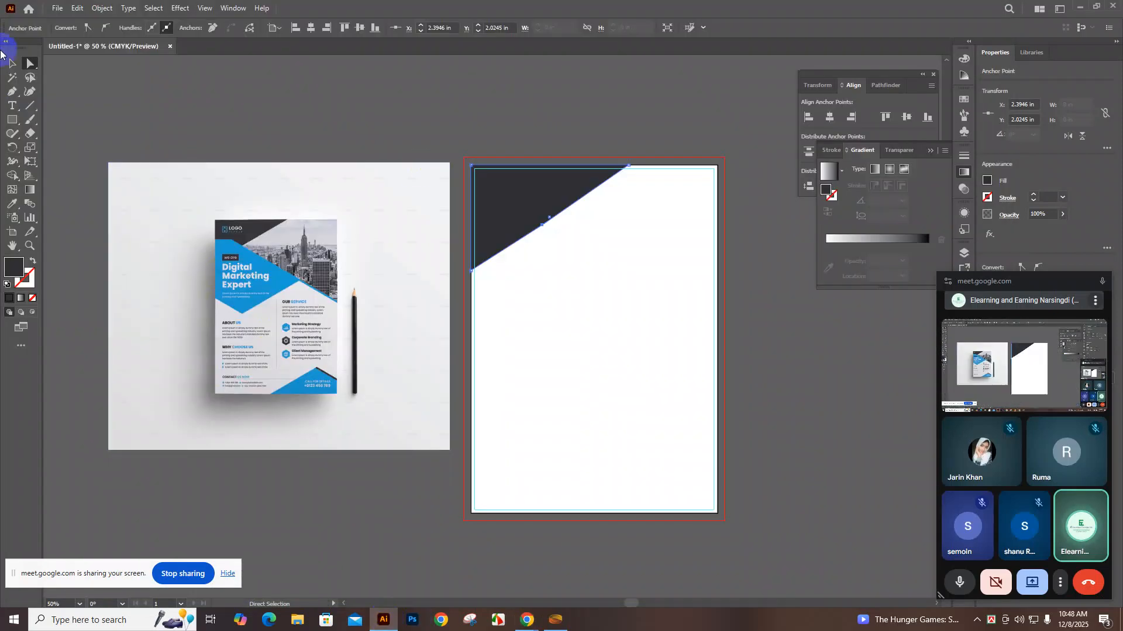
pyautogui.click(56, 9)
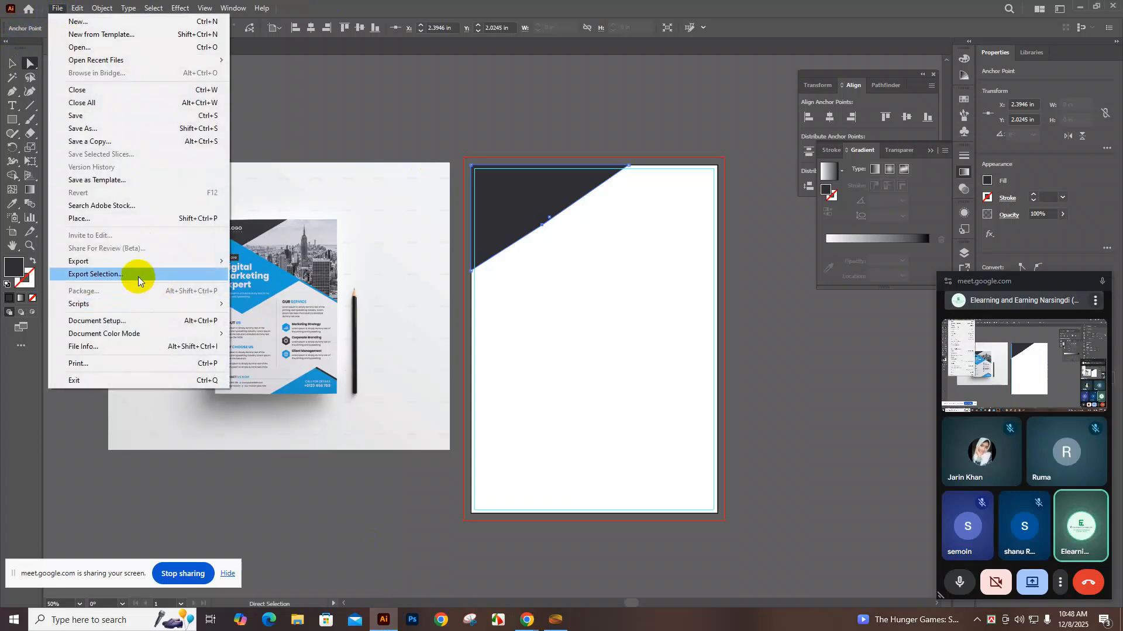
pyautogui.click(140, 220)
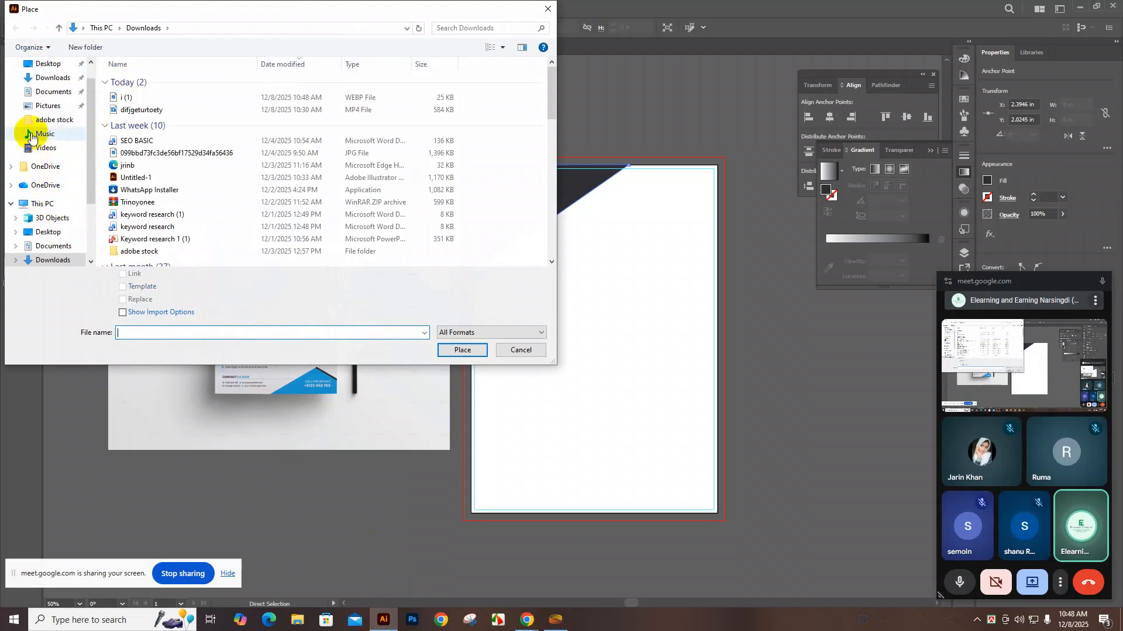
pyautogui.click(45, 77)
pyautogui.click(196, 97)
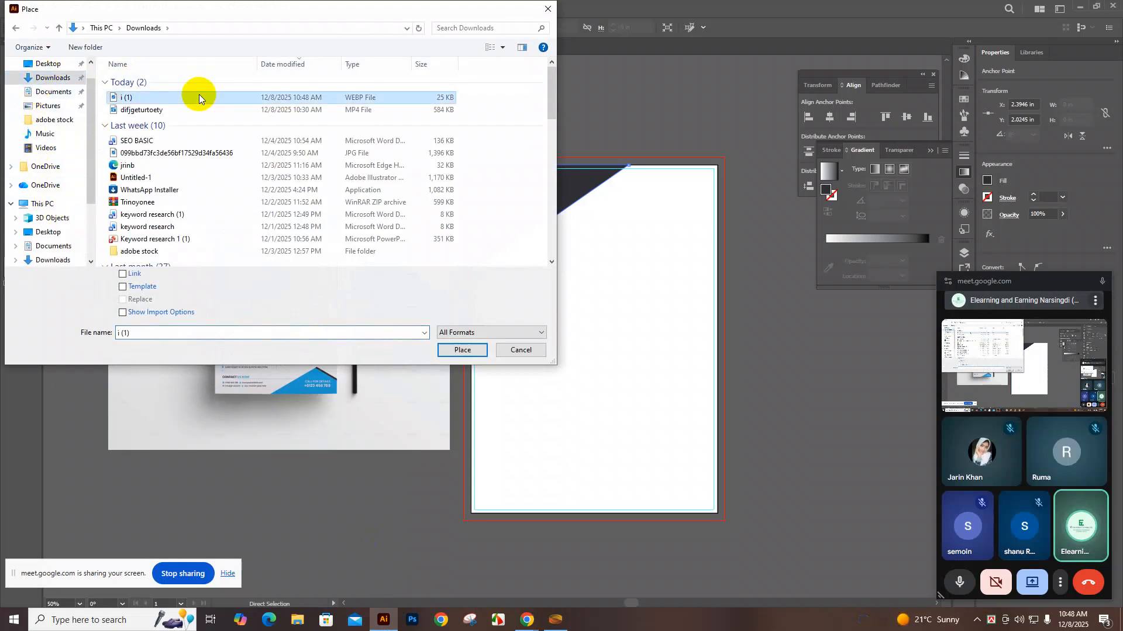
pyautogui.click(463, 350)
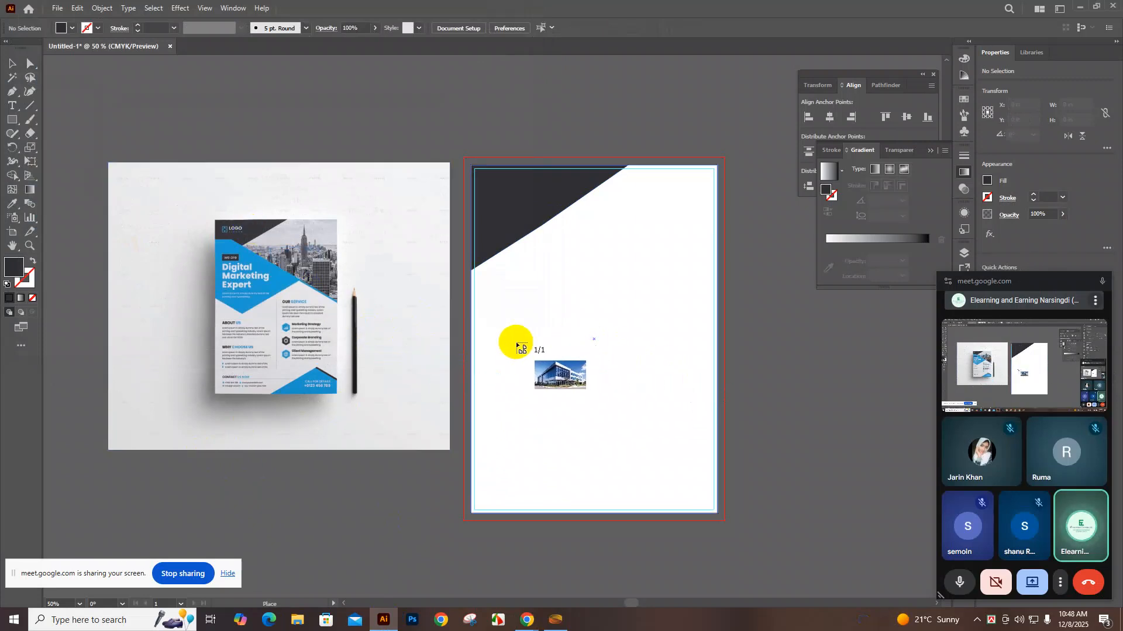
# Place the building photo at about 5.49 × 3.08 in and fit it into the artboard's upper-right corner
pyautogui.moveTo(475, 323); pyautogui.dragTo(487, 328)
pyautogui.moveTo(614, 381); pyautogui.dragTo(774, 413)
pyautogui.moveTo(549, 383); pyautogui.dragTo(628, 227)
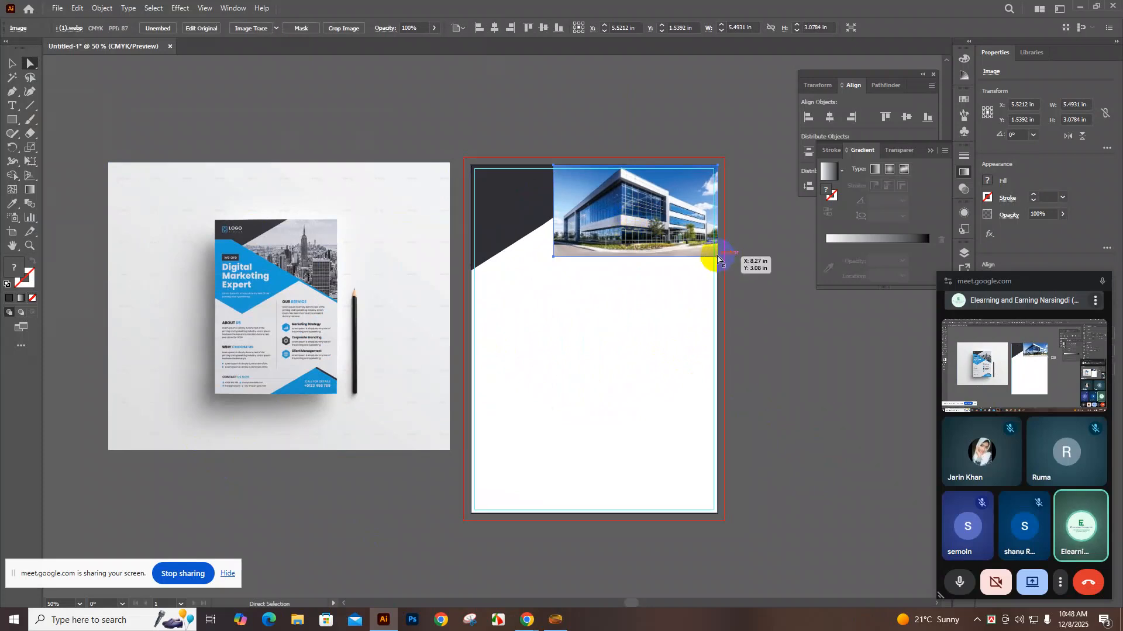
pyautogui.click(714, 257)
pyautogui.moveTo(716, 258); pyautogui.dragTo(741, 287)
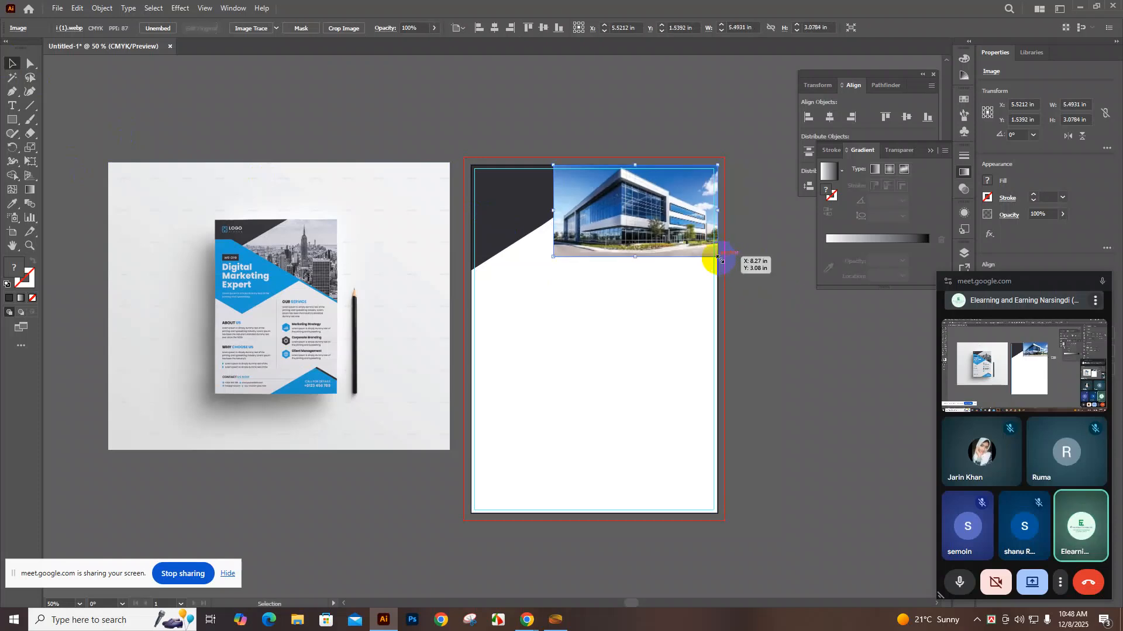
pyautogui.moveTo(720, 258); pyautogui.dragTo(747, 284)
pyautogui.hotkey('ctrl', 'z')
pyautogui.click(637, 247)
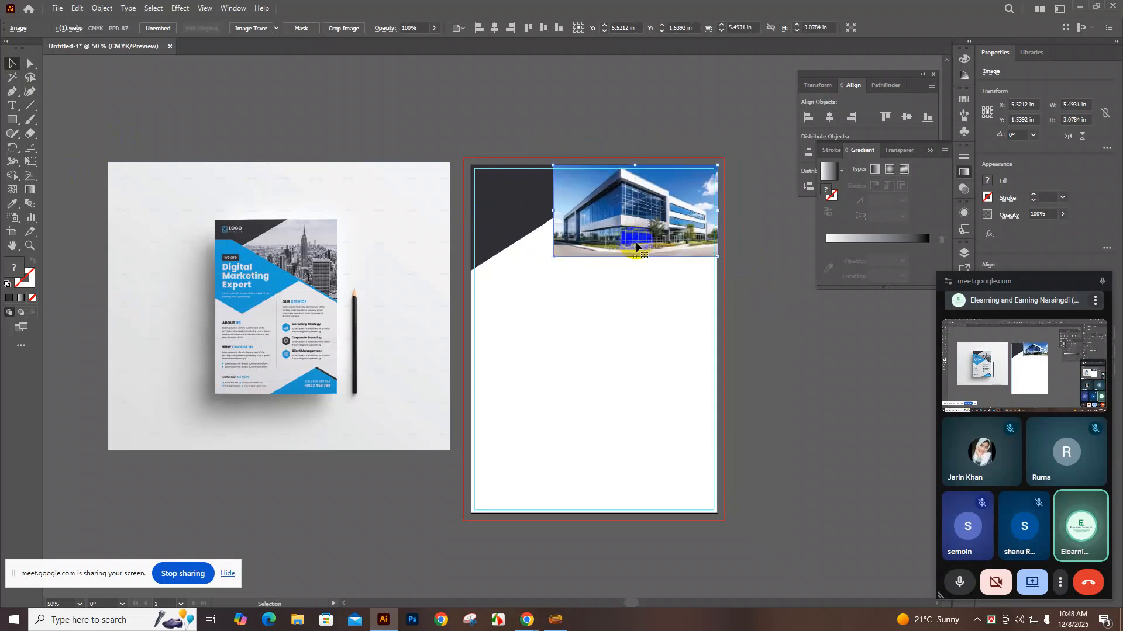
# Enlarge the building photo to about 7.86 × 4.41 in and move it off the artboard over the reference image's lower part
pyautogui.moveTo(718, 255); pyautogui.dragTo(753, 298)
pyautogui.moveTo(611, 234)
pyautogui.mouseDown()
pyautogui.moveTo(591, 284)
pyautogui.moveTo(583, 254)
pyautogui.moveTo(638, 248)
pyautogui.moveTo(624, 248)
pyautogui.mouseUp()
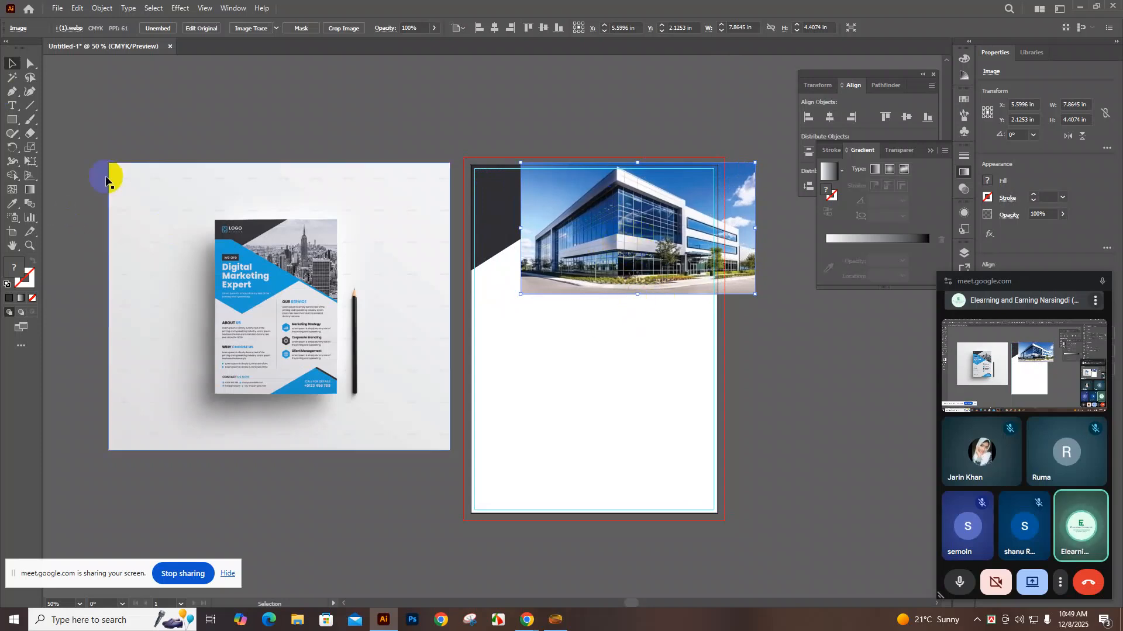
pyautogui.moveTo(663, 234)
pyautogui.mouseDown()
pyautogui.moveTo(646, 266)
pyautogui.moveTo(446, 445)
pyautogui.moveTo(329, 422)
pyautogui.mouseUp()
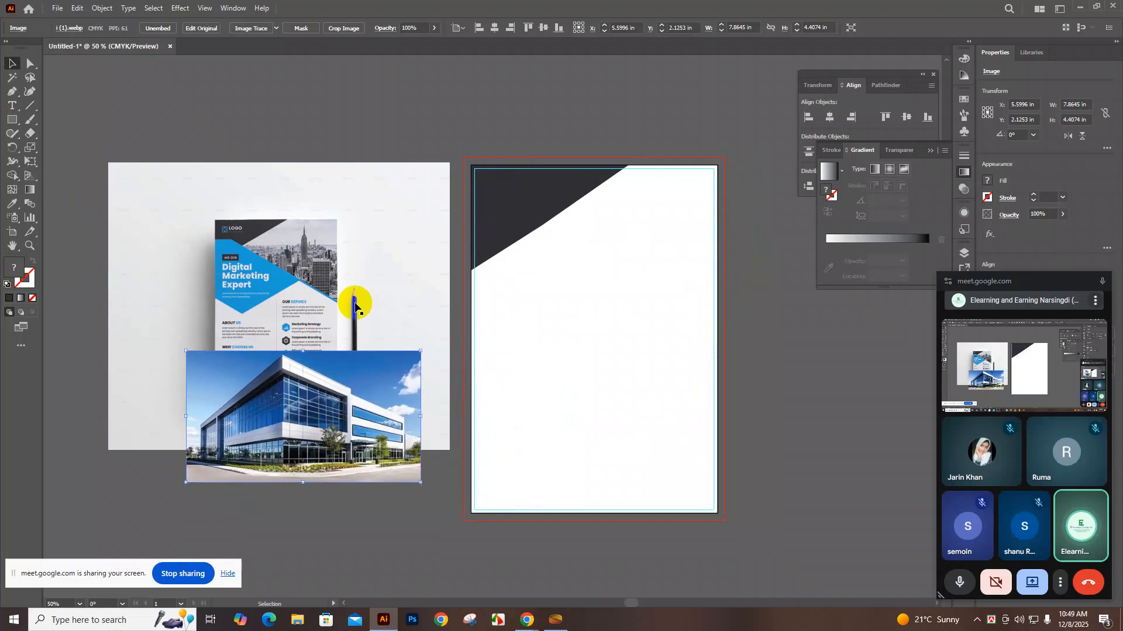
# Draw a dark square about 7.2 in wide over the reference image and pull its lower-left anchor onto the diagonal to form a triangle
pyautogui.click(12, 120)
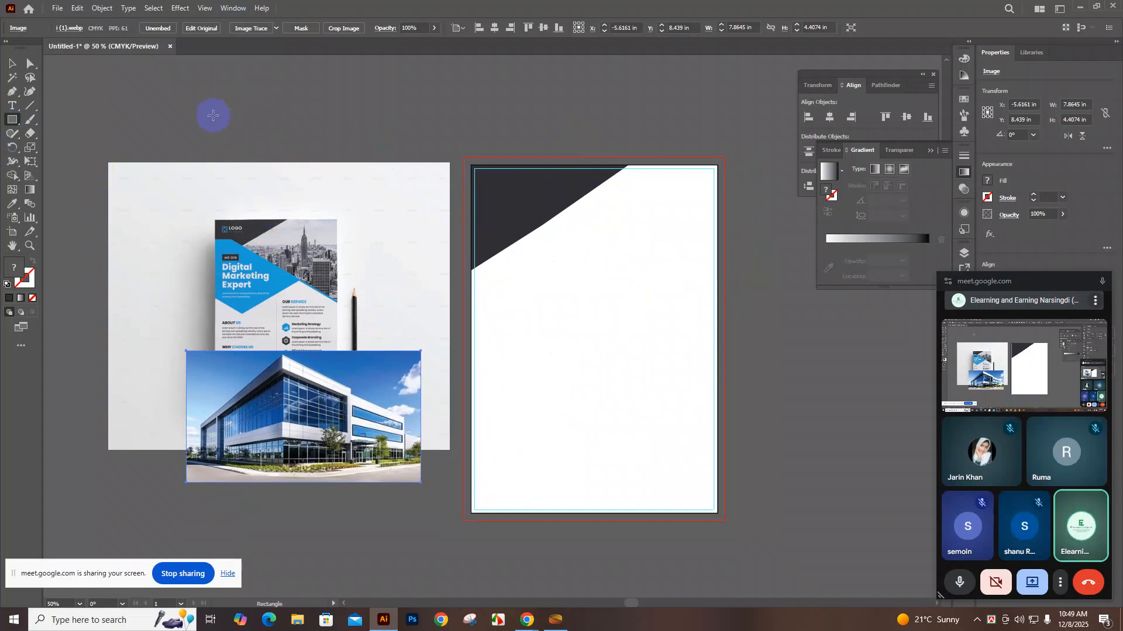
pyautogui.moveTo(193, 103)
pyautogui.mouseDown()
pyautogui.moveTo(303, 191)
pyautogui.moveTo(385, 238)
pyautogui.moveTo(409, 316)
pyautogui.mouseUp()
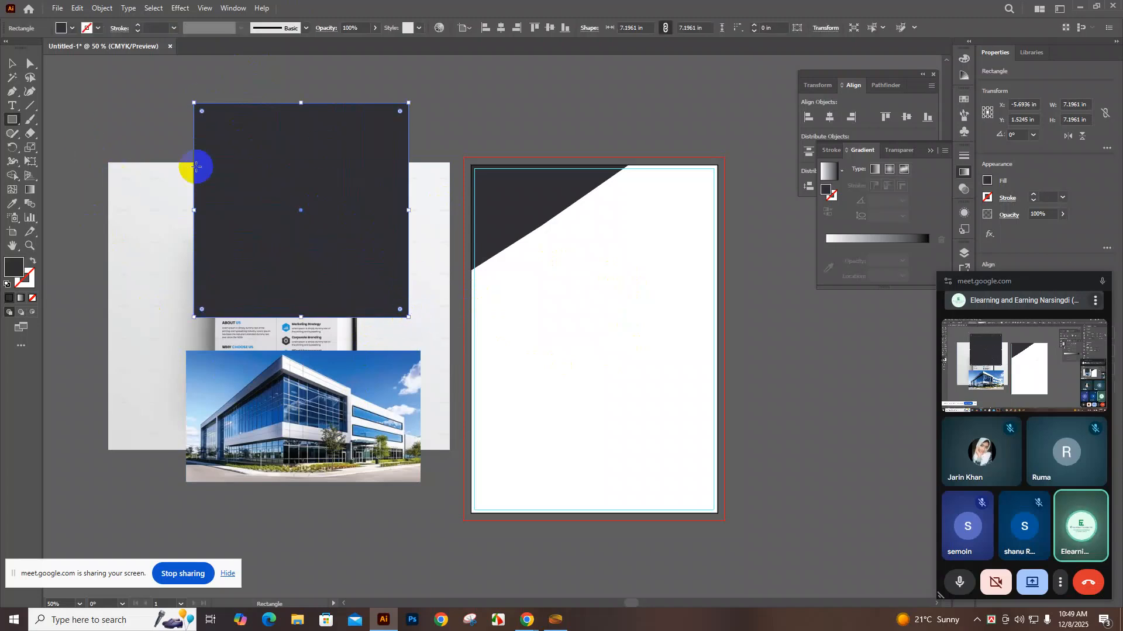
pyautogui.click(28, 65)
pyautogui.moveTo(194, 318); pyautogui.dragTo(309, 168)
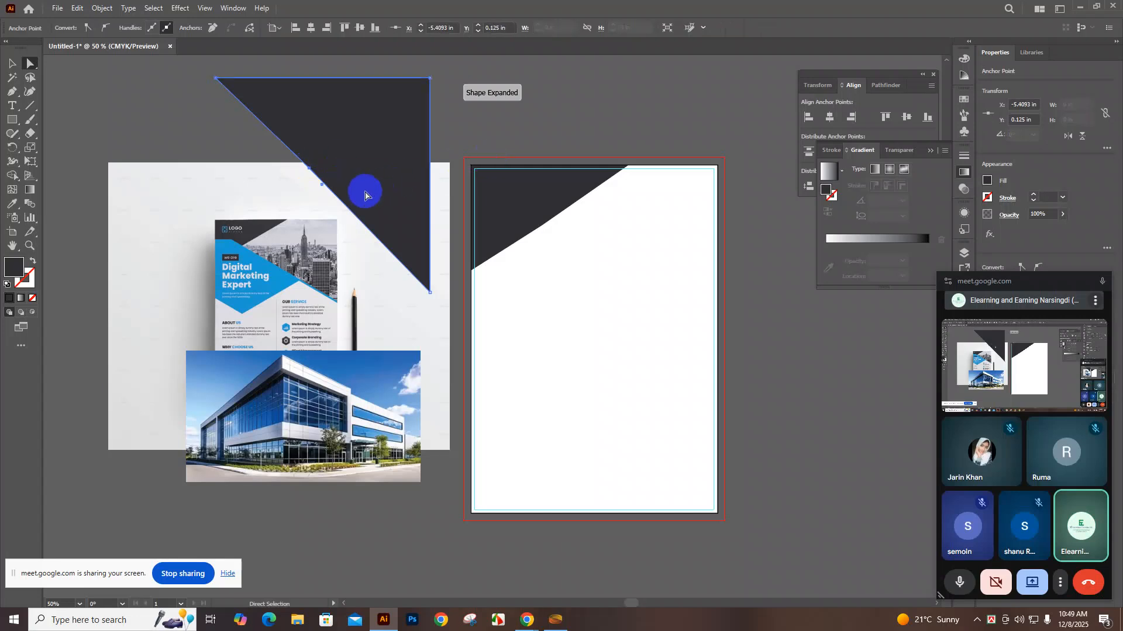
pyautogui.moveTo(309, 169); pyautogui.dragTo(308, 173)
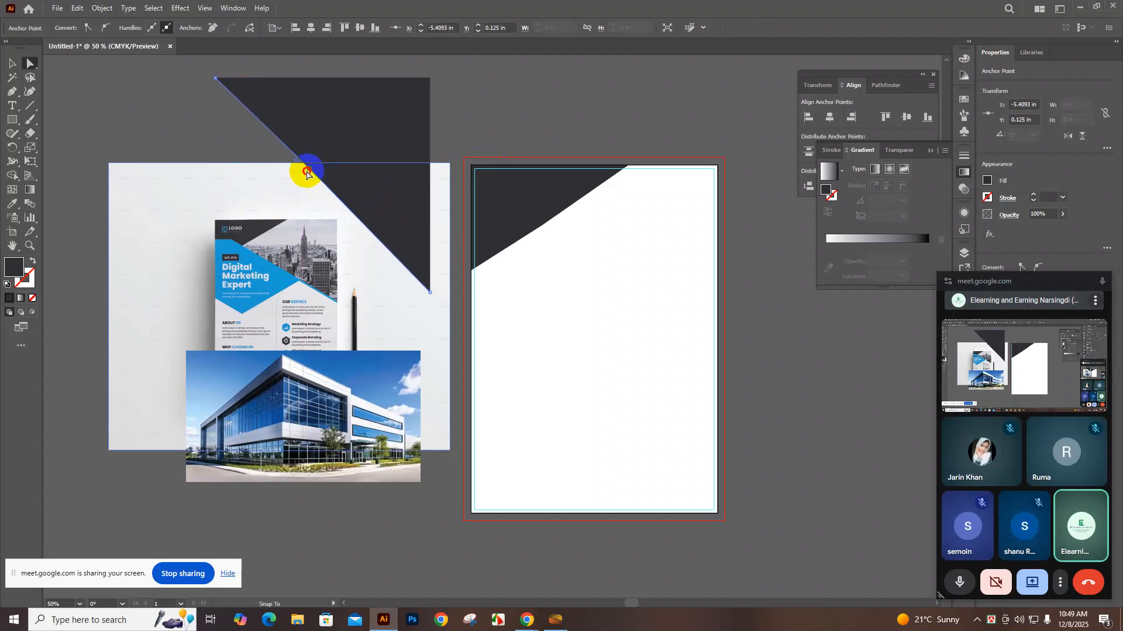
# Move the new triangle to the artboard's upper-right corner and reduce its height to about 5.82 in
pyautogui.click(12, 63)
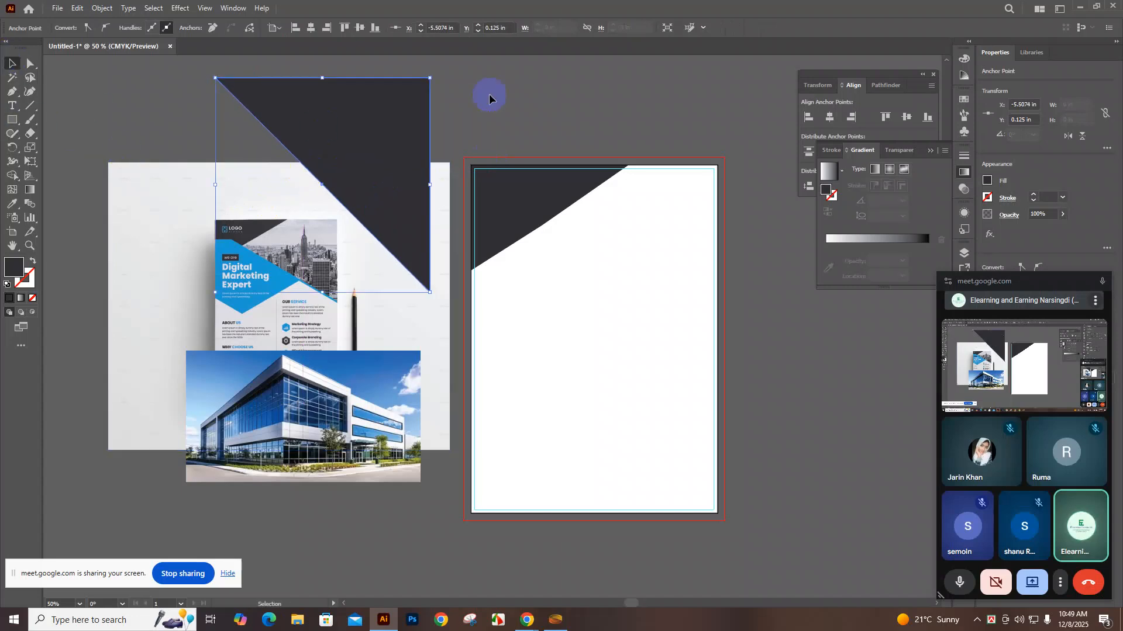
pyautogui.moveTo(389, 142); pyautogui.dragTo(664, 225)
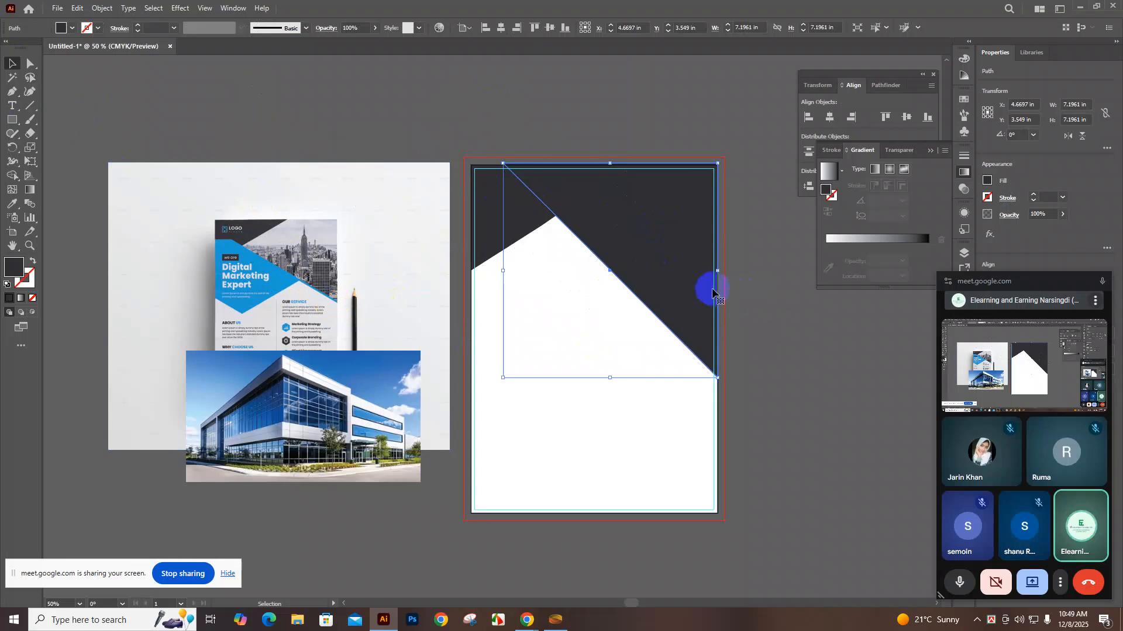
pyautogui.click(611, 281)
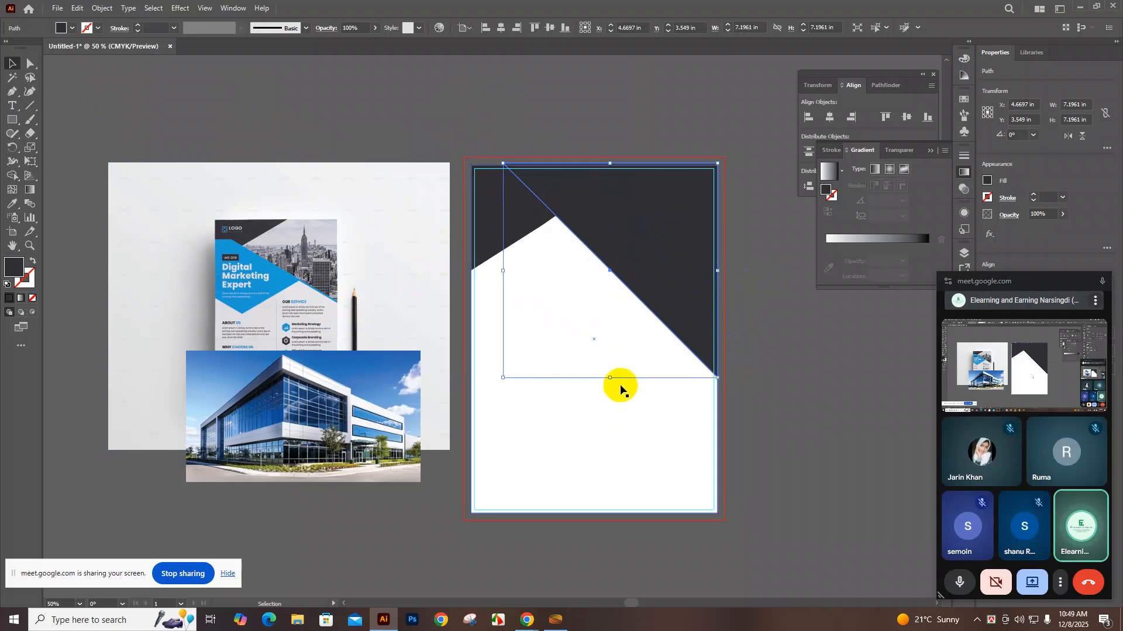
pyautogui.moveTo(610, 378); pyautogui.dragTo(610, 337)
pyautogui.click(501, 170)
# Extend the triangle's left anchor to about X 0.61, Y 0.13 in, adjust its diagonal's middle anchor slightly, and deselect the shape
pyautogui.click(12, 65)
pyautogui.click(30, 63)
pyautogui.click(489, 188)
pyautogui.click(503, 164)
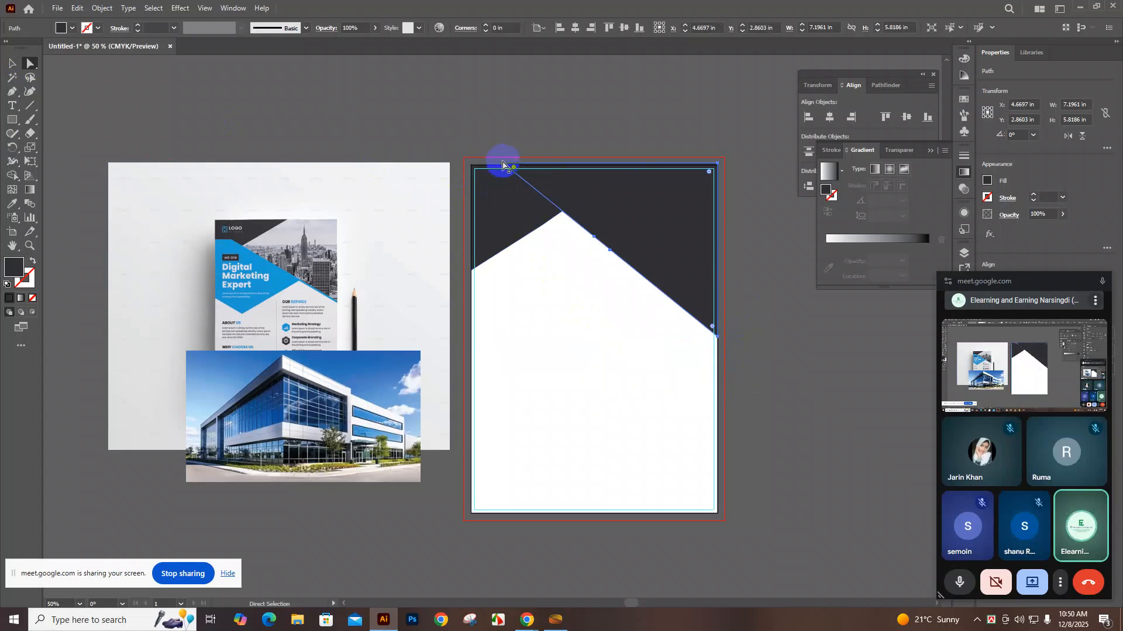
pyautogui.moveTo(503, 167); pyautogui.dragTo(489, 169)
pyautogui.click(595, 239)
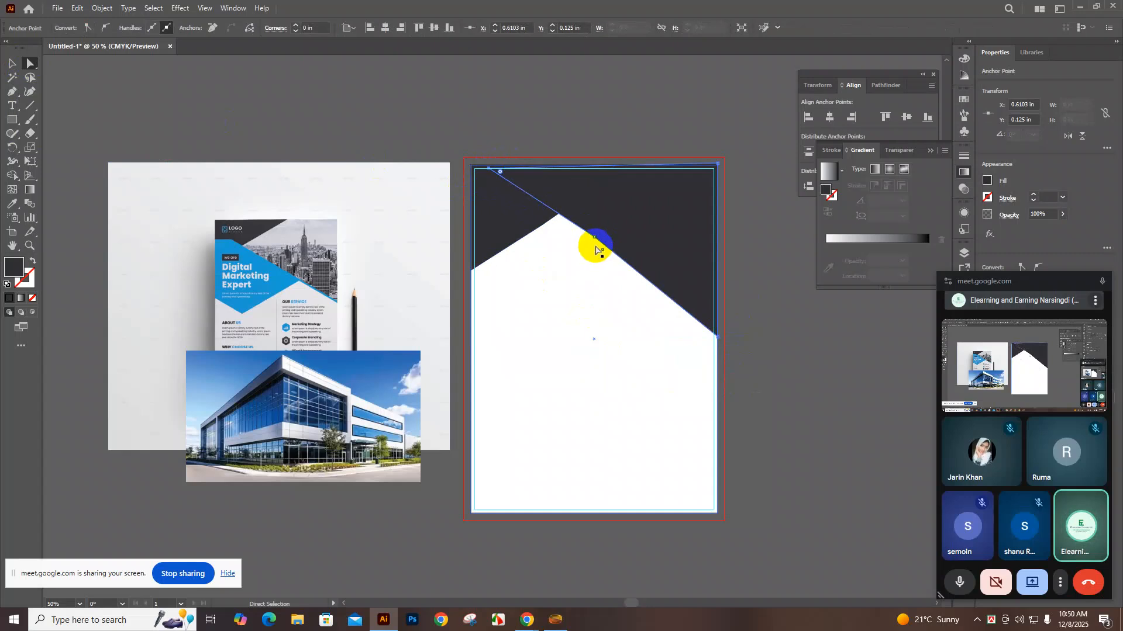
pyautogui.moveTo(595, 239); pyautogui.dragTo(590, 244)
pyautogui.click(770, 275)
pyautogui.click(682, 358)
pyautogui.click(326, 188)
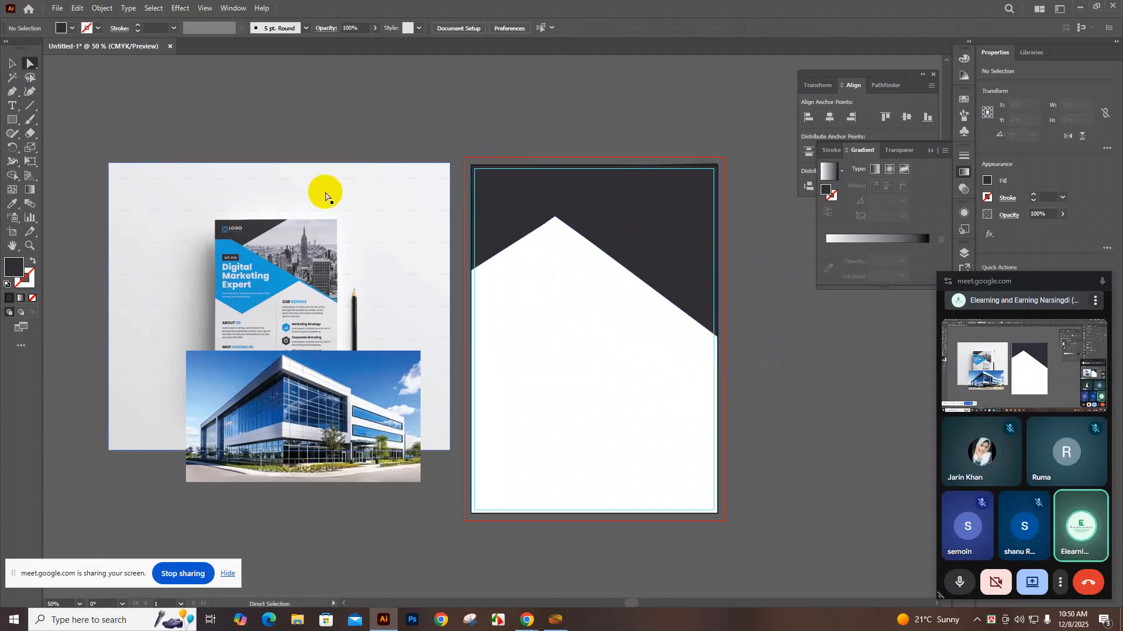
pyautogui.click(642, 304)
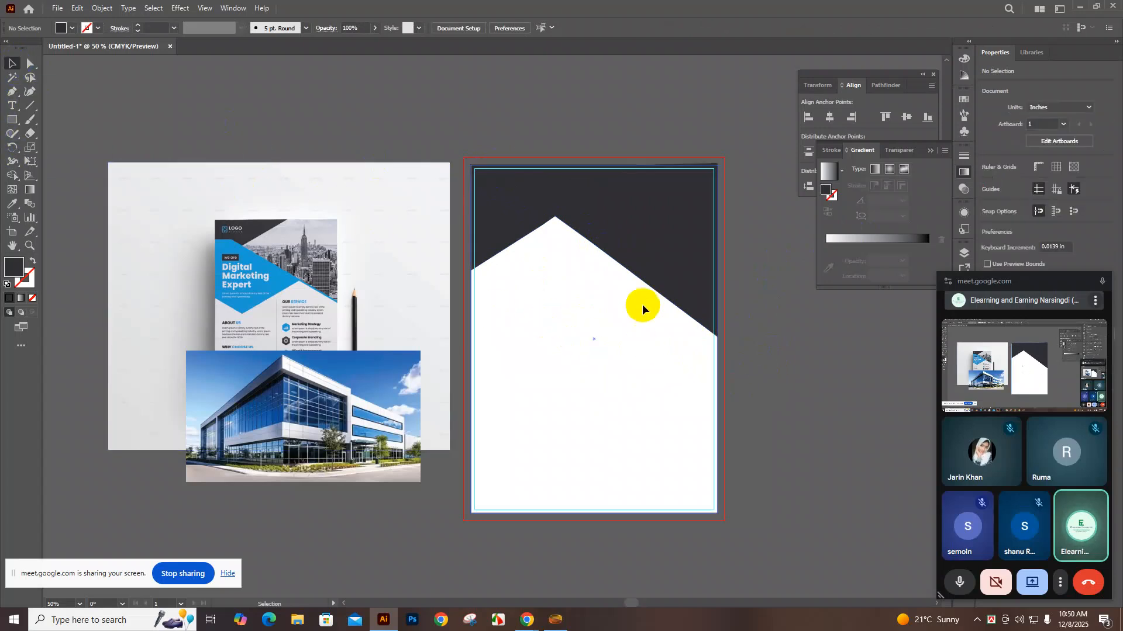
# Move the triangle onto the reference image, and move the photo to the empty canvas beside it, enlarged to about 9.73 × 5.45 in
pyautogui.moveTo(692, 253); pyautogui.dragTo(392, 291)
pyautogui.moveTo(353, 387); pyautogui.dragTo(325, 341)
pyautogui.scroll(-2, 879, 420)
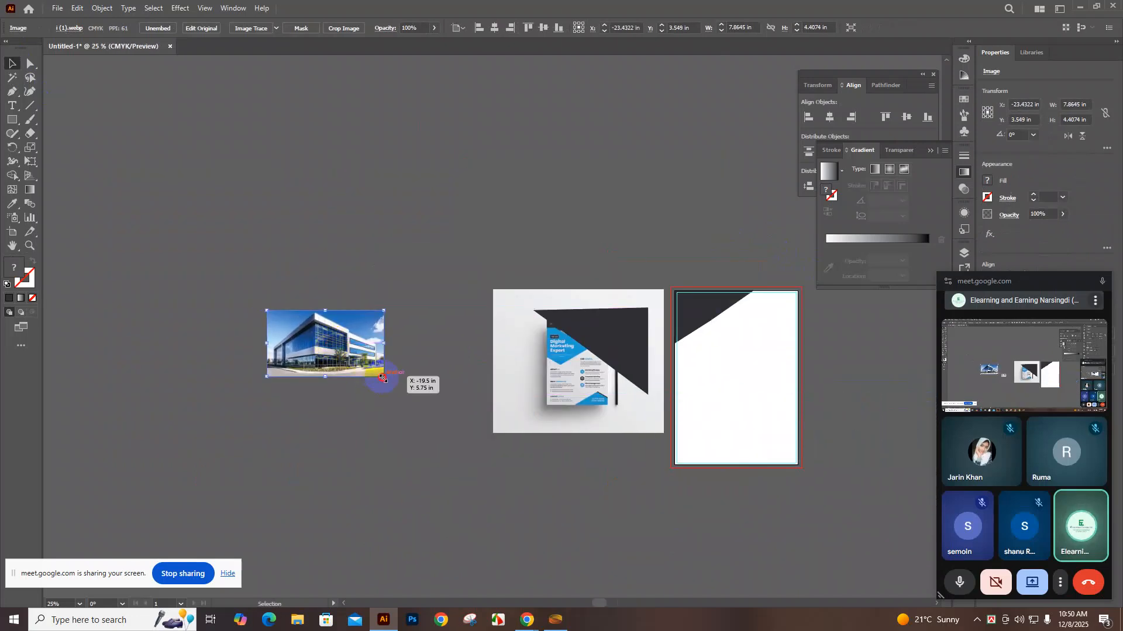
pyautogui.moveTo(382, 377); pyautogui.dragTo(399, 385)
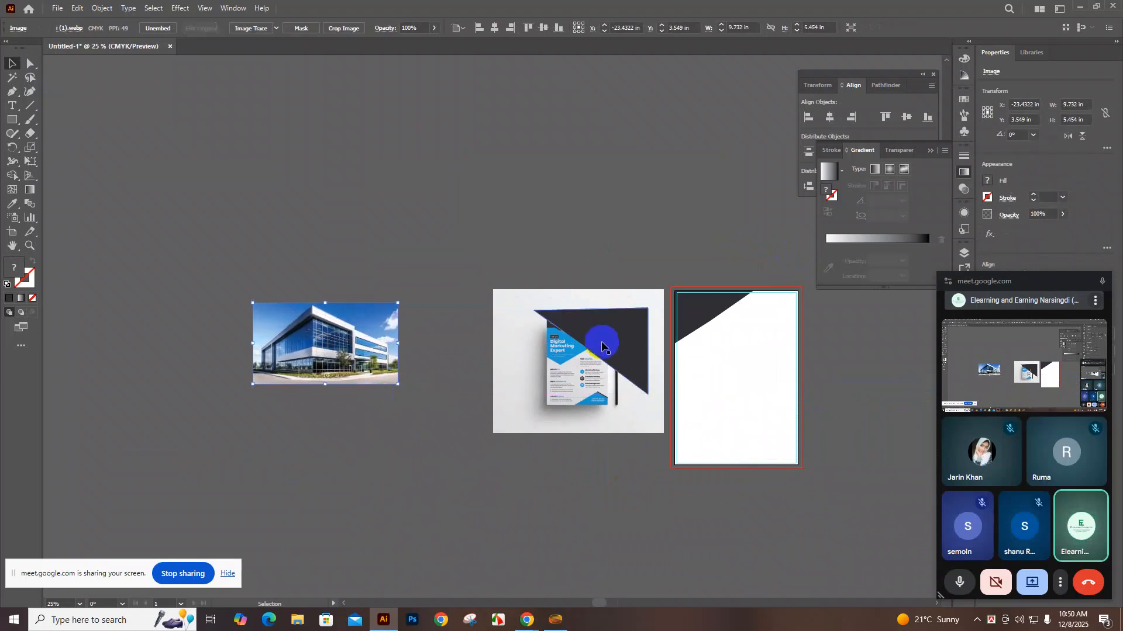
# Lay the triangle over the photo's left part and stretch the photo's lower edge slightly to cover the triangle's height
pyautogui.moveTo(603, 343); pyautogui.dragTo(320, 336)
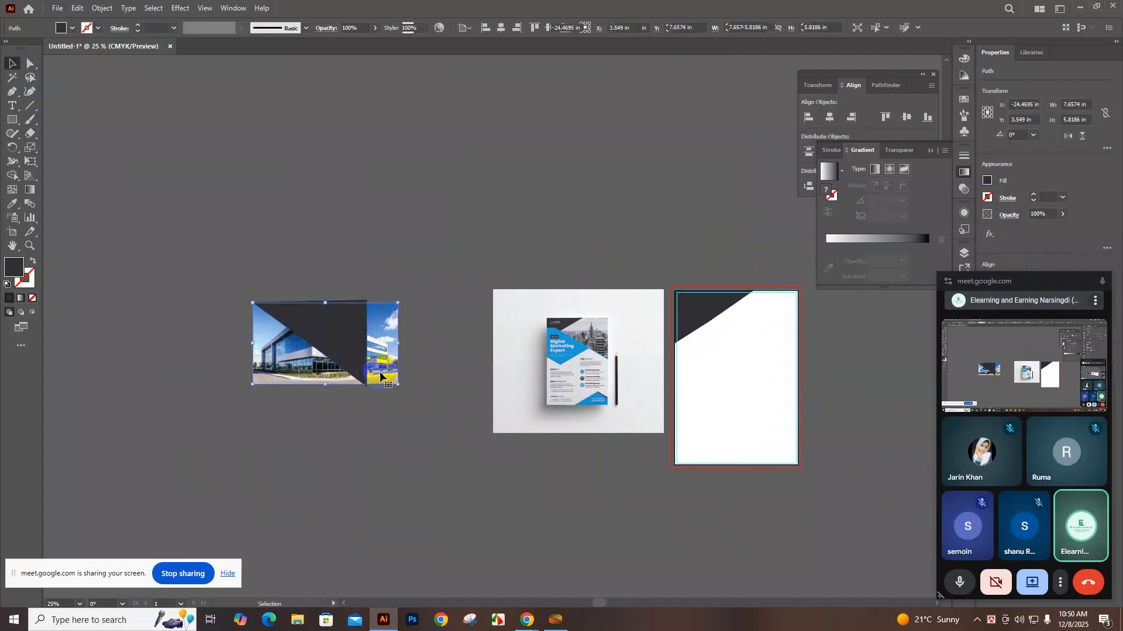
pyautogui.click(331, 387)
pyautogui.moveTo(326, 386); pyautogui.dragTo(328, 389)
pyautogui.moveTo(339, 337); pyautogui.dragTo(344, 340)
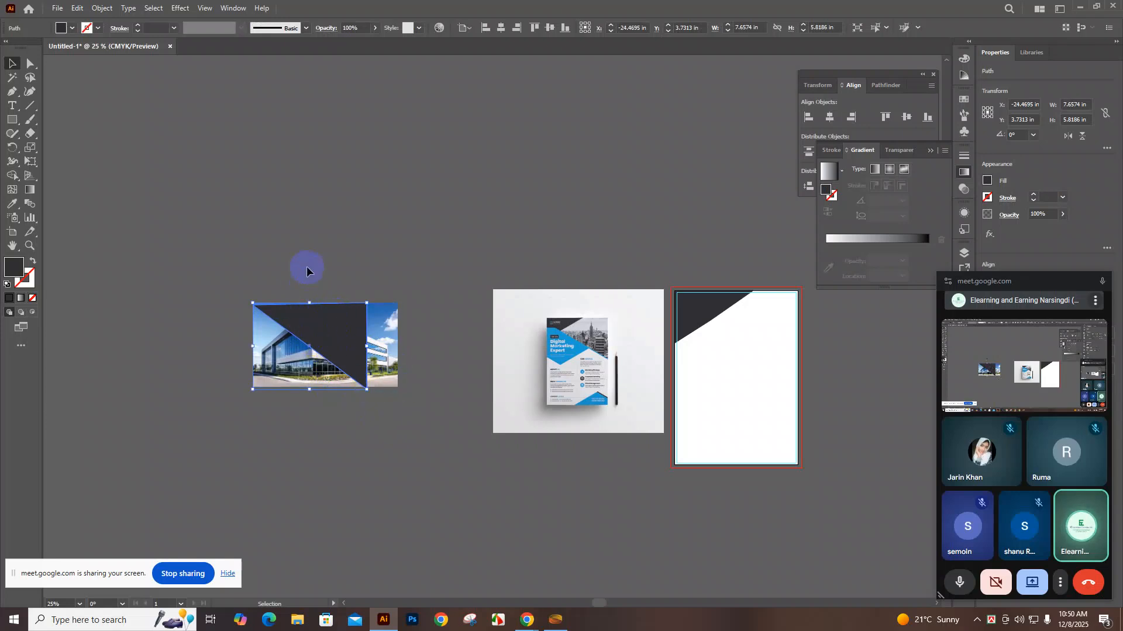
# Select the triangle and the building photo and make a clipping mask from them
pyautogui.moveTo(257, 258); pyautogui.dragTo(351, 362)
pyautogui.rightClick(351, 361)
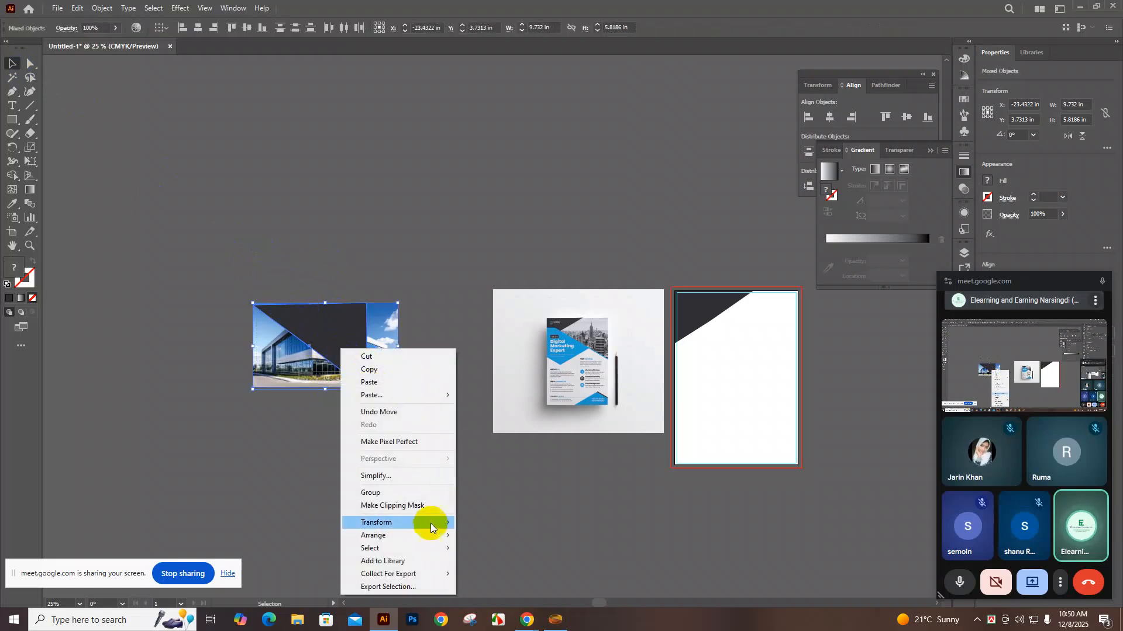
pyautogui.click(424, 506)
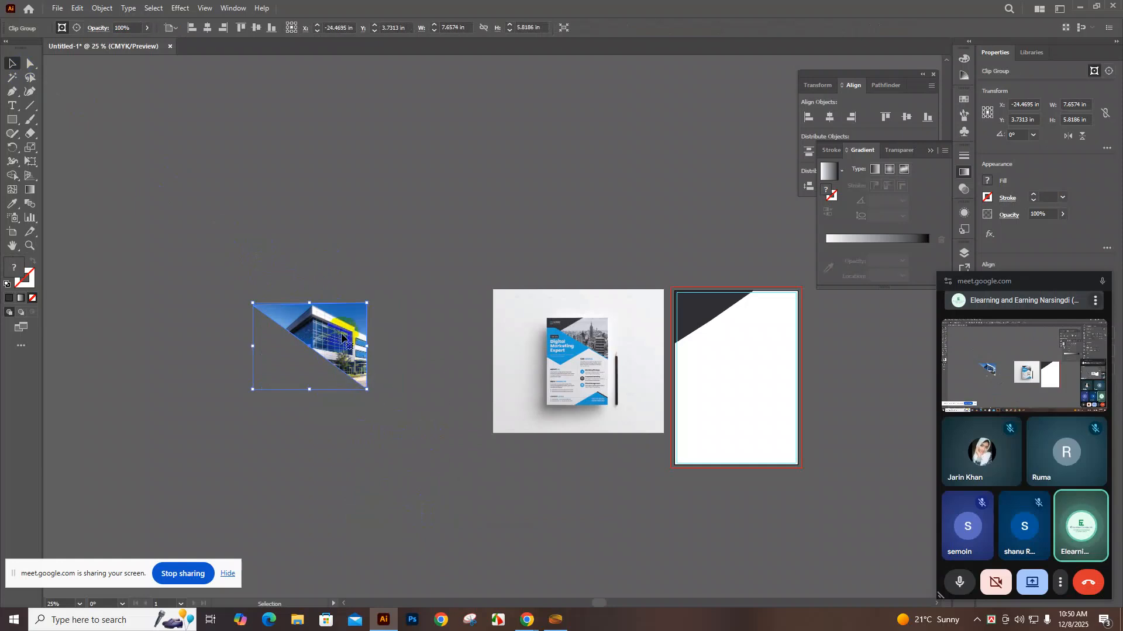
# Move the clipped photo to the artboard's upper-right corner, centred at about X 4.44, Y 2.48 in
pyautogui.moveTo(337, 334); pyautogui.dragTo(768, 312)
pyautogui.scroll(2, 823, 500)
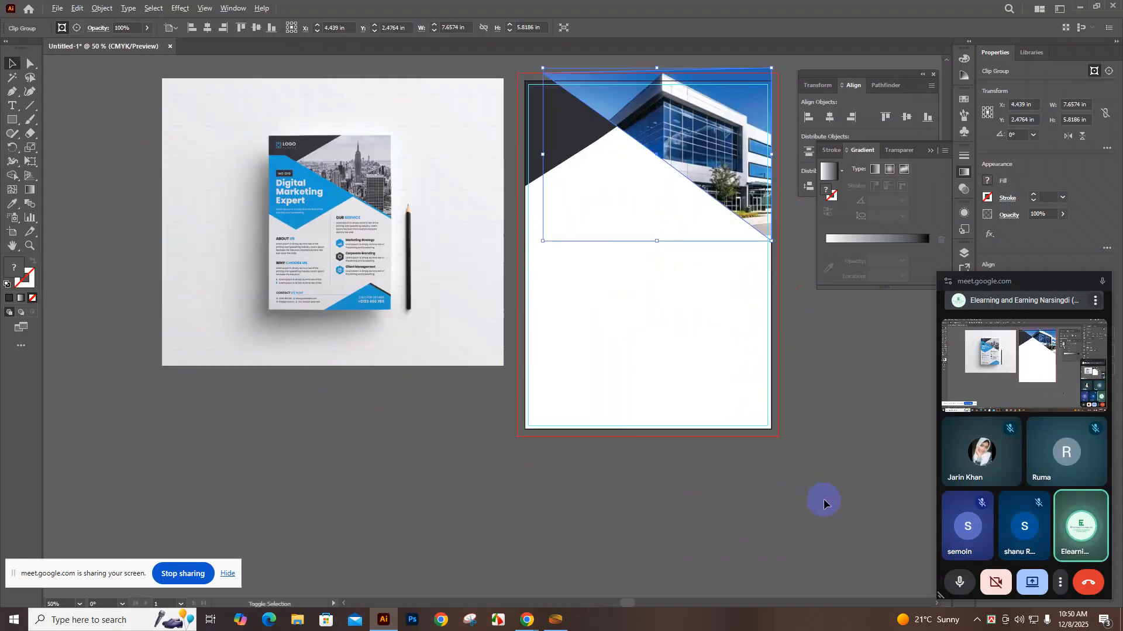
pyautogui.scroll(2, 758, 480)
pyautogui.scroll(-2, 758, 479)
pyautogui.scroll(2, 758, 484)
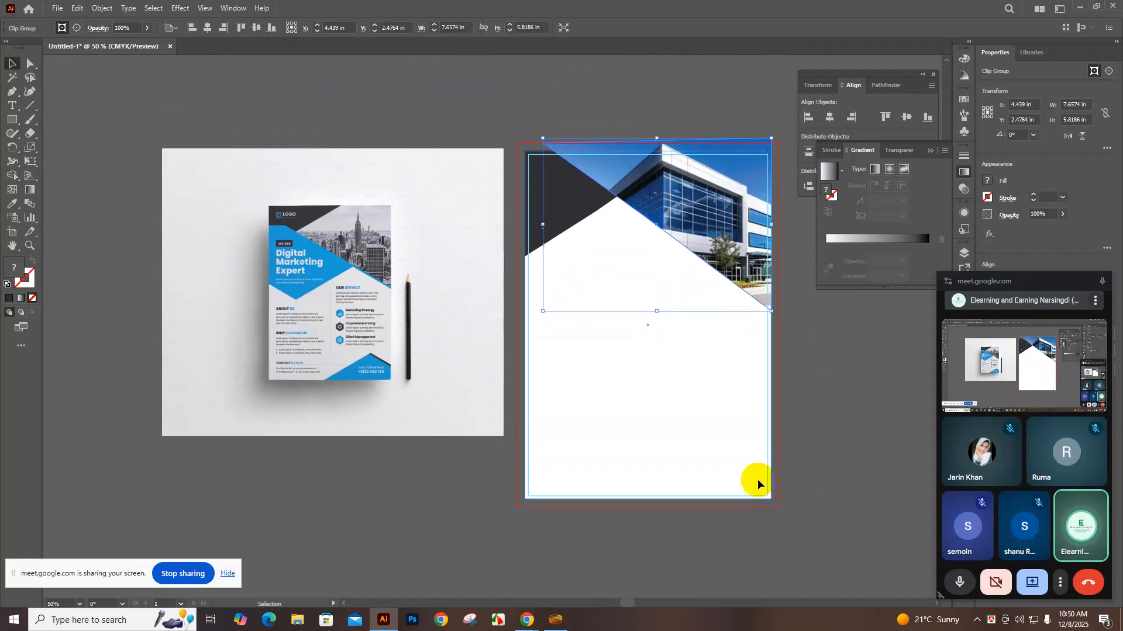
pyautogui.scroll(1, 758, 484)
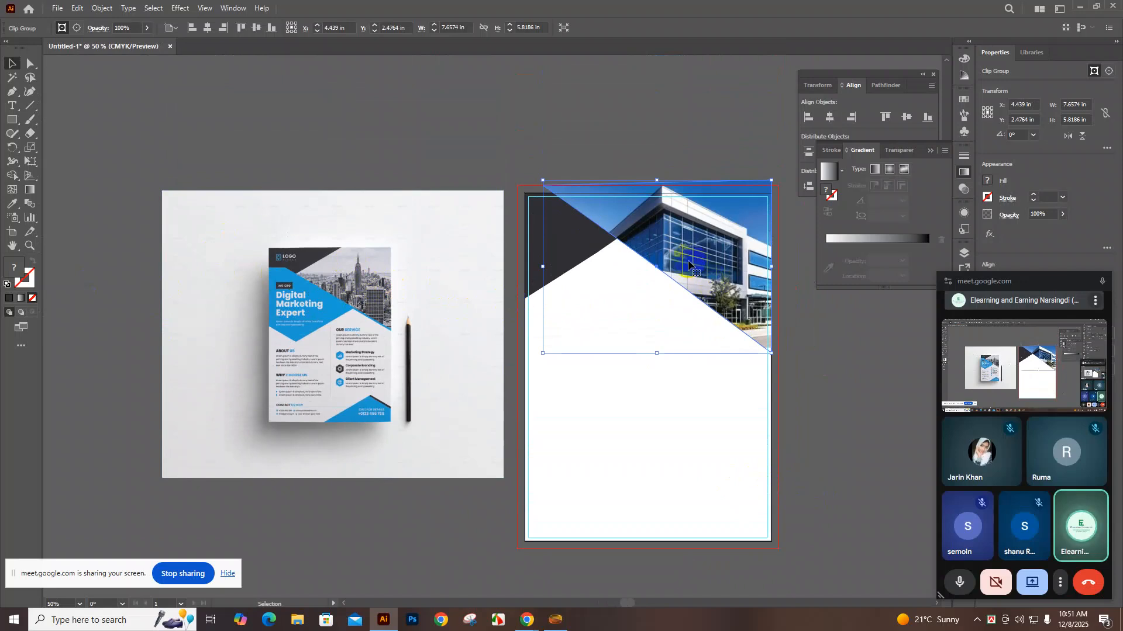
pyautogui.click(78, 9)
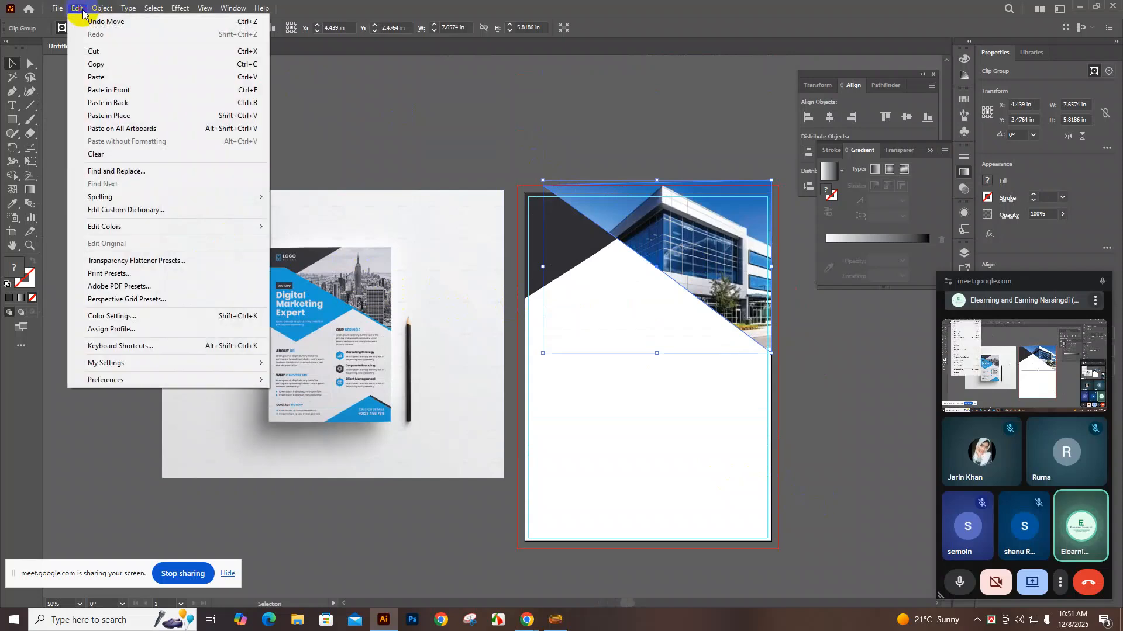
pyautogui.moveTo(99, 228)
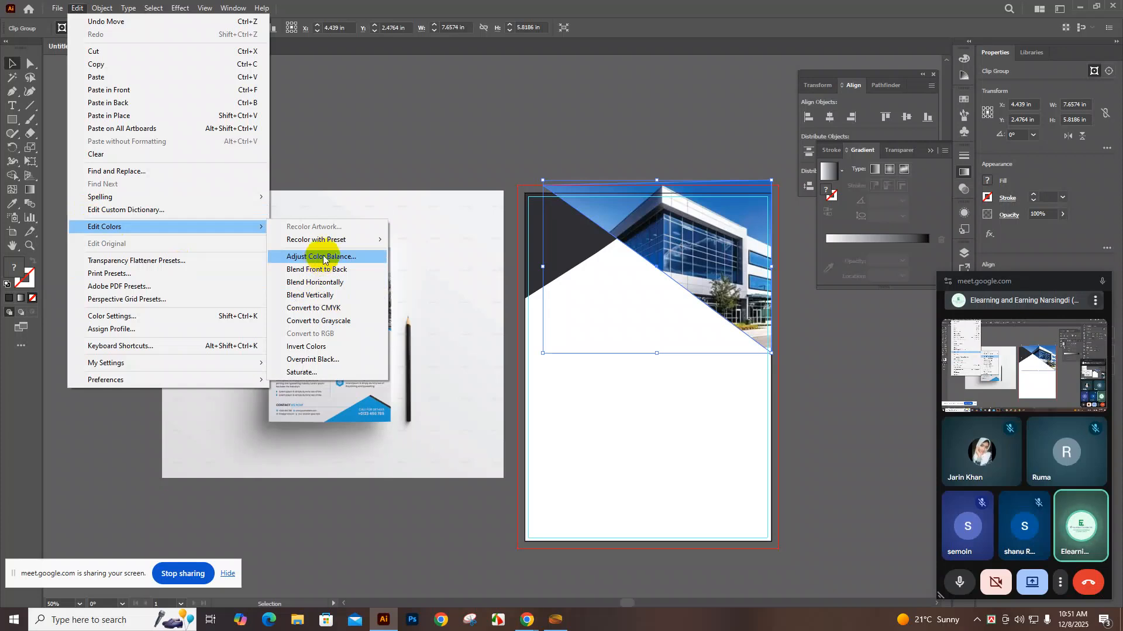
pyautogui.click(177, 6)
pyautogui.click(178, 7)
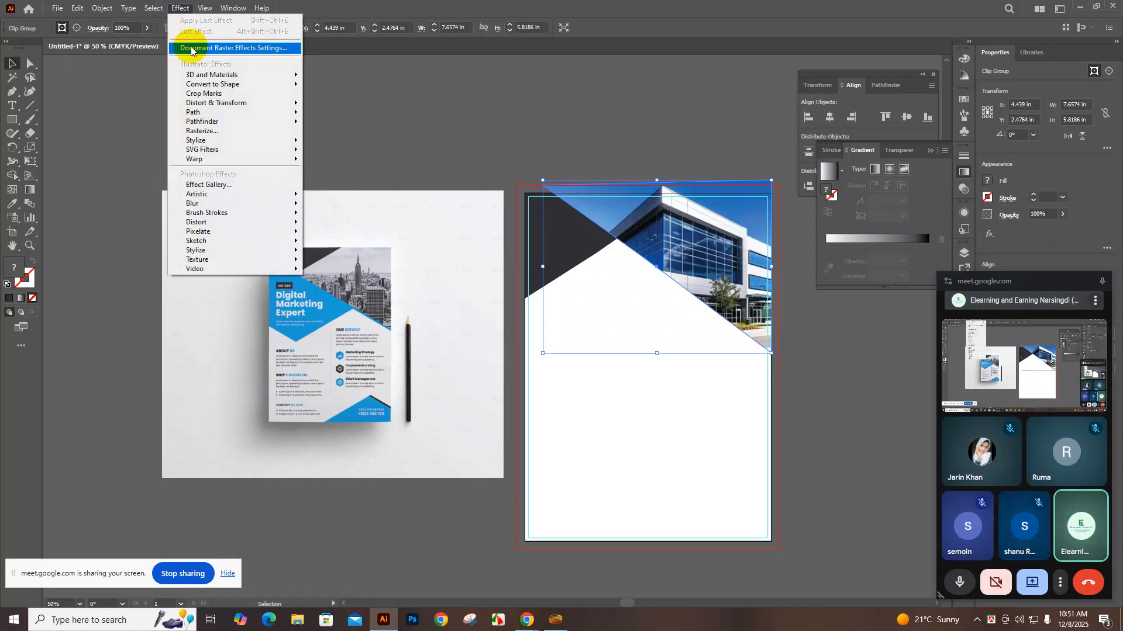
pyautogui.moveTo(233, 245)
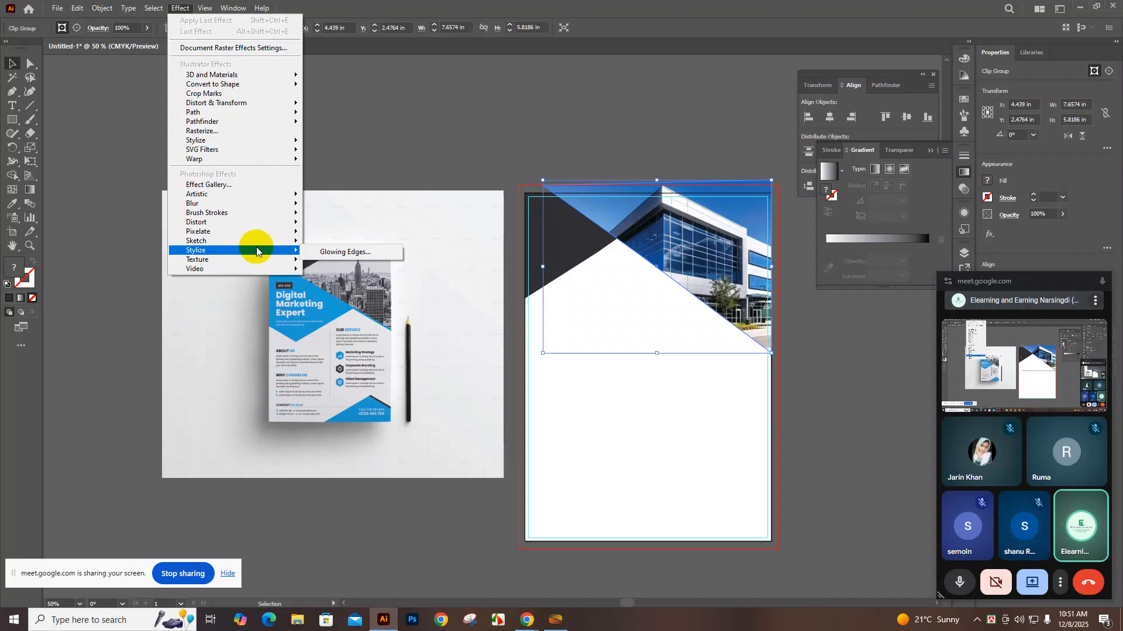
pyautogui.click(325, 252)
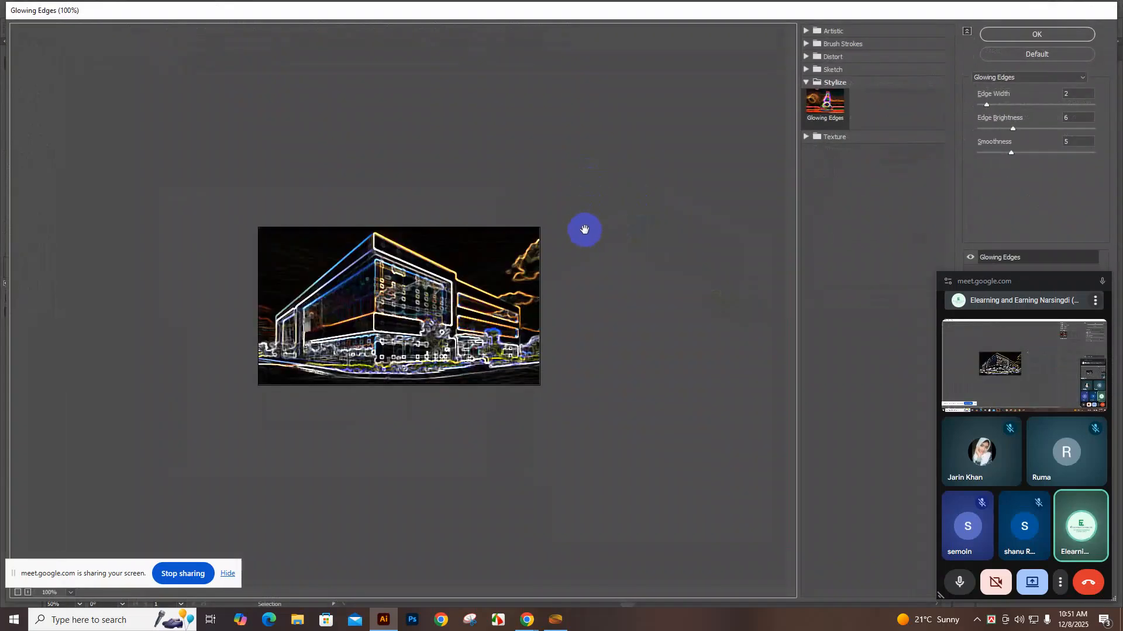
pyautogui.click(1033, 52)
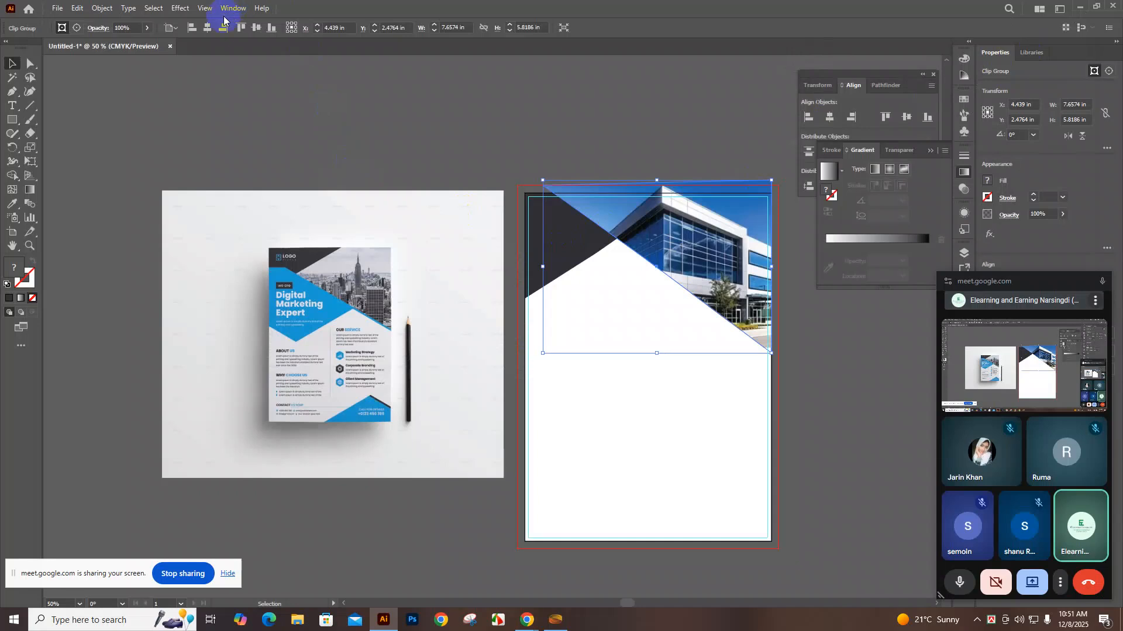
# Start an Outer Glow effect on the clipped building photo and set its blending mode to Multiply
pyautogui.click(180, 8)
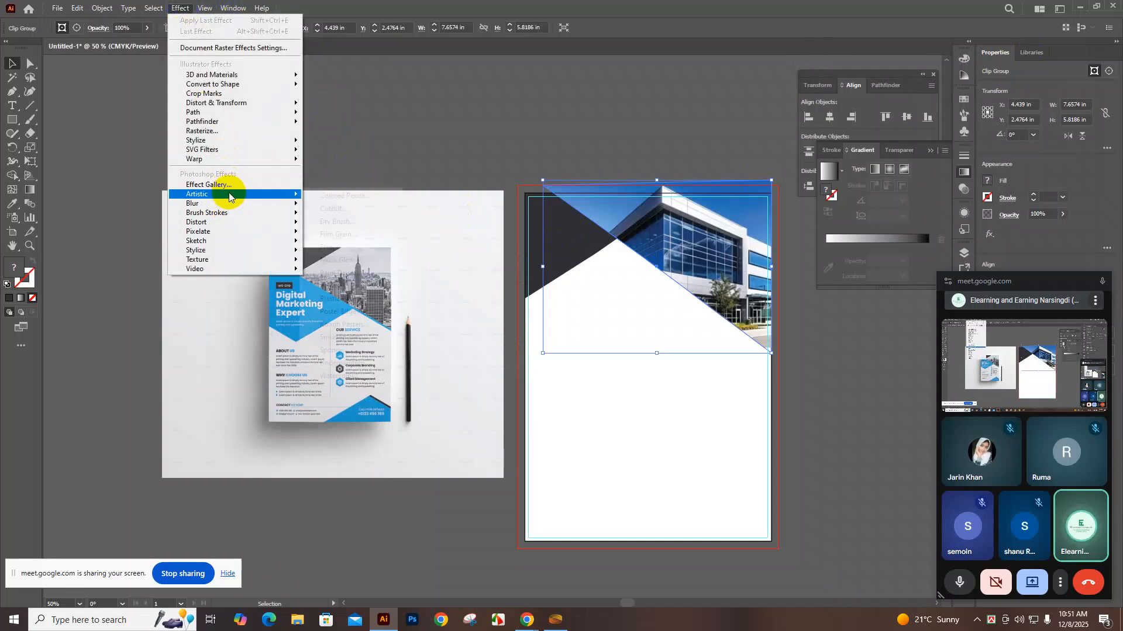
pyautogui.moveTo(233, 142)
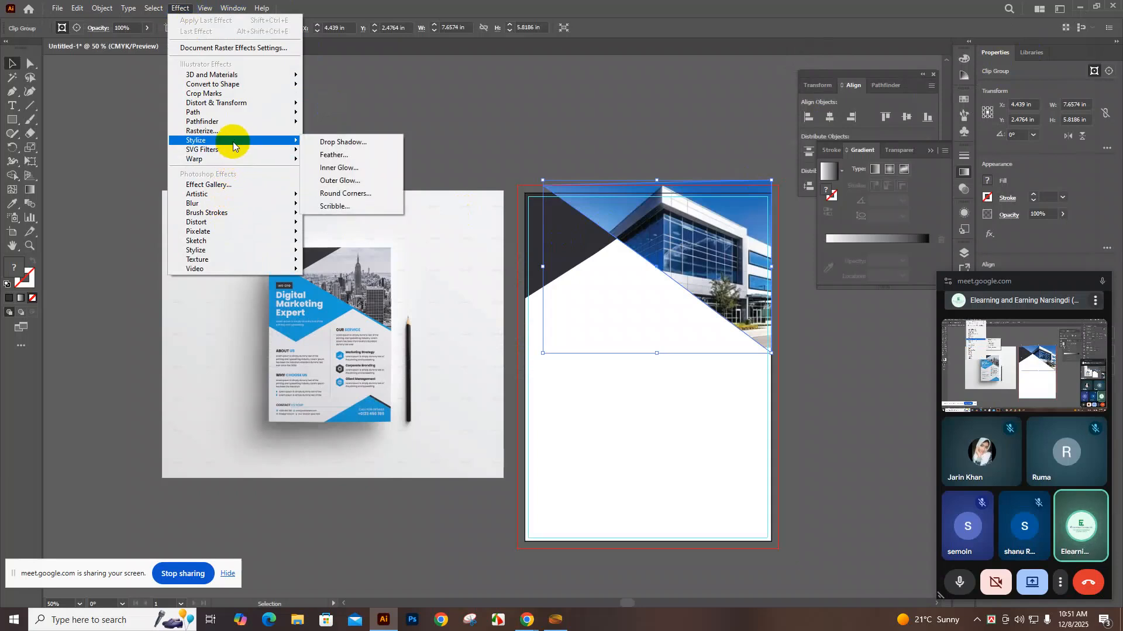
pyautogui.click(344, 184)
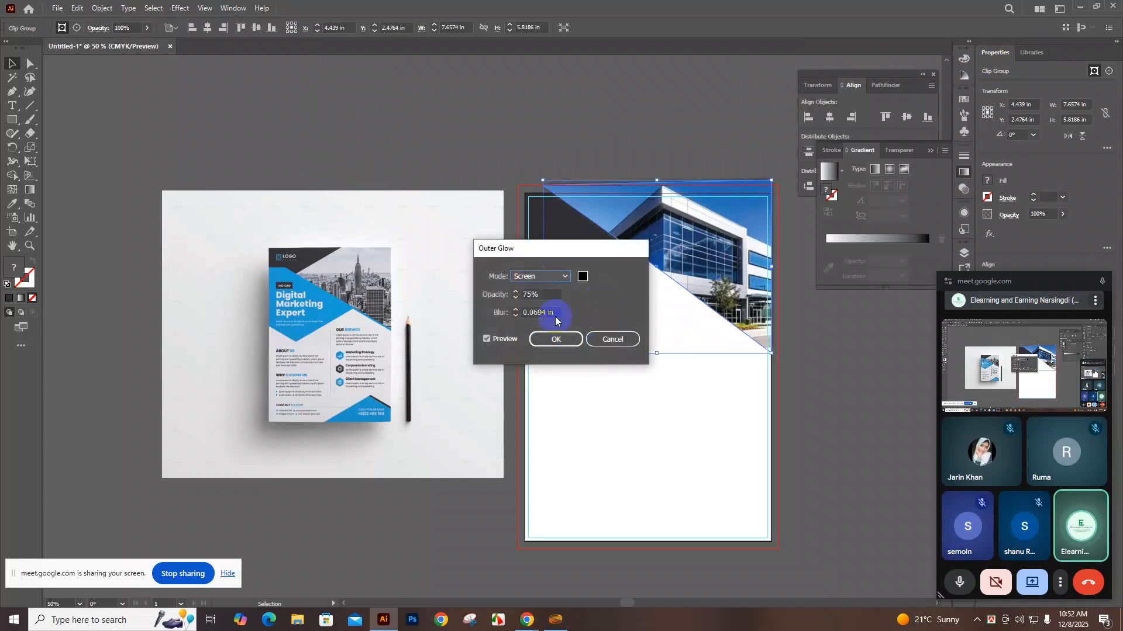
pyautogui.click(582, 278)
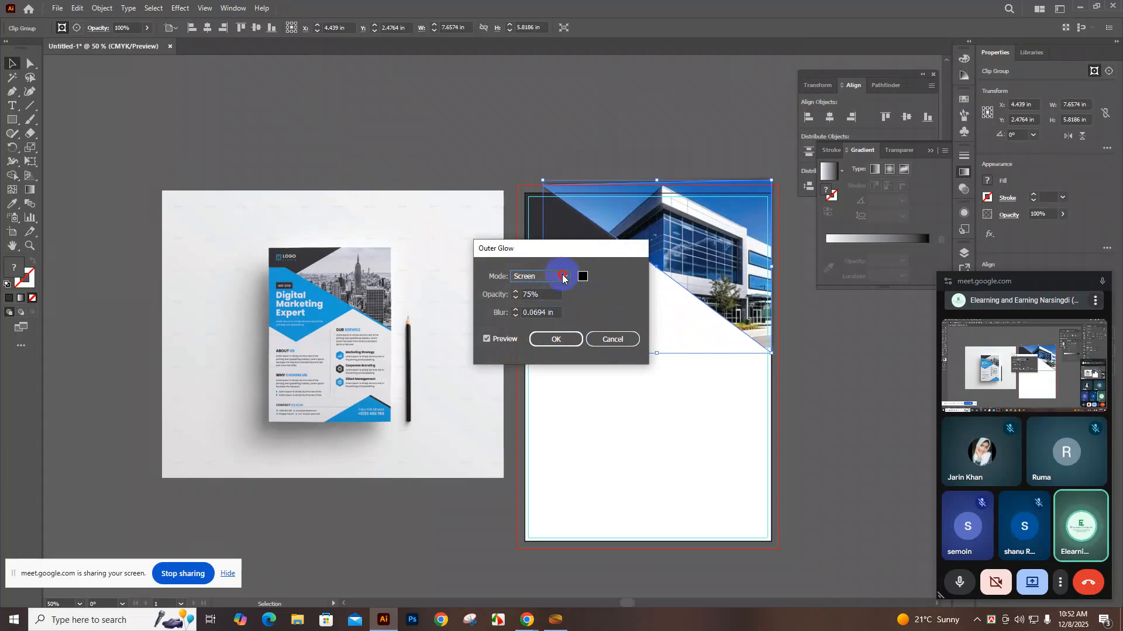
pyautogui.click(563, 277)
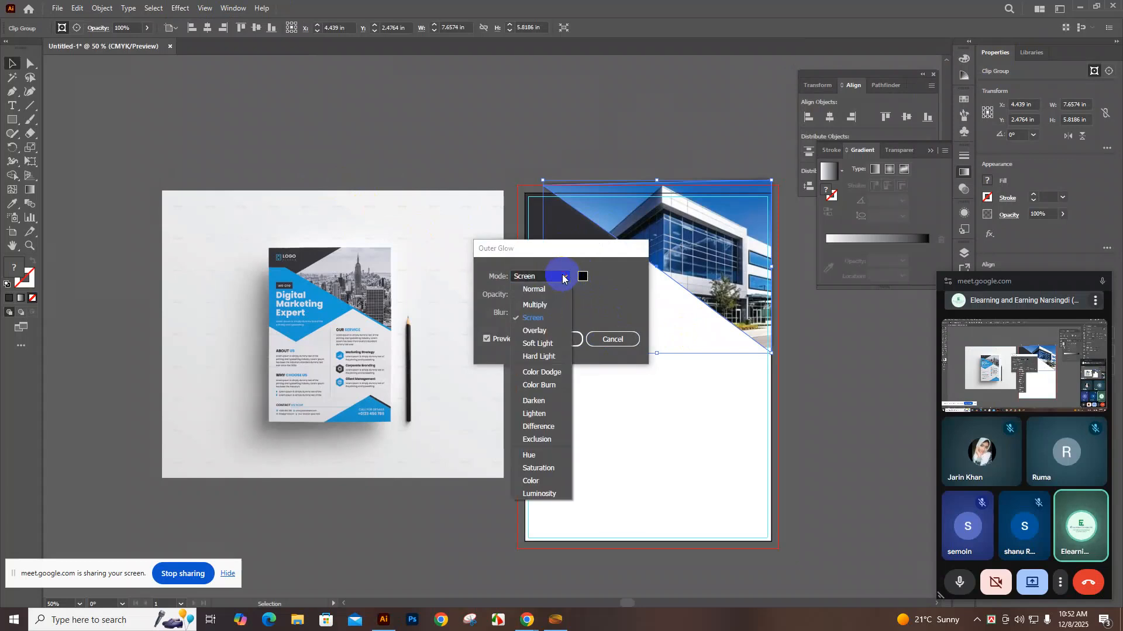
pyautogui.click(559, 307)
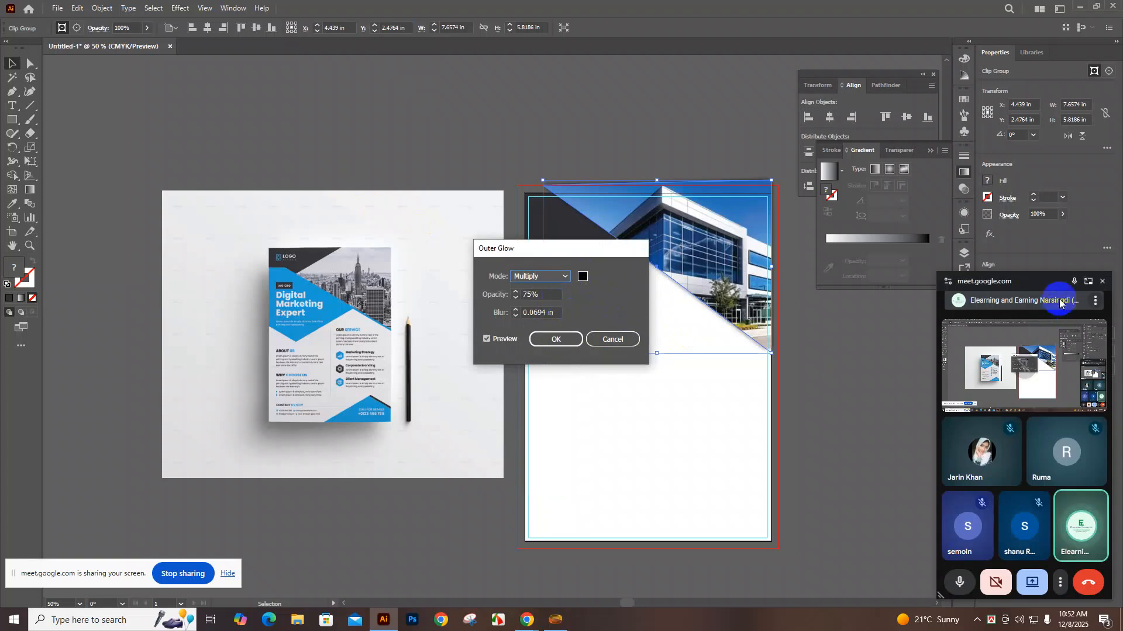
# Compare the glow with its preview off and on, set its opacity to 80%, and apply it to the photo
pyautogui.moveTo(1050, 286); pyautogui.dragTo(164, 224)
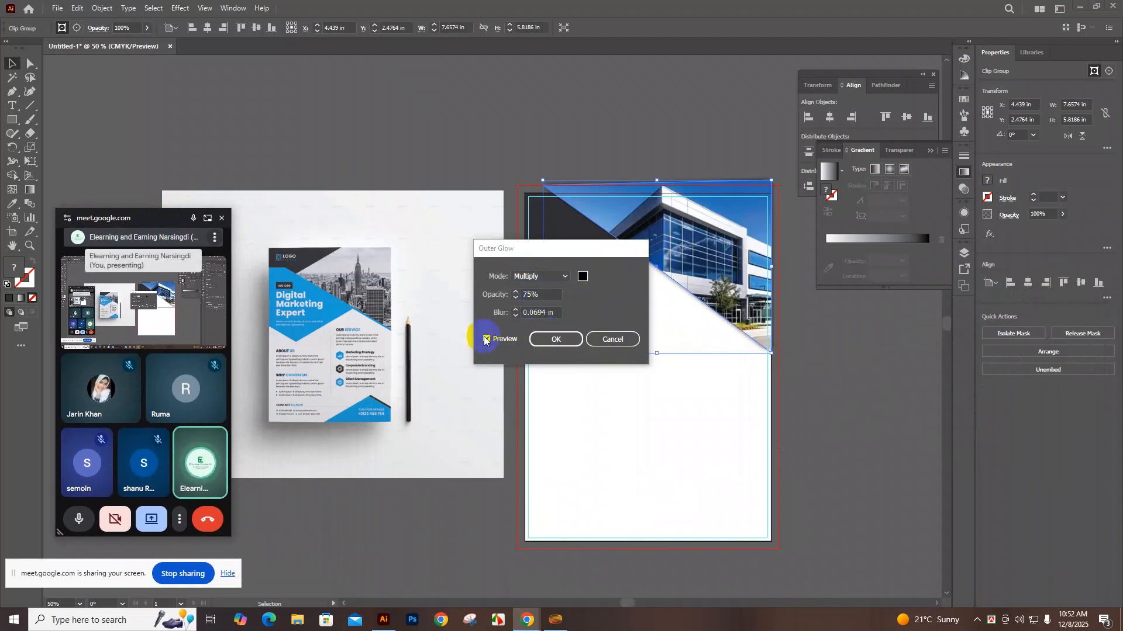
pyautogui.click(485, 339)
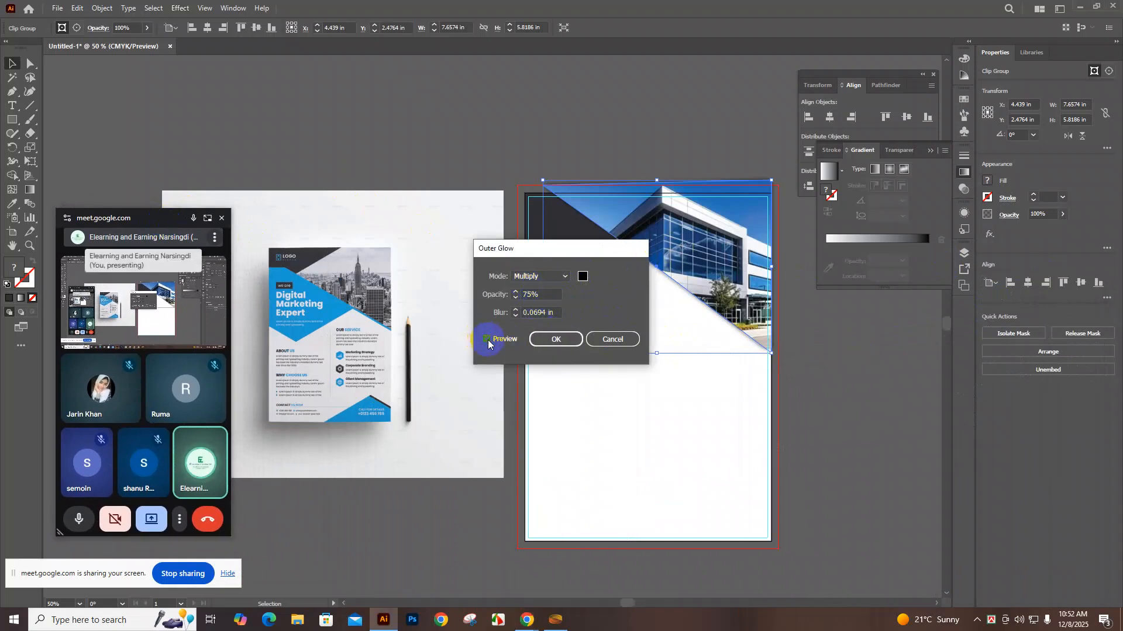
pyautogui.click(487, 339)
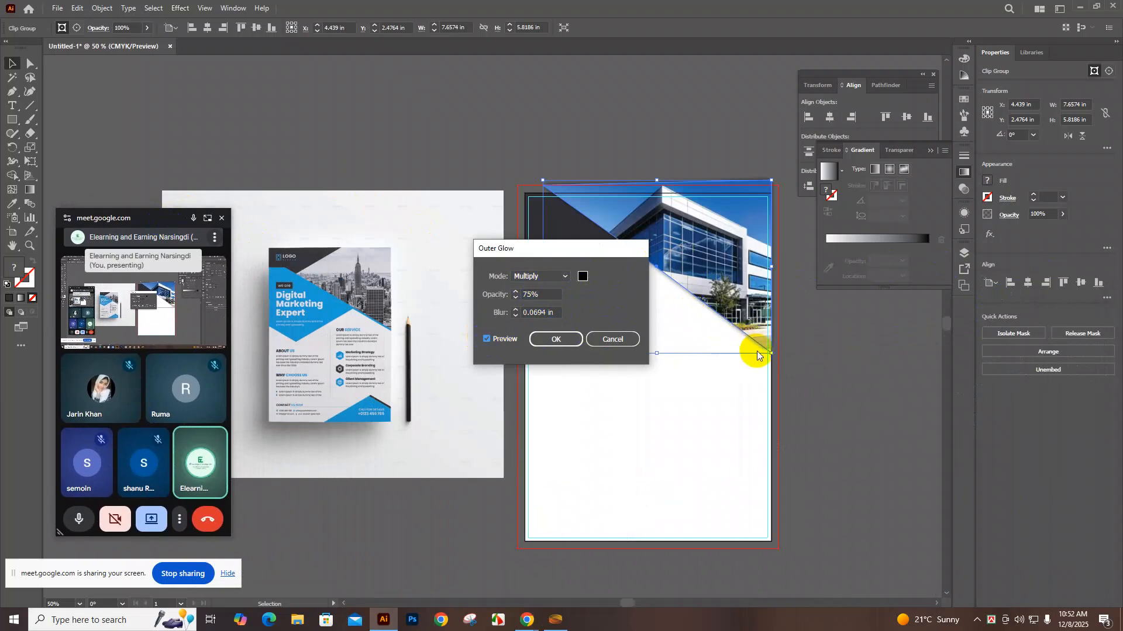
pyautogui.click(516, 296)
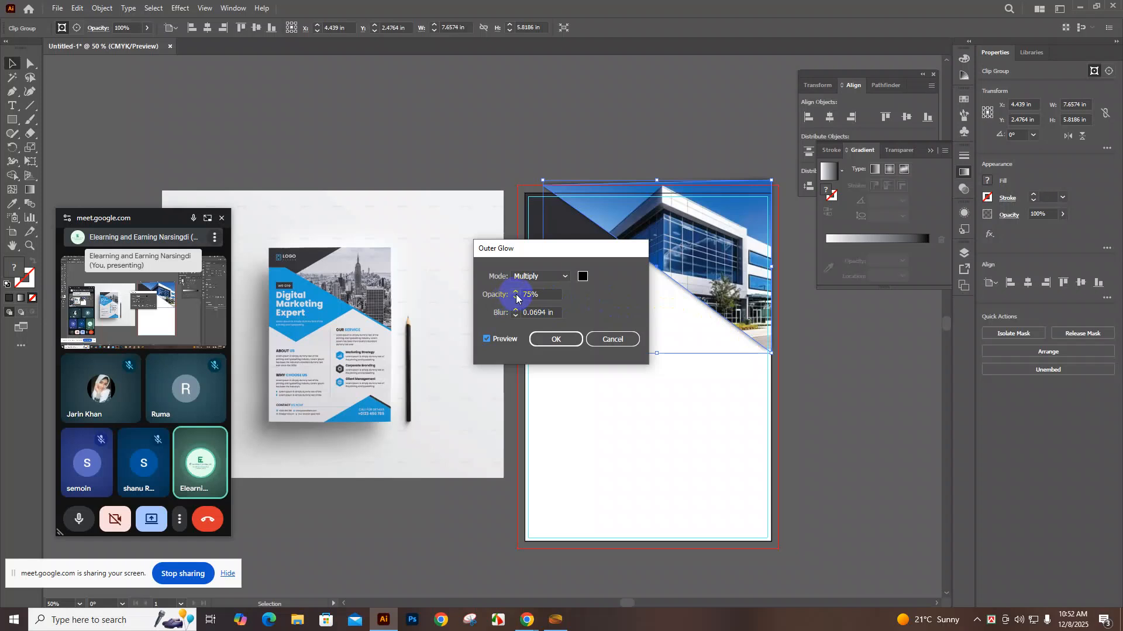
pyautogui.click(516, 299)
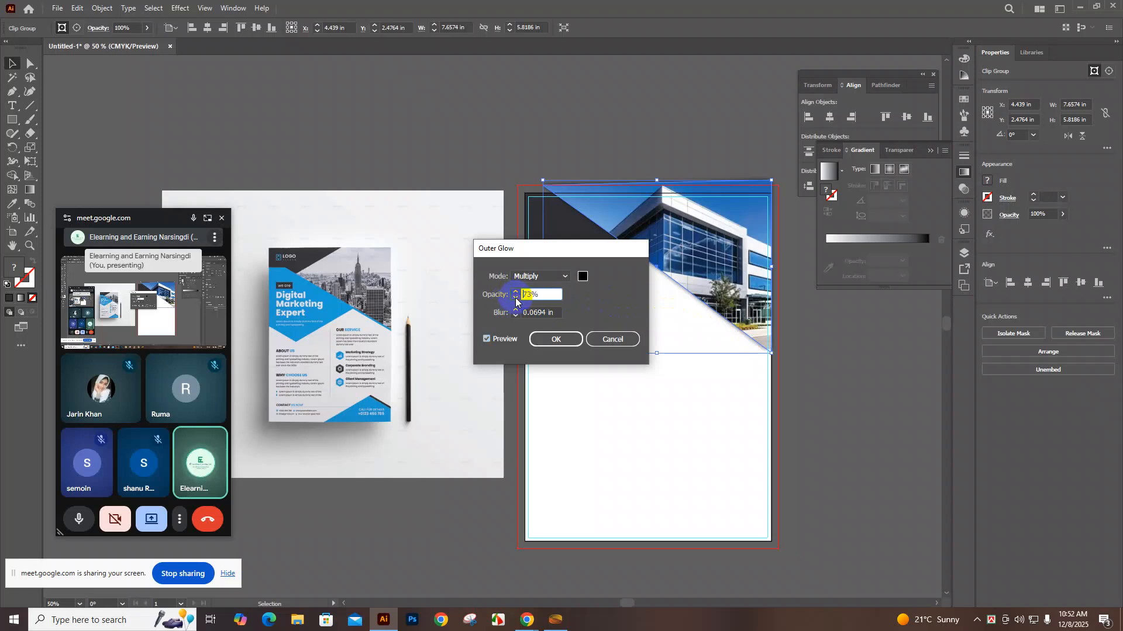
pyautogui.click(515, 293)
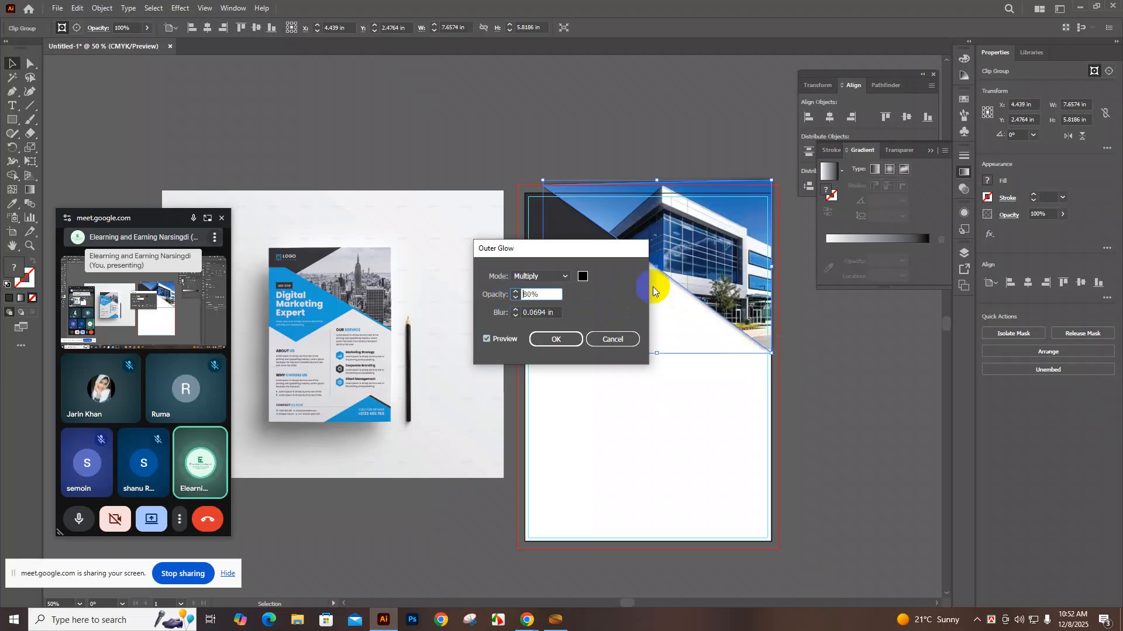
pyautogui.click(575, 346)
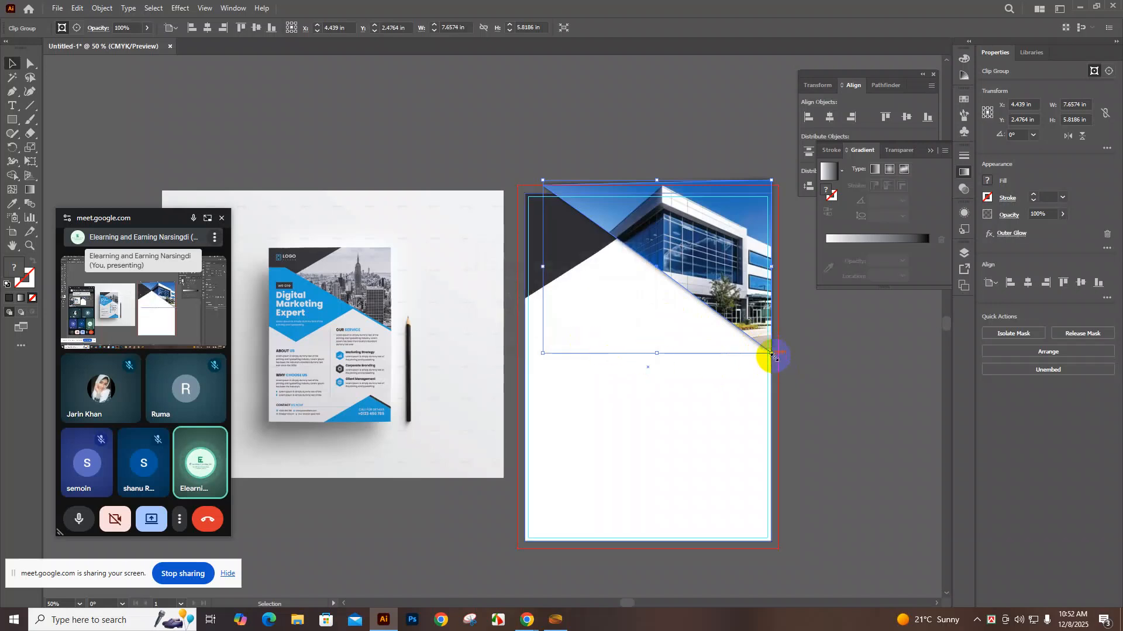
# Move the clipped photo down to the artboard's upper edge, about Y 2.91 in, and bring the dark triangle to the front
pyautogui.moveTo(731, 253); pyautogui.dragTo(729, 264)
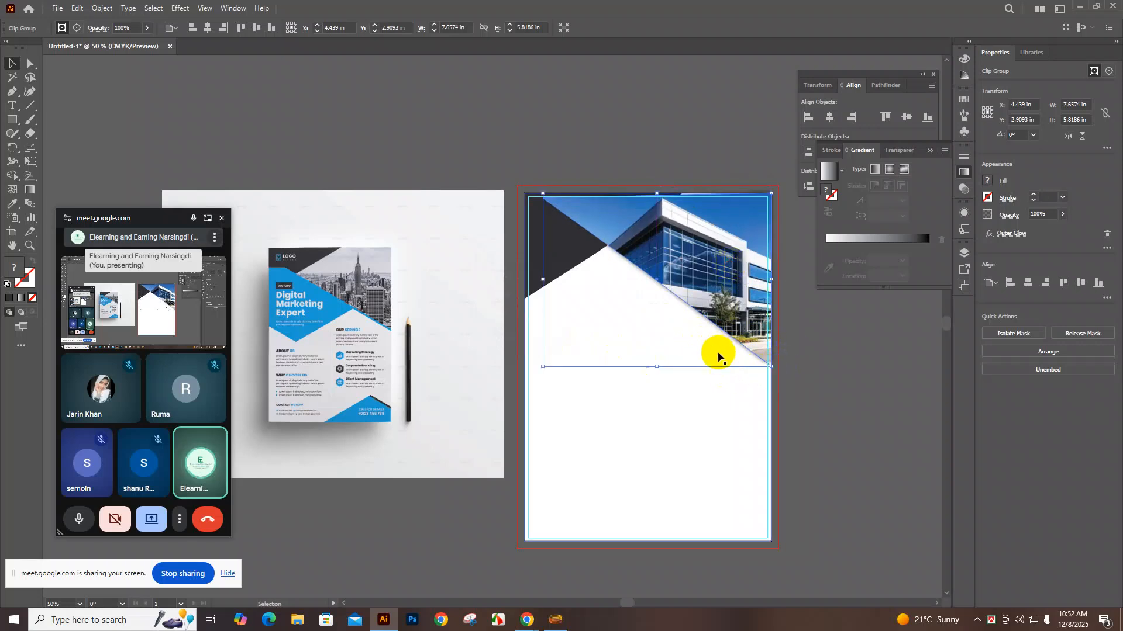
pyautogui.click(567, 248)
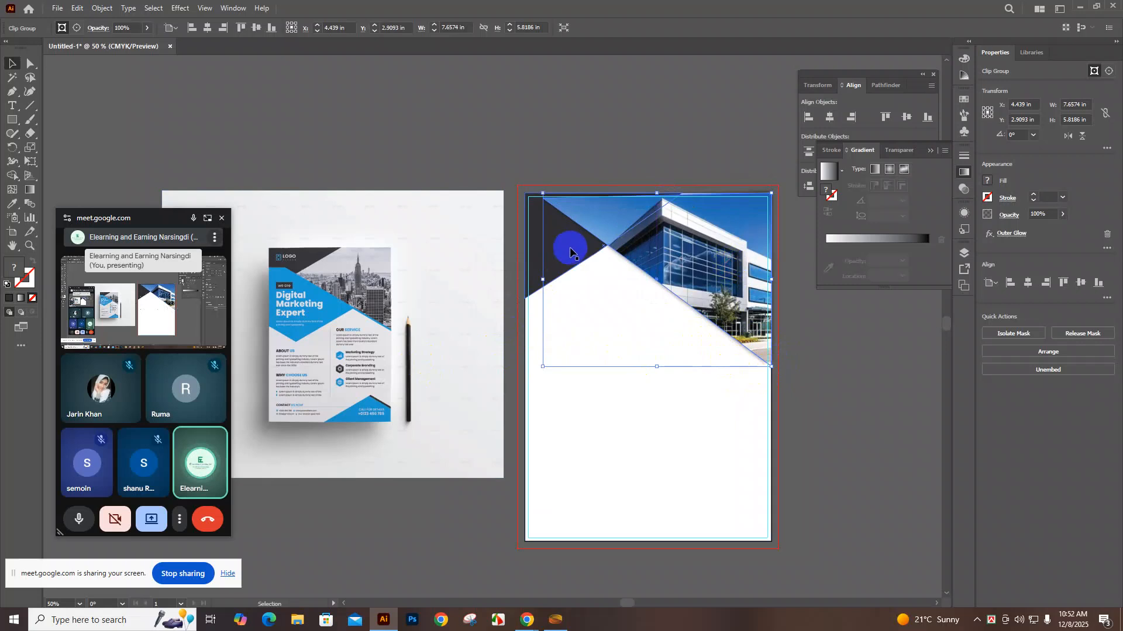
pyautogui.rightClick(568, 254)
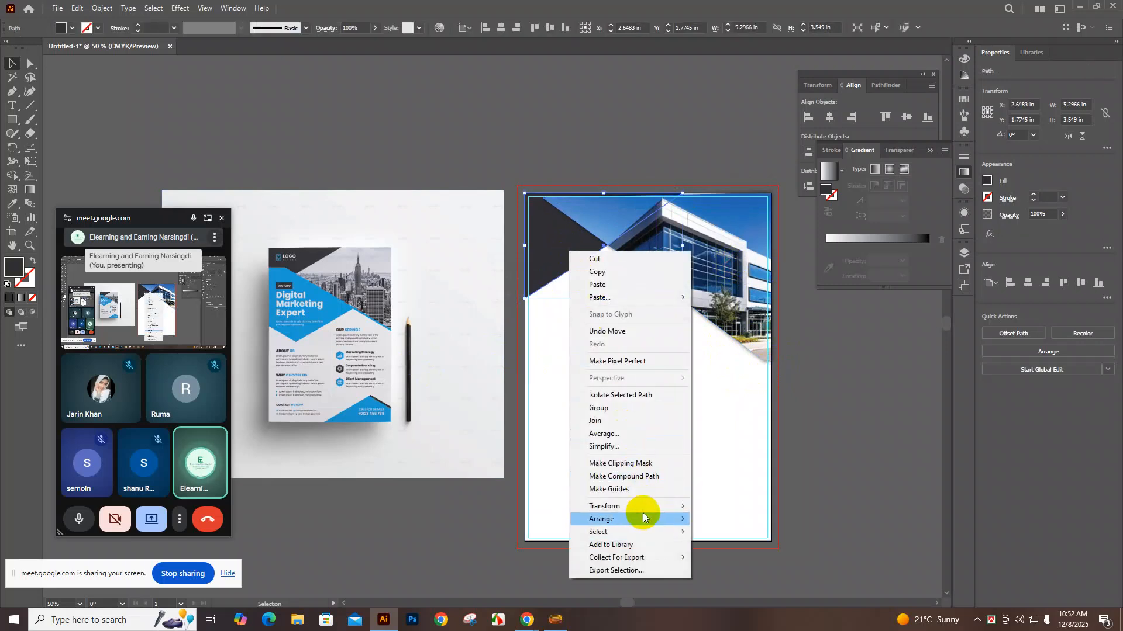
pyautogui.moveTo(641, 519)
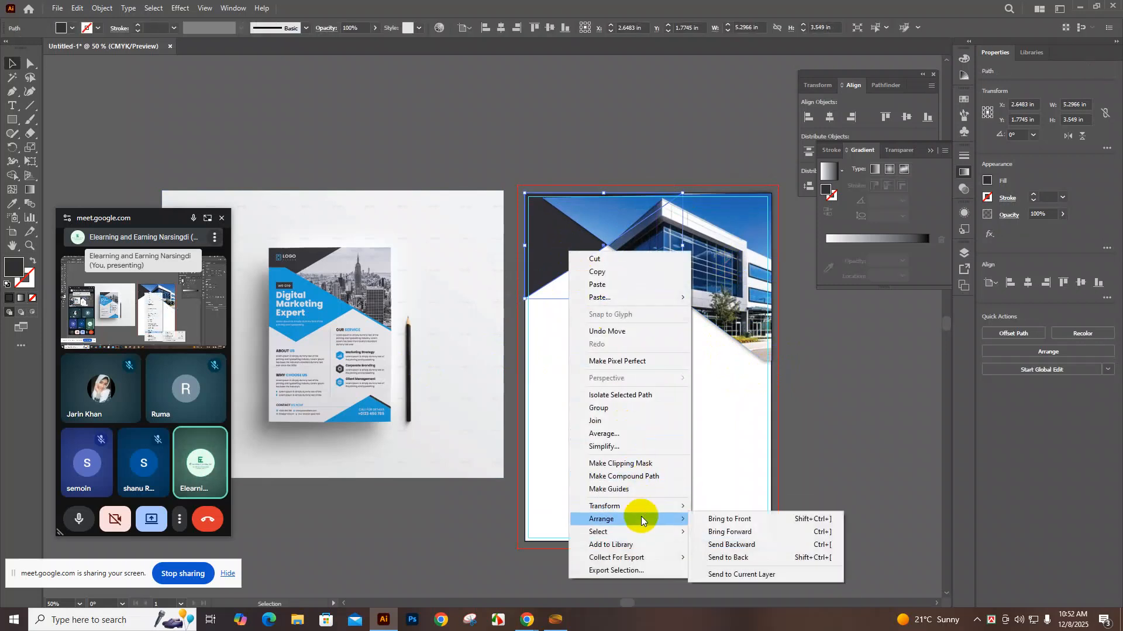
pyautogui.click(725, 519)
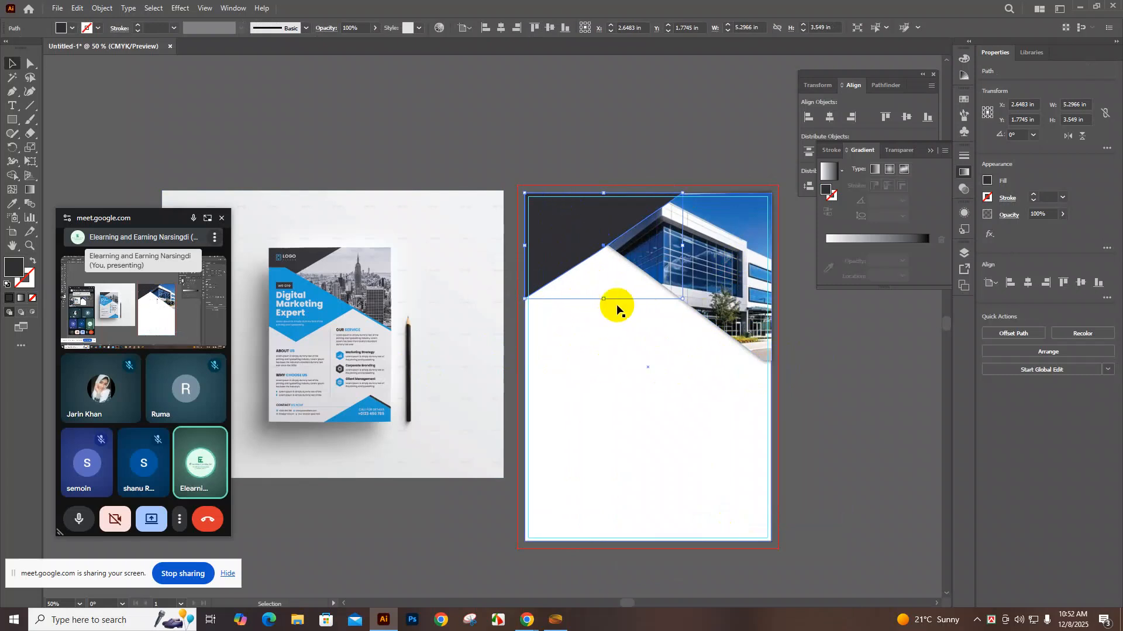
pyautogui.moveTo(719, 345); pyautogui.dragTo(671, 302)
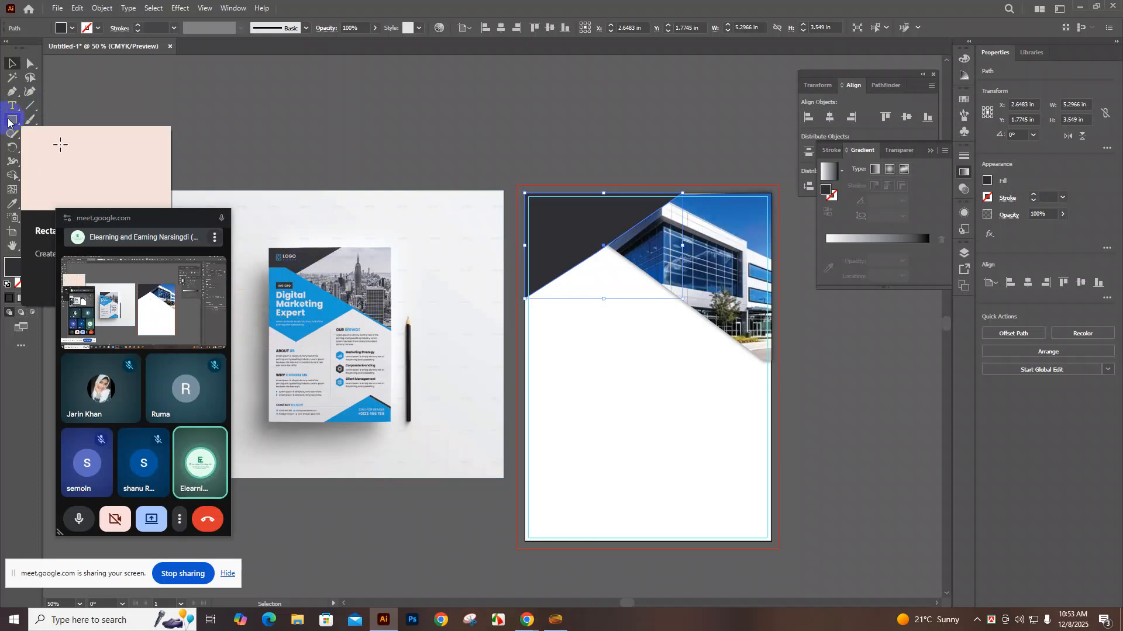
# Add a polygon at the artboard's left edge below the dark triangle and fill it with the reference flyer's blue
pyautogui.click(8, 122)
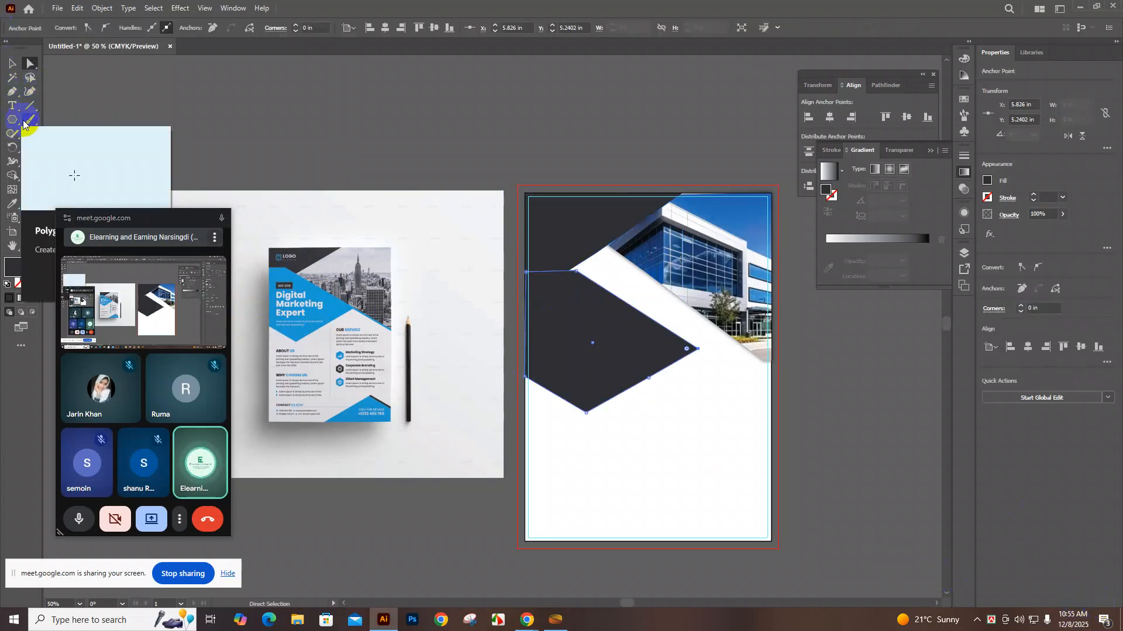
pyautogui.click(13, 204)
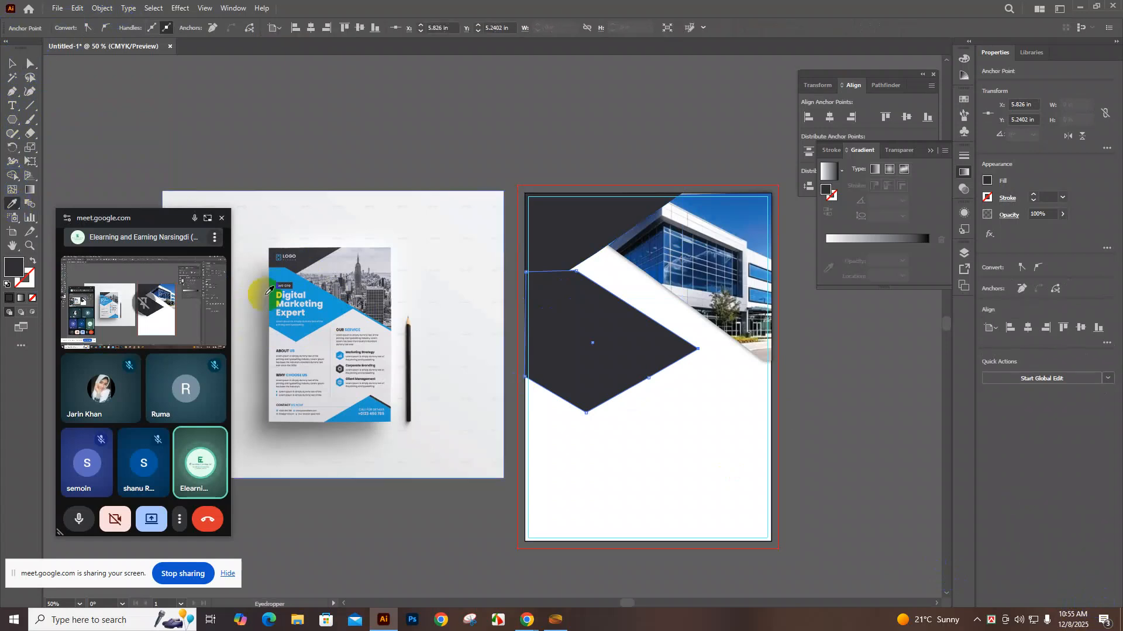
pyautogui.click(334, 309)
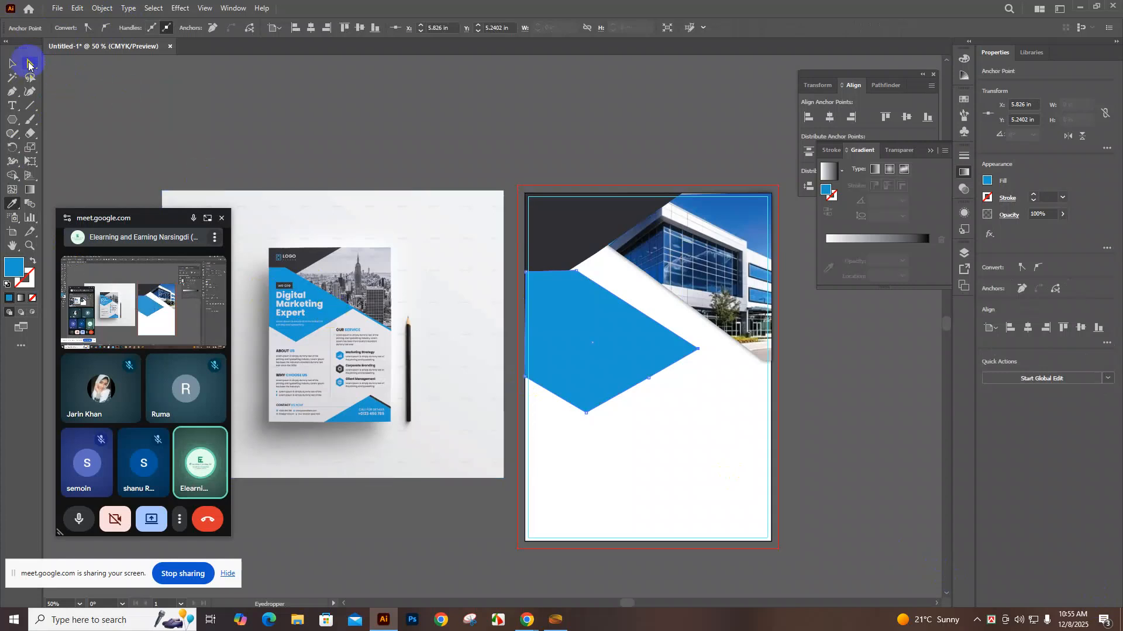
# Enlarge the blue polygon to about 6.82 × 5.59 in and place it against the artboard's left edge, centred at about X 3.41, Y 4.75 in
pyautogui.click(13, 64)
pyautogui.click(546, 336)
pyautogui.moveTo(578, 338); pyautogui.dragTo(613, 315)
pyautogui.click(571, 332)
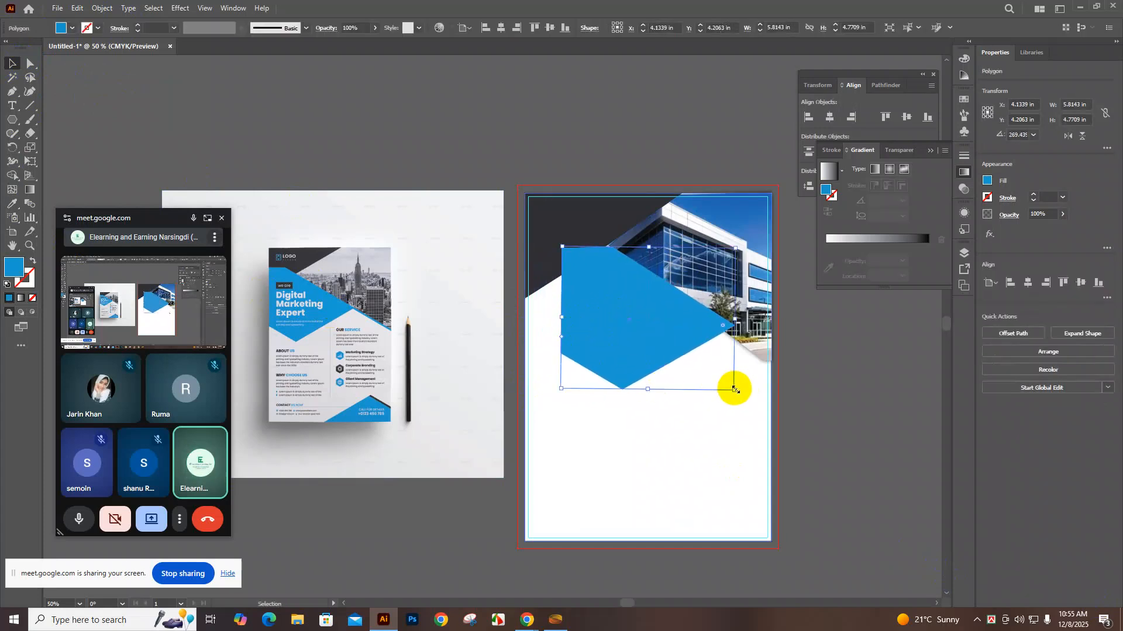
pyautogui.moveTo(733, 391); pyautogui.dragTo(752, 402)
pyautogui.moveTo(641, 331); pyautogui.dragTo(616, 344)
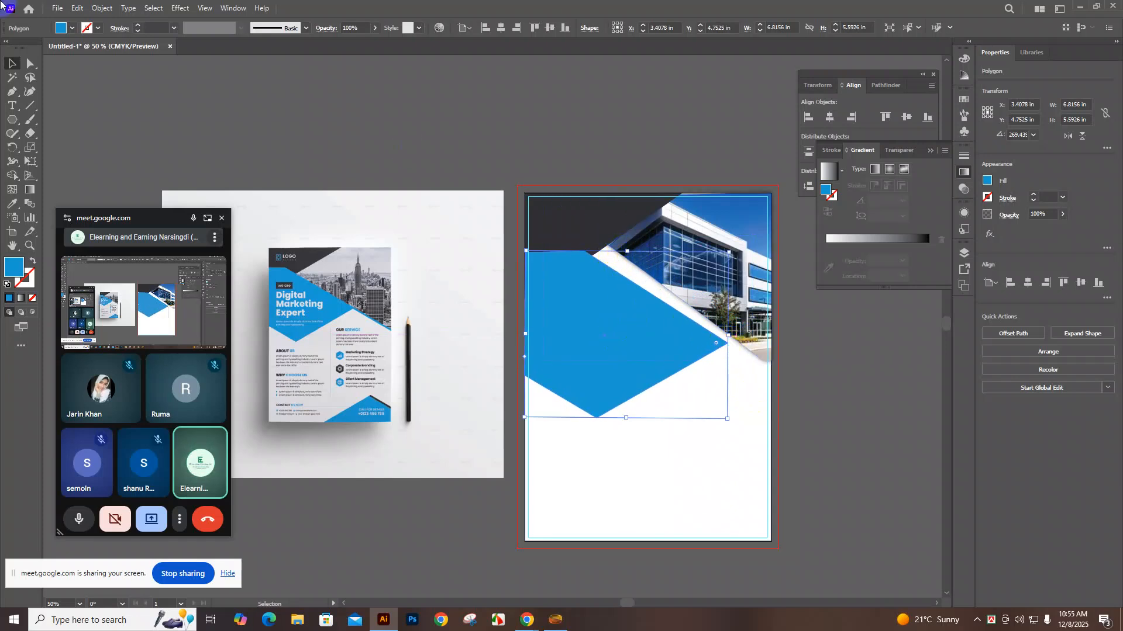
# Move the blue polygon's right corner point inward to about X 6.38, Y 5.30 in
pyautogui.click(30, 63)
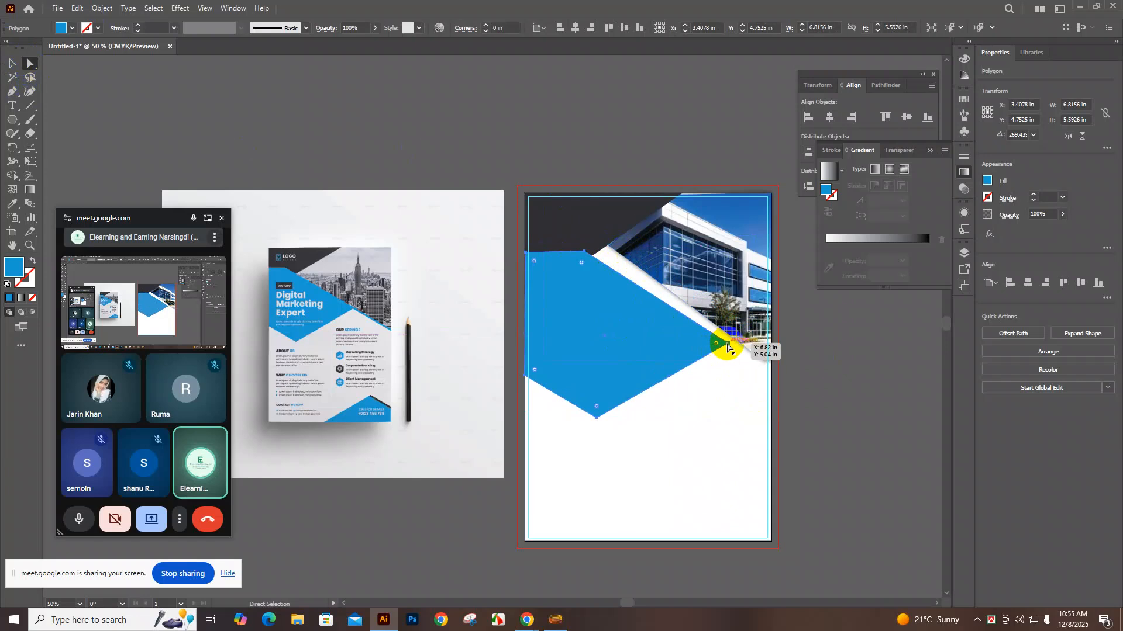
pyautogui.moveTo(727, 347); pyautogui.dragTo(715, 351)
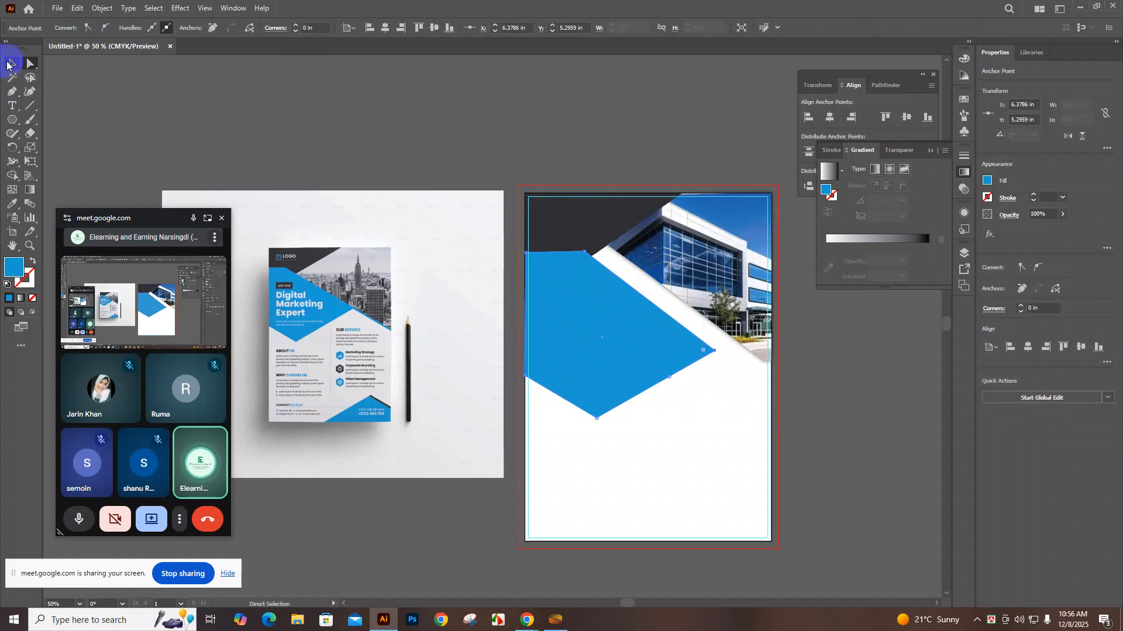
pyautogui.click(10, 63)
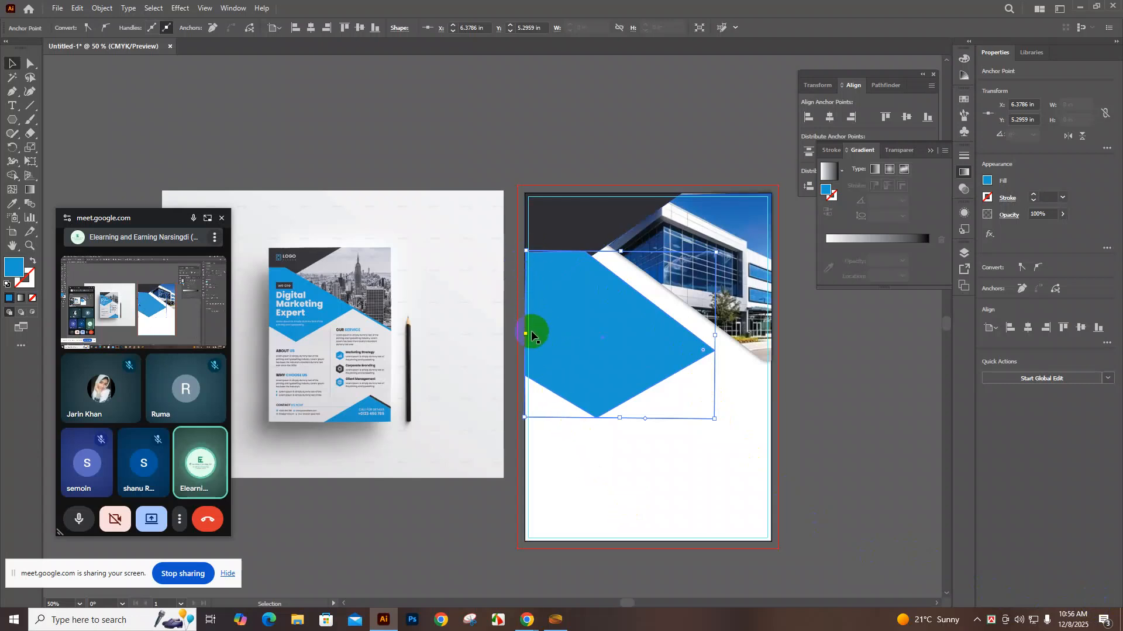
pyautogui.moveTo(525, 333); pyautogui.dragTo(525, 332)
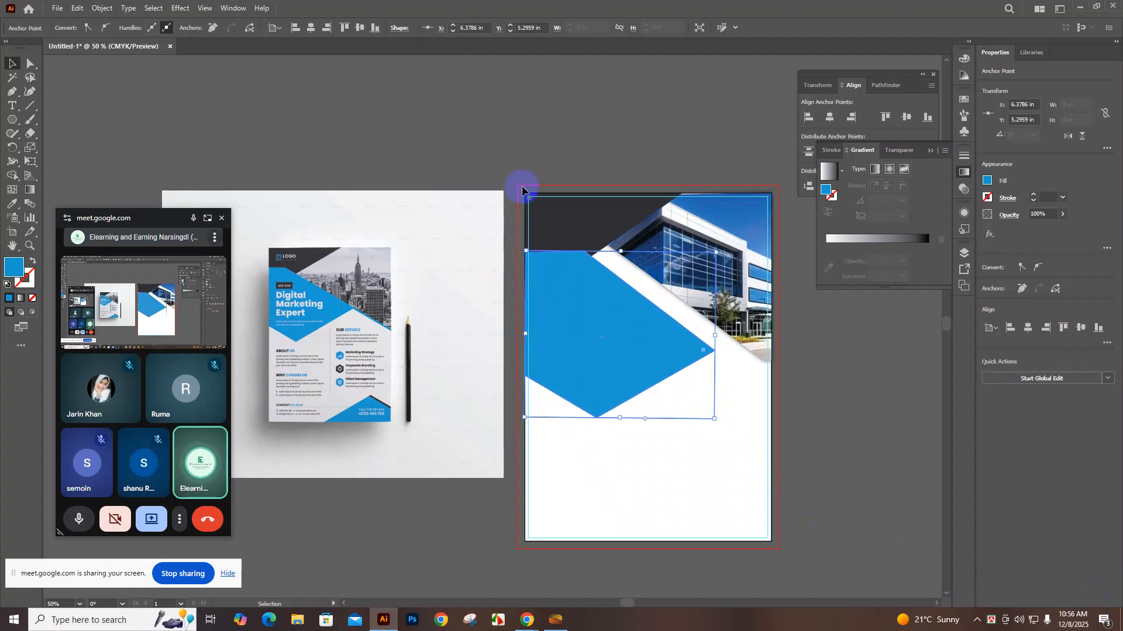
pyautogui.moveTo(522, 190); pyautogui.dragTo(524, 197)
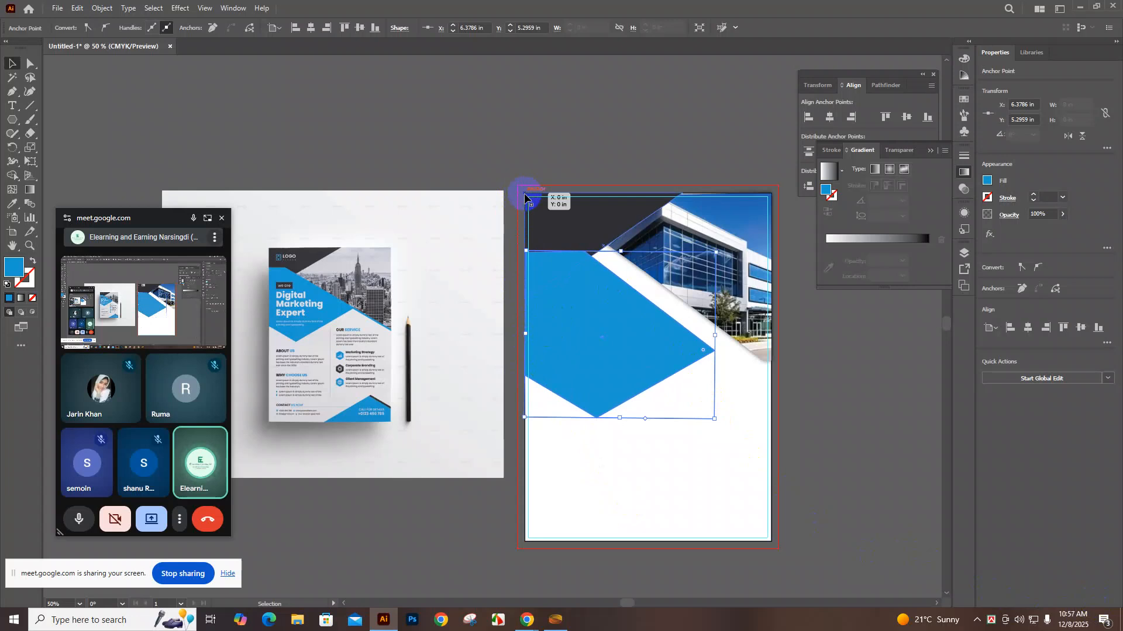
pyautogui.moveTo(525, 197); pyautogui.dragTo(525, 193)
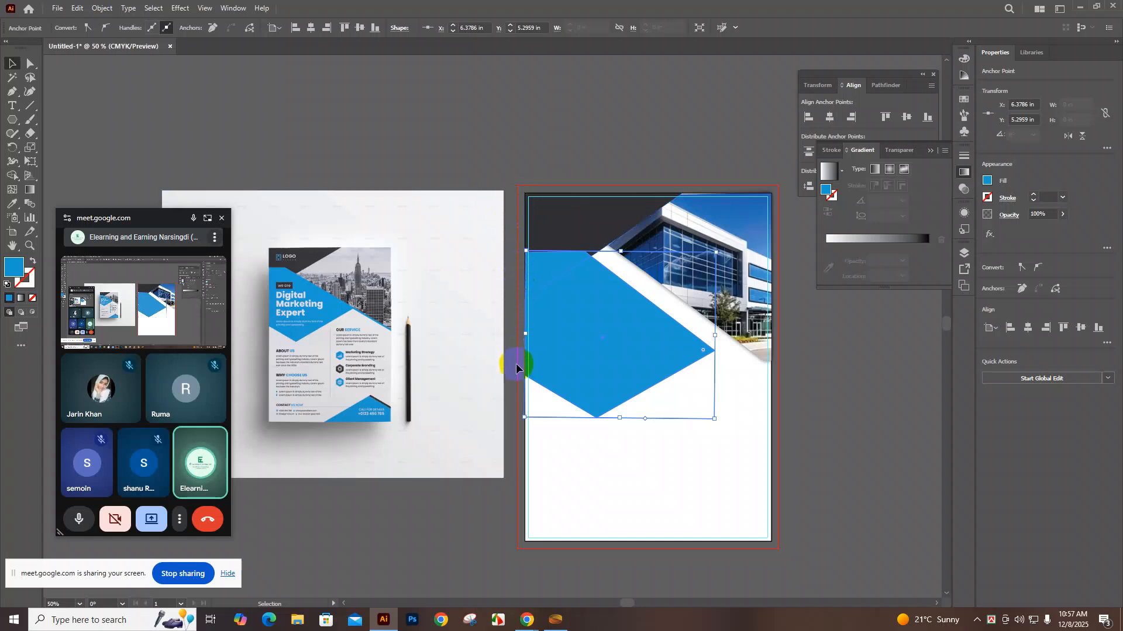
# Apply a black Outer Glow to the blue polygon in Multiply mode with 80% opacity and 0.0694 in blur
pyautogui.click(532, 358)
pyautogui.click(182, 9)
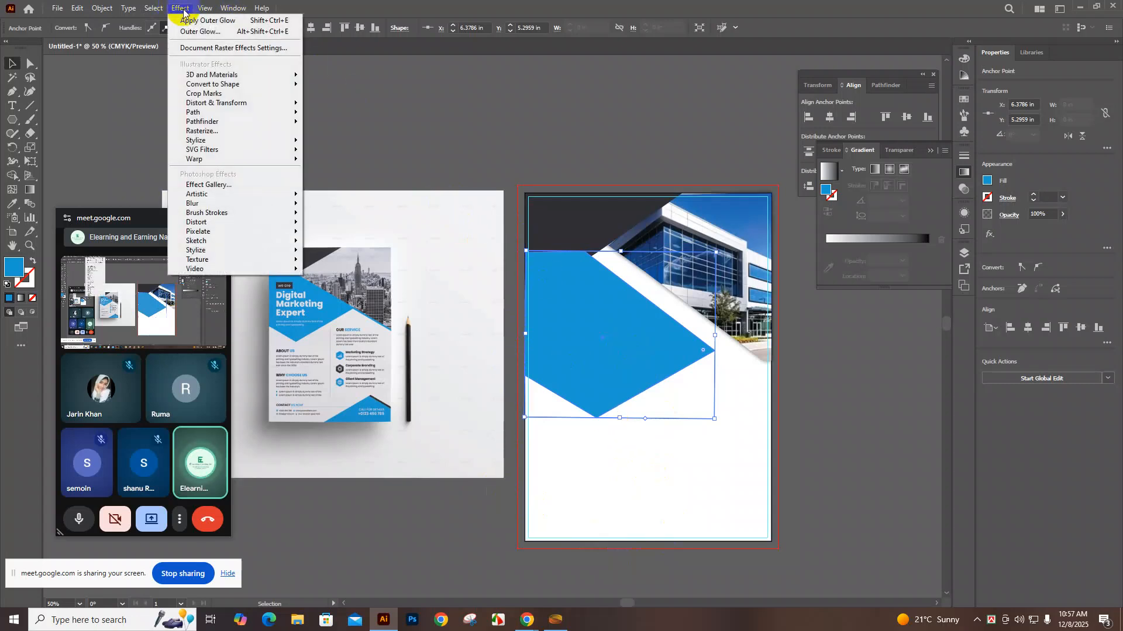
pyautogui.moveTo(255, 143)
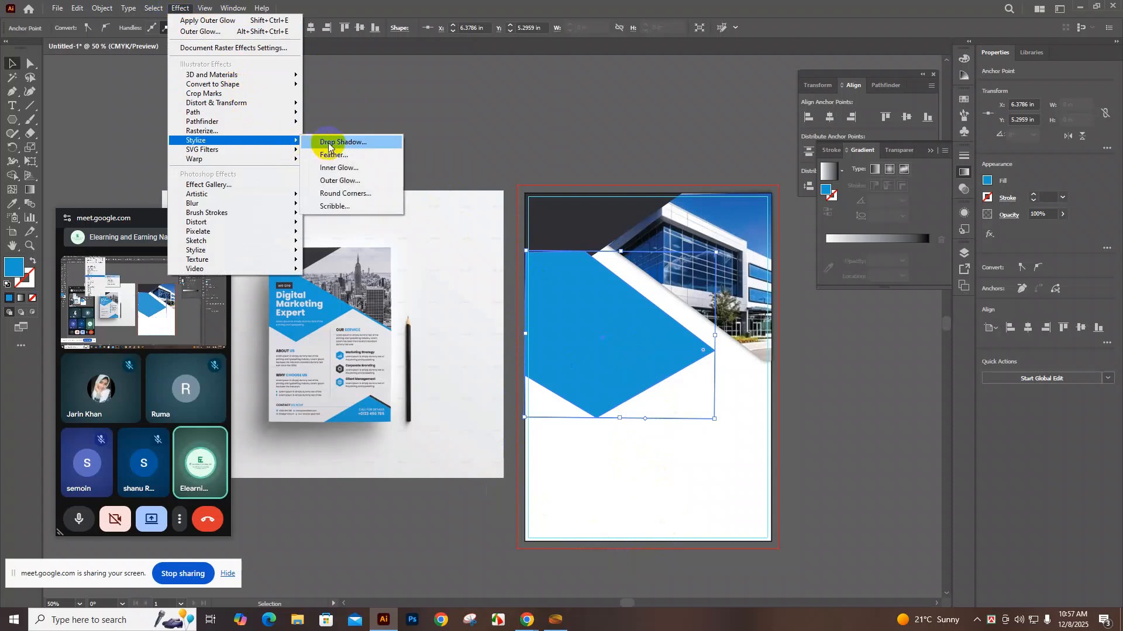
pyautogui.click(340, 181)
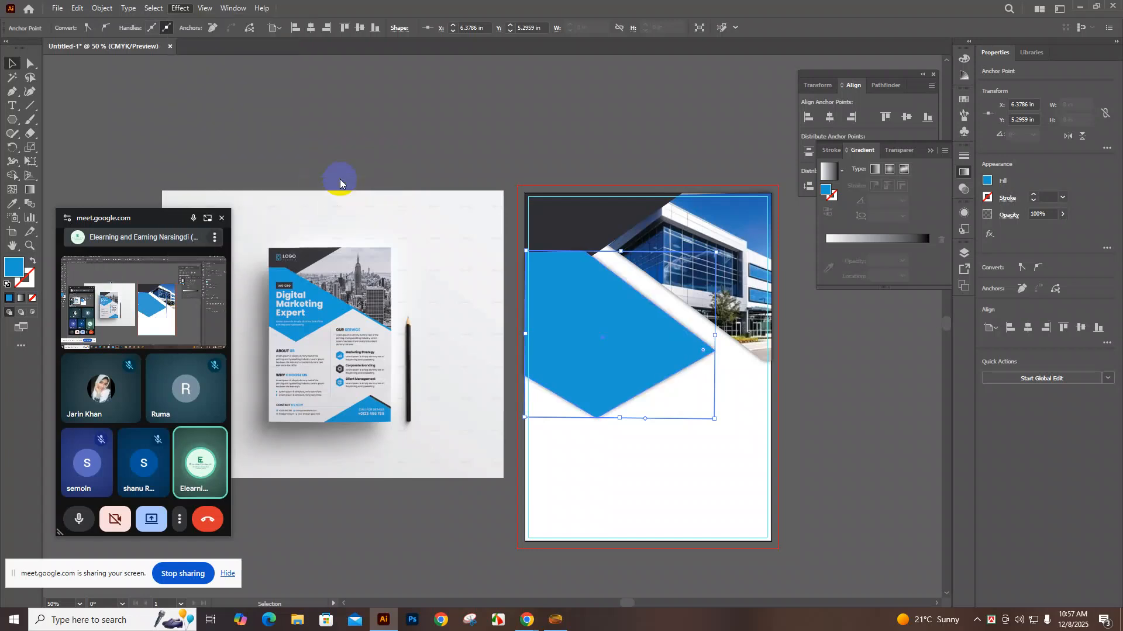
pyautogui.click(564, 276)
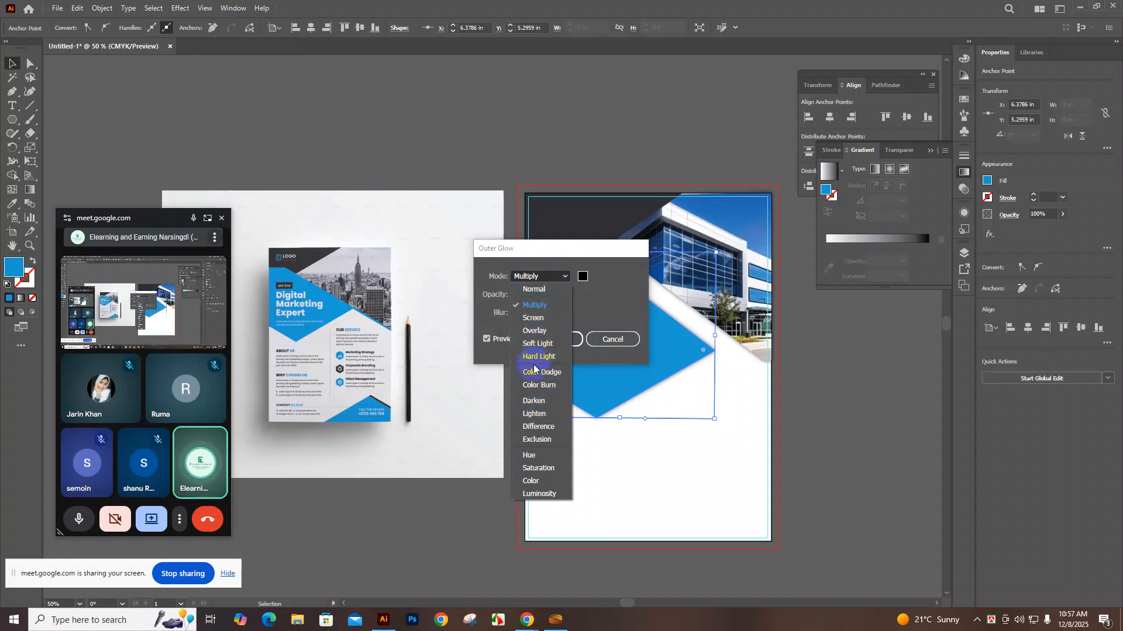
pyautogui.click(537, 330)
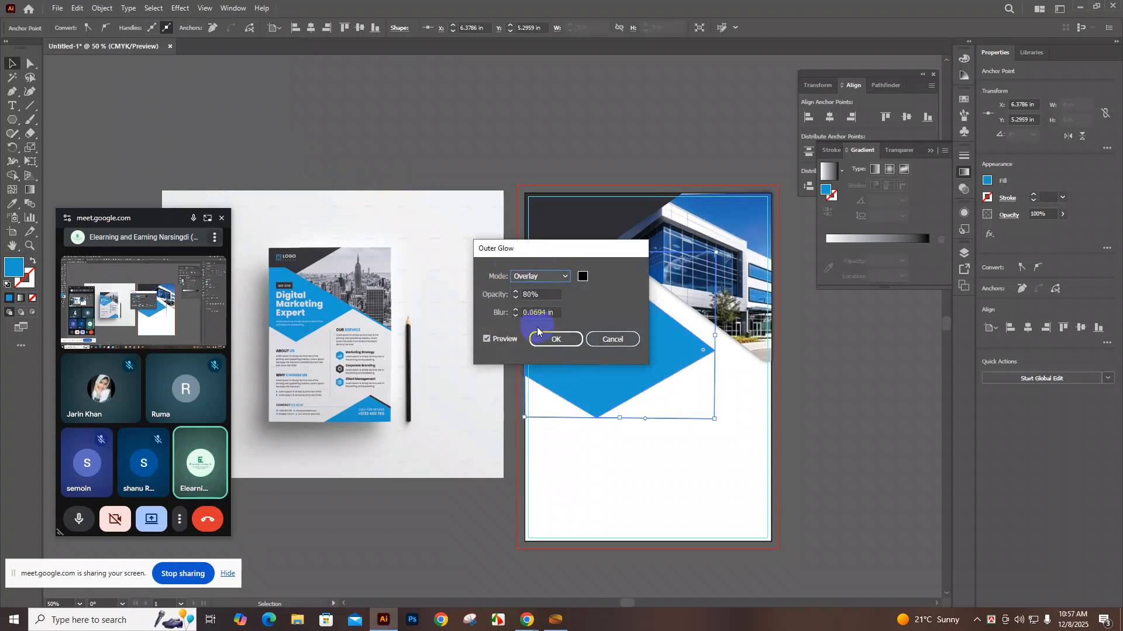
pyautogui.click(563, 278)
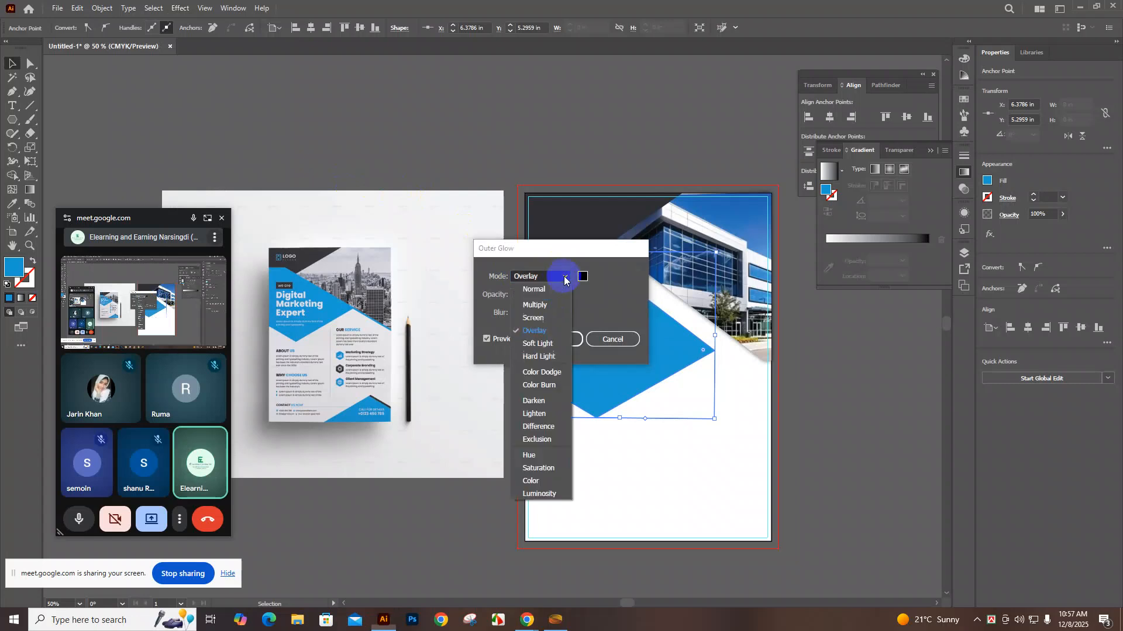
pyautogui.click(545, 305)
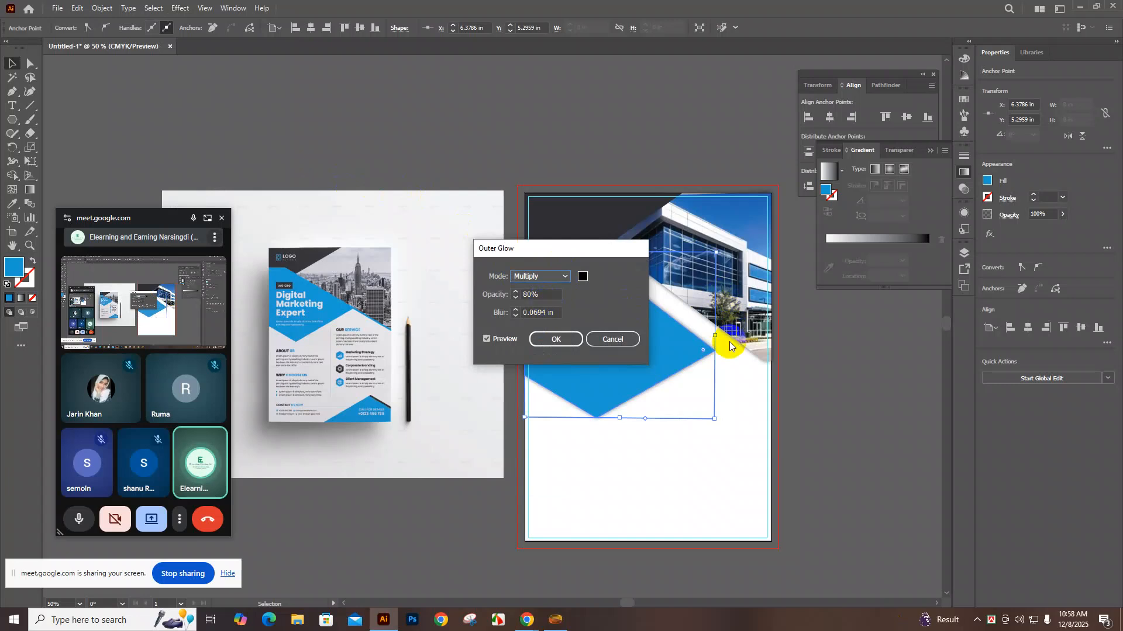
pyautogui.click(580, 273)
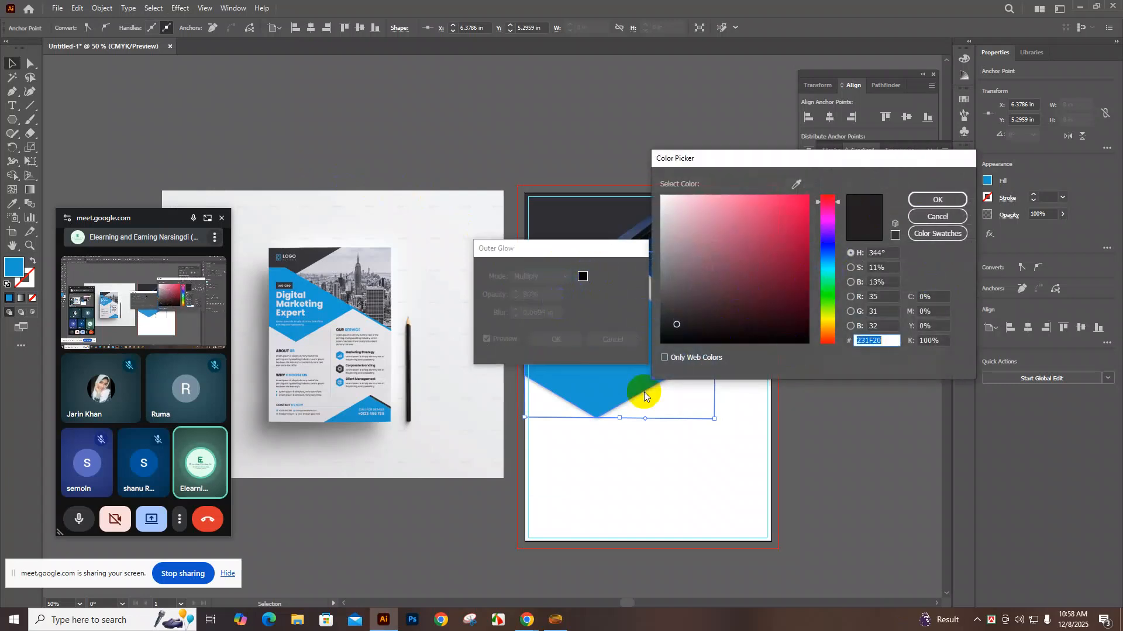
pyautogui.click(932, 200)
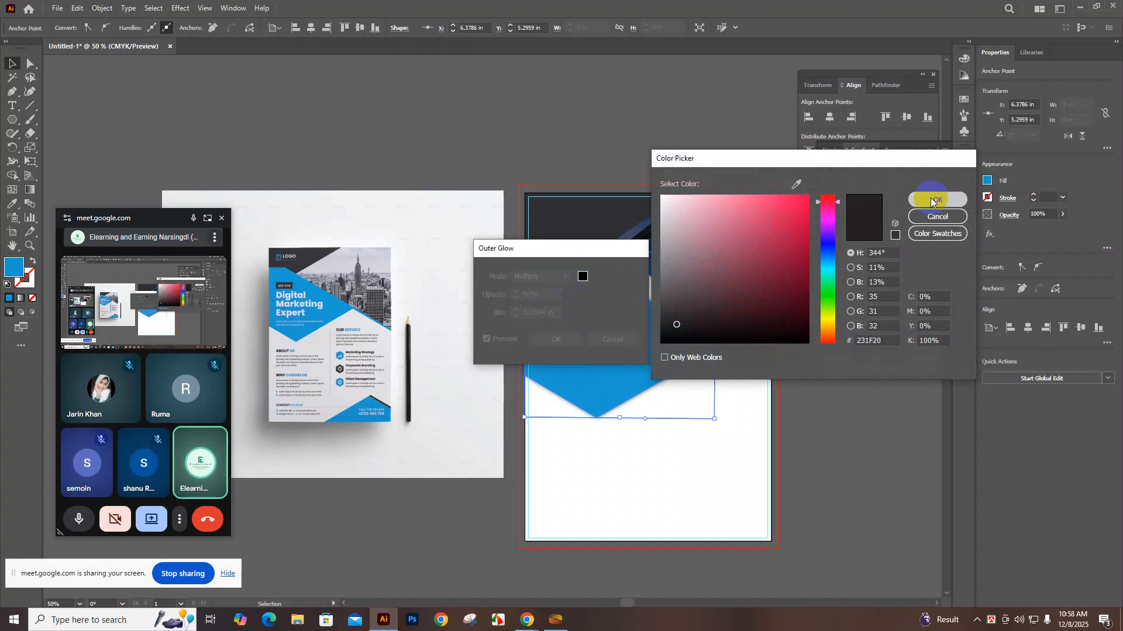
pyautogui.click(553, 339)
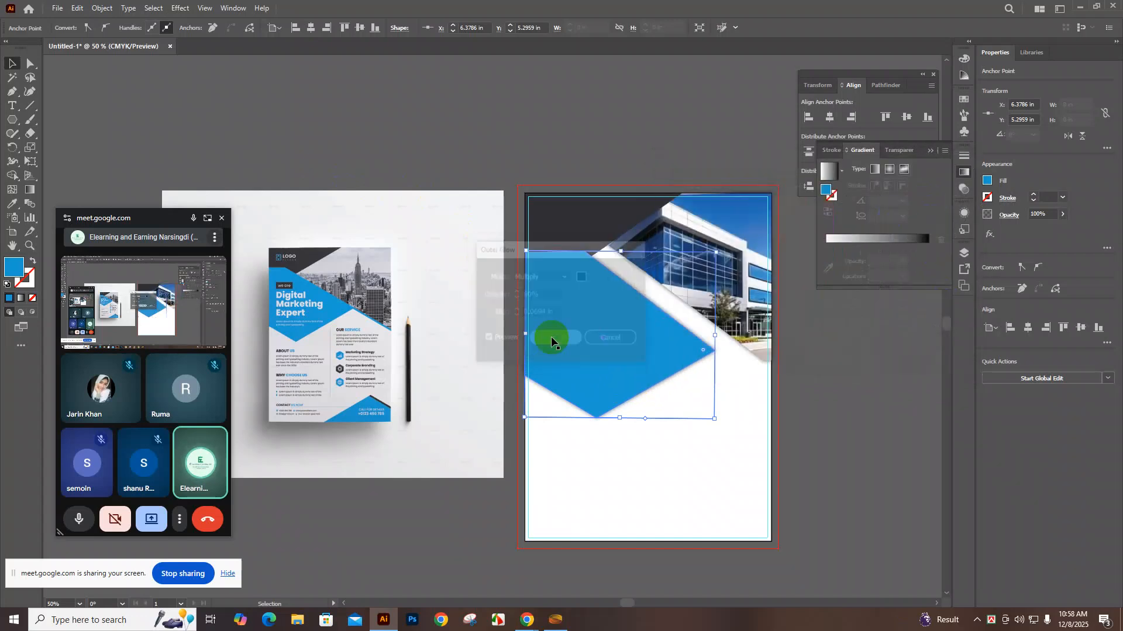
# Try enlarging the blue polygon from its centre over the photo's white band and moving it back to the artboard's left edge
pyautogui.click(626, 387)
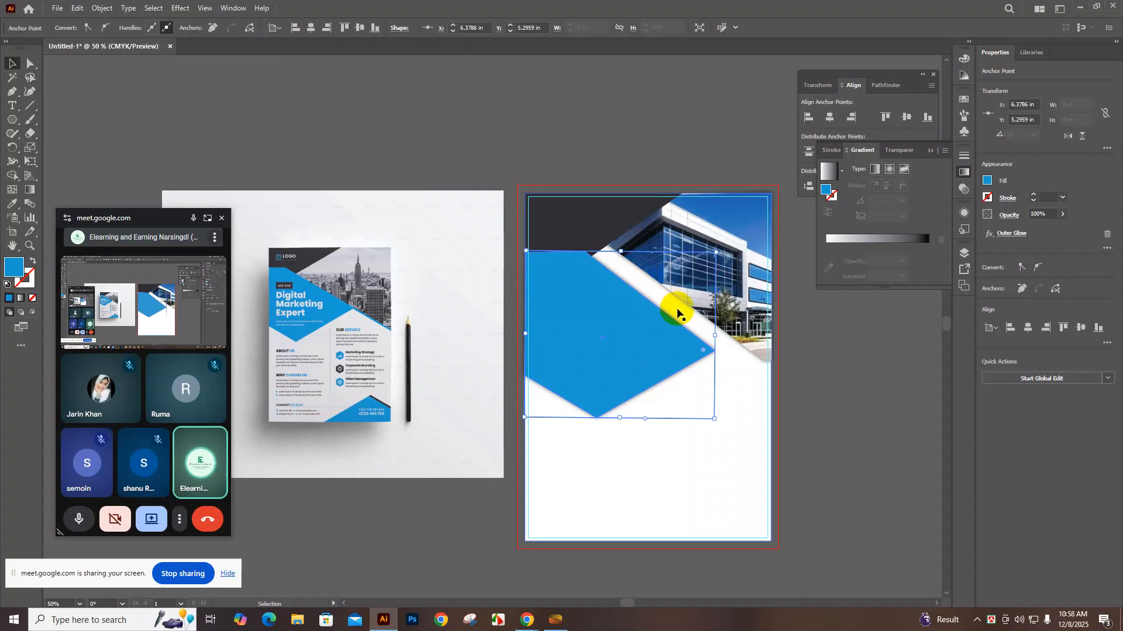
pyautogui.click(602, 366)
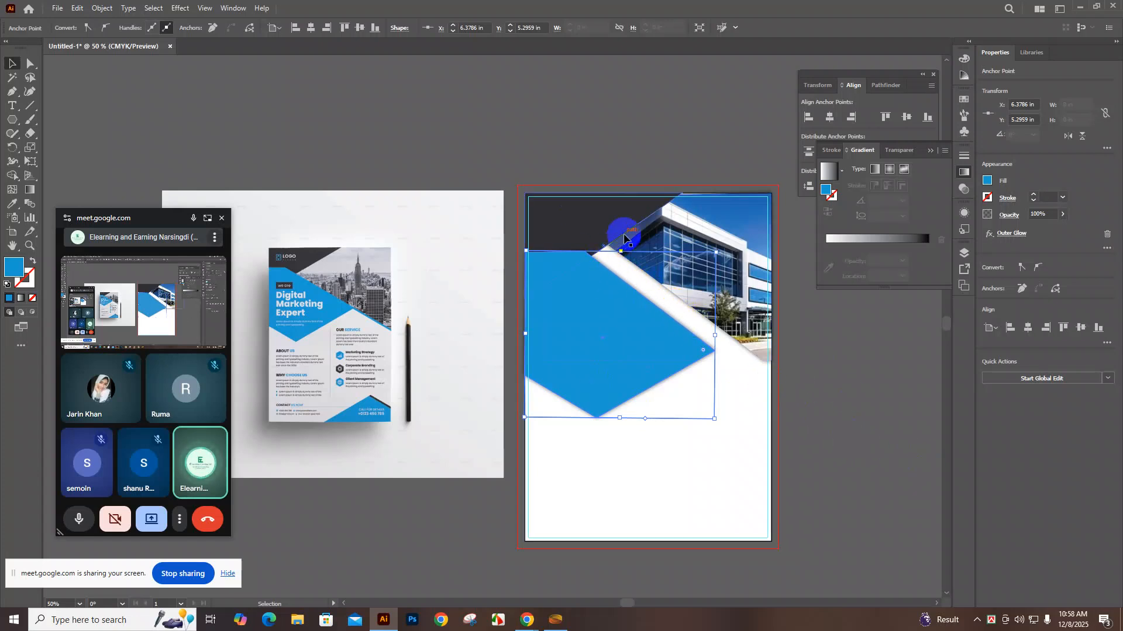
pyautogui.moveTo(652, 221); pyautogui.dragTo(692, 258)
pyautogui.click(723, 249)
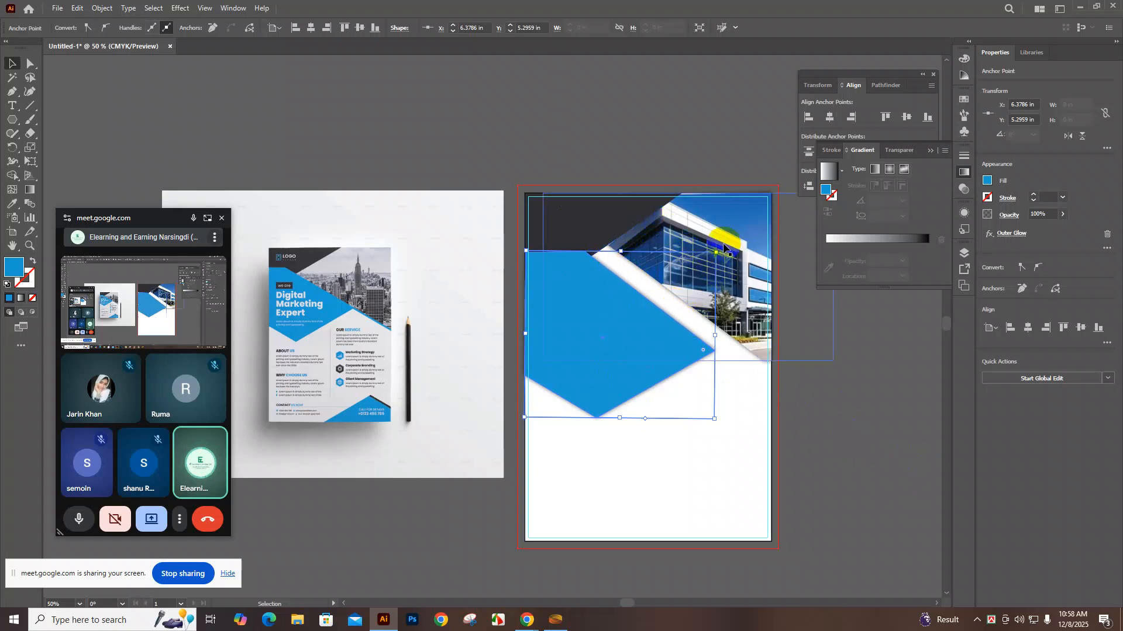
pyautogui.moveTo(716, 252); pyautogui.dragTo(743, 236)
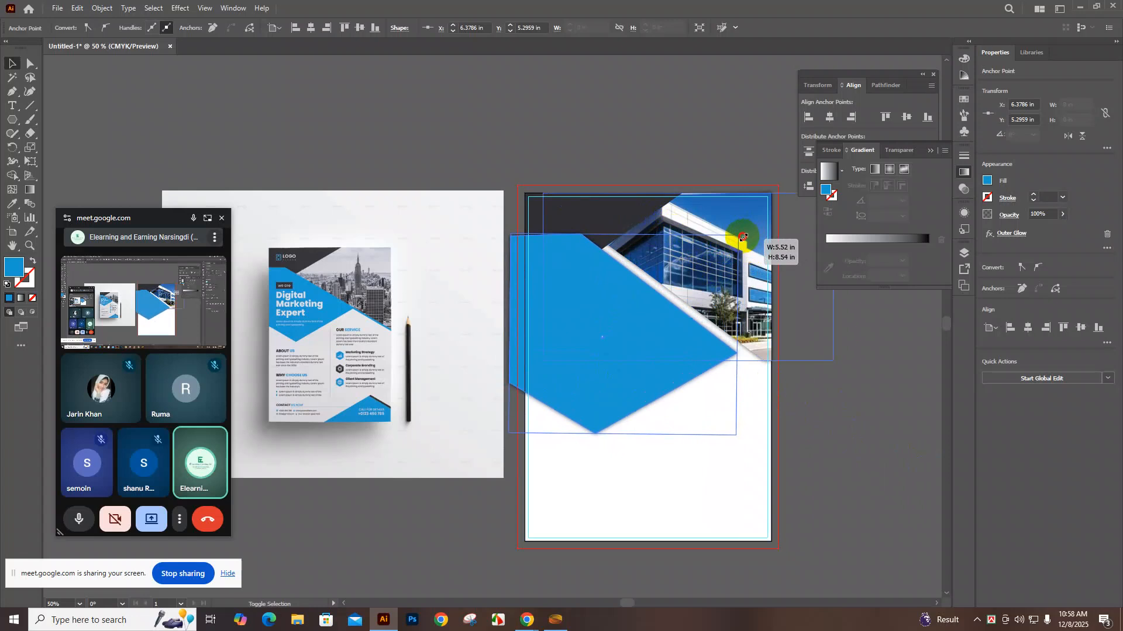
pyautogui.click(651, 345)
pyautogui.moveTo(602, 335); pyautogui.dragTo(617, 341)
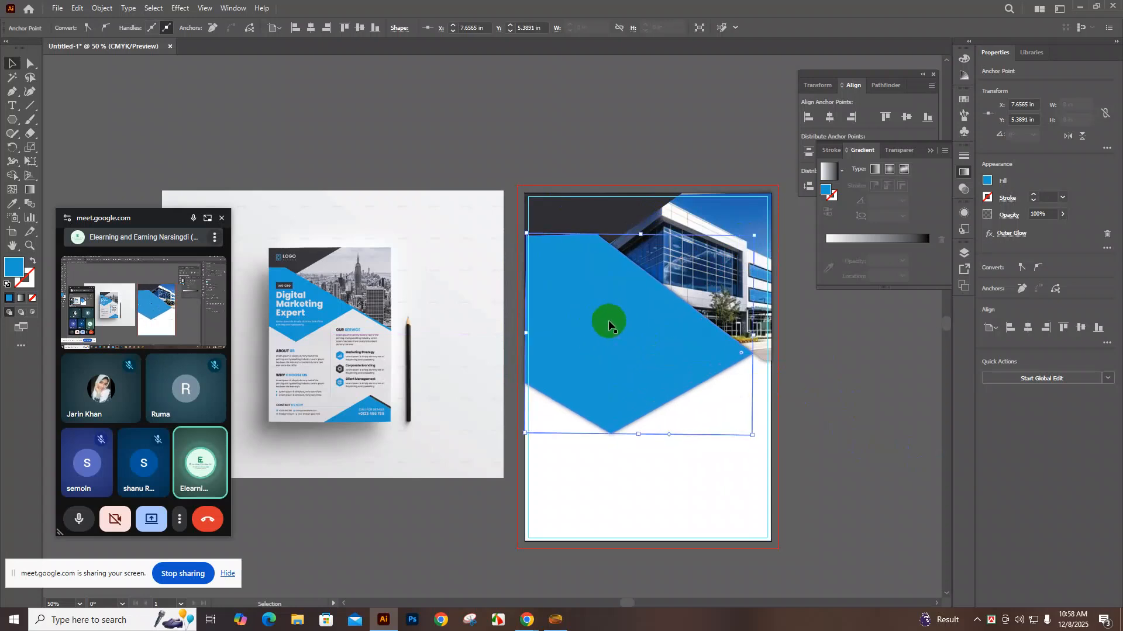
# Undo the last enlargement and move of the blue polygon
pyautogui.hotkey('ctrl', 'z')
pyautogui.hotkey('ctrl', 'z')
pyautogui.hotkey('ctrl', 'z')
pyautogui.hotkey('ctrl', 'z')
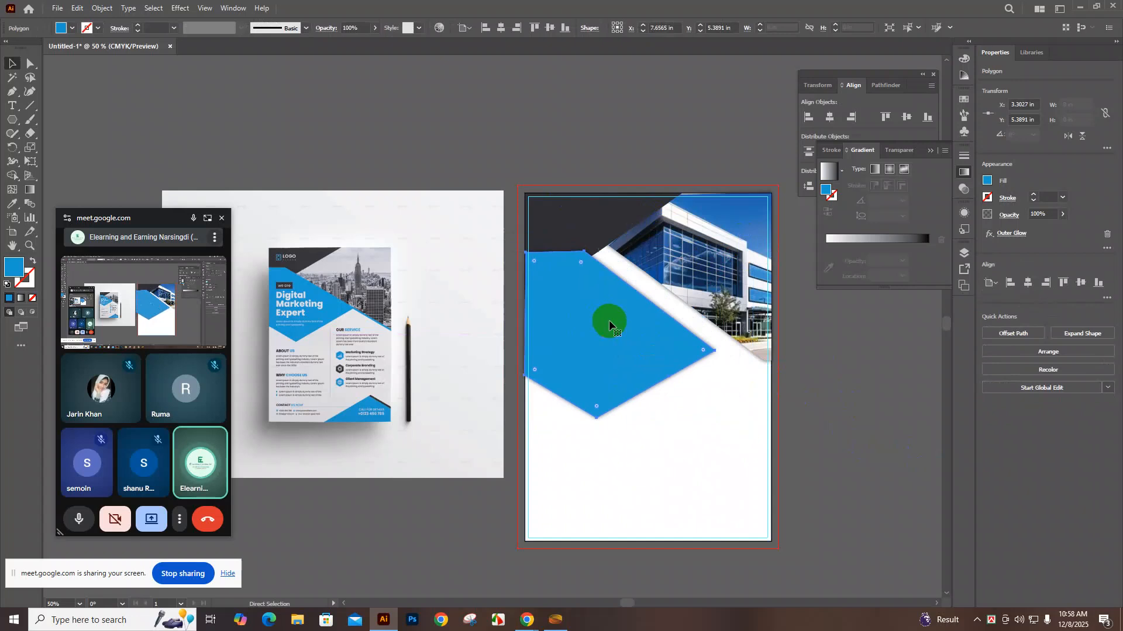
# Enlarge the blue polygon to about 6.91 × 6.06 in and move it flush with the artboard's left edge
pyautogui.moveTo(610, 320); pyautogui.dragTo(736, 247)
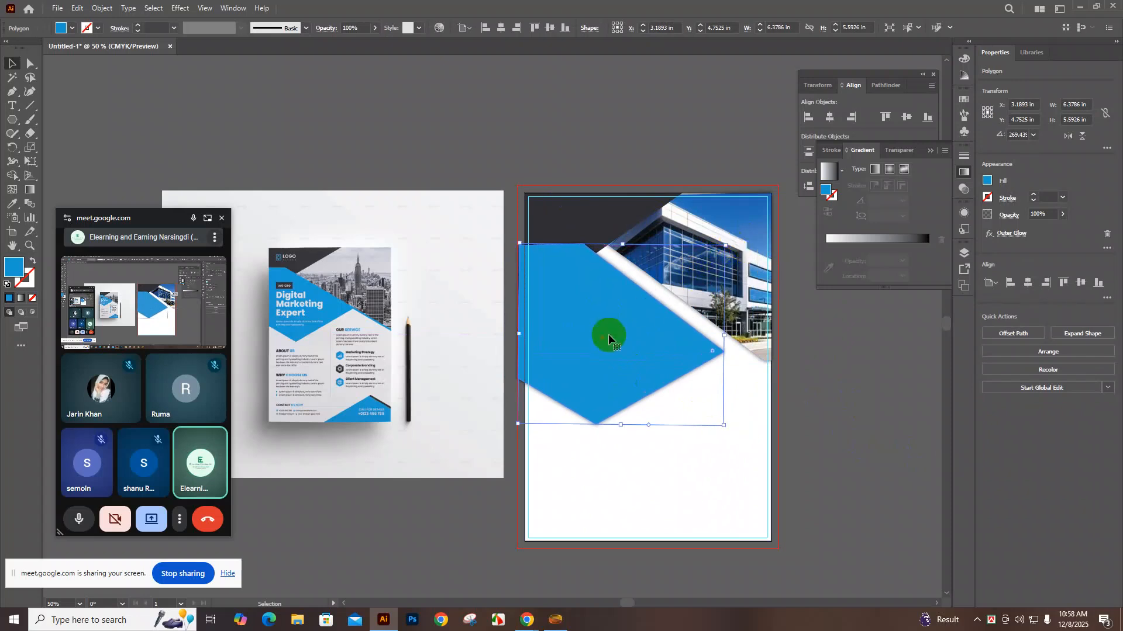
pyautogui.moveTo(602, 338); pyautogui.dragTo(610, 341)
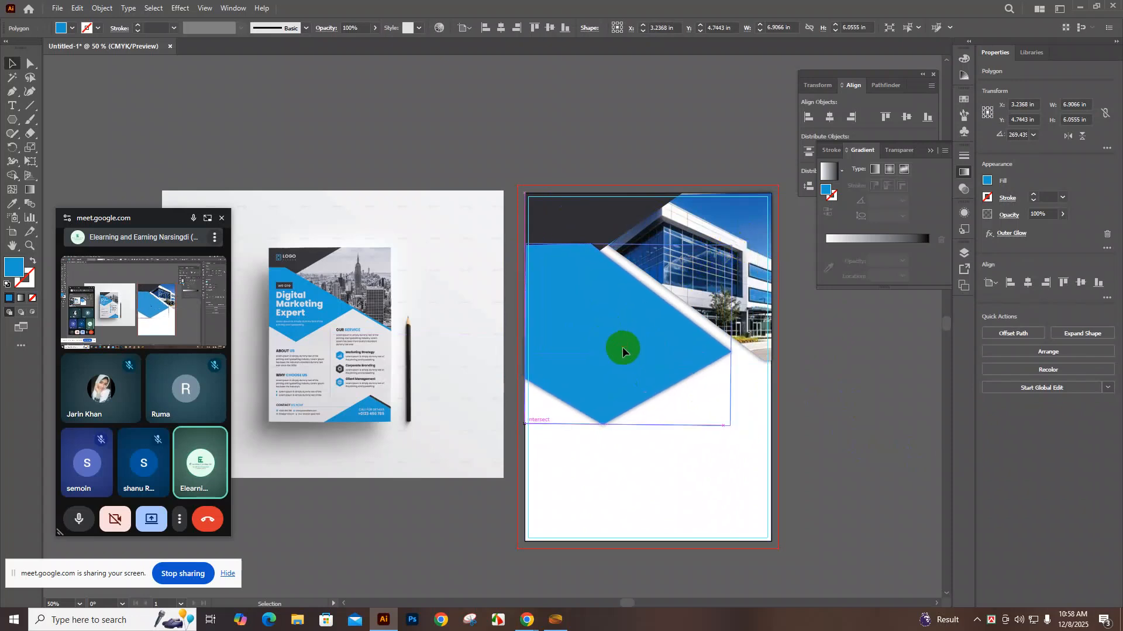
pyautogui.click(828, 376)
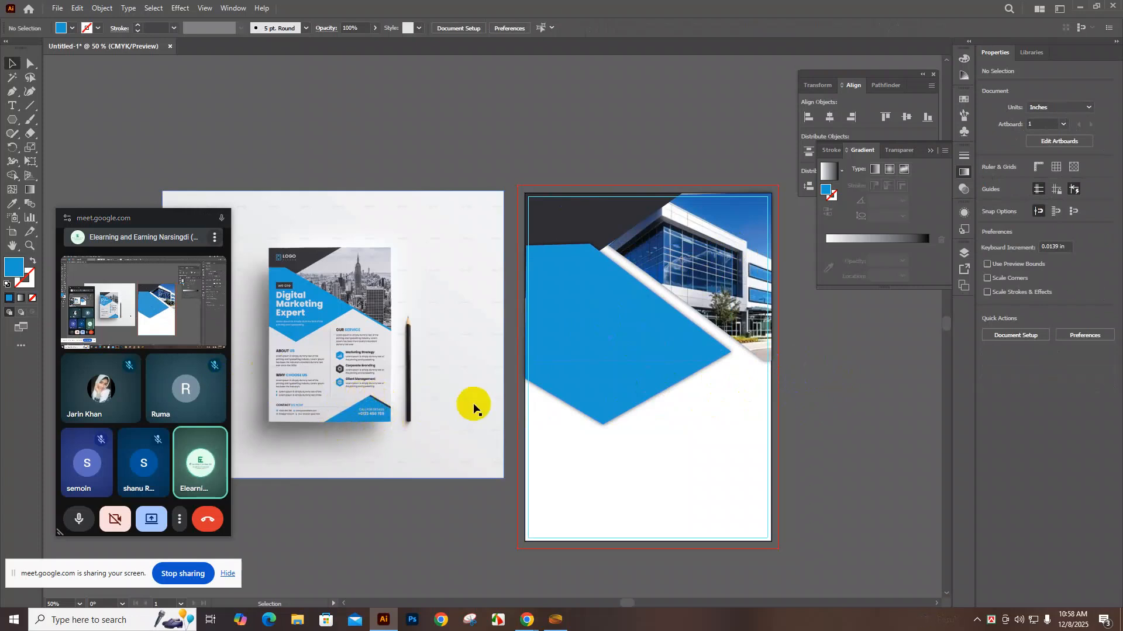
# Draw a blue rectangle about 4.03 × 1.63 in at the artboard's bottom-right corner and lower its upper-left corner to form a triangle
pyautogui.scroll(-2, 398, 437)
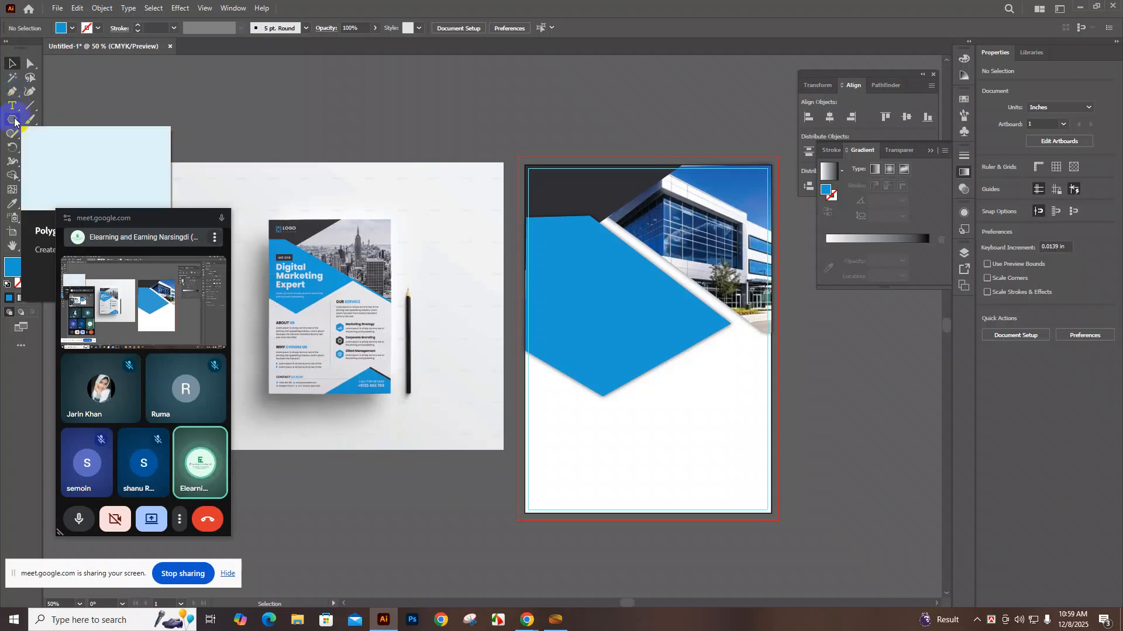
pyautogui.moveTo(15, 121); pyautogui.dragTo(45, 115)
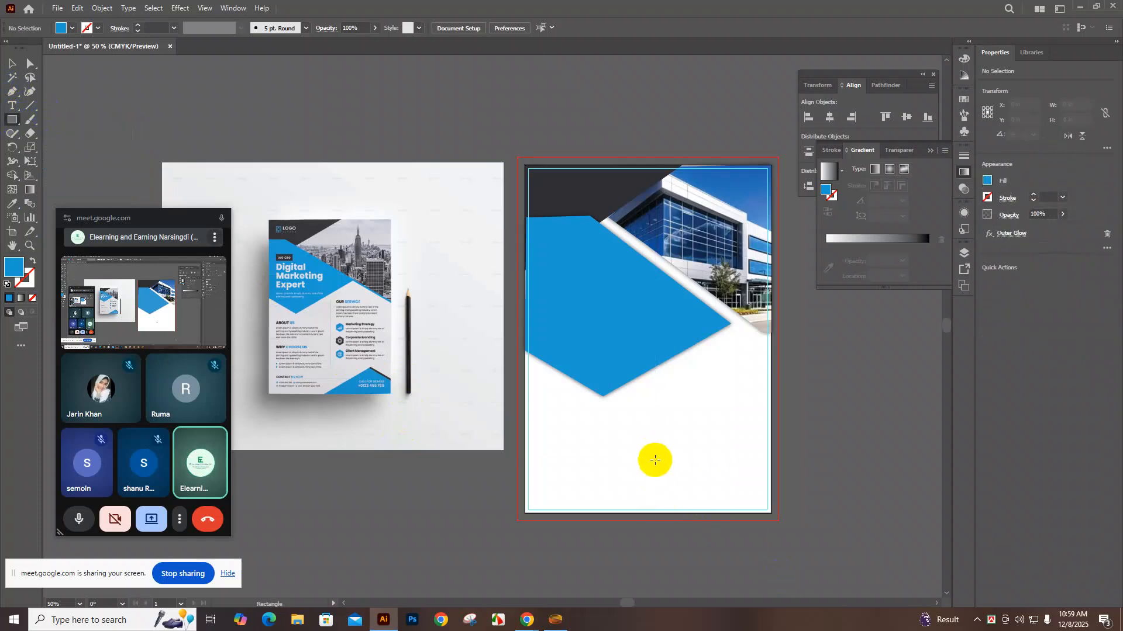
pyautogui.moveTo(651, 465); pyautogui.dragTo(769, 514)
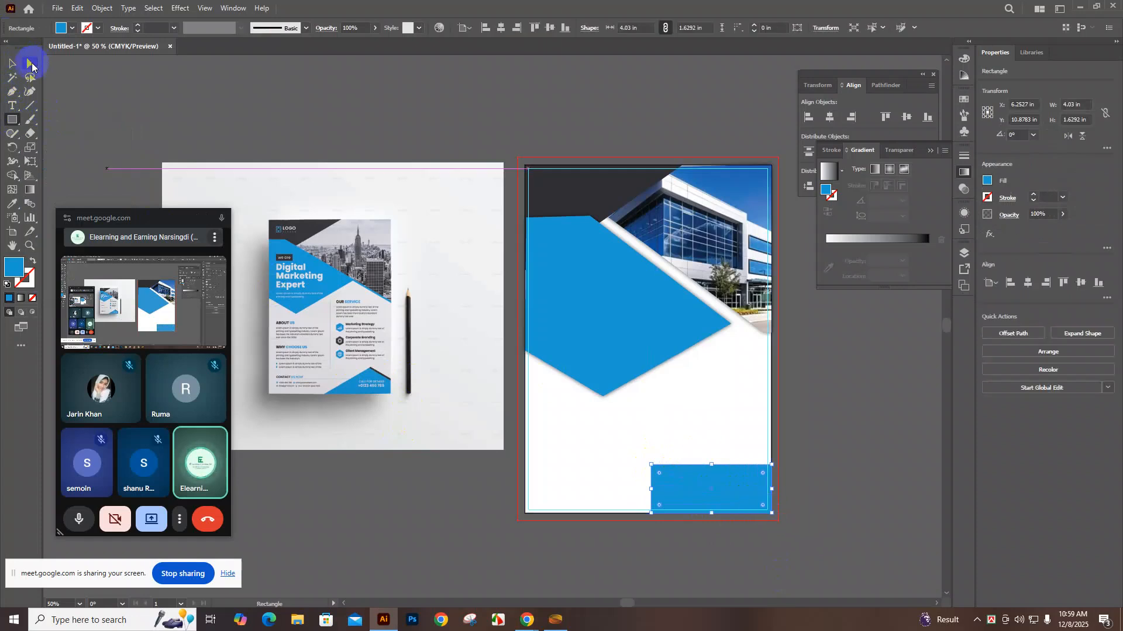
pyautogui.click(31, 66)
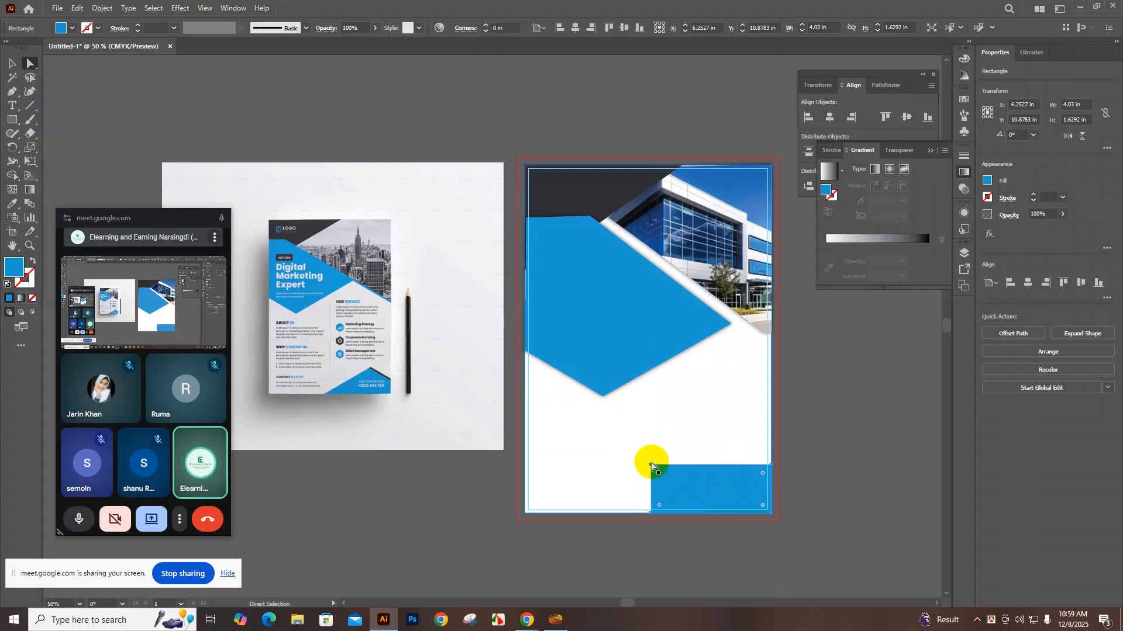
pyautogui.moveTo(652, 466); pyautogui.dragTo(652, 514)
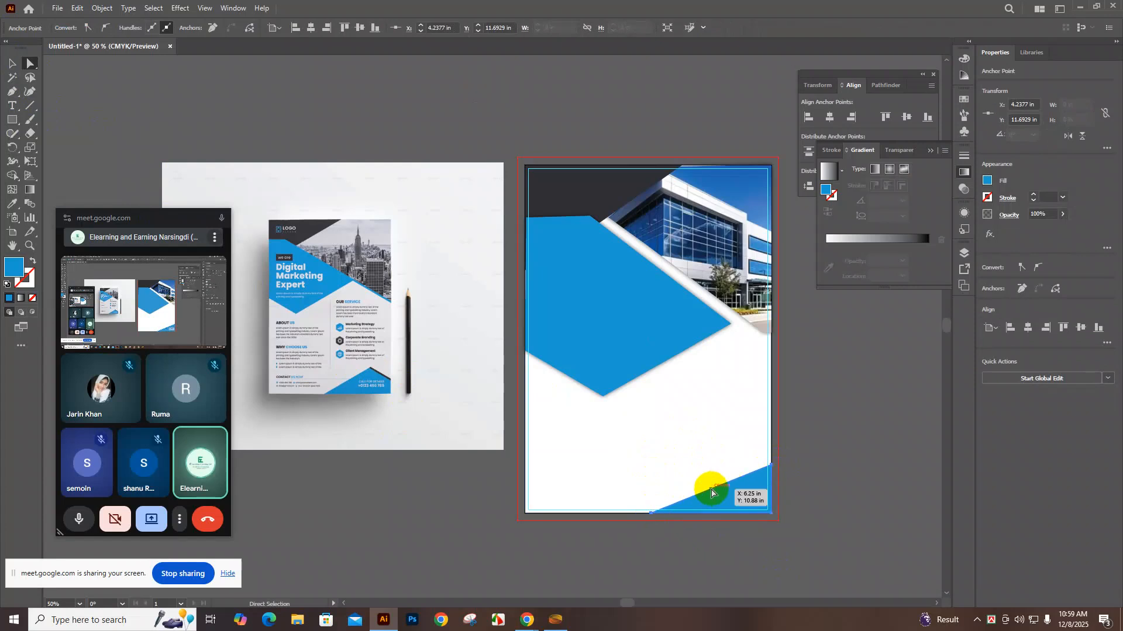
# Move the blue triangle outside the artboard's lower-right corner and shift its top point inward to about X 11.45, Y 10.97 in
pyautogui.click(711, 494)
pyautogui.moveTo(712, 494); pyautogui.dragTo(708, 470)
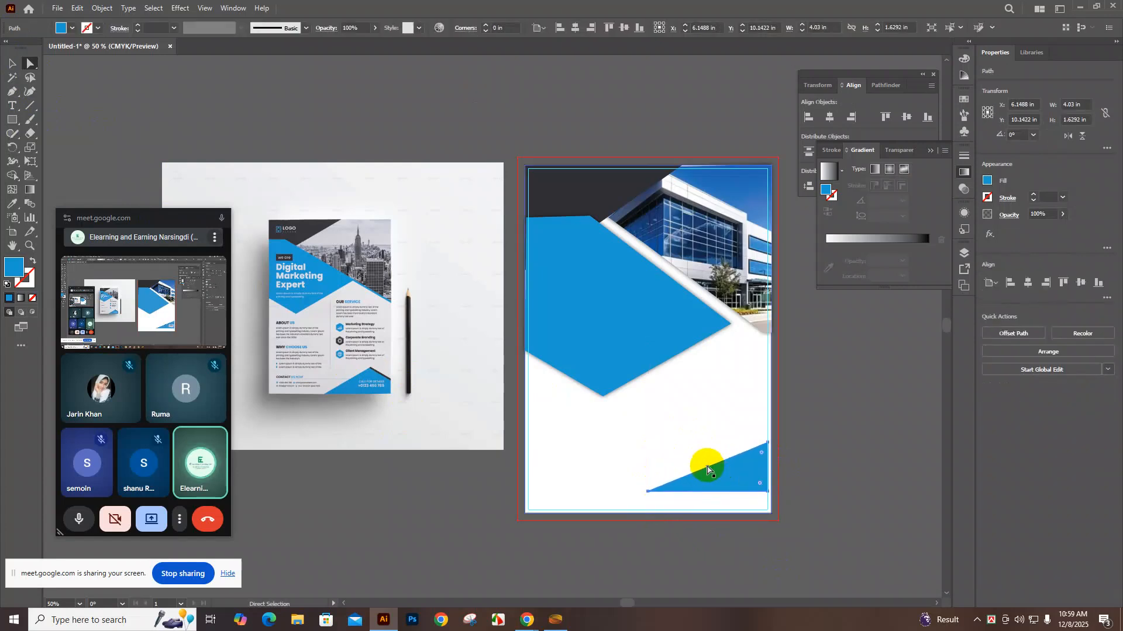
pyautogui.click(707, 466)
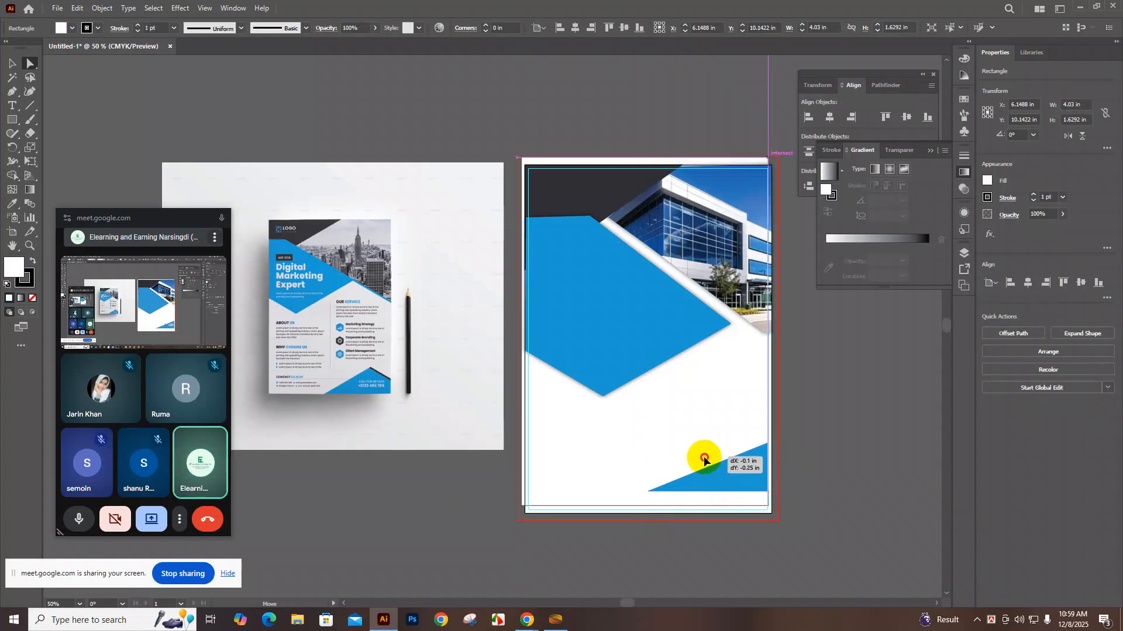
pyautogui.moveTo(730, 471); pyautogui.dragTo(865, 491)
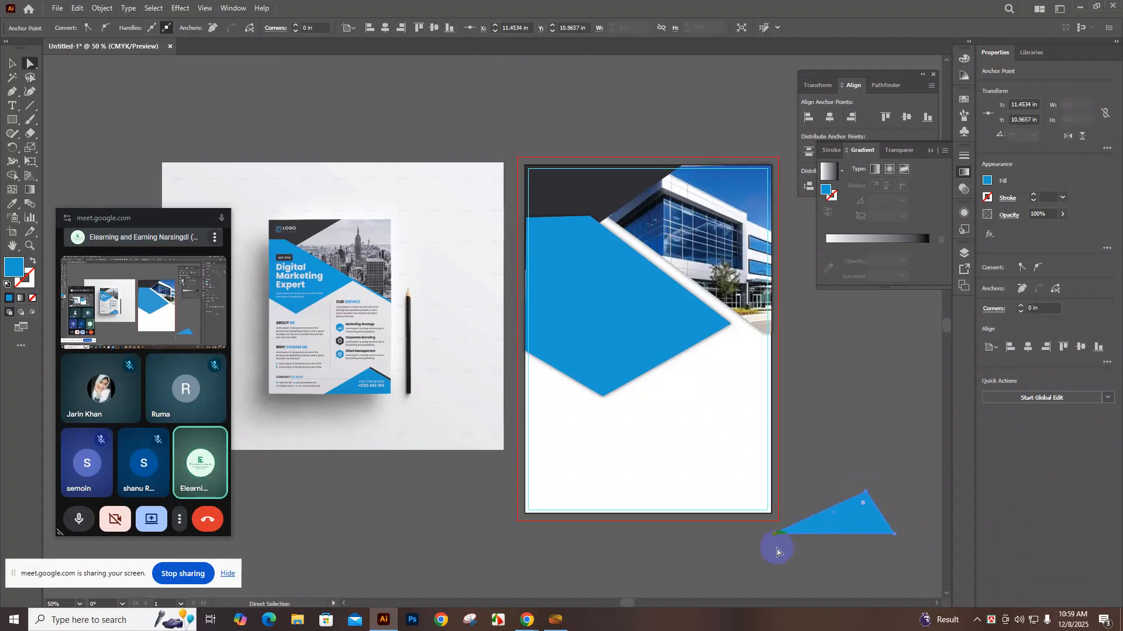
pyautogui.moveTo(775, 539); pyautogui.dragTo(744, 546)
pyautogui.hotkey('ctrl', 'z')
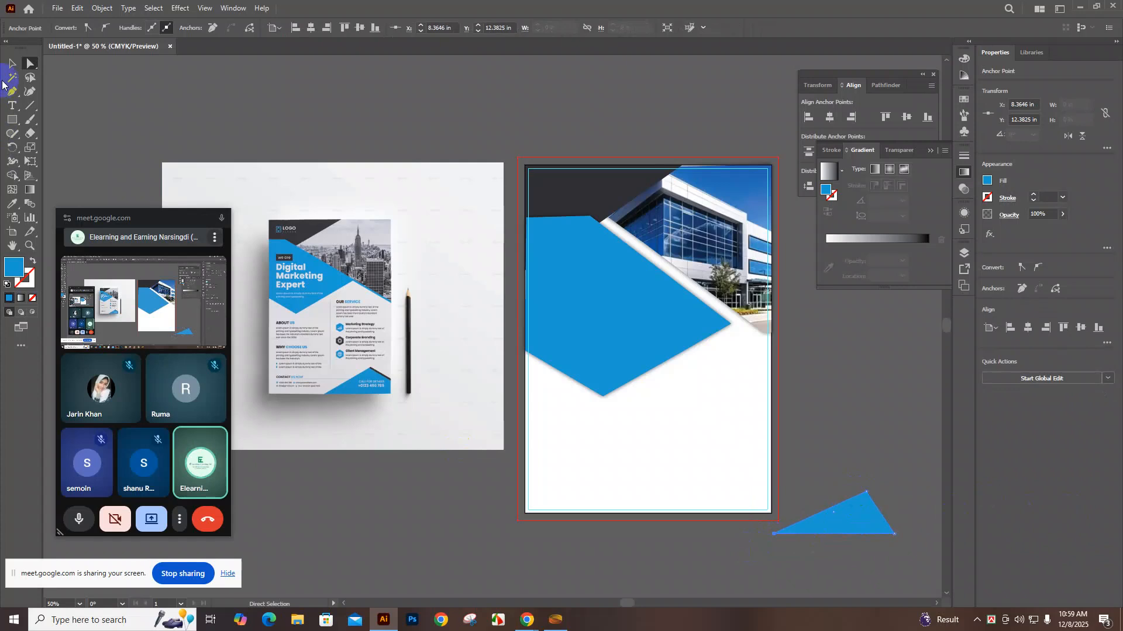
# Place the blue triangle in the artboard's bottom-right corner, centred at about X 6.25, Y 10.97 in
pyautogui.press('v')
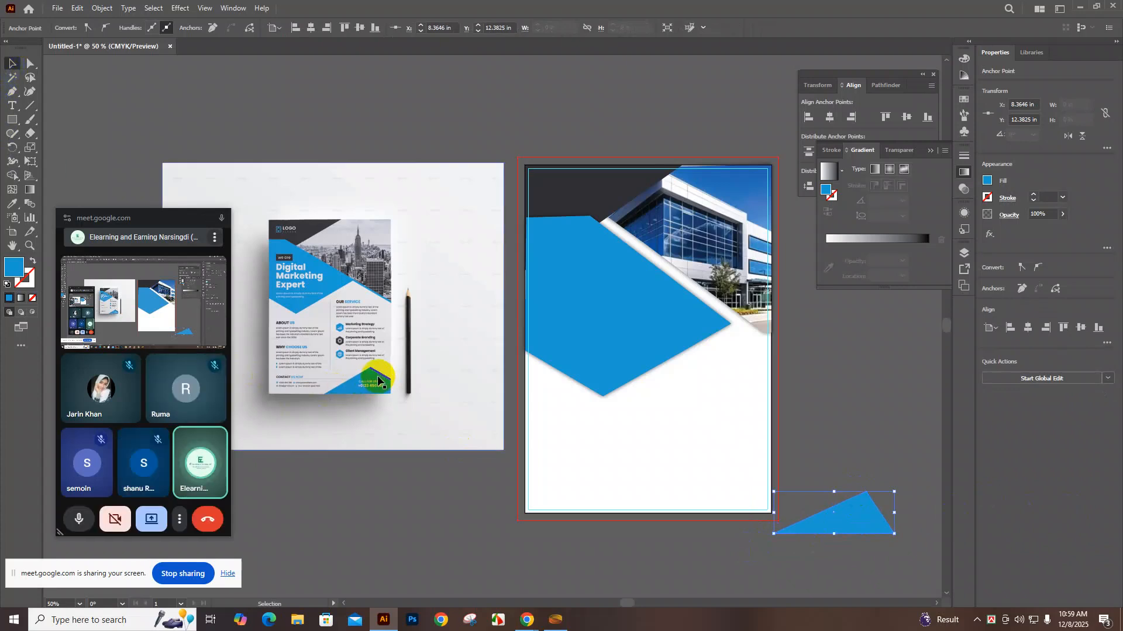
pyautogui.moveTo(852, 518); pyautogui.dragTo(729, 498)
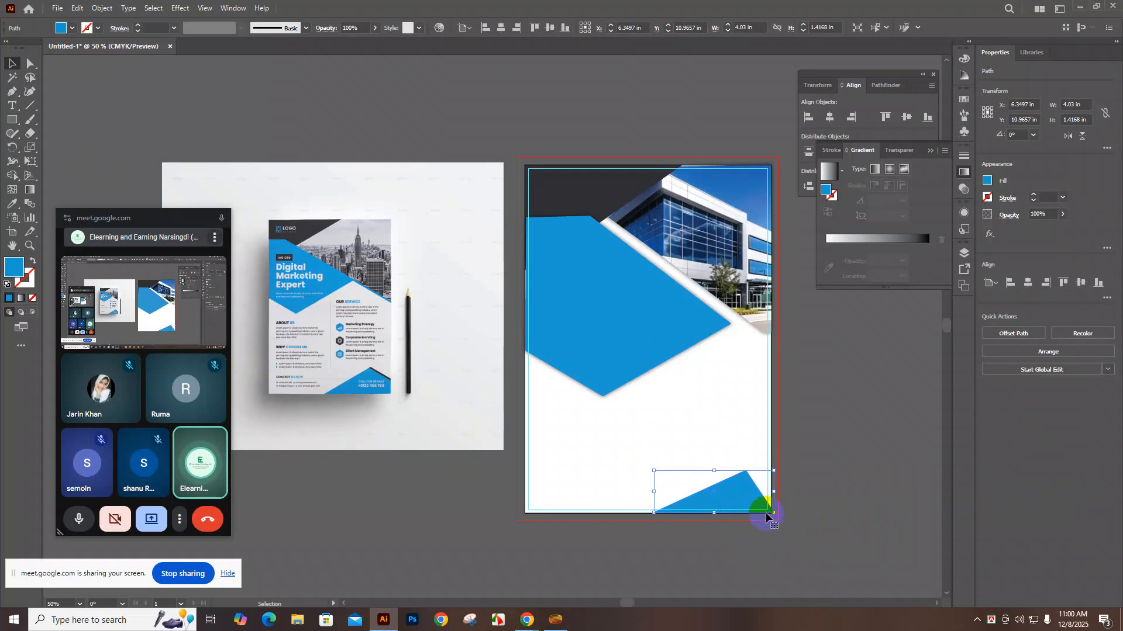
pyautogui.scroll(6, 767, 528)
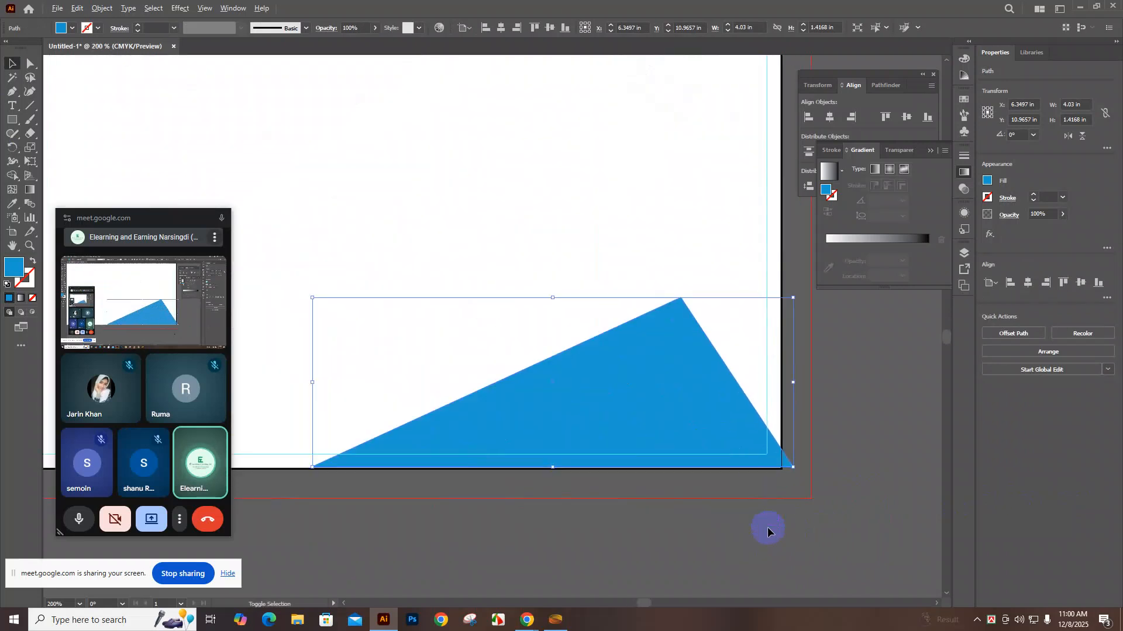
pyautogui.moveTo(714, 438); pyautogui.dragTo(700, 437)
pyautogui.click(533, 465)
pyautogui.click(640, 468)
# Draw a thin blue rectangle about 2.17 × 0.17 in just below the artboard, under the corner triangle
pyautogui.click(2, 269)
pyautogui.click(6, 118)
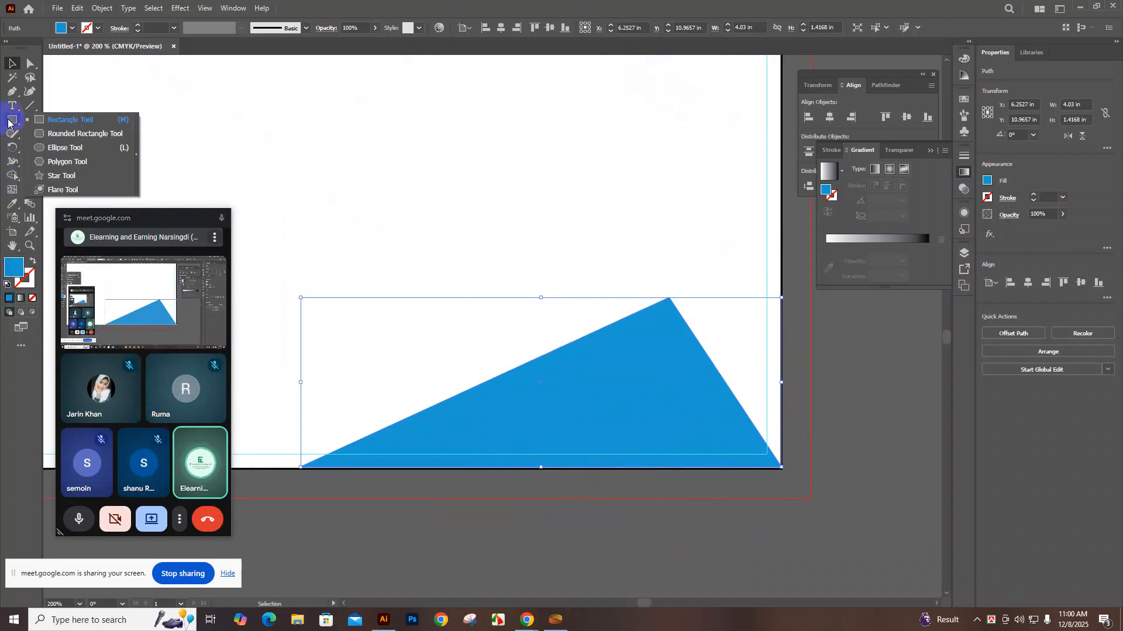
pyautogui.click(524, 520)
pyautogui.click(11, 119)
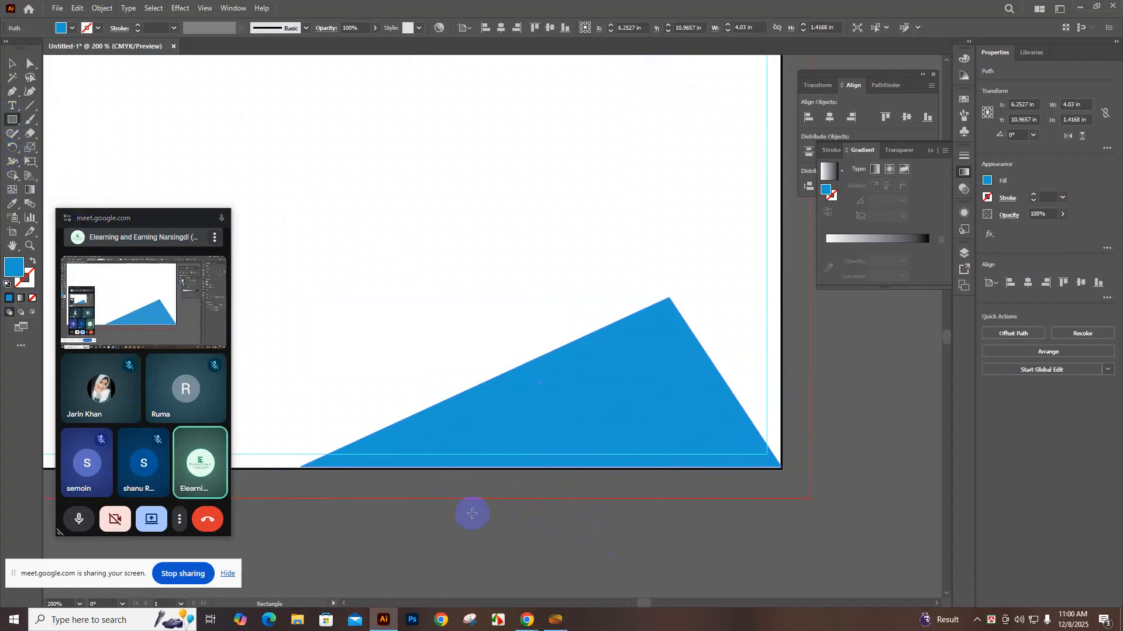
pyautogui.moveTo(469, 499); pyautogui.dragTo(729, 520)
# Fill the thin rectangle below the artboard with the black sampled from the pencil in the reference image
pyautogui.click(11, 203)
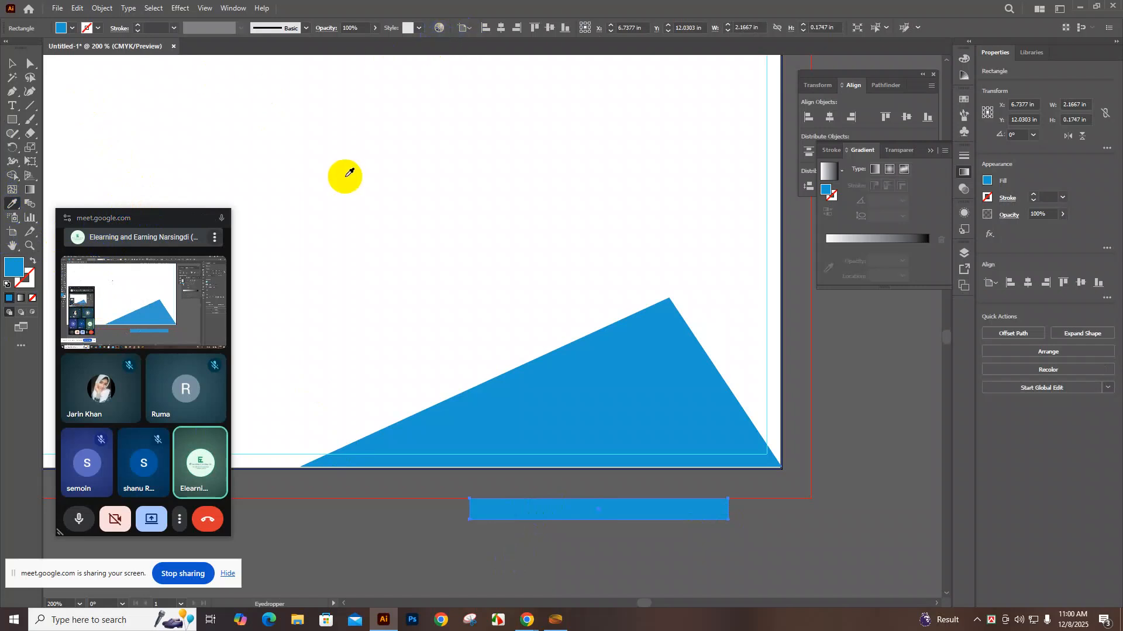
pyautogui.scroll(1, 316, 187)
pyautogui.scroll(-1, 300, 241)
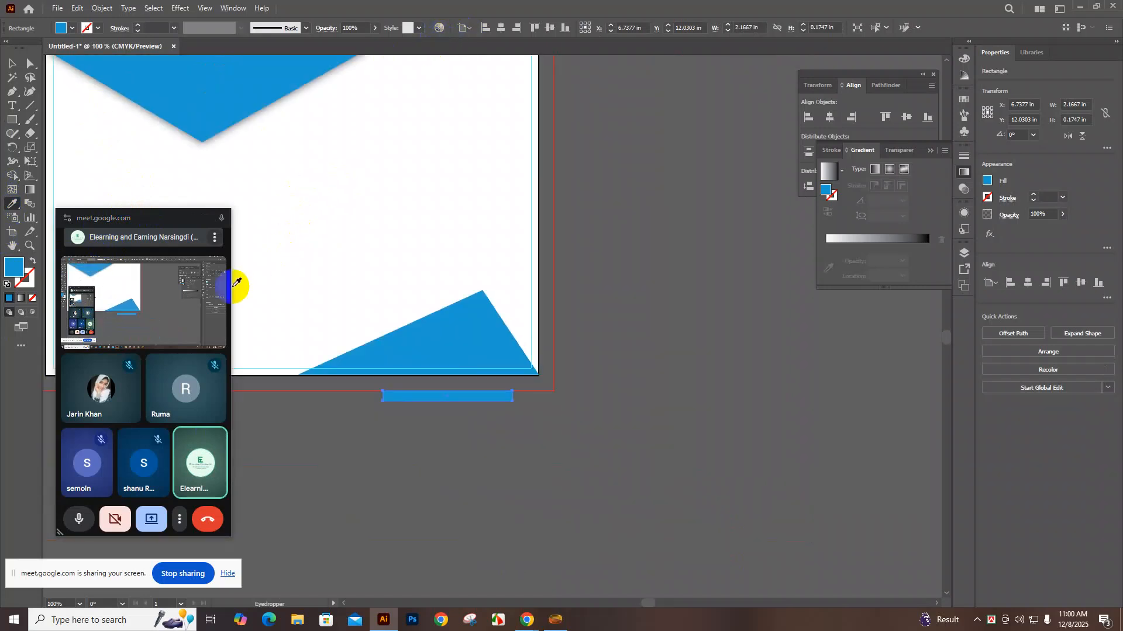
pyautogui.scroll(-3, 353, 301)
pyautogui.moveTo(650, 604); pyautogui.dragTo(607, 606)
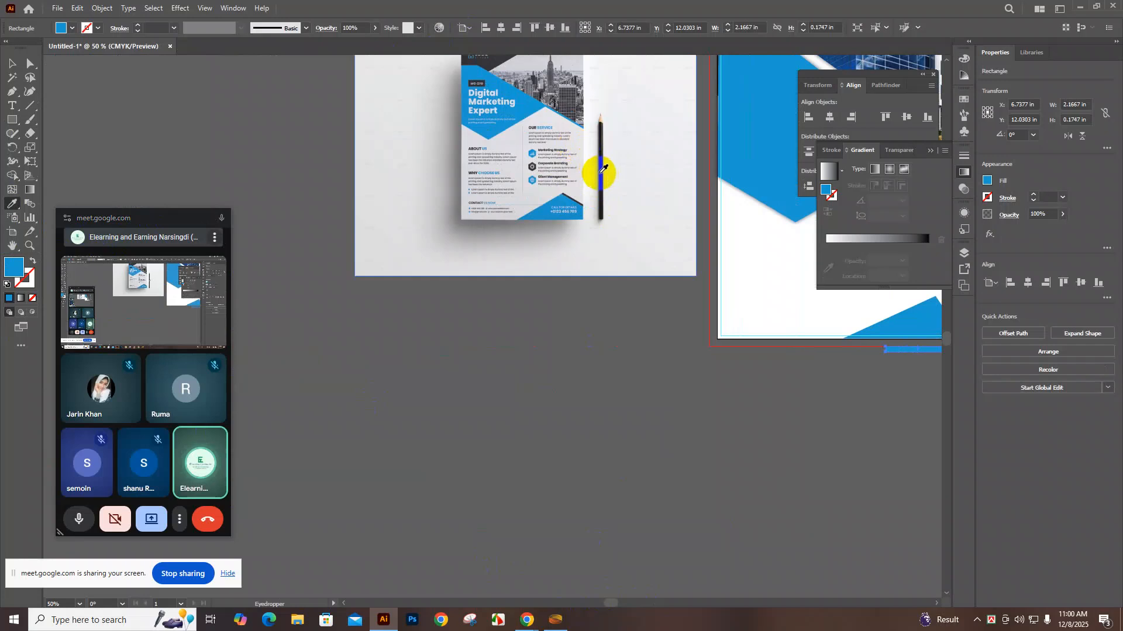
pyautogui.click(601, 174)
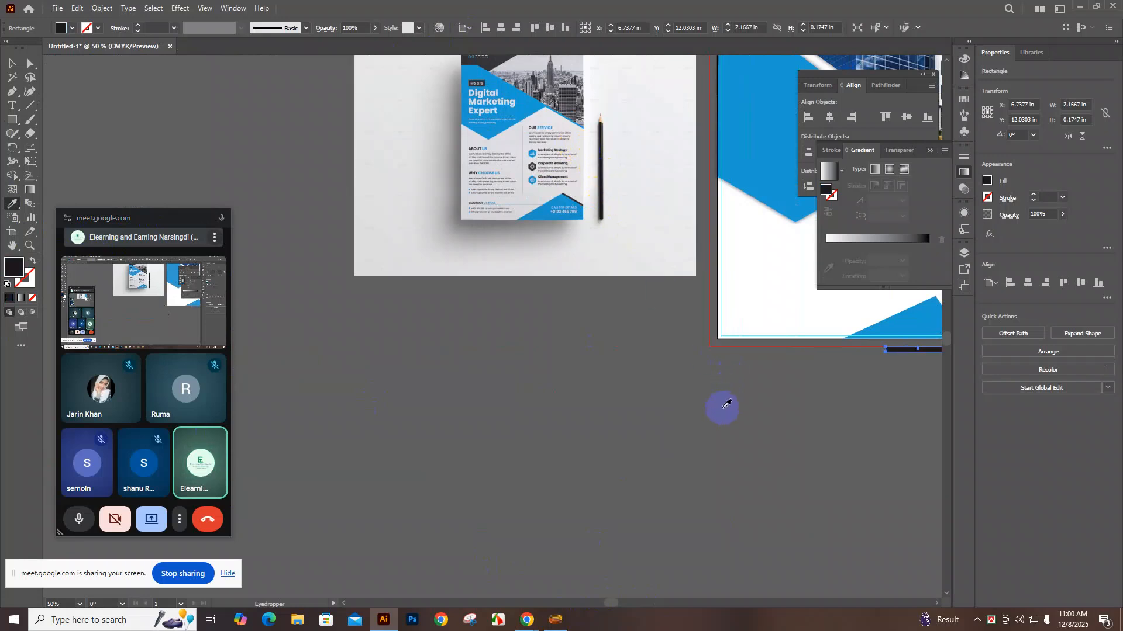
# Rotate the black strip to about 303.3°, place it along the blue triangle's right edge and shorten it to about 1.68 in
pyautogui.moveTo(621, 605); pyautogui.dragTo(634, 606)
pyautogui.scroll(2, 689, 477)
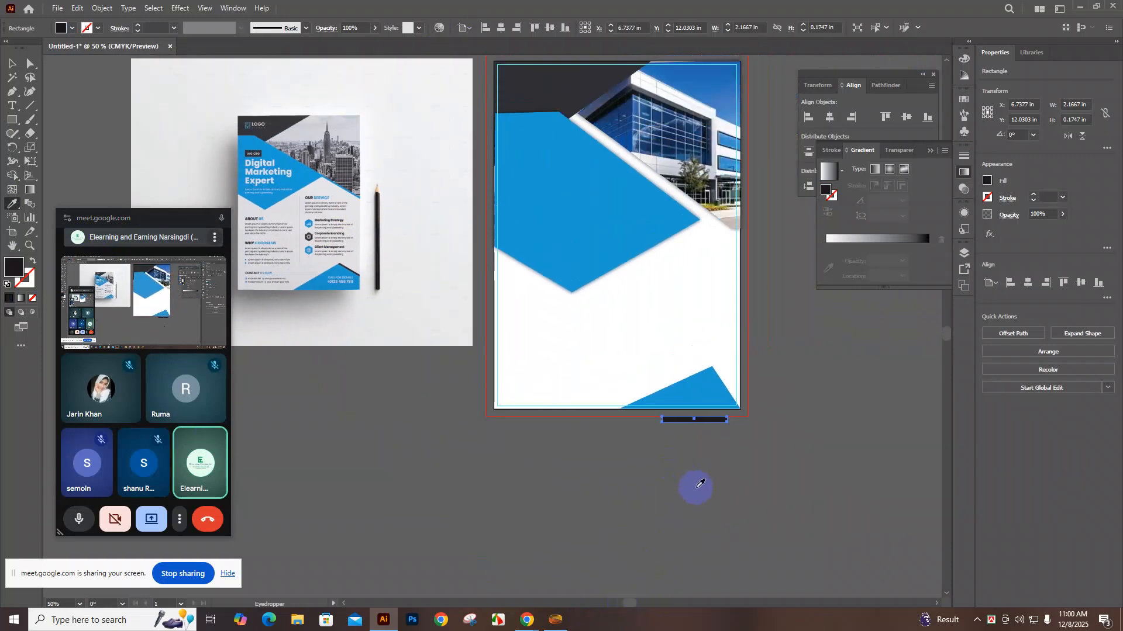
pyautogui.click(11, 65)
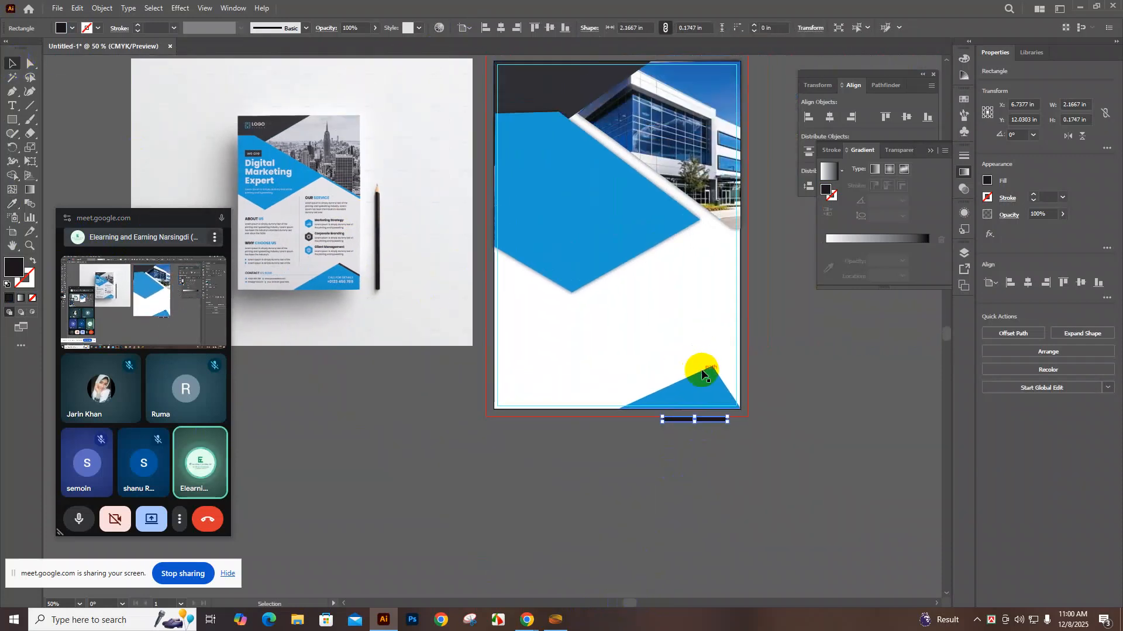
pyautogui.moveTo(706, 421); pyautogui.dragTo(732, 386)
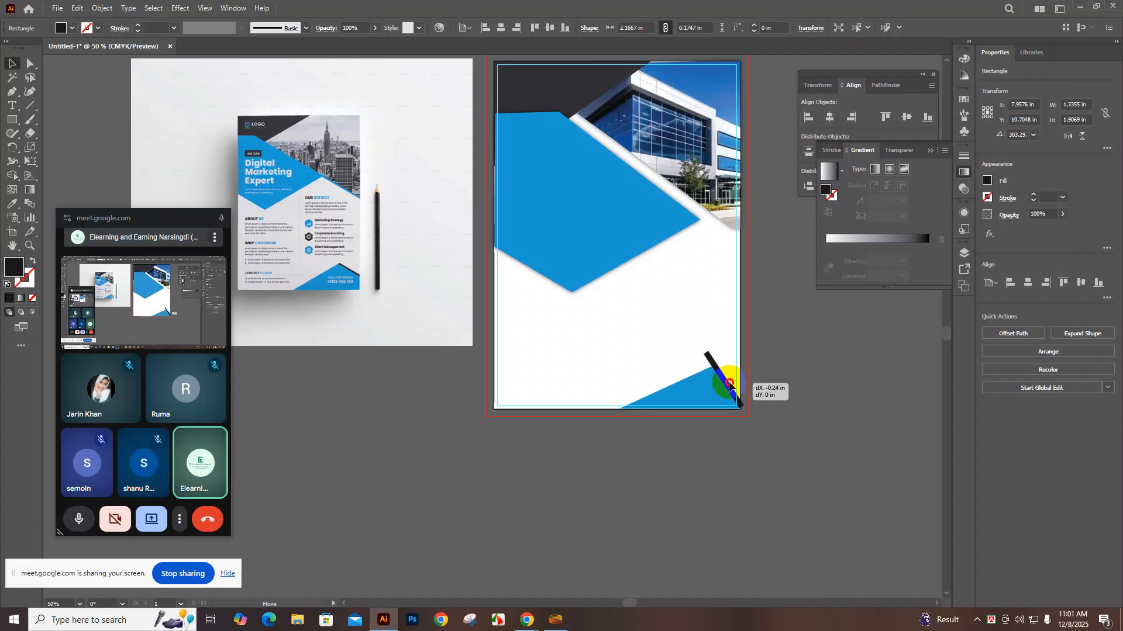
pyautogui.moveTo(731, 387); pyautogui.dragTo(715, 365)
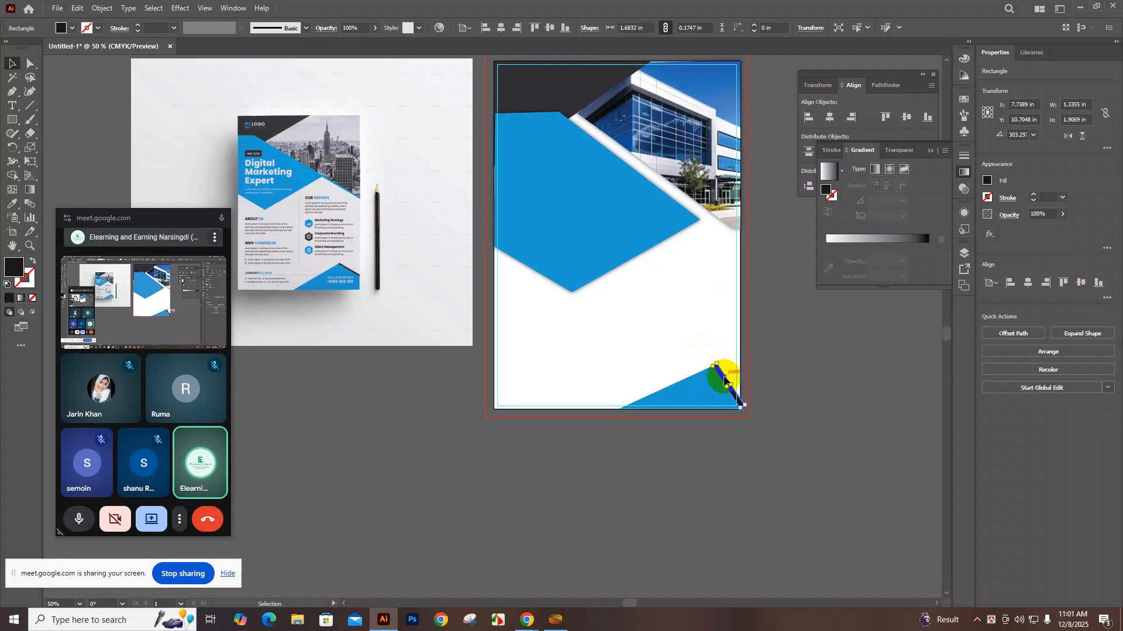
# Widen the black strip to about 0.18 in so its inner edge meets the blue triangle
pyautogui.scroll(4, 746, 440)
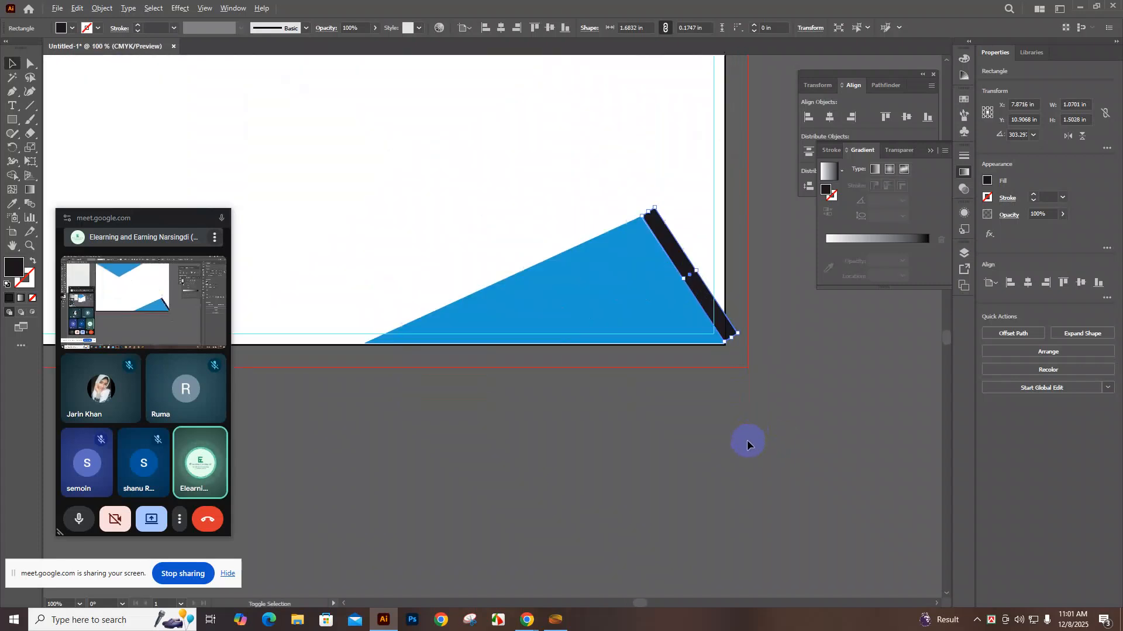
pyautogui.scroll(2, 716, 388)
pyautogui.scroll(4, 715, 388)
pyautogui.scroll(1, 718, 416)
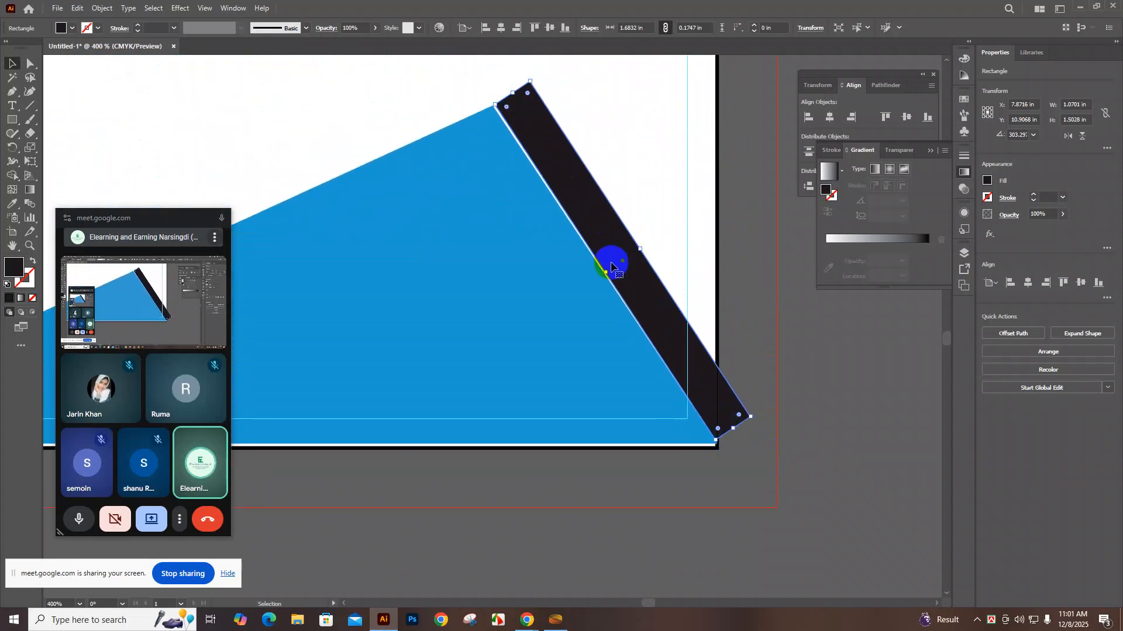
pyautogui.moveTo(607, 271); pyautogui.dragTo(603, 272)
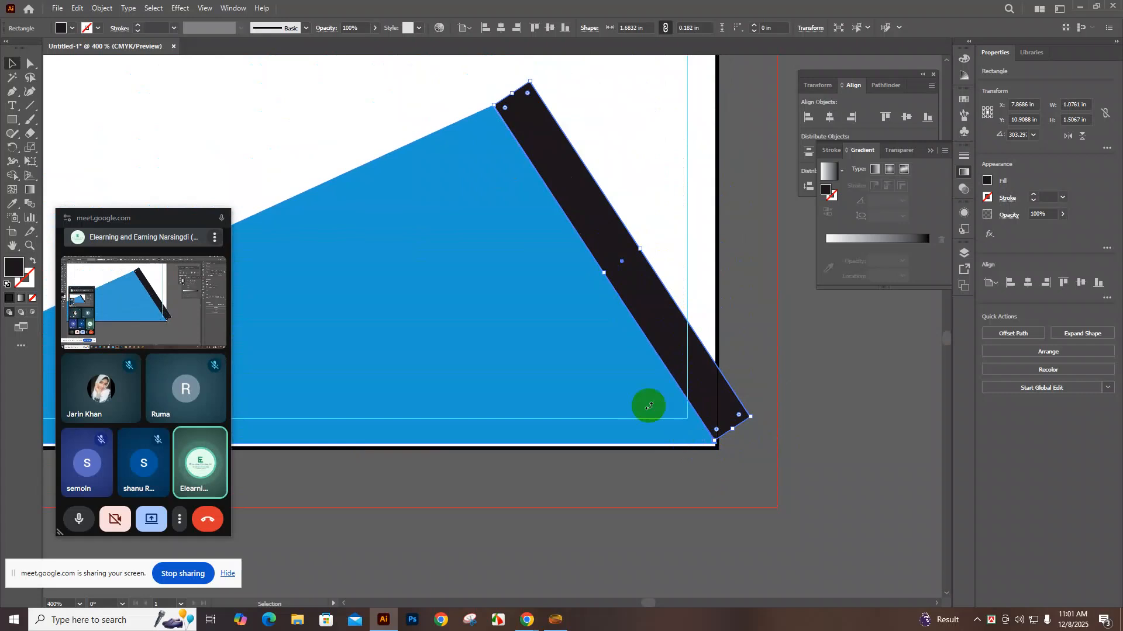
# Reshape the strip's lower end to the artboard edge, with corner points at about X 8.26, Y 11.40 in and X 8.27, Y 11.67 in
pyautogui.click(17, 74)
pyautogui.click(30, 63)
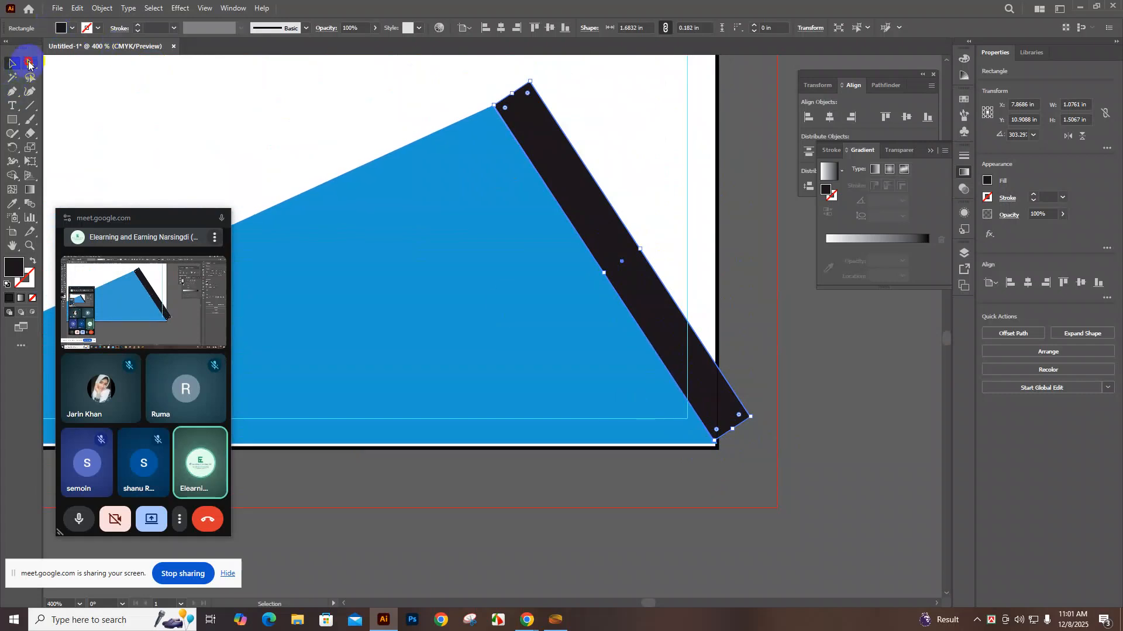
pyautogui.click(753, 414)
pyautogui.moveTo(751, 417); pyautogui.dragTo(716, 379)
pyautogui.click(713, 441)
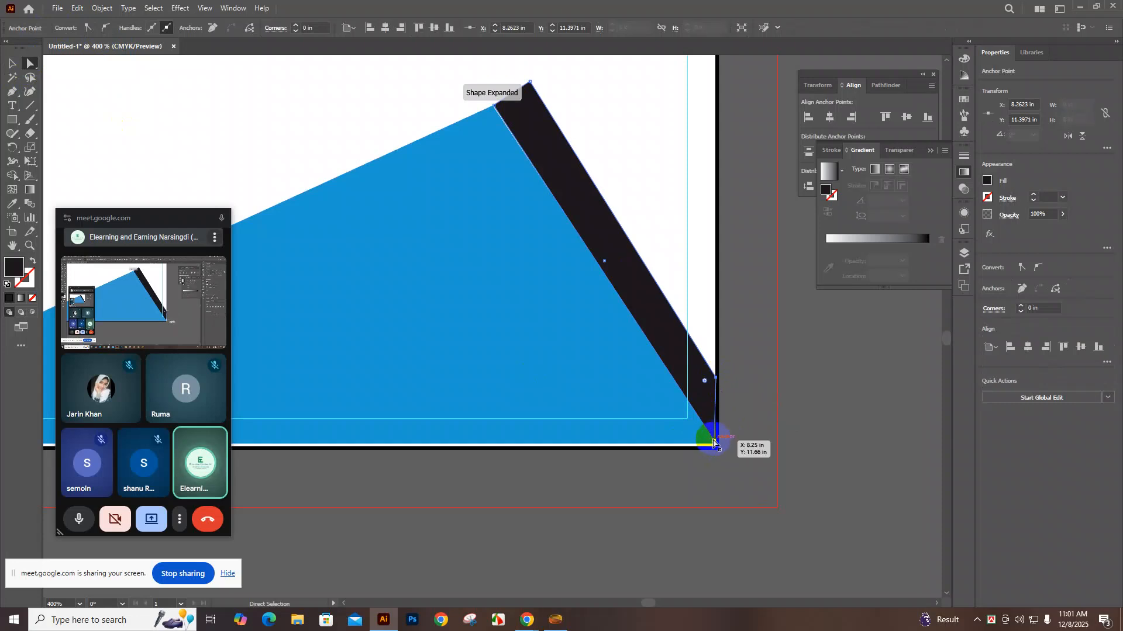
pyautogui.moveTo(714, 442); pyautogui.dragTo(718, 447)
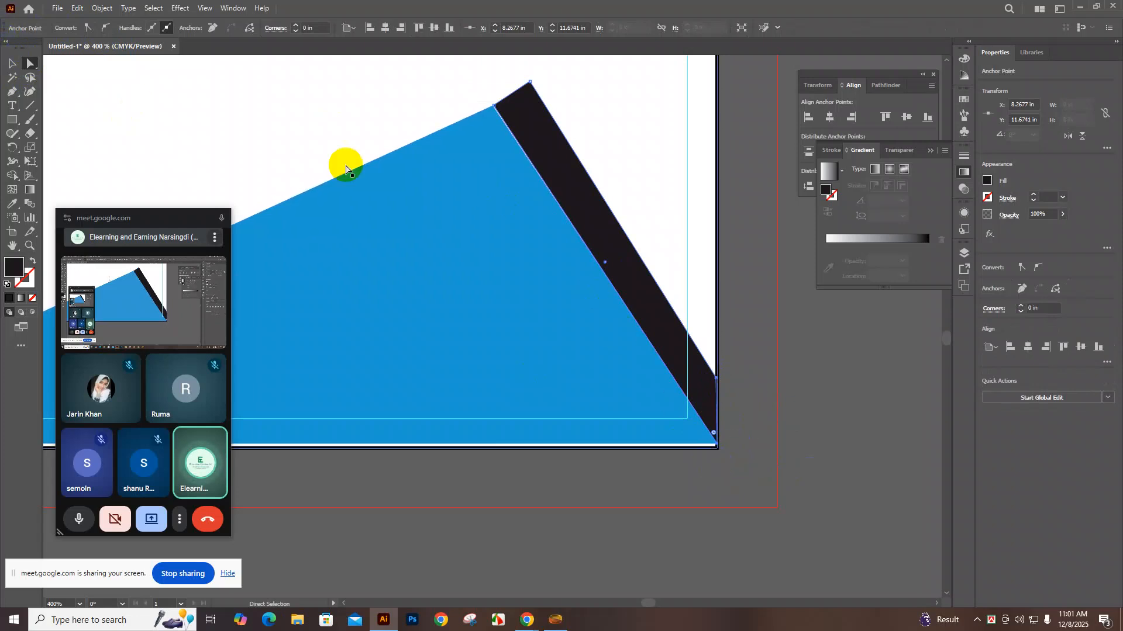
# Extend the blue triangle down to the artboard's bottom edge, making it about 1.44 in high
pyautogui.click(18, 67)
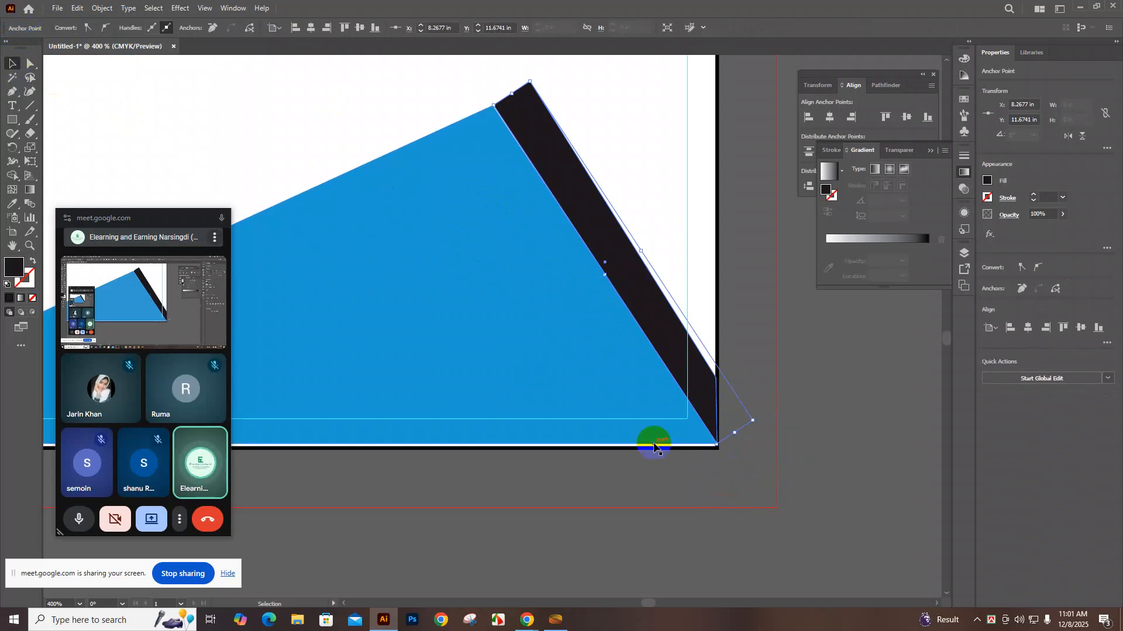
pyautogui.click(283, 209)
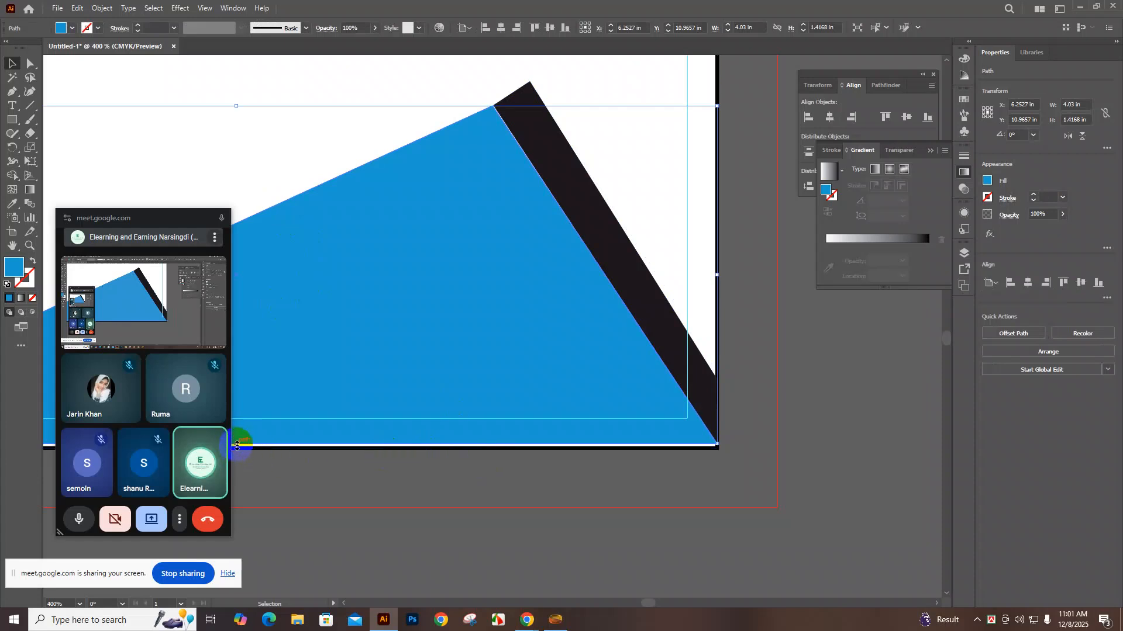
pyautogui.moveTo(164, 221); pyautogui.dragTo(986, 218)
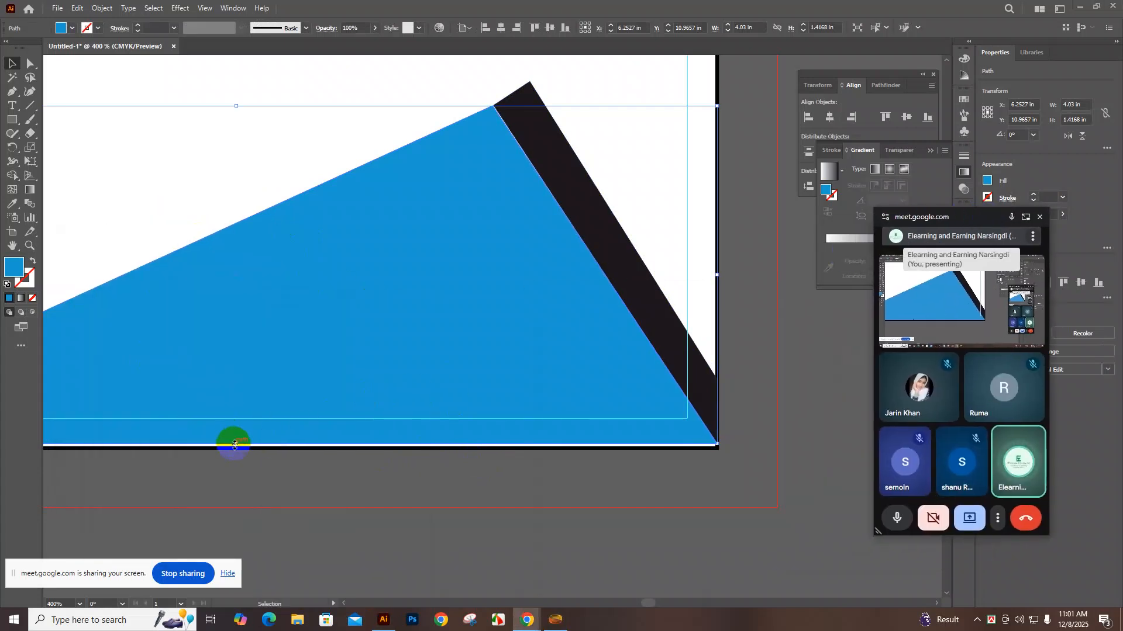
pyautogui.moveTo(234, 445); pyautogui.dragTo(238, 451)
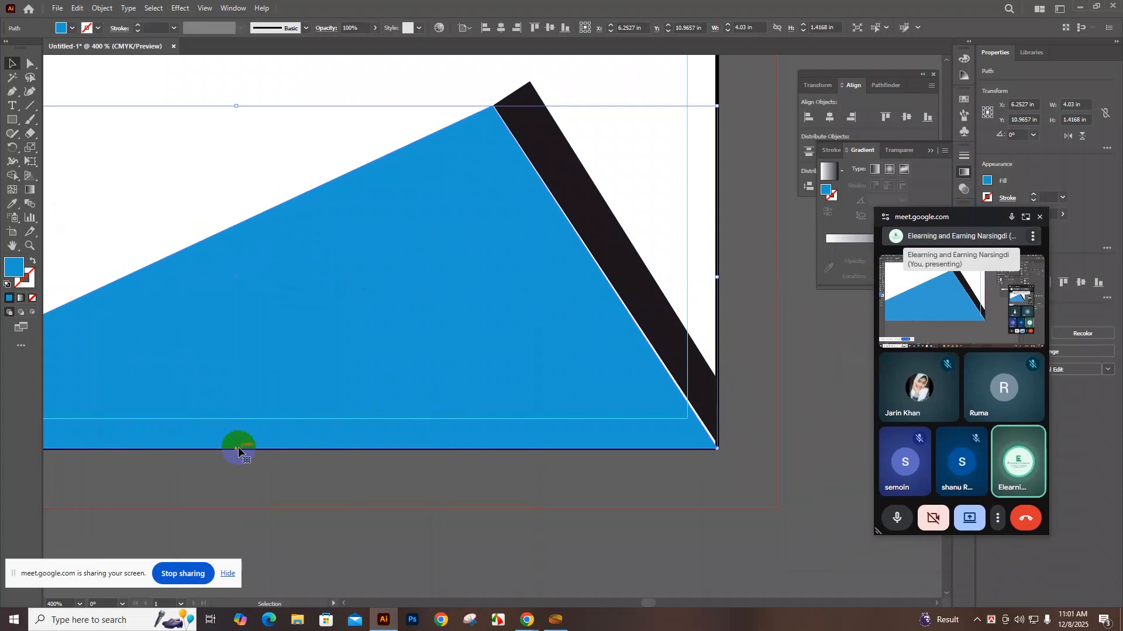
# Stretch the black strip to meet the triangle's edge and the artboard corner, about 0.95 × 1.54 in overall
pyautogui.click(628, 292)
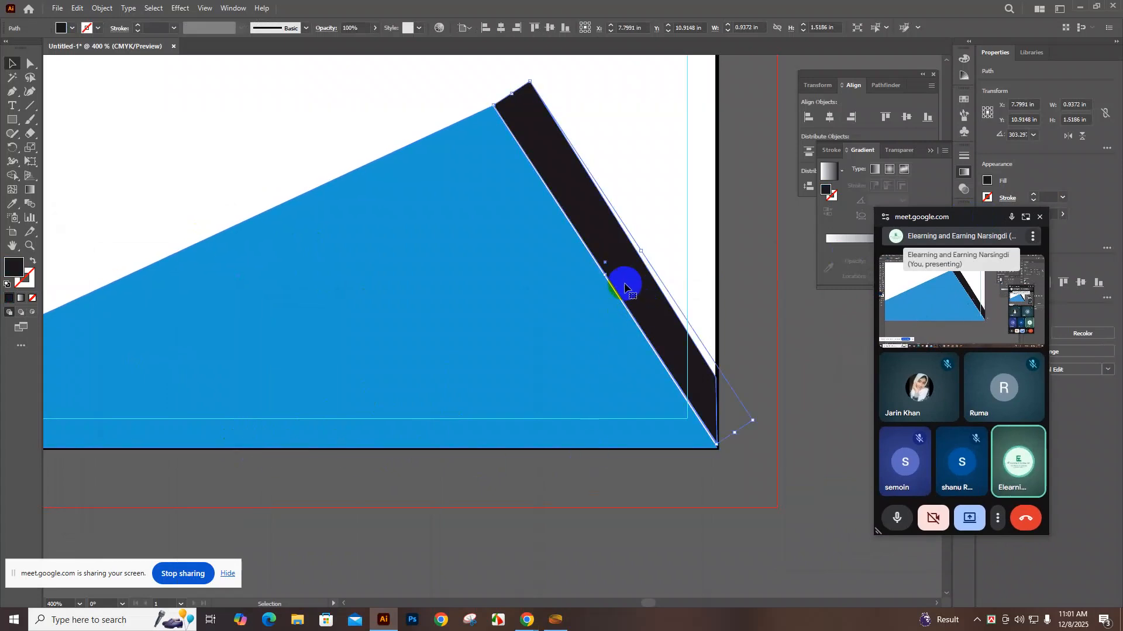
pyautogui.moveTo(604, 275); pyautogui.dragTo(602, 277)
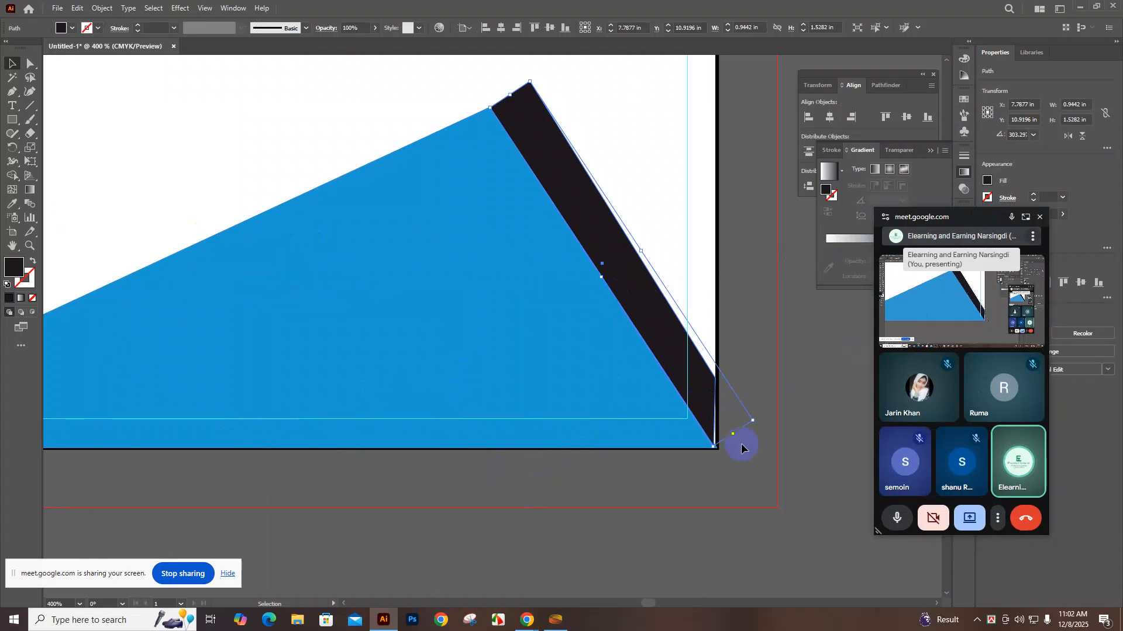
pyautogui.moveTo(733, 432); pyautogui.dragTo(737, 438)
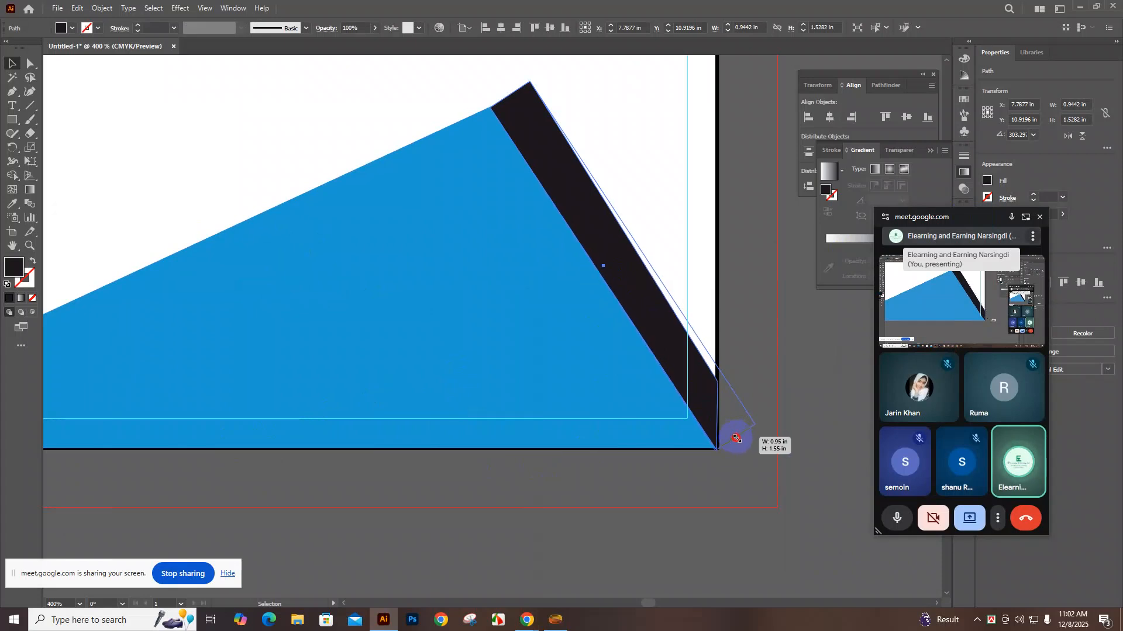
pyautogui.click(741, 483)
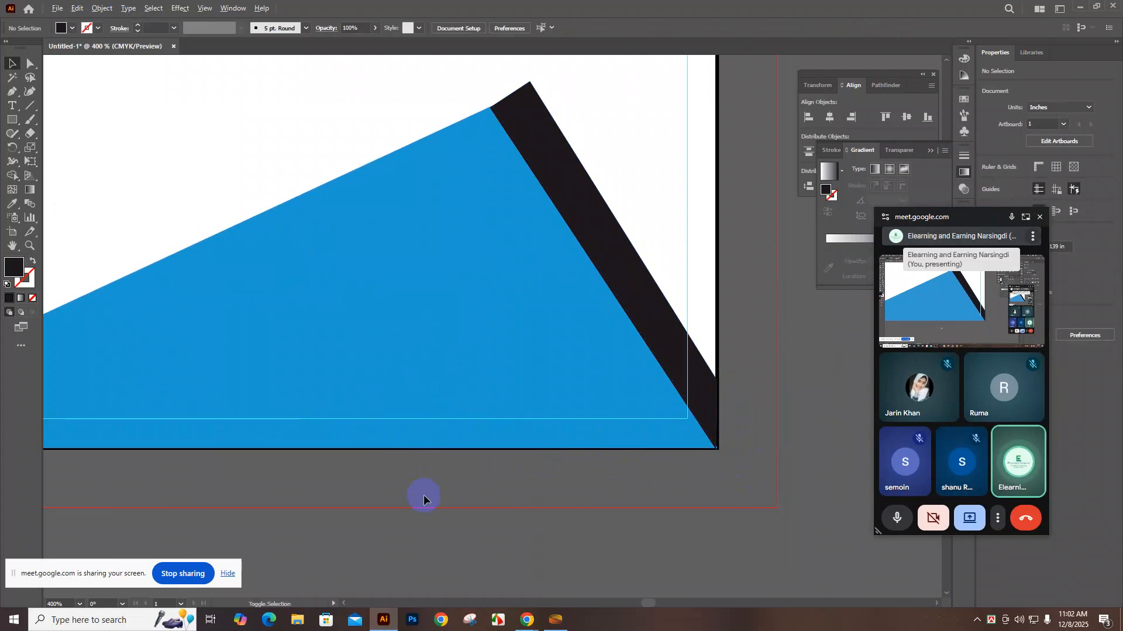
# Compare the footer with the reference and move the black strip's upper outer corner to about X 7.51, Y 10.17 in
pyautogui.keyDown('alt'); pyautogui.scroll(-1, 423, 495); pyautogui.keyUp('alt')
pyautogui.scroll(3, 424, 495)
pyautogui.scroll(1, 427, 496)
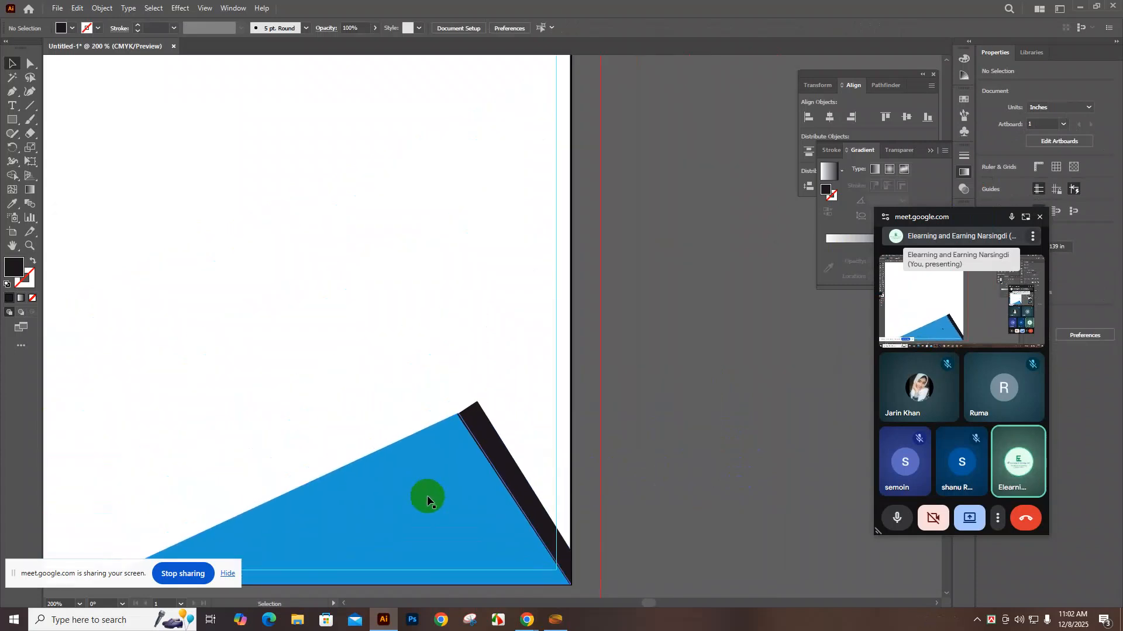
pyautogui.scroll(1, 427, 513)
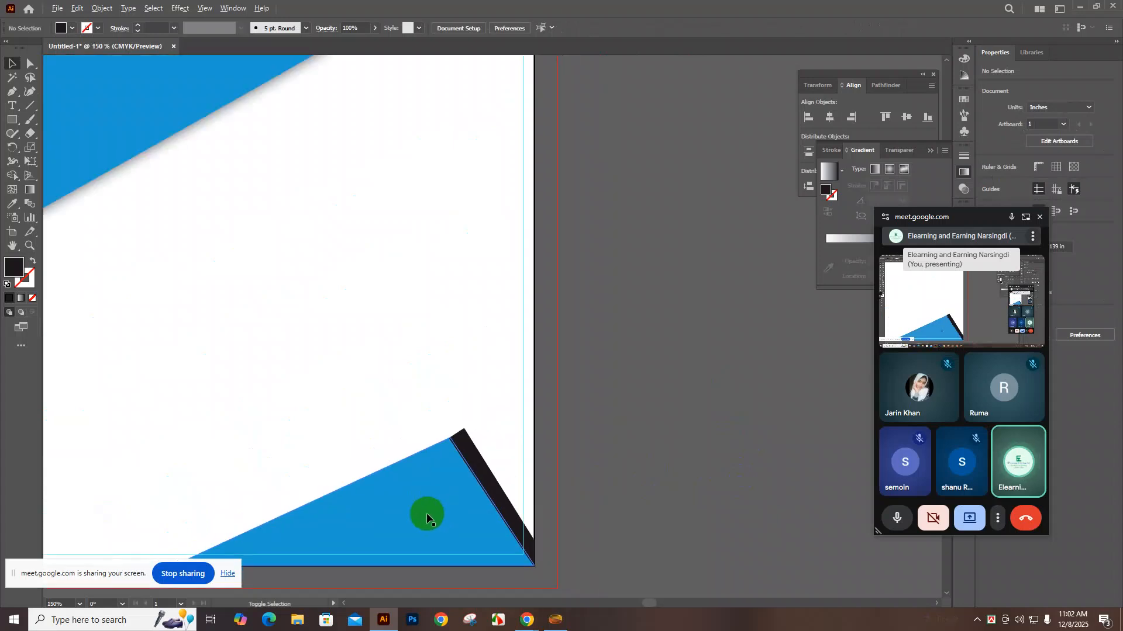
pyautogui.keyDown('alt'); pyautogui.scroll(-3, 427, 514); pyautogui.keyUp('alt')
pyautogui.moveTo(654, 603); pyautogui.dragTo(639, 604)
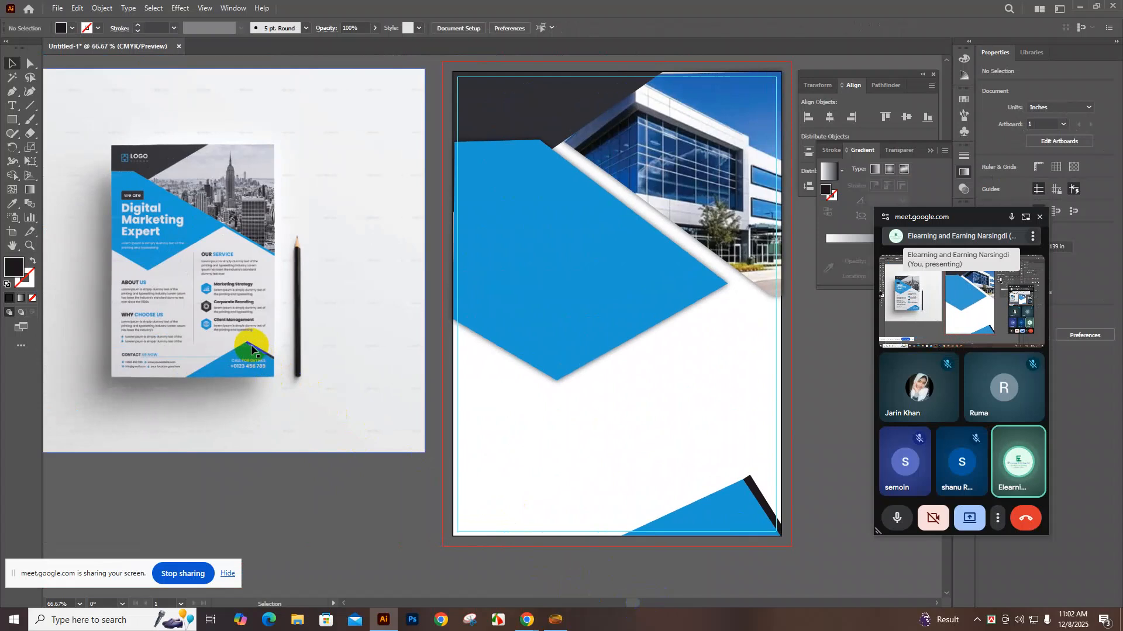
pyautogui.click(742, 485)
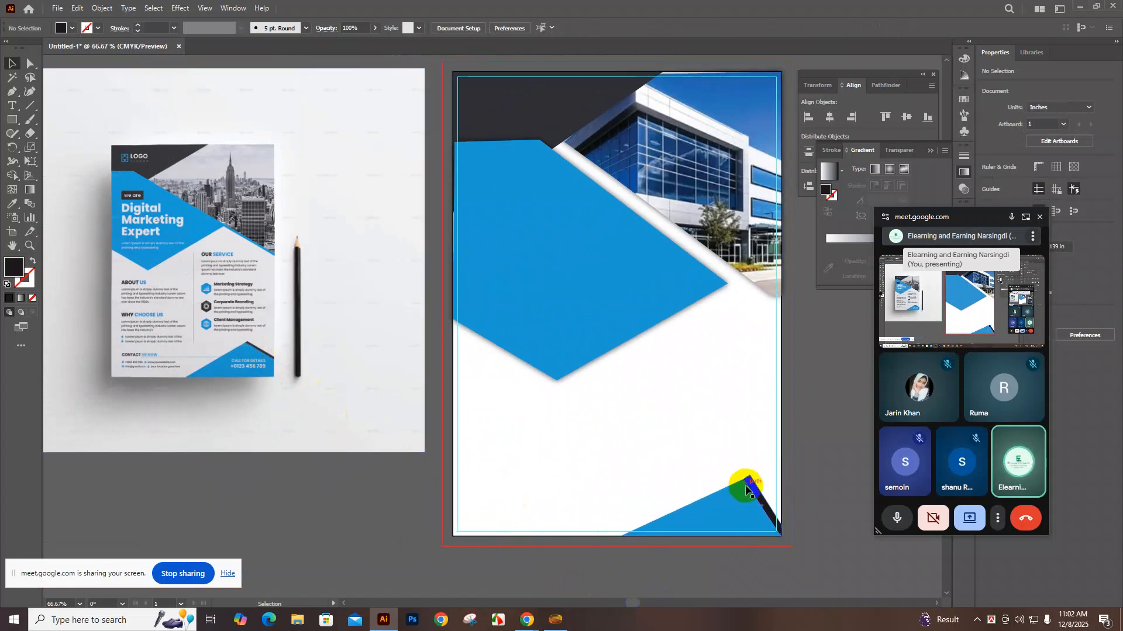
pyautogui.scroll(4, 746, 485)
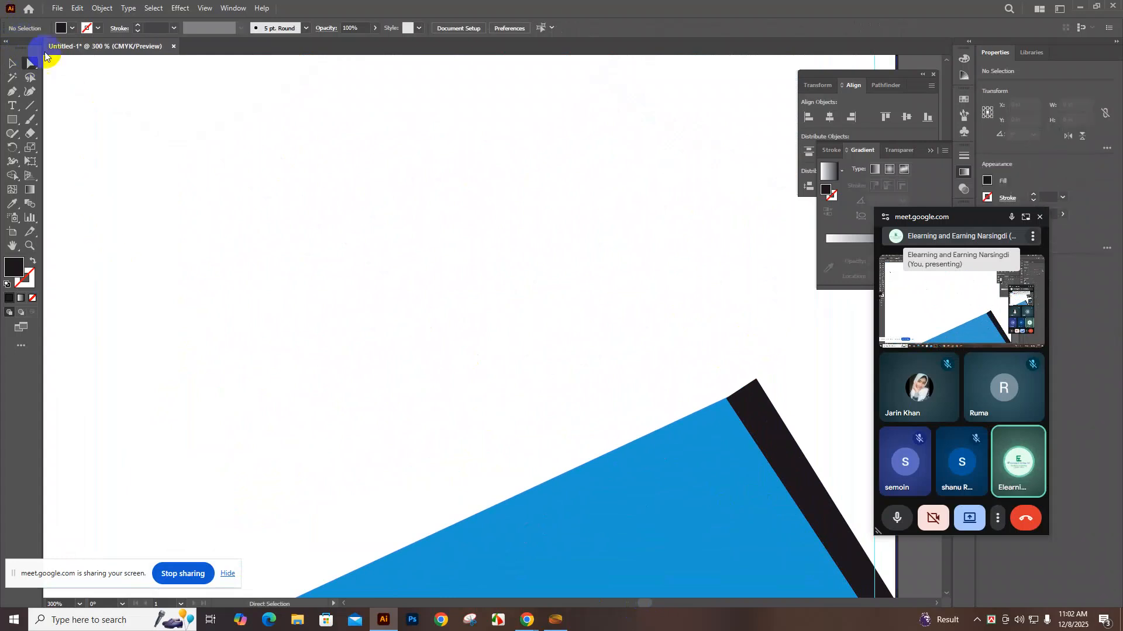
pyautogui.click(758, 390)
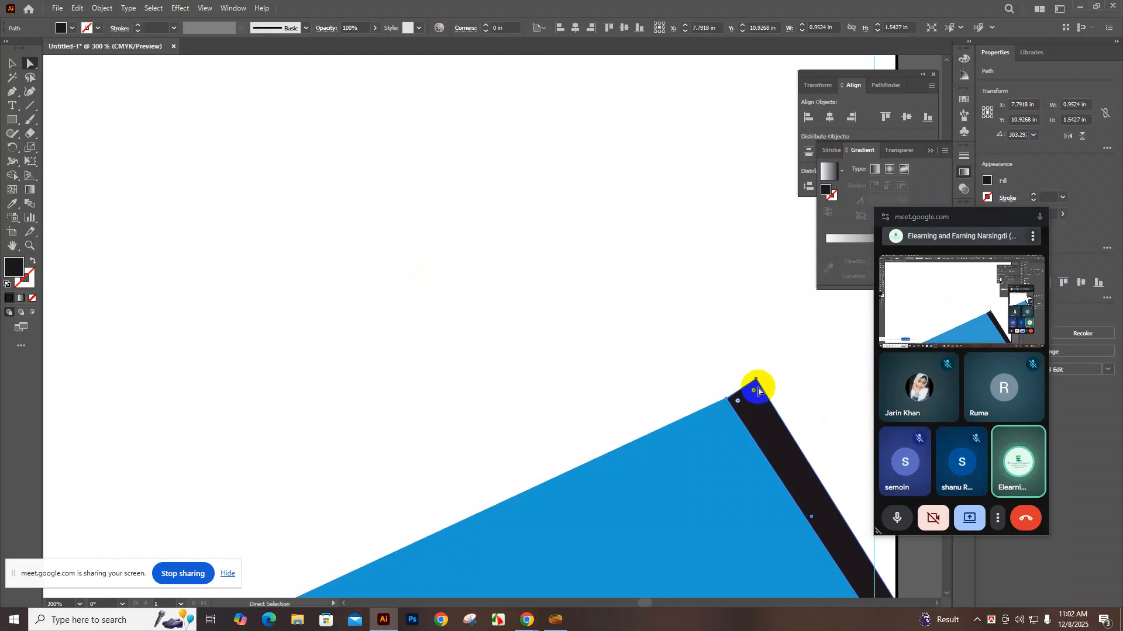
pyautogui.moveTo(756, 383); pyautogui.dragTo(761, 383)
pyautogui.scroll(-5, 784, 464)
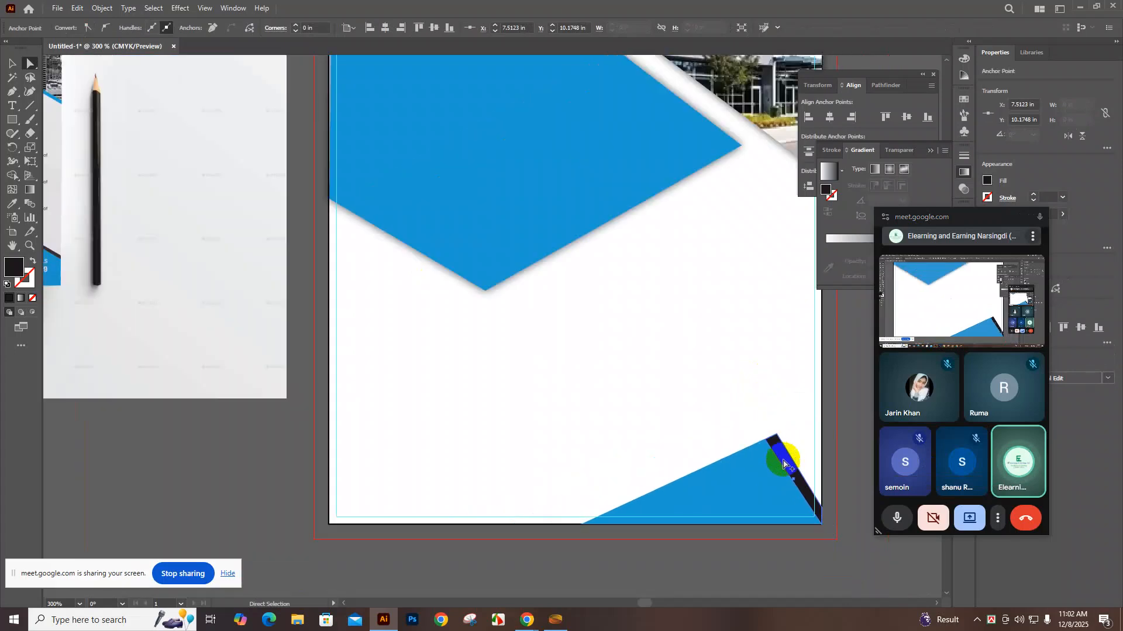
pyautogui.click(733, 551)
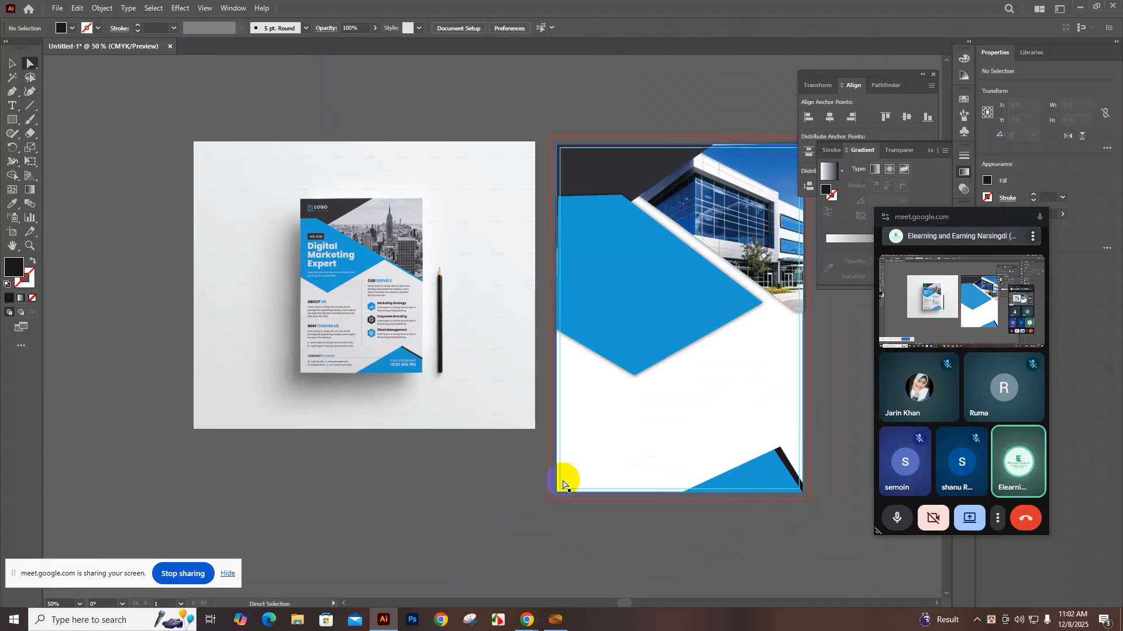
# Group the blue triangle with the black strip and select the strip within the group
pyautogui.click(766, 470)
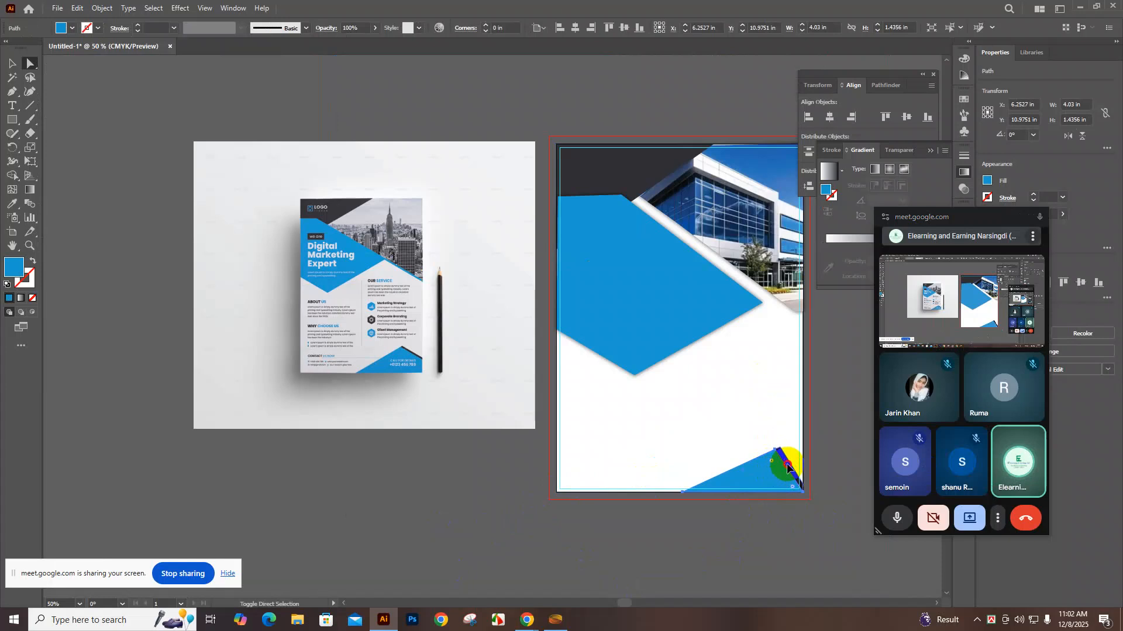
pyautogui.keyDown('shift'); pyautogui.click(788, 468); pyautogui.keyUp('shift')
pyautogui.press('ctrl')
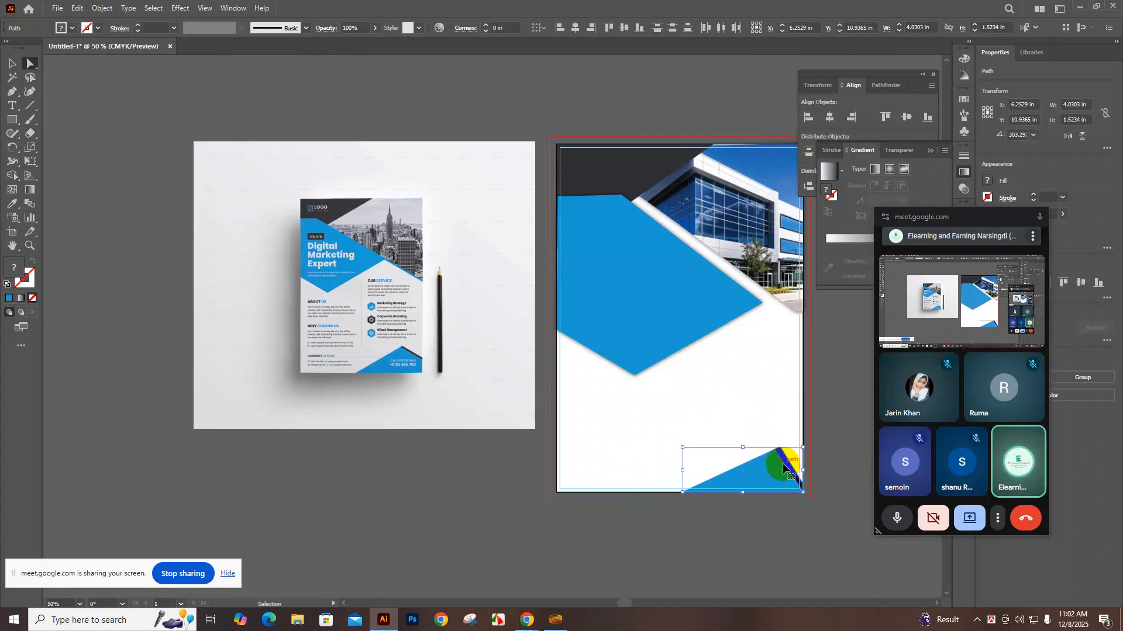
pyautogui.hotkey('ctrl', 'g')
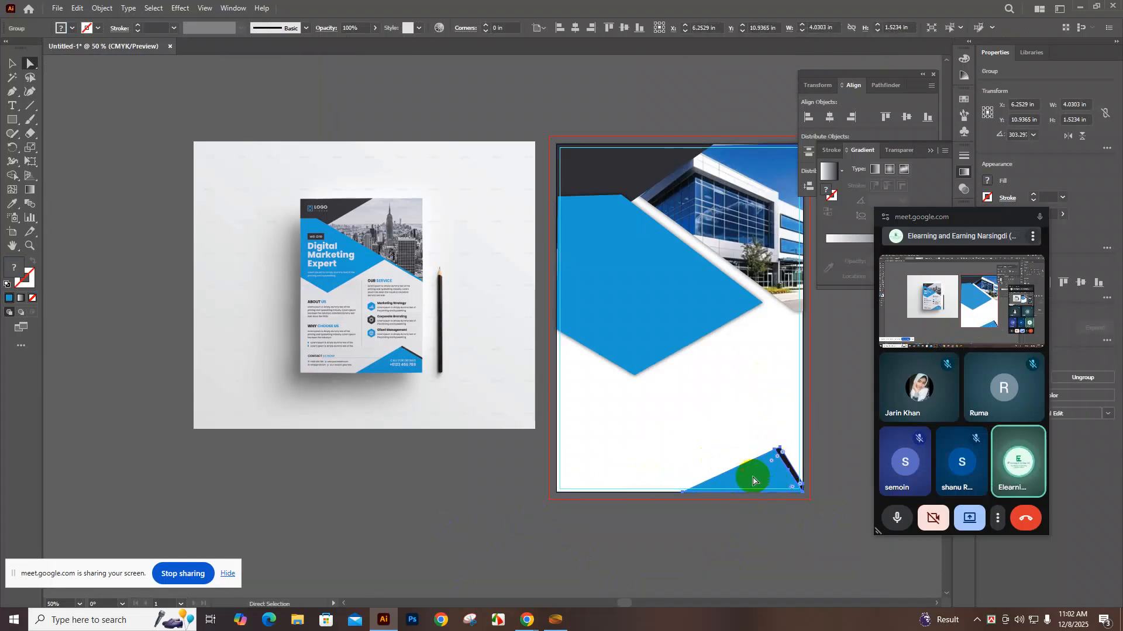
pyautogui.click(763, 465)
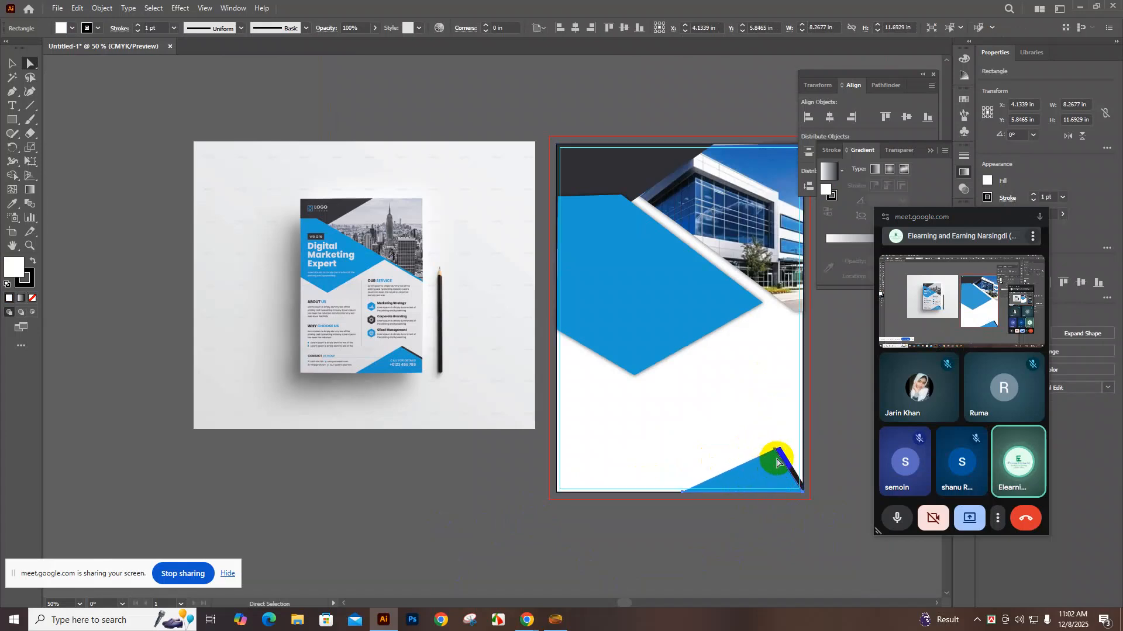
pyautogui.moveTo(787, 466); pyautogui.dragTo(811, 487)
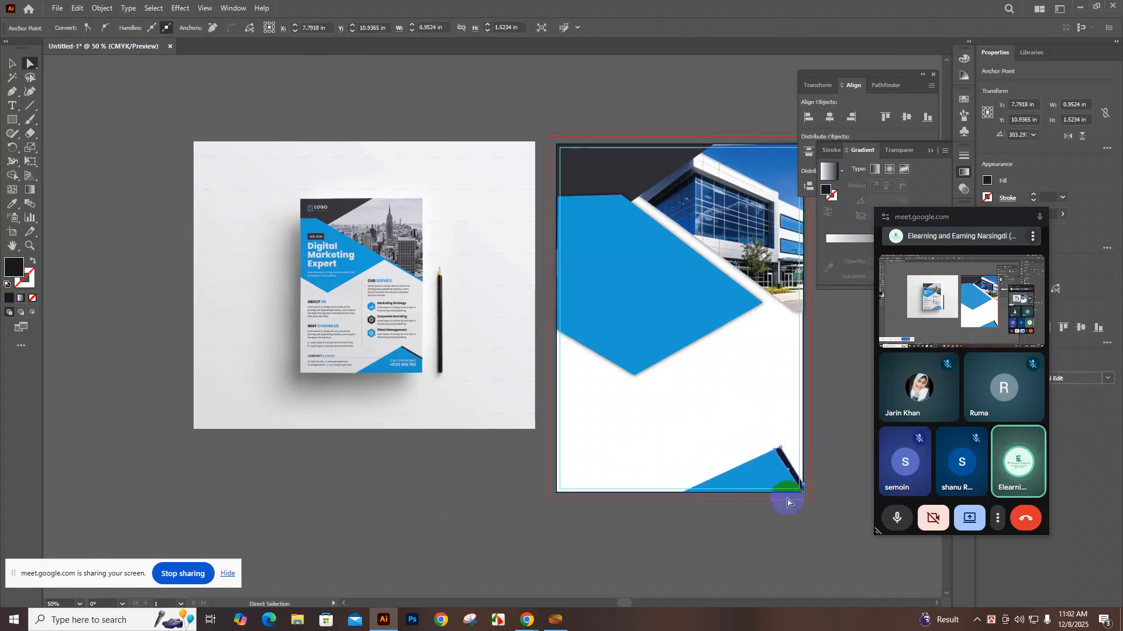
# Apply an Outer Glow to the blue footer triangle in black Multiply mode with 90% opacity and 0.0694 in blur
pyautogui.click(765, 466)
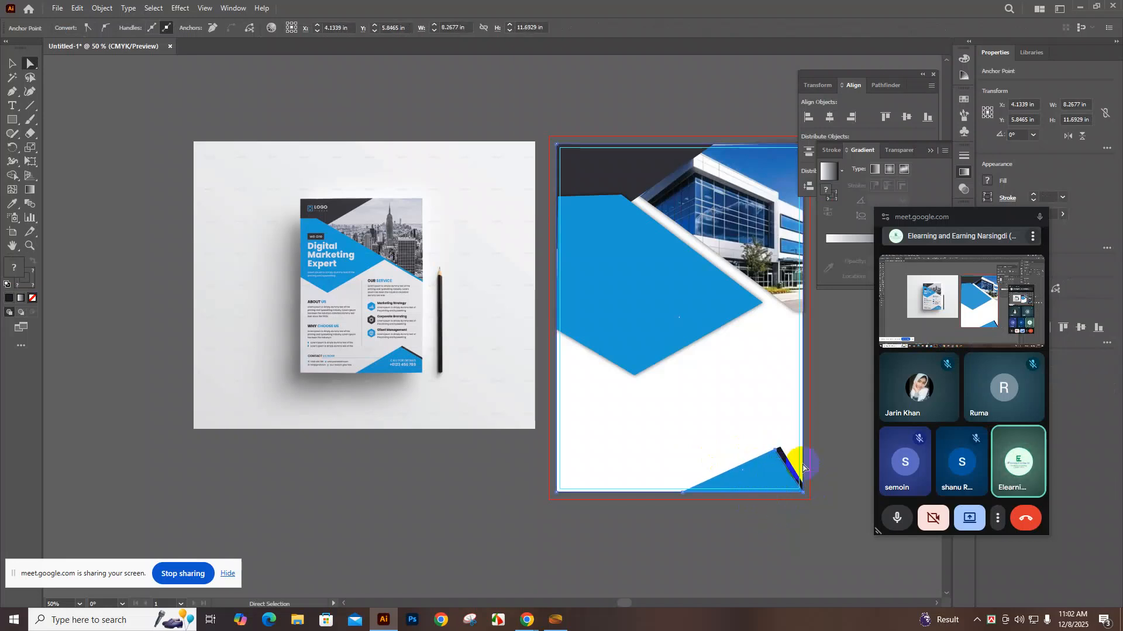
pyautogui.click(189, 8)
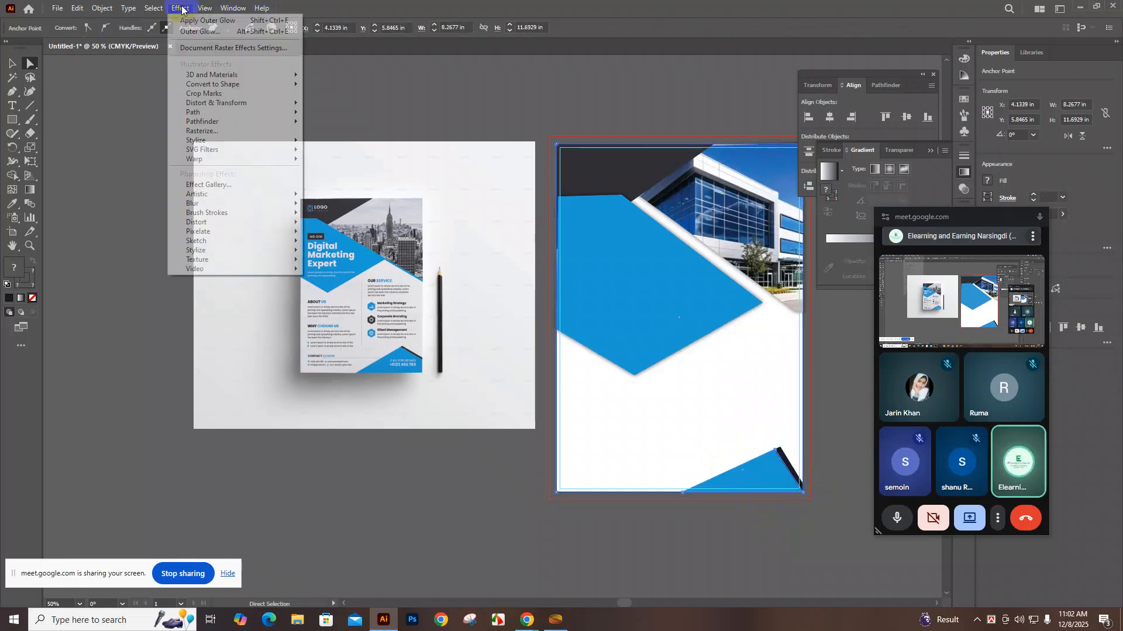
pyautogui.click(180, 8)
pyautogui.click(180, 8)
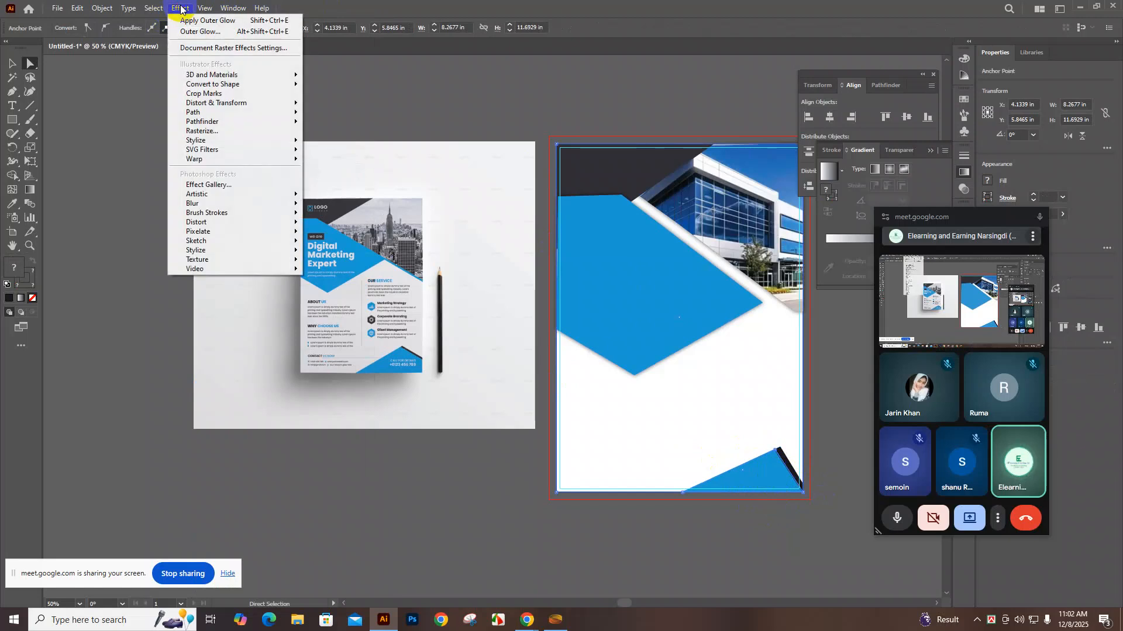
pyautogui.moveTo(225, 142)
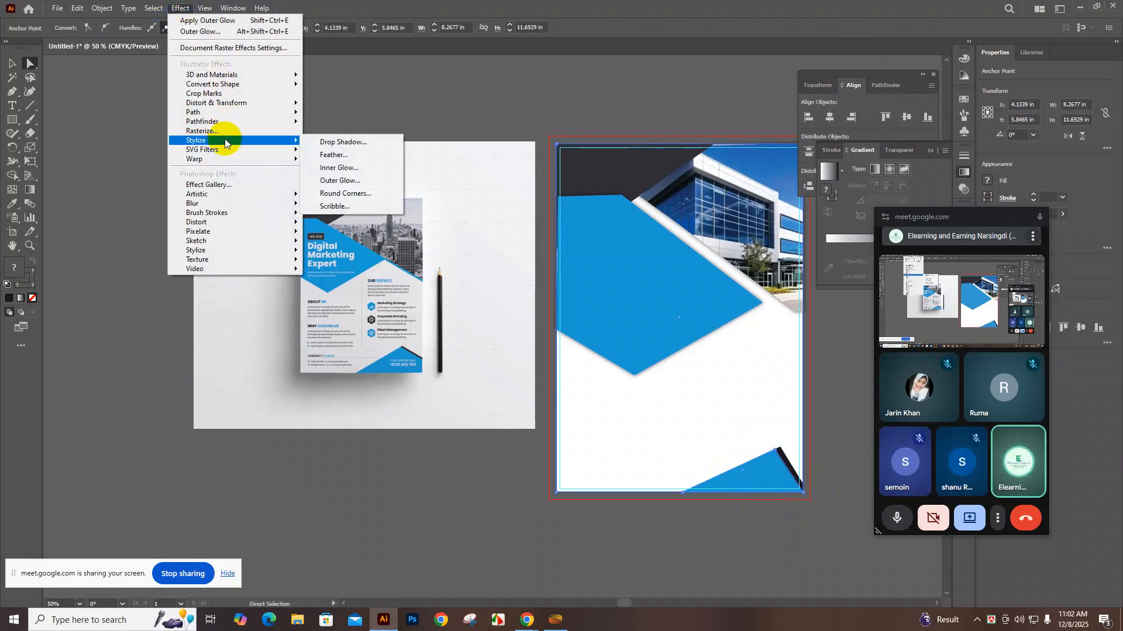
pyautogui.click(353, 180)
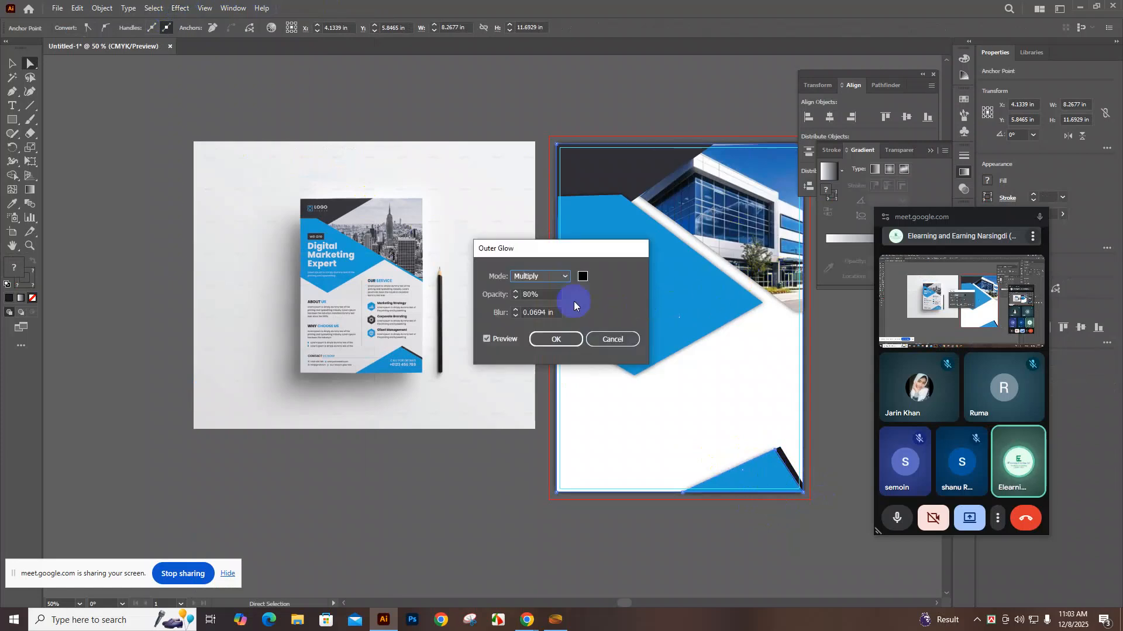
pyautogui.click(533, 302)
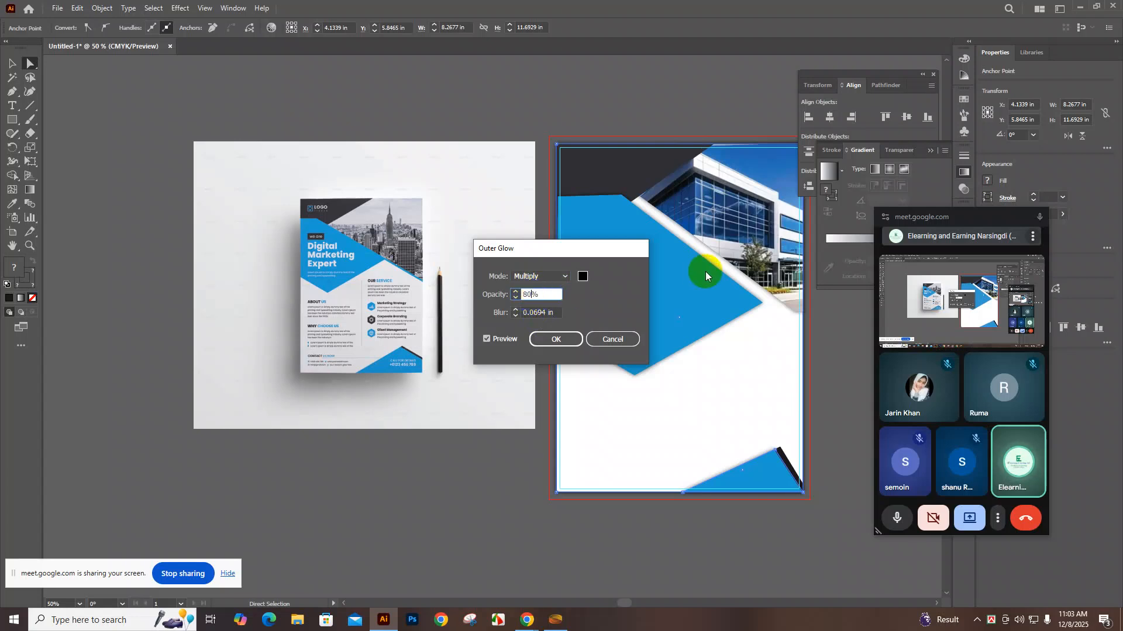
pyautogui.press('BackSpace')
pyautogui.press('BackSpace')
pyautogui.write('90')
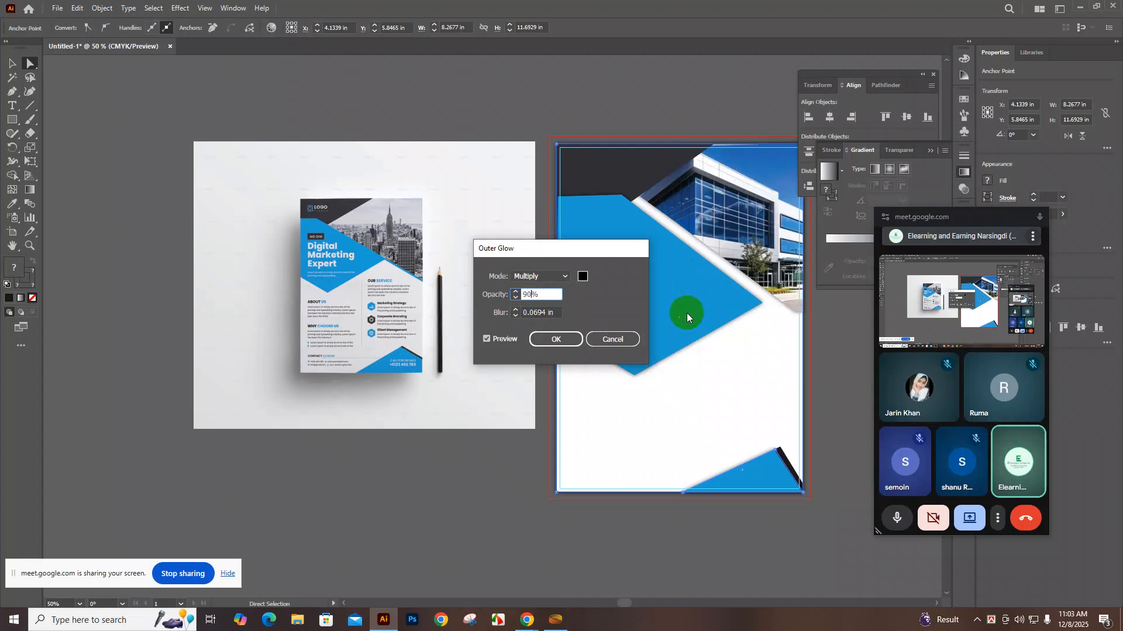
pyautogui.click(562, 339)
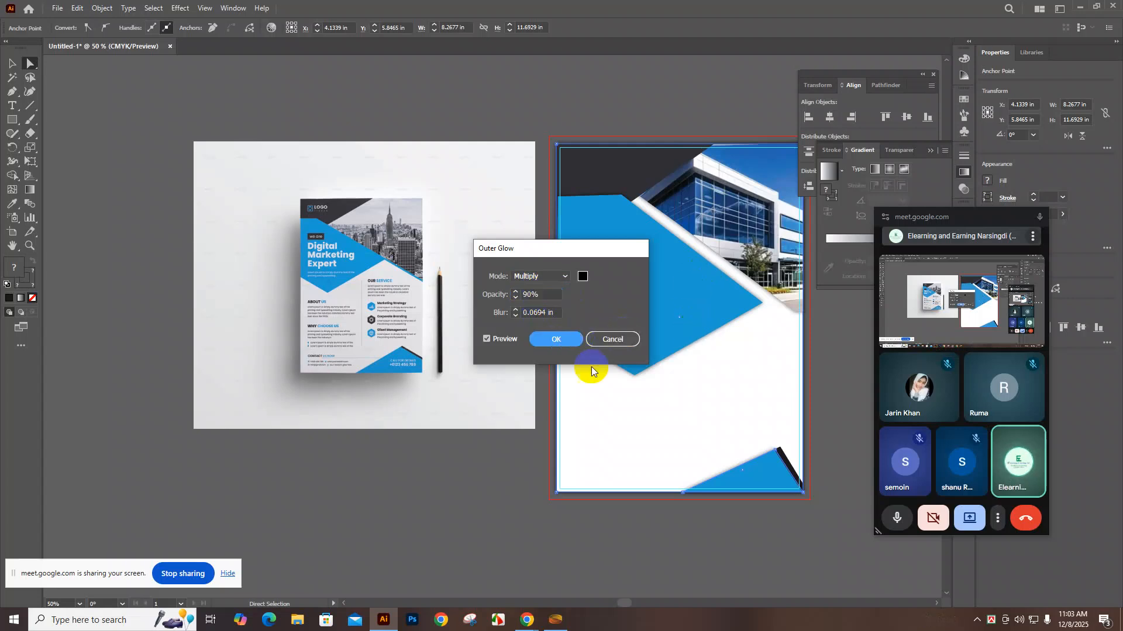
pyautogui.click(729, 553)
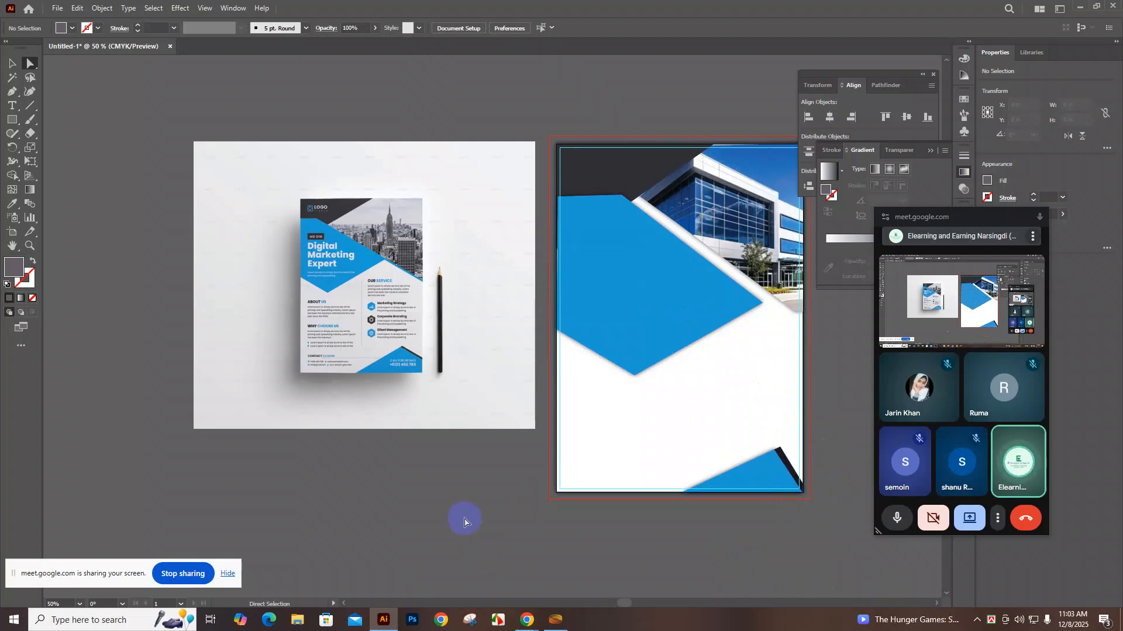
# Switch to Chrome and open the Corporate Flyer Design template's item page from the GraphicRiver flyer design listing
pyautogui.click(331, 340)
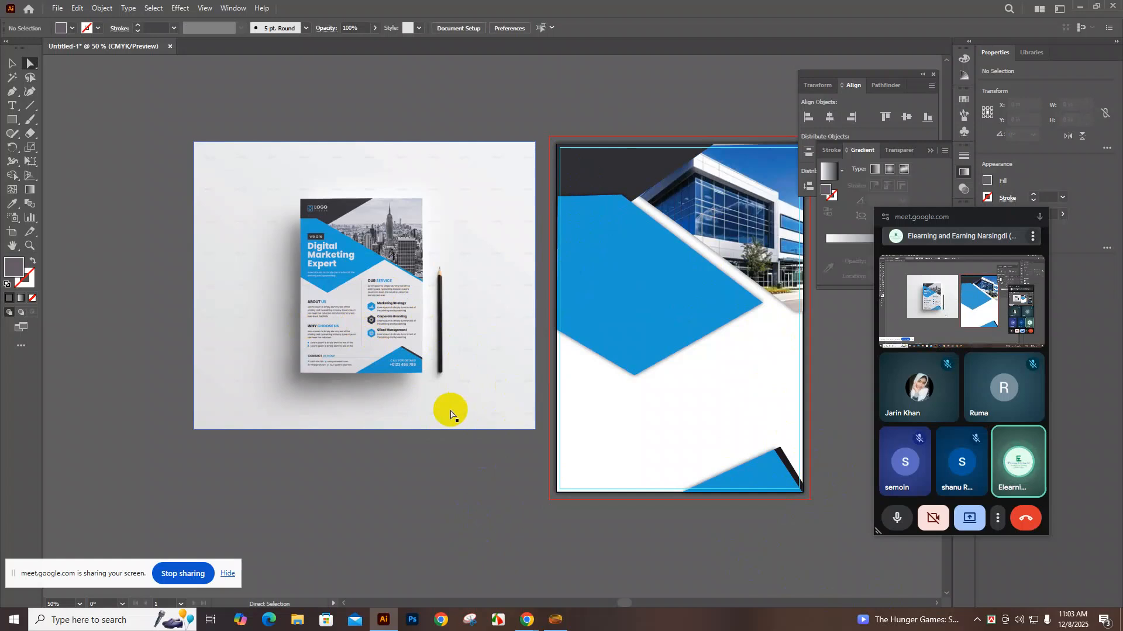
pyautogui.click(10, 107)
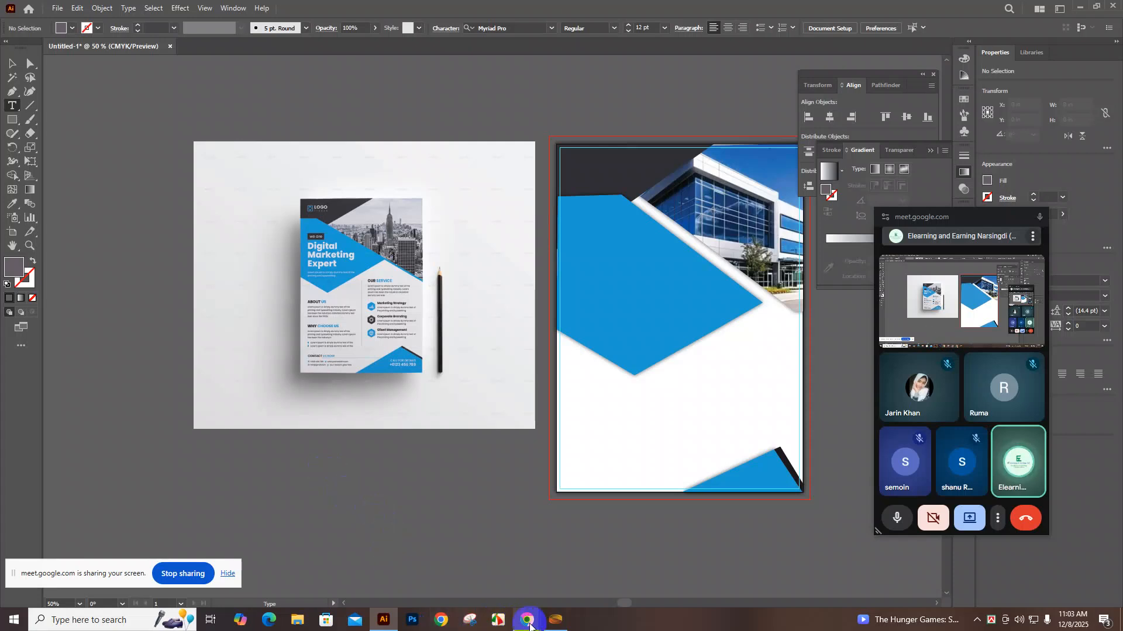
pyautogui.moveTo(526, 626)
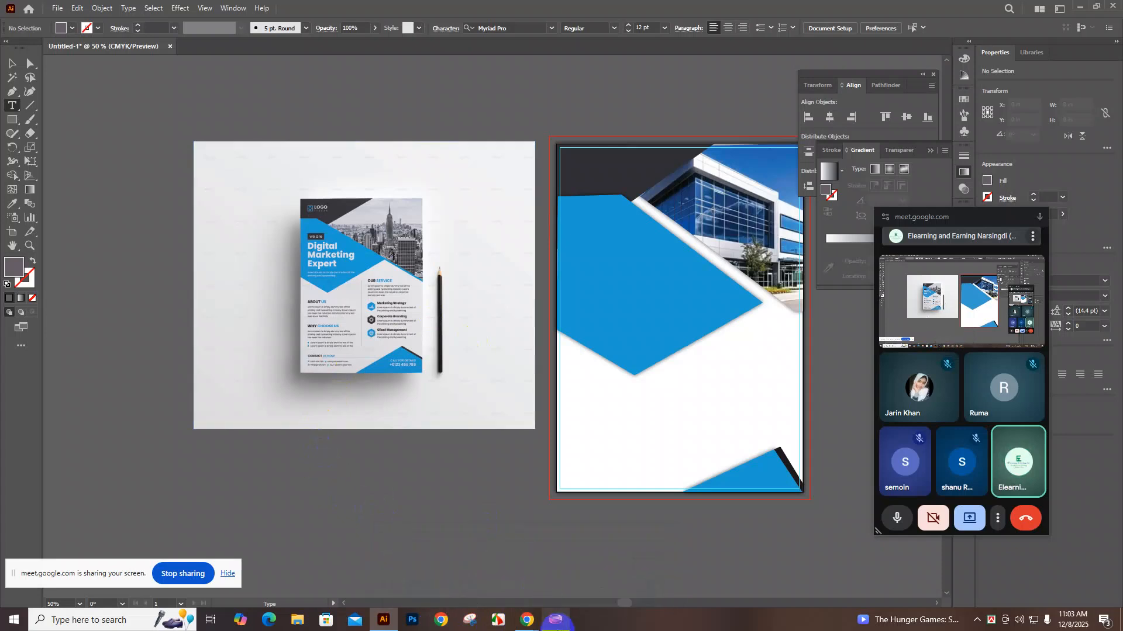
pyautogui.click(448, 578)
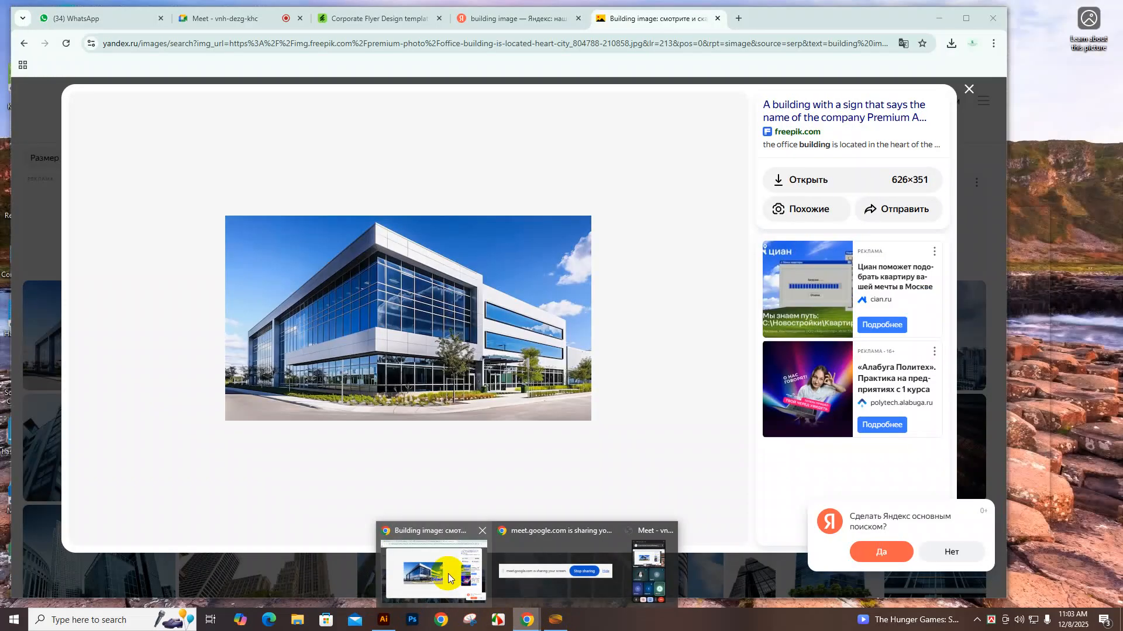
pyautogui.click(354, 19)
pyautogui.scroll(-2, 420, 452)
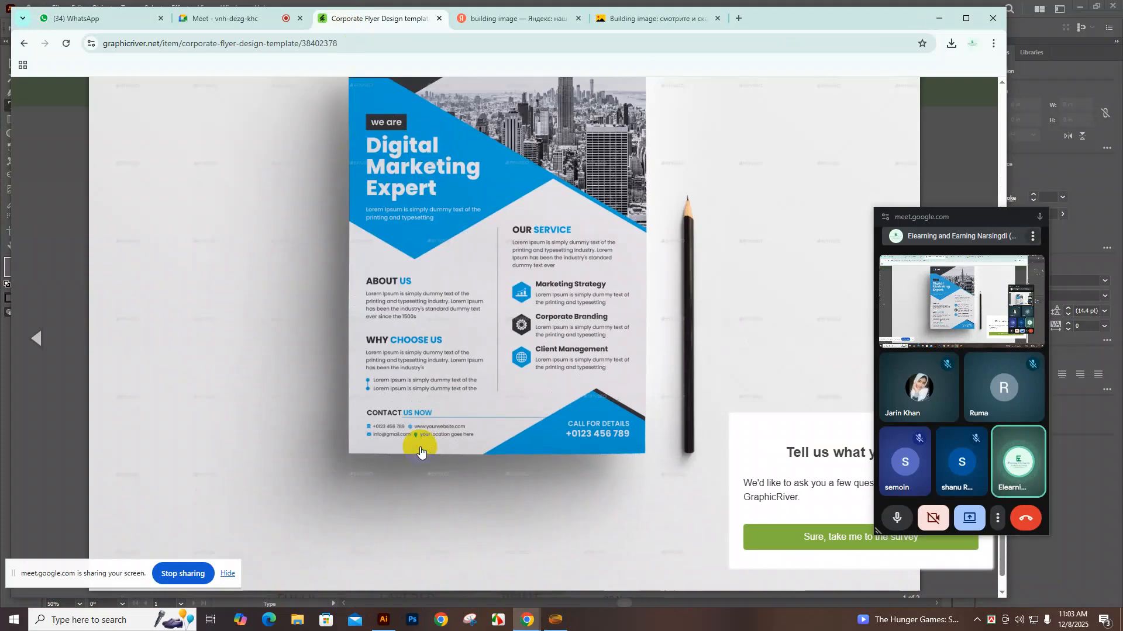
pyautogui.click(24, 43)
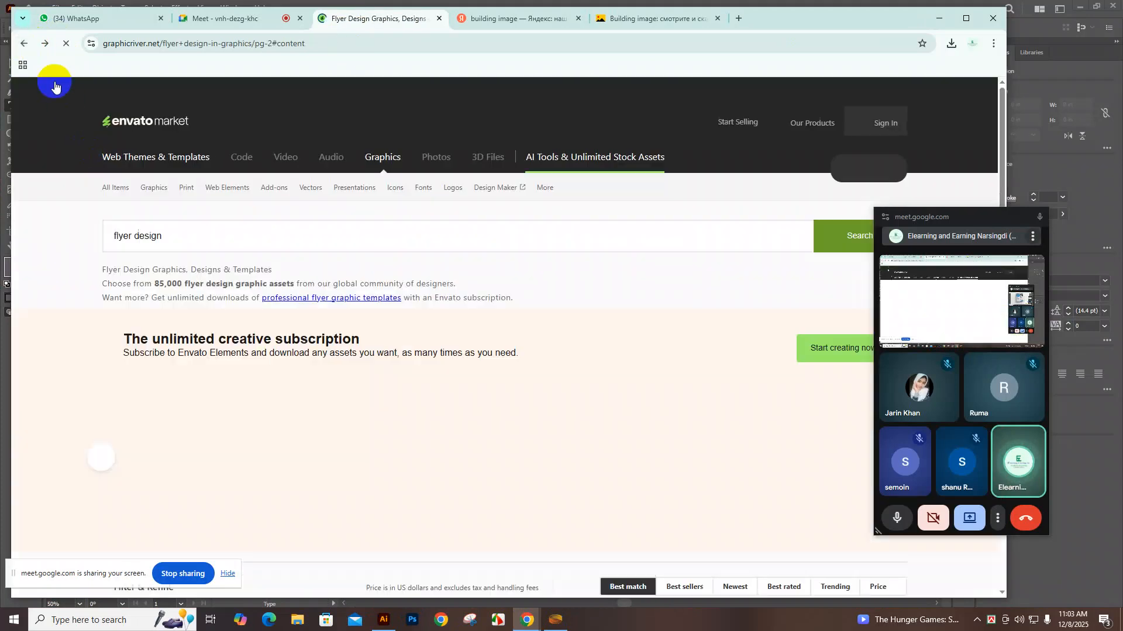
pyautogui.scroll(-1, 413, 388)
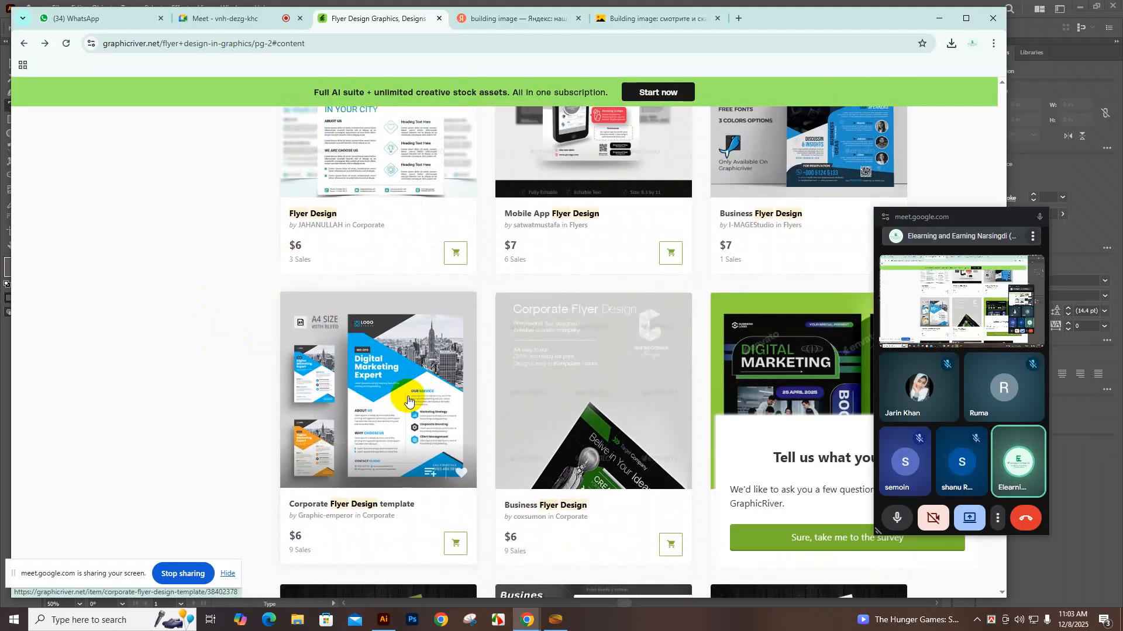
pyautogui.click(408, 400)
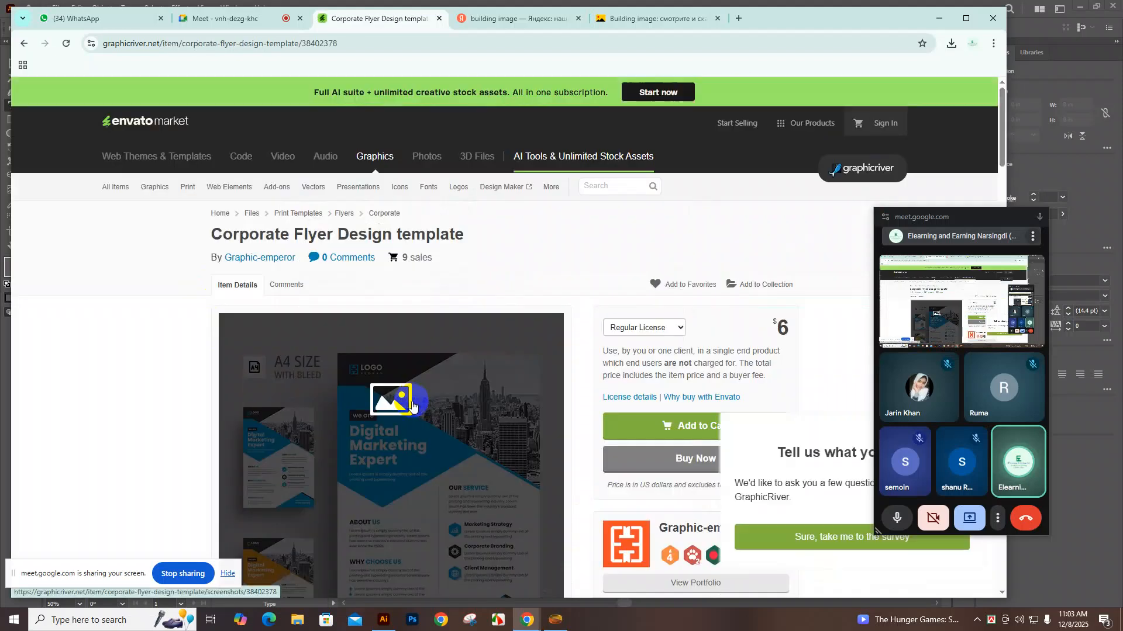
# Examine the template's description for its features, included files and font used
pyautogui.scroll(-6, 429, 448)
pyautogui.scroll(-15, 429, 448)
pyautogui.scroll(2, 181, 349)
pyautogui.scroll(-2, 181, 350)
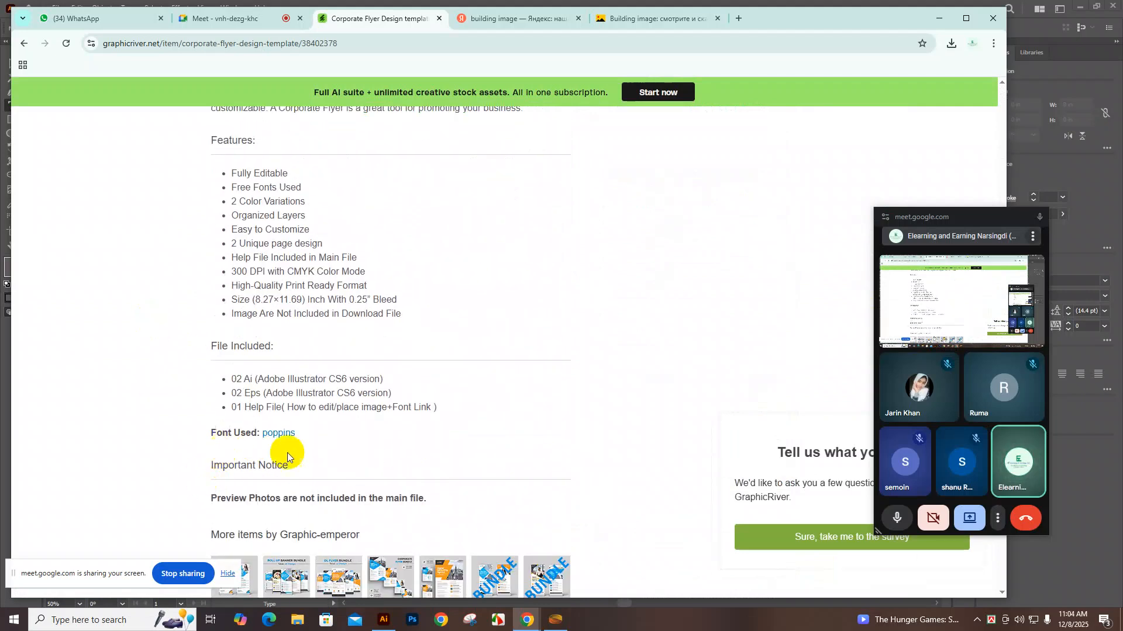
pyautogui.scroll(1, 280, 448)
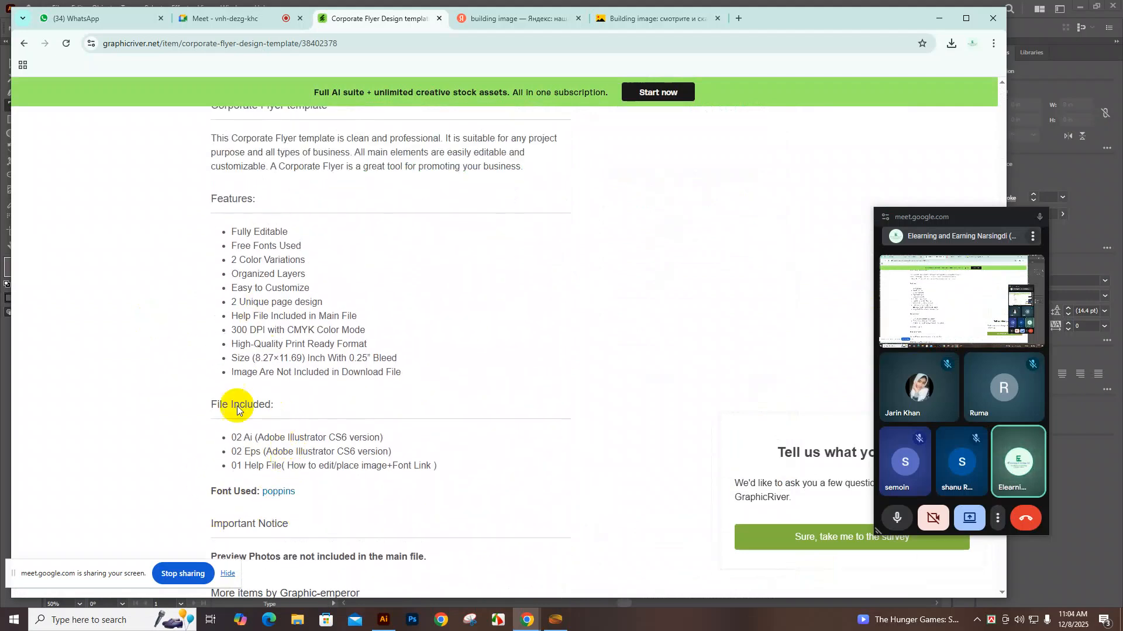
pyautogui.scroll(-1, 237, 406)
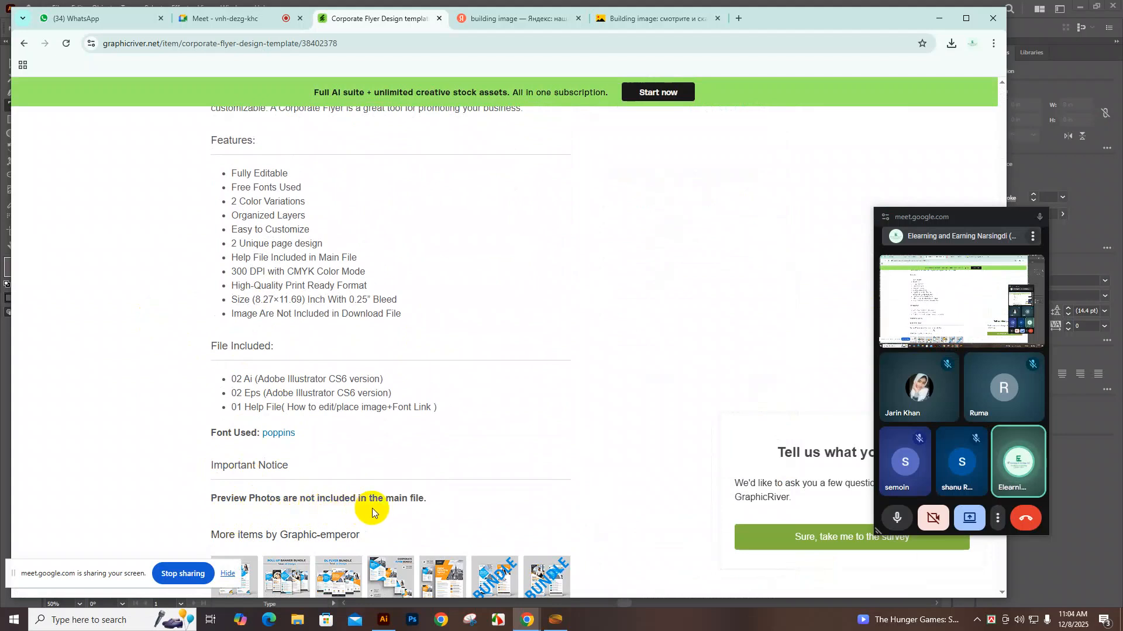
pyautogui.scroll(-3, 457, 513)
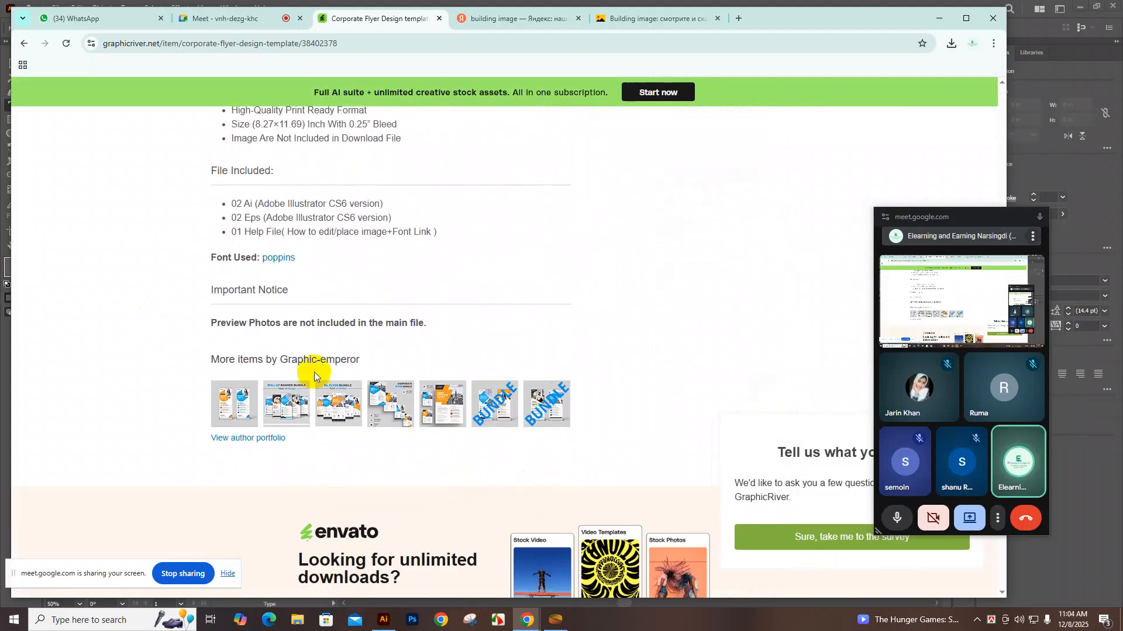
pyautogui.scroll(4, 322, 374)
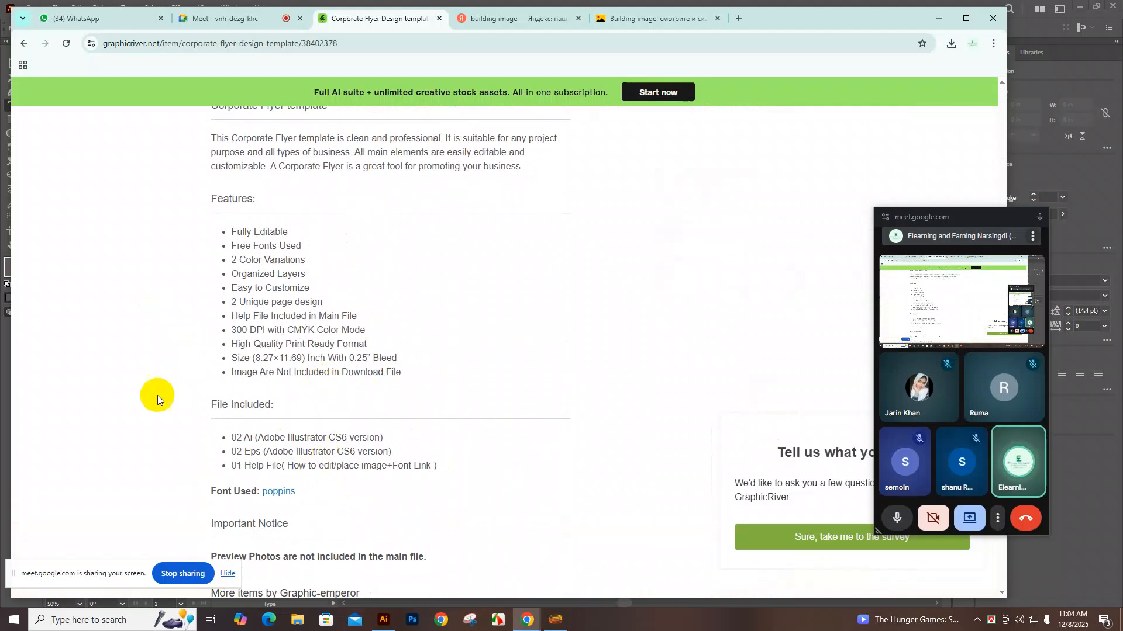
# Switch back to Illustrator and create an empty text frame about 4.47 × 0.94 in below the reference image, with 36 pt text
pyautogui.click(384, 620)
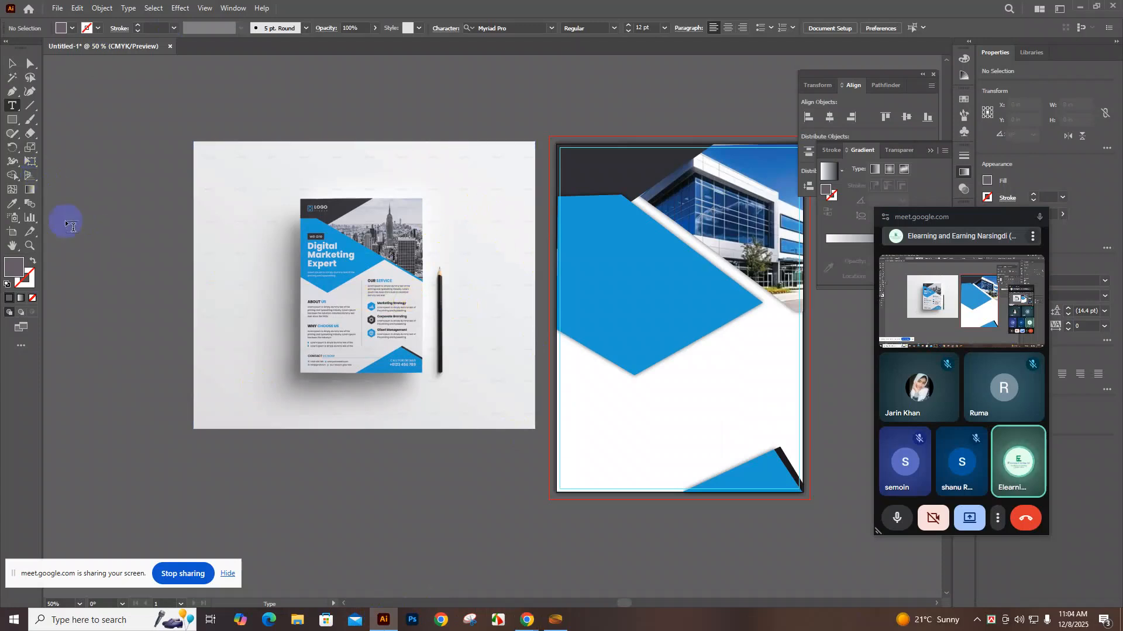
pyautogui.moveTo(225, 461); pyautogui.dragTo(357, 485)
pyautogui.press('BackSpace')
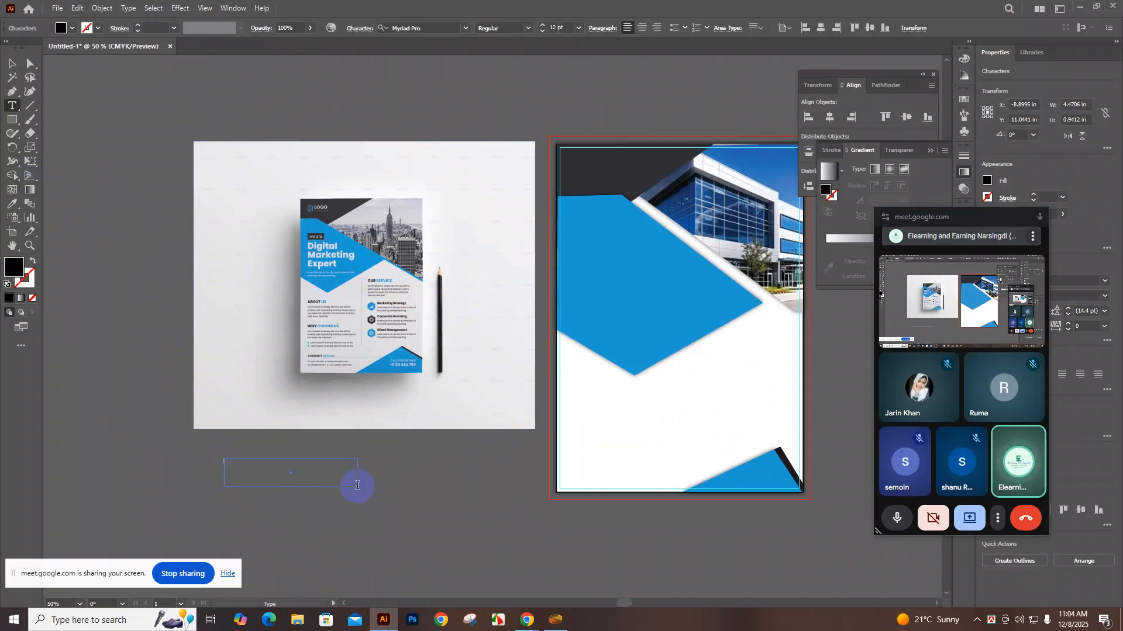
pyautogui.click(579, 28)
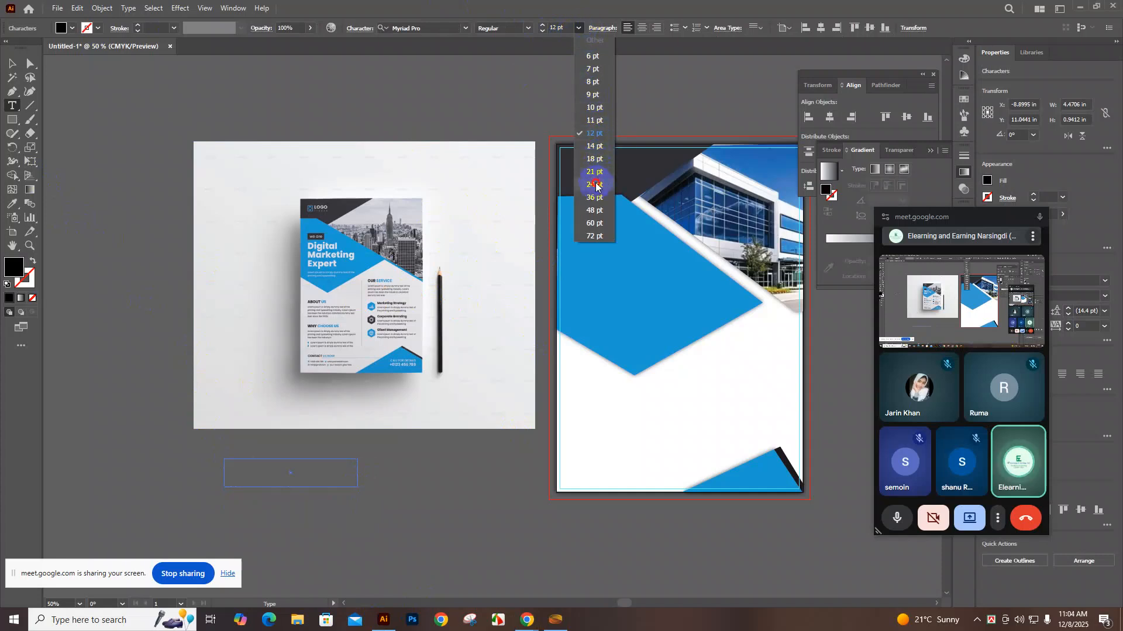
pyautogui.click(595, 184)
pyautogui.click(578, 28)
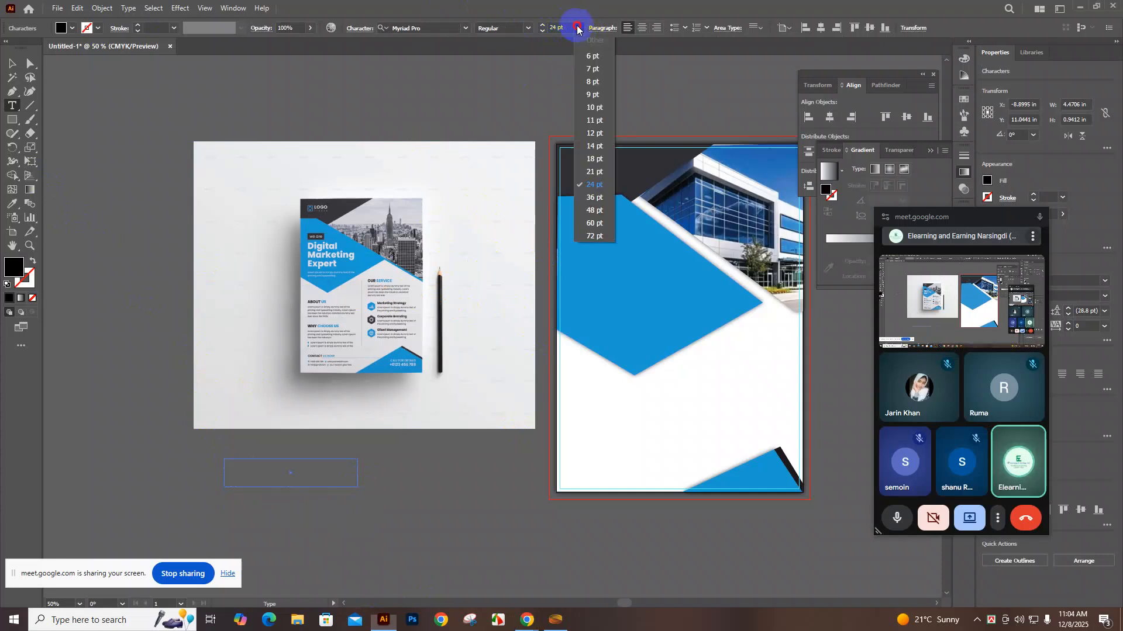
pyautogui.click(598, 200)
pyautogui.click(261, 476)
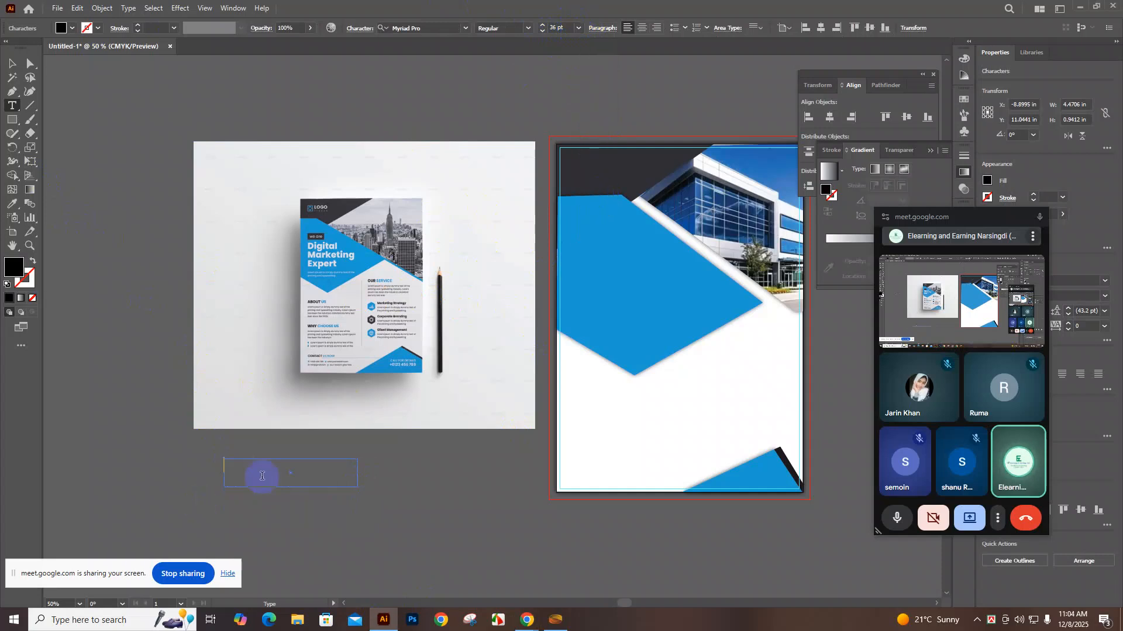
# Enter "Digital MArketing Expert" in the text frame and widen the frame to about 5.67 in
pyautogui.write('Digital')
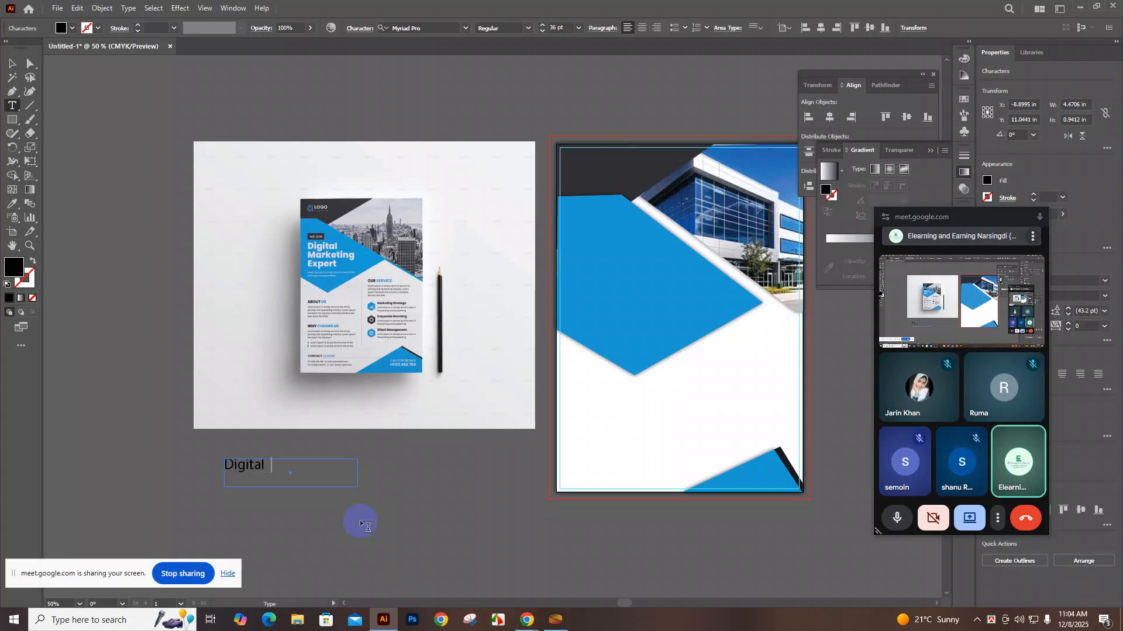
pyautogui.write('  MArketing Exp')
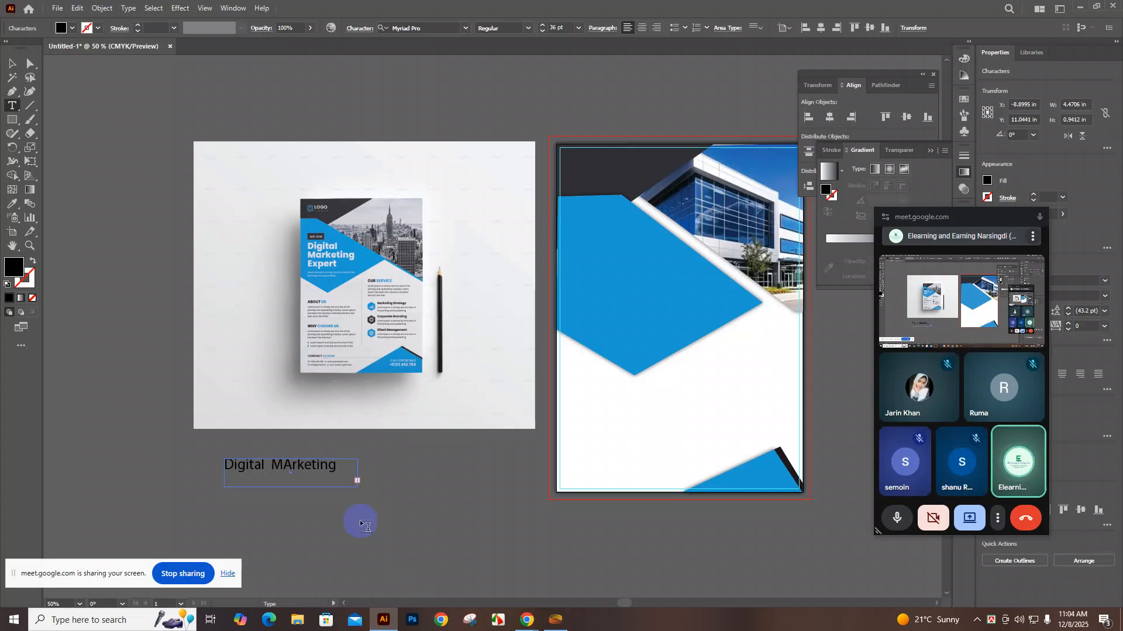
pyautogui.moveTo(298, 466); pyautogui.dragTo(315, 472)
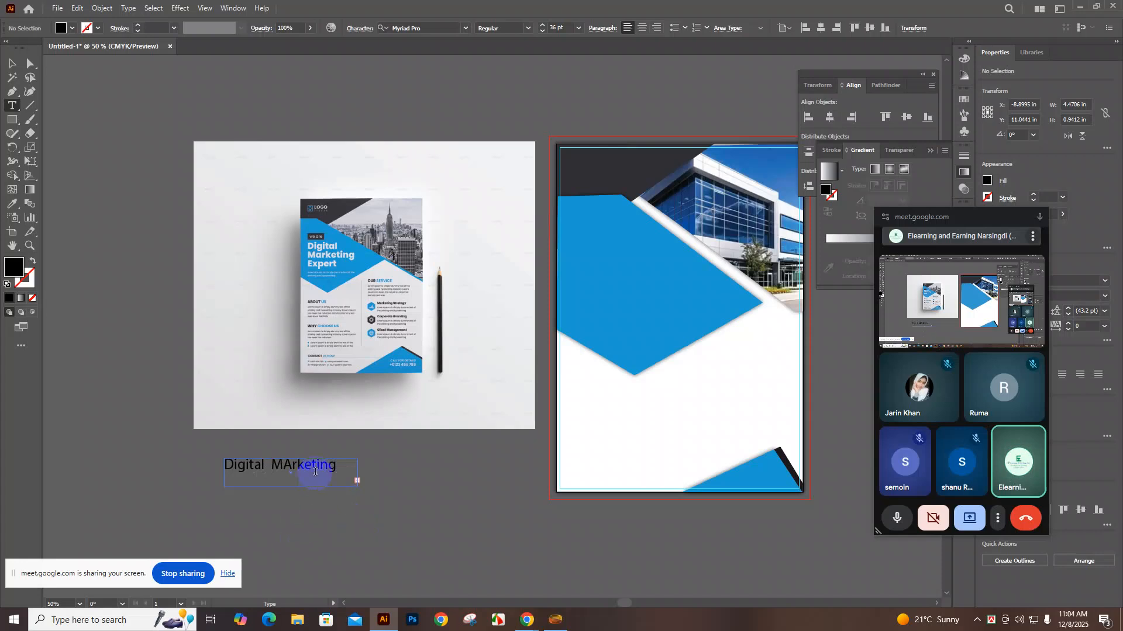
pyautogui.click(12, 62)
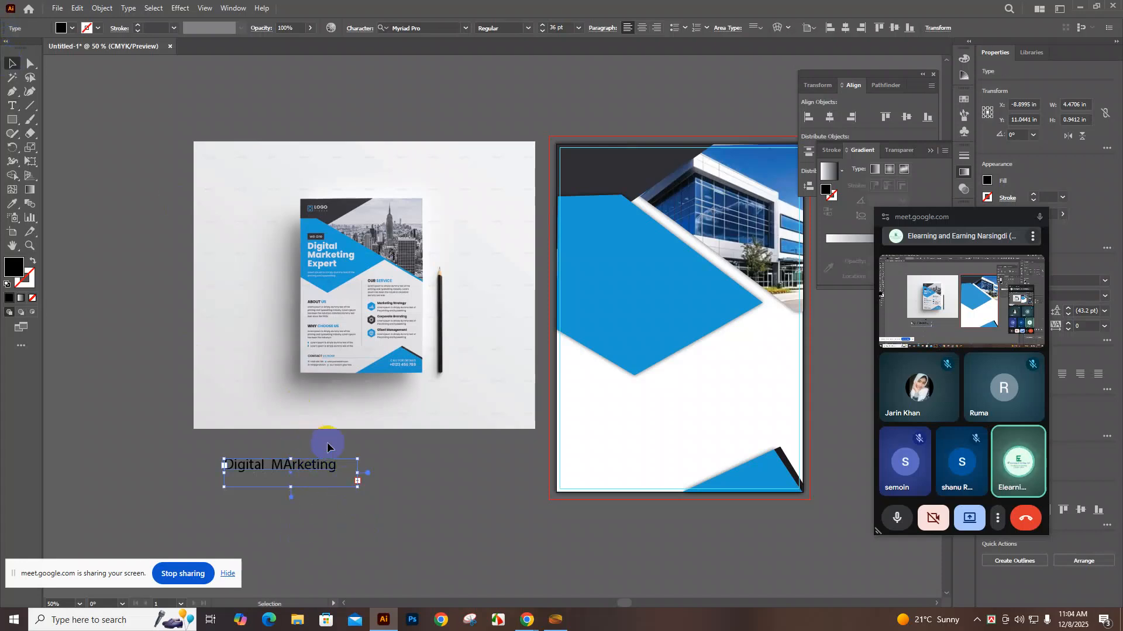
pyautogui.moveTo(357, 472); pyautogui.dragTo(393, 476)
pyautogui.click(406, 480)
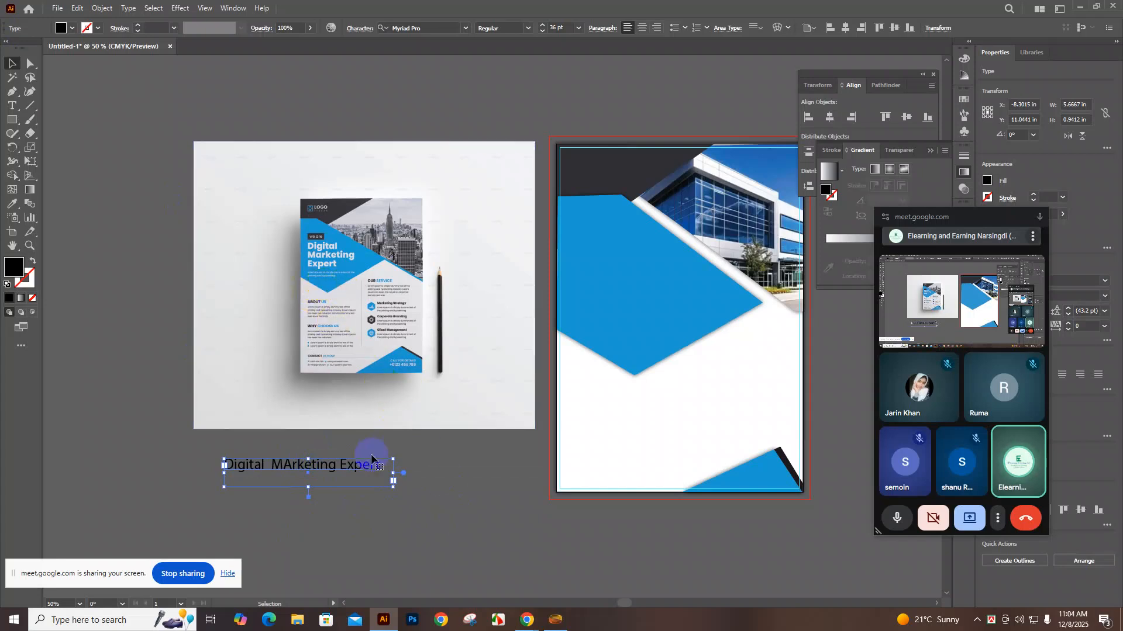
# Correct the capital A in "MArketing" to a lowercase a so the headline reads "Digital Marketing Expert"
pyautogui.tripleClick(279, 465)
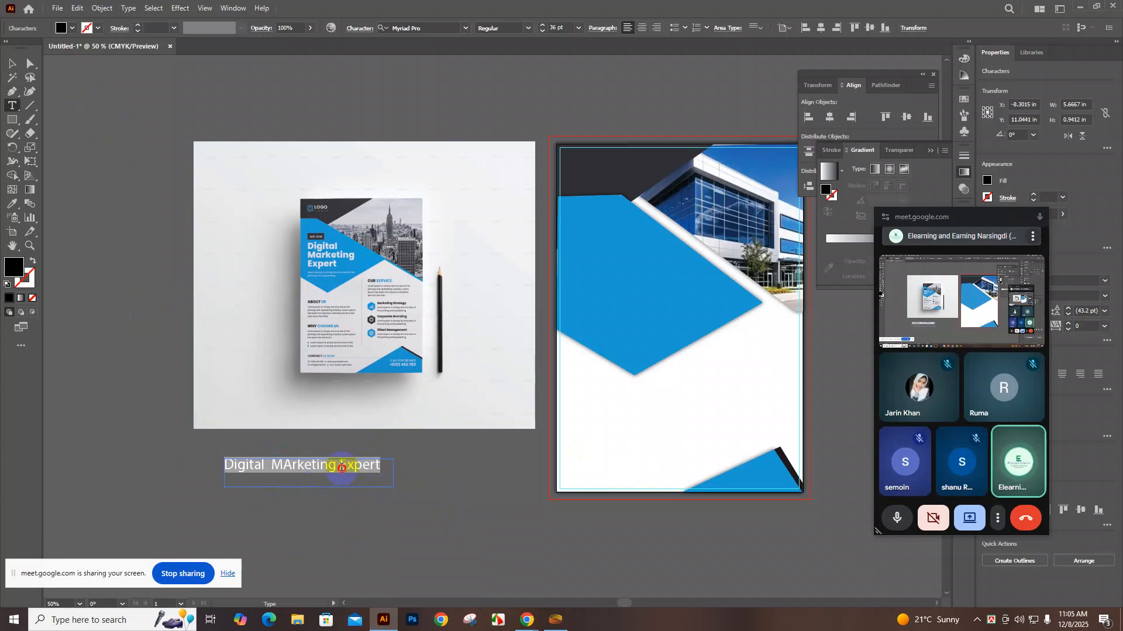
pyautogui.moveTo(343, 468); pyautogui.dragTo(298, 465)
pyautogui.click(292, 465)
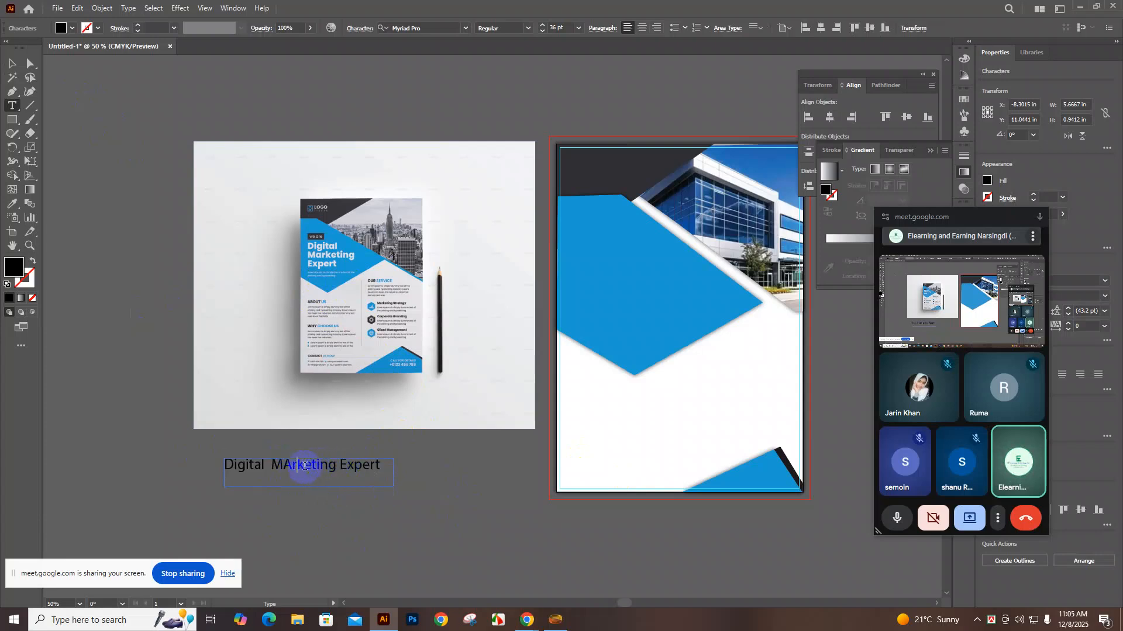
pyautogui.press('BackSpace')
pyautogui.write('a')
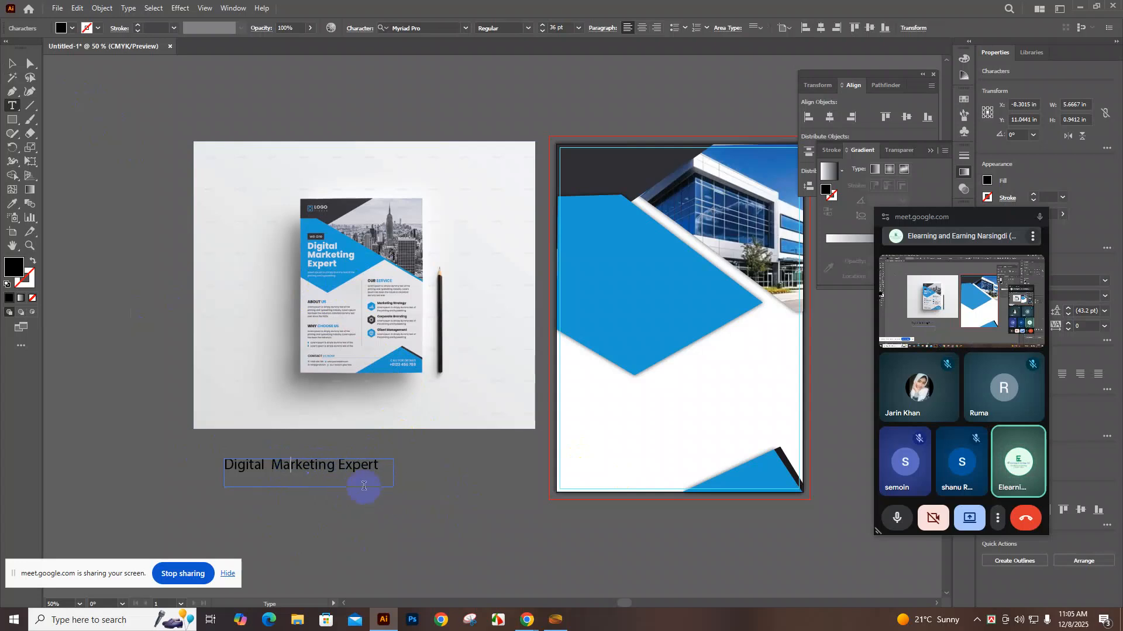
# Select the whole "Digital Marketing Expert" headline and search the available fonts for "popins"
pyautogui.tripleClick(361, 466)
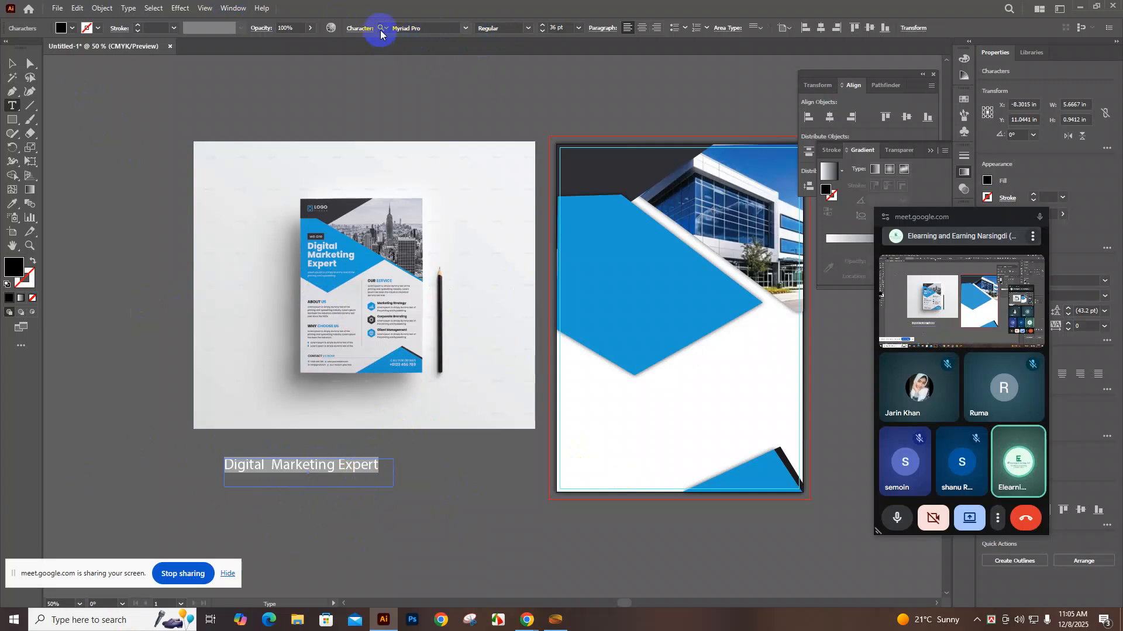
pyautogui.click(465, 29)
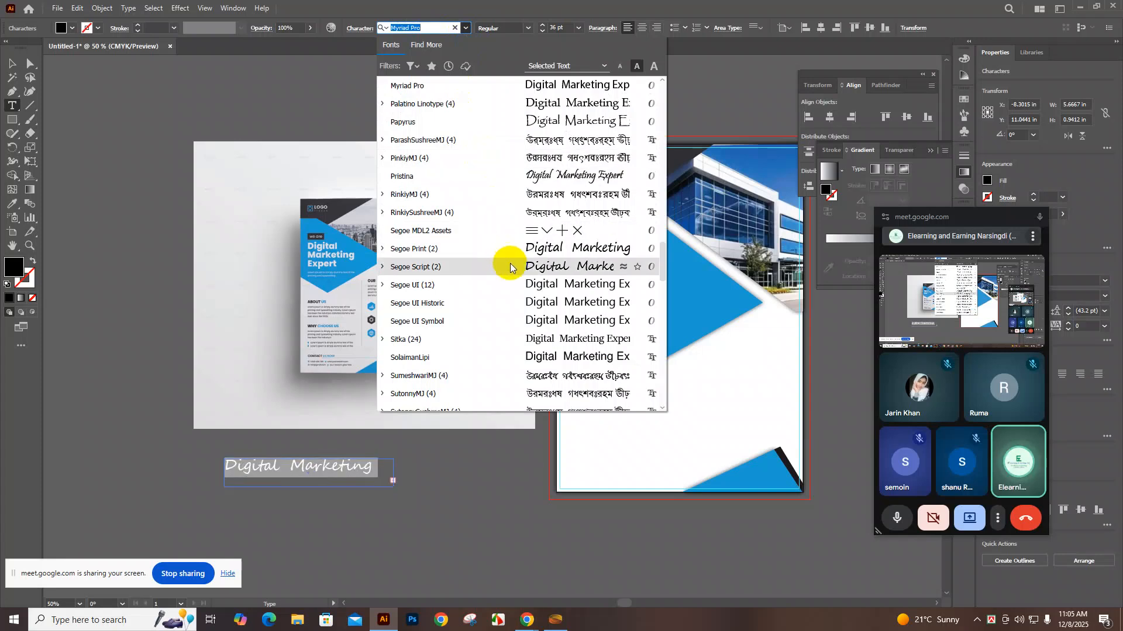
pyautogui.scroll(-1, 517, 295)
pyautogui.scroll(12, 515, 299)
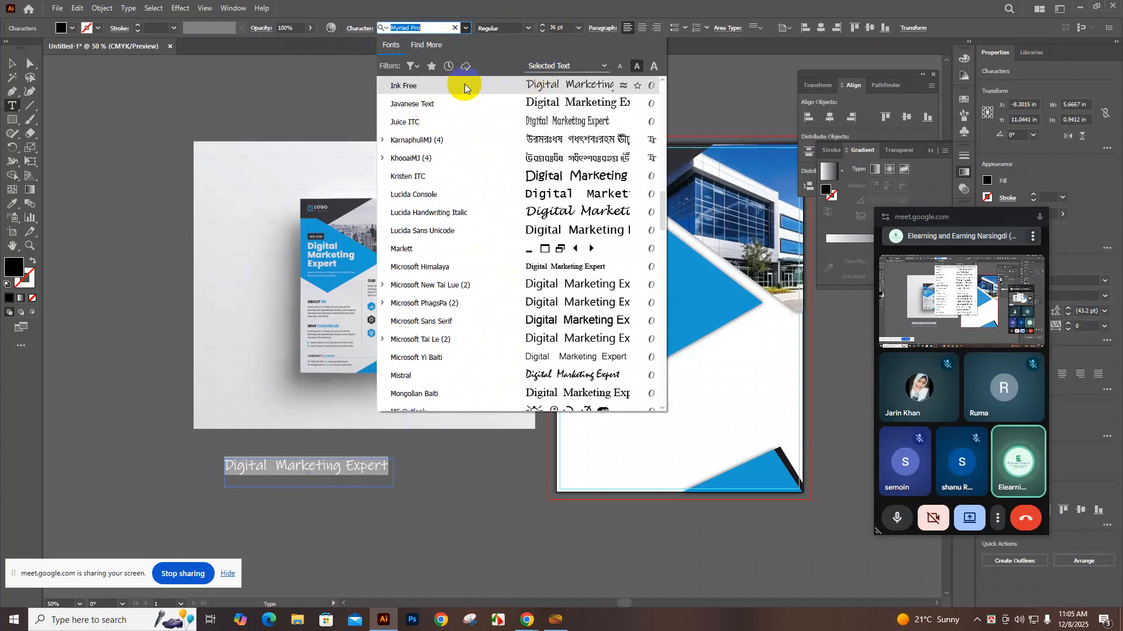
pyautogui.scroll(2, 527, 84)
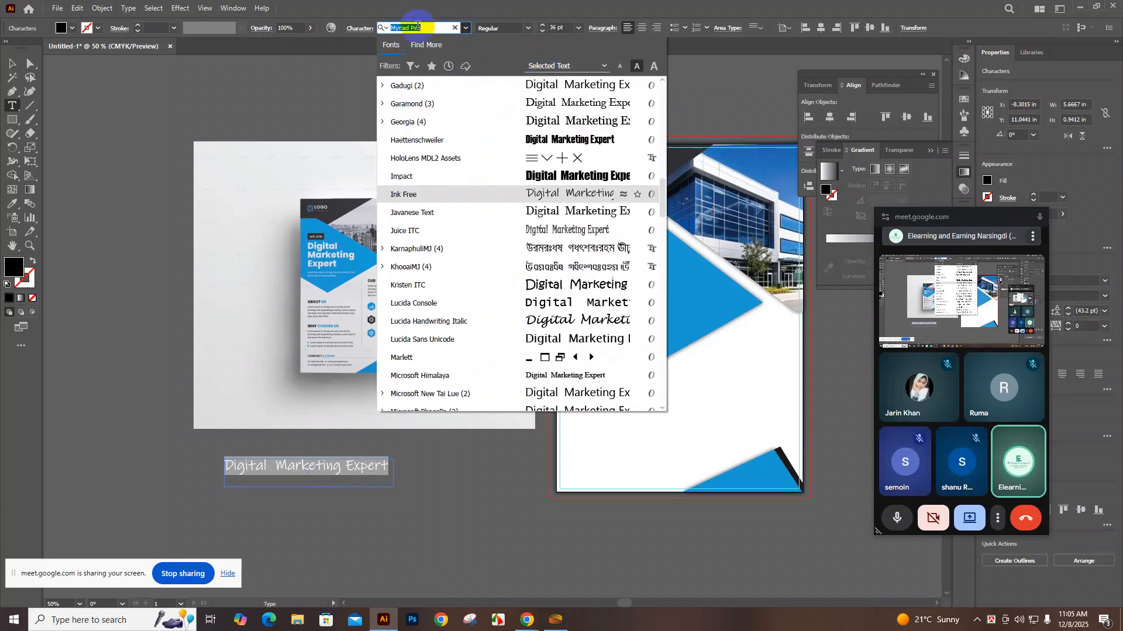
pyautogui.press('BackSpace')
pyautogui.write('popins')
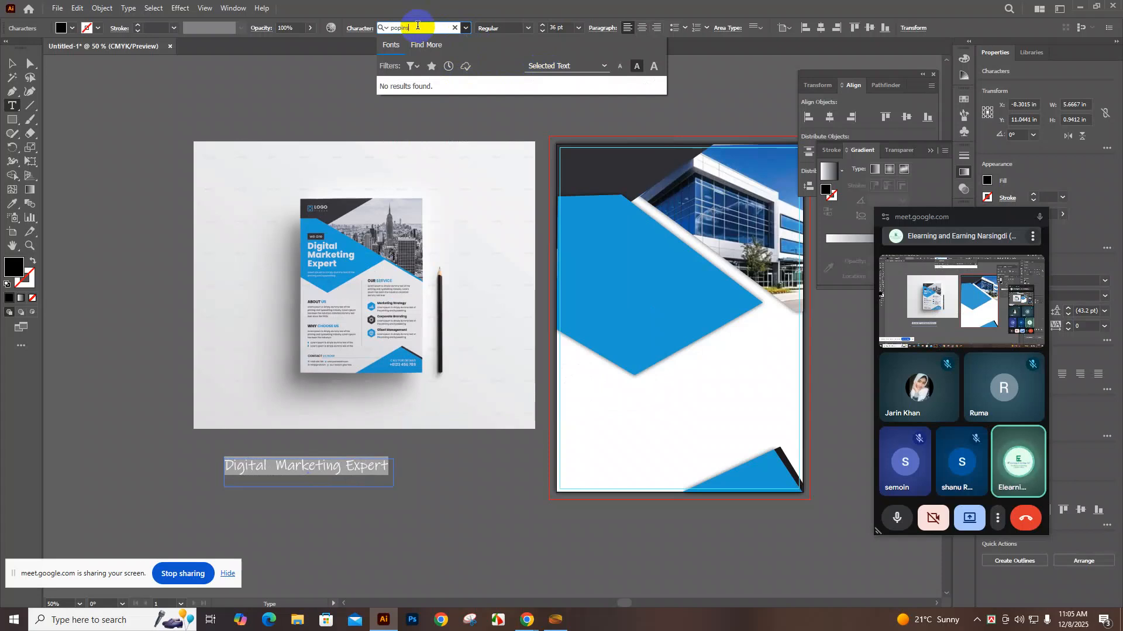
pyautogui.click(455, 29)
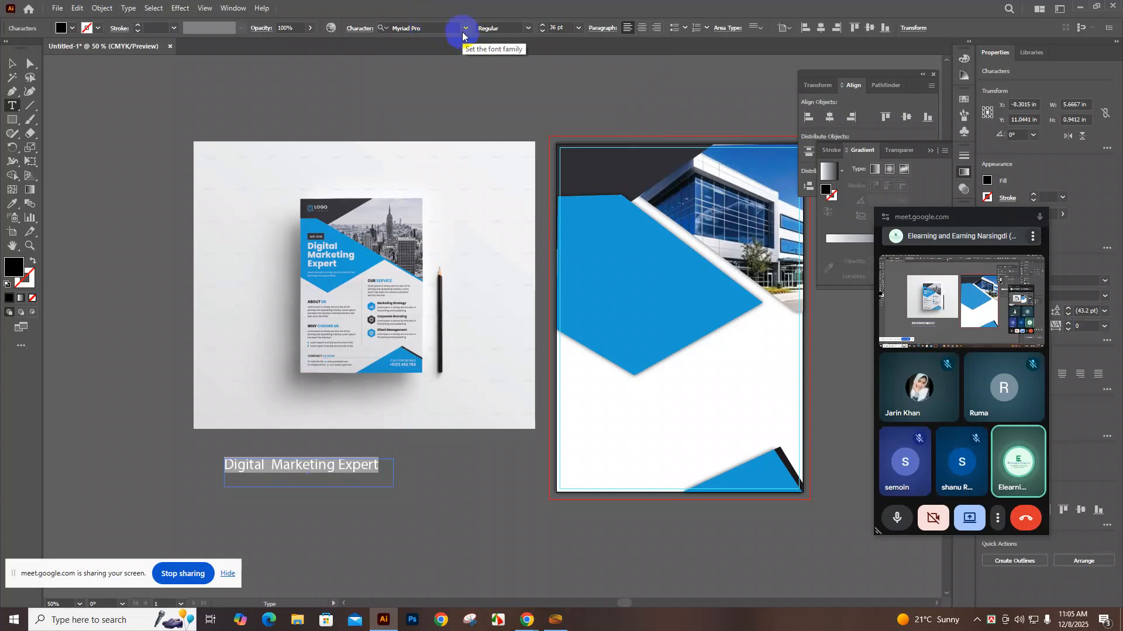
# Set the selected headline text to the Roboto font in the Bold style
pyautogui.click(465, 29)
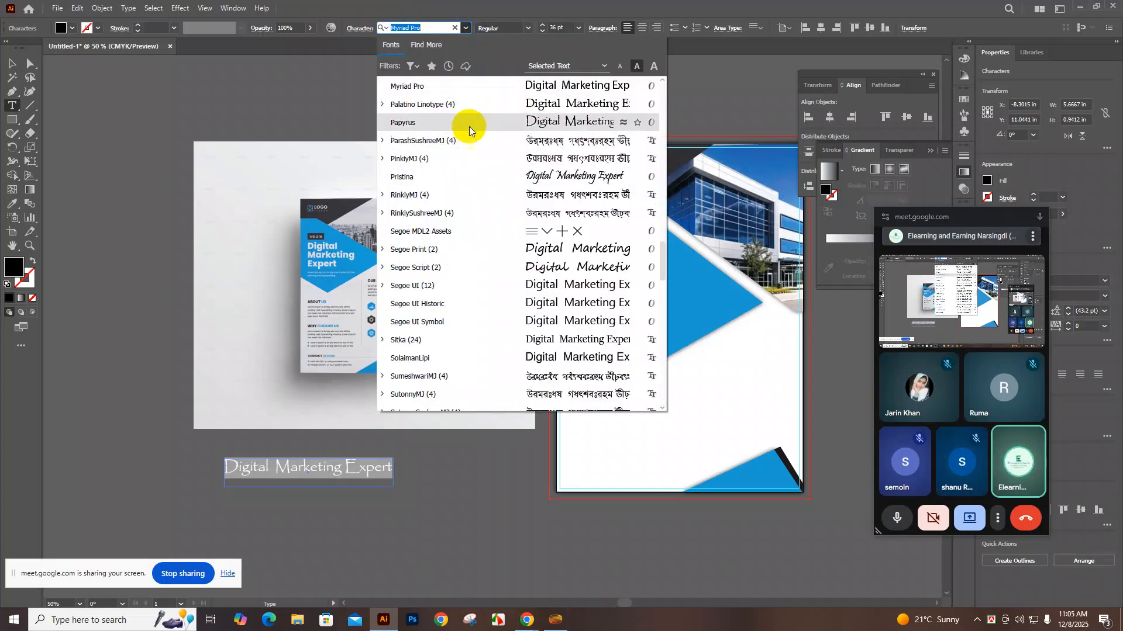
pyautogui.scroll(10, 486, 247)
pyautogui.scroll(10, 493, 246)
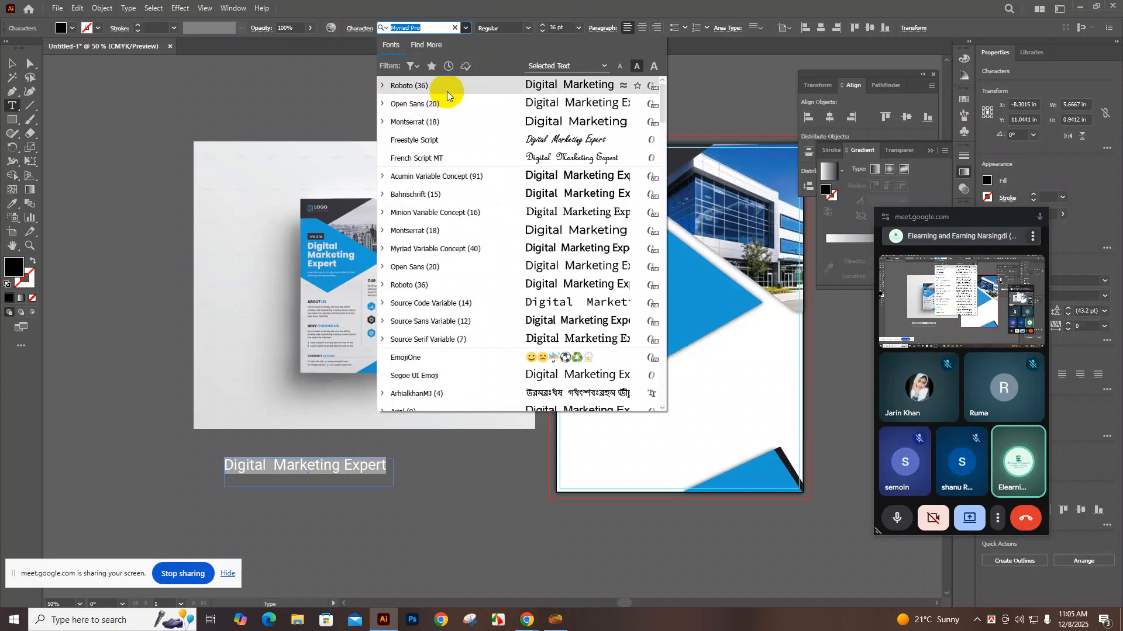
pyautogui.click(447, 91)
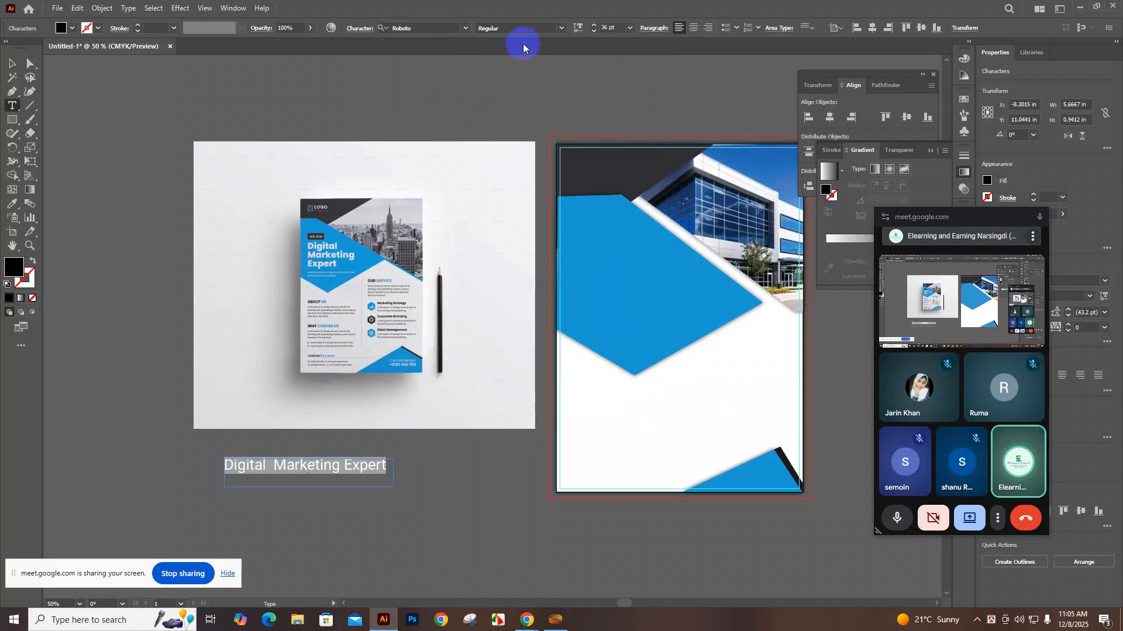
pyautogui.click(559, 31)
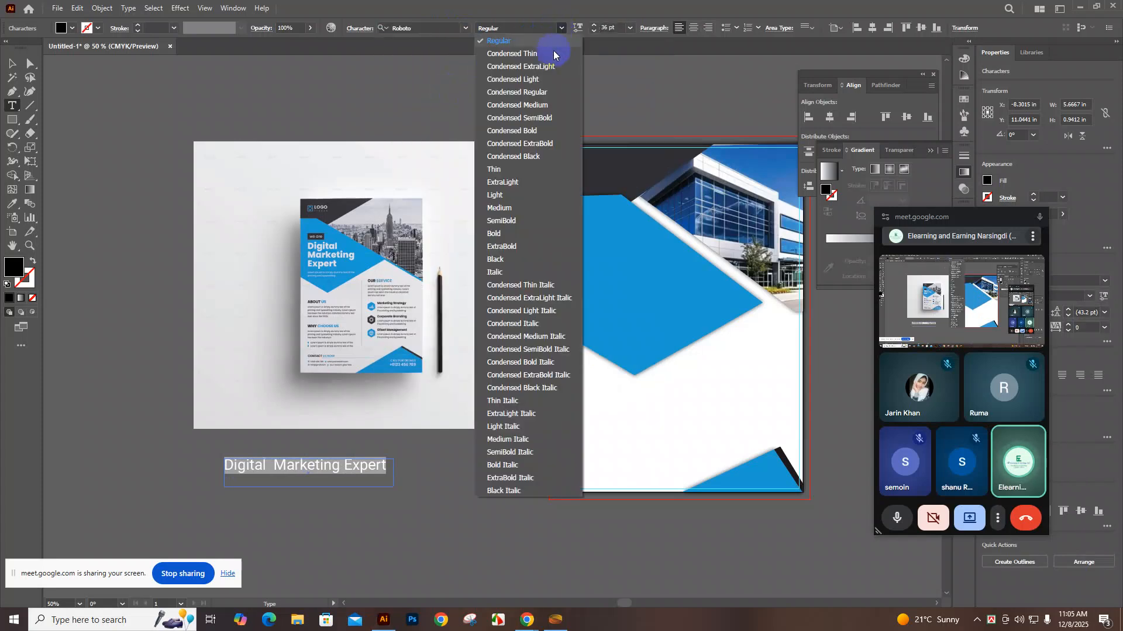
pyautogui.click(527, 233)
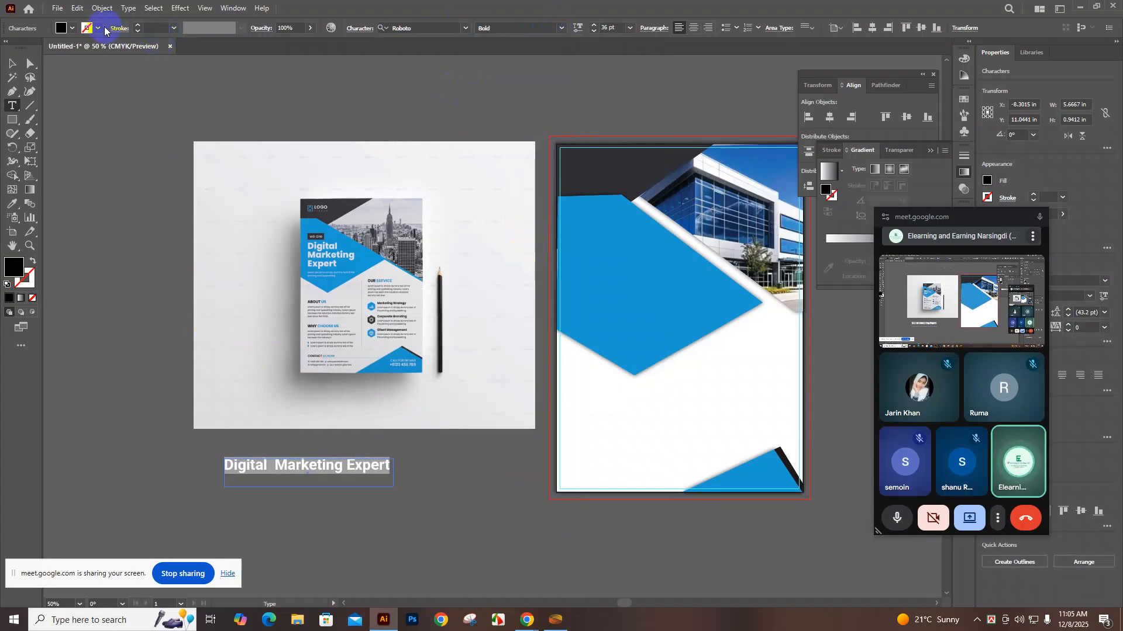
# Fill the headline text with white and shift its frame slightly to the right below the reference image
pyautogui.click(73, 28)
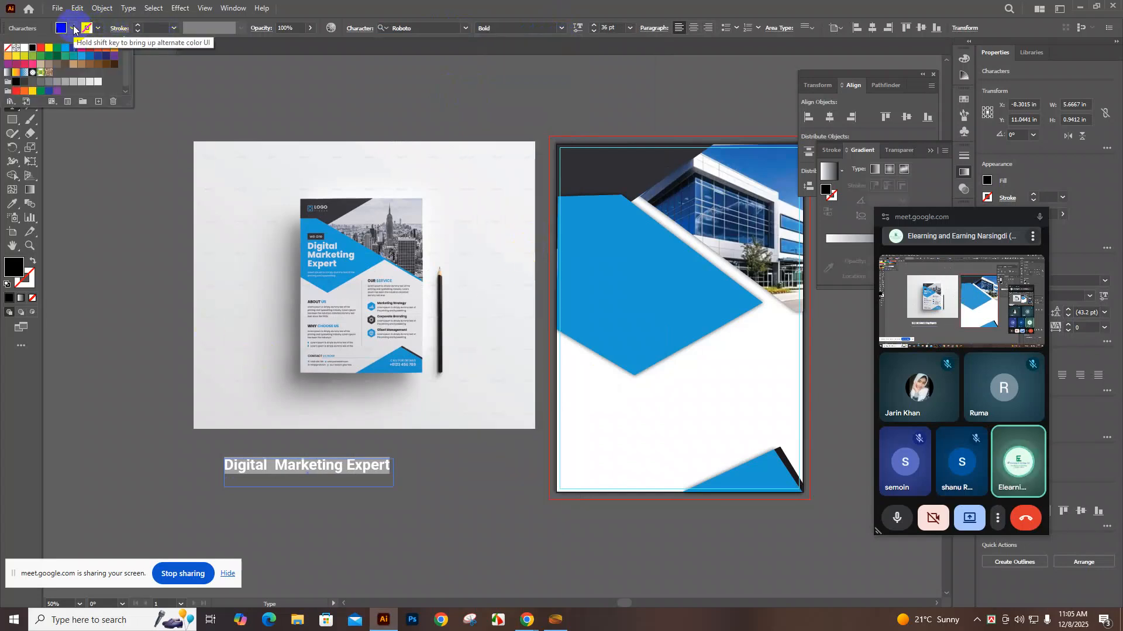
pyautogui.click(23, 47)
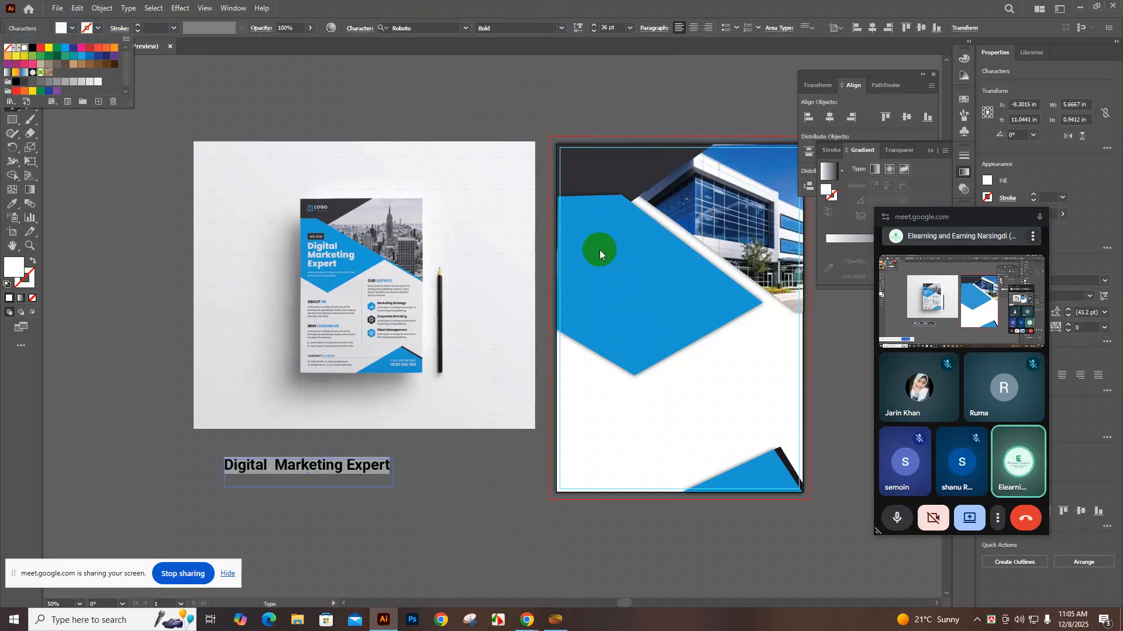
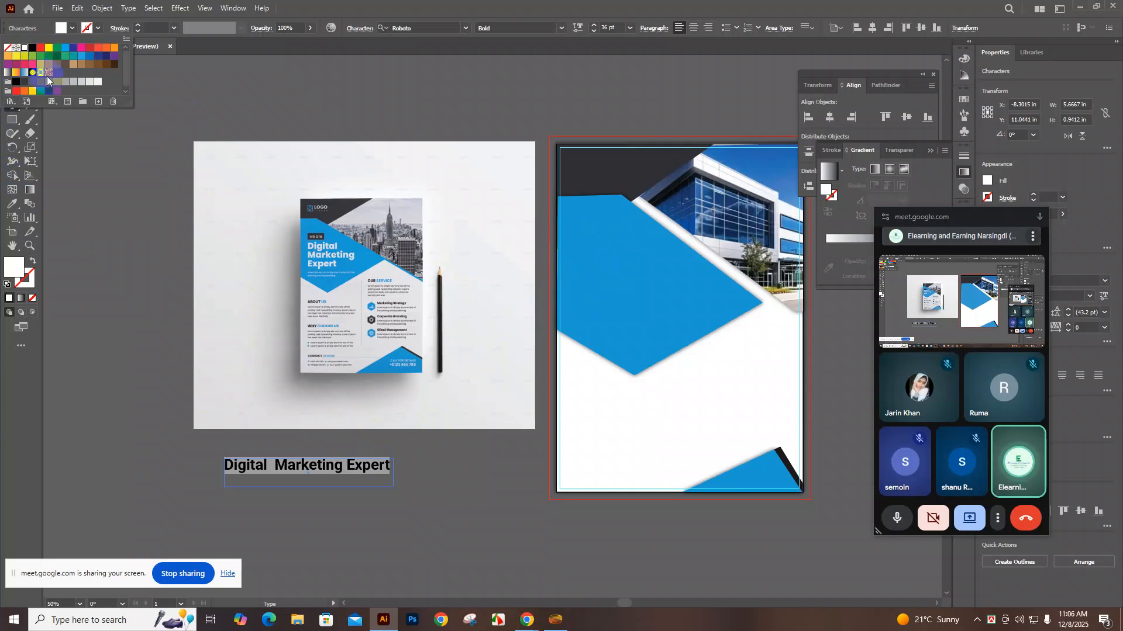
pyautogui.press('Escape')
pyautogui.press('Escape')
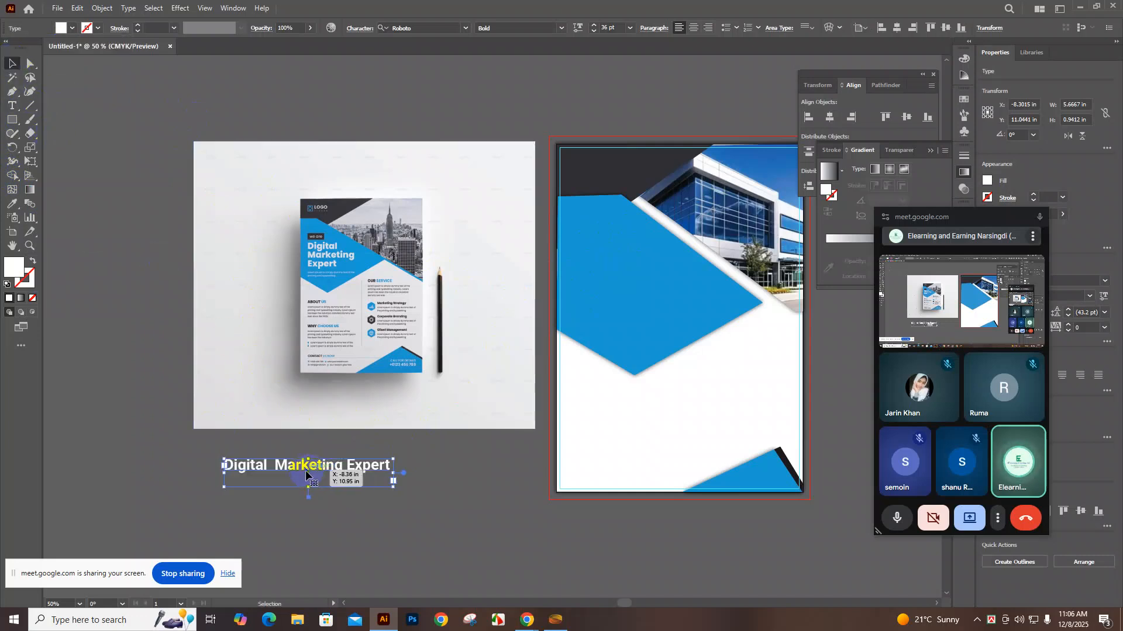
pyautogui.moveTo(306, 473); pyautogui.dragTo(325, 471)
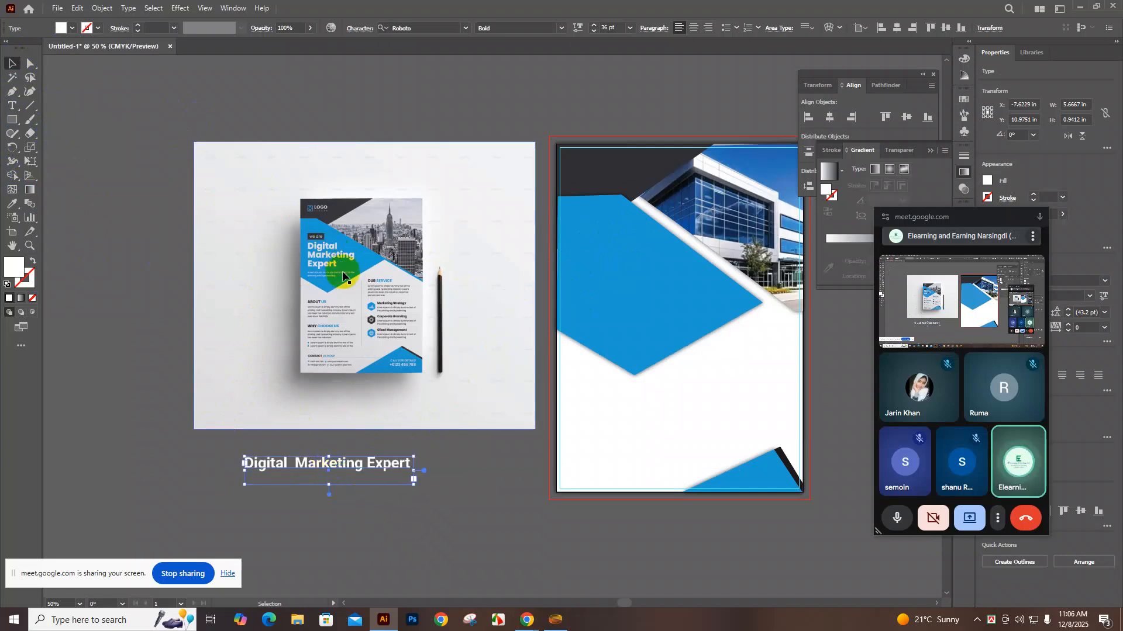
# Insert a line break before "Marketing" and resize the text frame to about 5.26 × 2.09 in
pyautogui.click(297, 462)
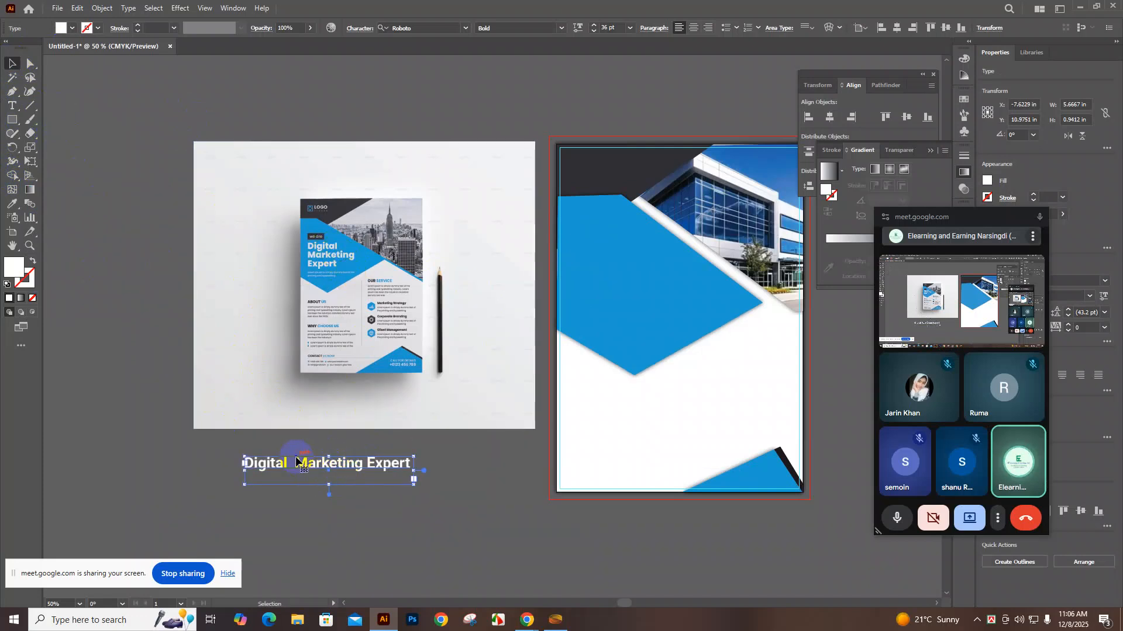
pyautogui.doubleClick(296, 464)
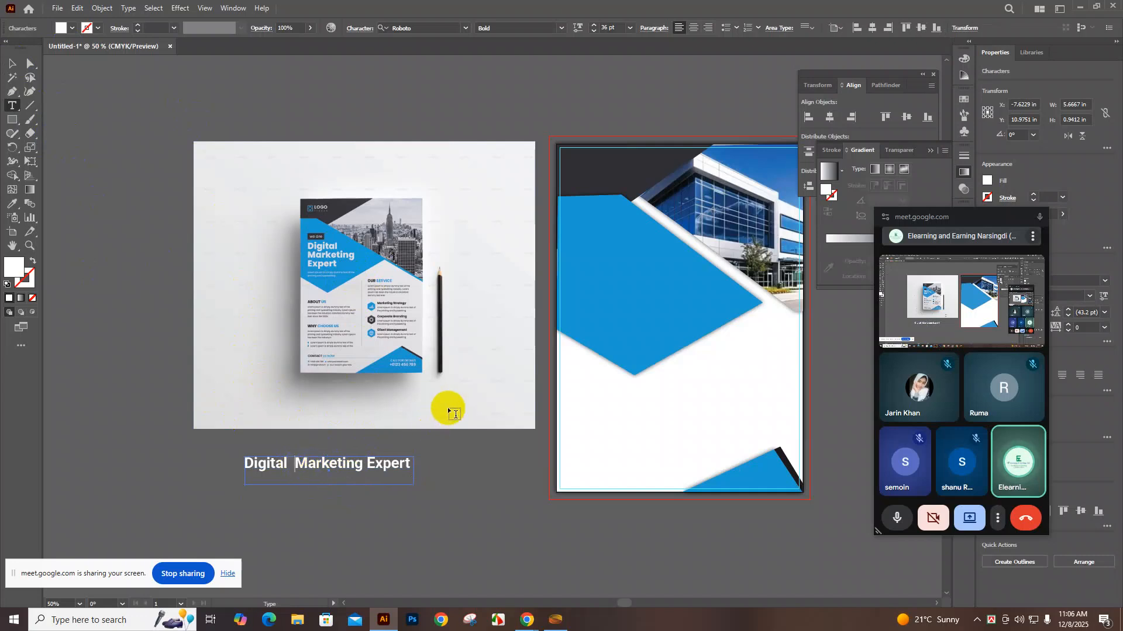
pyautogui.press('Return')
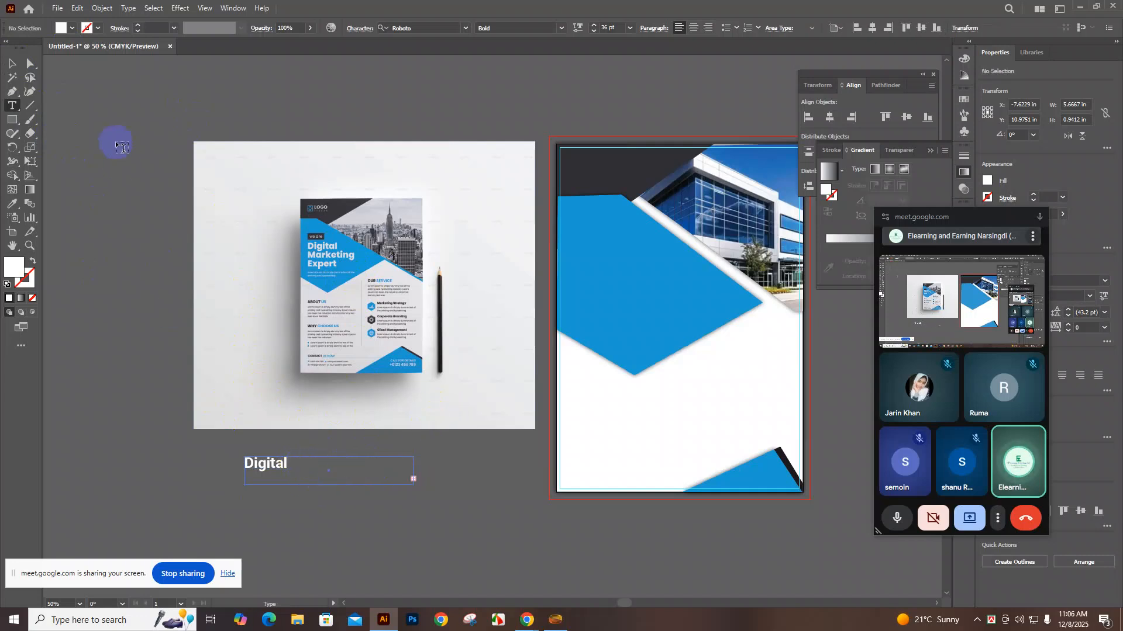
pyautogui.click(9, 65)
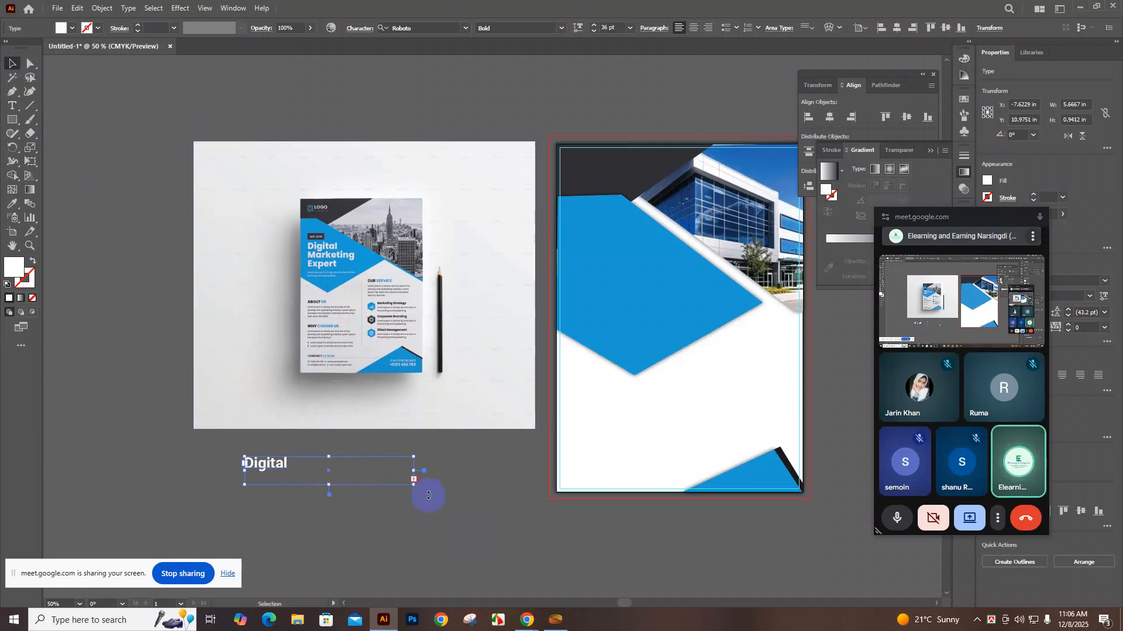
pyautogui.moveTo(413, 485); pyautogui.dragTo(402, 520)
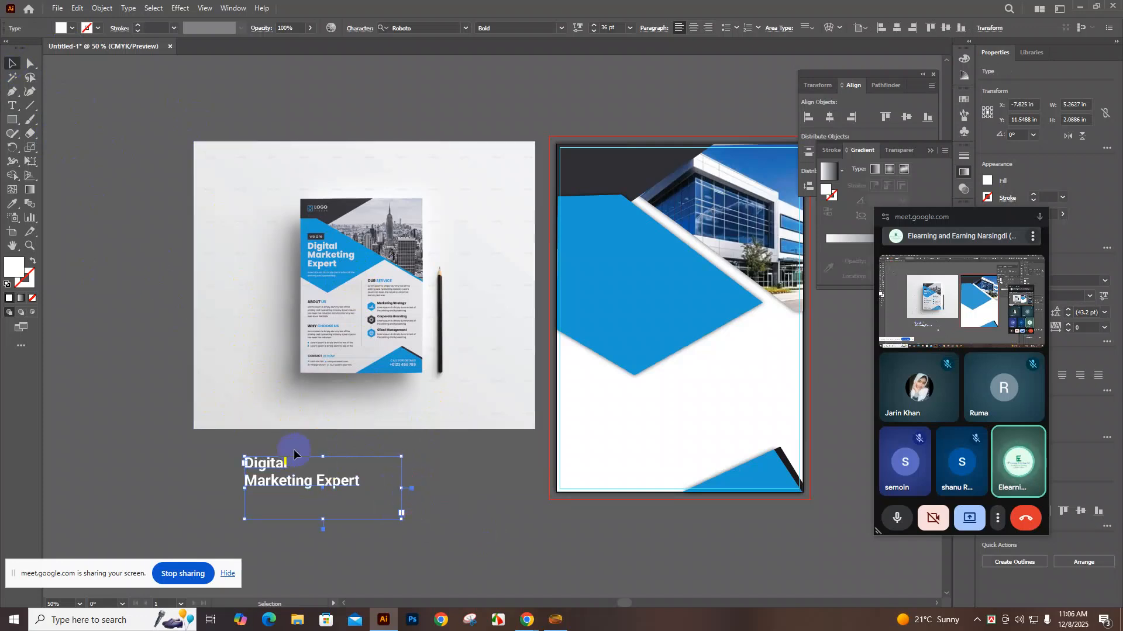
# Insert a line break before "Expert" so the headline runs over three lines
pyautogui.tripleClick(315, 481)
pyautogui.moveTo(316, 480); pyautogui.dragTo(330, 485)
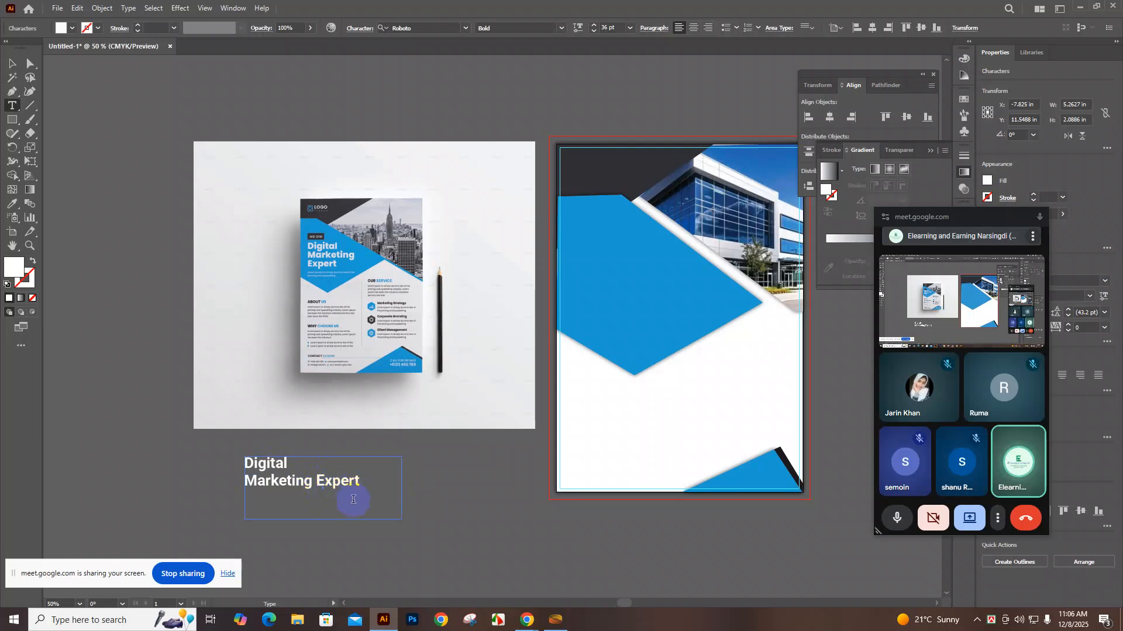
pyautogui.press('Return')
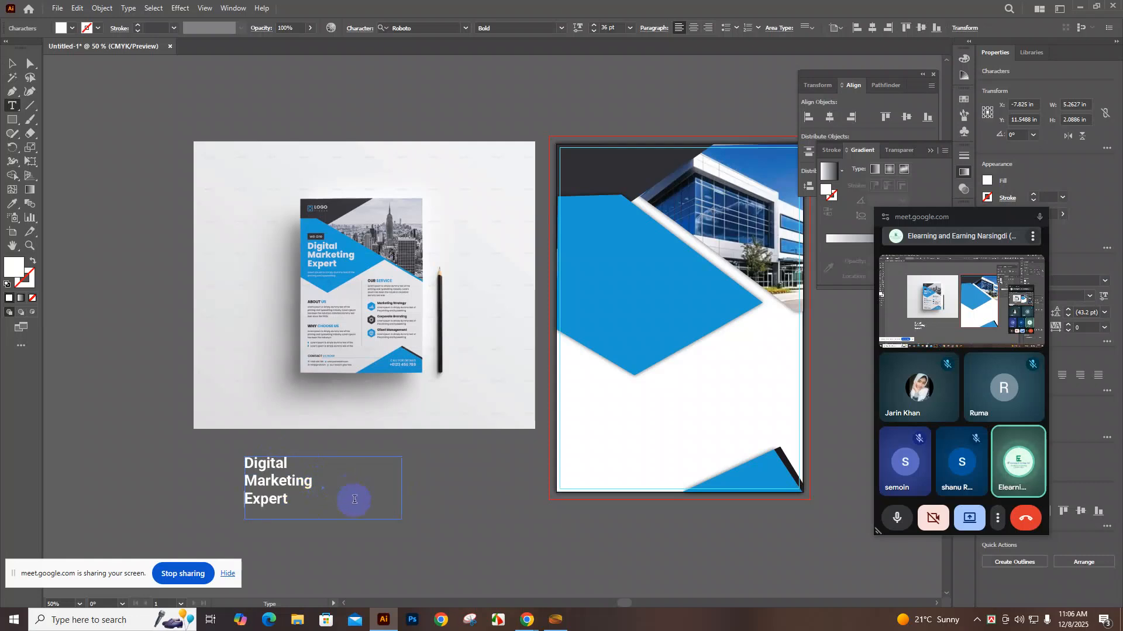
# Narrow the headline frame to about 2.56 in and move it onto the large blue shape, at about X 1.79, Y 4.10 in
pyautogui.click(10, 65)
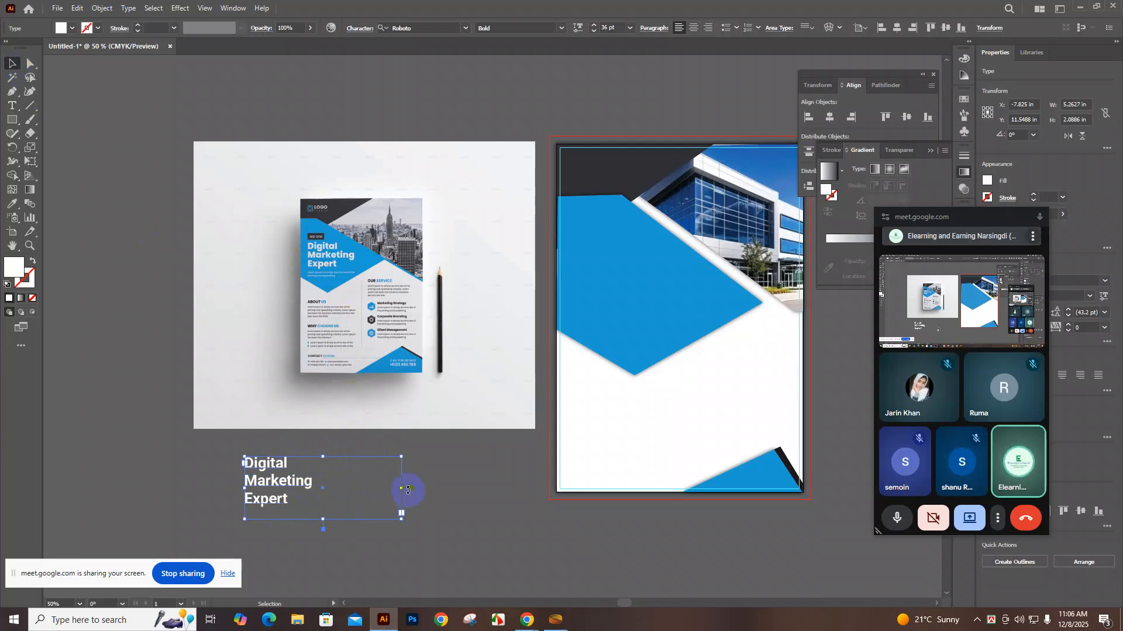
pyautogui.moveTo(403, 488); pyautogui.dragTo(321, 488)
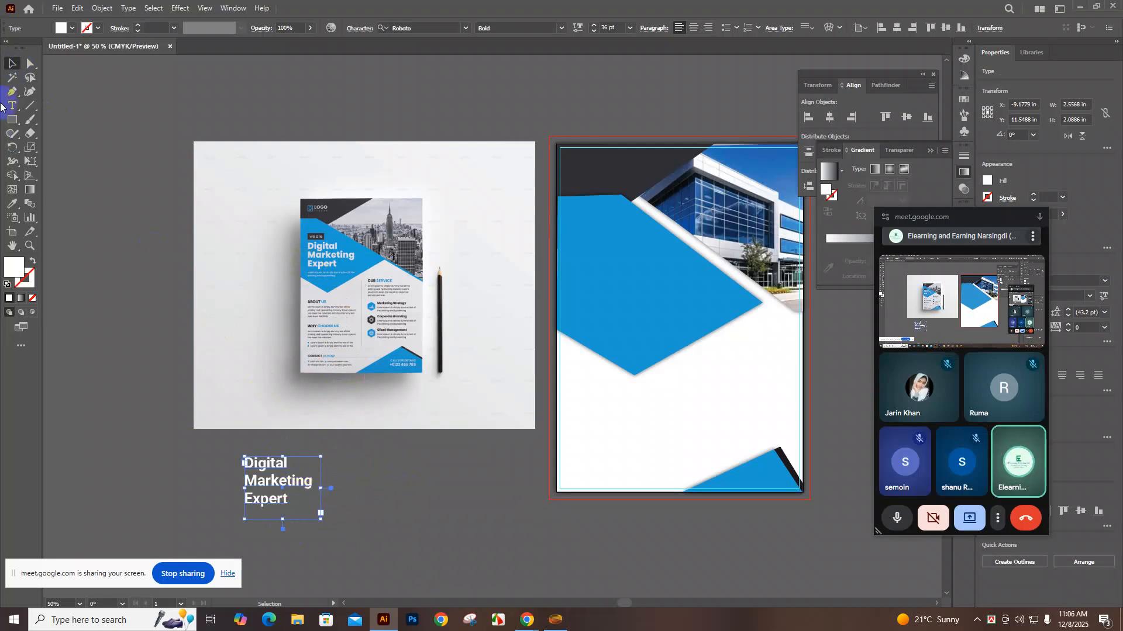
pyautogui.moveTo(287, 494); pyautogui.dragTo(608, 269)
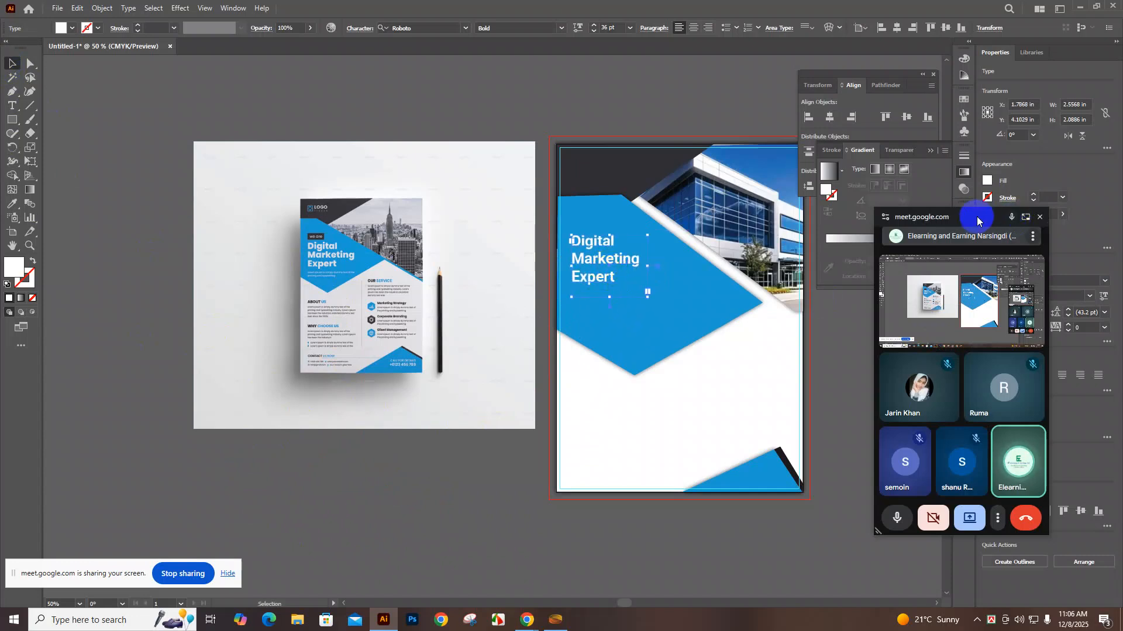
# Move the meeting window off the text properties and vertically center the headline text within its frame
pyautogui.moveTo(984, 213); pyautogui.dragTo(197, 365)
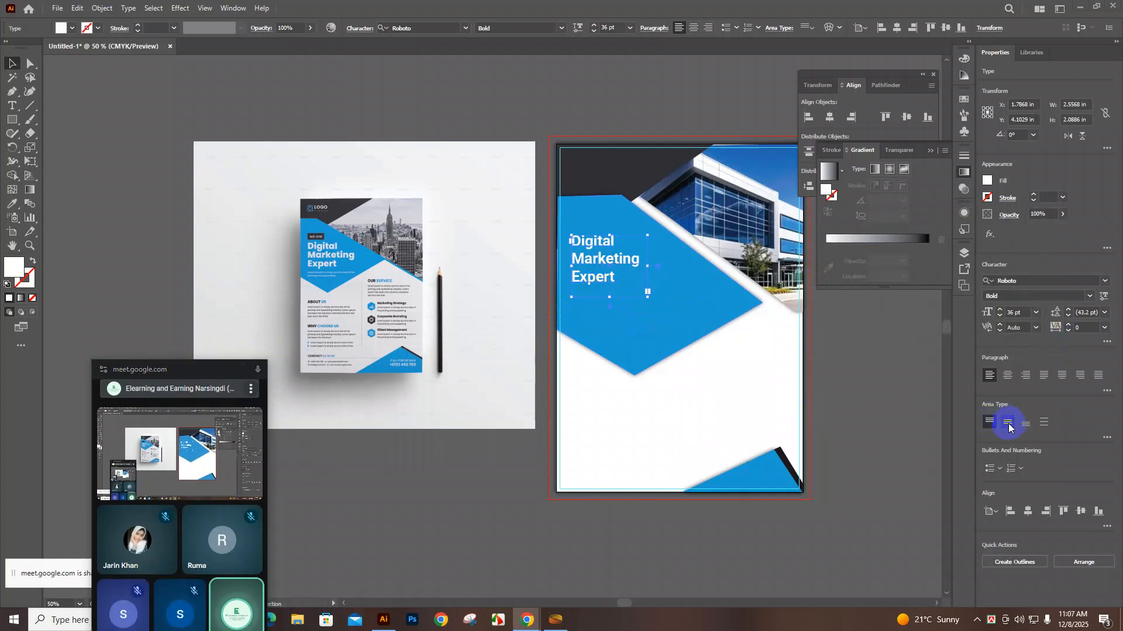
pyautogui.doubleClick(596, 245)
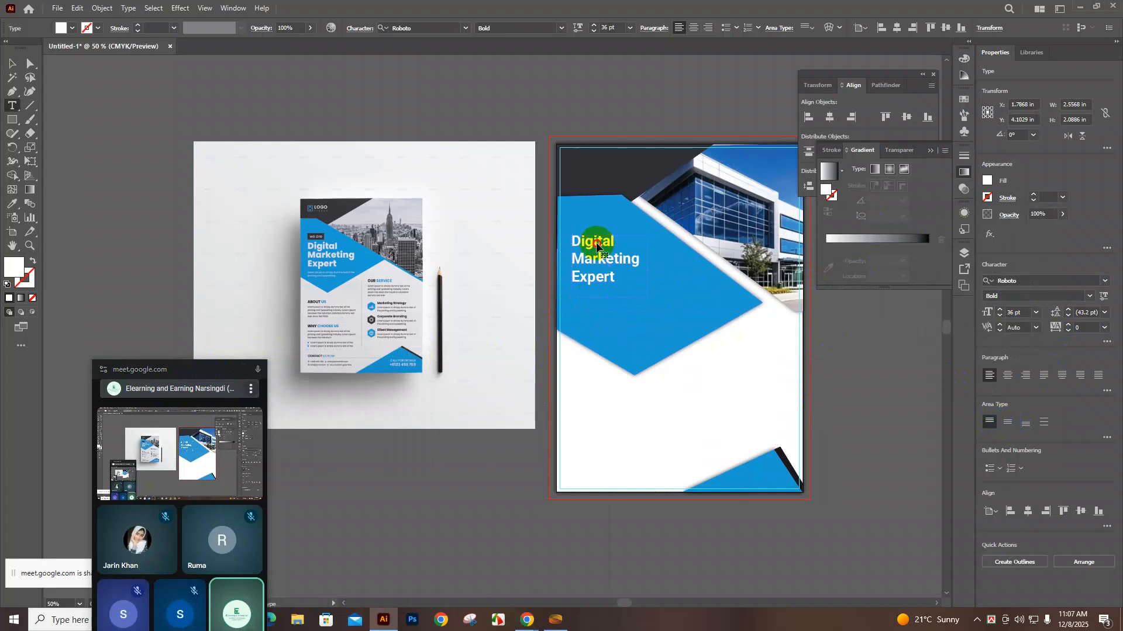
pyautogui.click(595, 241)
pyautogui.doubleClick(596, 240)
pyautogui.click(578, 240)
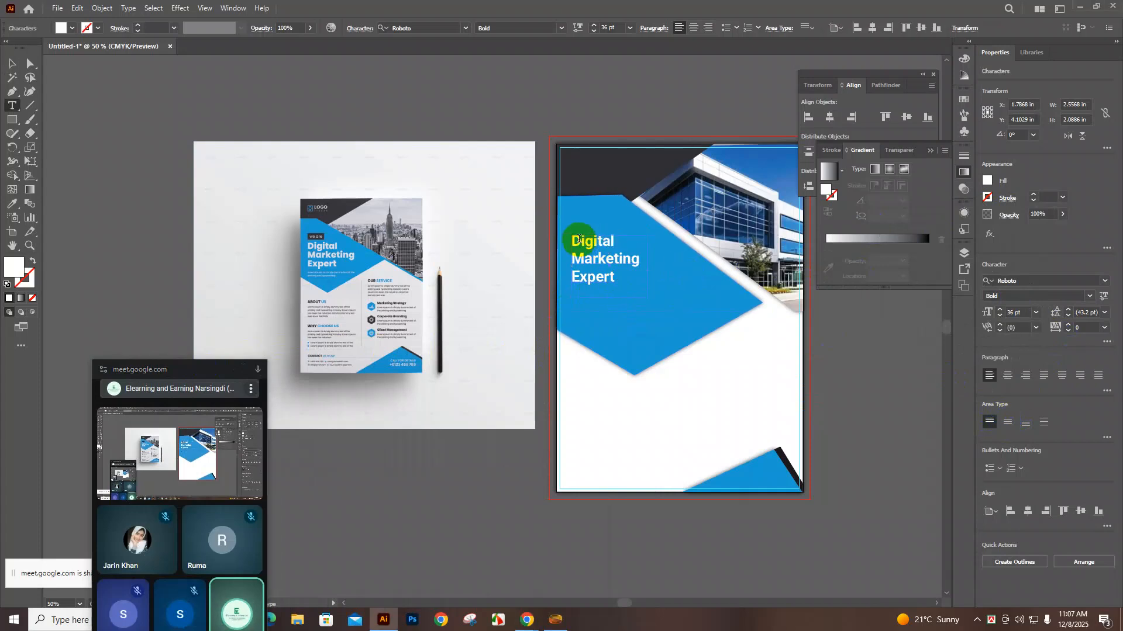
pyautogui.moveTo(575, 240); pyautogui.dragTo(638, 291)
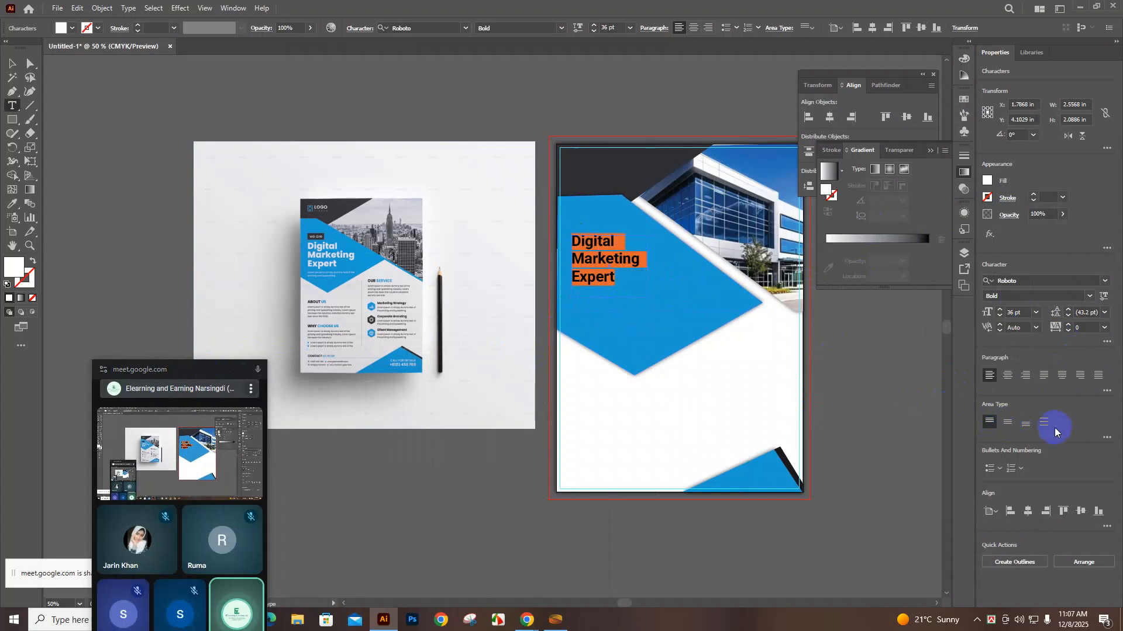
pyautogui.click(1008, 422)
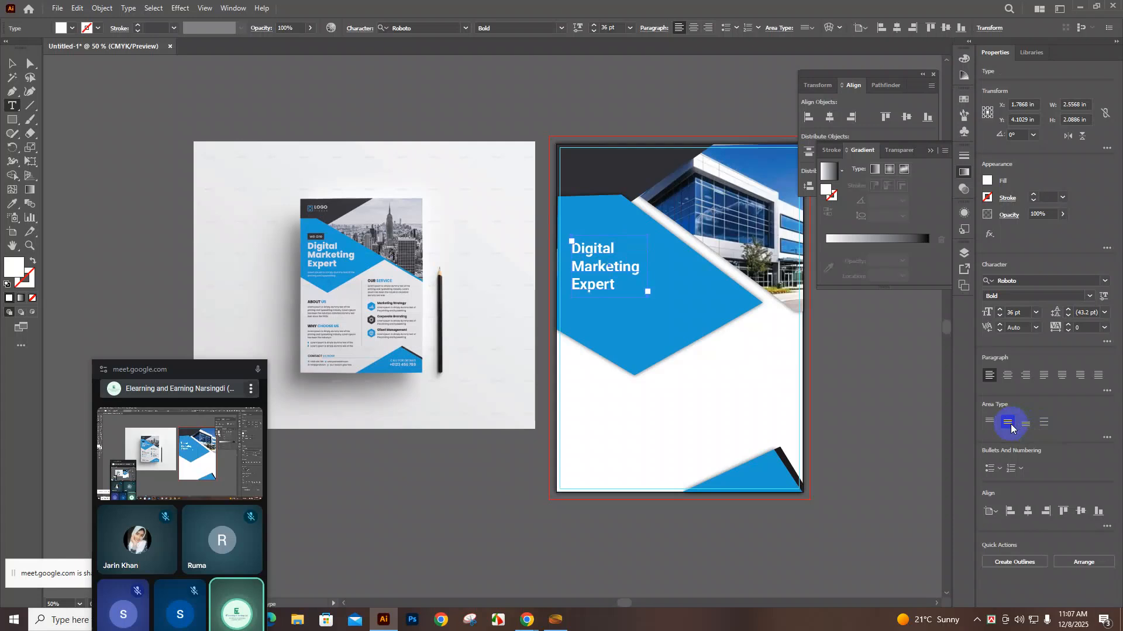
# Try the bottom, justified and top vertical alignments on the headline frame and restore center alignment
pyautogui.click(1026, 424)
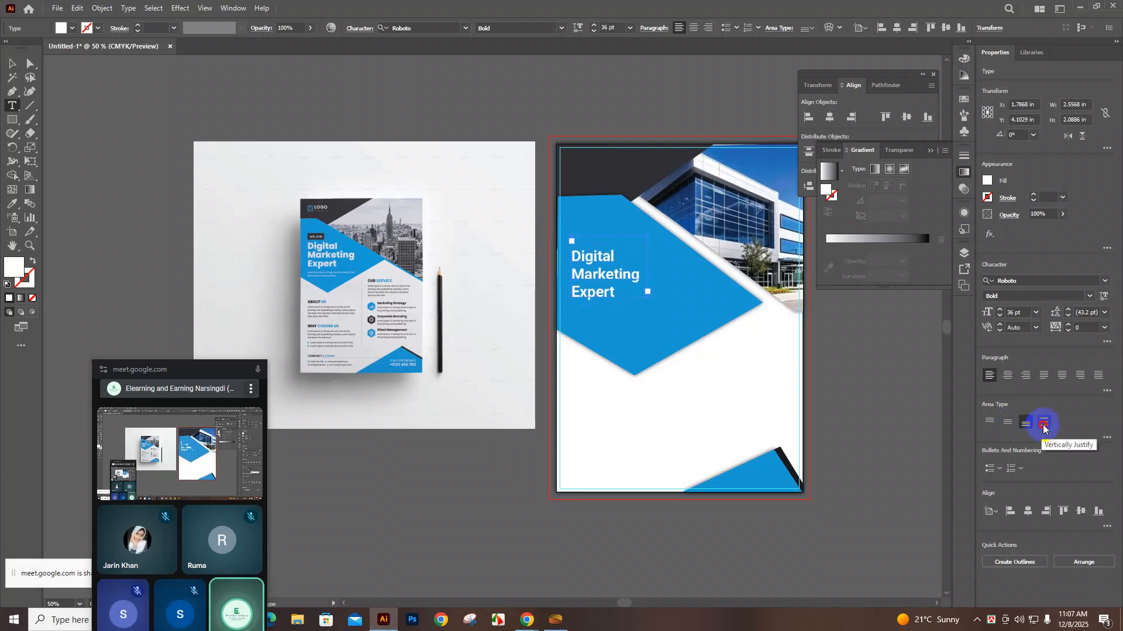
pyautogui.click(1044, 425)
pyautogui.click(1027, 423)
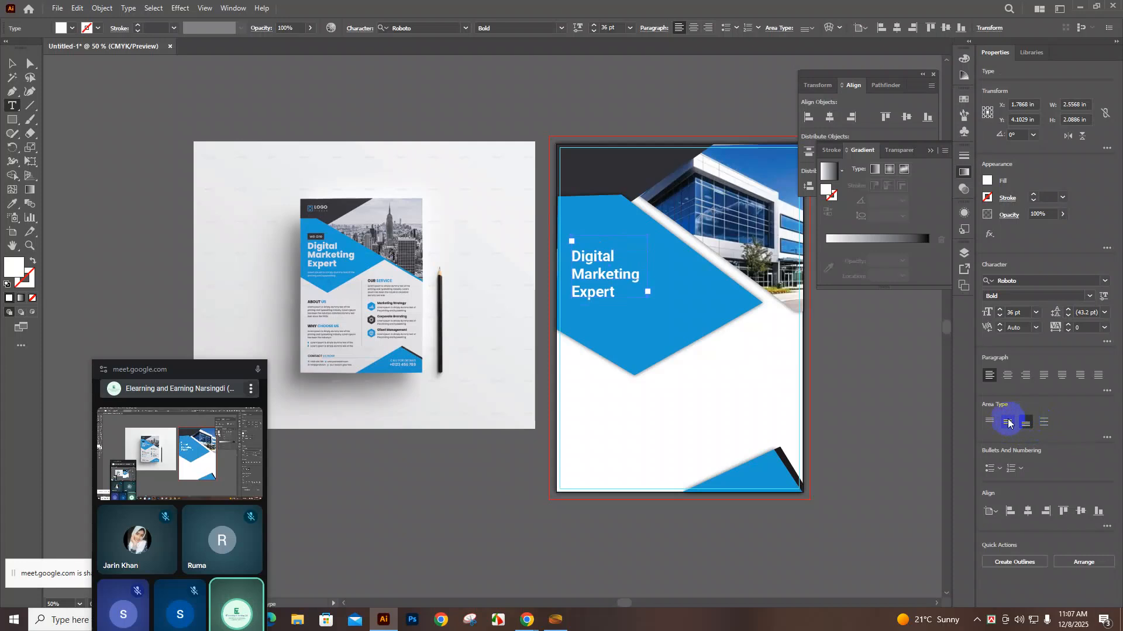
pyautogui.click(991, 423)
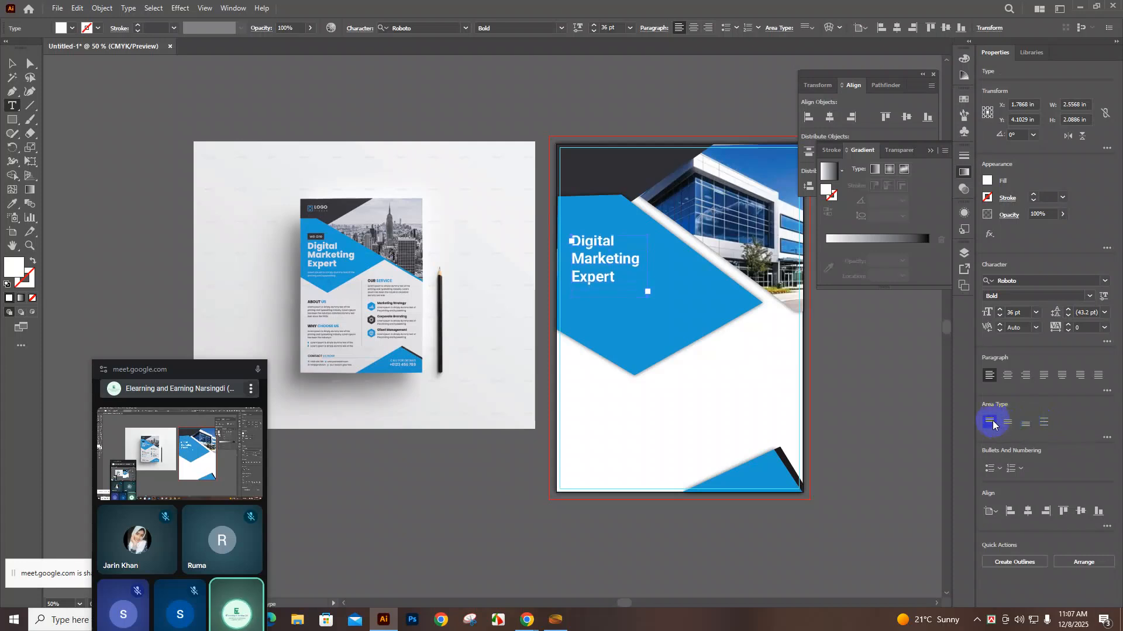
pyautogui.click(1007, 422)
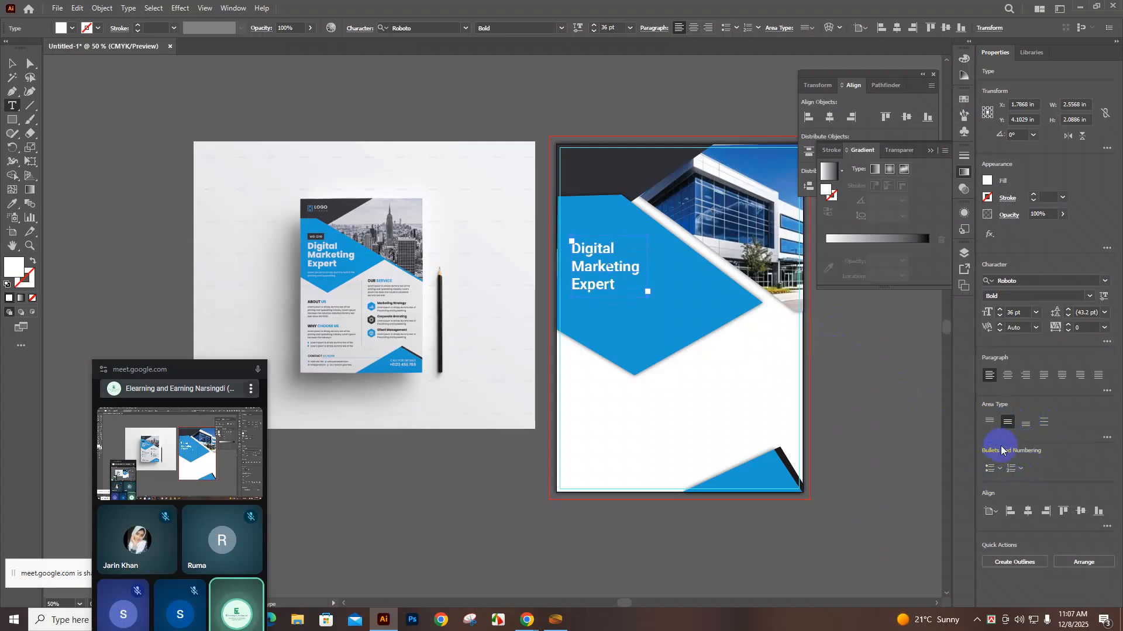
# Try 36 pt leading on the headline, and set both the font size and leading of all three lines to 48 pt
pyautogui.click(1104, 314)
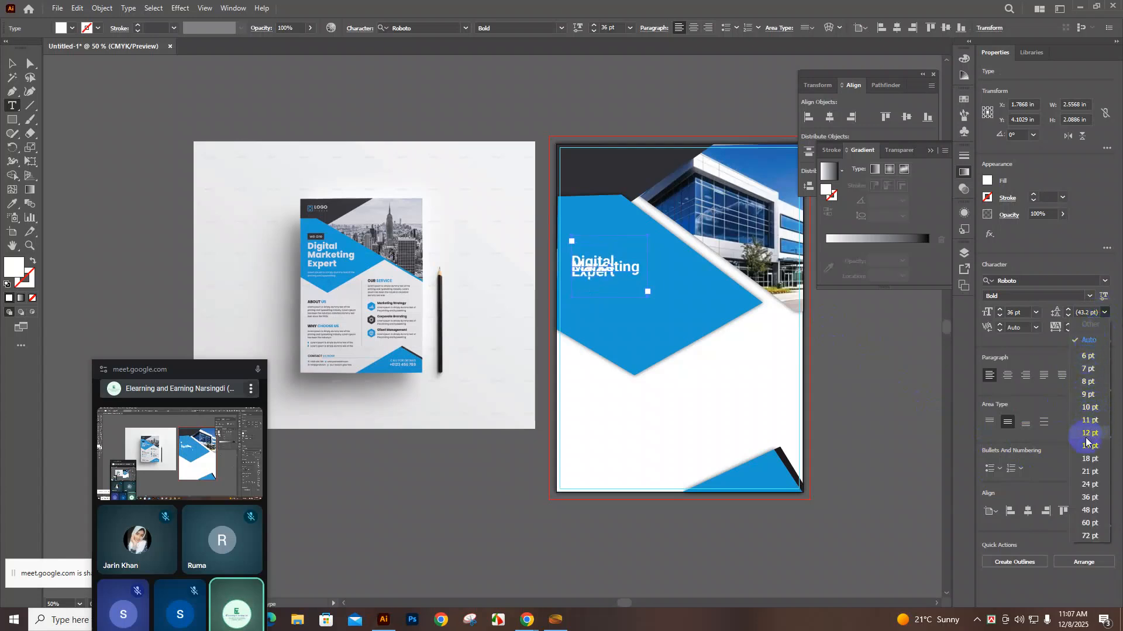
pyautogui.click(1089, 498)
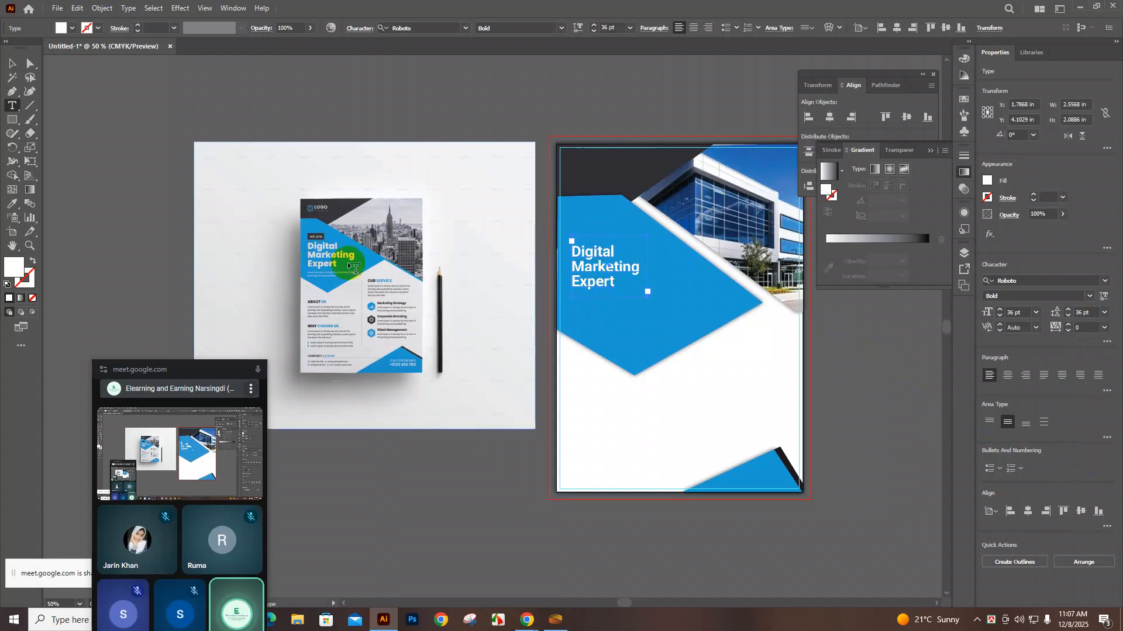
pyautogui.moveTo(579, 252); pyautogui.dragTo(615, 283)
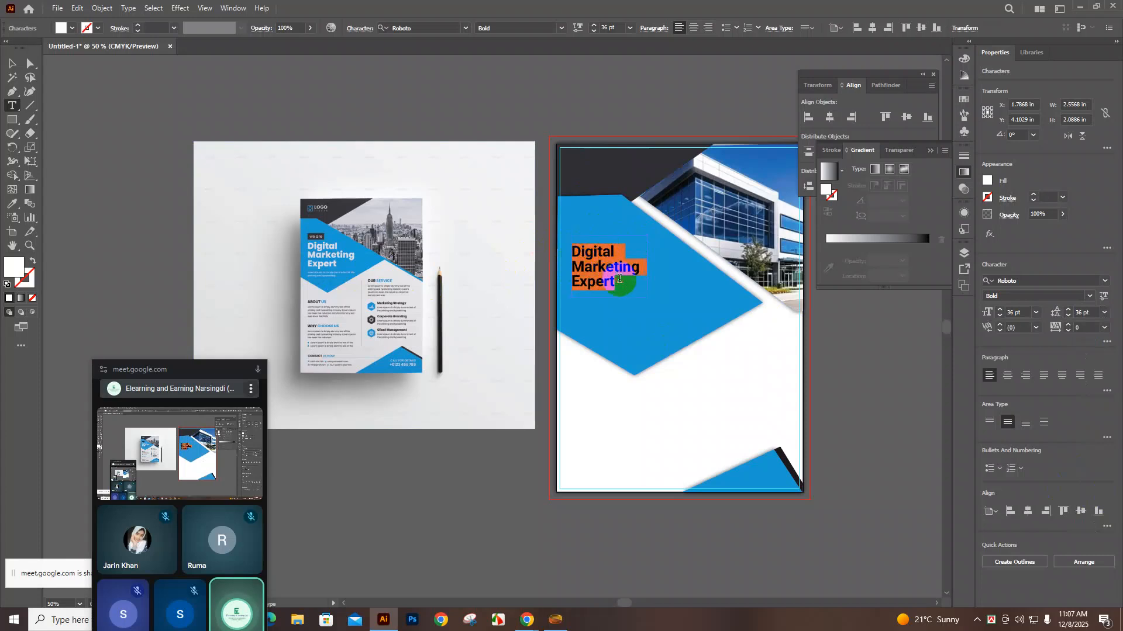
pyautogui.click(630, 28)
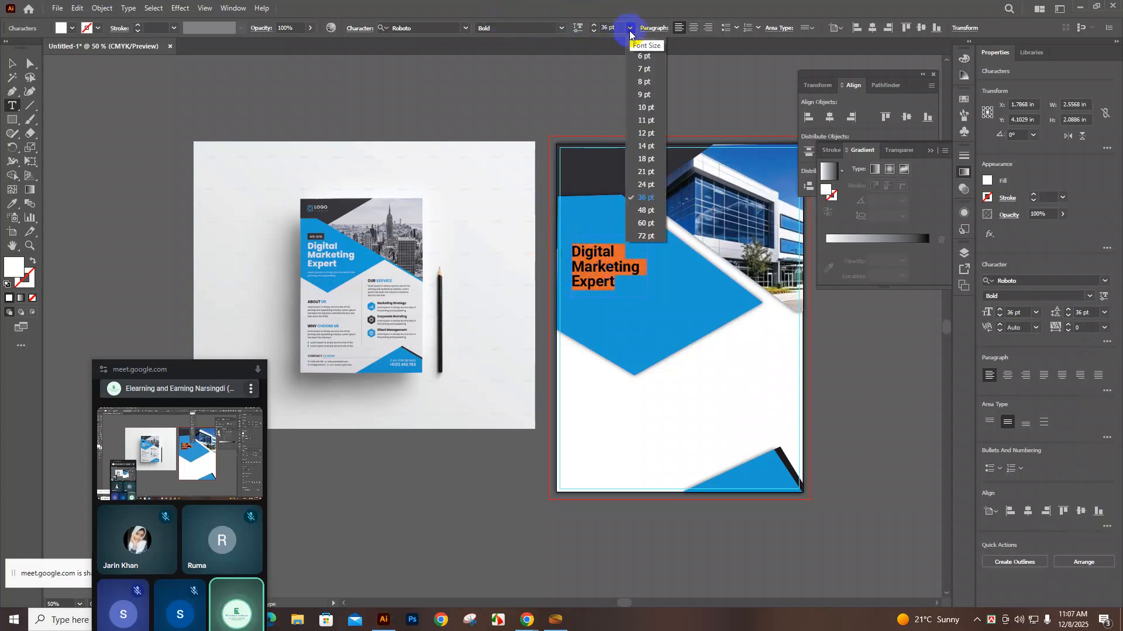
pyautogui.click(647, 213)
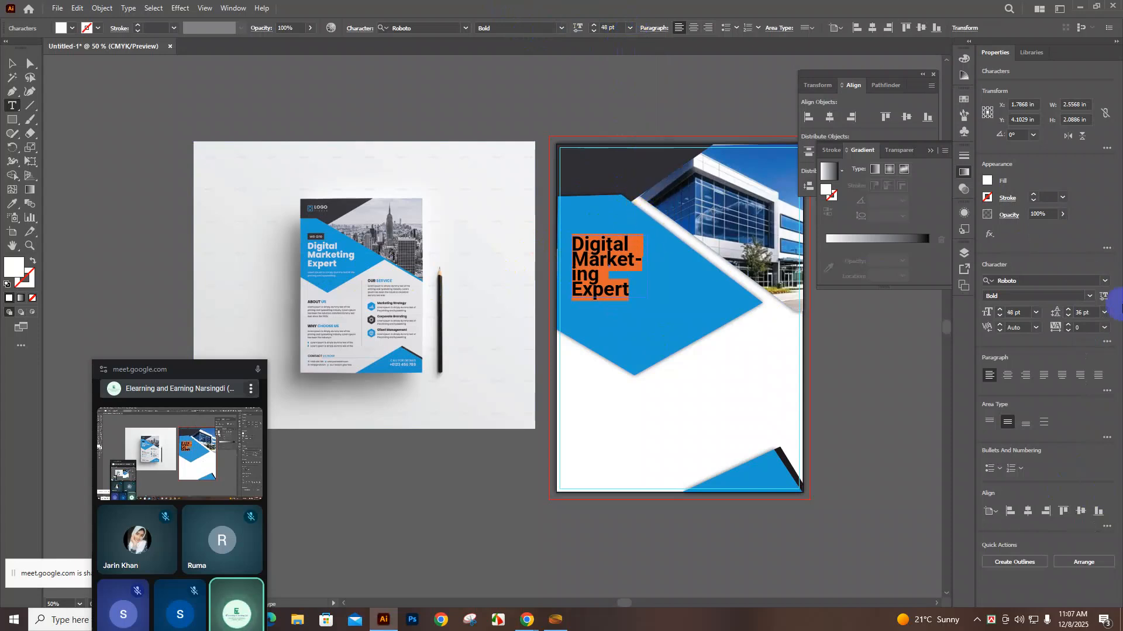
pyautogui.click(1099, 312)
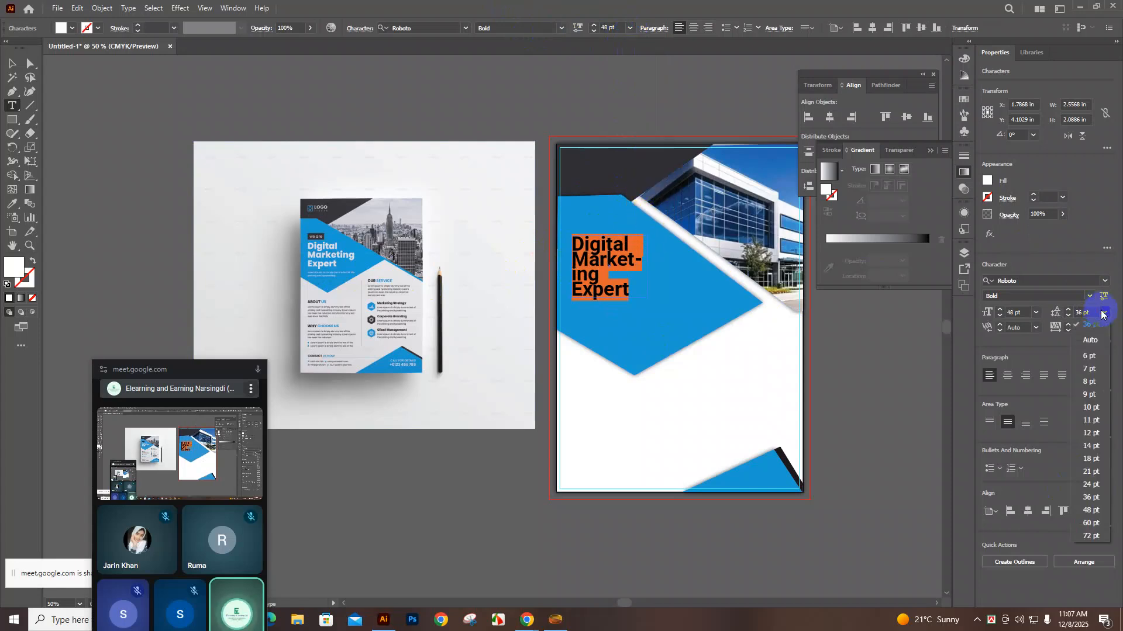
pyautogui.click(1089, 511)
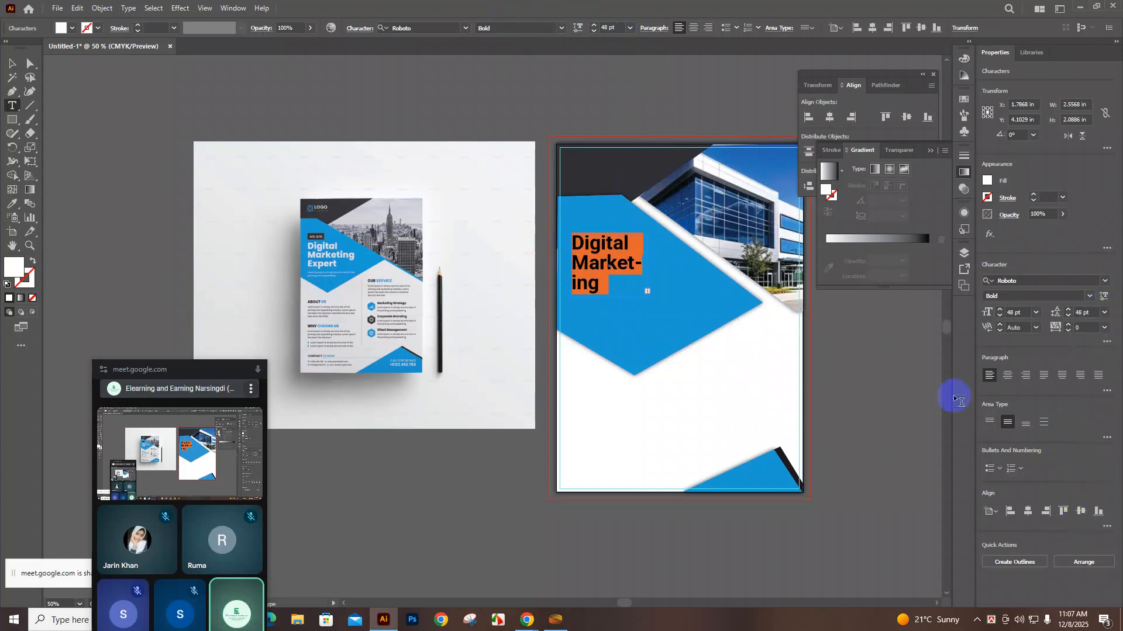
# Enlarge the headline frame to about 3.18 by 2.63 in and move it to about X 2.20, Y 4.11 in on the blue shape
pyautogui.click(12, 63)
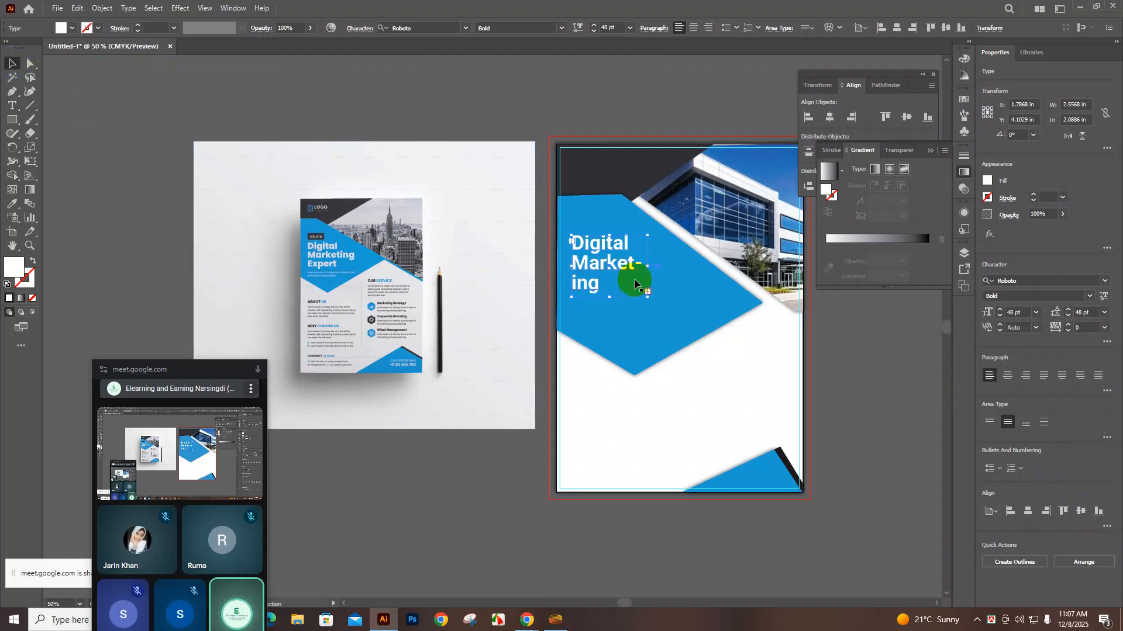
pyautogui.moveTo(648, 291); pyautogui.dragTo(666, 313)
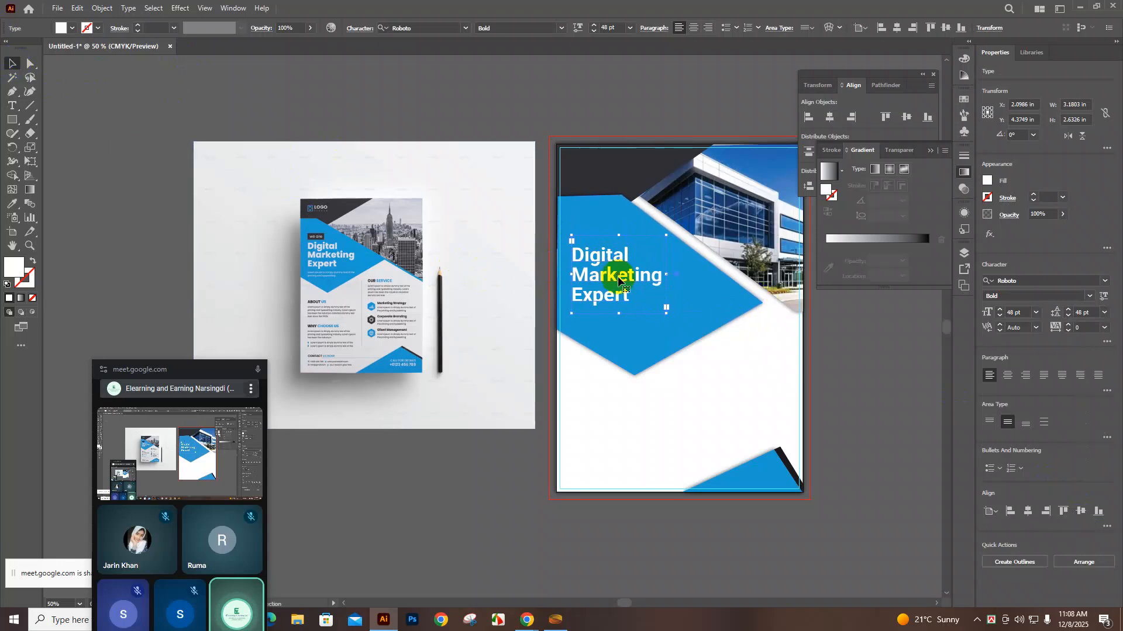
pyautogui.moveTo(618, 280); pyautogui.dragTo(622, 271)
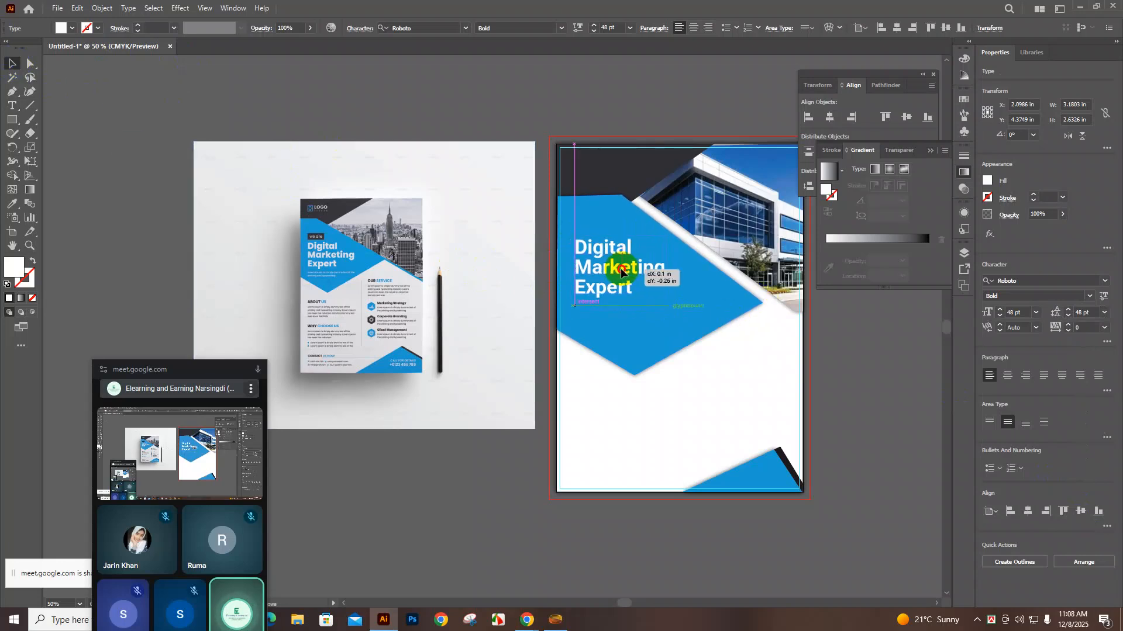
pyautogui.moveTo(623, 271); pyautogui.dragTo(624, 270)
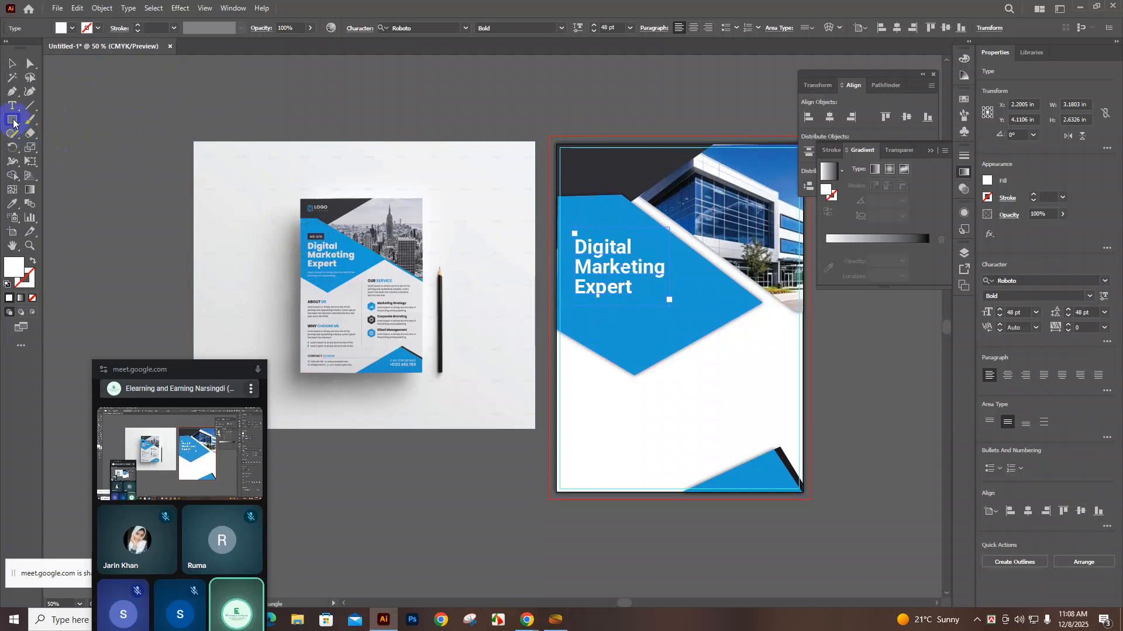
# Draw a rectangle about 1.49 × 0.67 in above the reference mockup and fill it with the dark grey sampled from the reference flyer
pyautogui.moveTo(245, 98); pyautogui.dragTo(289, 117)
pyautogui.click(13, 205)
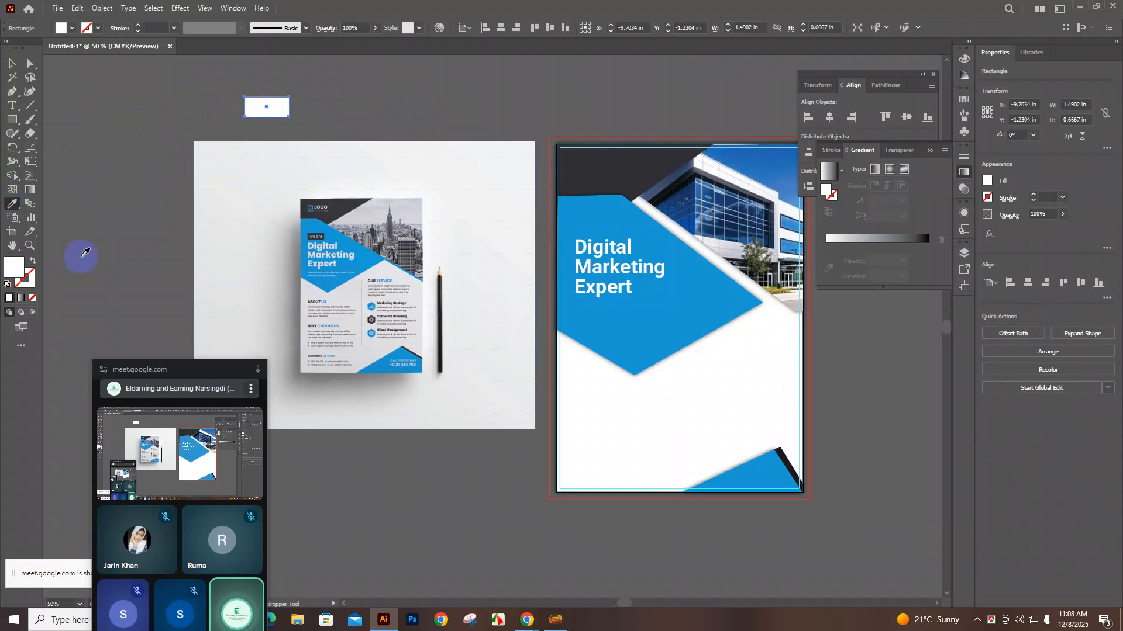
pyautogui.click(329, 221)
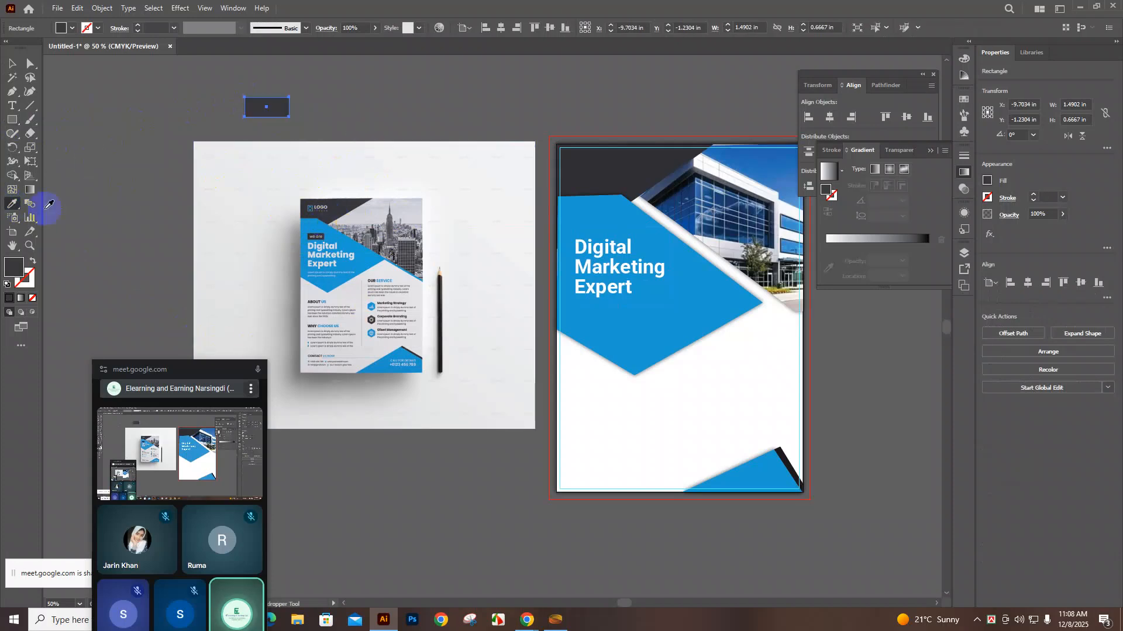
pyautogui.click(319, 242)
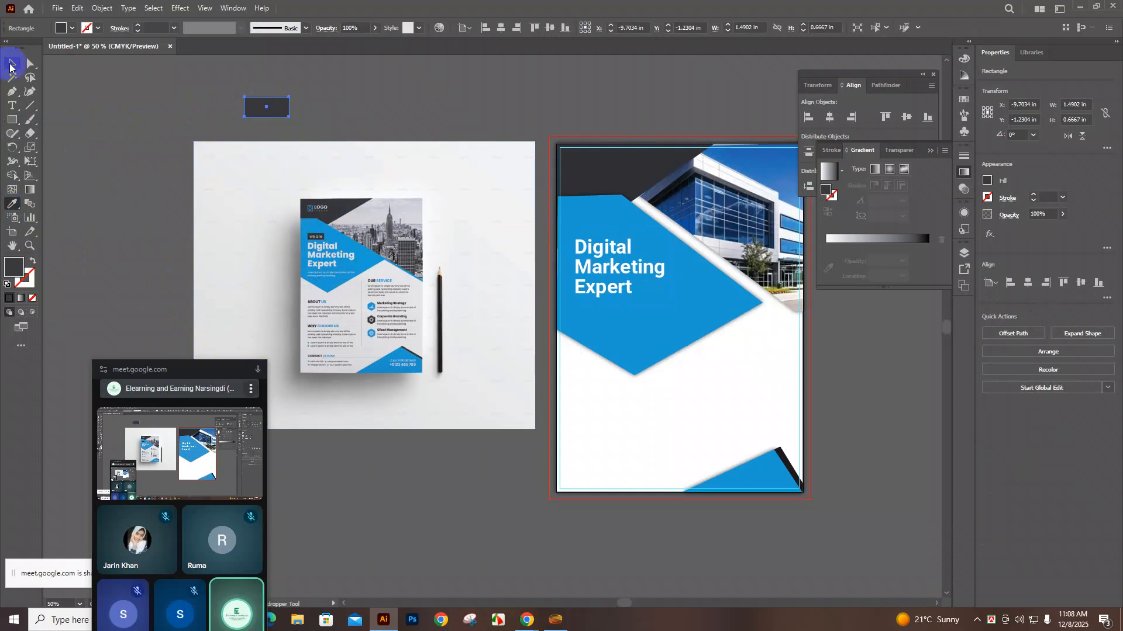
# Add a text frame reading "we are" beside the reference mockup, widened so the whole phrase fits
pyautogui.click(11, 105)
pyautogui.moveTo(97, 192); pyautogui.dragTo(151, 213)
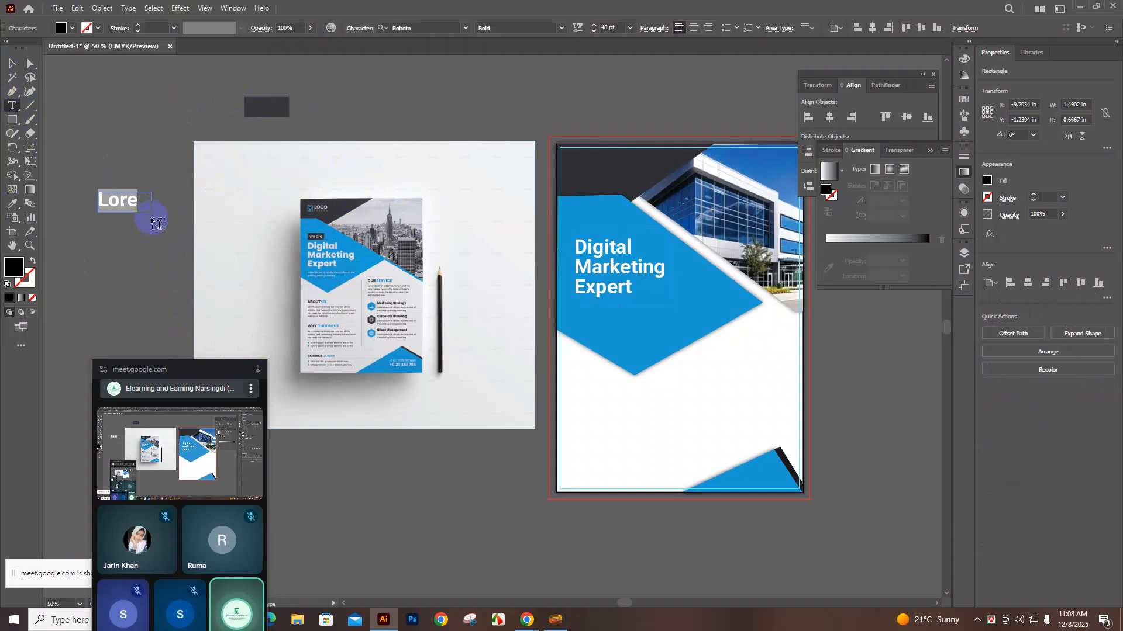
pyautogui.press('BackSpace')
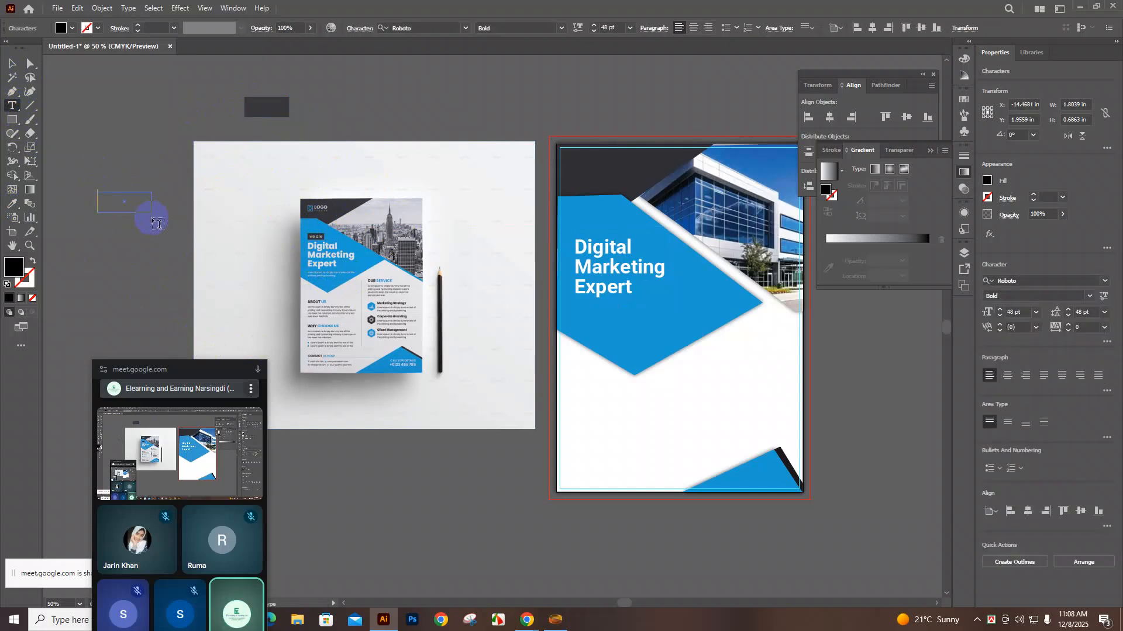
pyautogui.write('we')
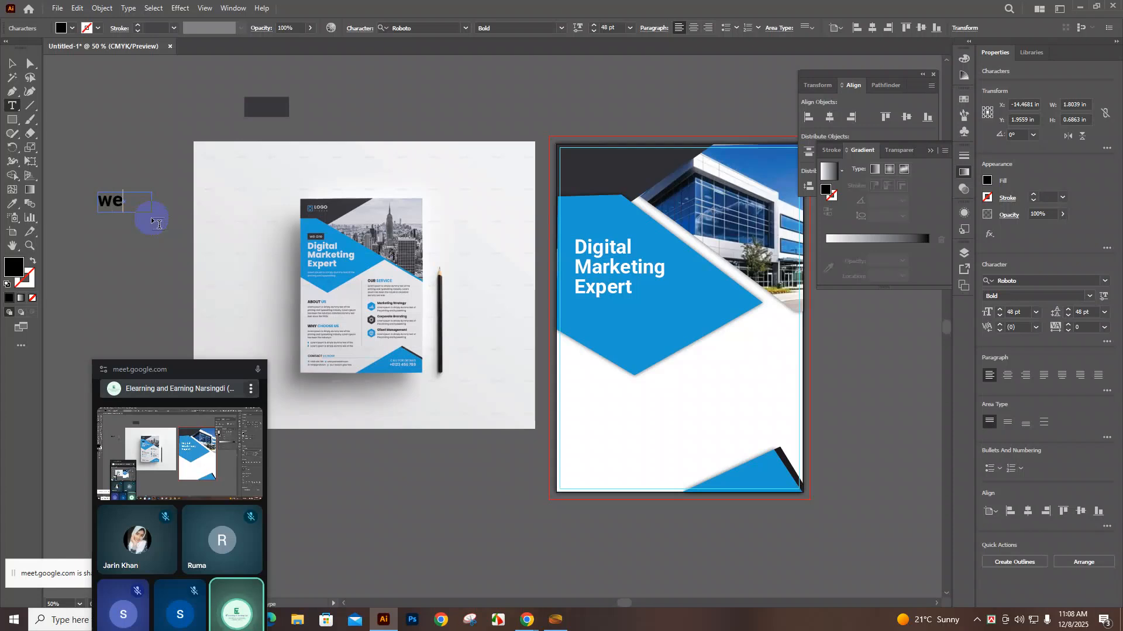
pyautogui.write(' a')
pyautogui.click(12, 63)
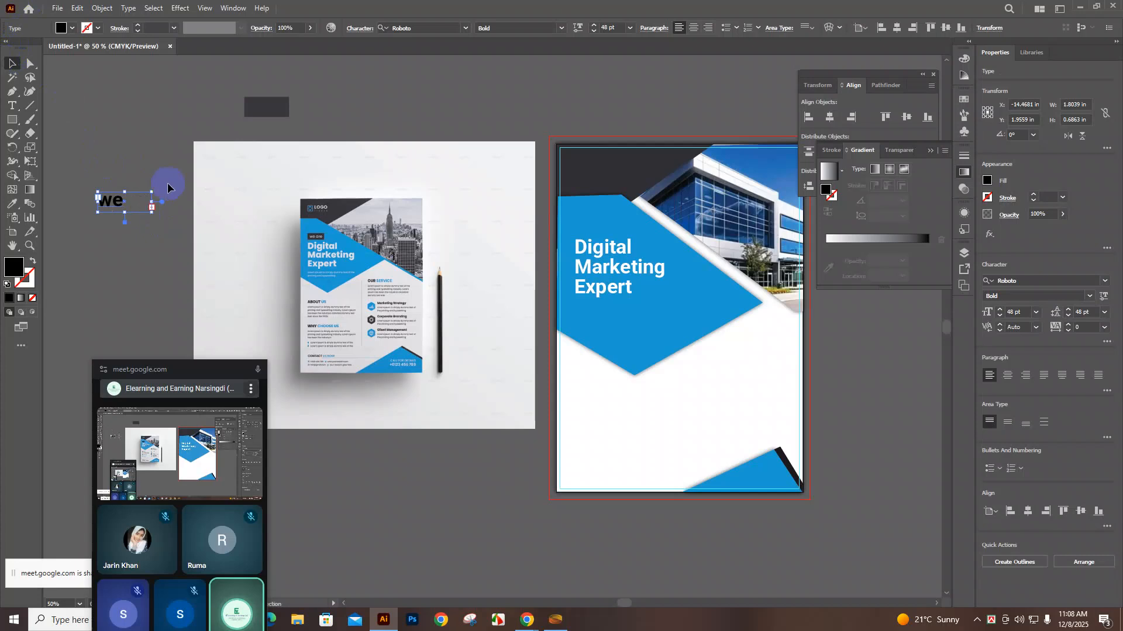
pyautogui.moveTo(151, 202); pyautogui.dragTo(163, 202)
# Set the "we are" text to the SemiBold weight with a white fill
pyautogui.doubleClick(145, 202)
pyautogui.tripleClick(145, 202)
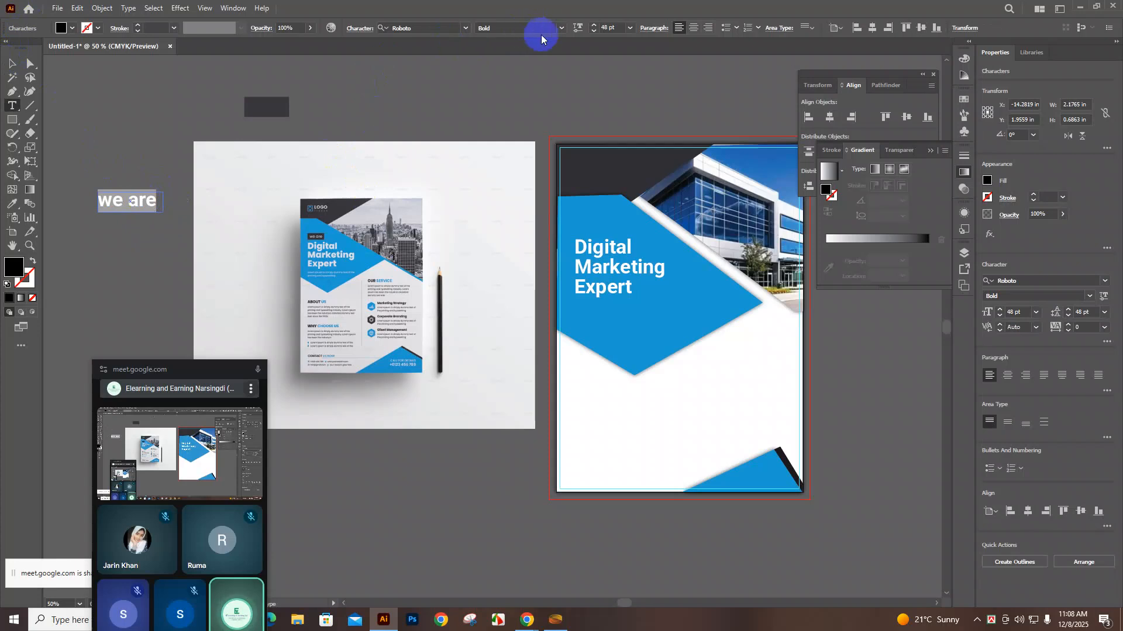
pyautogui.click(562, 29)
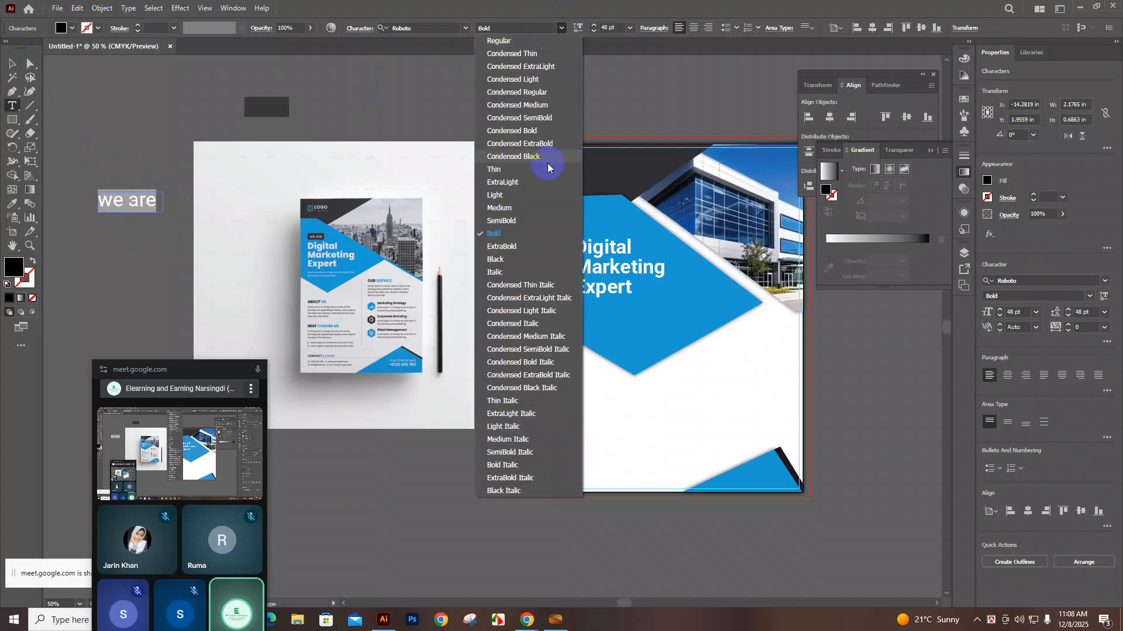
pyautogui.click(515, 222)
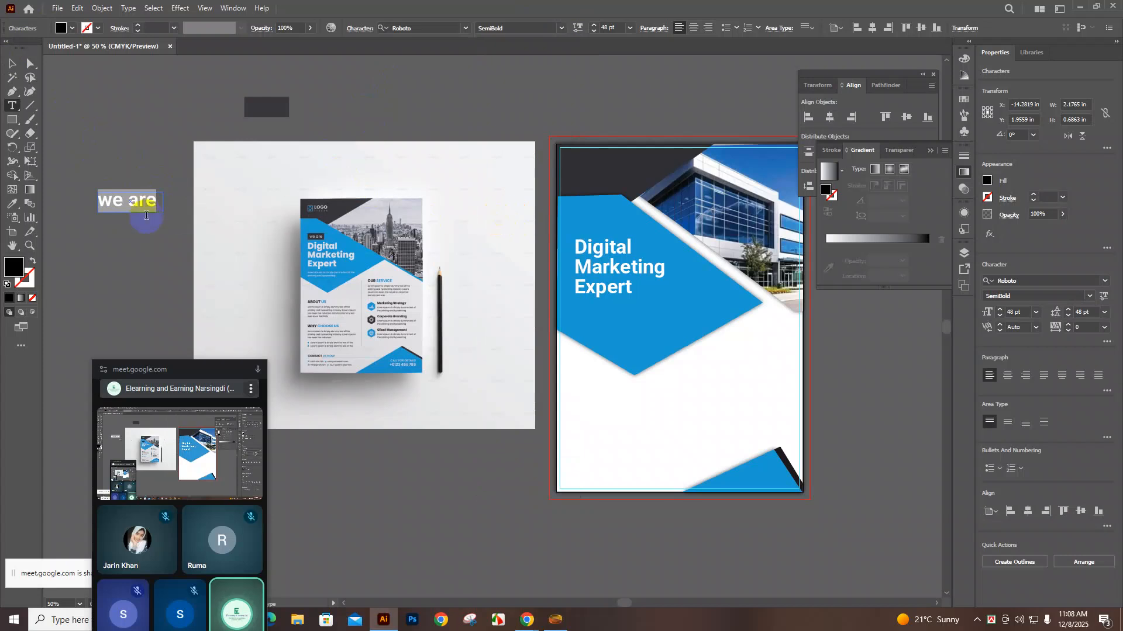
pyautogui.click(70, 28)
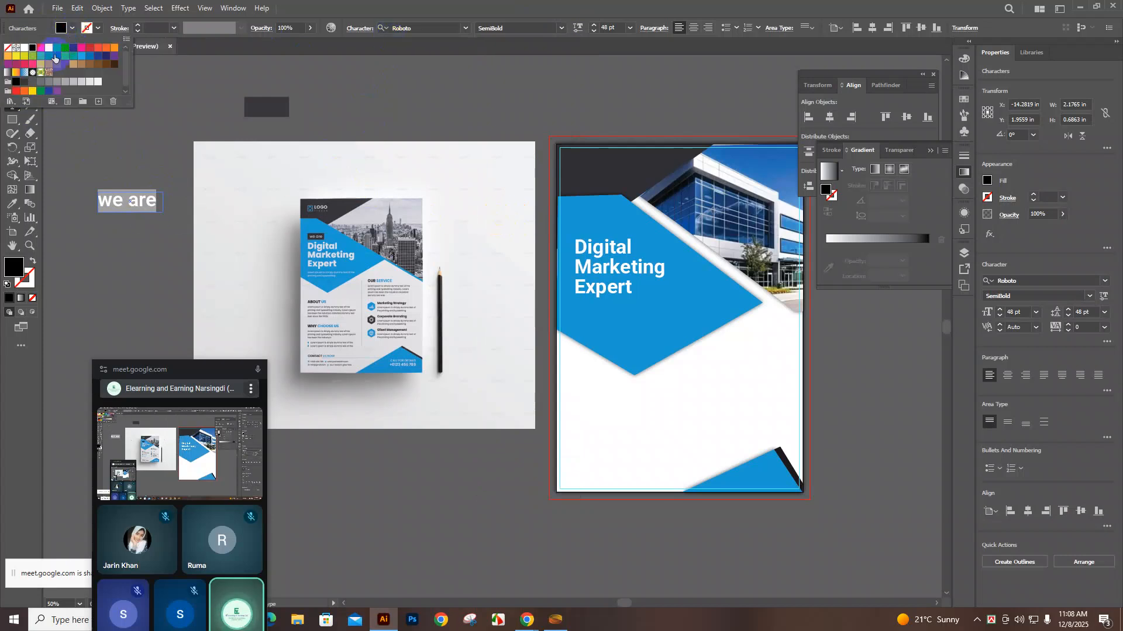
pyautogui.click(24, 48)
pyautogui.click(24, 49)
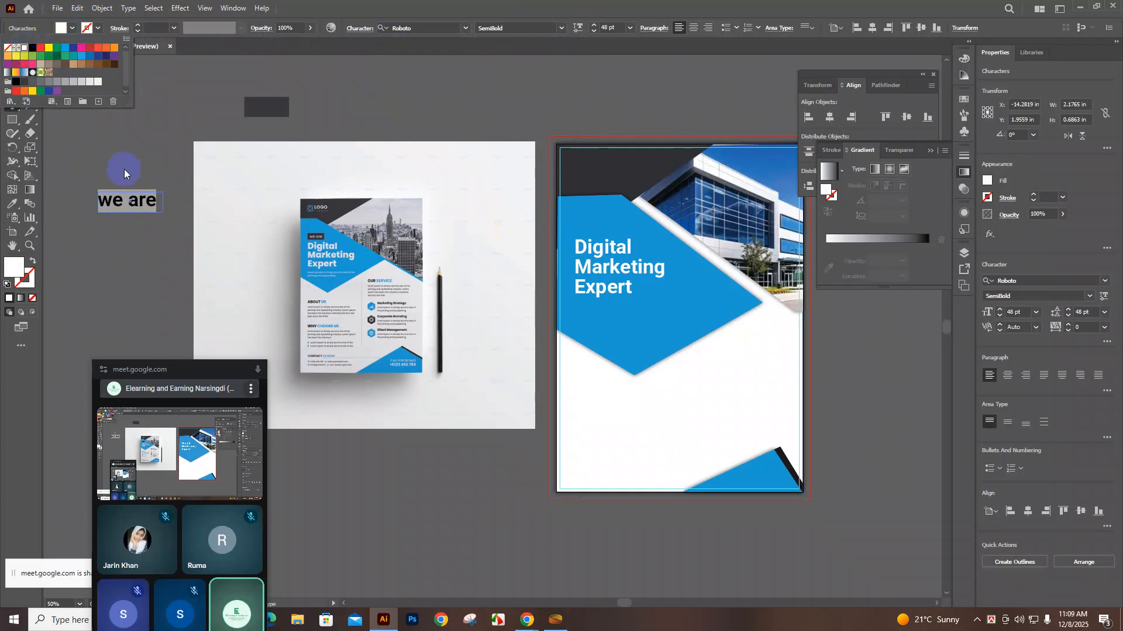
pyautogui.click(145, 163)
pyautogui.click(7, 62)
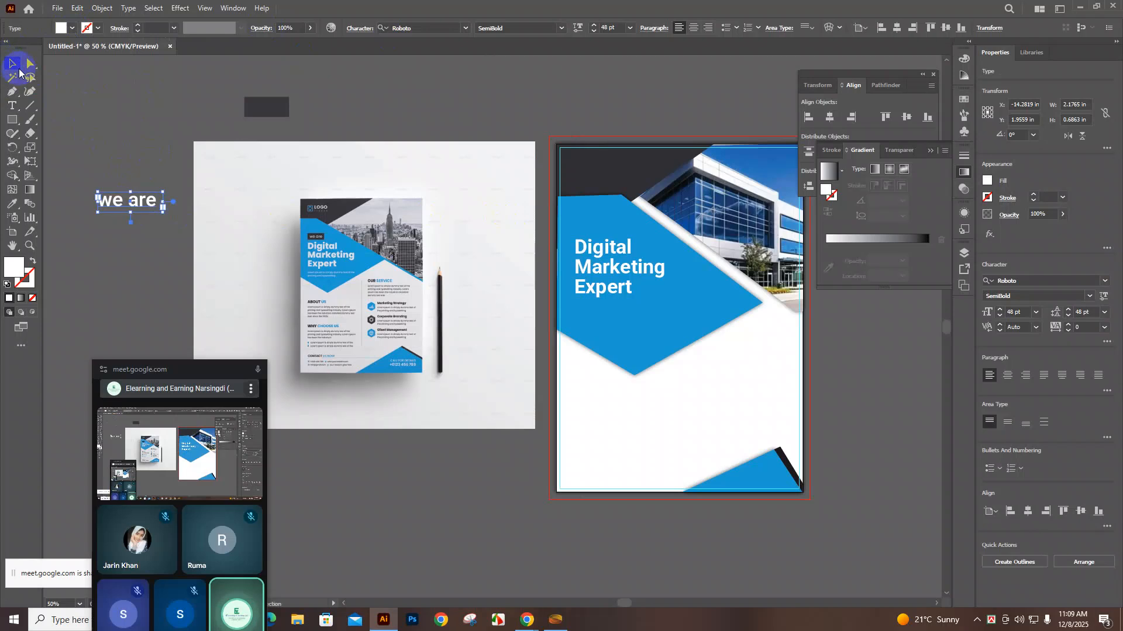
# Reduce the "we are" text to 24 pt and shrink its frame to about 1.09 × 0.34 in
pyautogui.moveTo(127, 203); pyautogui.dragTo(146, 199)
pyautogui.tripleClick(146, 200)
pyautogui.doubleClick(146, 199)
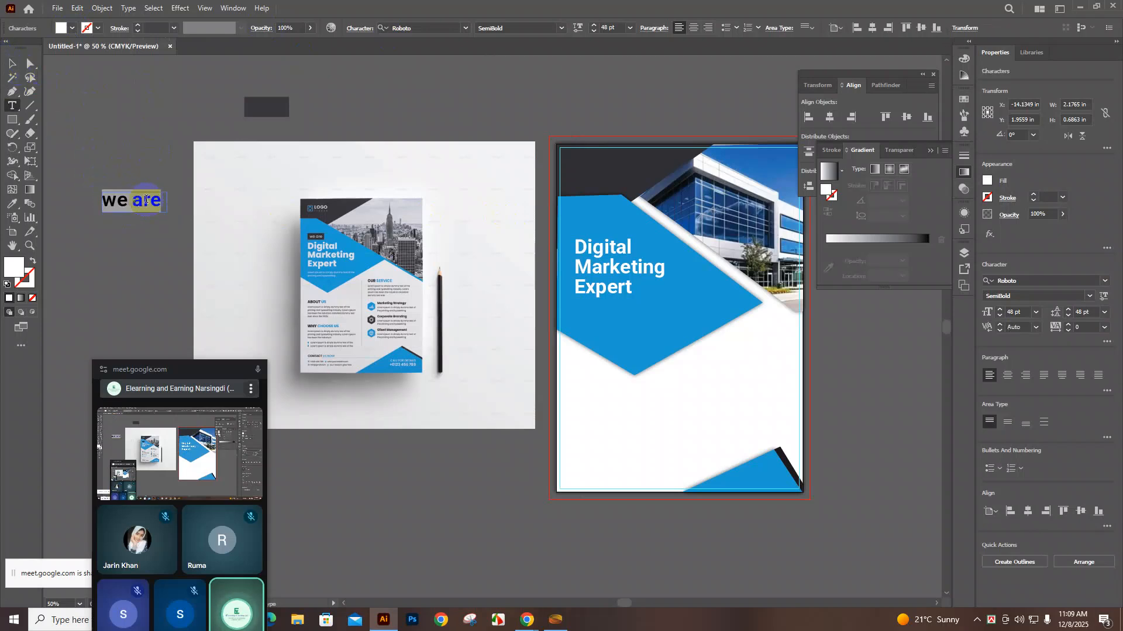
pyautogui.click(629, 27)
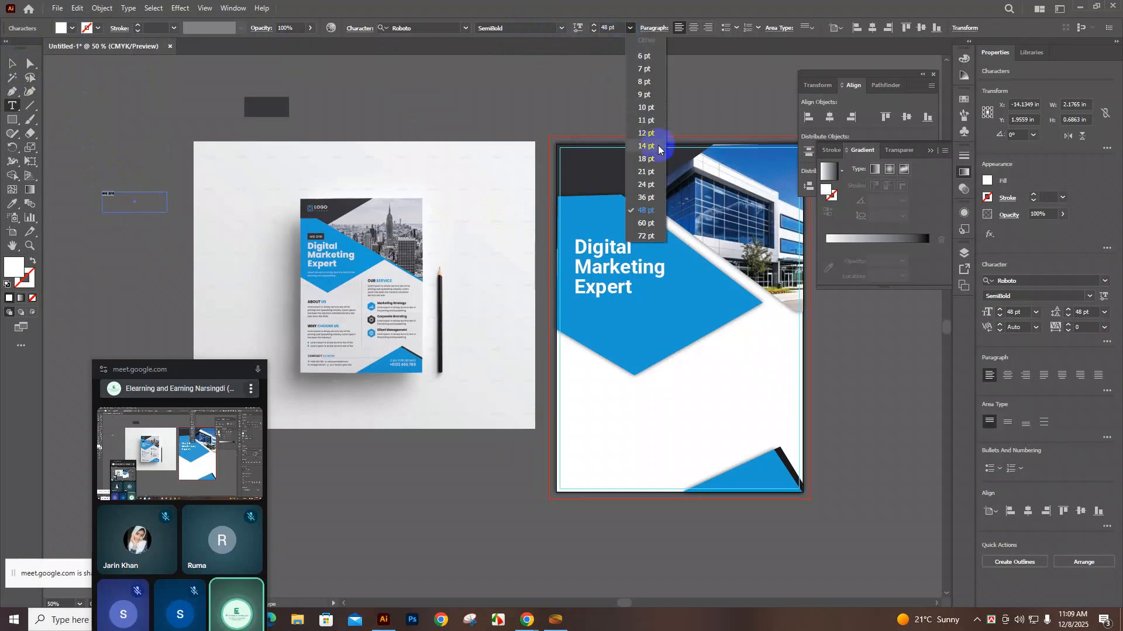
pyautogui.click(645, 185)
pyautogui.click(11, 63)
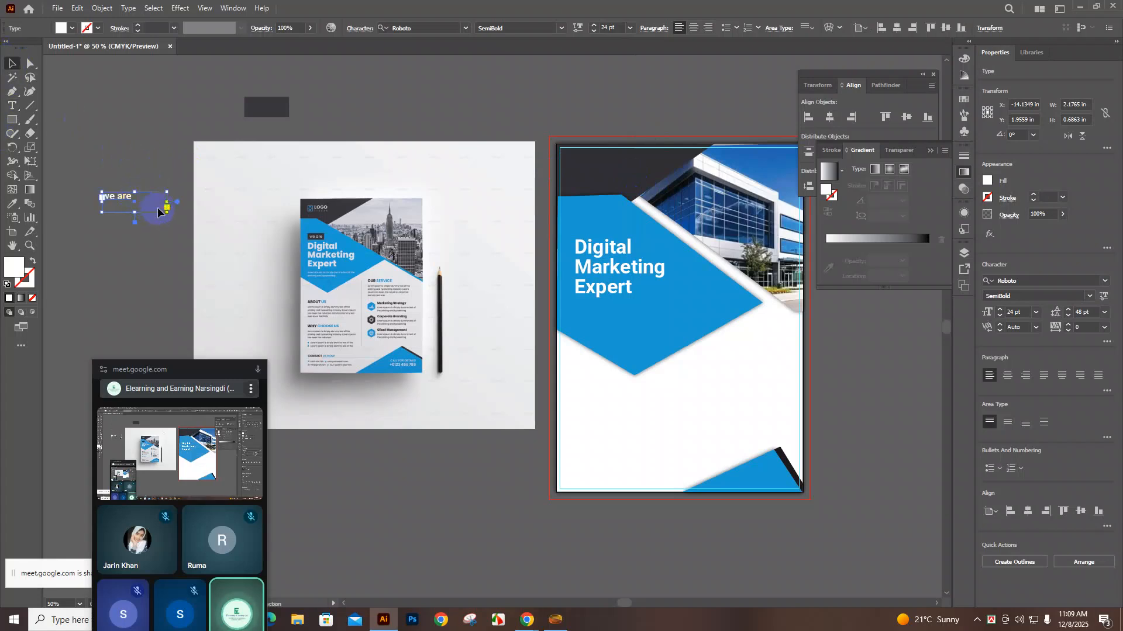
pyautogui.moveTo(162, 203); pyautogui.dragTo(122, 195)
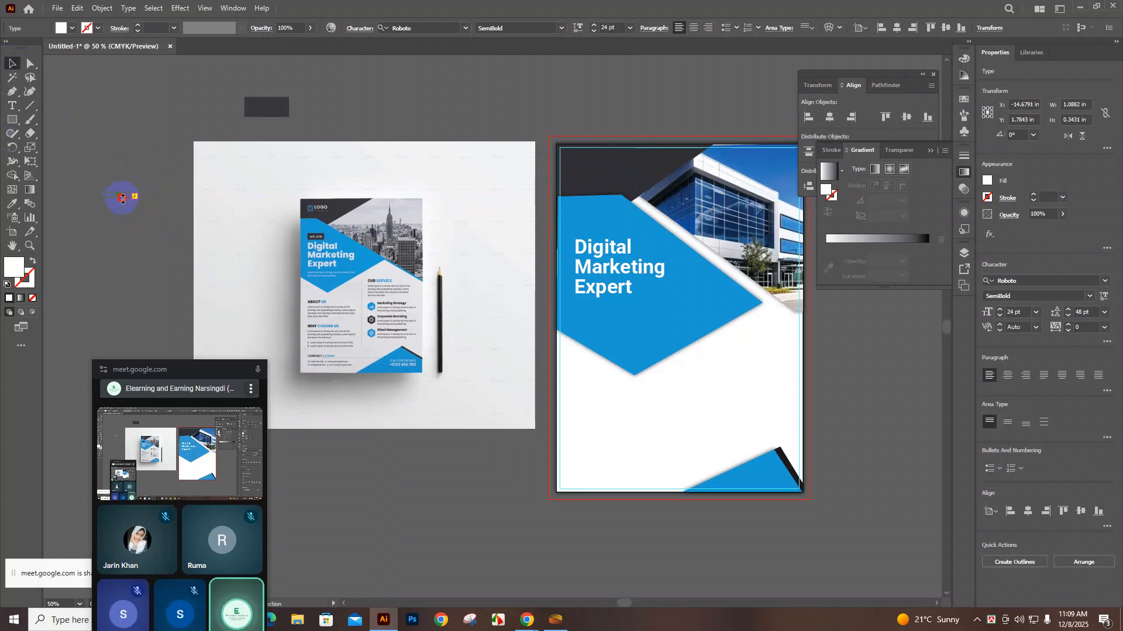
pyautogui.hotkey('ctrl', 'z')
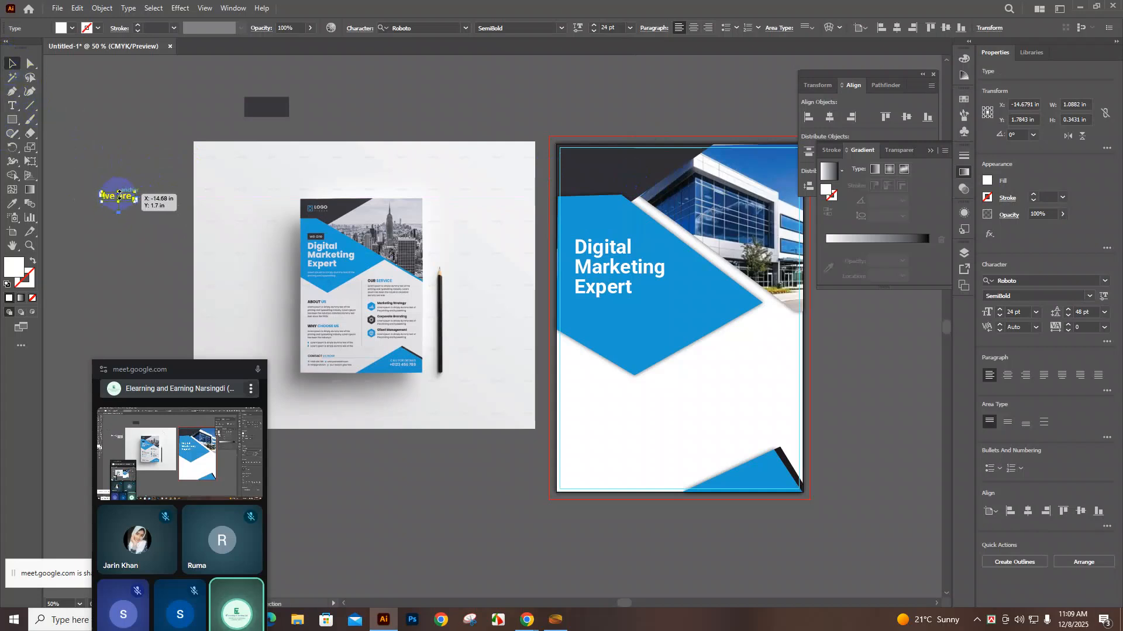
# Centre the "we are" text on the dark grey rectangle
pyautogui.moveTo(117, 199); pyautogui.dragTo(269, 111)
pyautogui.click(315, 112)
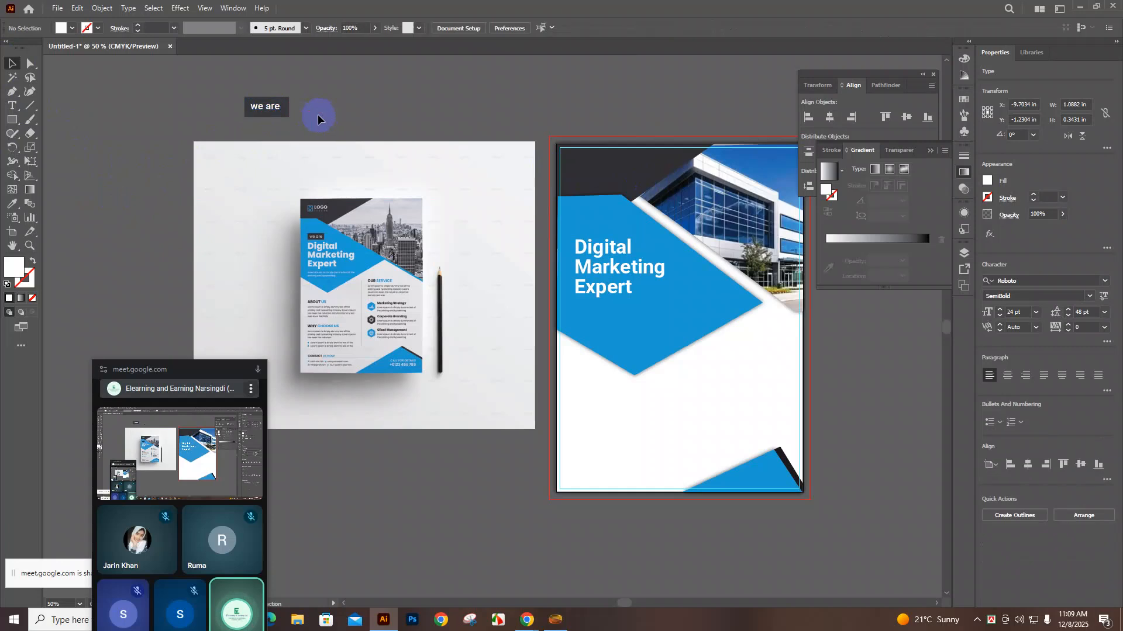
pyautogui.click(269, 105)
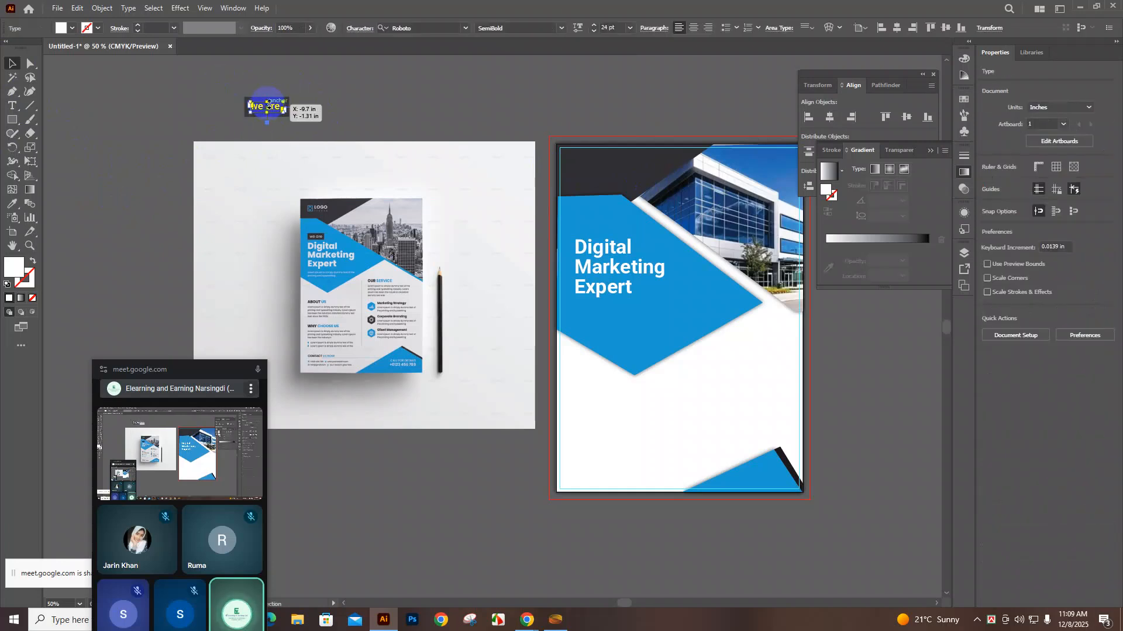
pyautogui.click(311, 106)
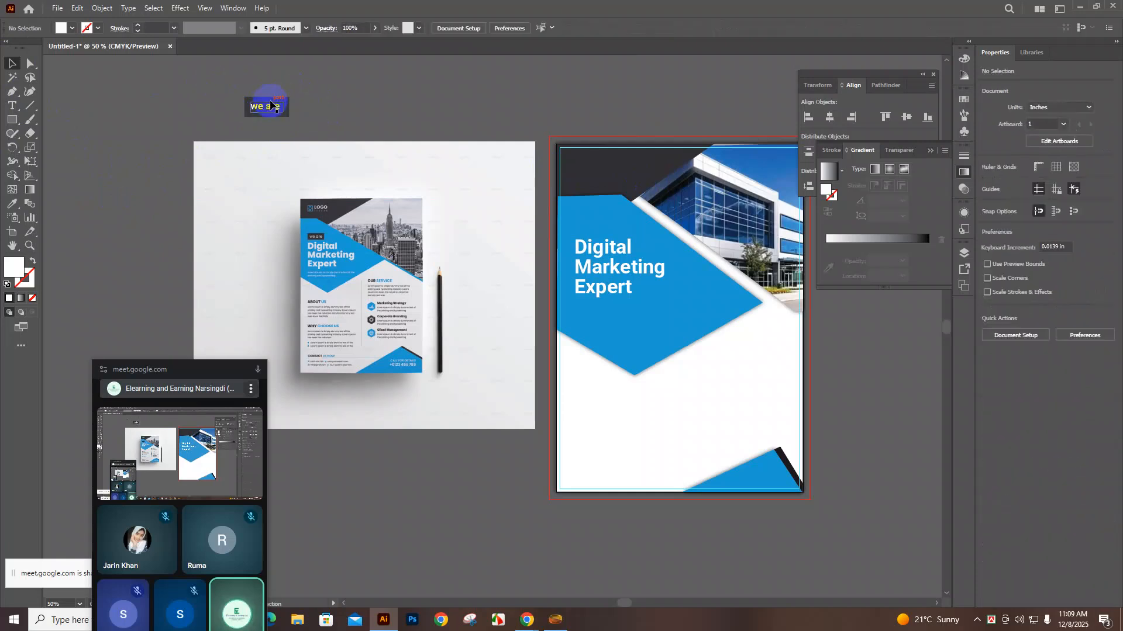
# Group the rectangle with its "we are" text, scaled to about 1.25 × 0.51 in, and place it directly above the "Digital Marketing Expert" headline
pyautogui.moveTo(243, 94); pyautogui.dragTo(595, 226)
pyautogui.hotkey('ctrl', 'g')
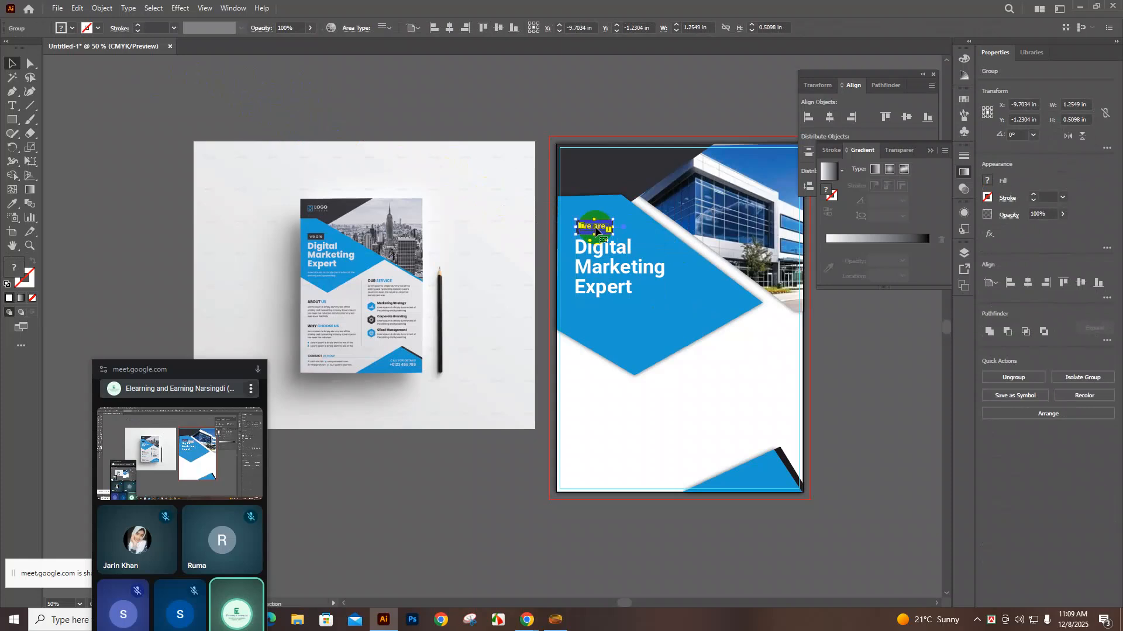
pyautogui.click(513, 122)
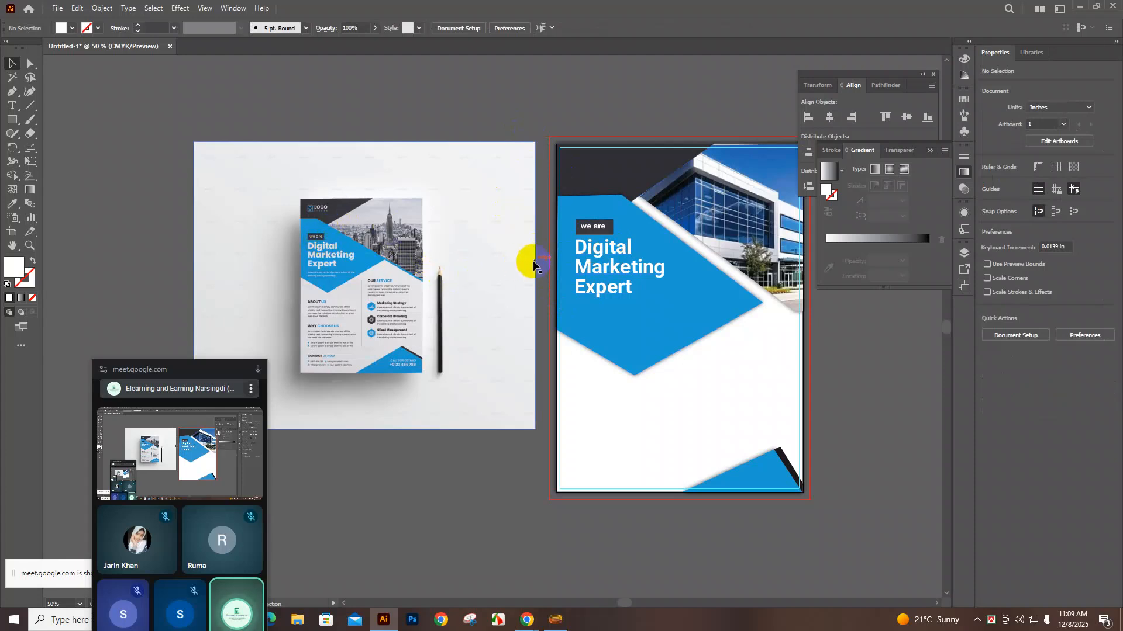
# Change the "we are" text inside the grouped badge to the Light weight, and leave the group's isolation mode
pyautogui.doubleClick(602, 231)
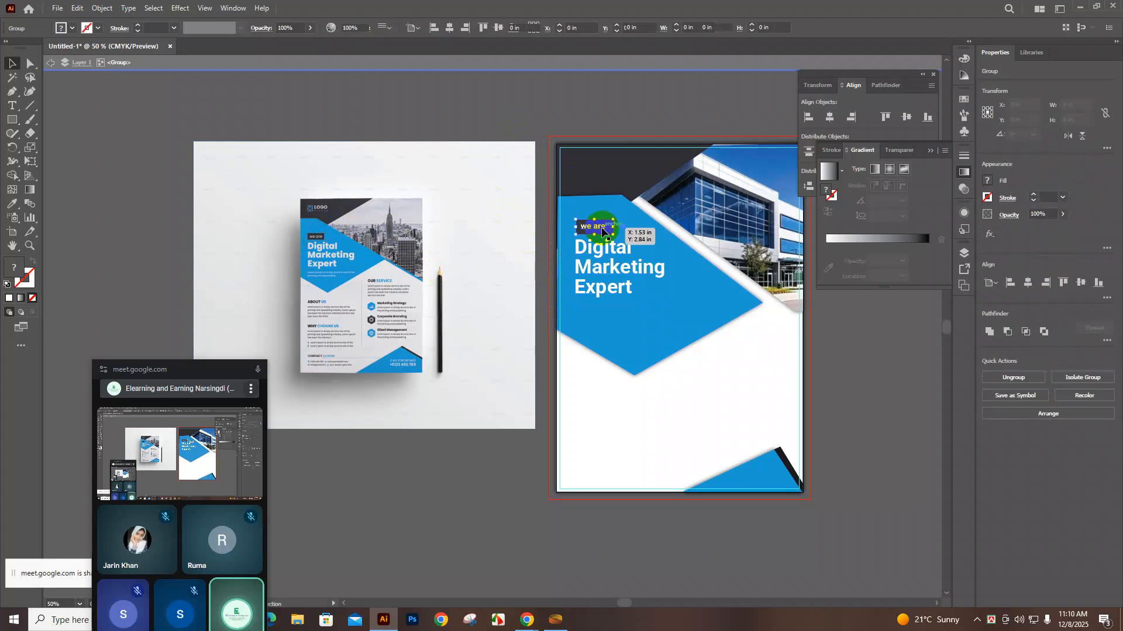
pyautogui.doubleClick(603, 231)
pyautogui.tripleClick(603, 226)
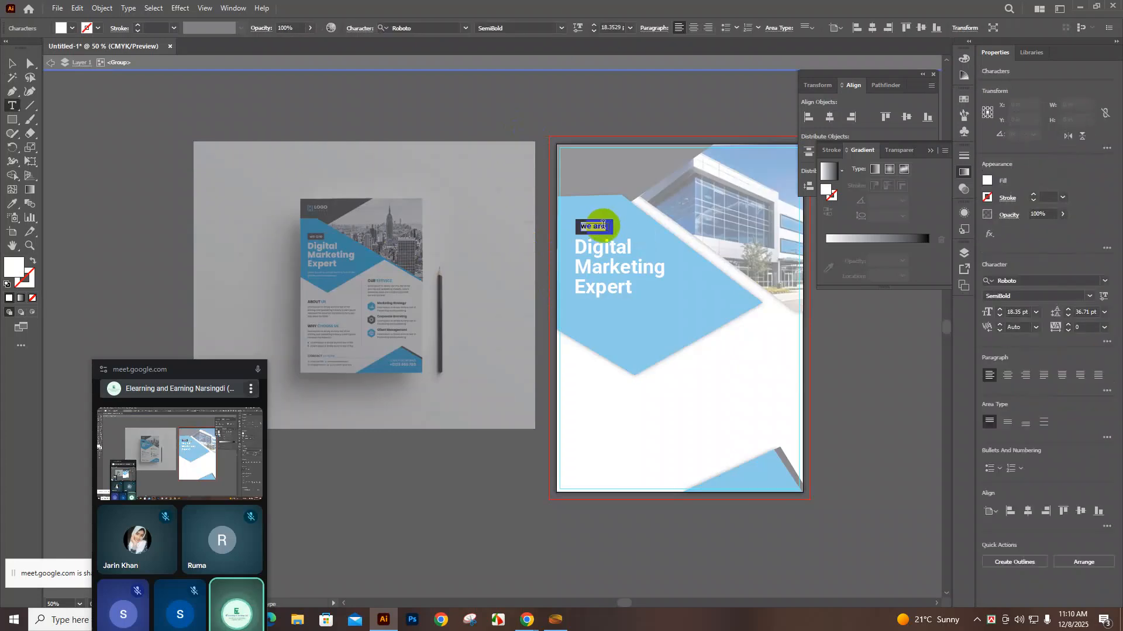
pyautogui.click(561, 29)
pyautogui.click(512, 194)
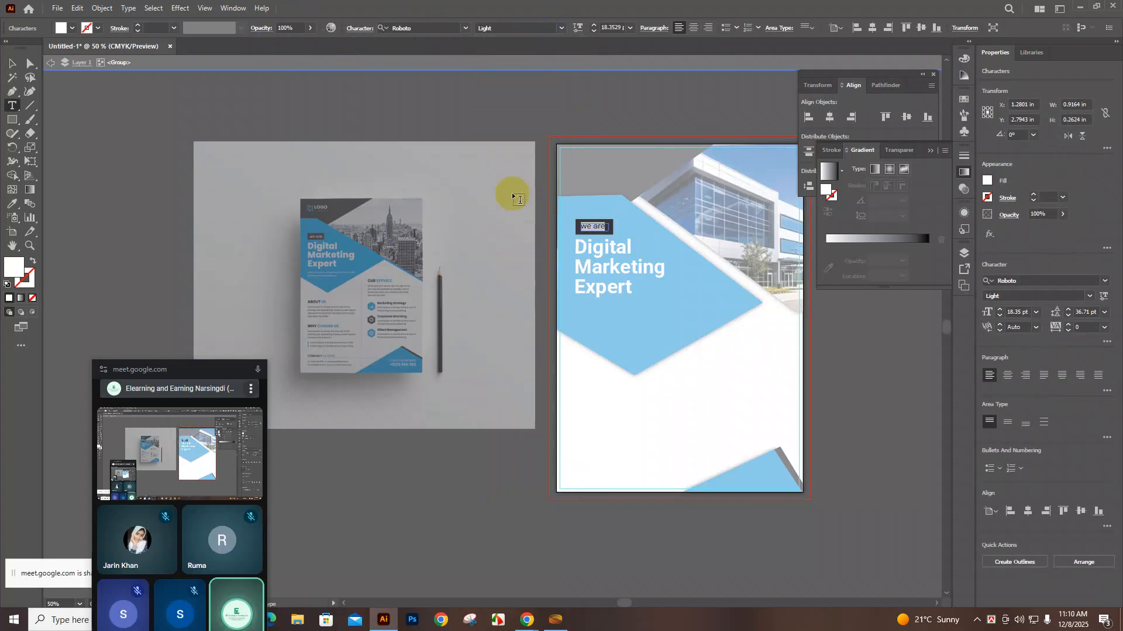
pyautogui.click(48, 67)
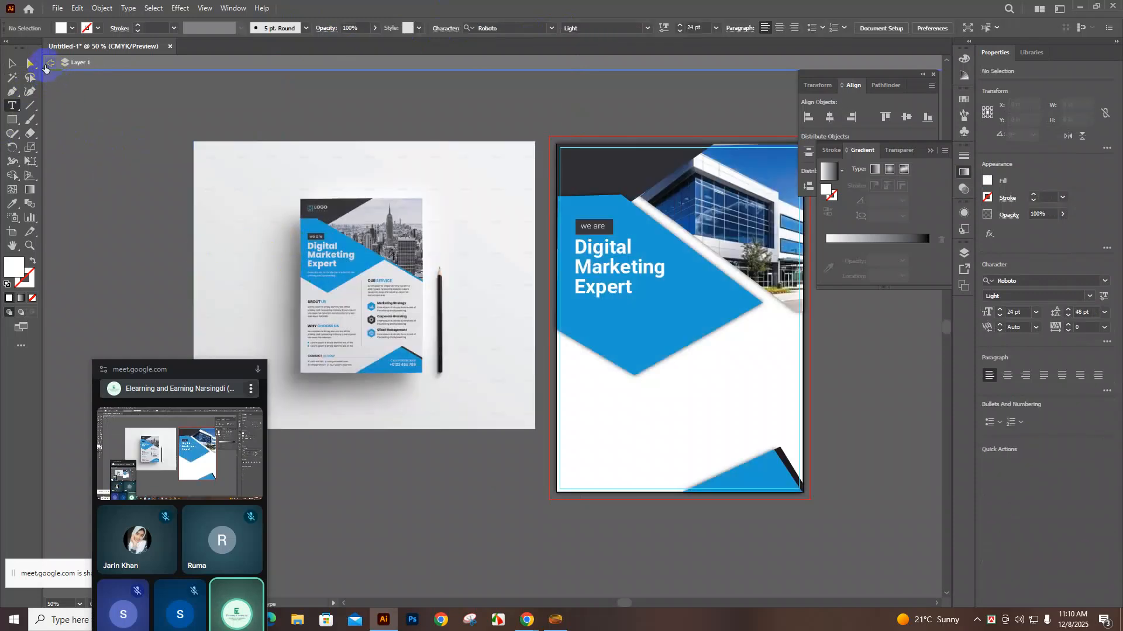
pyautogui.click(44, 68)
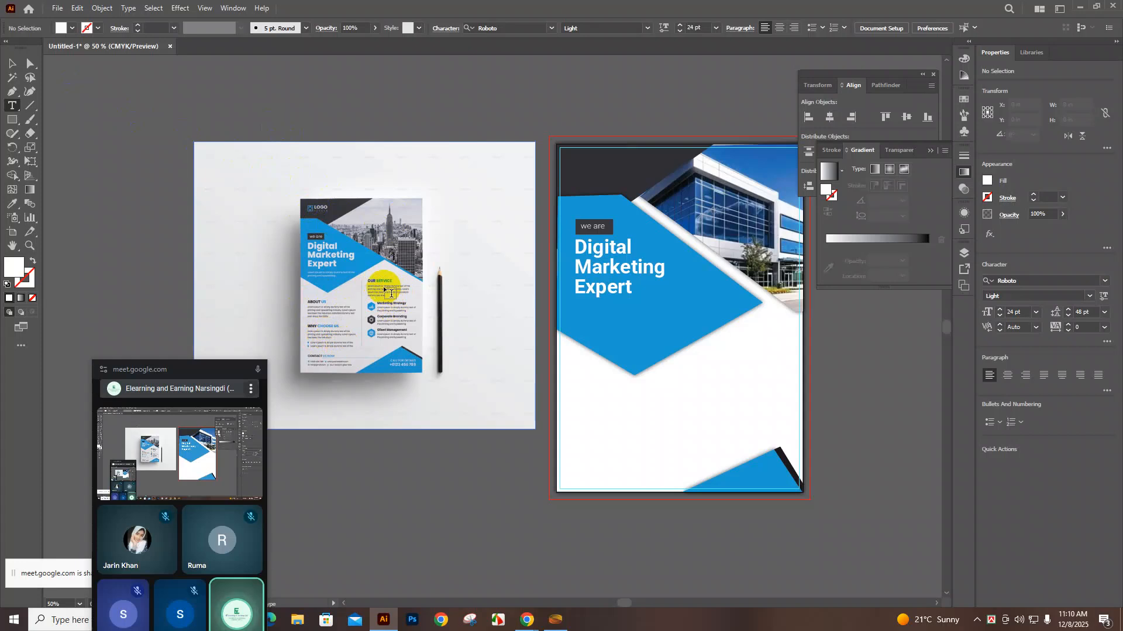
# Open the Web Icons symbol library and position its panel clear of the service icons on the reference flyer
pyautogui.click(228, 13)
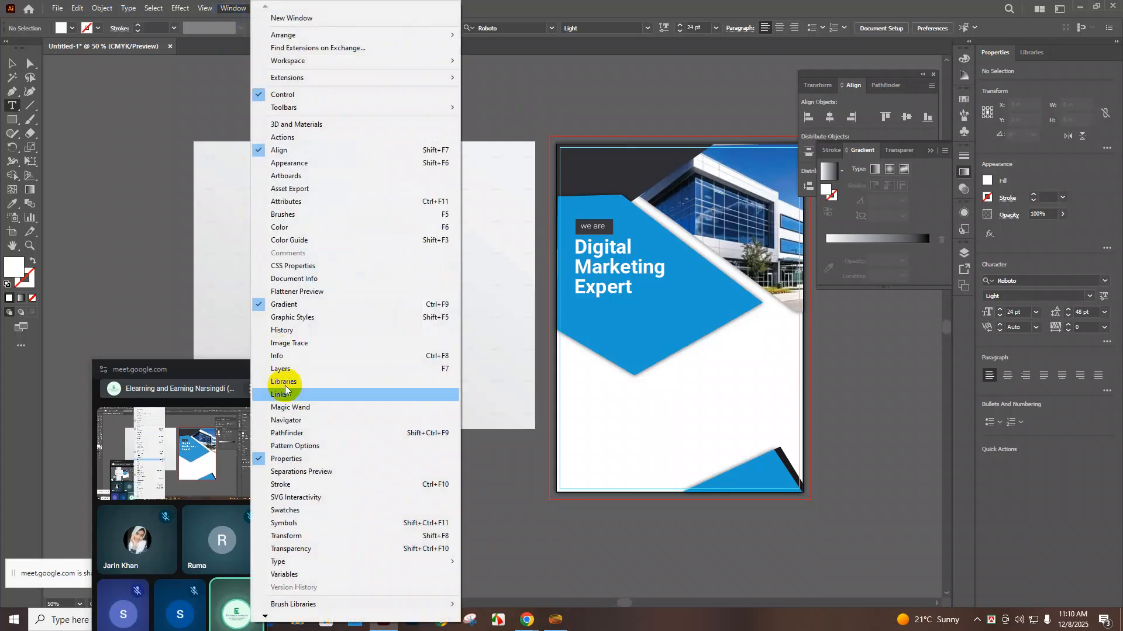
pyautogui.click(291, 524)
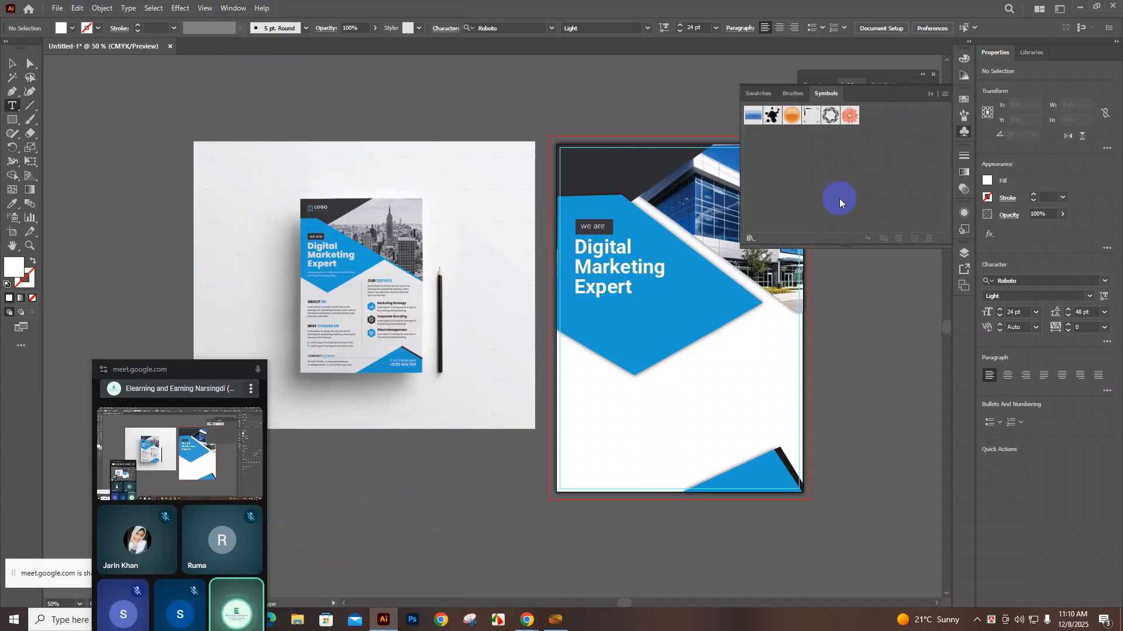
pyautogui.click(947, 97)
pyautogui.moveTo(990, 329)
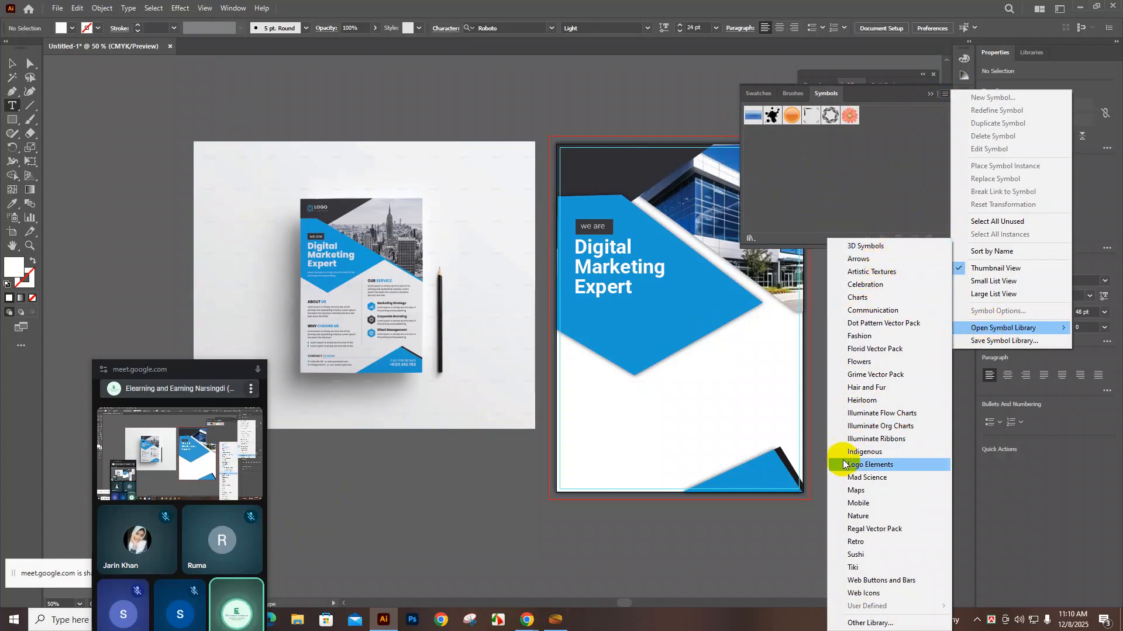
pyautogui.click(866, 593)
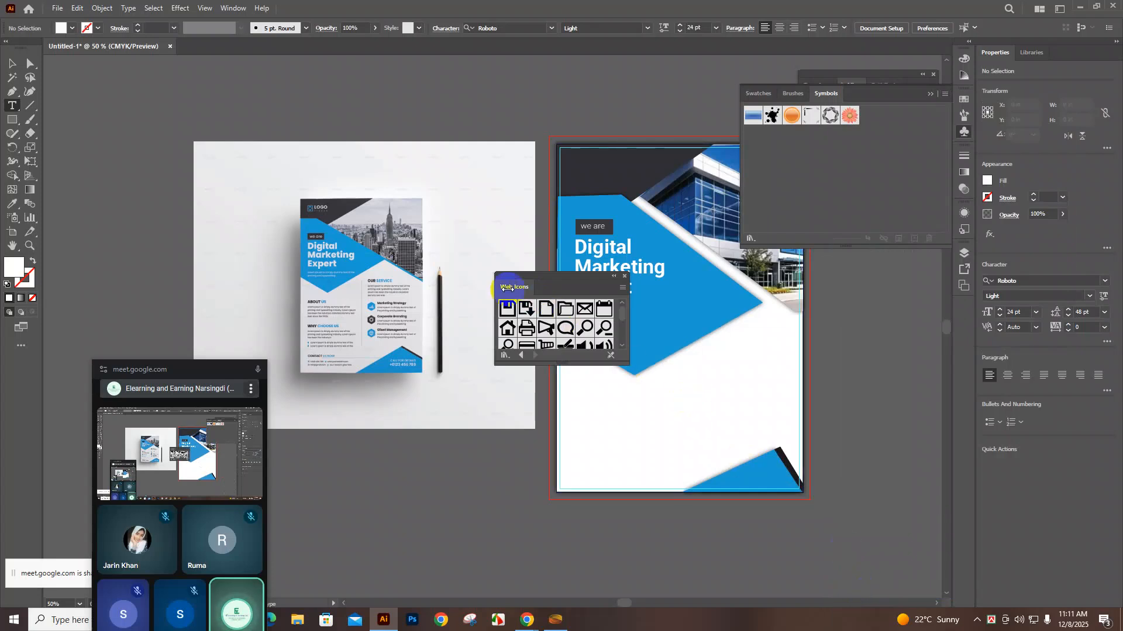
pyautogui.moveTo(507, 344); pyautogui.dragTo(300, 318)
pyautogui.scroll(3, 299, 318)
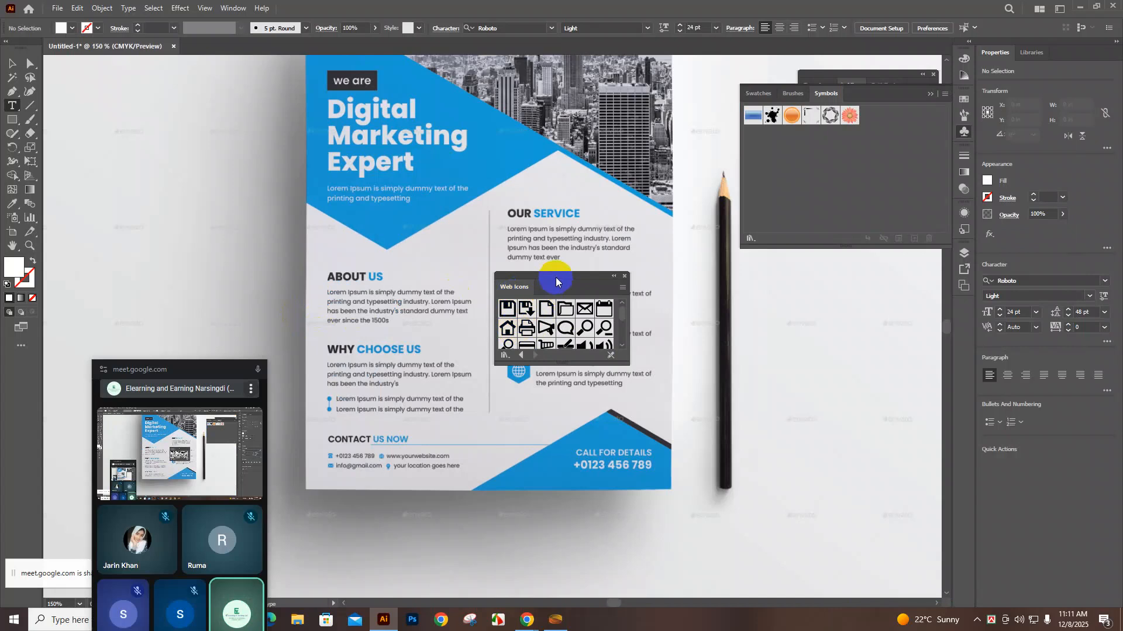
pyautogui.moveTo(556, 278); pyautogui.dragTo(383, 250)
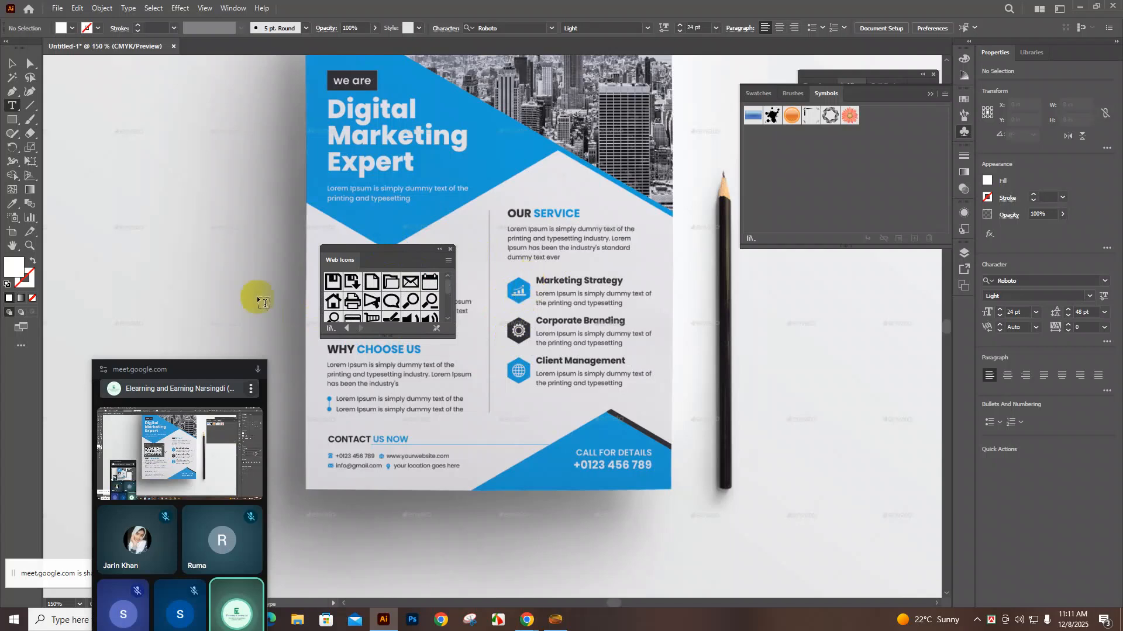
# Add the globe-with-cursor icon from the Web Icons library to the document's symbols
pyautogui.scroll(-3, 407, 314)
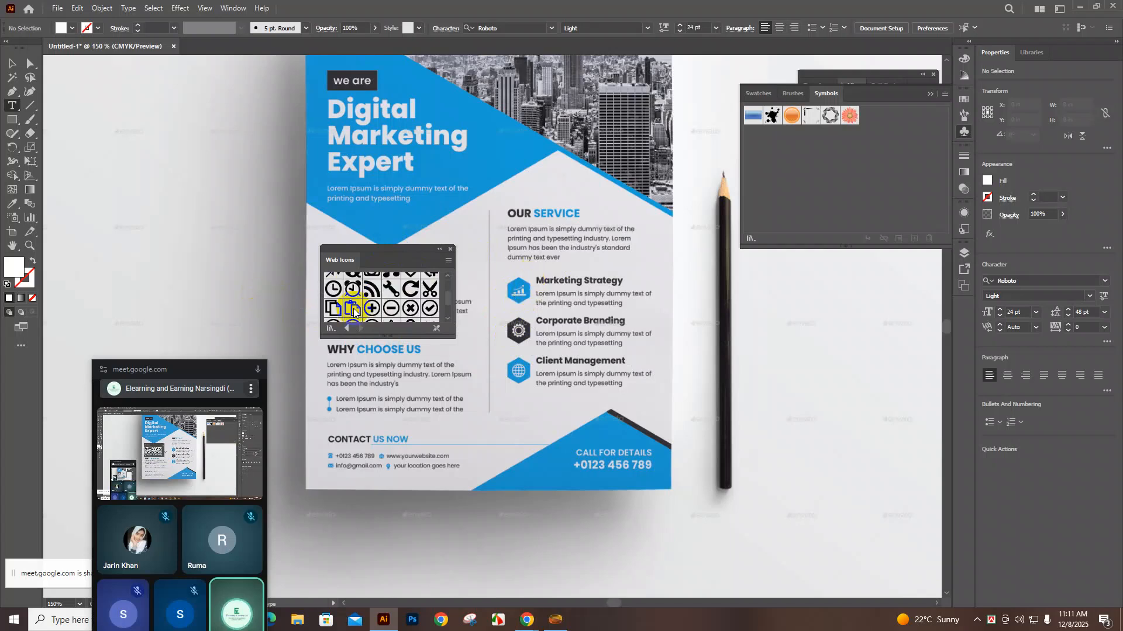
pyautogui.scroll(-1, 363, 312)
pyautogui.click(370, 311)
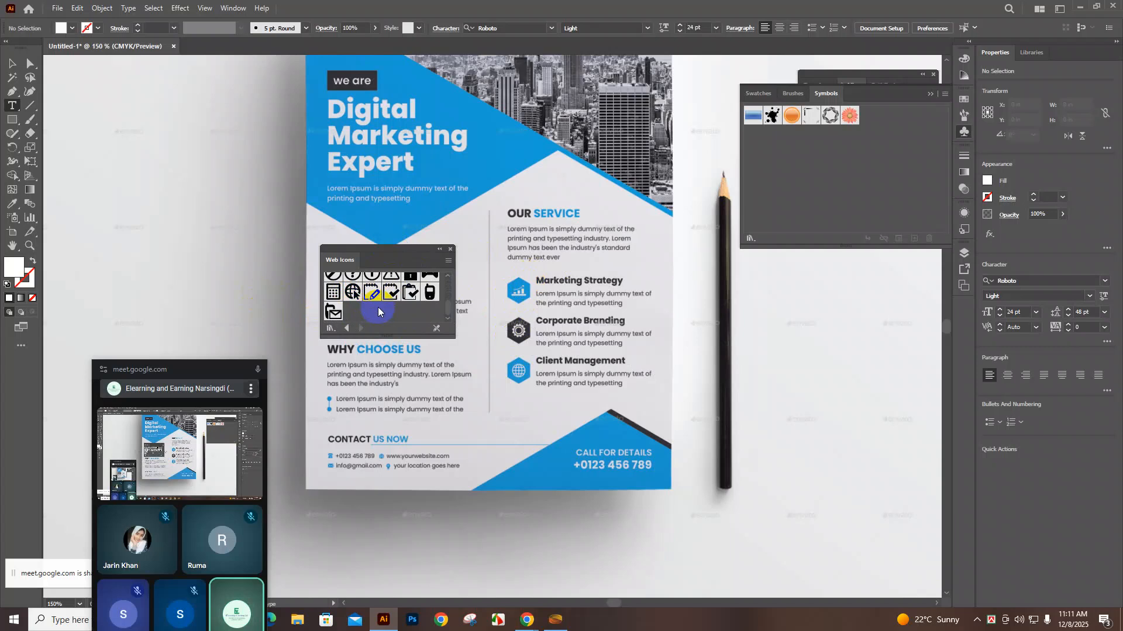
pyautogui.scroll(8, 386, 310)
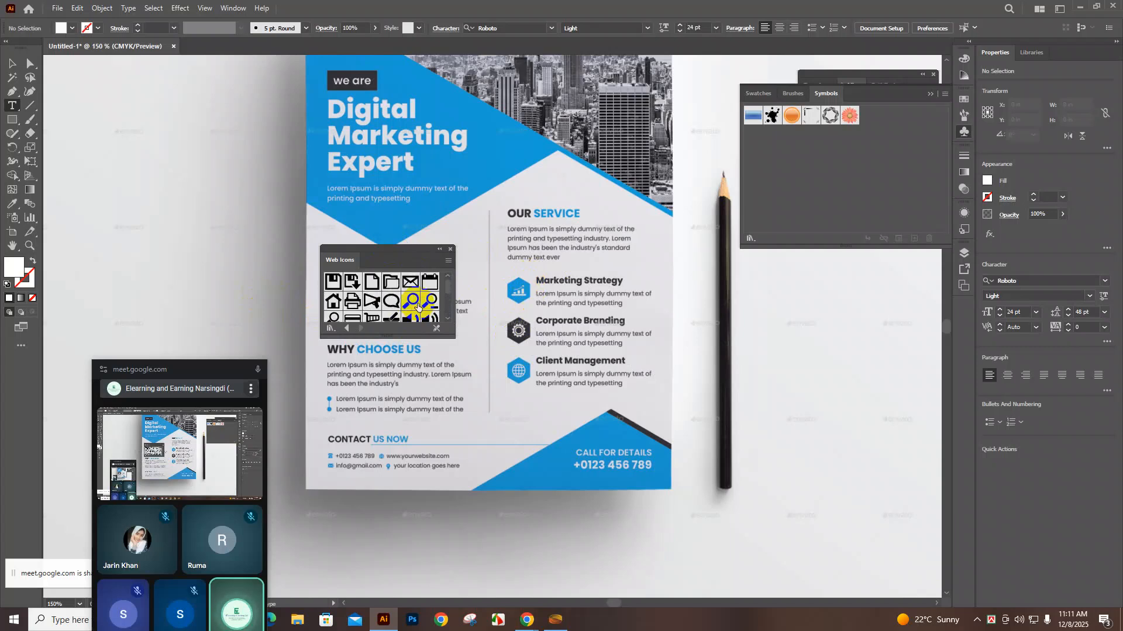
pyautogui.scroll(-8, 397, 316)
pyautogui.click(397, 317)
pyautogui.click(346, 300)
pyautogui.moveTo(352, 294); pyautogui.dragTo(922, 117)
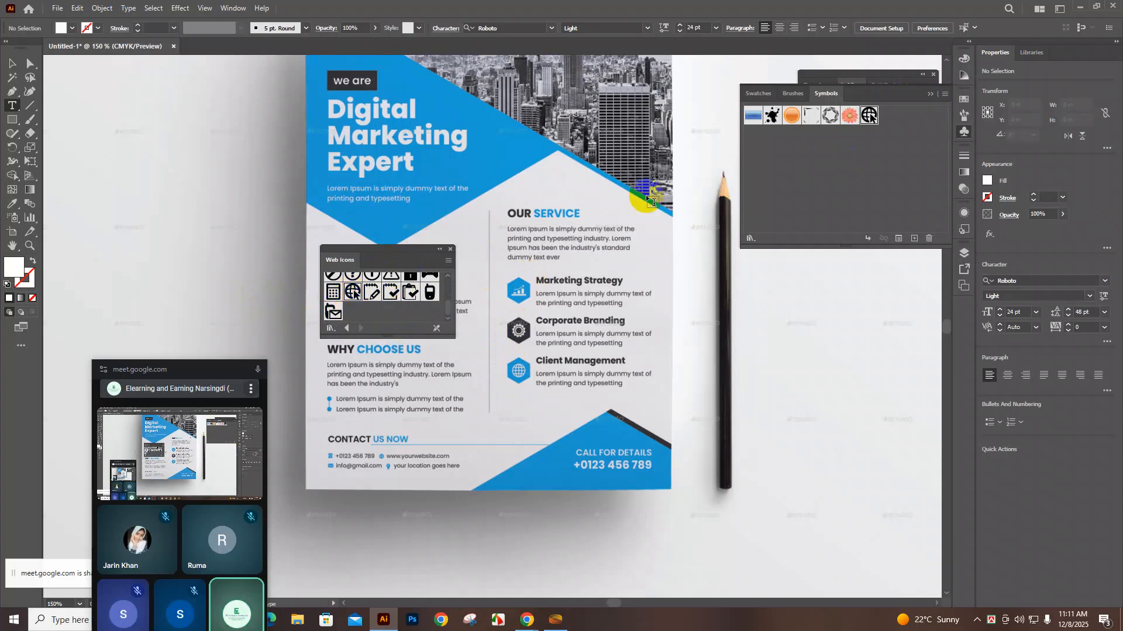
# Look through the Web Icons and Logo Elements symbol libraries for icons matching the reference's service section
pyautogui.scroll(3, 403, 310)
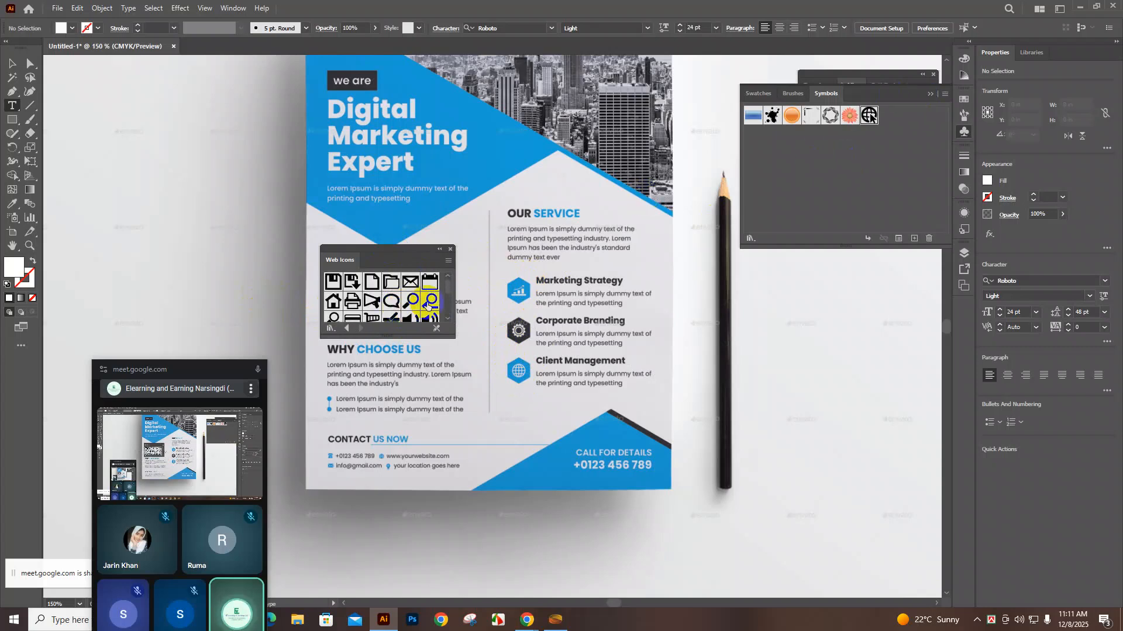
pyautogui.scroll(1, 376, 311)
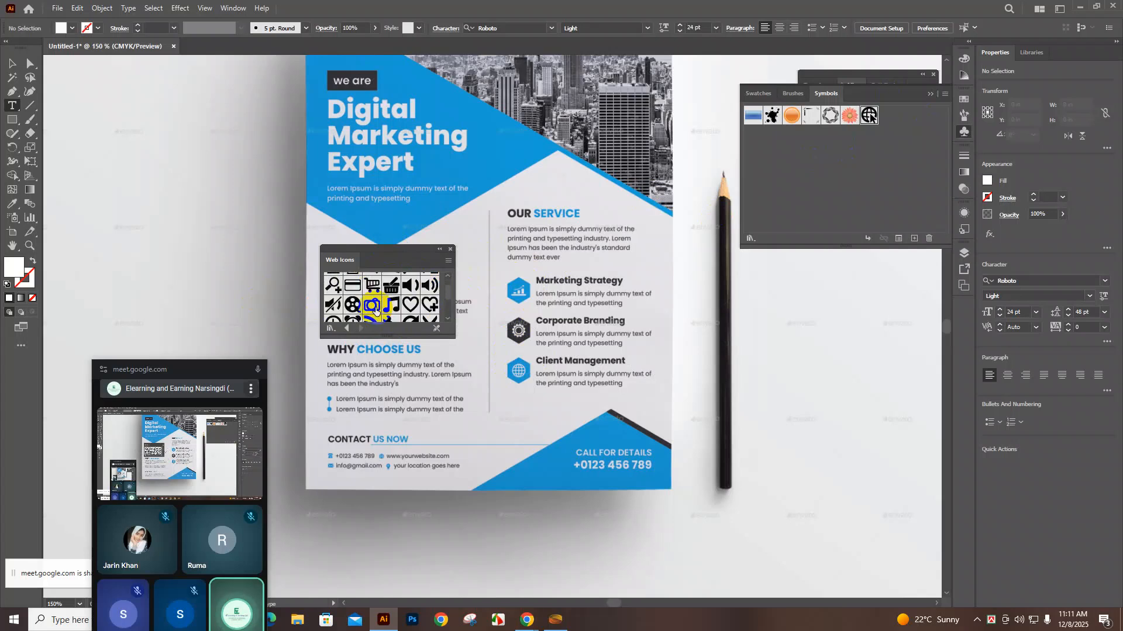
pyautogui.scroll(-2, 376, 311)
pyautogui.scroll(-4, 383, 310)
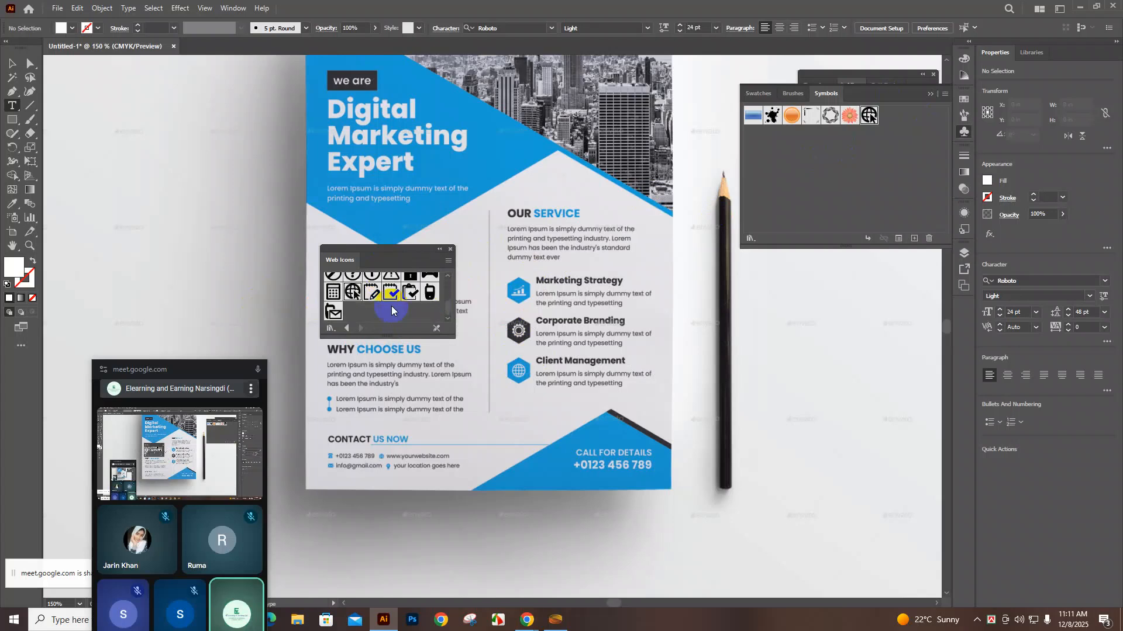
pyautogui.click(945, 93)
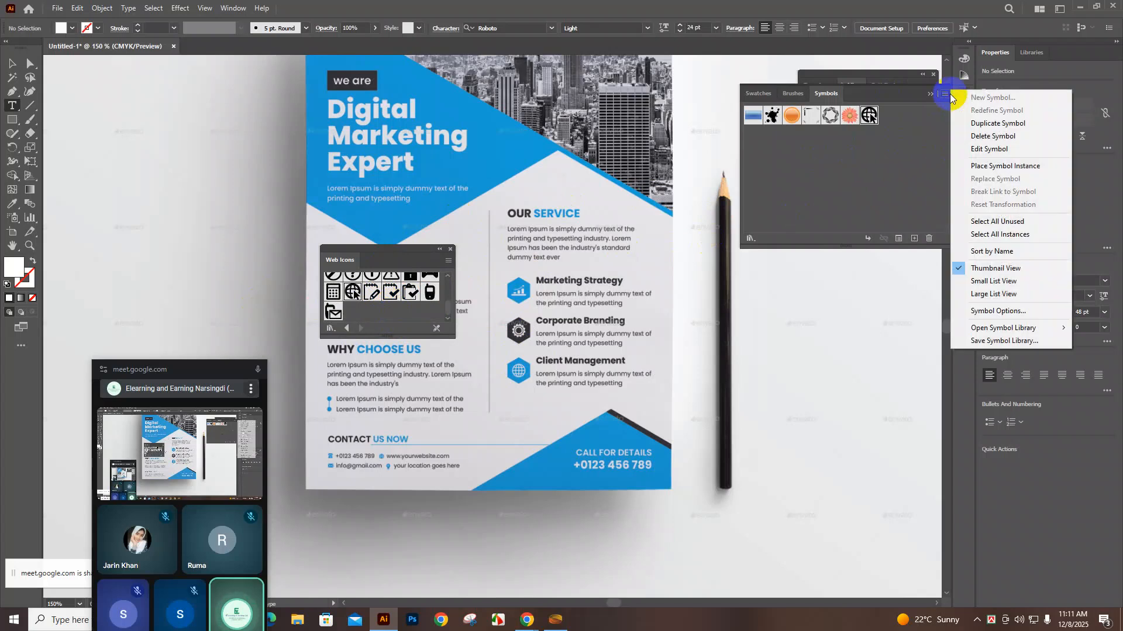
pyautogui.moveTo(988, 329)
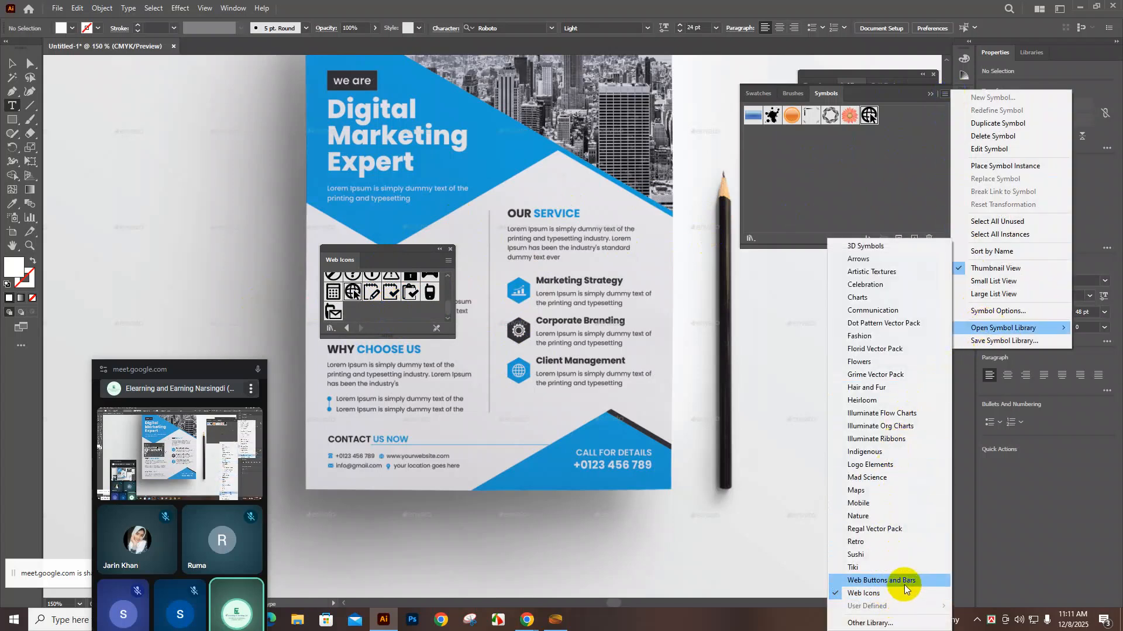
pyautogui.click(916, 464)
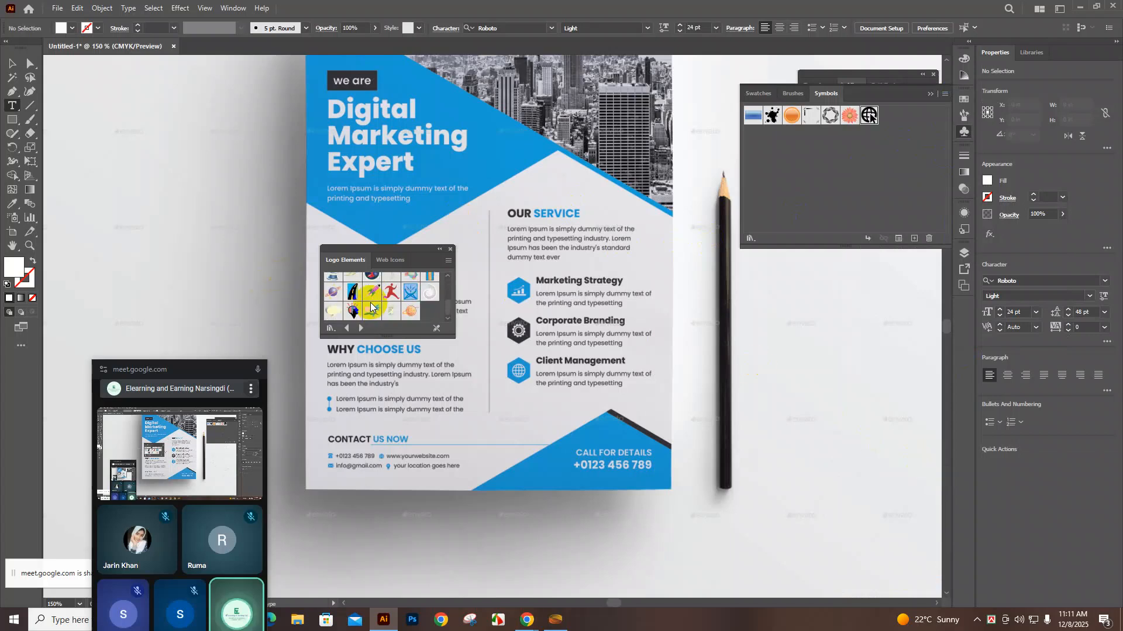
pyautogui.scroll(-5, 370, 306)
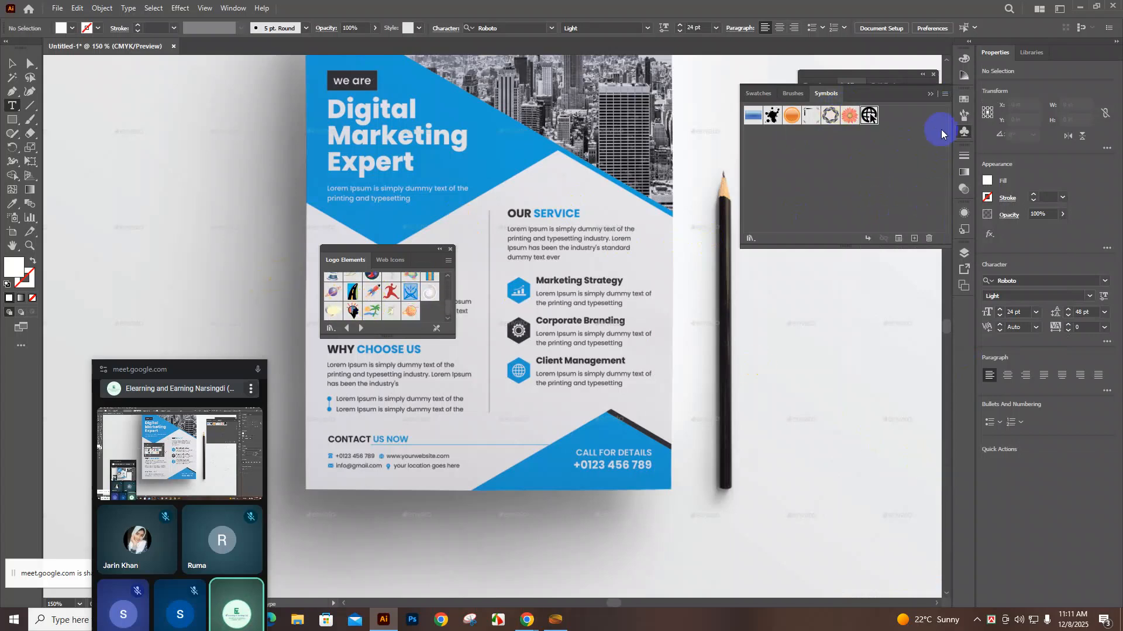
# Return to the Web Icons library and add the film reel icon to the document's symbols
pyautogui.click(945, 94)
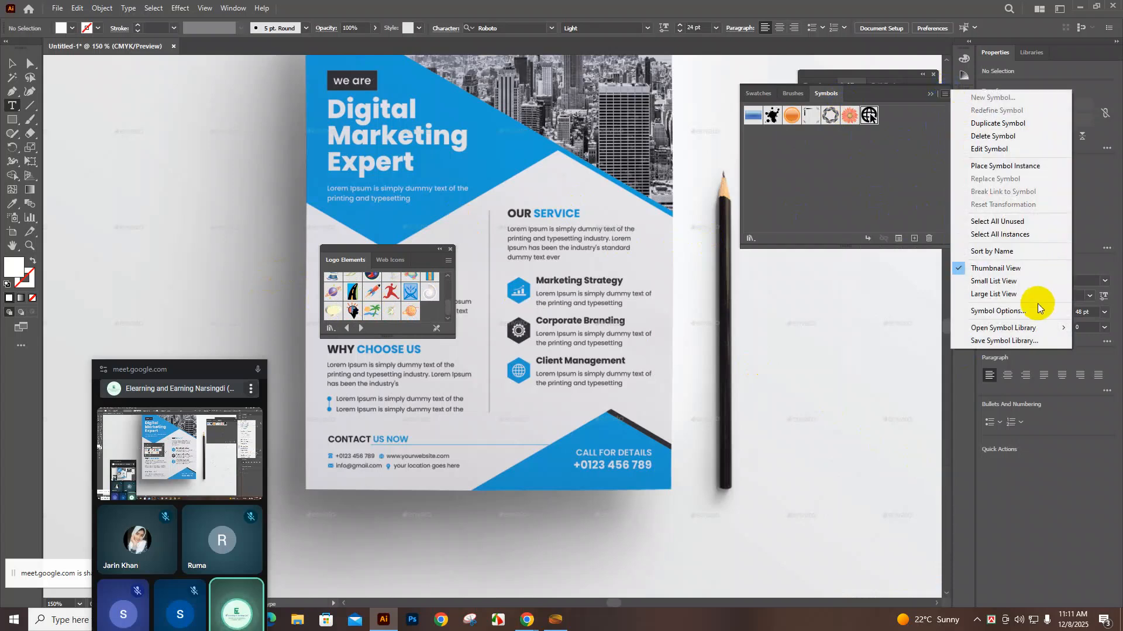
pyautogui.moveTo(1027, 326)
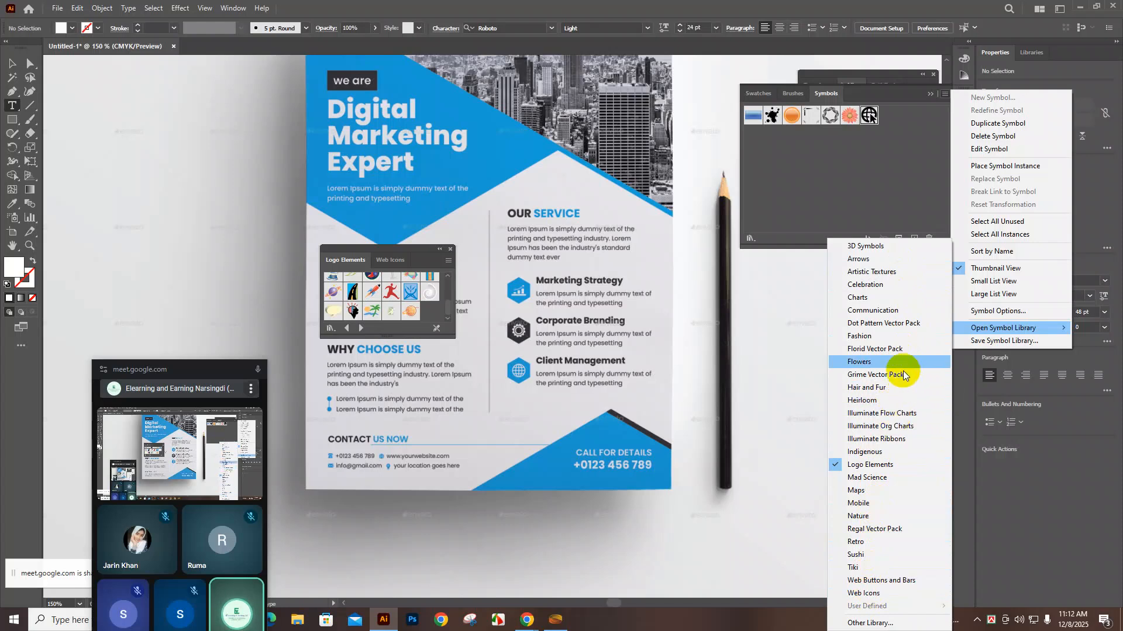
pyautogui.click(866, 594)
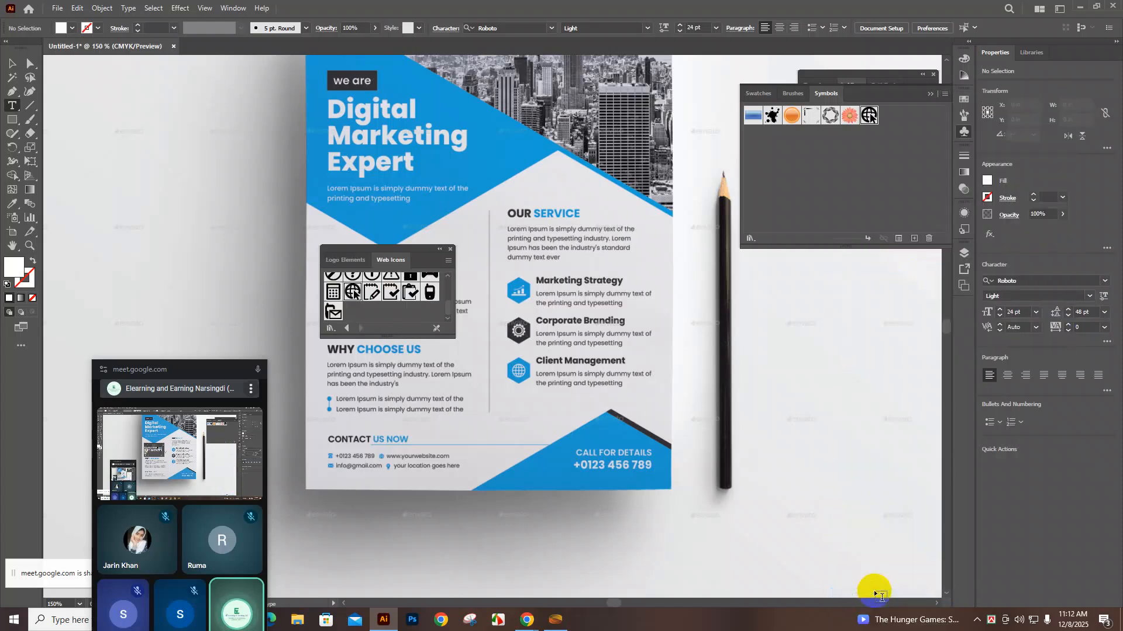
pyautogui.scroll(5, 367, 301)
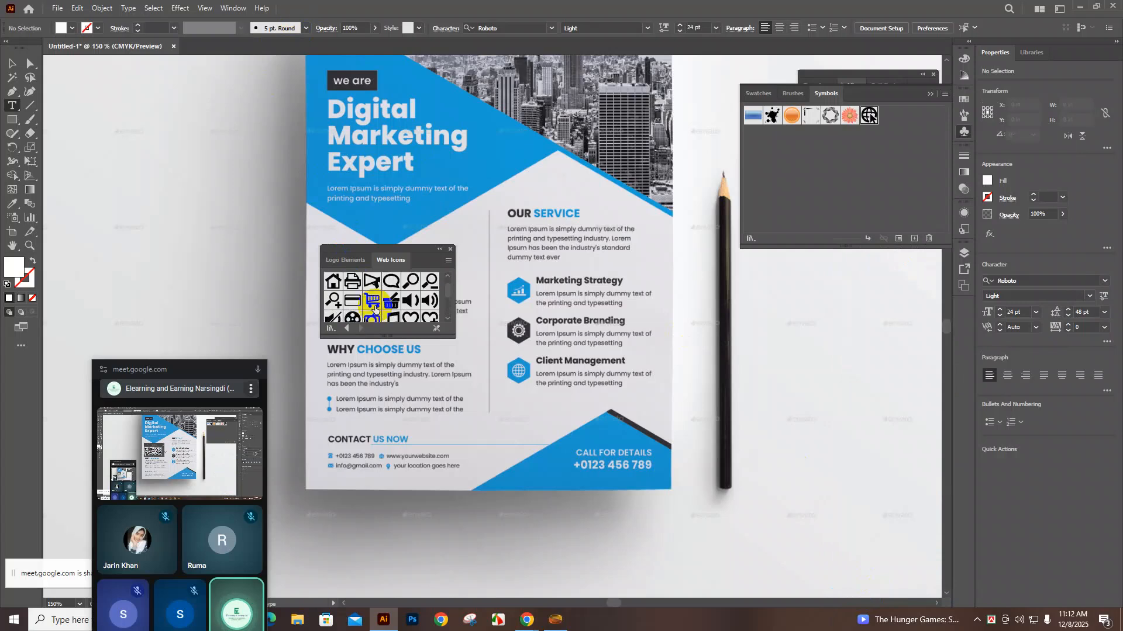
pyautogui.scroll(-2, 376, 309)
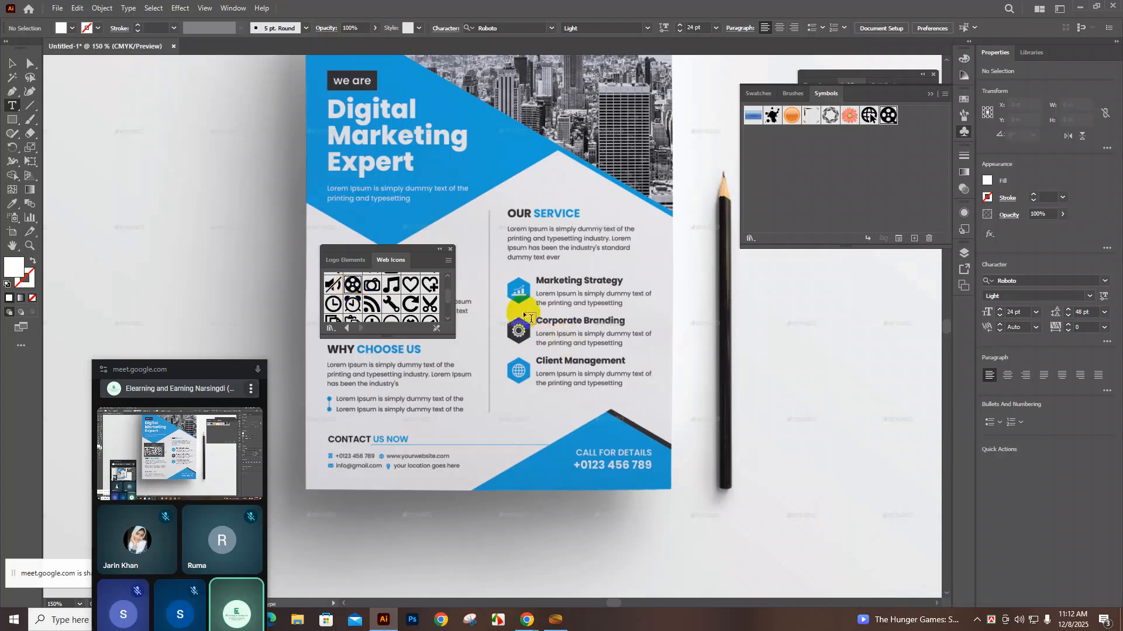
# Add the RSS feed icon from Web Icons to the document's symbols and move the library panel off the reference flyer
pyautogui.scroll(3, 403, 307)
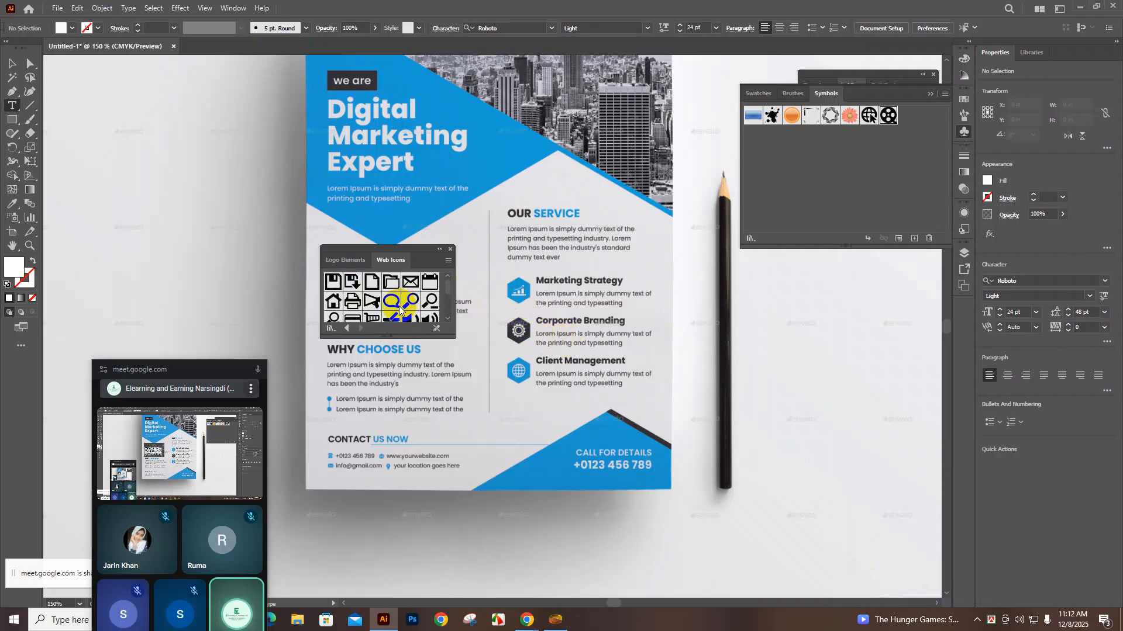
pyautogui.scroll(-5, 417, 304)
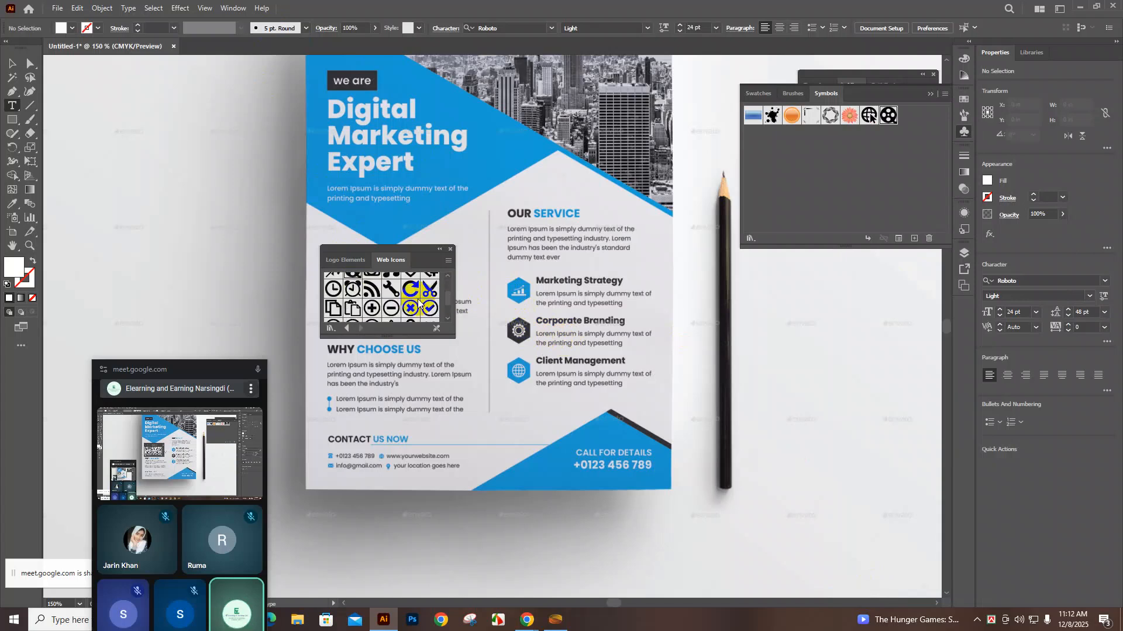
pyautogui.scroll(-6, 362, 306)
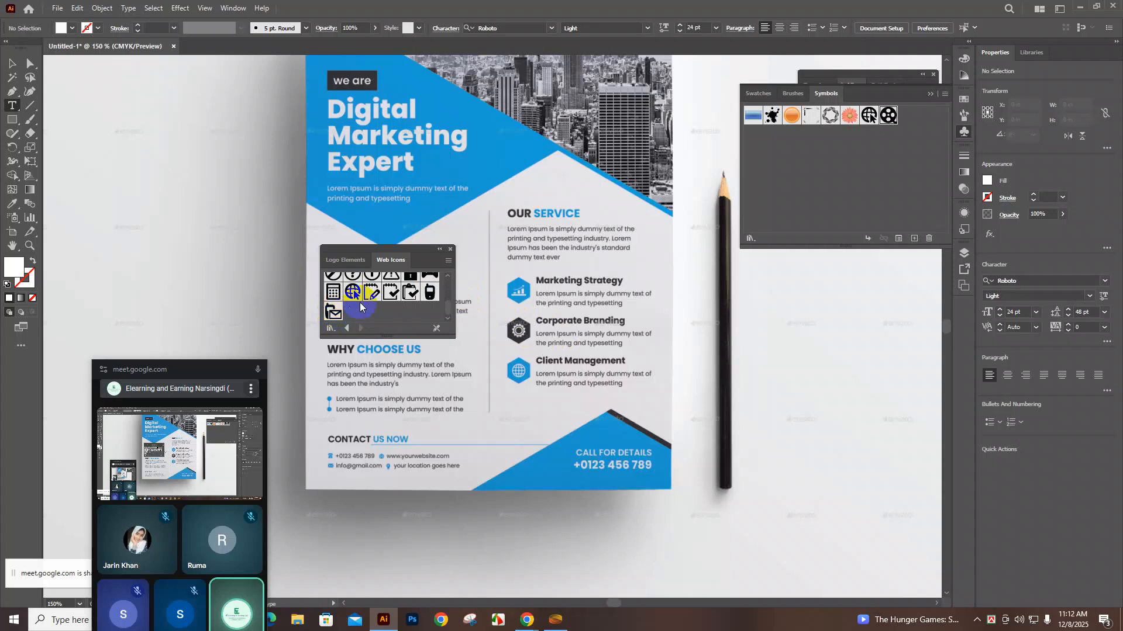
pyautogui.scroll(3, 361, 307)
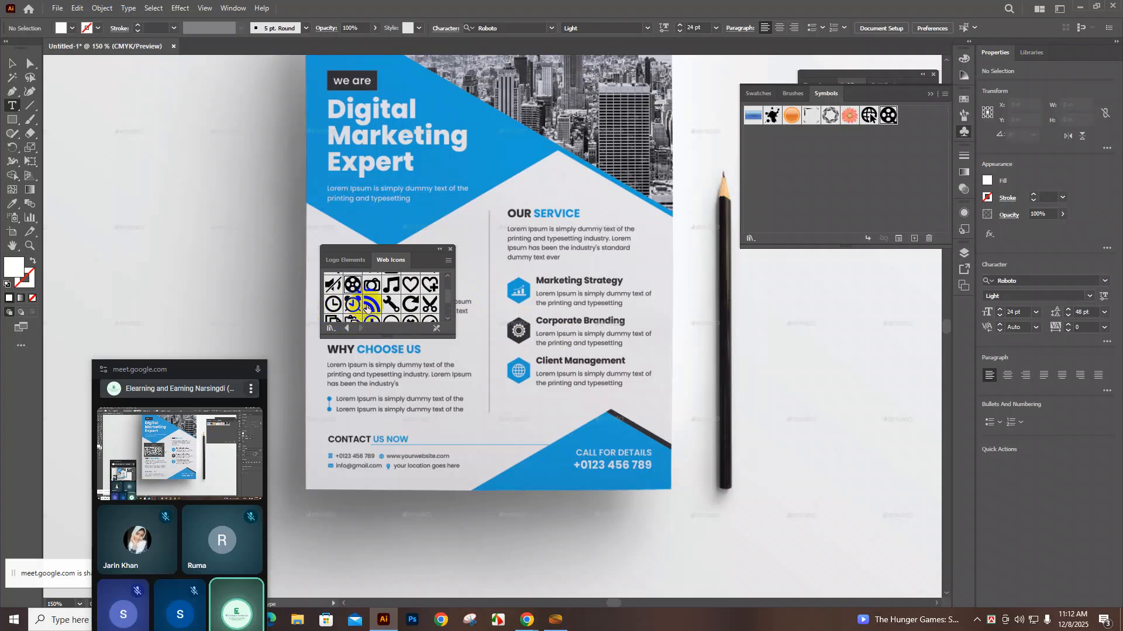
pyautogui.click(366, 308)
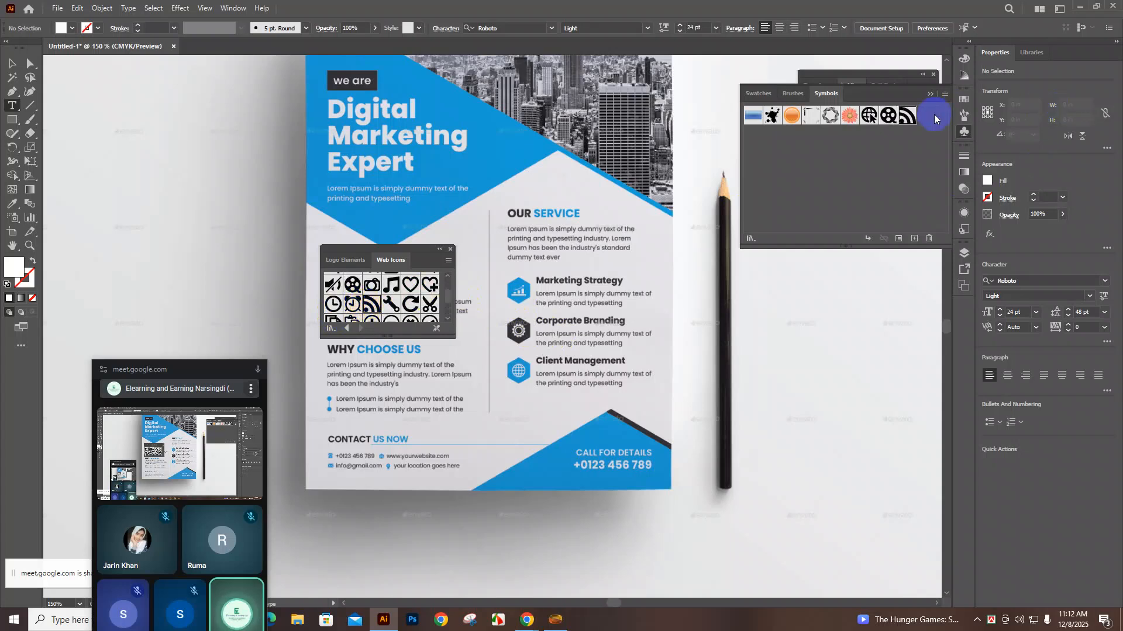
pyautogui.moveTo(381, 250); pyautogui.dragTo(875, 143)
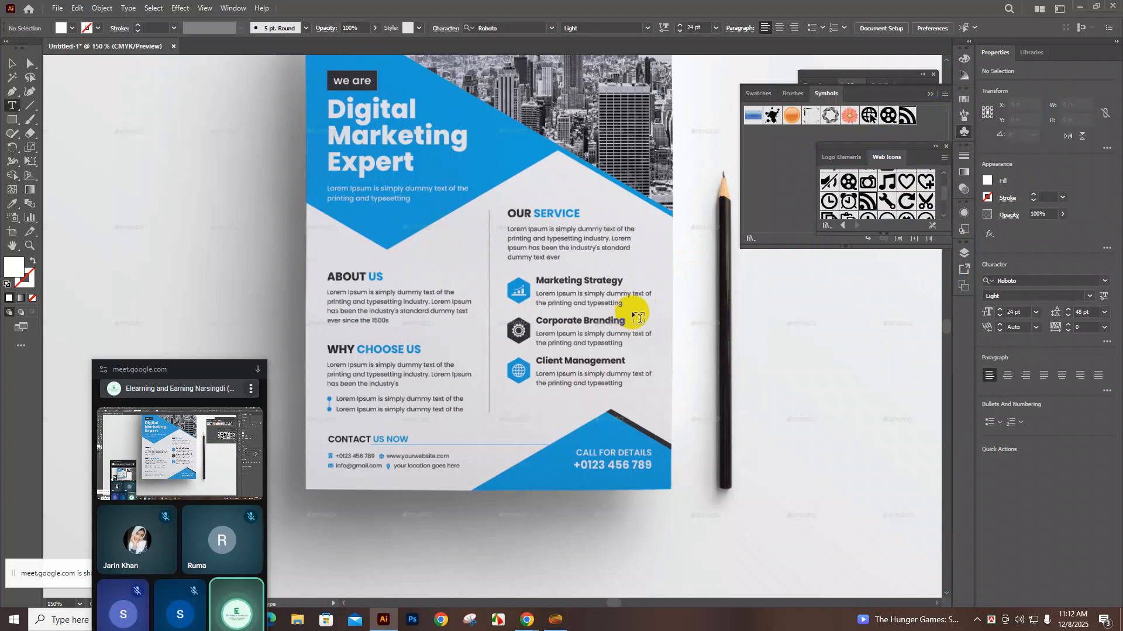
# Draw a hexagon about 0.89 × 0.77 in below the reference image and fill it with the blue sampled from the reference flyer
pyautogui.scroll(-3, 637, 318)
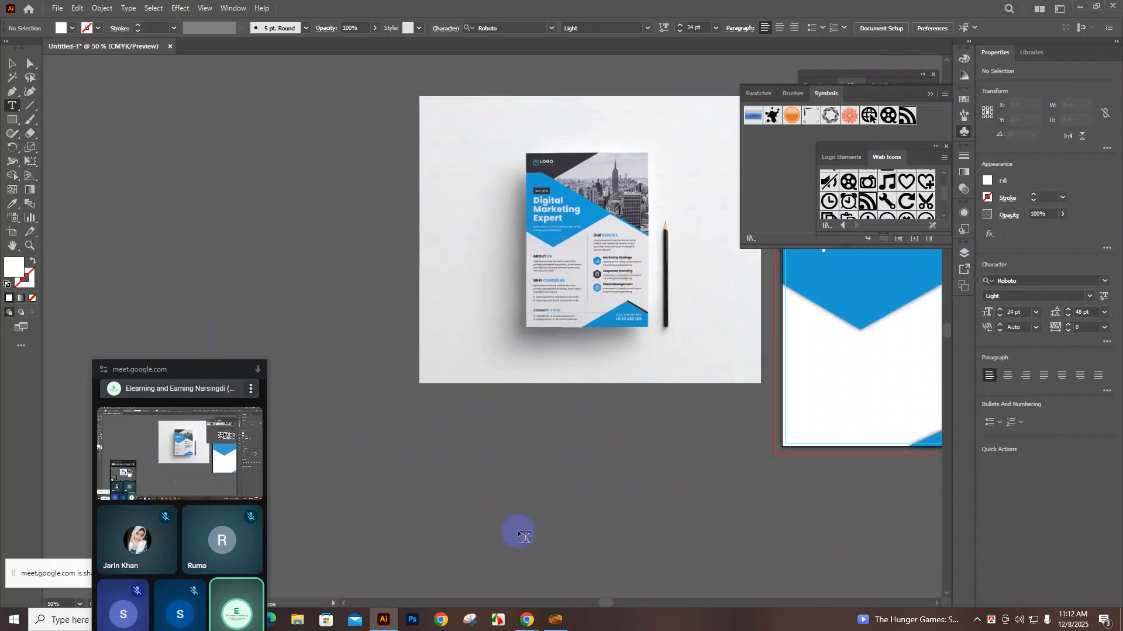
pyautogui.moveTo(610, 604)
pyautogui.mouseDown()
pyautogui.moveTo(684, 606)
pyautogui.moveTo(630, 604)
pyautogui.mouseUp()
pyautogui.moveTo(12, 119); pyautogui.dragTo(51, 162)
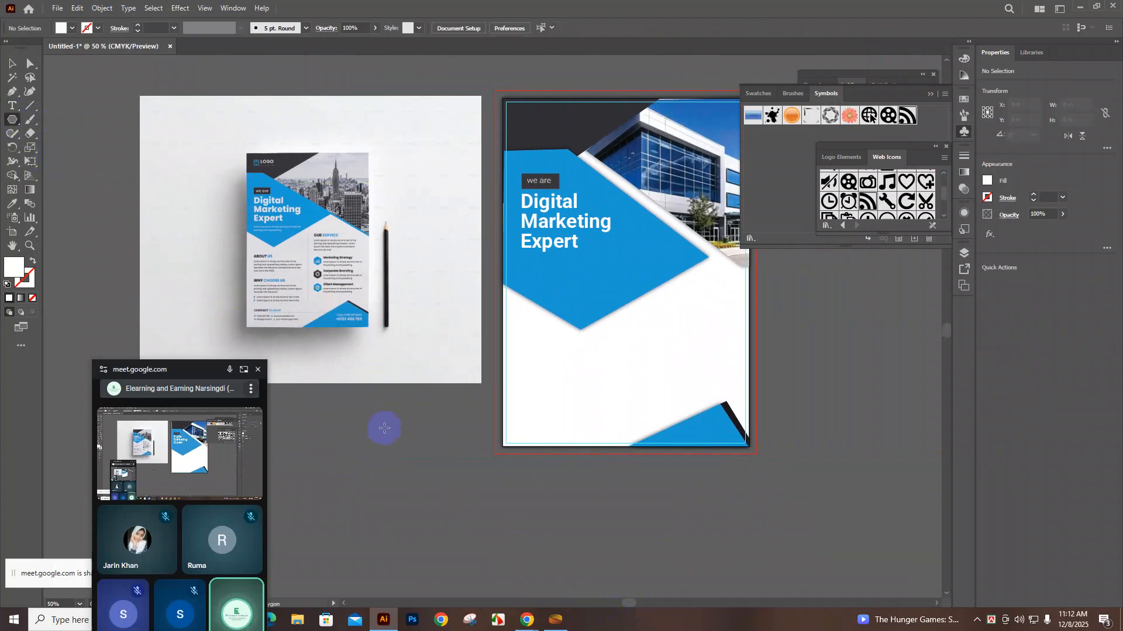
pyautogui.moveTo(386, 429); pyautogui.dragTo(398, 433)
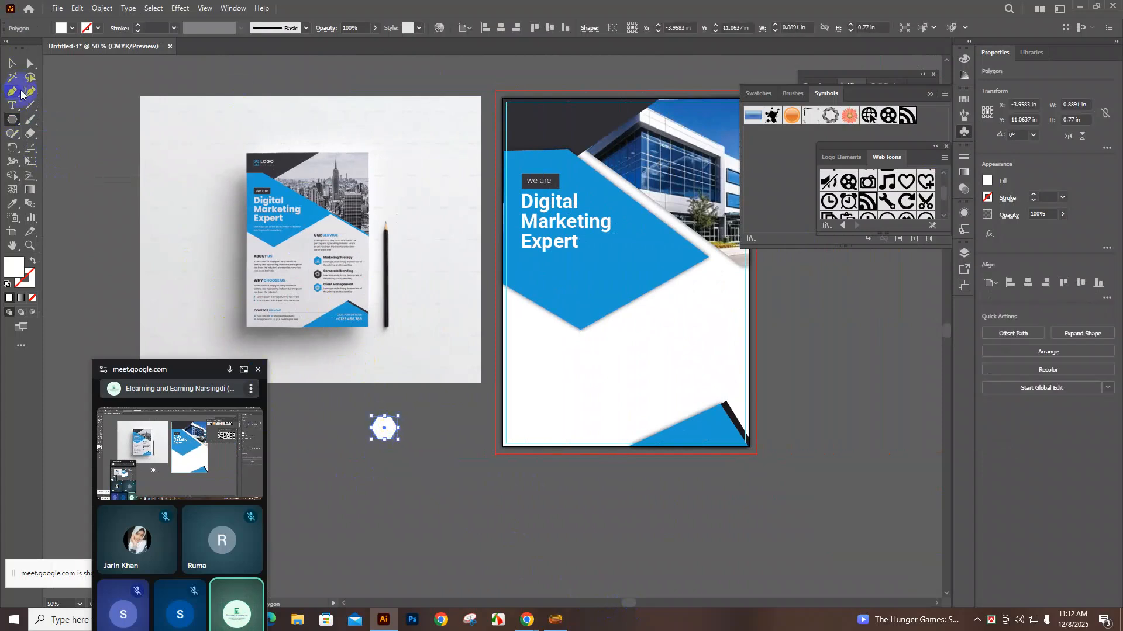
pyautogui.click(11, 202)
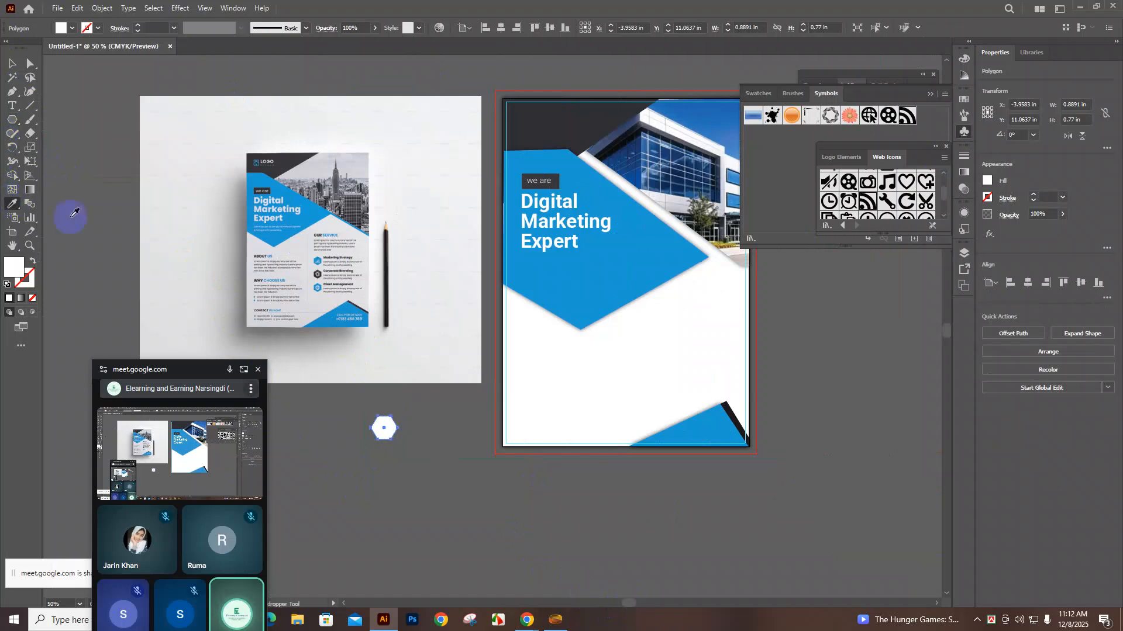
pyautogui.click(297, 225)
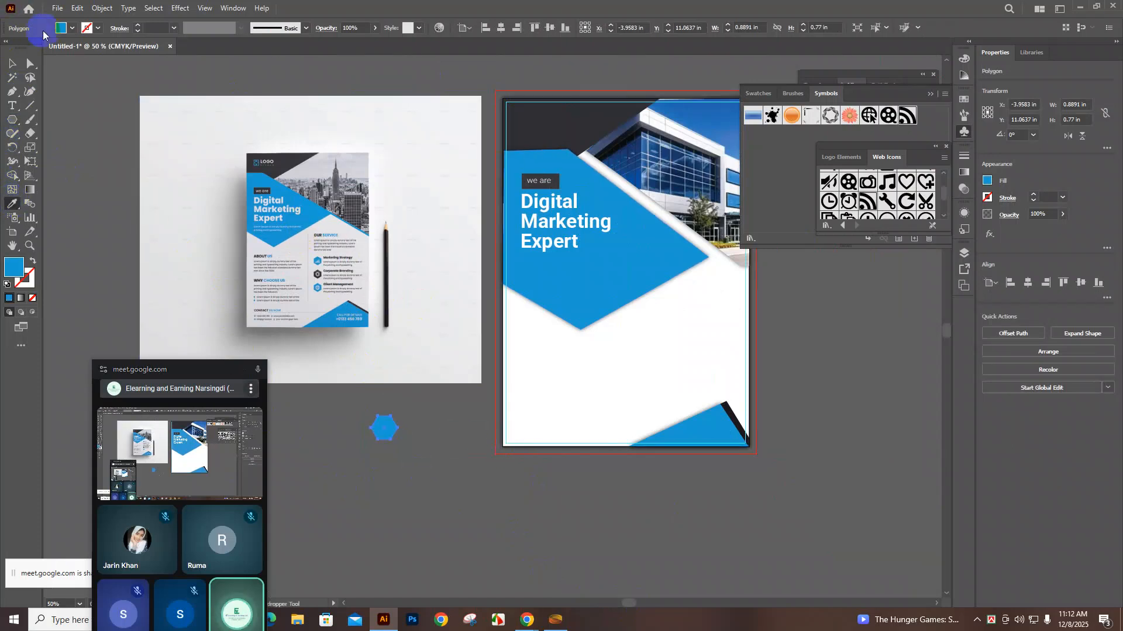
# Duplicate the blue hexagon twice straight down to form an evenly spaced column of three
pyautogui.click(13, 65)
pyautogui.click(386, 432)
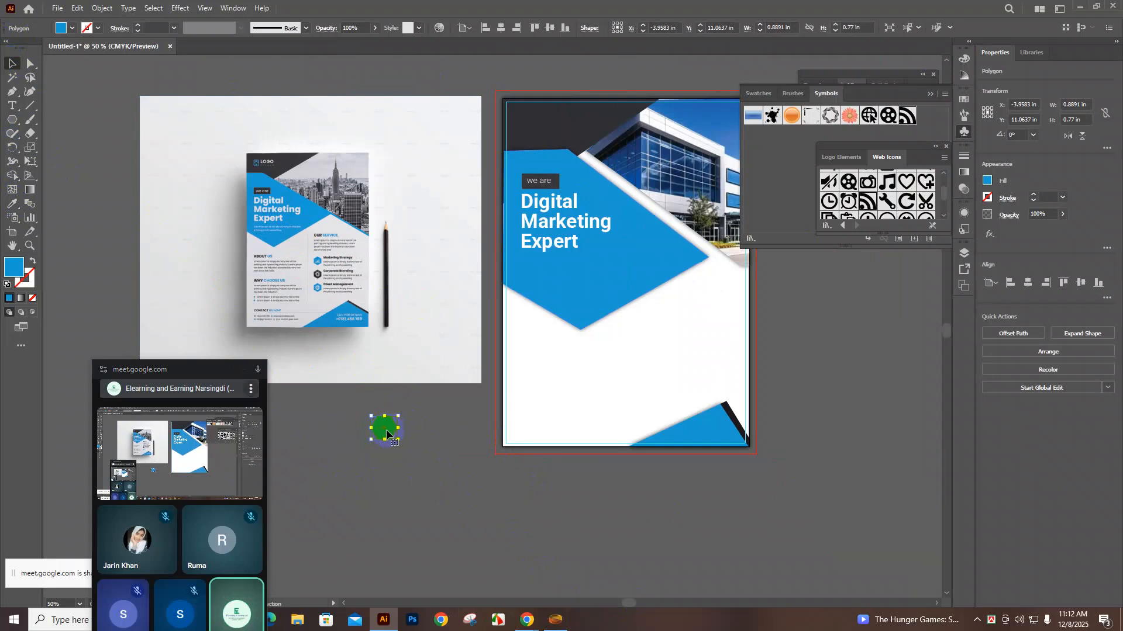
pyautogui.moveTo(384, 432); pyautogui.dragTo(384, 496)
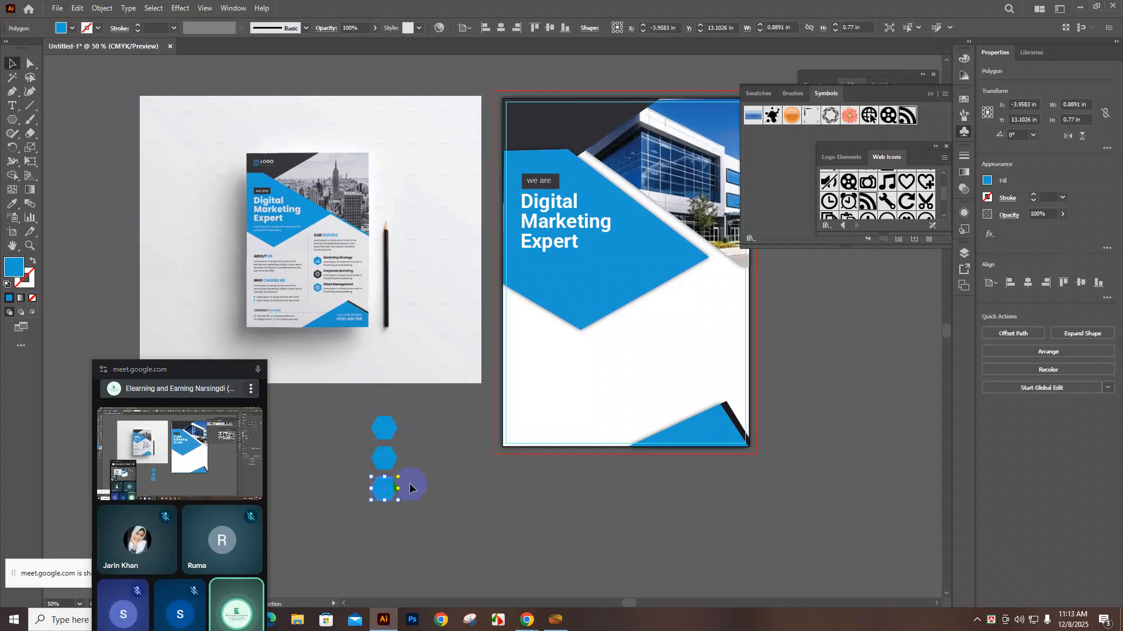
# Place an instance of the globe-with-cursor symbol just off the artboard's lower-right corner and break its link to the symbol
pyautogui.click(422, 481)
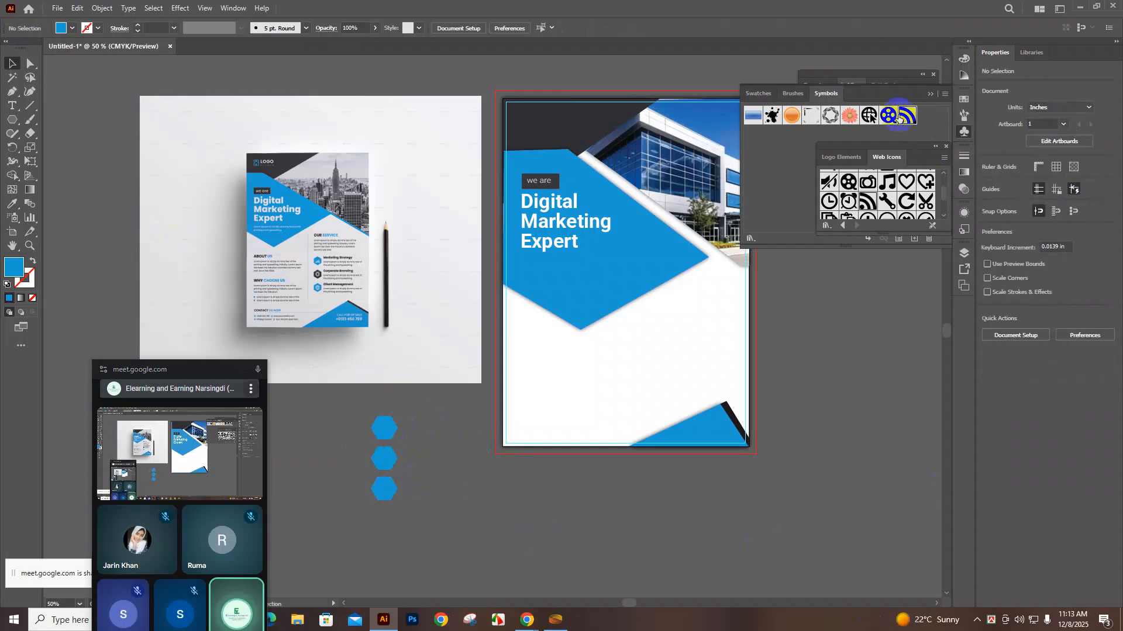
pyautogui.click(868, 119)
pyautogui.moveTo(869, 119); pyautogui.dragTo(804, 362)
pyautogui.moveTo(770, 466); pyautogui.dragTo(770, 466)
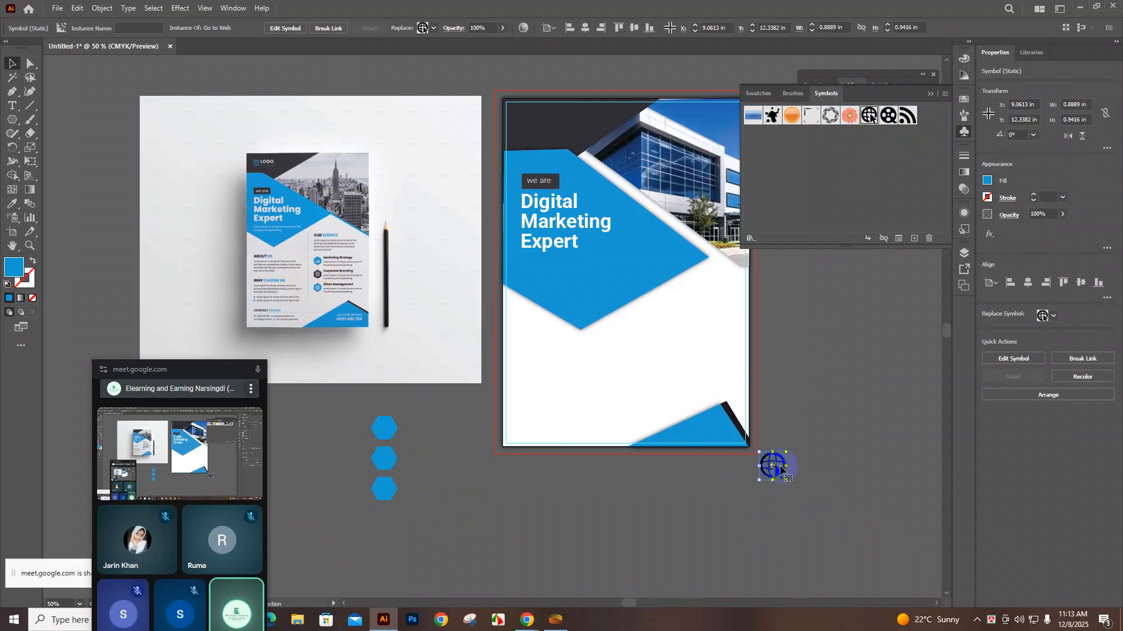
pyautogui.rightClick(780, 469)
pyautogui.press('super')
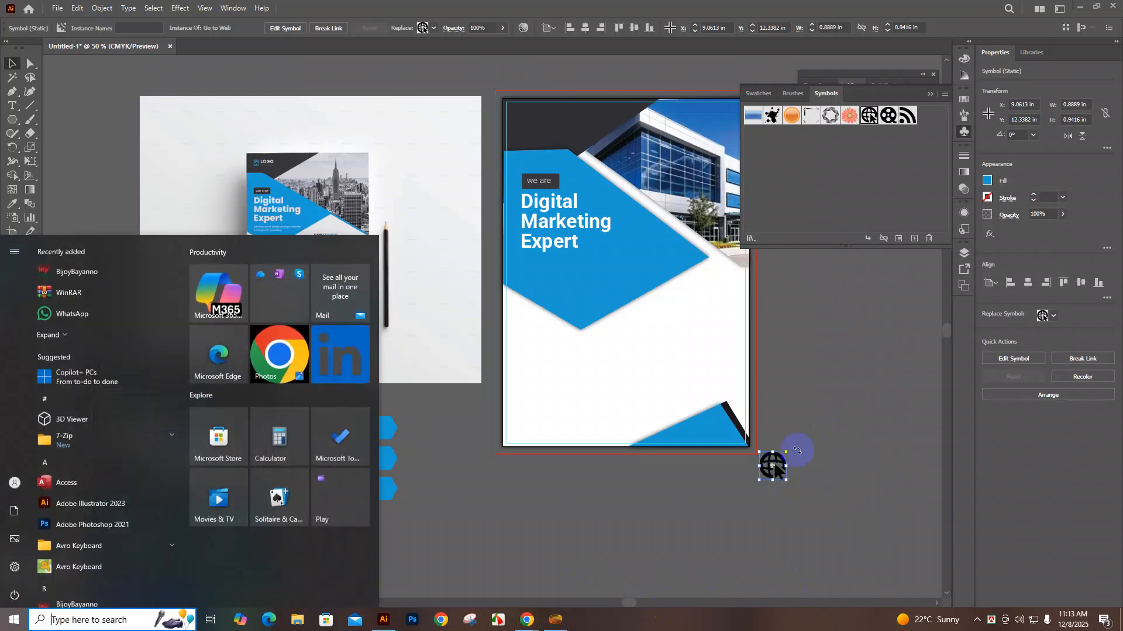
pyautogui.click(459, 455)
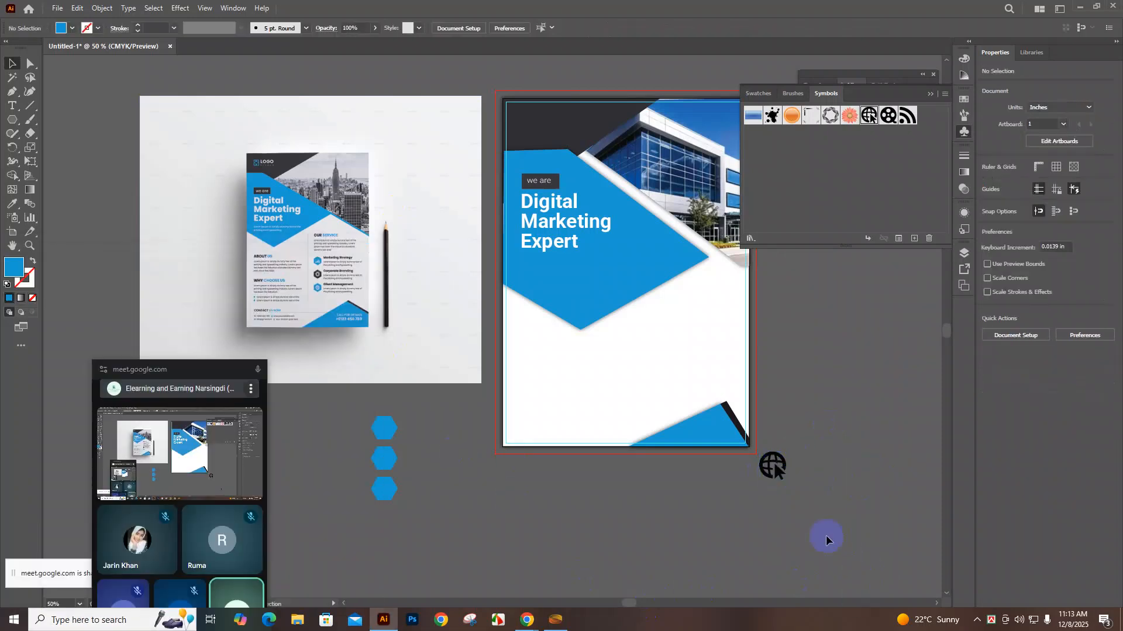
pyautogui.click(763, 472)
pyautogui.rightClick(771, 471)
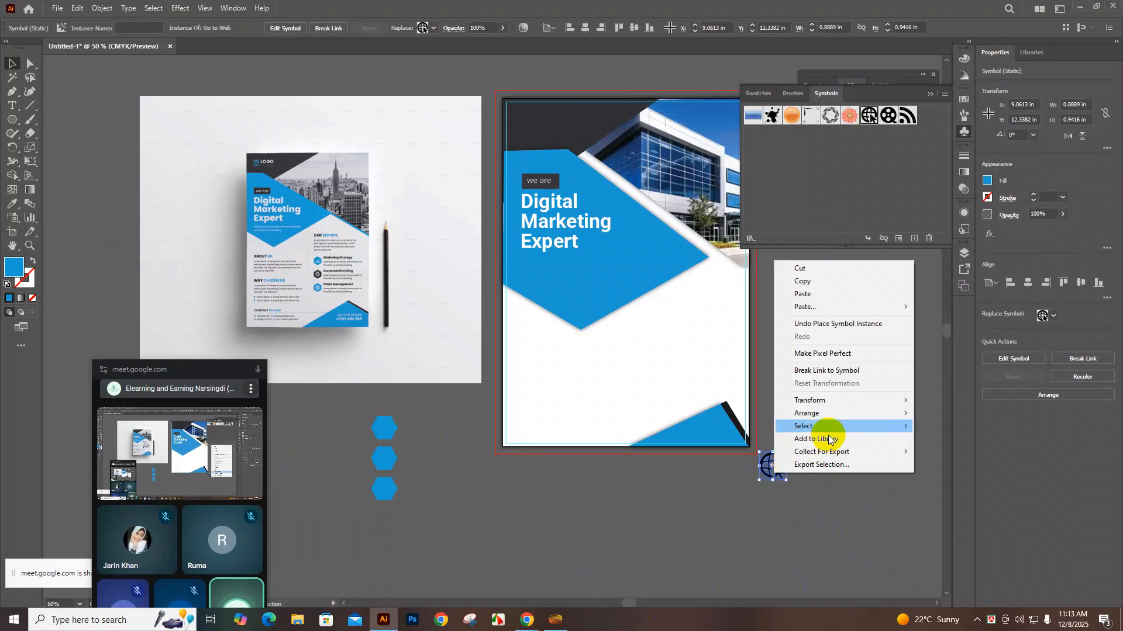
pyautogui.click(849, 372)
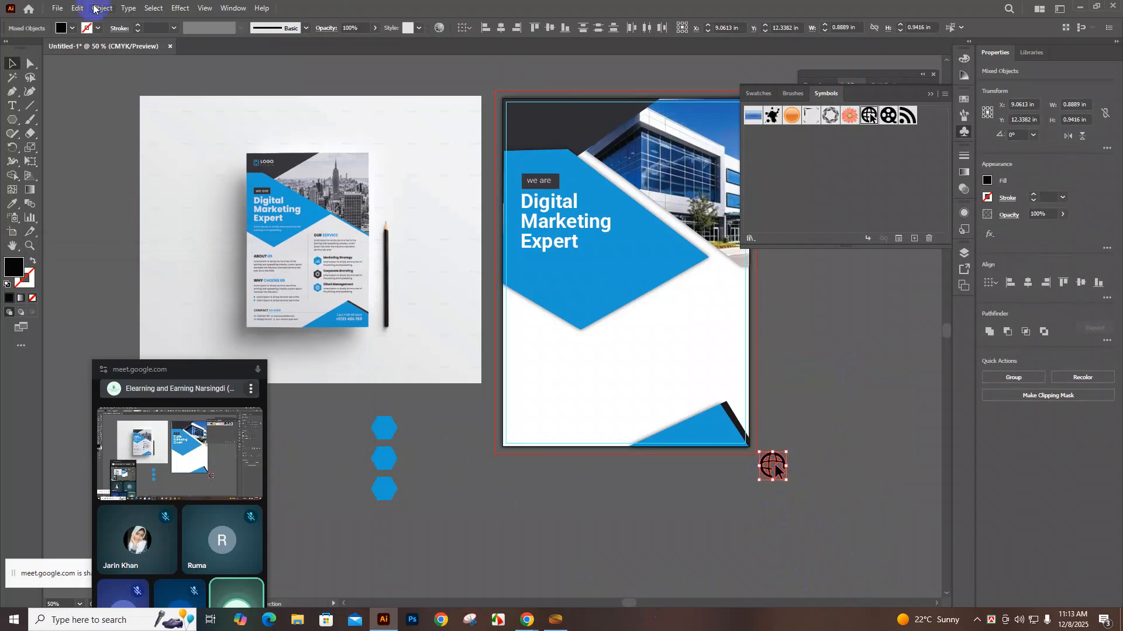
# Fill the unlinked globe icon with white
pyautogui.click(988, 182)
pyautogui.click(877, 222)
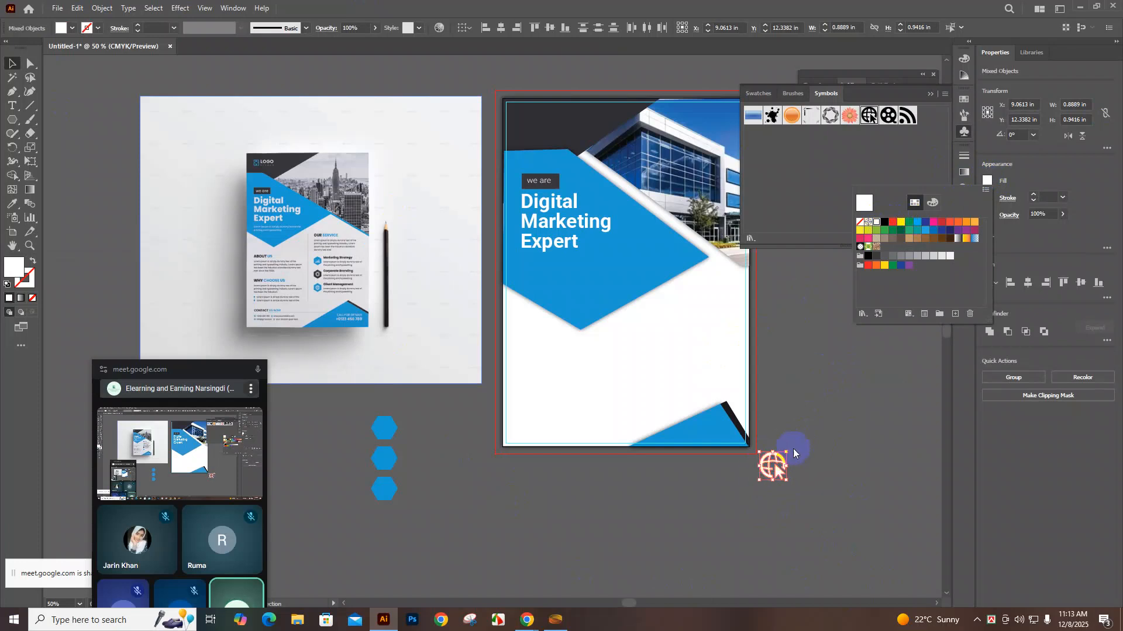
pyautogui.click(775, 467)
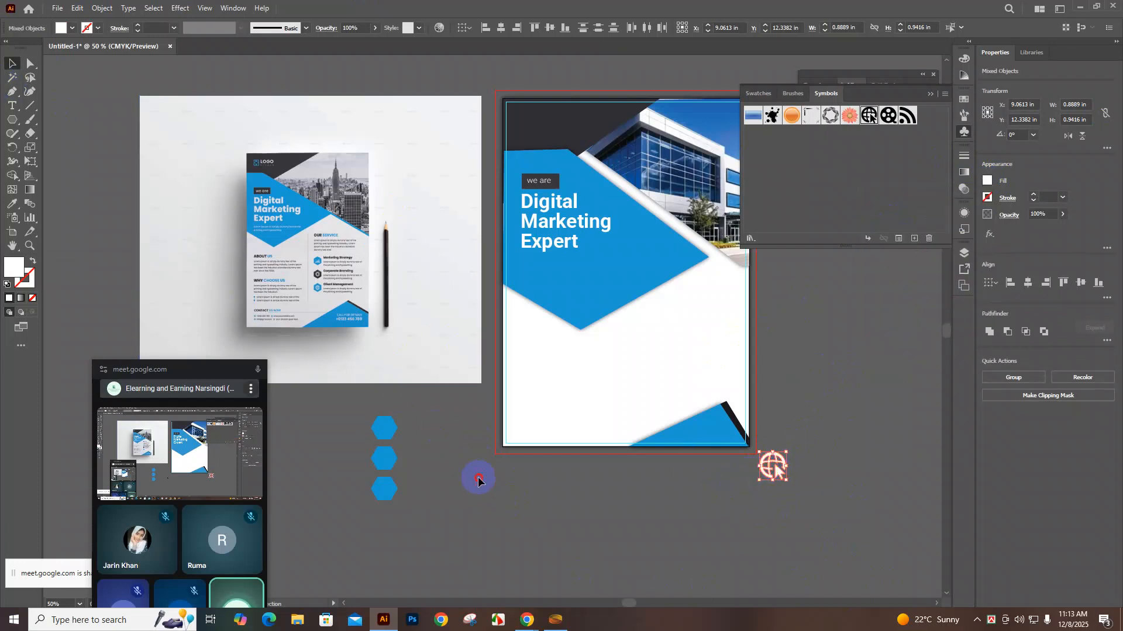
# Scale down the white globe icon and fit it inside the top blue hexagon of the column
pyautogui.click(952, 561)
pyautogui.click(783, 473)
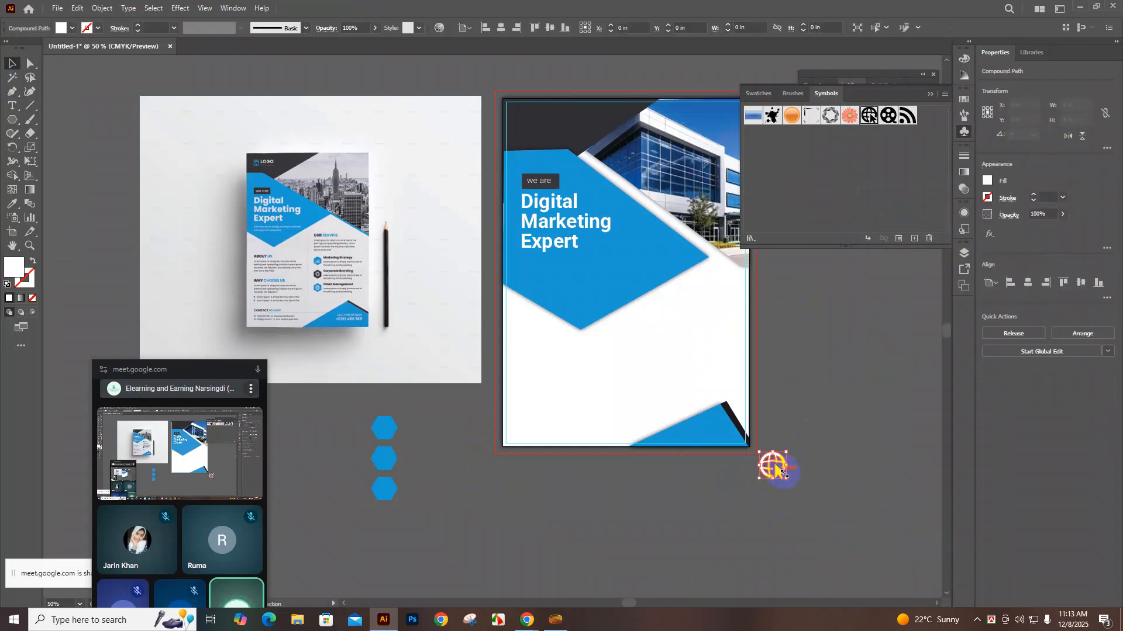
pyautogui.moveTo(784, 437); pyautogui.dragTo(383, 430)
pyautogui.click(429, 471)
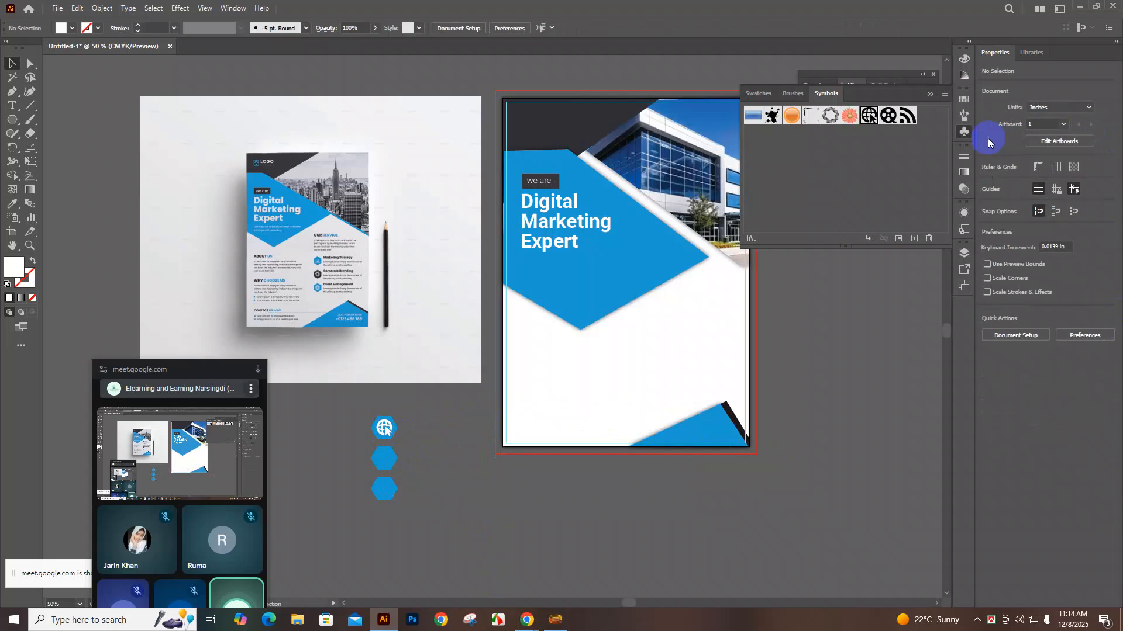
# Place an instance of the RSS feed symbol beside the artboard and break its link to the symbol
pyautogui.click(894, 217)
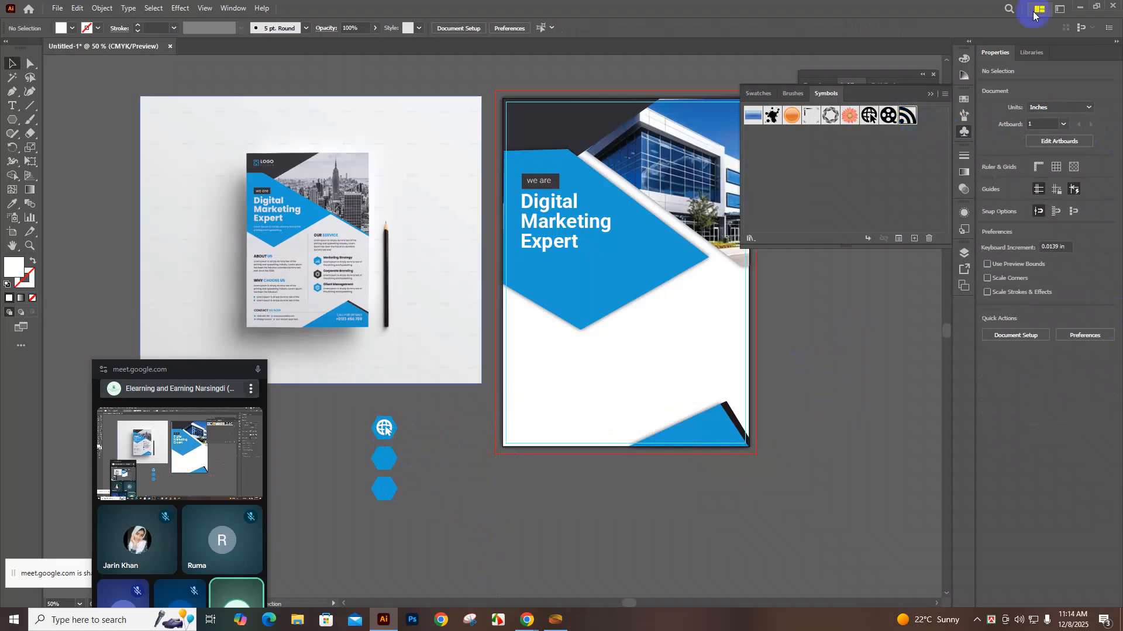
pyautogui.click(909, 117)
pyautogui.moveTo(909, 117); pyautogui.dragTo(814, 327)
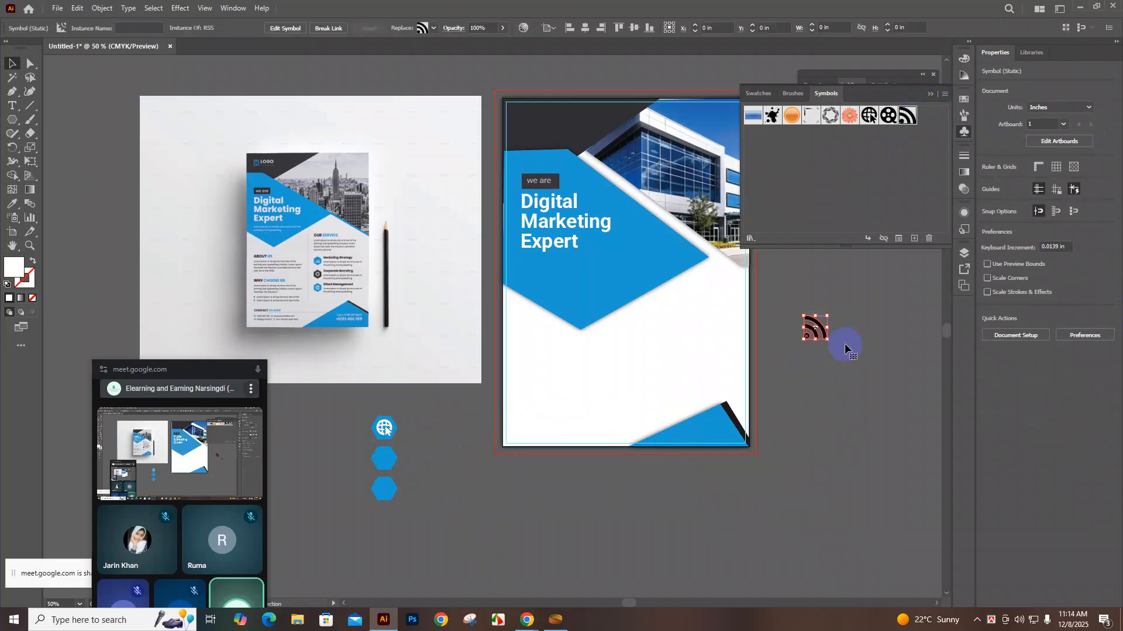
pyautogui.rightClick(816, 321)
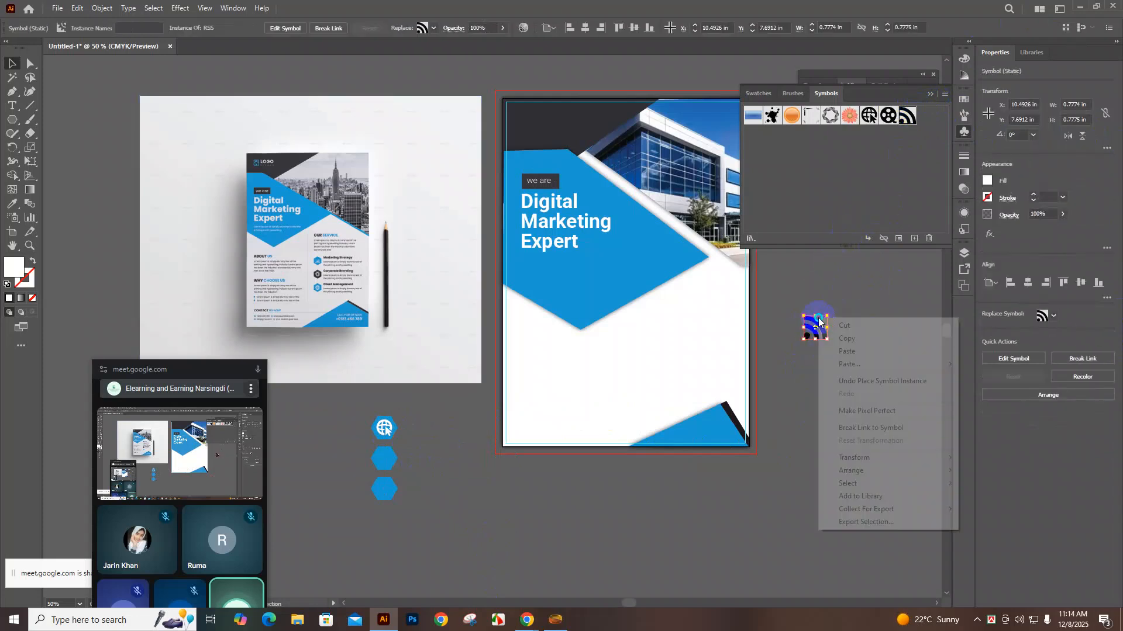
pyautogui.click(889, 427)
# Fill the unlinked RSS feed icon with white
pyautogui.click(987, 181)
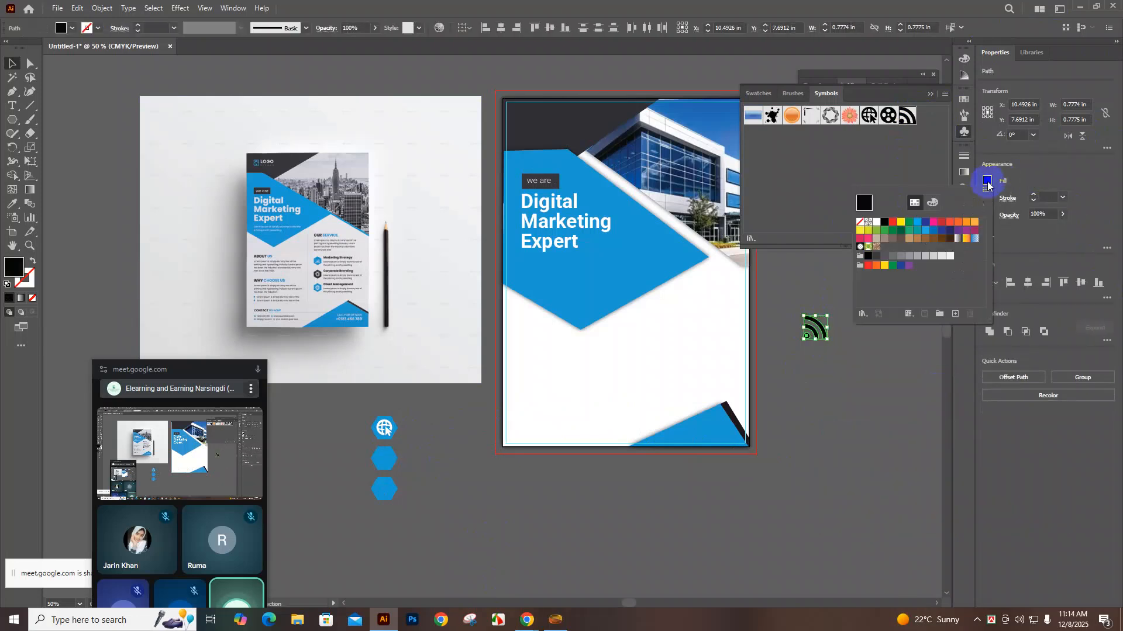
pyautogui.click(904, 215)
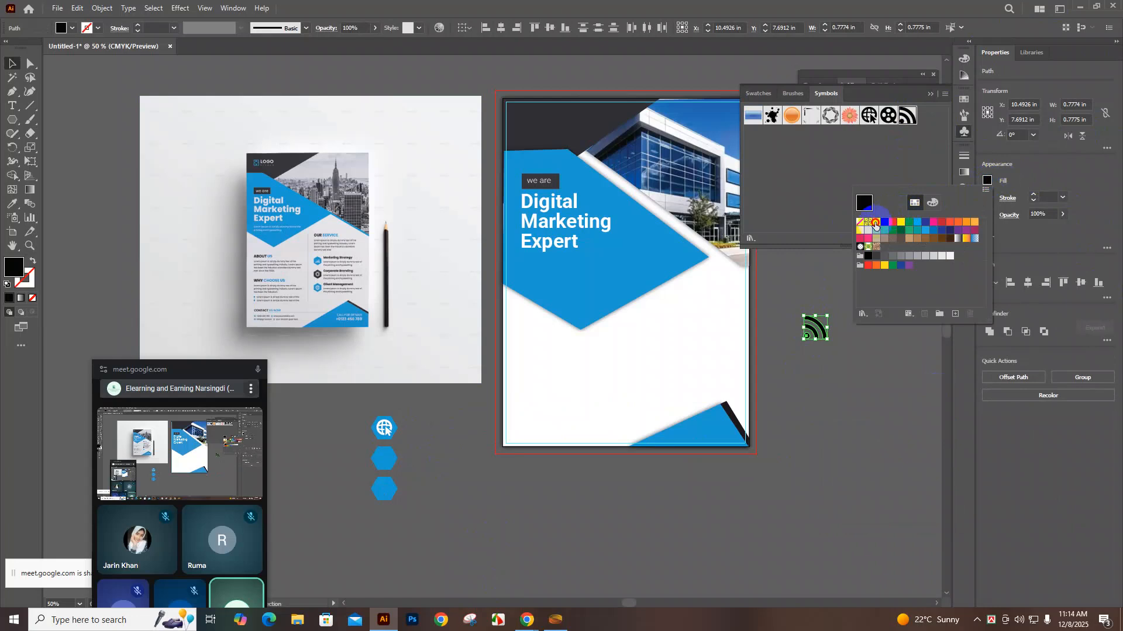
pyautogui.click(875, 223)
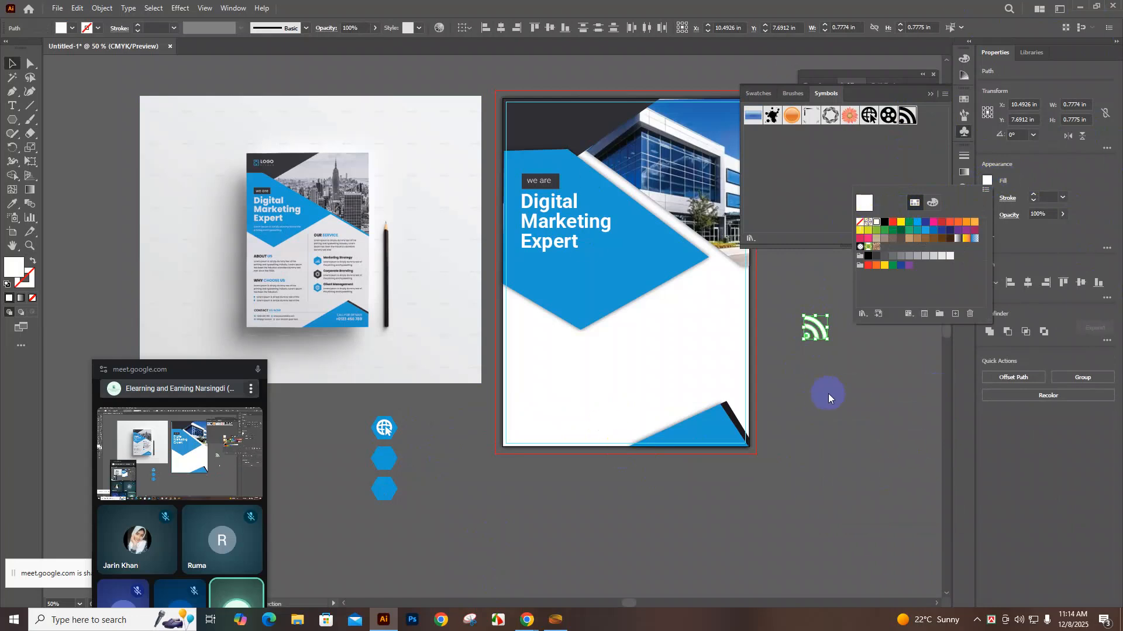
pyautogui.click(803, 296)
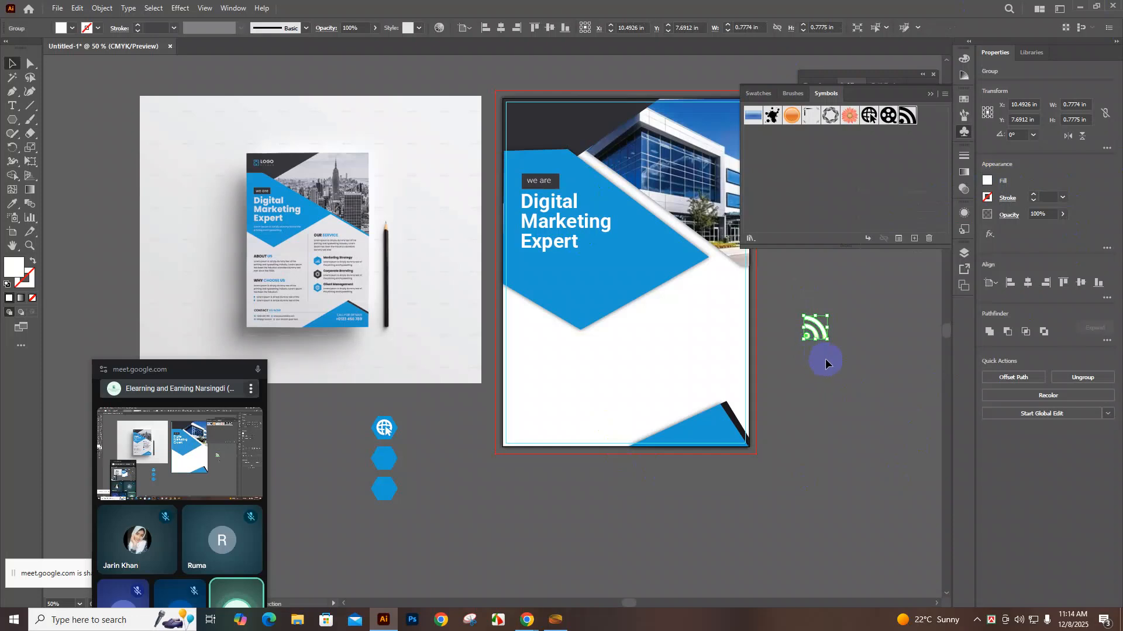
# Scale the RSS feed icon down to about 0.37 × 0.41 in and position it inside the middle hexagon
pyautogui.moveTo(829, 342); pyautogui.dragTo(388, 453)
pyautogui.scroll(2, 384, 468)
pyautogui.click(437, 443)
pyautogui.click(409, 464)
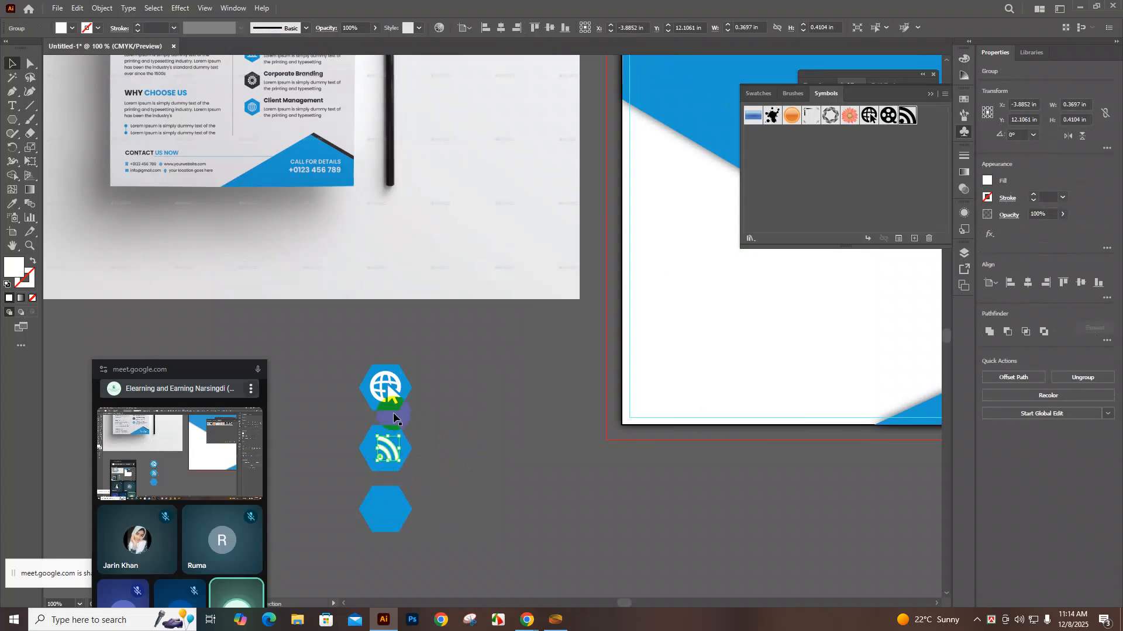
pyautogui.click(459, 501)
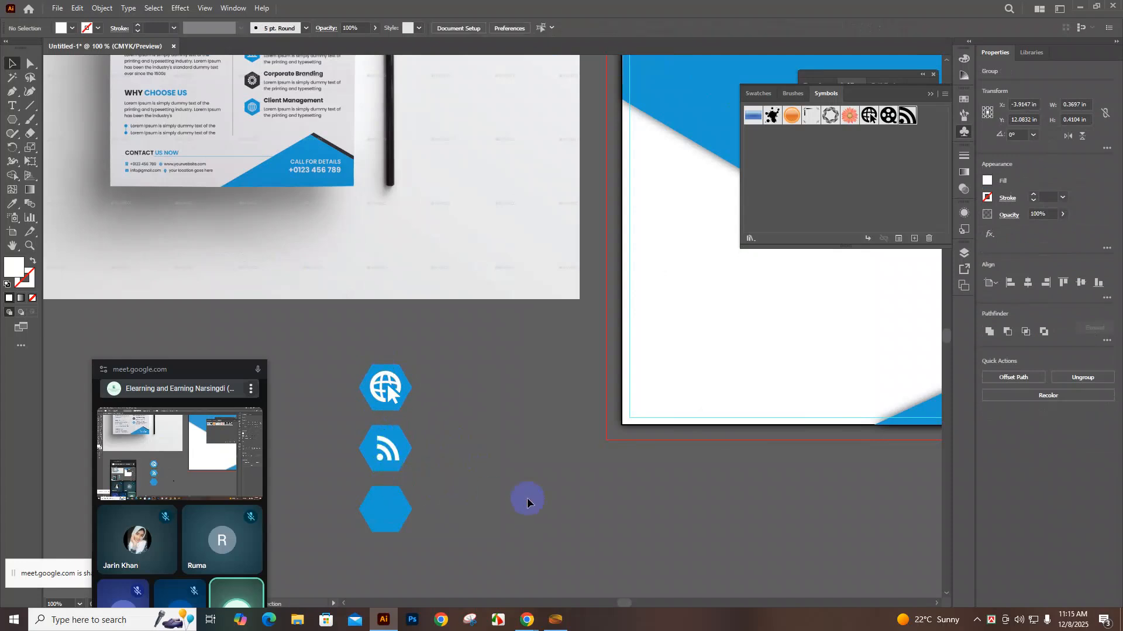
# Place an instance of the film reel symbol next to the hexagon column and break its link to the symbol
pyautogui.click(884, 118)
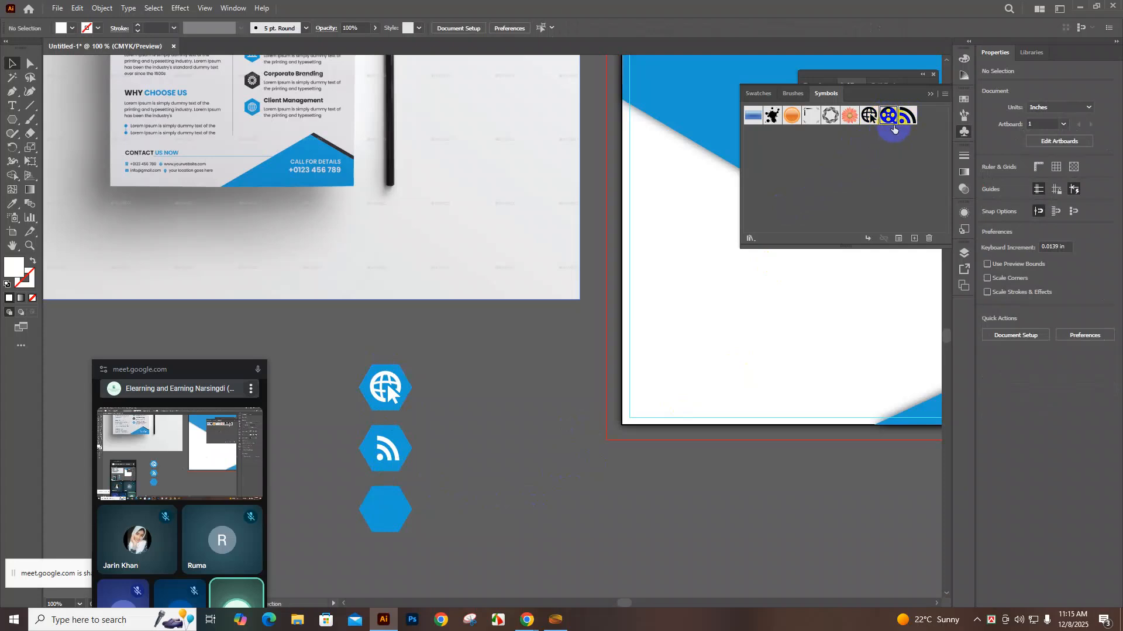
pyautogui.moveTo(884, 120); pyautogui.dragTo(582, 392)
pyautogui.moveTo(508, 438); pyautogui.dragTo(508, 437)
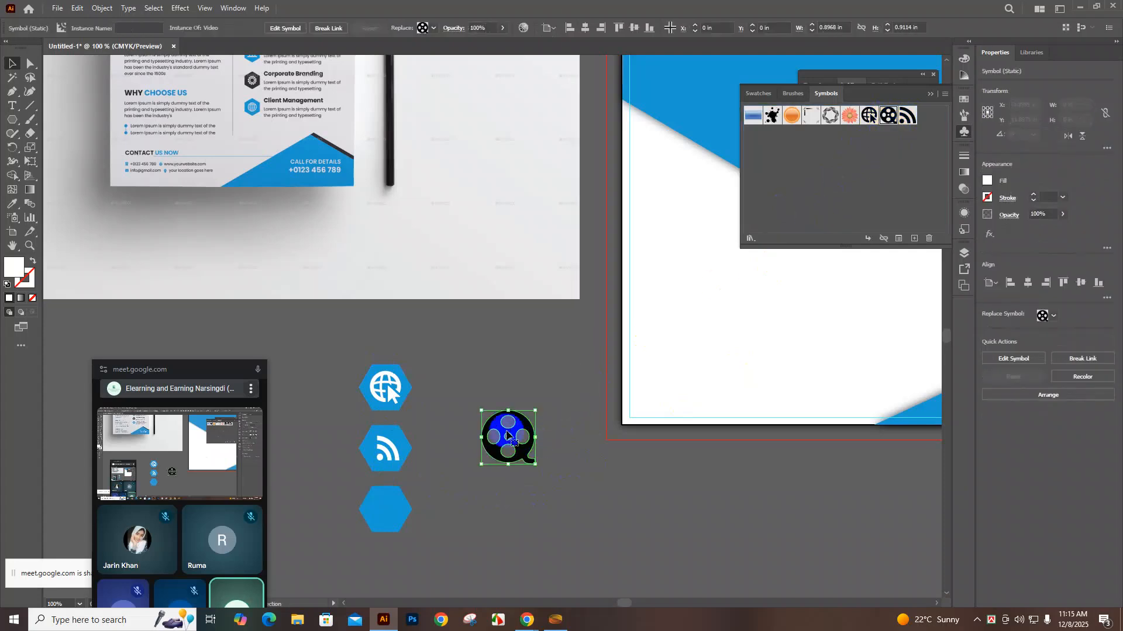
pyautogui.rightClick(510, 438)
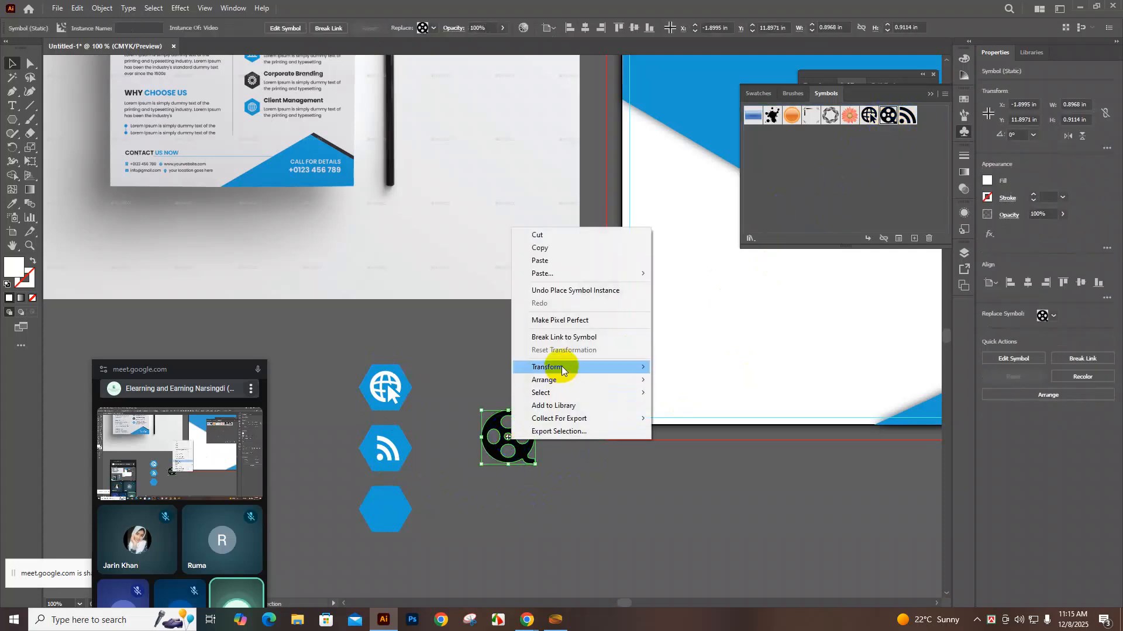
pyautogui.click(572, 337)
# Fill the film reel icon with white and scale it to about 0.44 × 0.44 in inside the bottom hexagon
pyautogui.click(1000, 185)
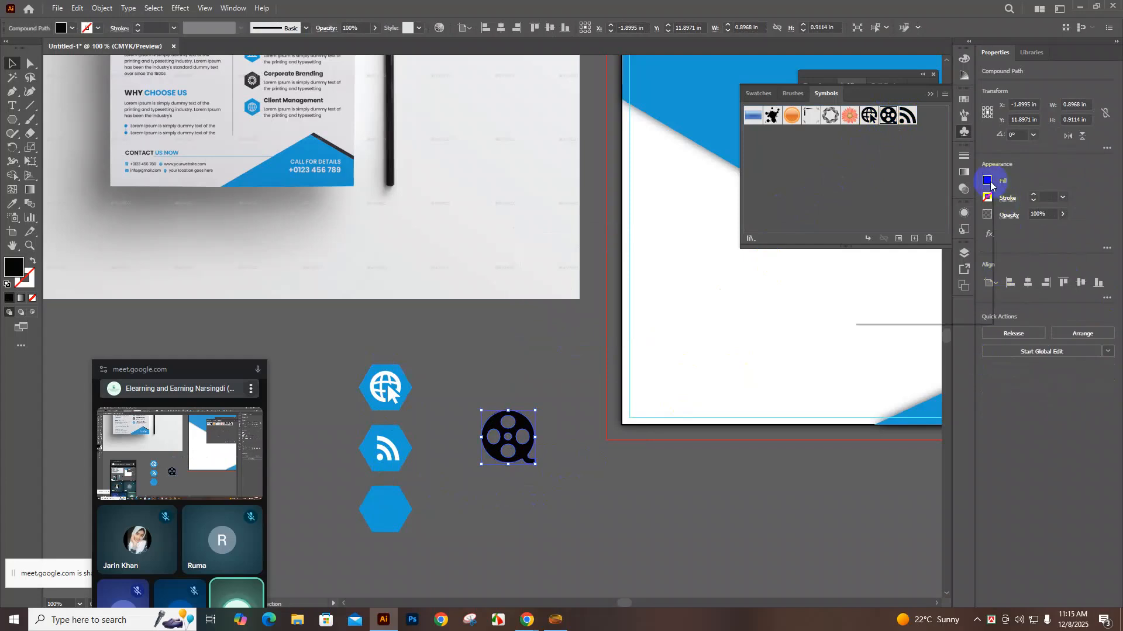
pyautogui.click(877, 222)
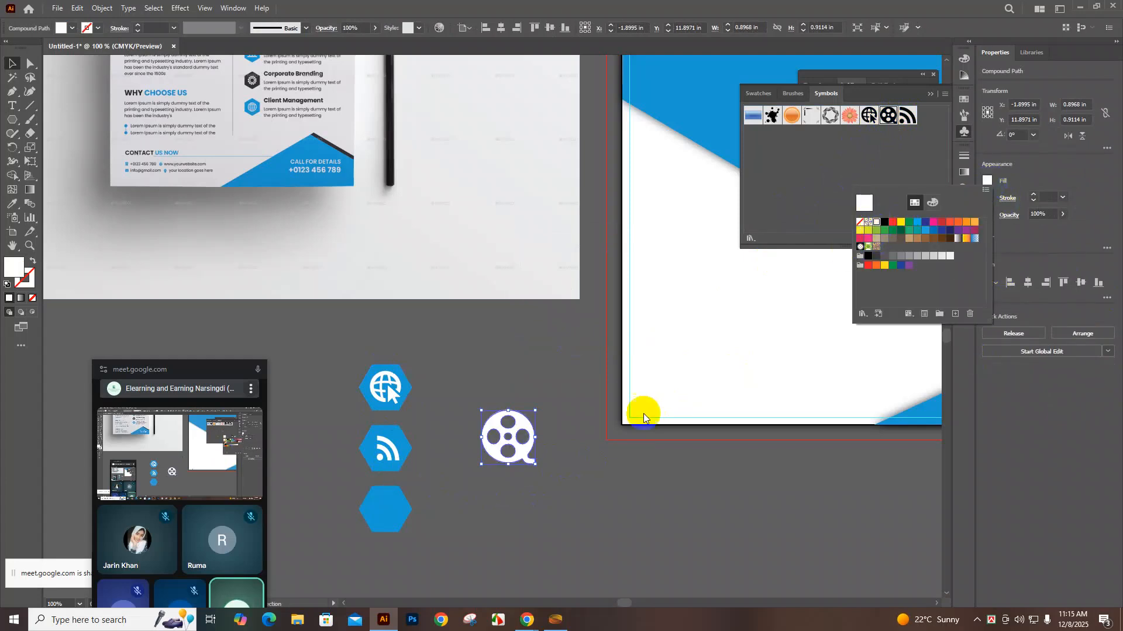
pyautogui.click(538, 466)
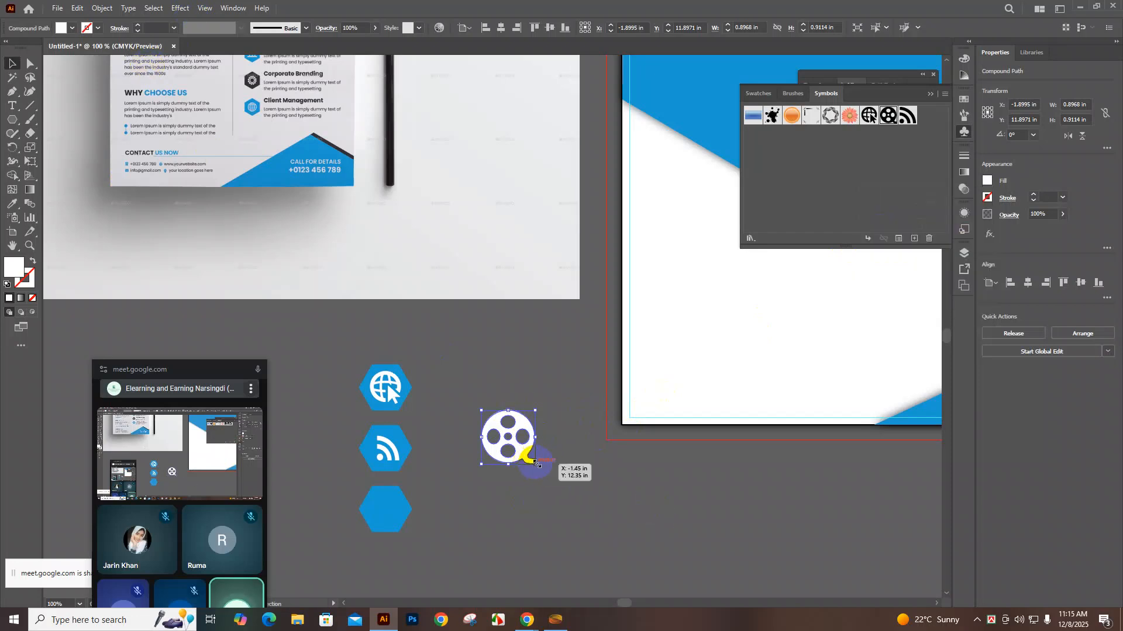
pyautogui.moveTo(538, 465); pyautogui.dragTo(385, 511)
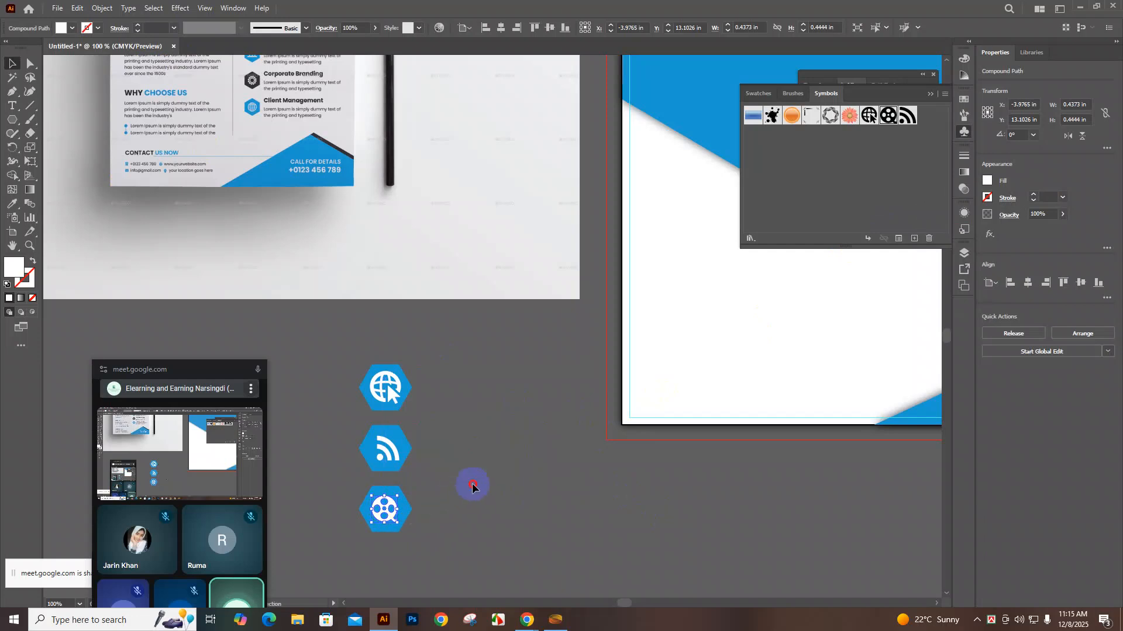
pyautogui.click(472, 487)
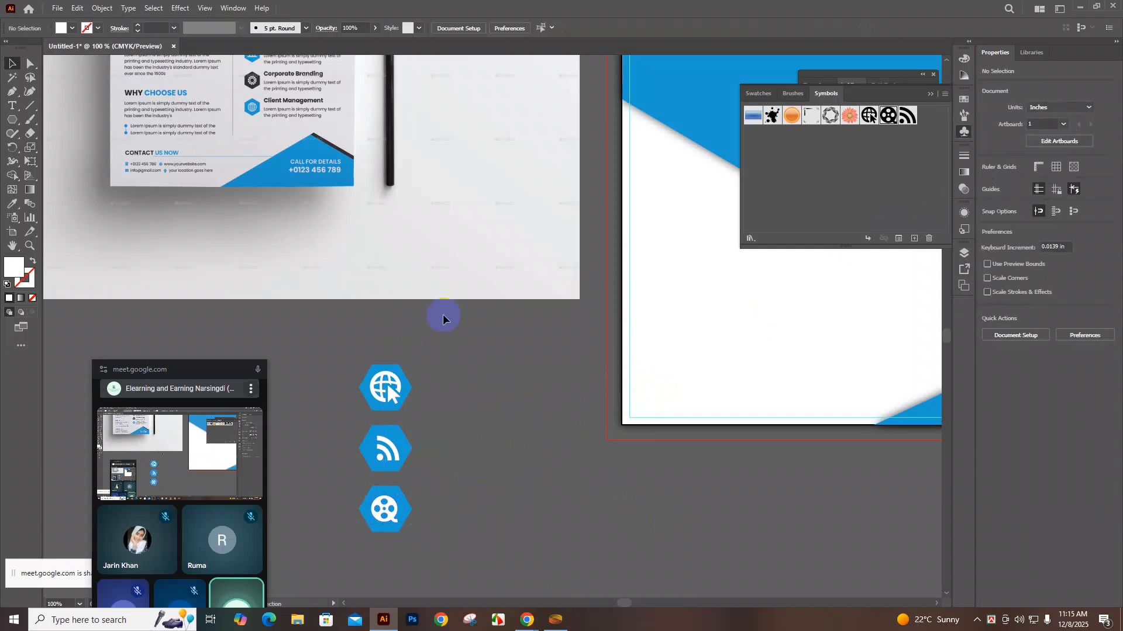
pyautogui.moveTo(360, 350); pyautogui.dragTo(387, 383)
pyautogui.rightClick(394, 383)
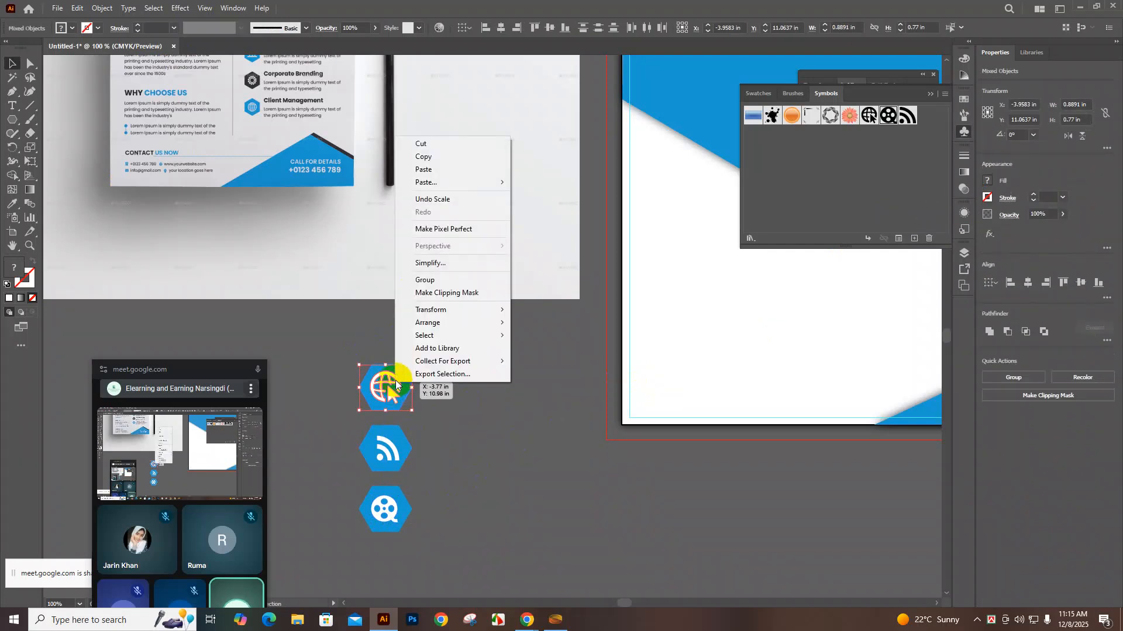
pyautogui.click(376, 438)
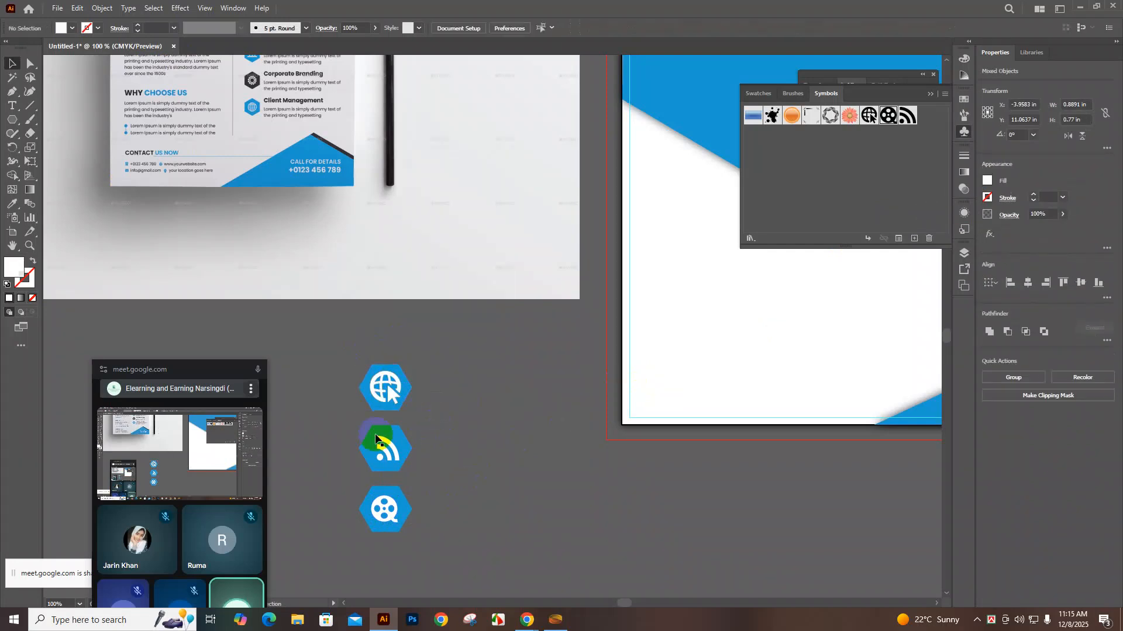
# Group the RSS feed icon with the middle hexagon, and the film reel icon with the bottom hexagon
pyautogui.click(397, 459)
pyautogui.hotkey('ctrl', 'g')
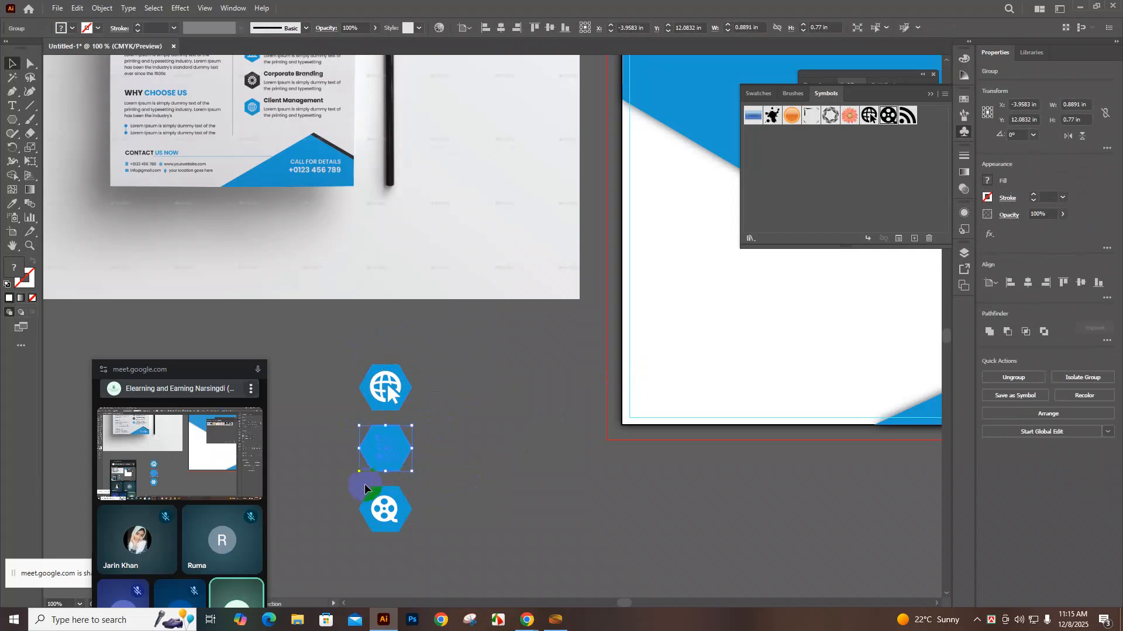
pyautogui.click(486, 485)
pyautogui.moveTo(351, 491); pyautogui.dragTo(394, 507)
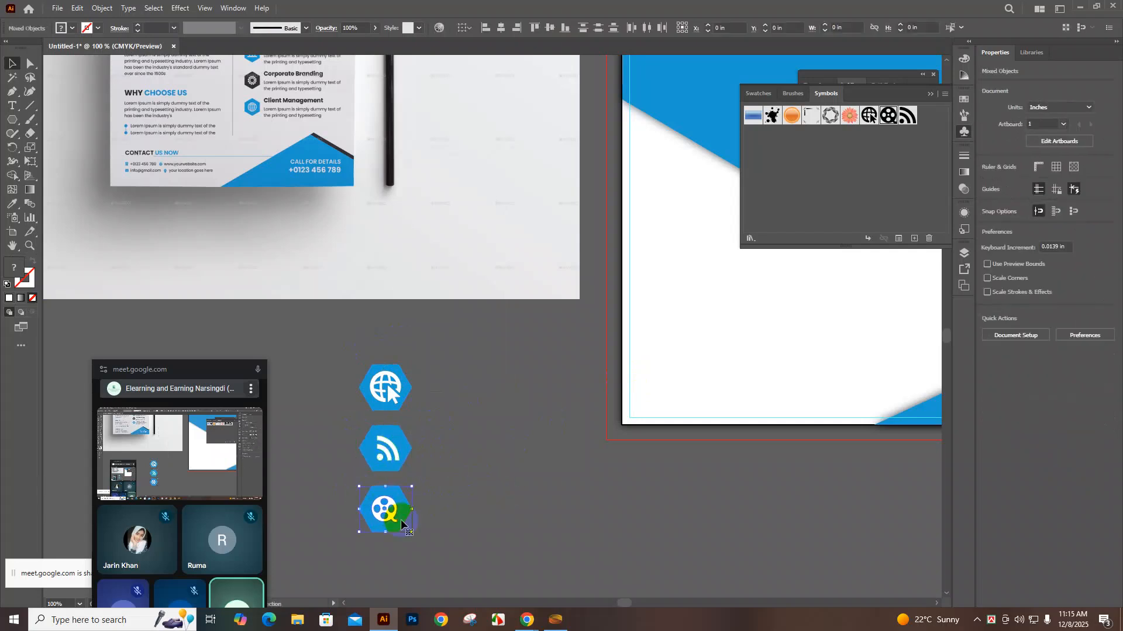
pyautogui.hotkey('ctrl', 'g')
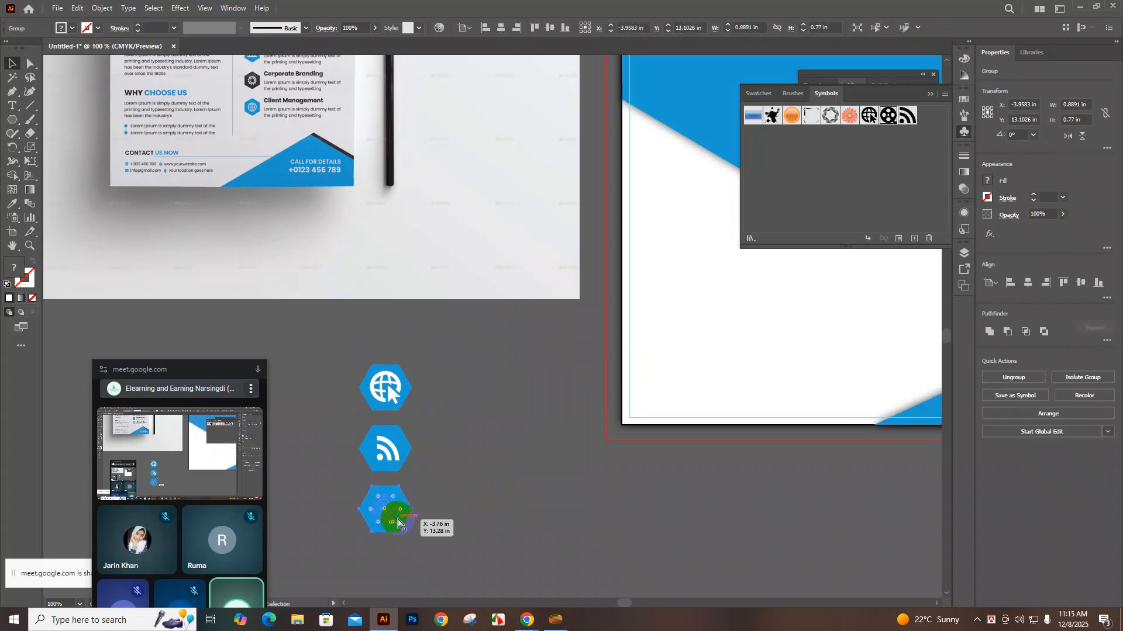
pyautogui.click(497, 494)
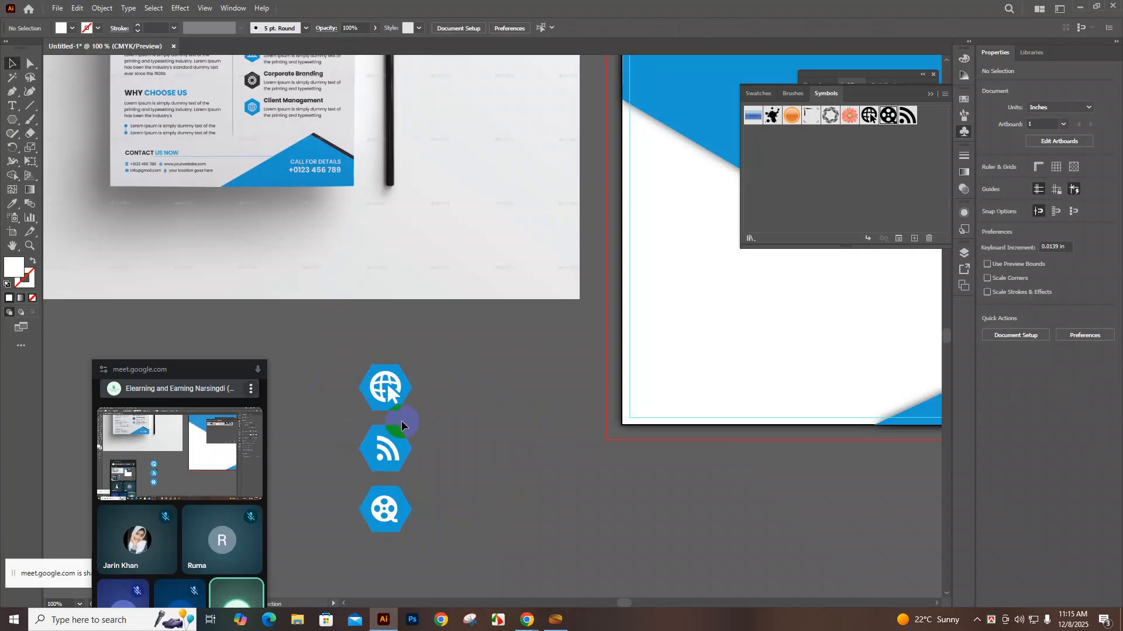
# Apply an Outer Glow effect to the globe hexagon with Multiply mode, 90% opacity and 0.0694 in blur
pyautogui.click(409, 388)
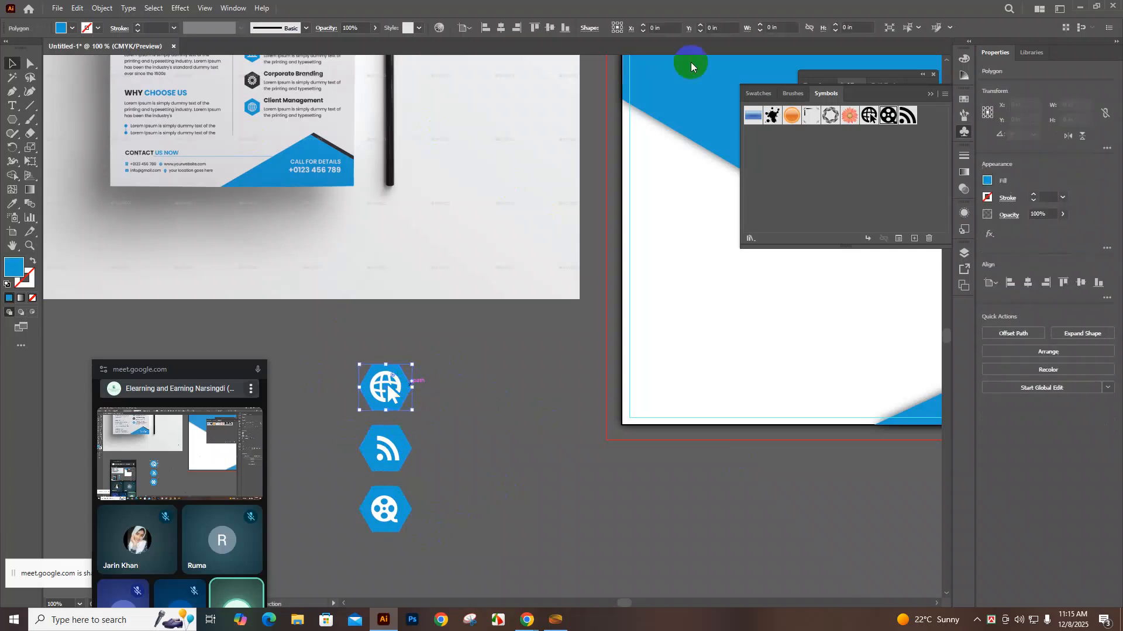
pyautogui.click(178, 8)
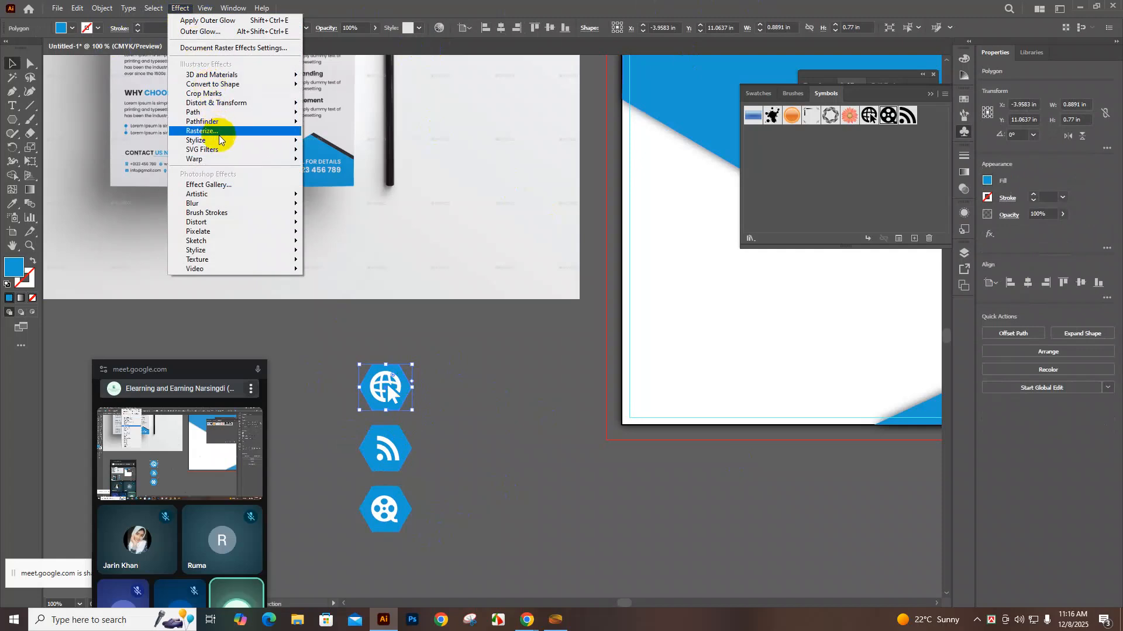
pyautogui.moveTo(217, 141)
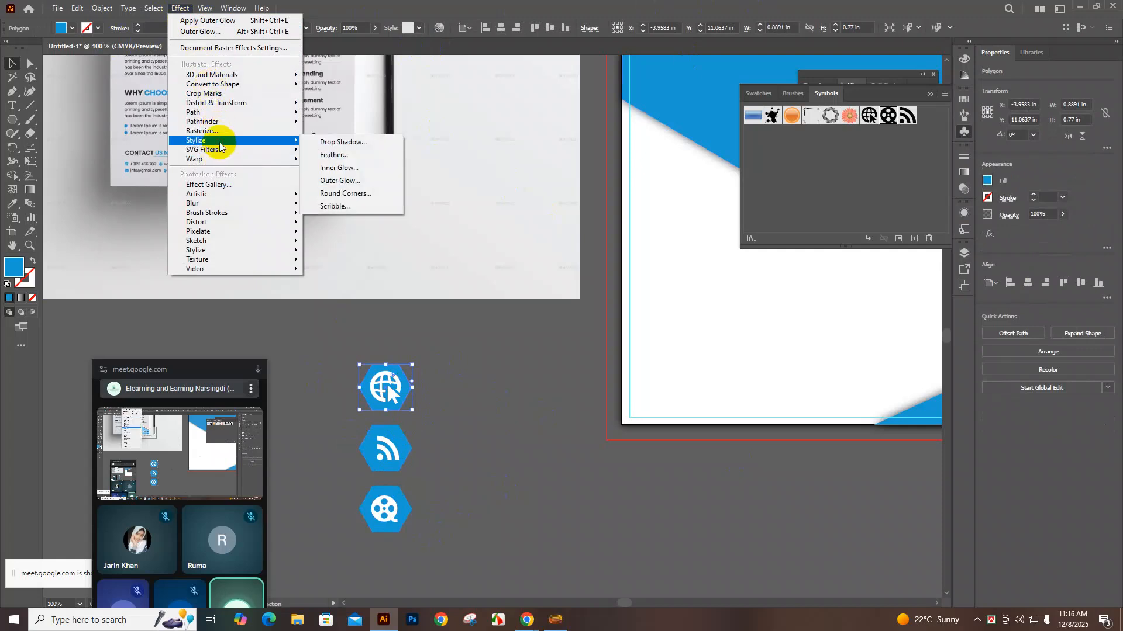
pyautogui.click(329, 182)
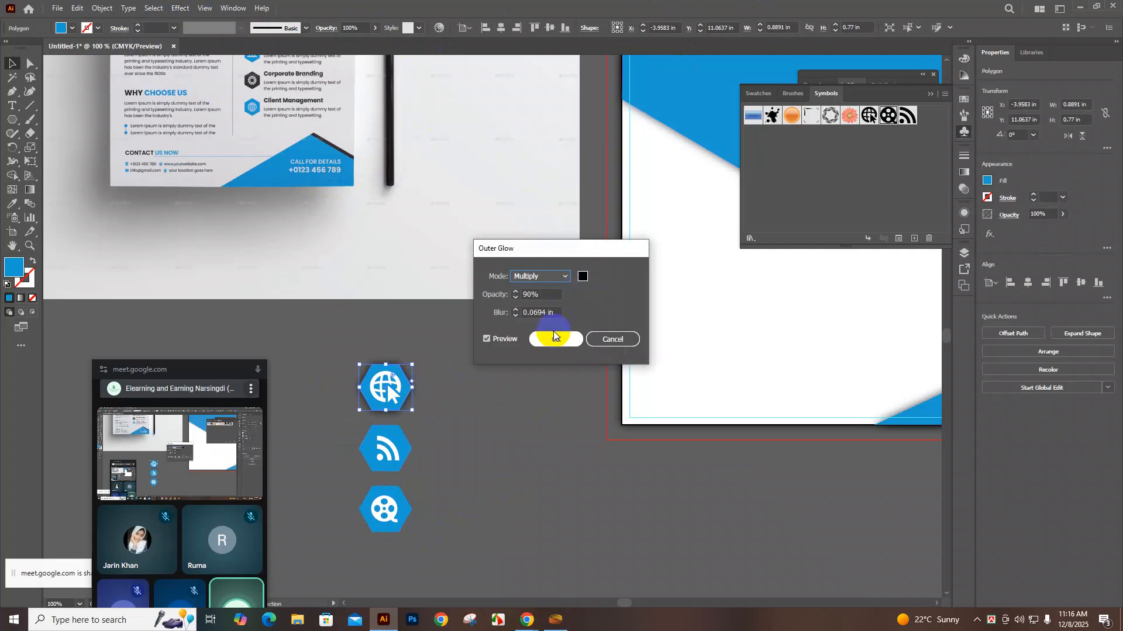
pyautogui.click(553, 340)
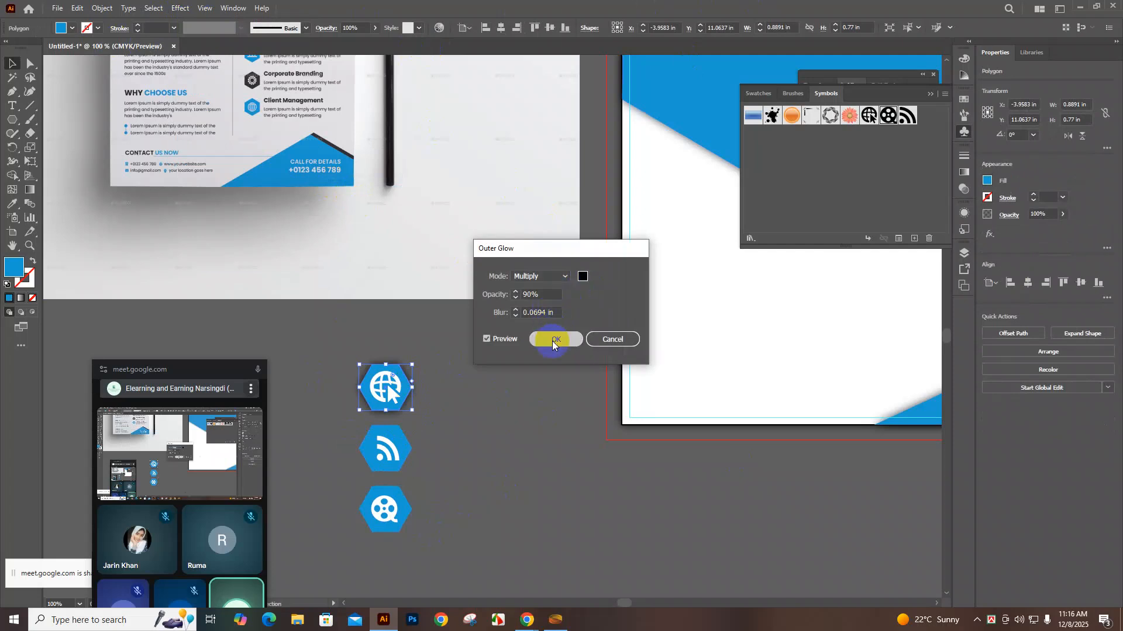
# Apply the Outer Glow effect to the middle hexagon behind the RSS feed icon
pyautogui.click(386, 448)
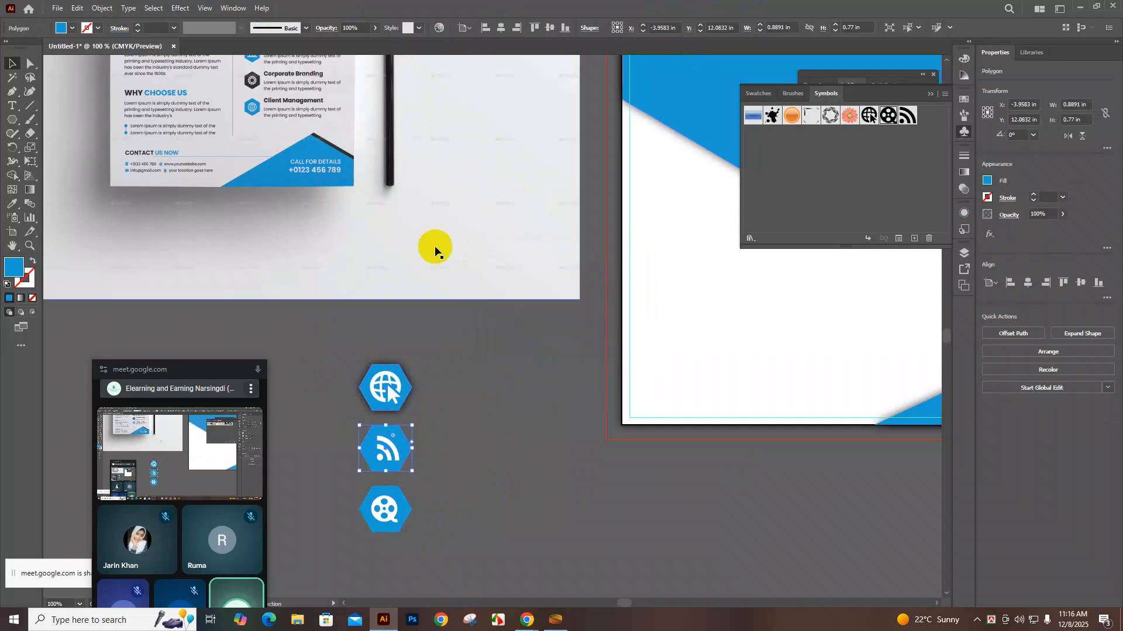
pyautogui.click(179, 8)
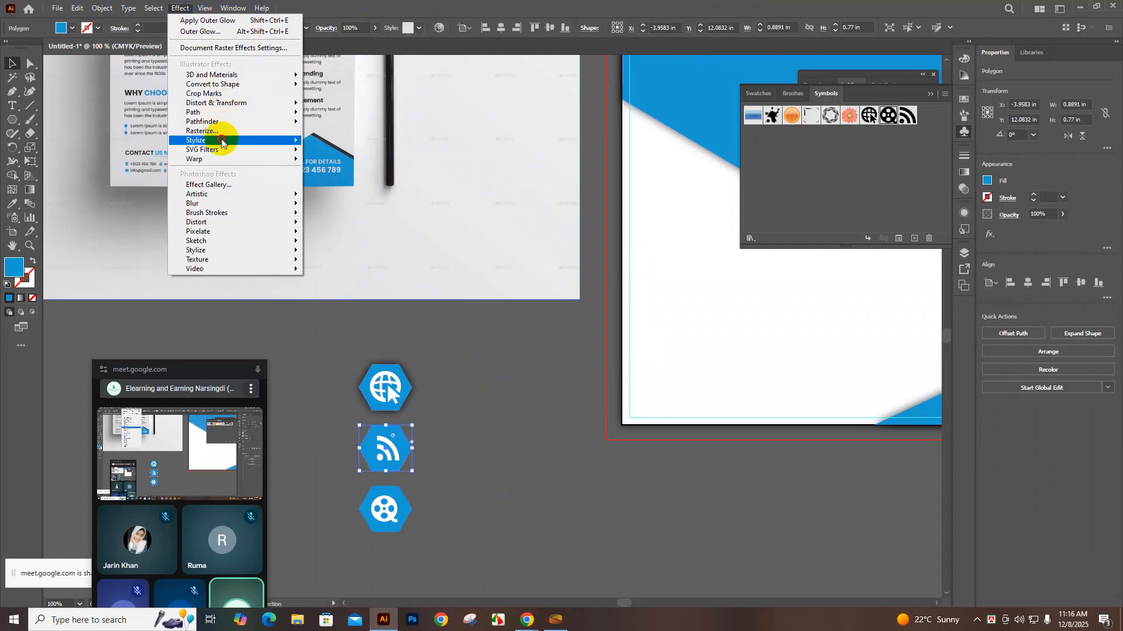
pyautogui.moveTo(225, 142)
pyautogui.click(362, 182)
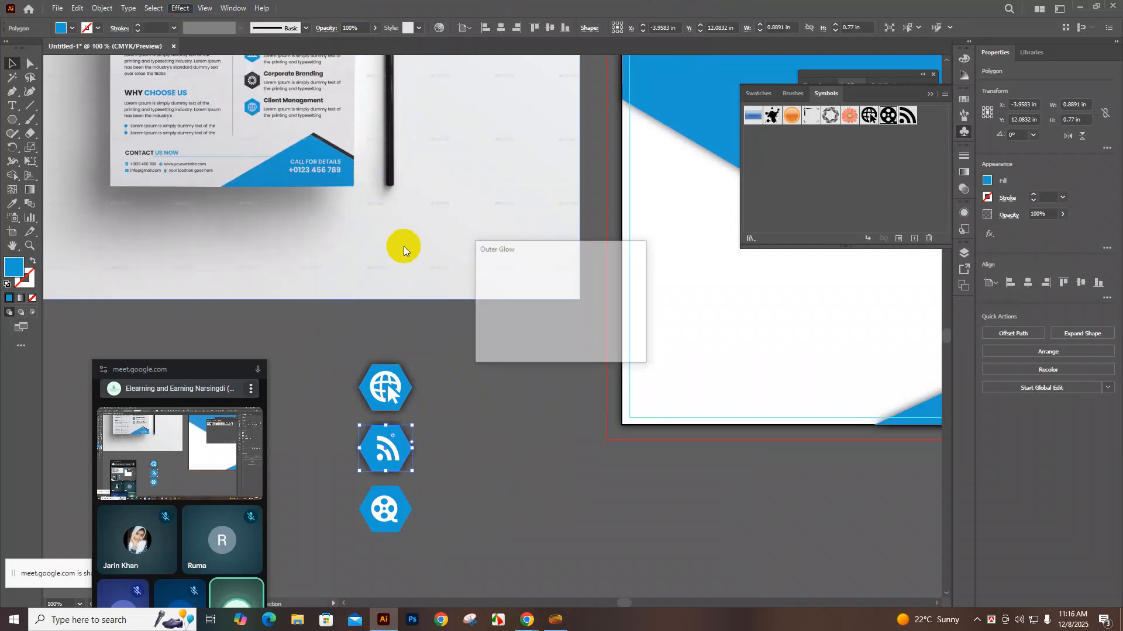
pyautogui.click(569, 340)
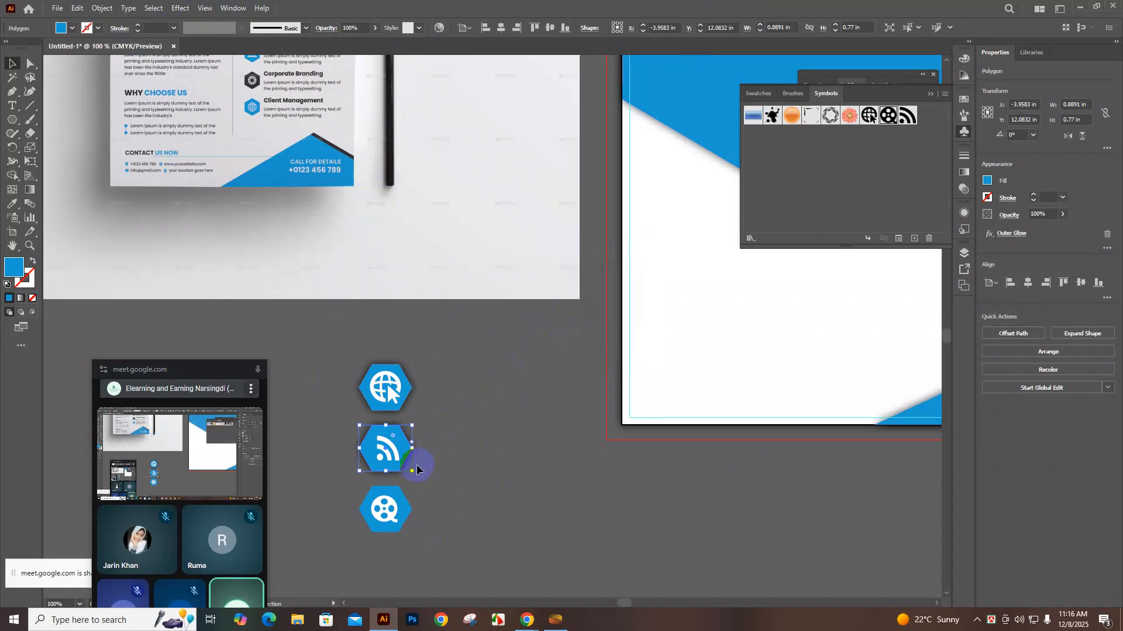
pyautogui.click(361, 456)
# Apply the Outer Glow effect to the bottom hexagon behind the film reel icon and deselect it
pyautogui.click(404, 525)
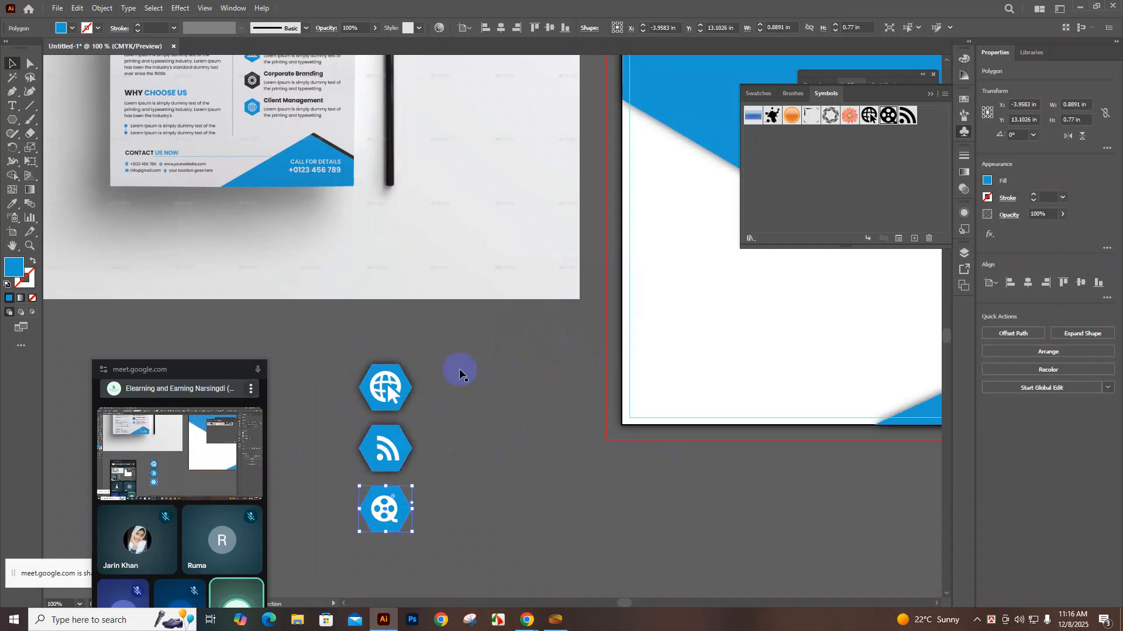
pyautogui.click(179, 8)
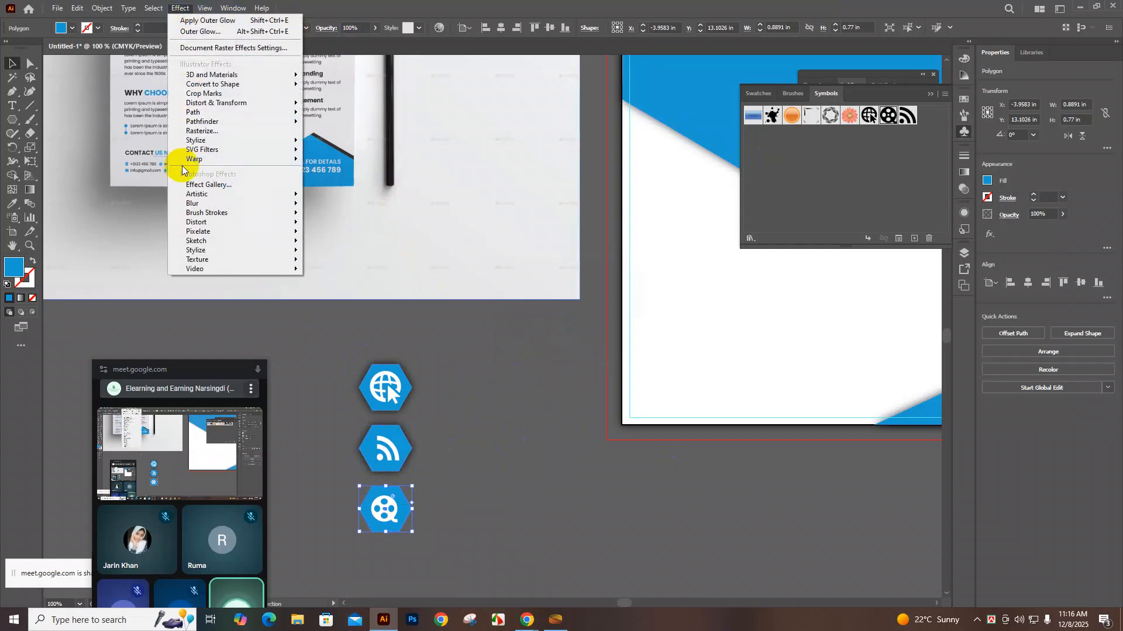
pyautogui.moveTo(198, 140)
pyautogui.click(343, 181)
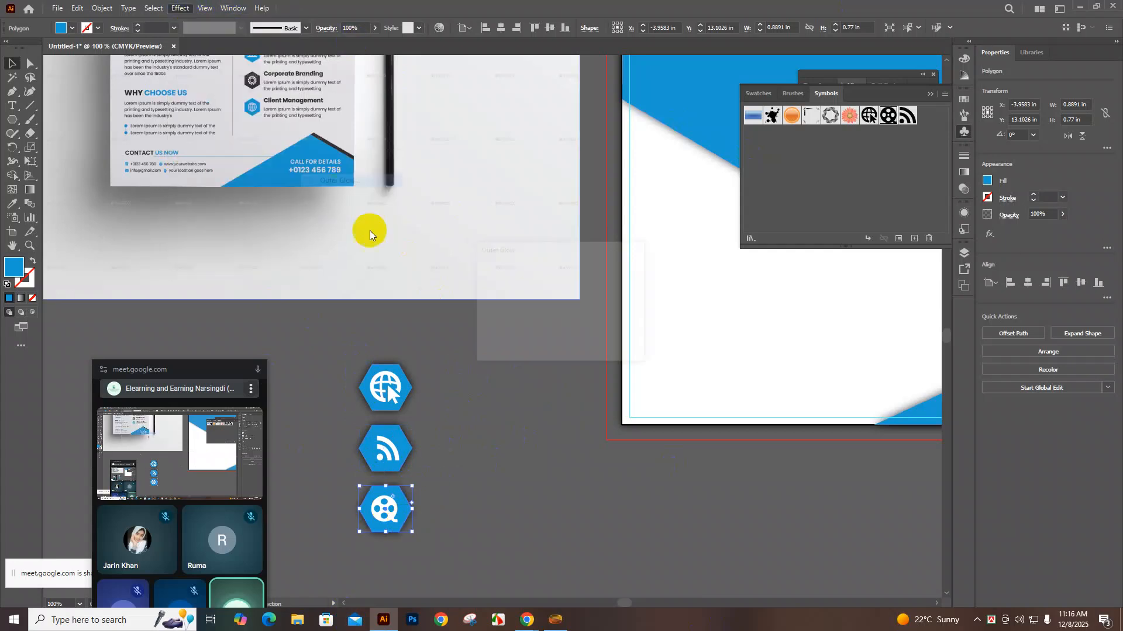
pyautogui.click(561, 342)
pyautogui.click(469, 451)
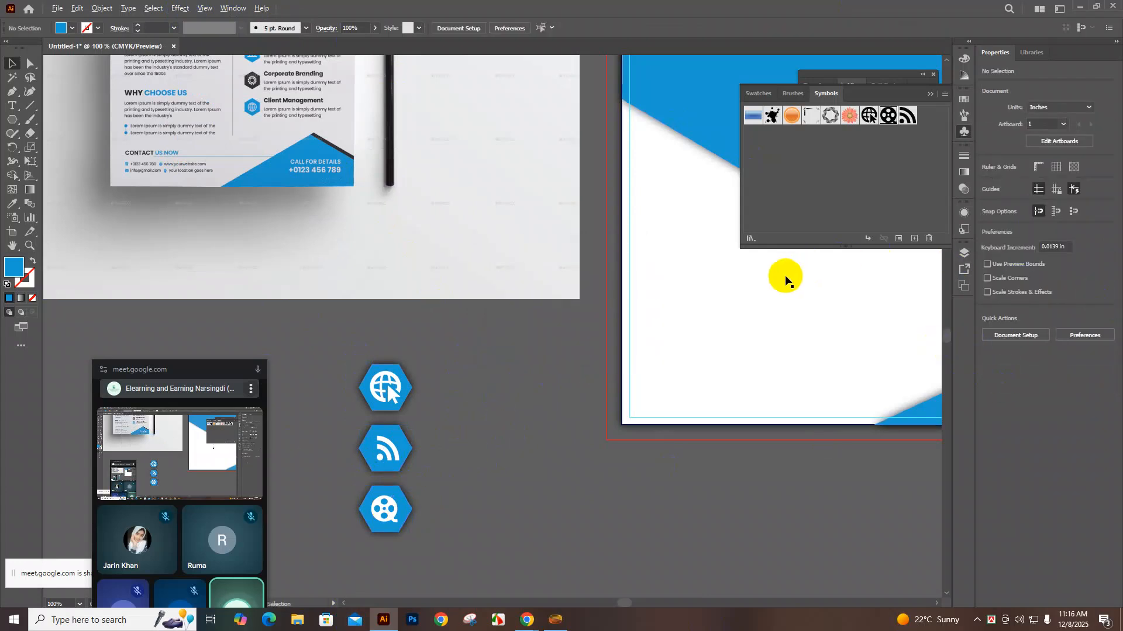
# Scale the large blue polygon behind the flyer headline down to about 6.18 × 5.42 in
pyautogui.scroll(-1, 784, 278)
pyautogui.scroll(-1, 763, 406)
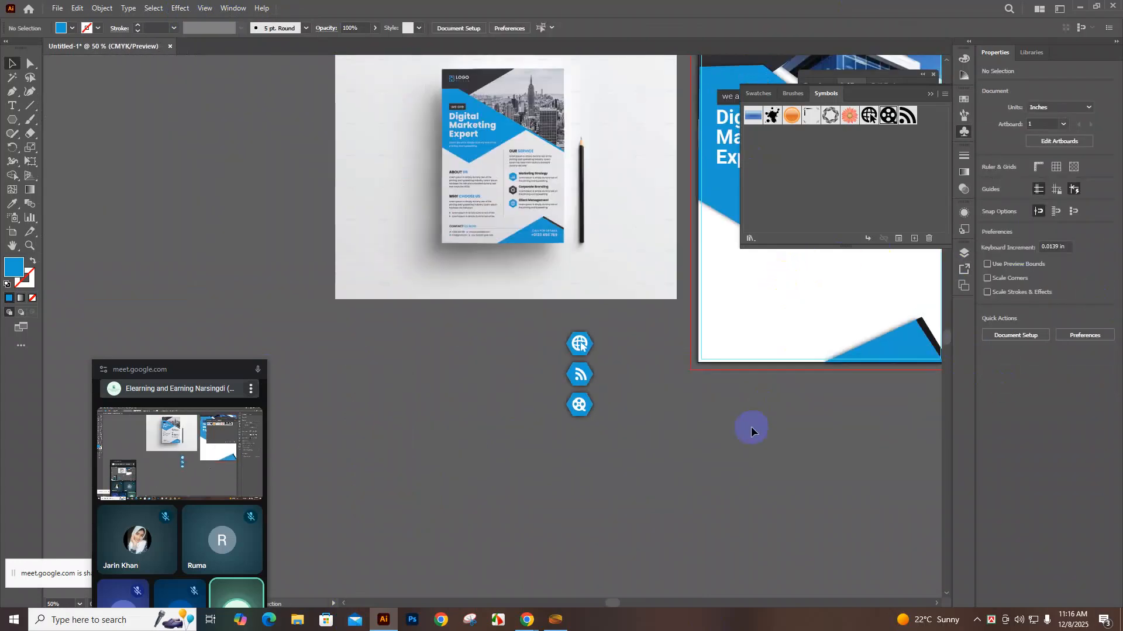
pyautogui.moveTo(616, 605); pyautogui.dragTo(633, 605)
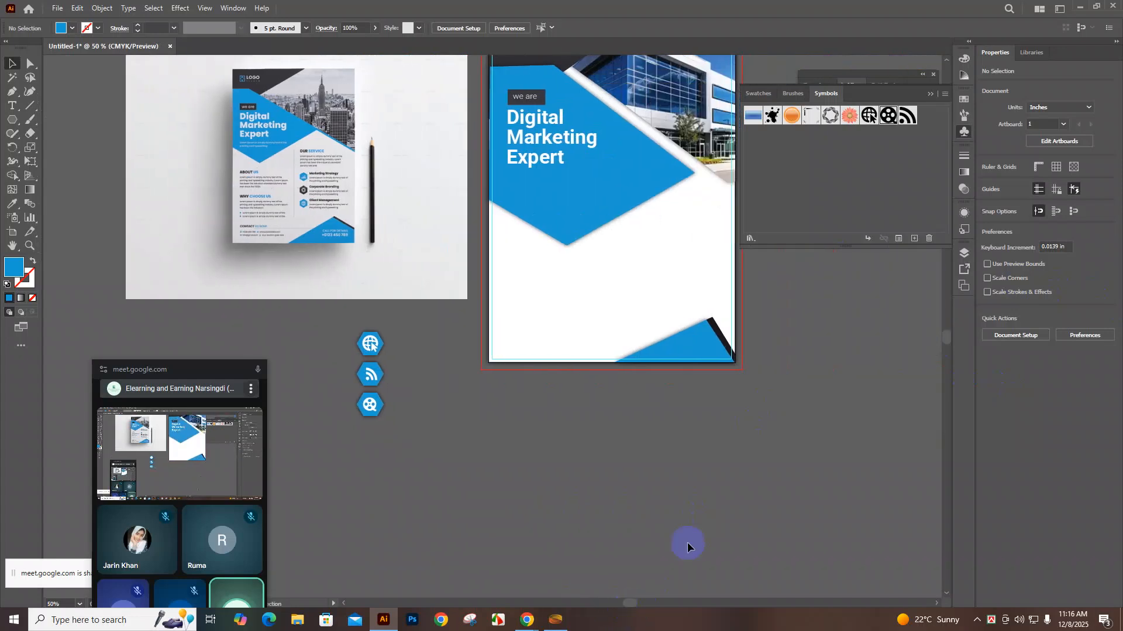
pyautogui.click(611, 229)
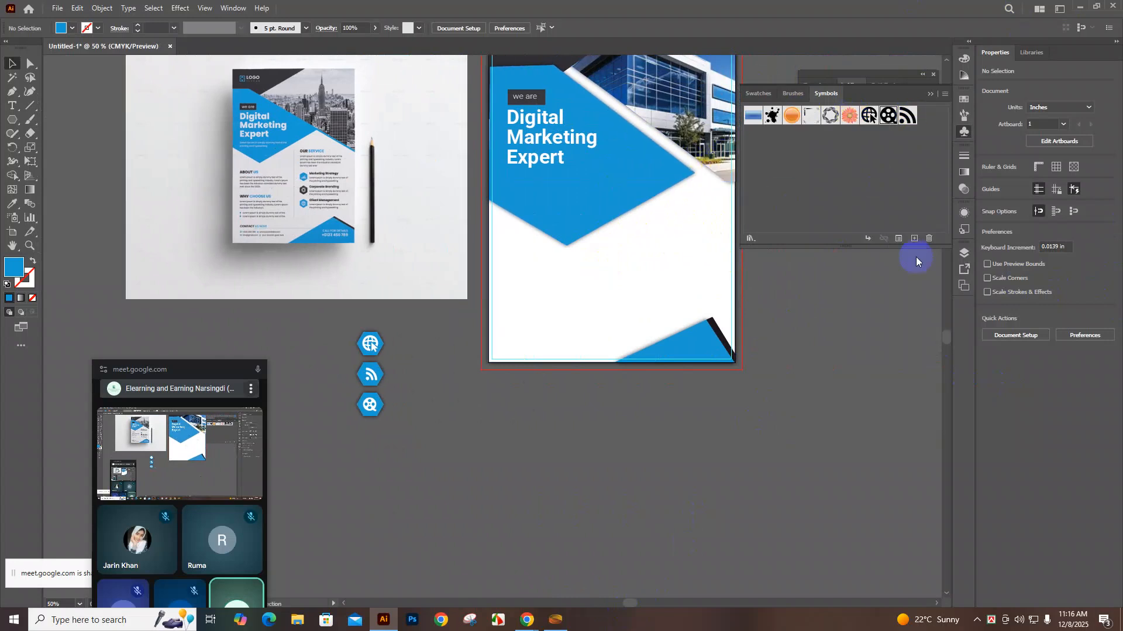
pyautogui.click(573, 220)
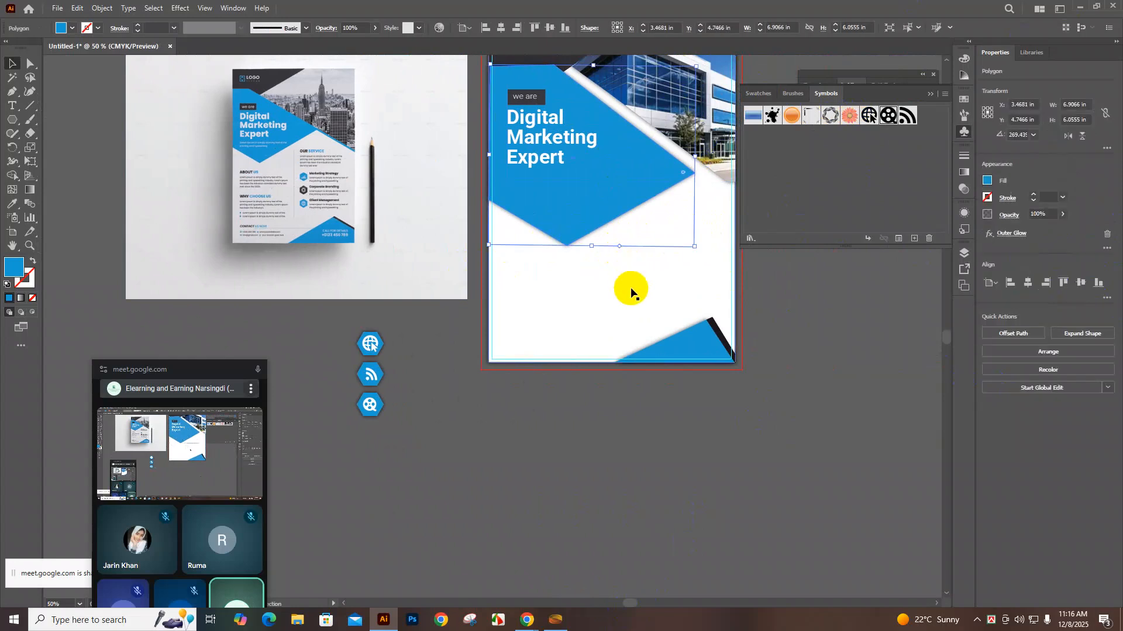
pyautogui.scroll(-1, 631, 305)
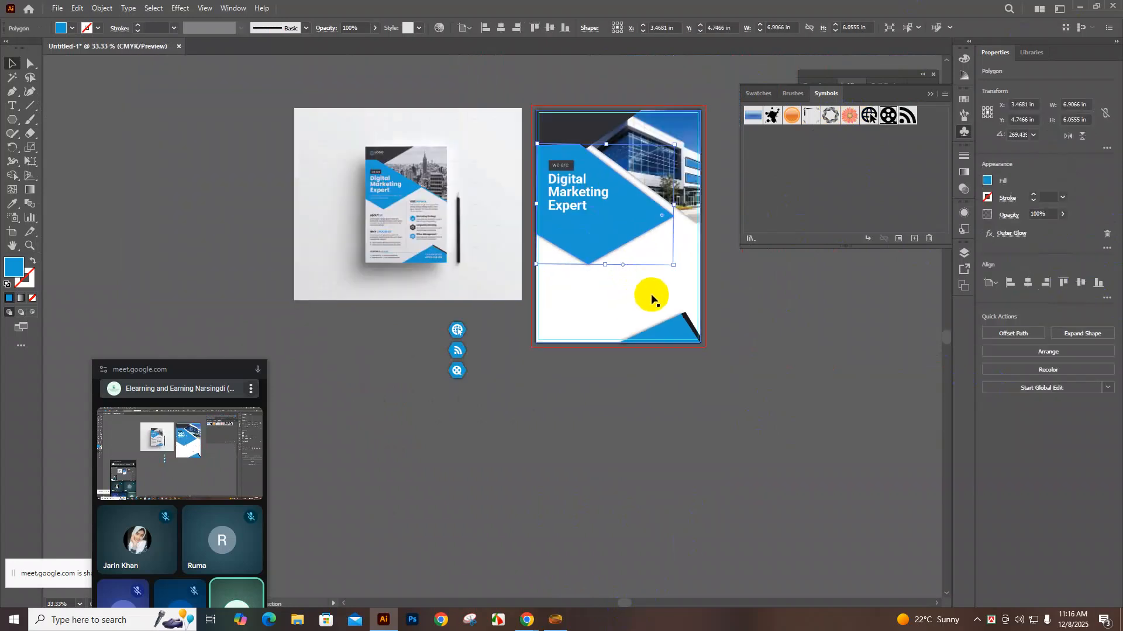
pyautogui.moveTo(674, 265); pyautogui.dragTo(603, 234)
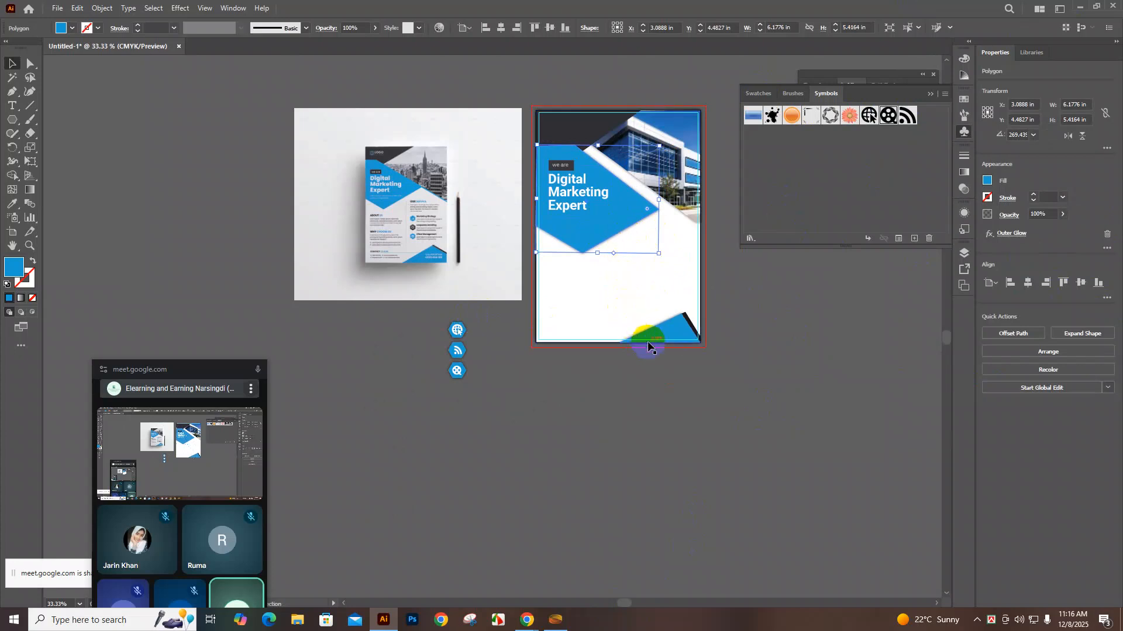
# Draw a vertical divider line about 3.88 in long in the flyer's white lower area and give it a gray fill
pyautogui.click(29, 107)
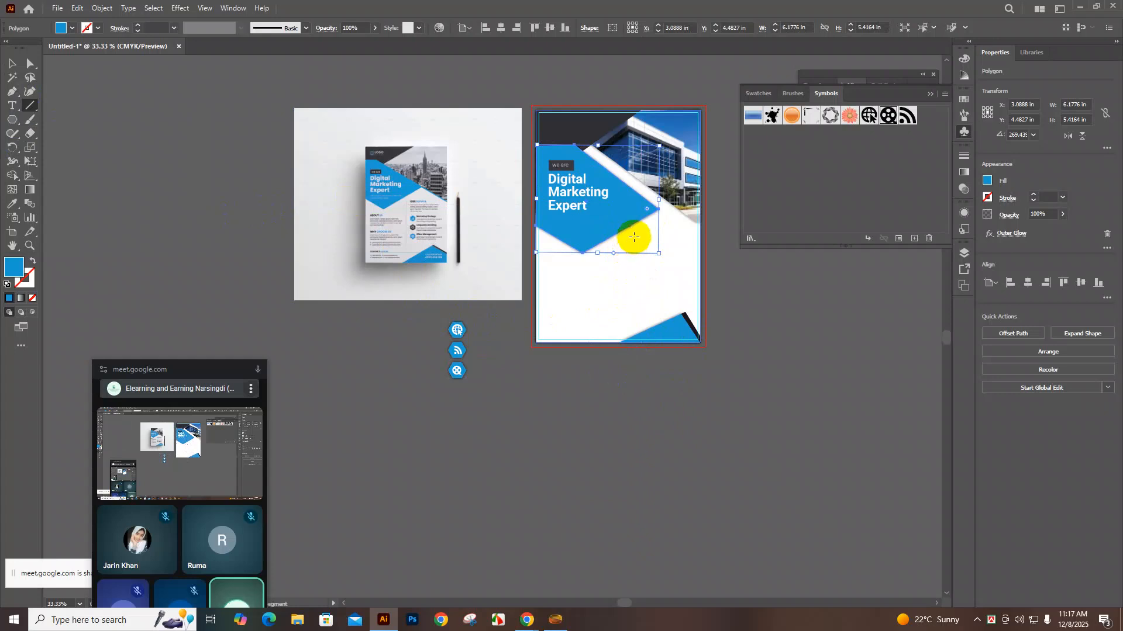
pyautogui.moveTo(634, 237); pyautogui.dragTo(638, 314)
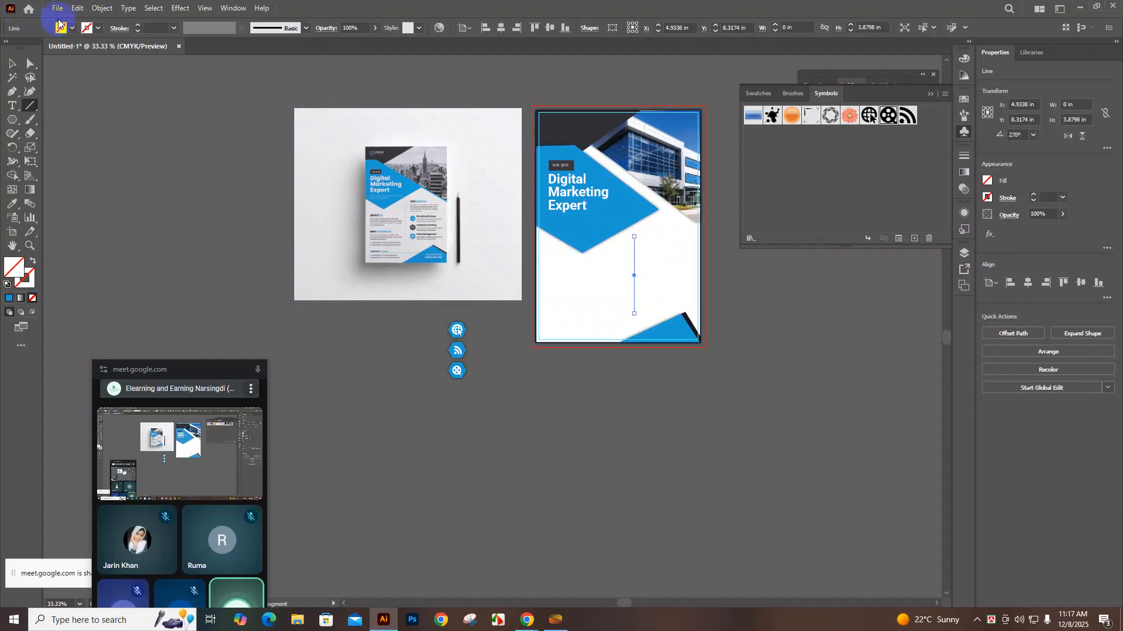
pyautogui.click(69, 29)
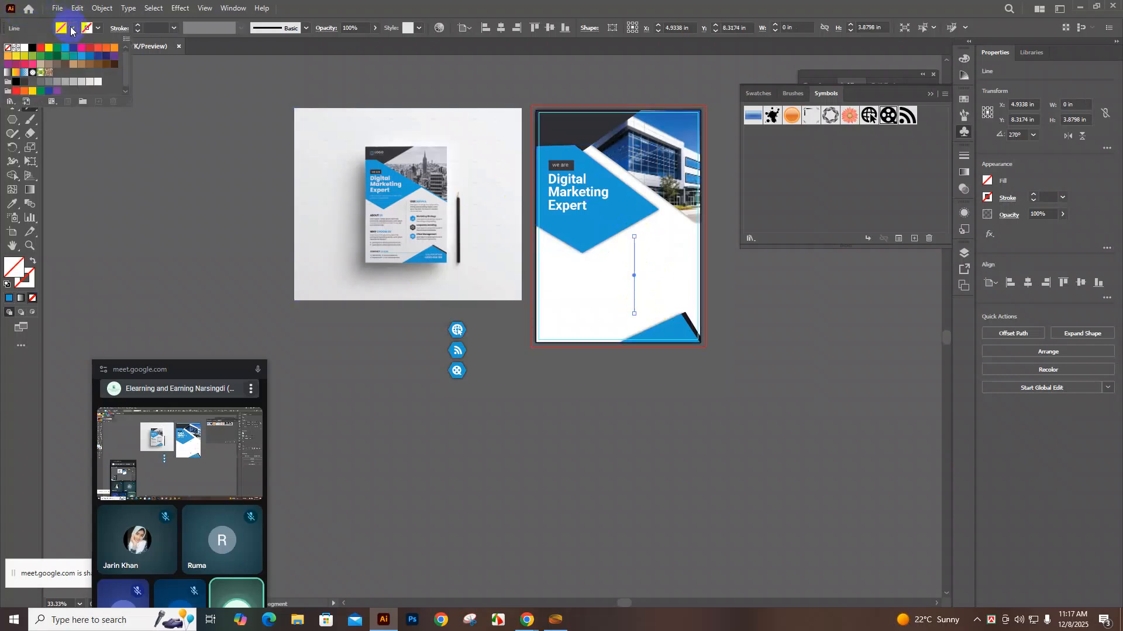
pyautogui.click(73, 82)
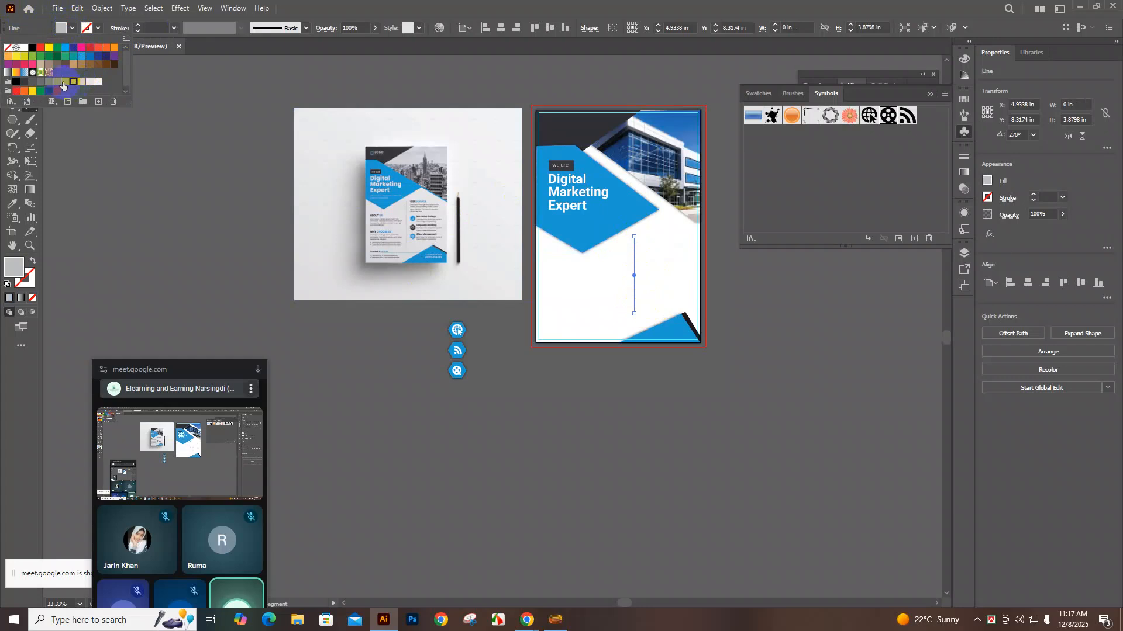
pyautogui.click(65, 83)
pyautogui.click(497, 479)
pyautogui.click(556, 343)
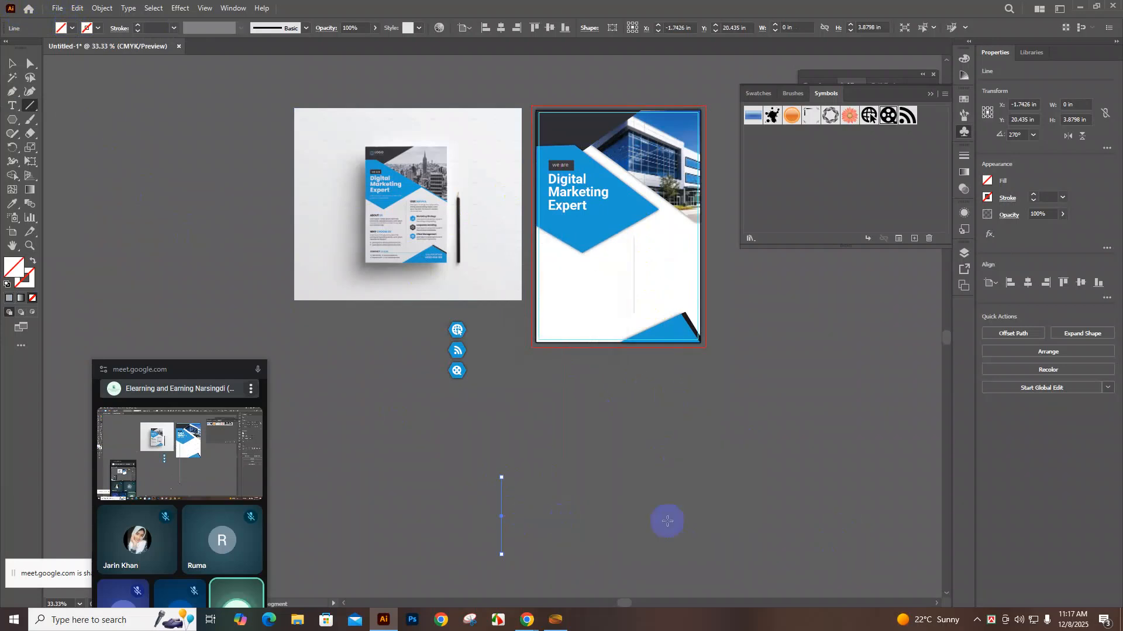
pyautogui.scroll(1, 737, 433)
pyautogui.scroll(3, 737, 432)
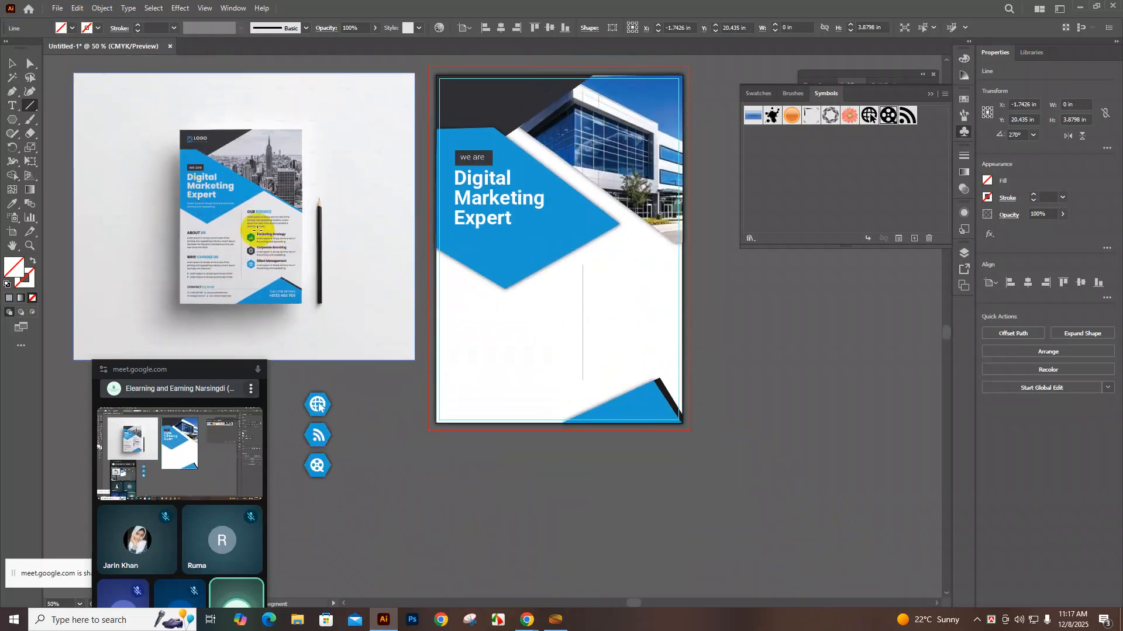
pyautogui.click(12, 106)
pyautogui.moveTo(510, 481); pyautogui.dragTo(625, 512)
pyautogui.press('BackSpace')
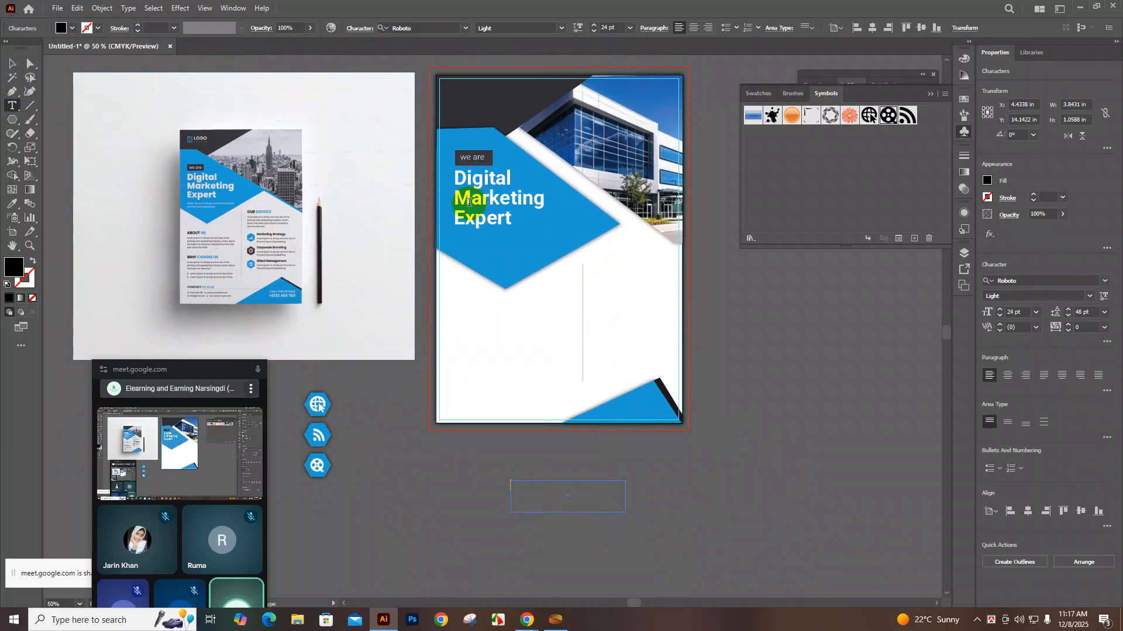
pyautogui.click(630, 29)
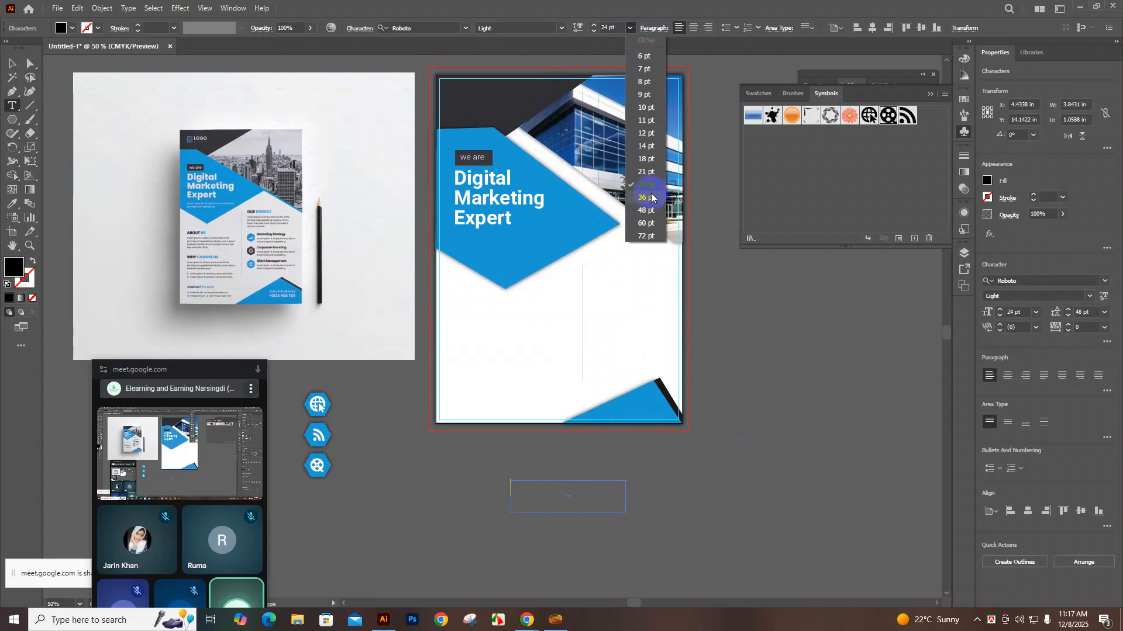
pyautogui.click(514, 506)
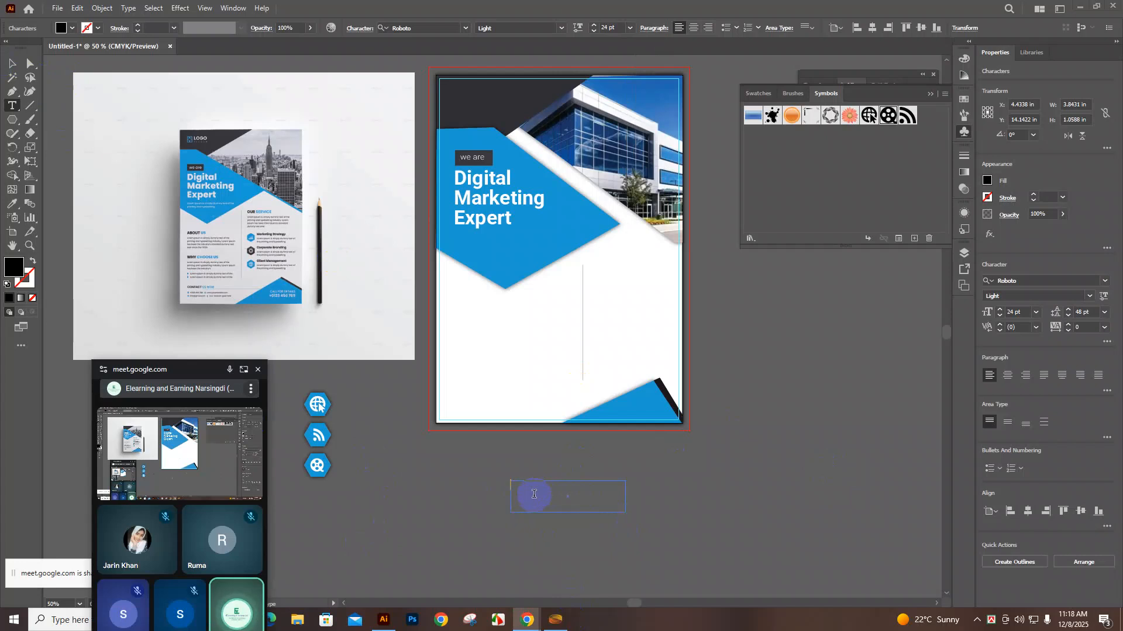
pyautogui.click(12, 63)
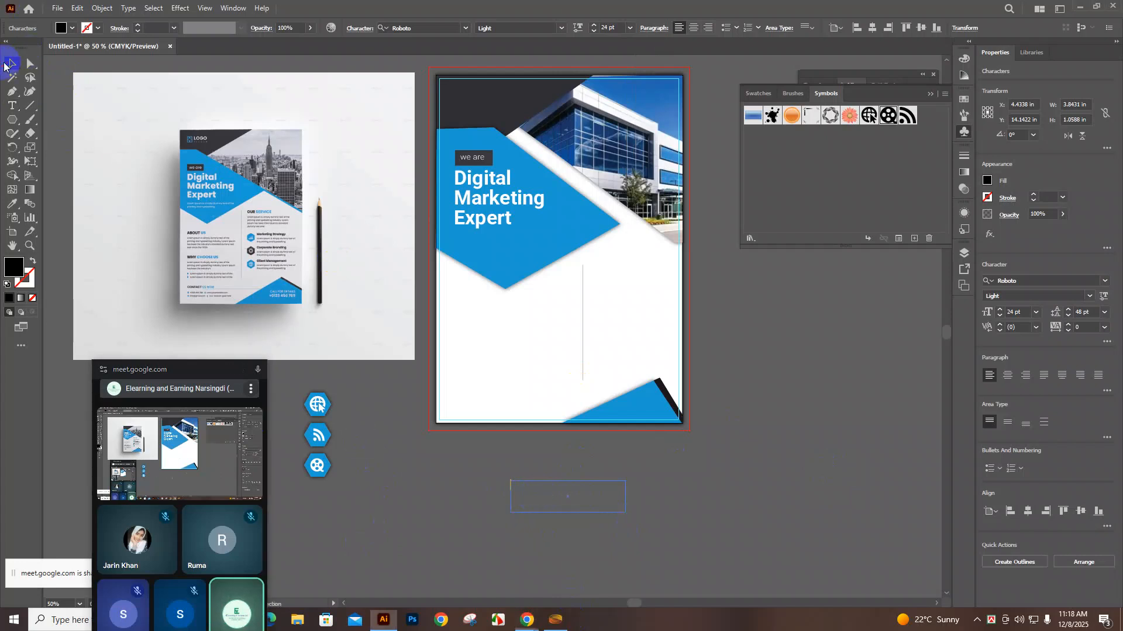
pyautogui.click(546, 454)
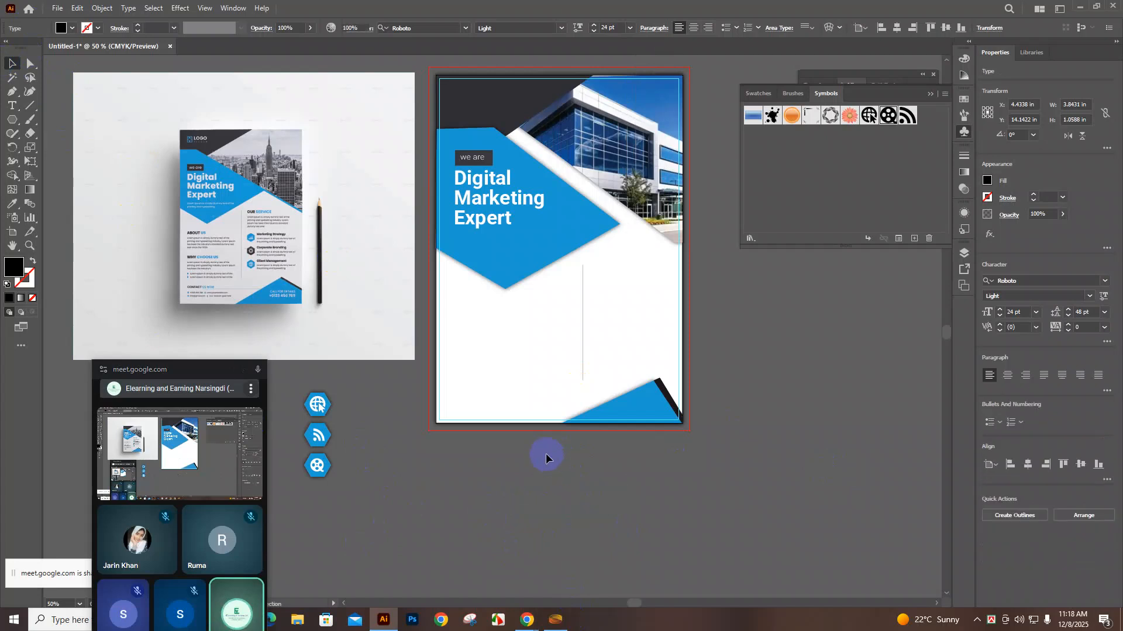
# Create a text frame about 3.39 × 0.96 in below the artboard, enter OUR SERVICE in it and select the text
pyautogui.click(10, 106)
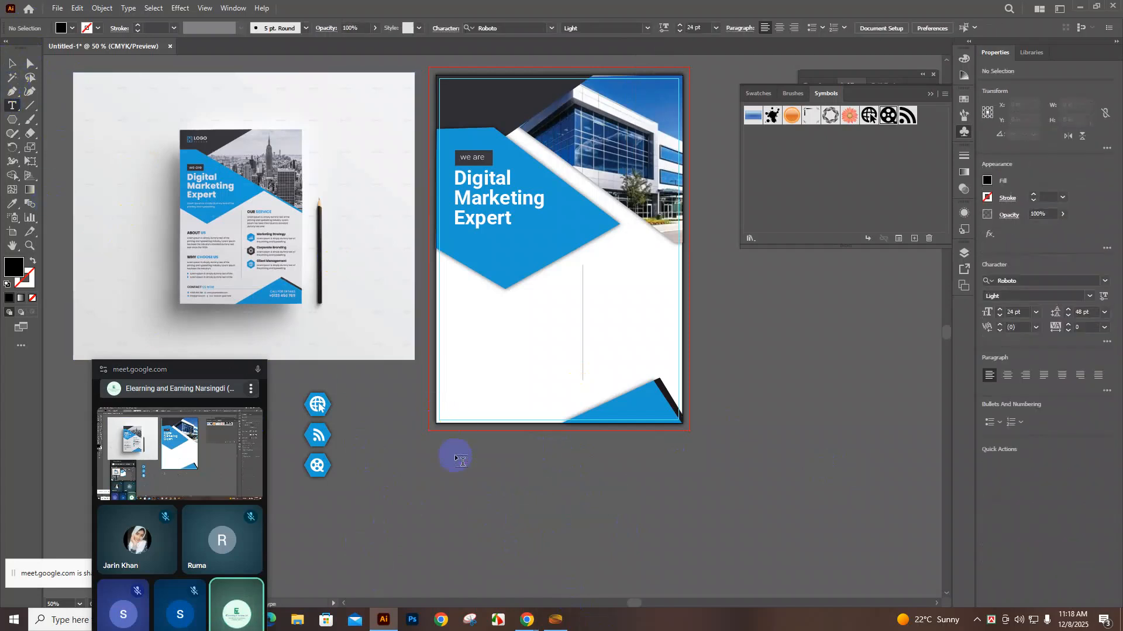
pyautogui.moveTo(465, 473); pyautogui.dragTo(566, 503)
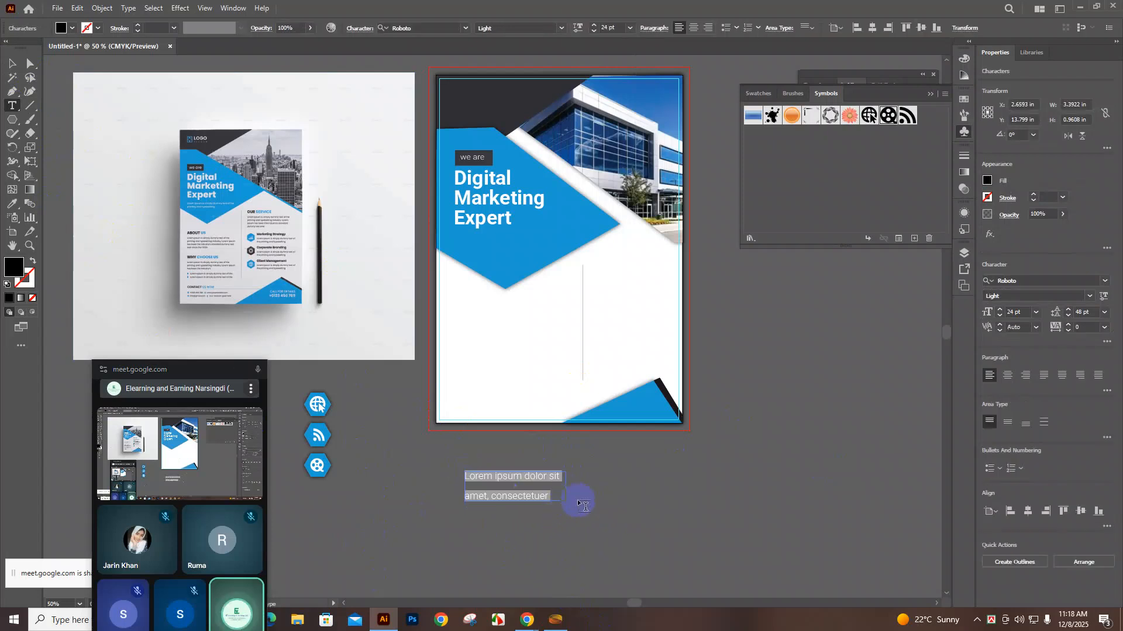
pyautogui.press('BackSpace')
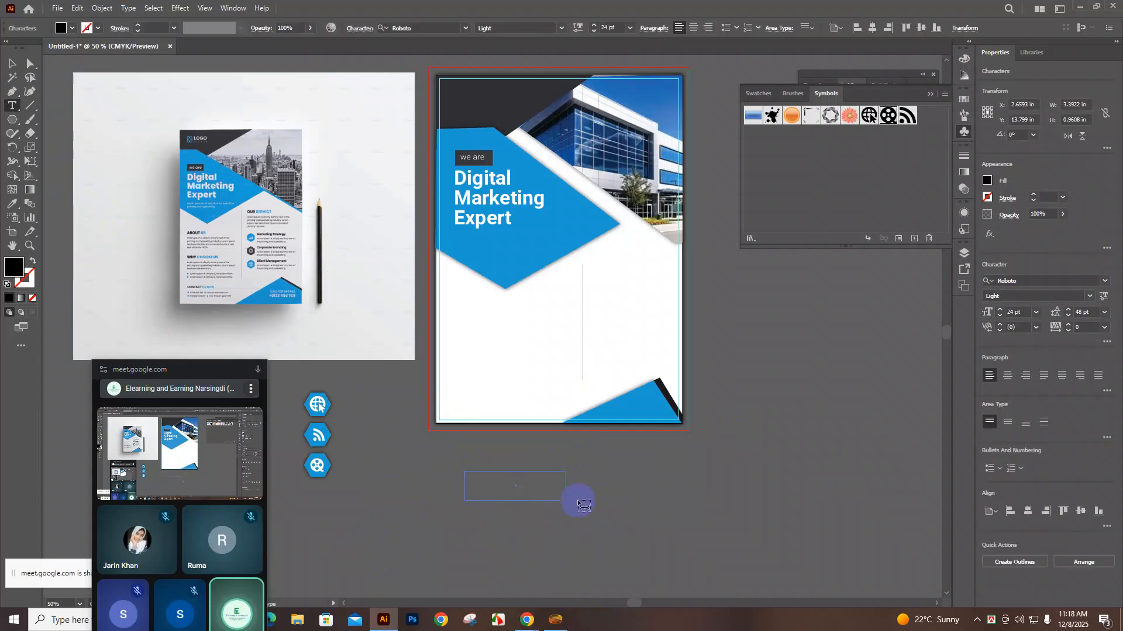
pyautogui.write('OUR SER')
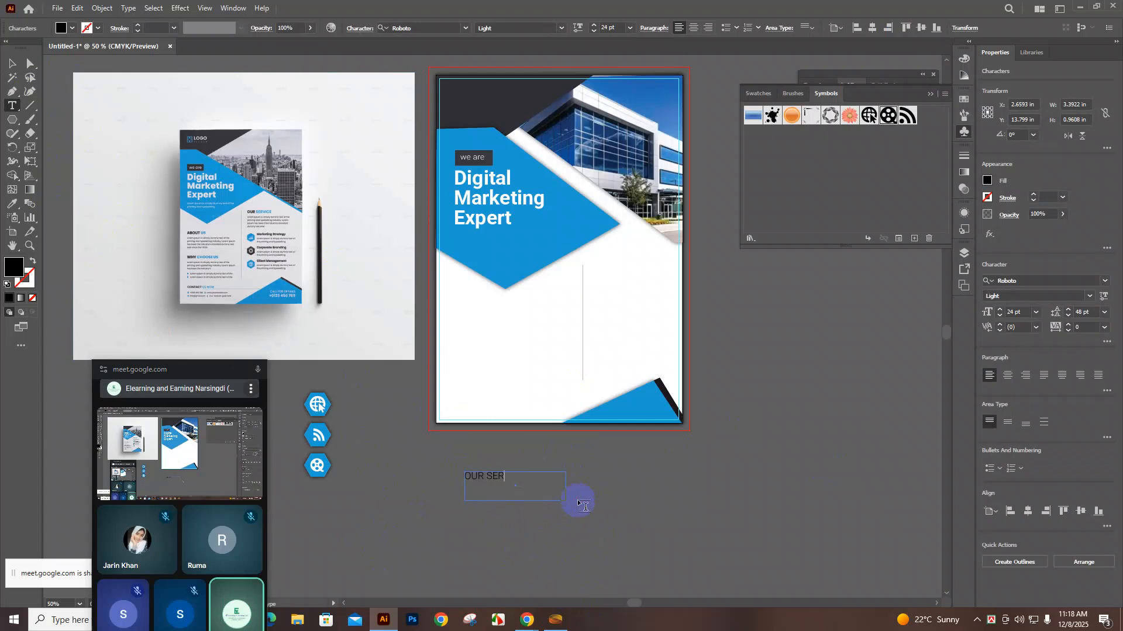
pyautogui.write('VICE')
pyautogui.moveTo(526, 476); pyautogui.dragTo(461, 475)
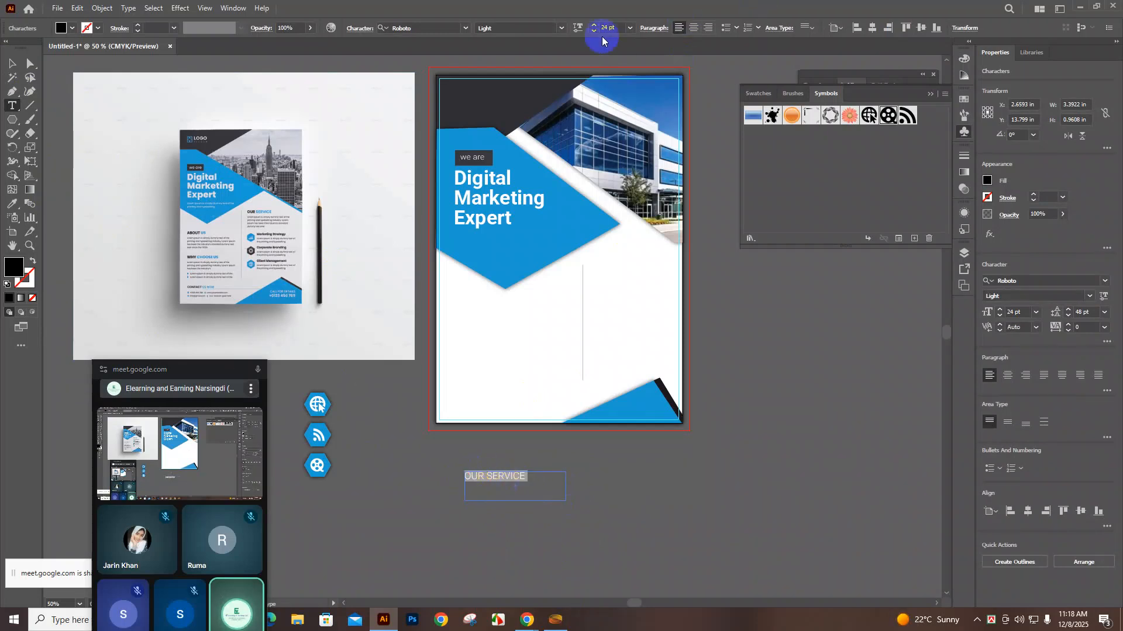
# Set the OUR SERVICE text to 36 pt Roboto Regular and deselect it
pyautogui.click(630, 27)
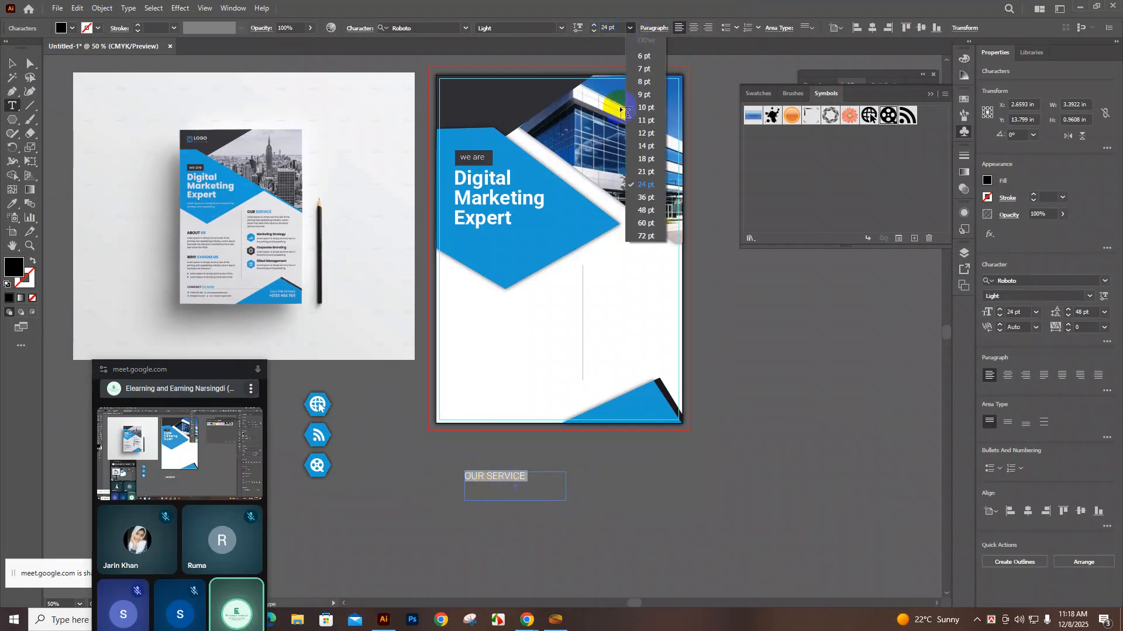
pyautogui.click(642, 199)
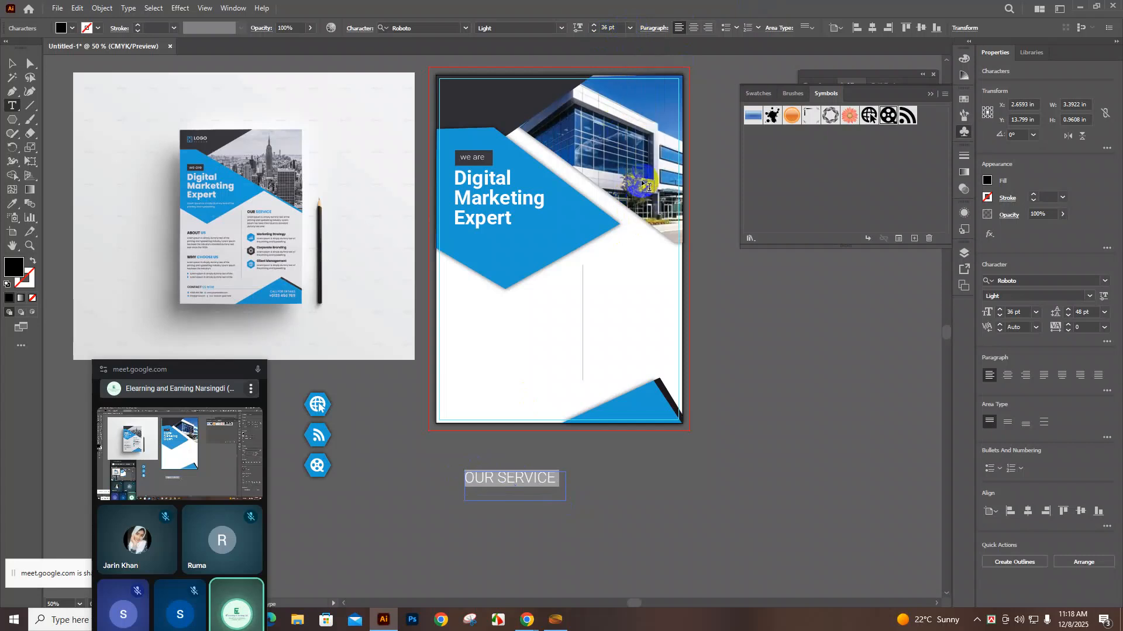
pyautogui.click(562, 27)
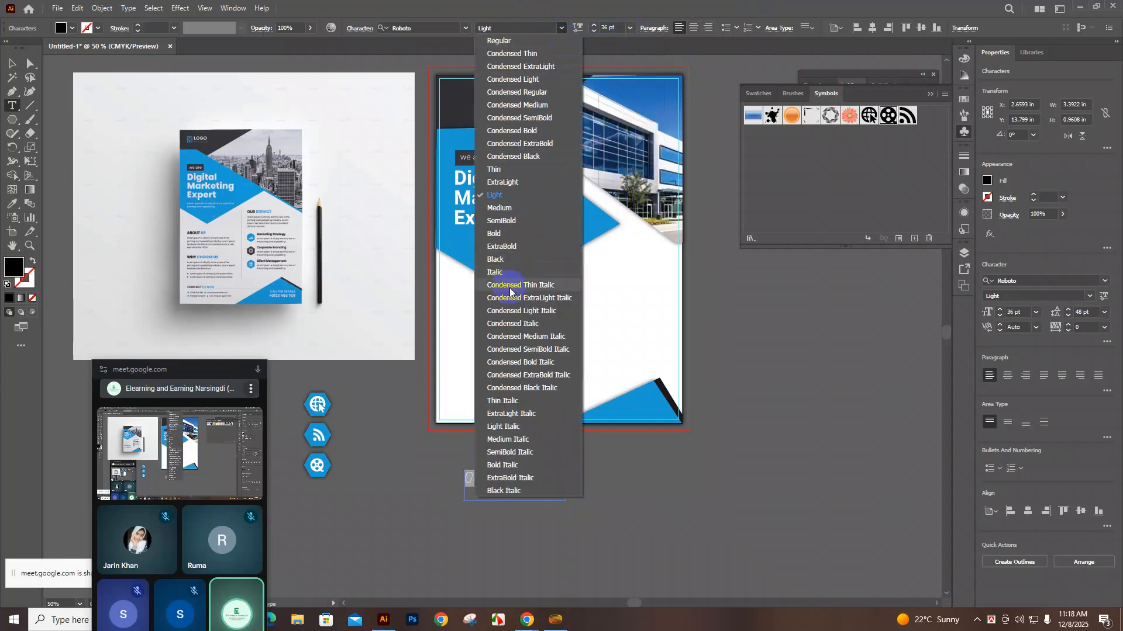
pyautogui.click(502, 40)
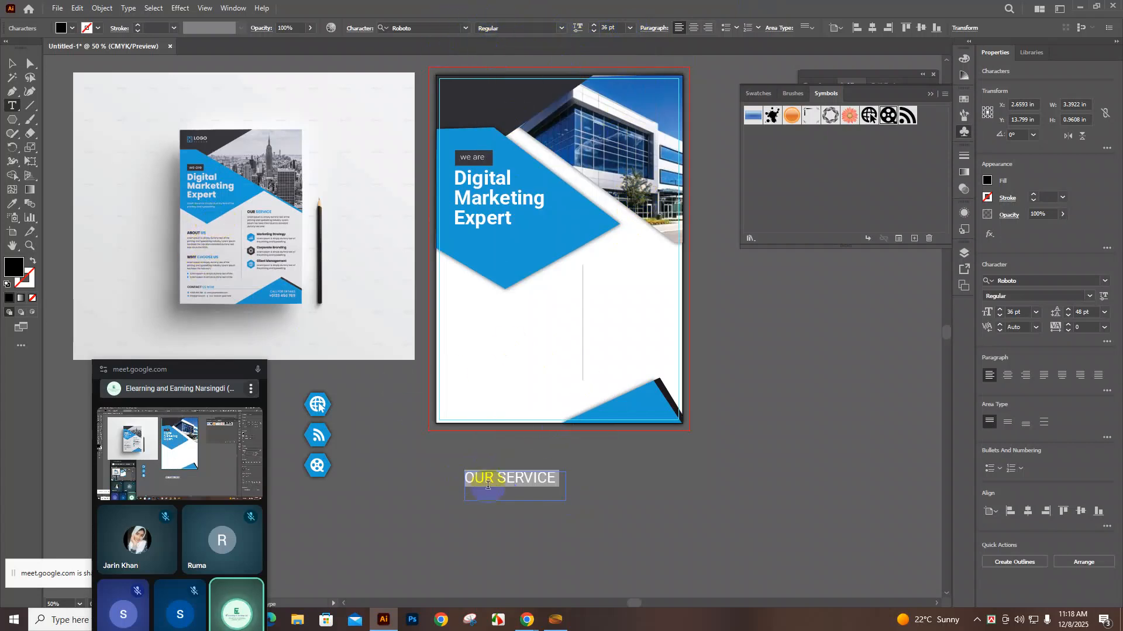
pyautogui.click(614, 520)
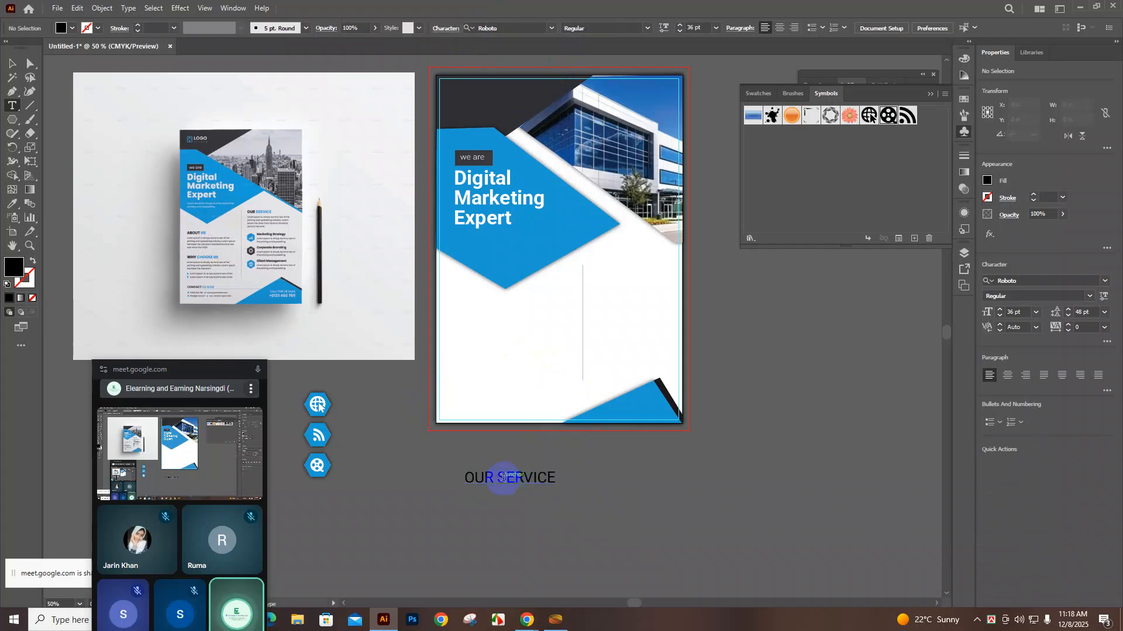
pyautogui.moveTo(496, 478); pyautogui.dragTo(463, 481)
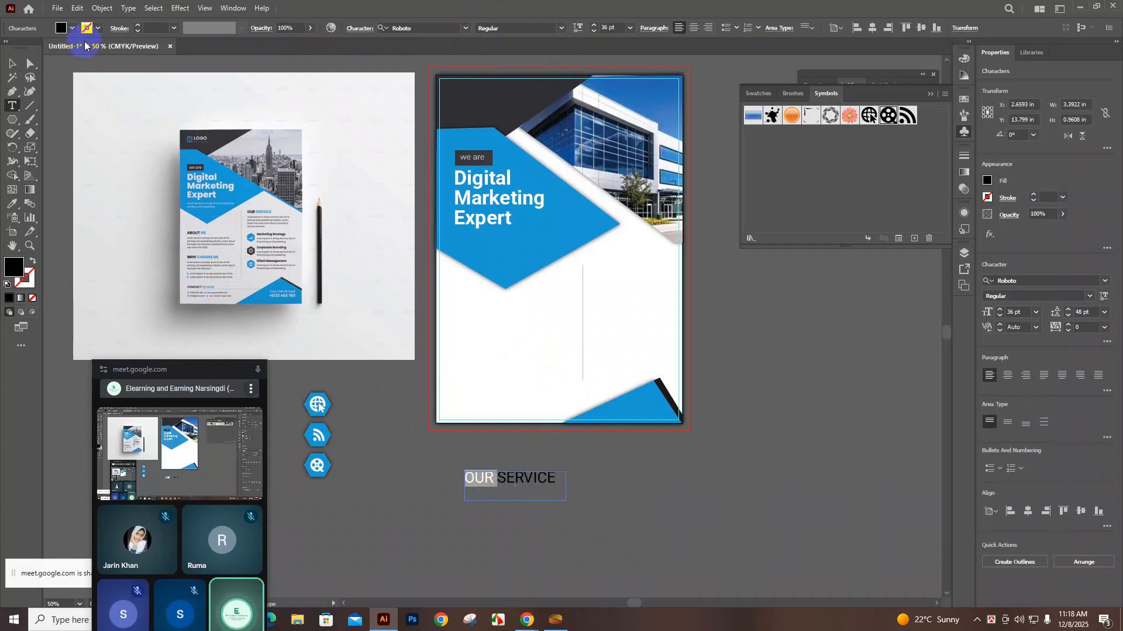
pyautogui.click(63, 29)
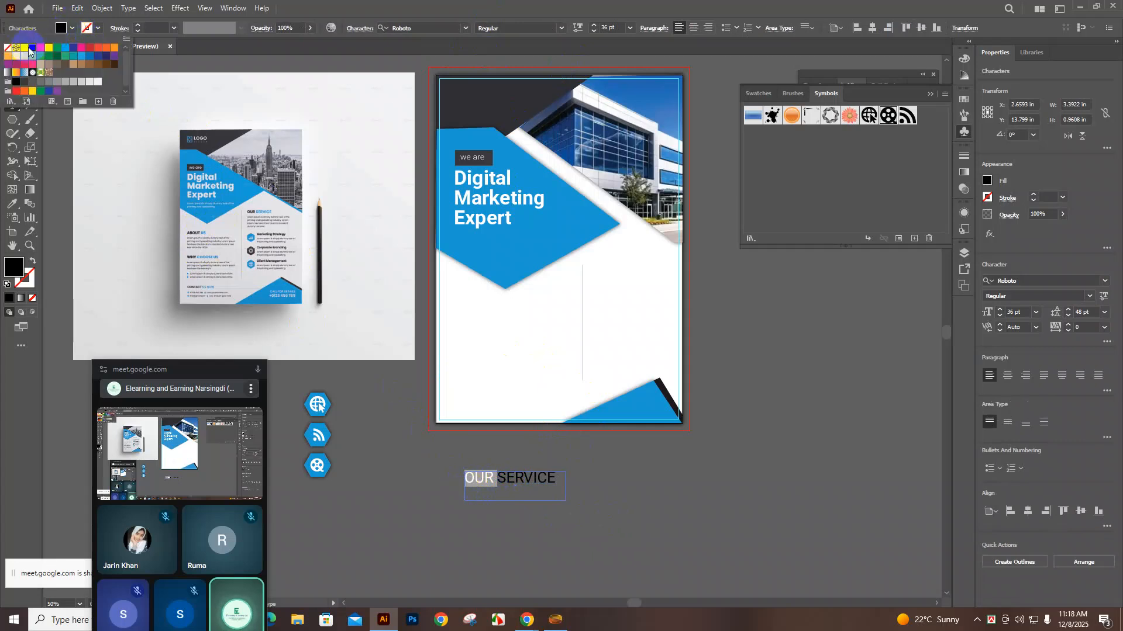
pyautogui.click(527, 503)
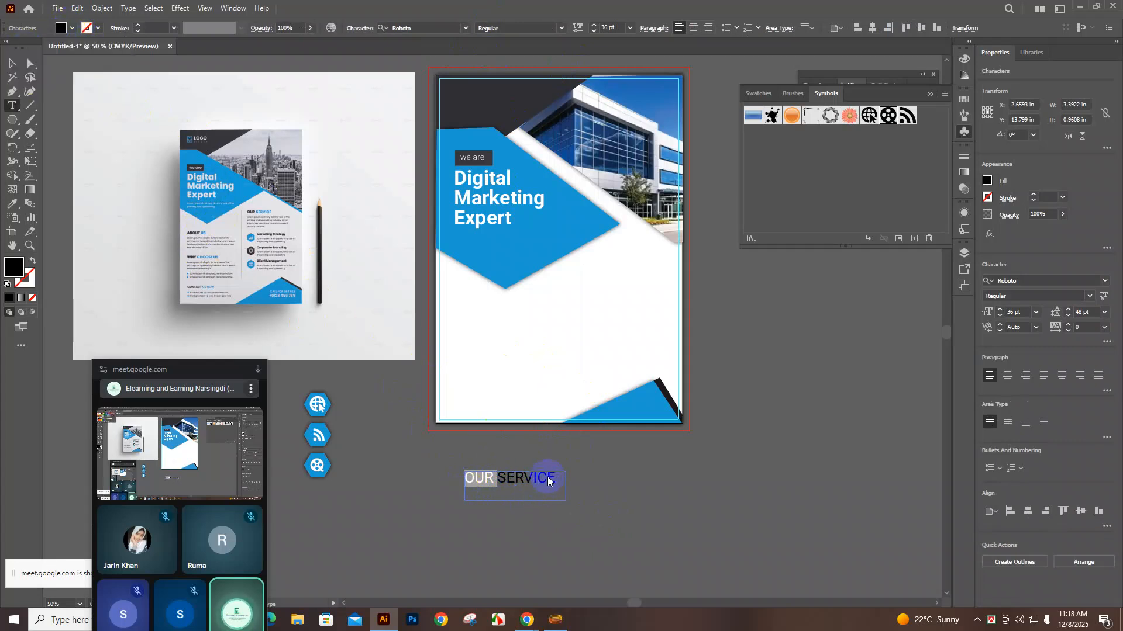
# Recolor the word SERVICE with the blue sampled from the flyer's large headline polygon
pyautogui.moveTo(553, 477); pyautogui.dragTo(497, 478)
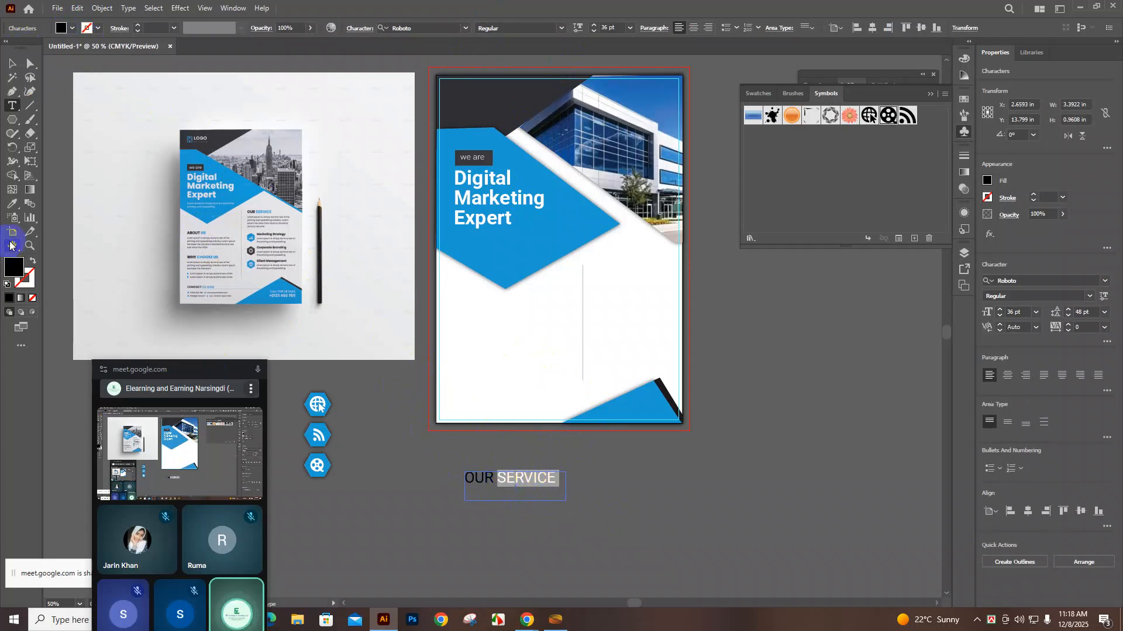
pyautogui.click(11, 203)
pyautogui.click(482, 252)
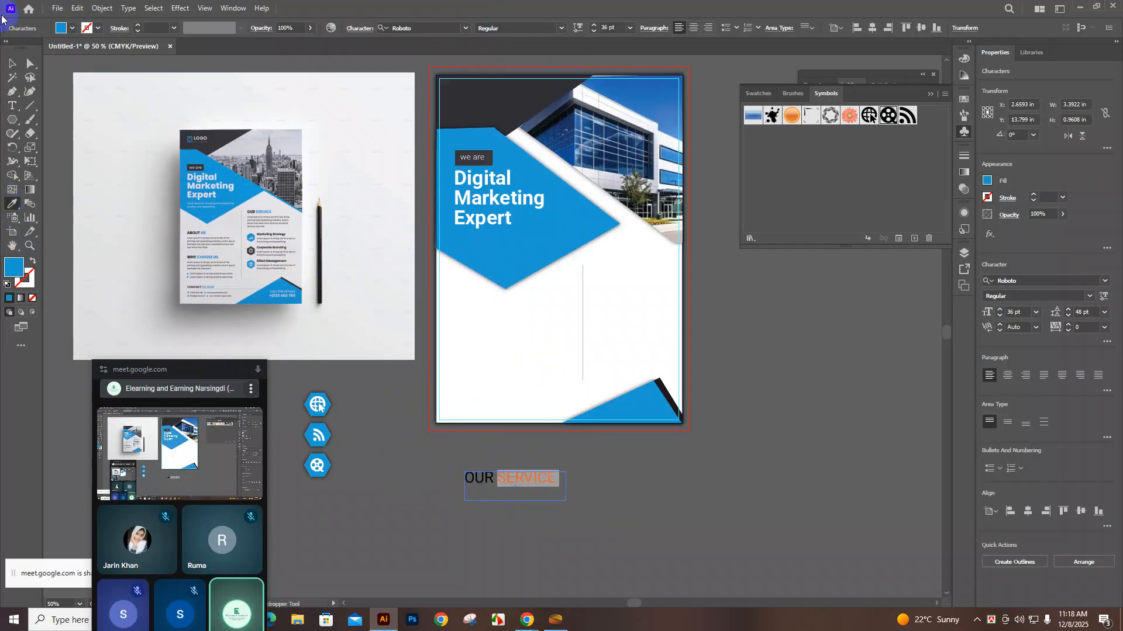
pyautogui.click(13, 66)
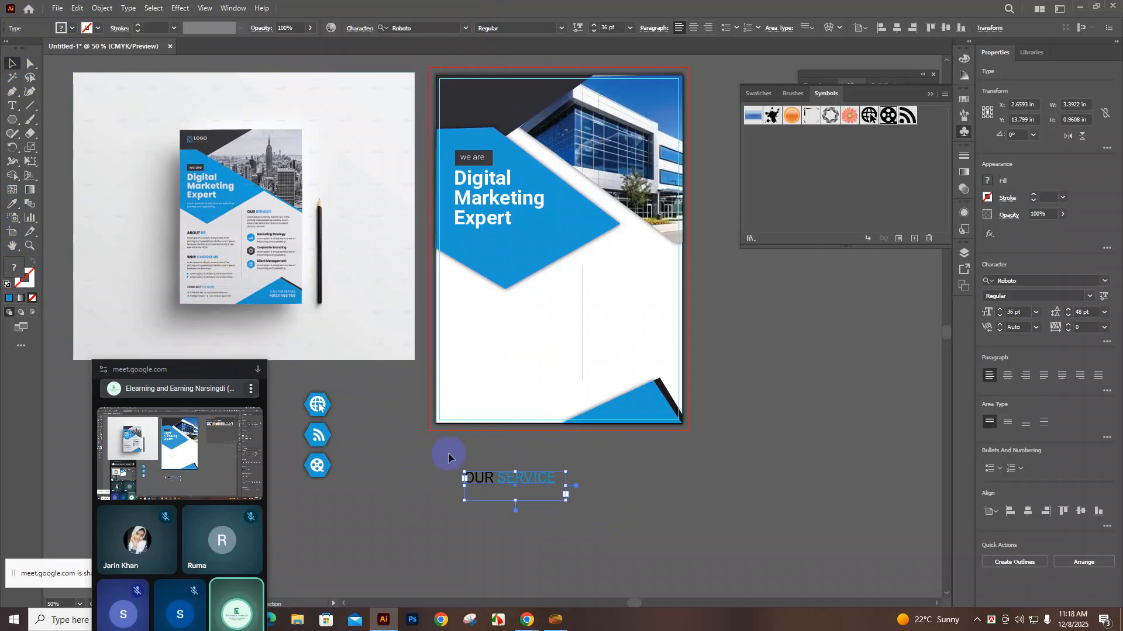
# Change the font style of the whole OUR SERVICE heading to Bold
pyautogui.doubleClick(554, 478)
pyautogui.click(555, 477)
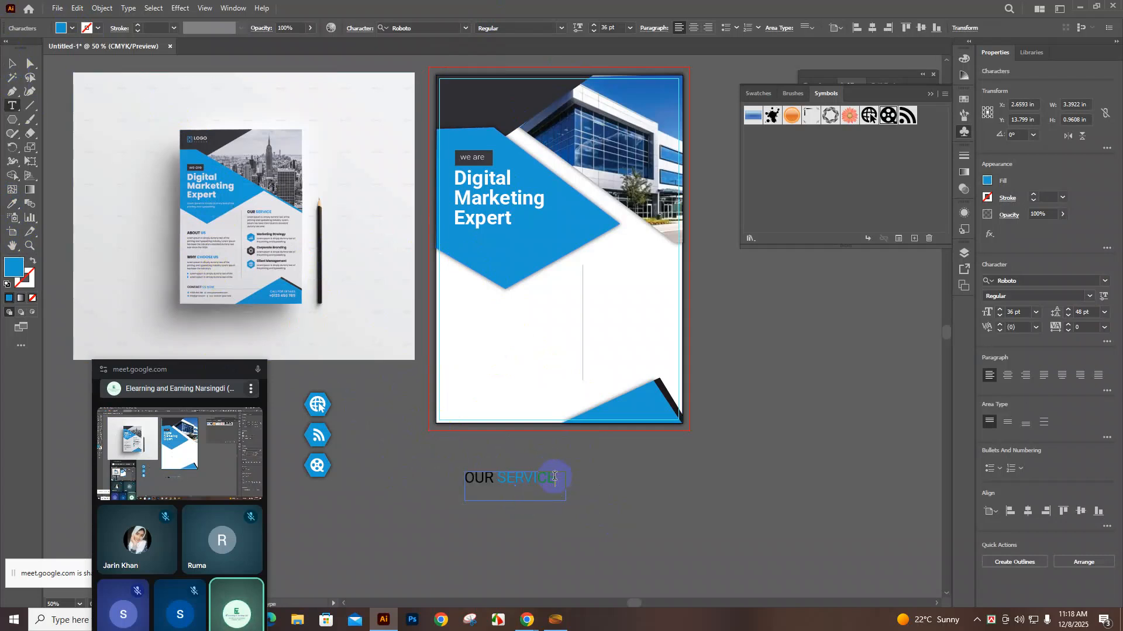
pyautogui.moveTo(555, 477); pyautogui.dragTo(447, 460)
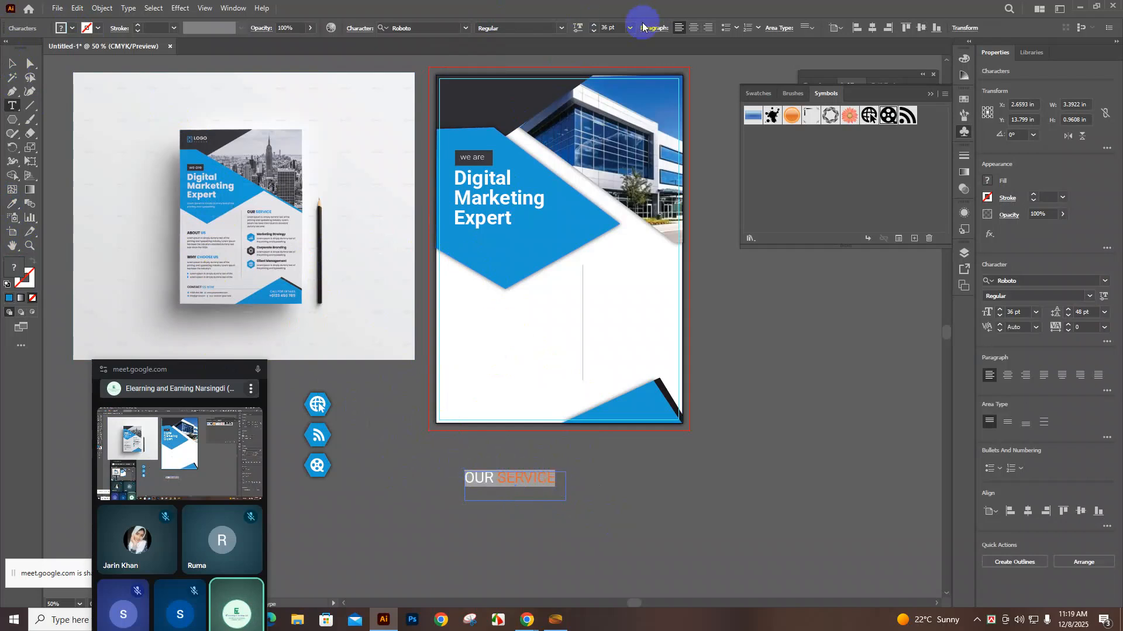
pyautogui.click(562, 28)
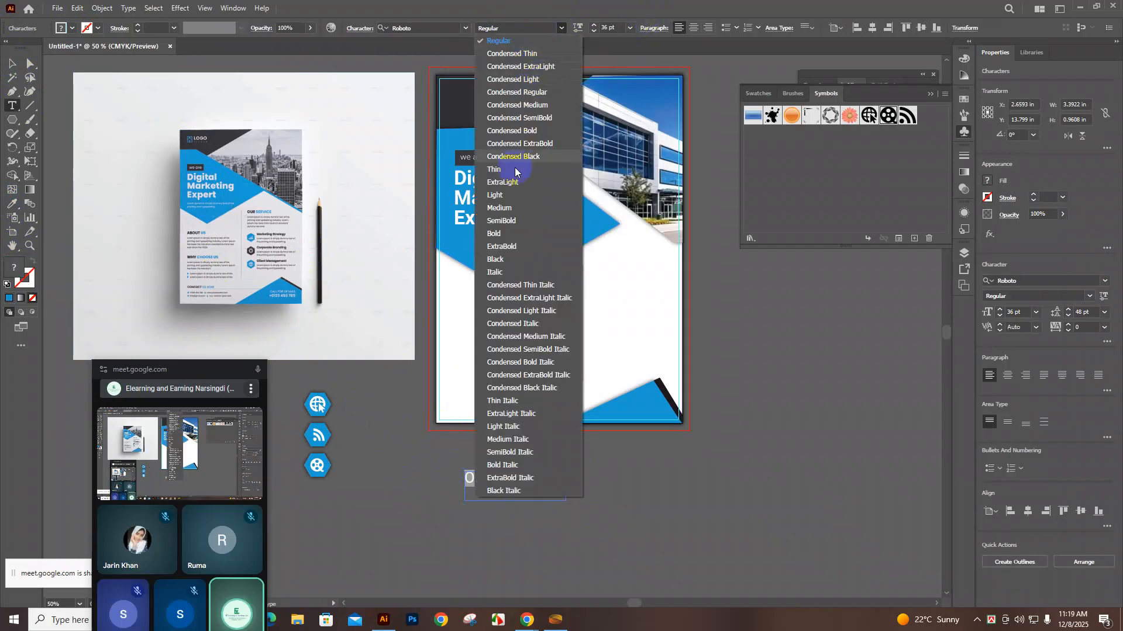
pyautogui.click(513, 234)
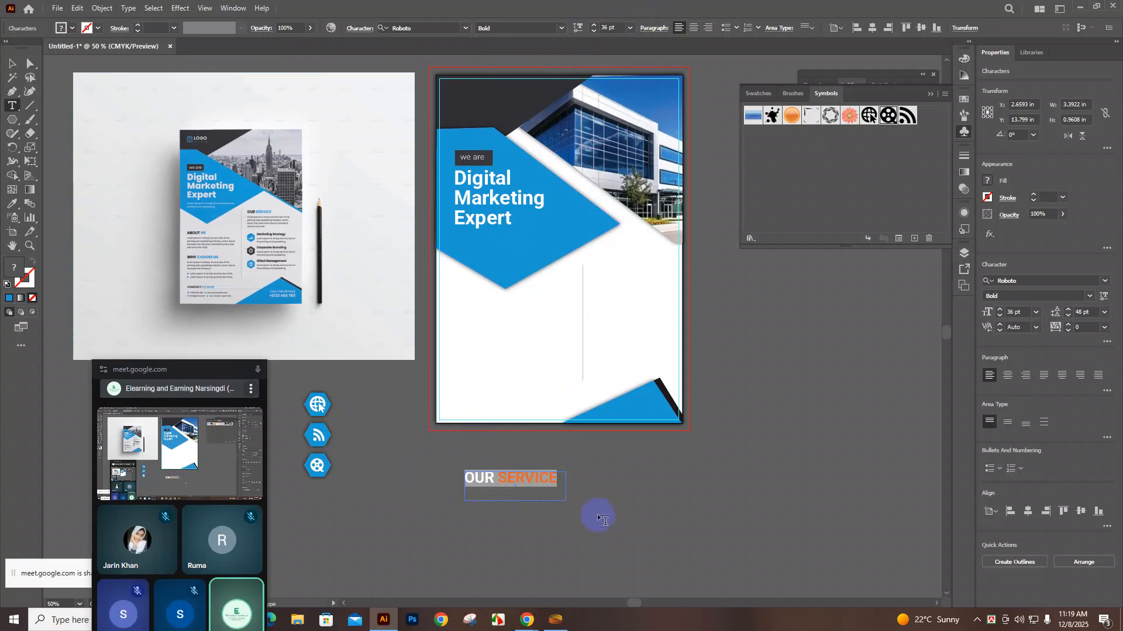
# Move the OUR SERVICE heading onto the flyer near the divider line's upper end and set its size to 24 pt
pyautogui.click(12, 64)
pyautogui.moveTo(515, 500); pyautogui.dragTo(629, 262)
pyautogui.tripleClick(629, 262)
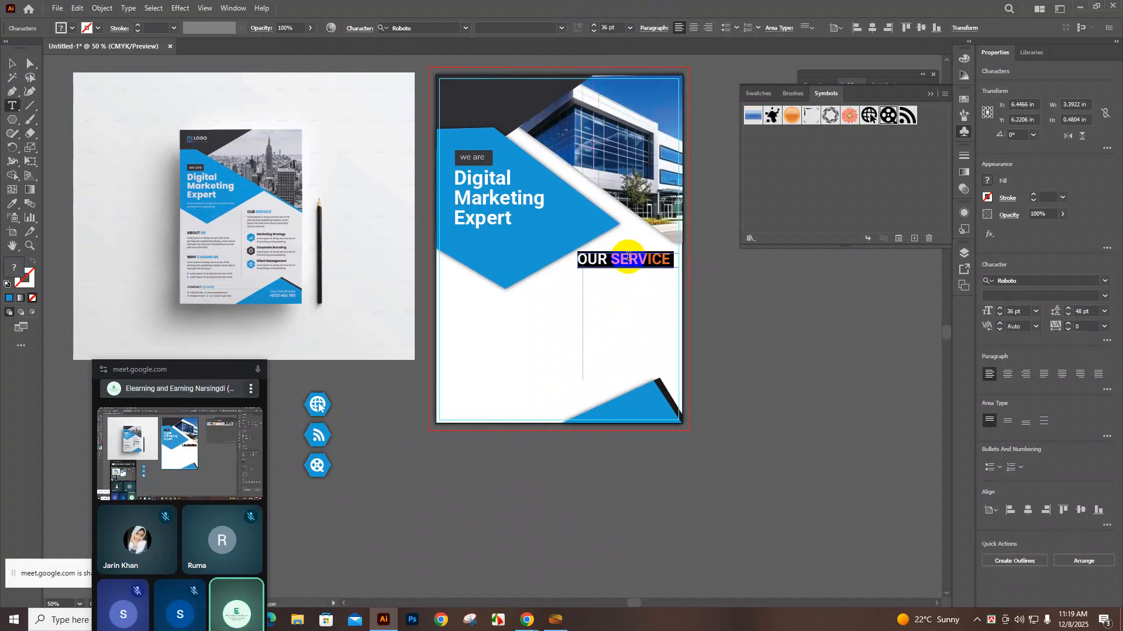
pyautogui.click(629, 27)
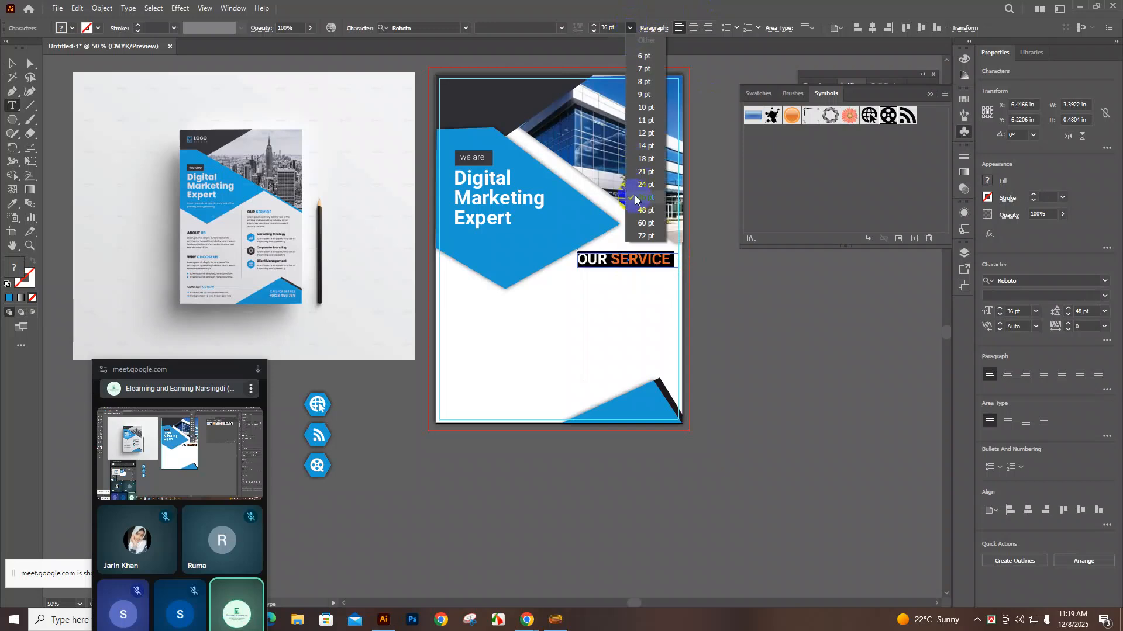
pyautogui.click(646, 185)
pyautogui.click(719, 390)
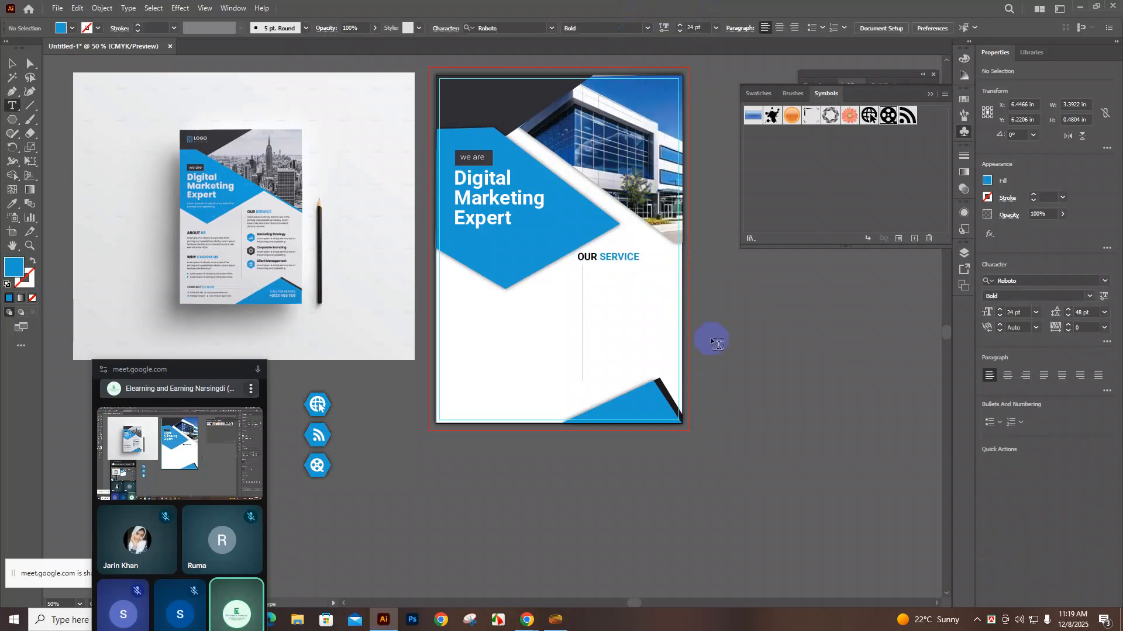
# Shrink the OUR SERVICE frame to about 2.19 × 0.32 in and place it just right of the divider line's upper end
pyautogui.click(12, 62)
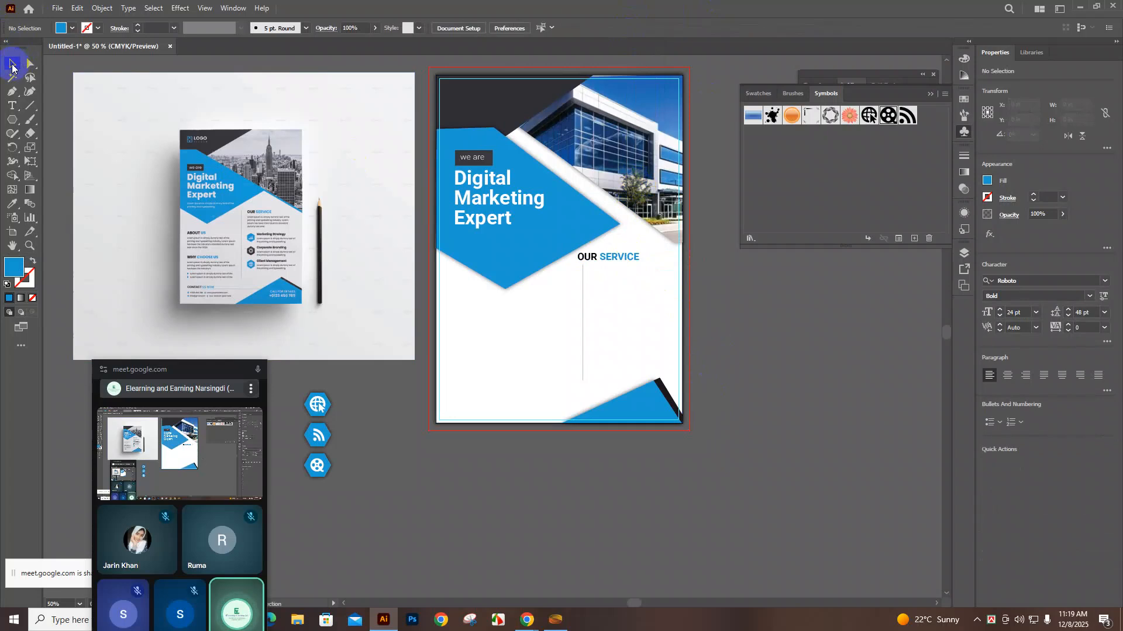
pyautogui.click(594, 258)
pyautogui.moveTo(678, 261); pyautogui.dragTo(623, 274)
pyautogui.click(672, 321)
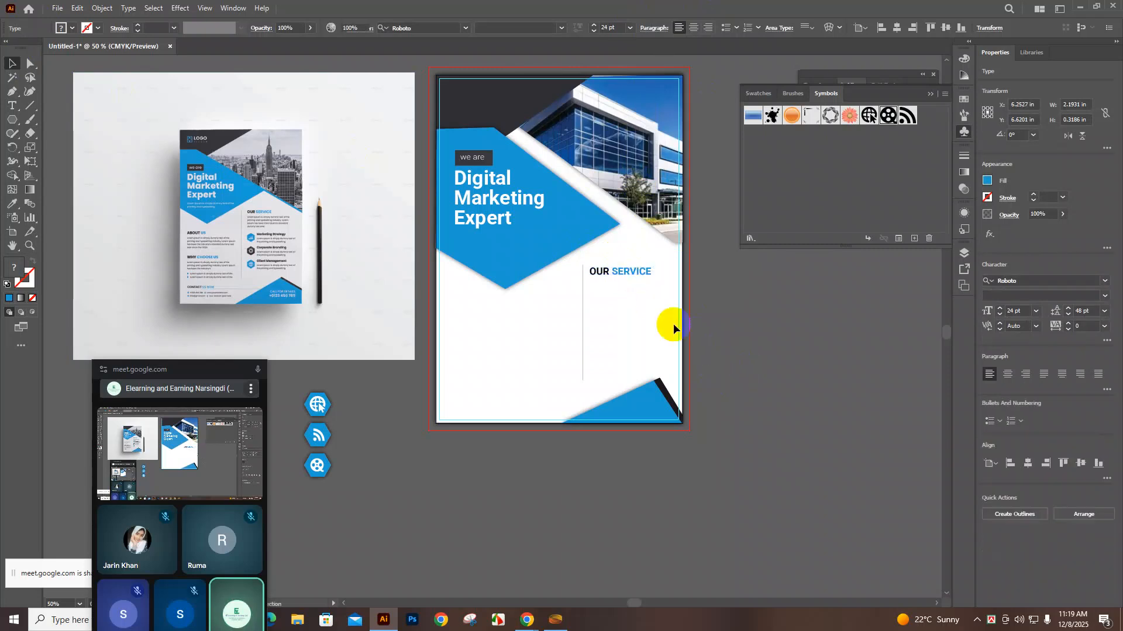
# Create a 14 pt placeholder text frame about 3.82 × 1.12 in below the artboard's lower right corner
pyautogui.click(11, 106)
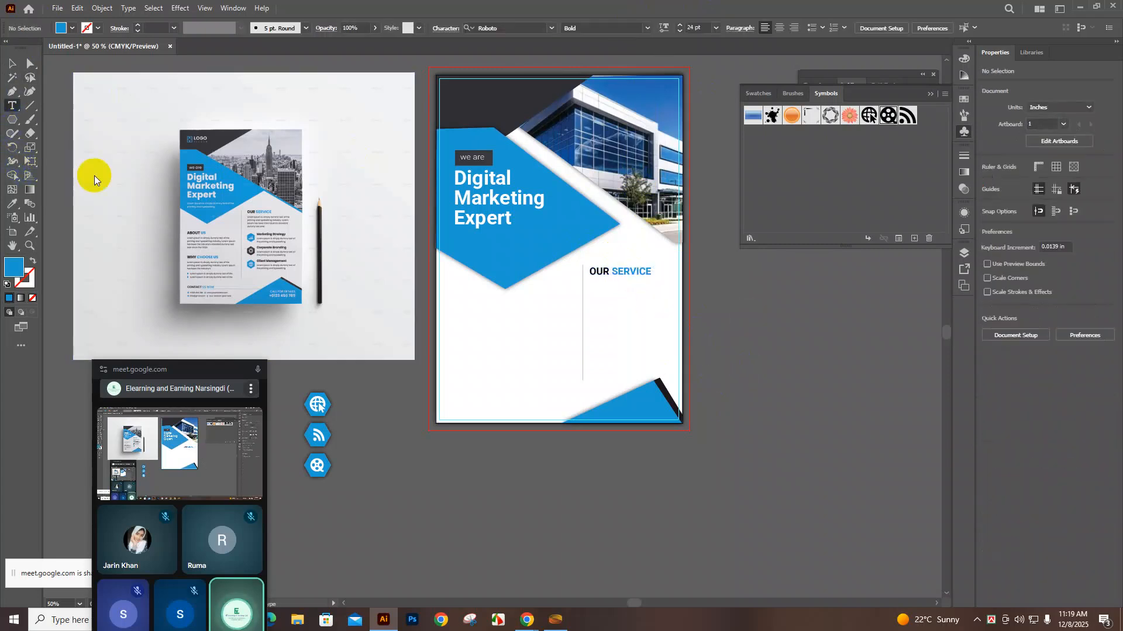
pyautogui.click(716, 28)
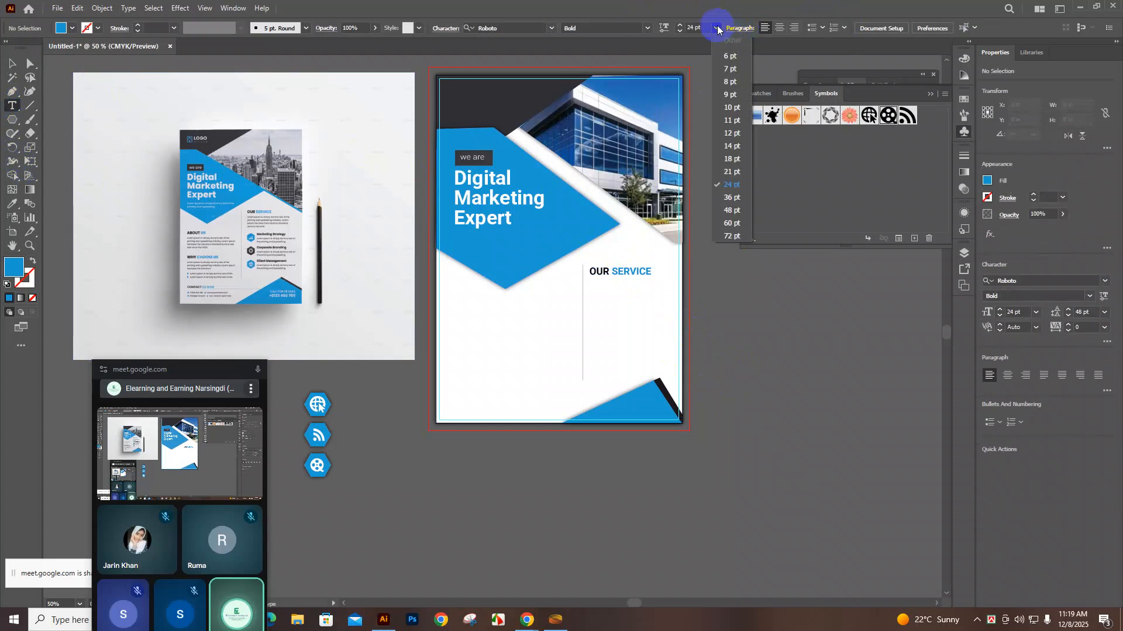
pyautogui.click(731, 149)
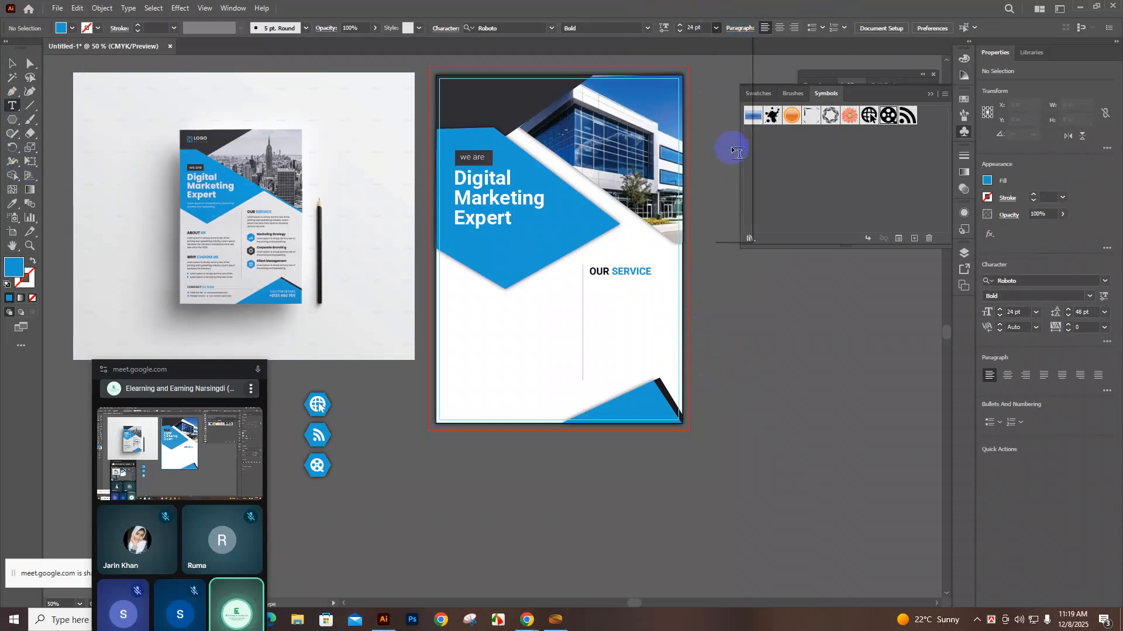
pyautogui.moveTo(694, 445); pyautogui.dragTo(807, 475)
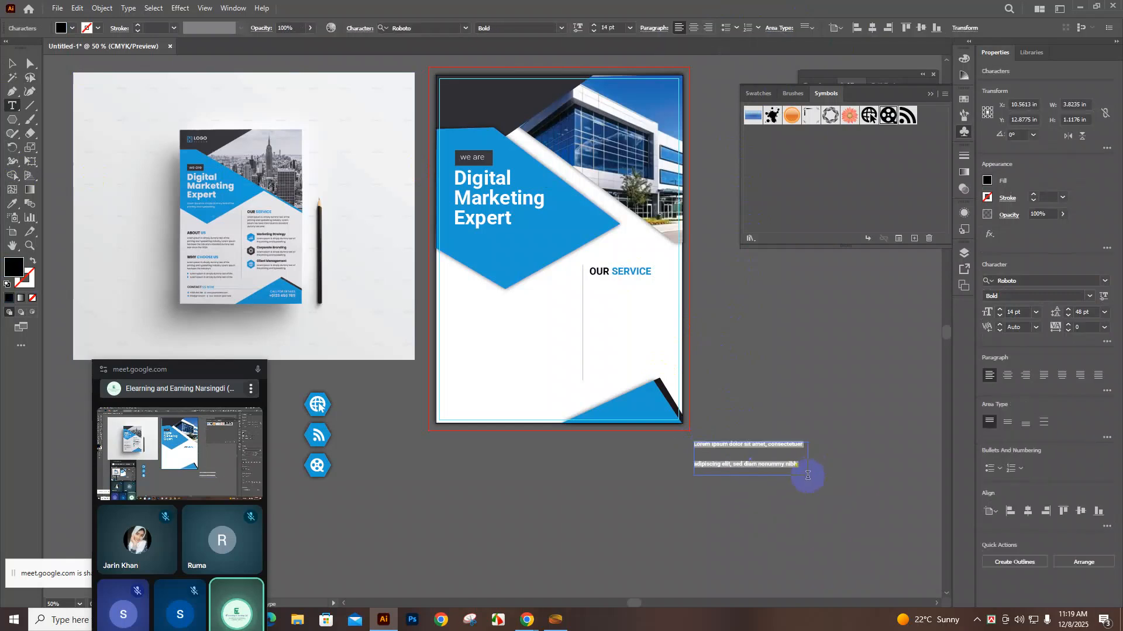
# Justify the placeholder paragraph with its last line aligned left, try bottom vertical alignment, and delete the frame
pyautogui.click(1007, 424)
pyautogui.click(990, 421)
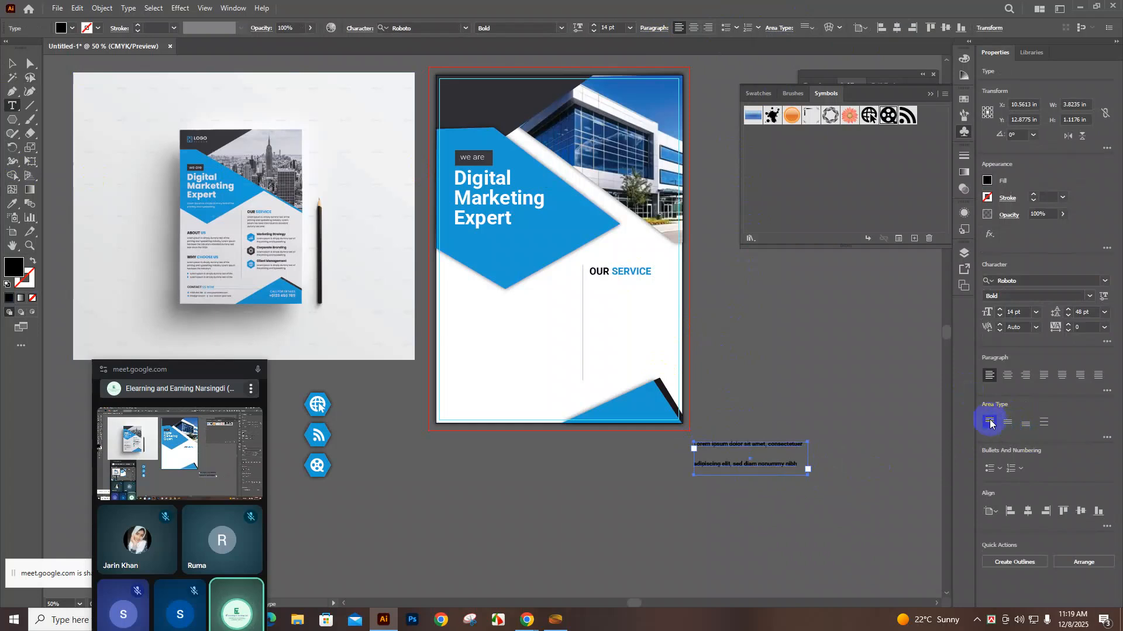
pyautogui.click(1045, 376)
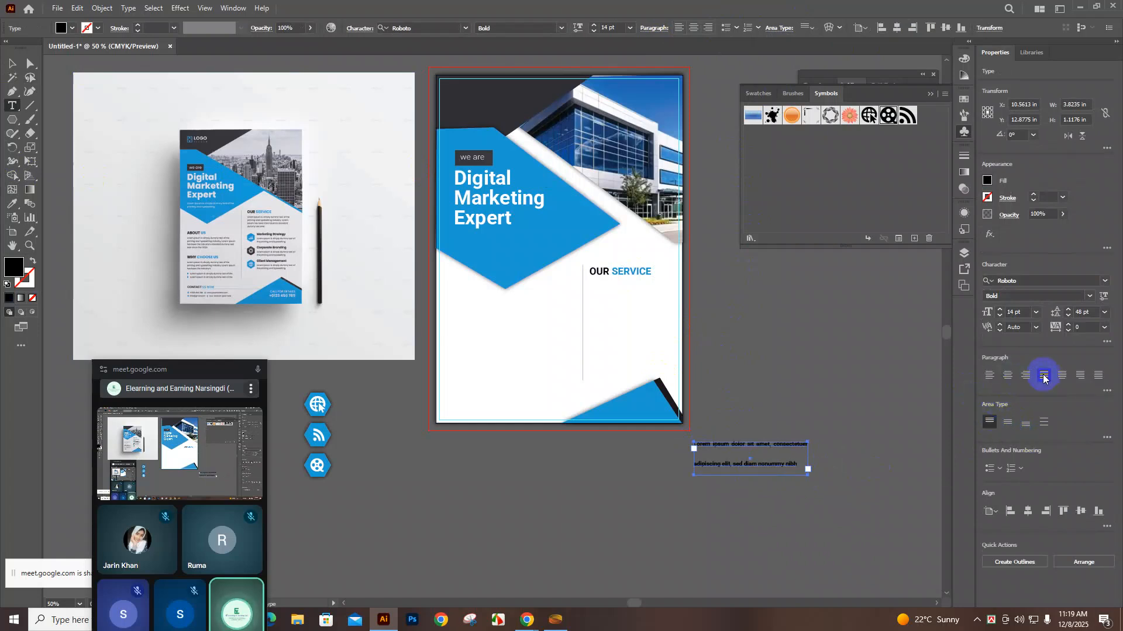
pyautogui.click(1026, 431)
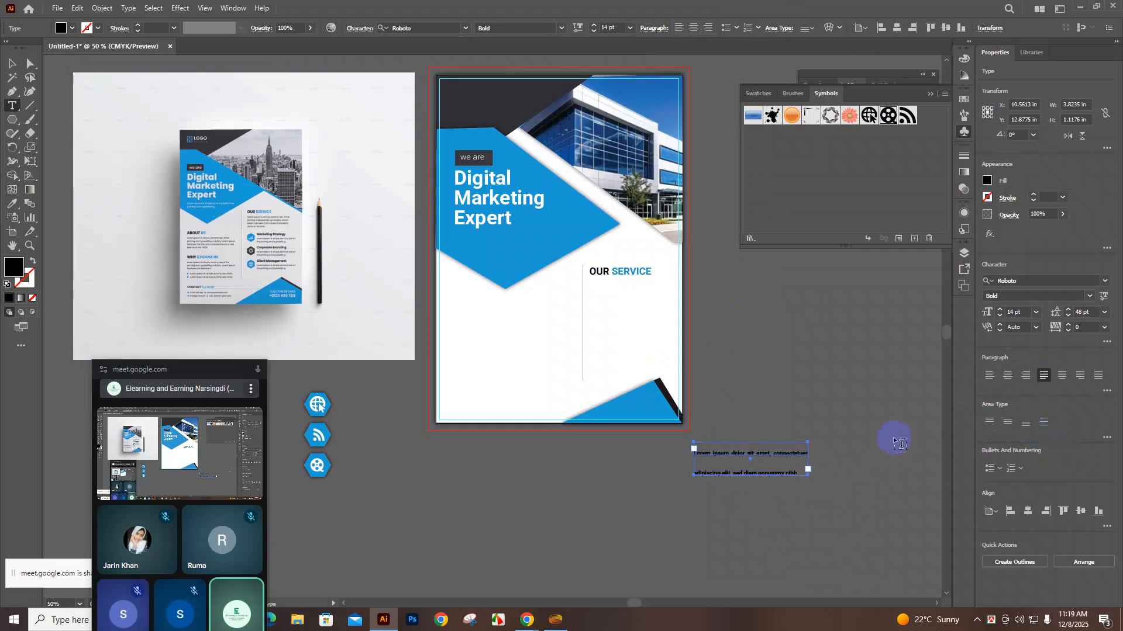
pyautogui.press('Delete')
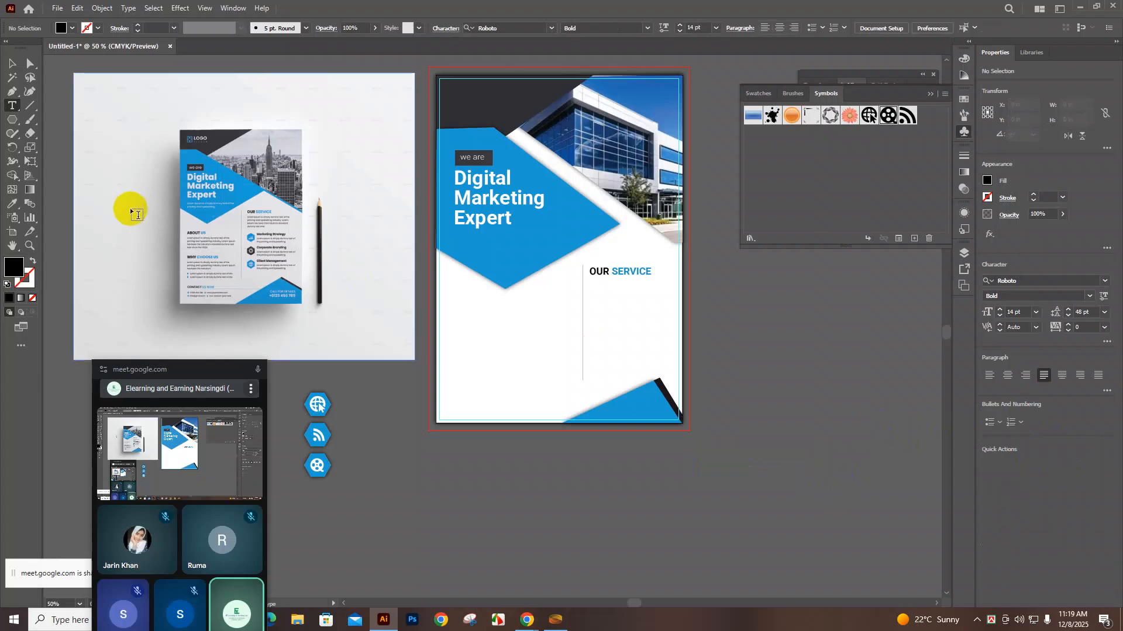
# Create a text frame about 4.55 × 1.27 in below the artboard, try uppercase filler text in it and erase that text
pyautogui.moveTo(452, 486); pyautogui.dragTo(588, 523)
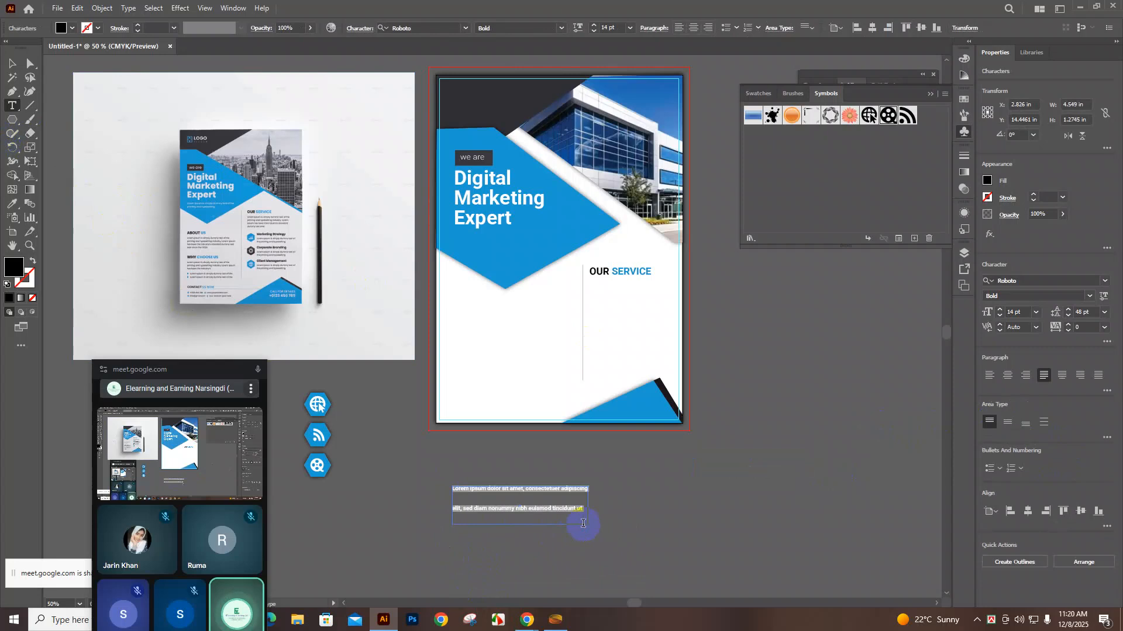
pyautogui.write('SUIDFHUSITRUWERTU')
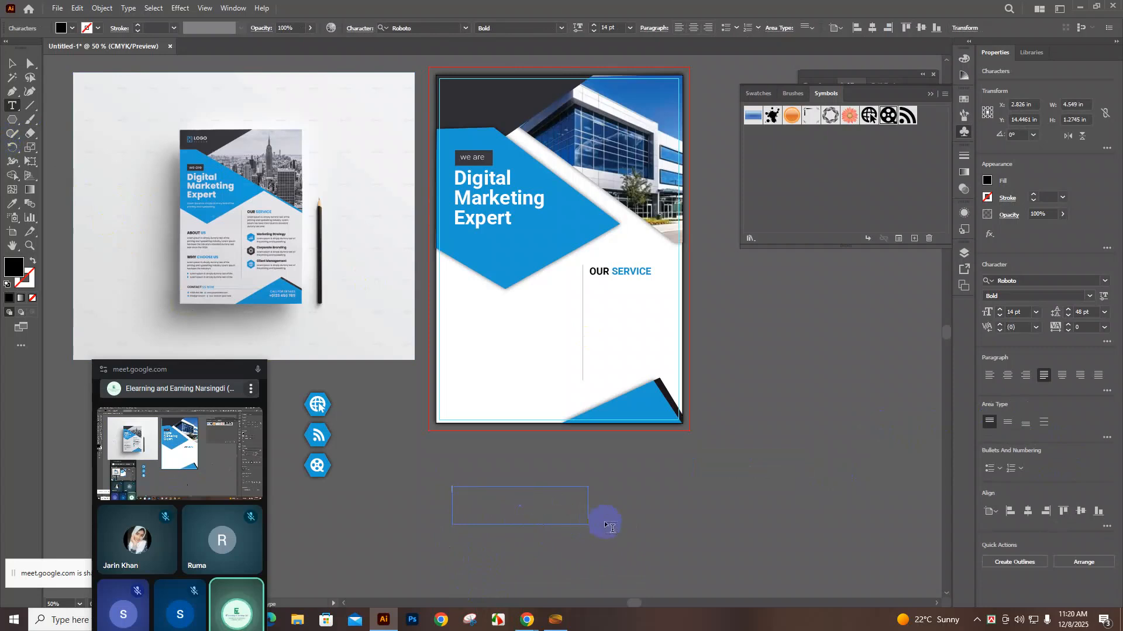
pyautogui.write('RFGHEURITHHGDFJGHJDF')
pyautogui.press('BackSpace')
pyautogui.press('BackSpace')
pyautogui.press('BackSpace')
pyautogui.press('BackSpace')
pyautogui.press('BackSpace')
pyautogui.press('BackSpace')
pyautogui.press('BackSpace')
pyautogui.press('BackSpace')
pyautogui.press('BackSpace')
pyautogui.press('BackSpace')
pyautogui.press('BackSpace')
pyautogui.press('BackSpace')
pyautogui.press('BackSpace')
pyautogui.press('BackSpace')
pyautogui.press('BackSpace')
pyautogui.press('BackSpace')
pyautogui.press('BackSpace')
pyautogui.press('BackSpace')
pyautogui.press('BackSpace')
pyautogui.press('BackSpace')
pyautogui.press('BackSpace')
pyautogui.press('BackSpace')
pyautogui.press('BackSpace')
pyautogui.press('BackSpace')
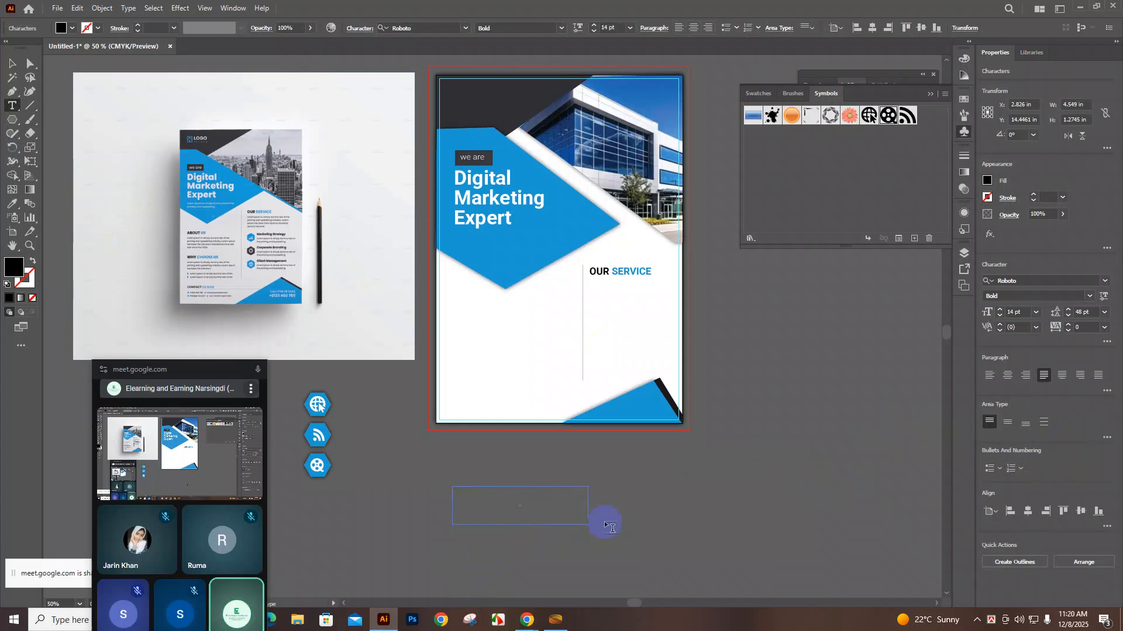
# Enter two lines of random lowercase filler characters in the empty text frame below the artboard
pyautogui.write('urdsguirghidfogiruoetgdfngjrfiout8r9f9hg')
pyautogui.press('Return')
pyautogui.write('soffiosrutr89tur9wet8uret9t')
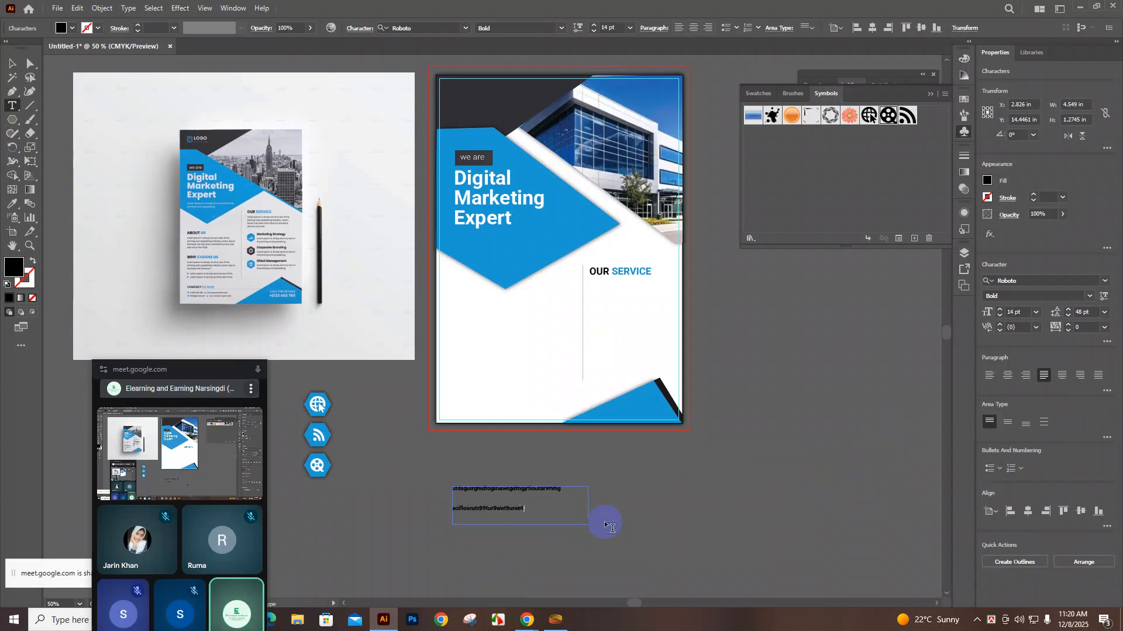
# Try automatic leading on the filler text below the artboard and erase all the filler characters
pyautogui.click(1104, 314)
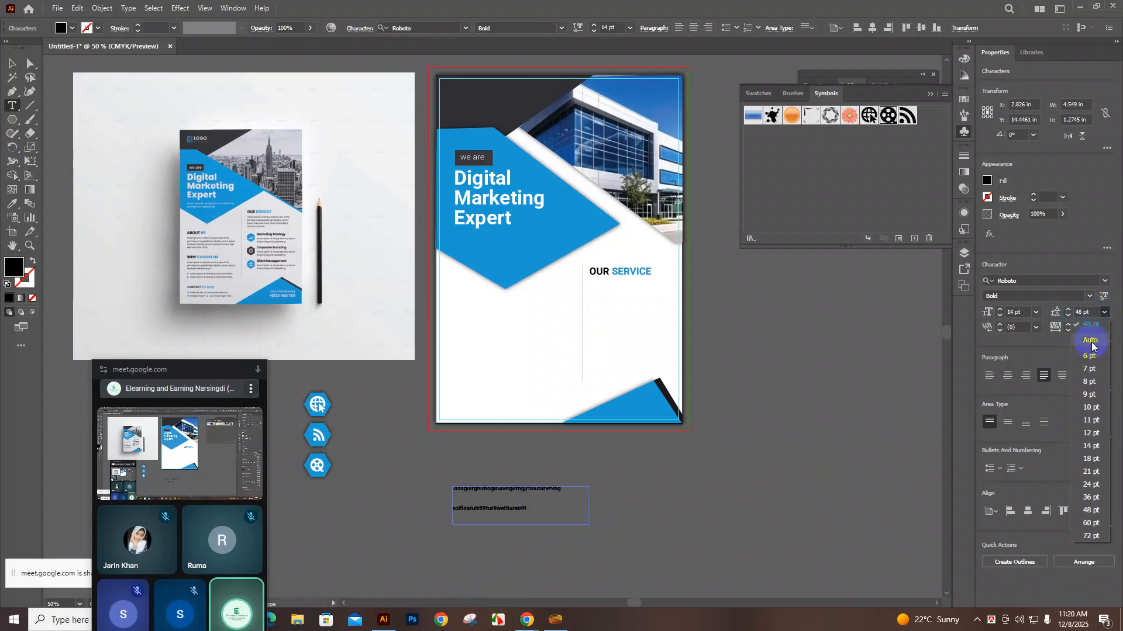
pyautogui.click(1091, 341)
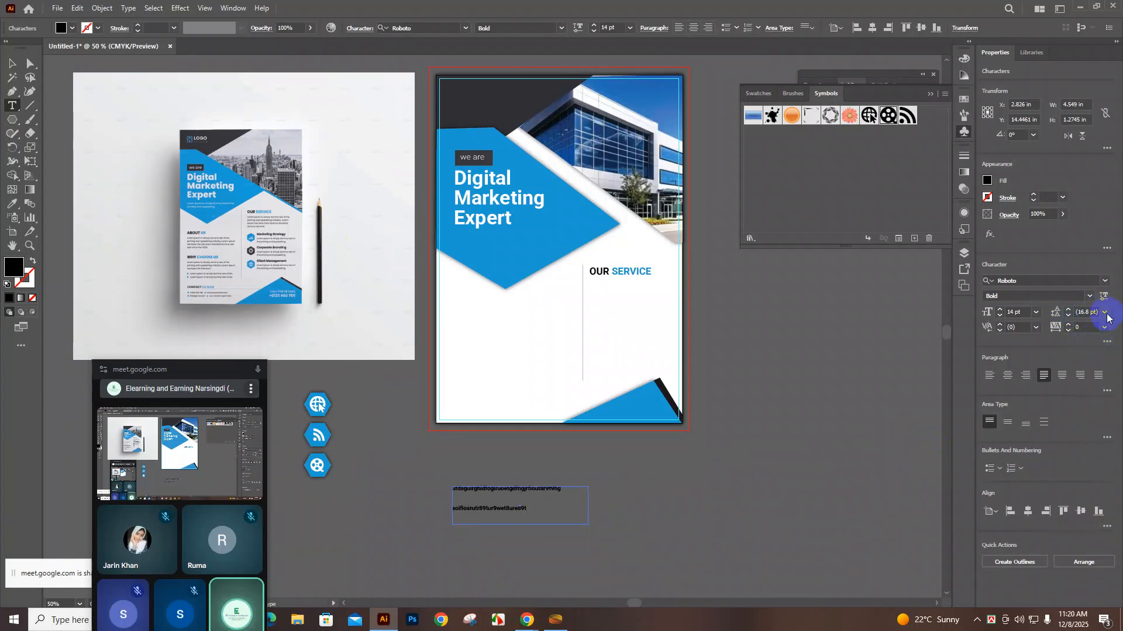
pyautogui.press('BackSpace')
pyautogui.press('BackSpace')
pyautogui.press('BackSpace')
pyautogui.press('BackSpace')
pyautogui.press('BackSpace')
pyautogui.press('BackSpace')
pyautogui.press('BackSpace')
pyautogui.press('BackSpace')
pyautogui.press('BackSpace')
pyautogui.press('BackSpace')
pyautogui.press('BackSpace')
pyautogui.press('BackSpace')
pyautogui.press('BackSpace')
pyautogui.press('BackSpace')
pyautogui.press('BackSpace')
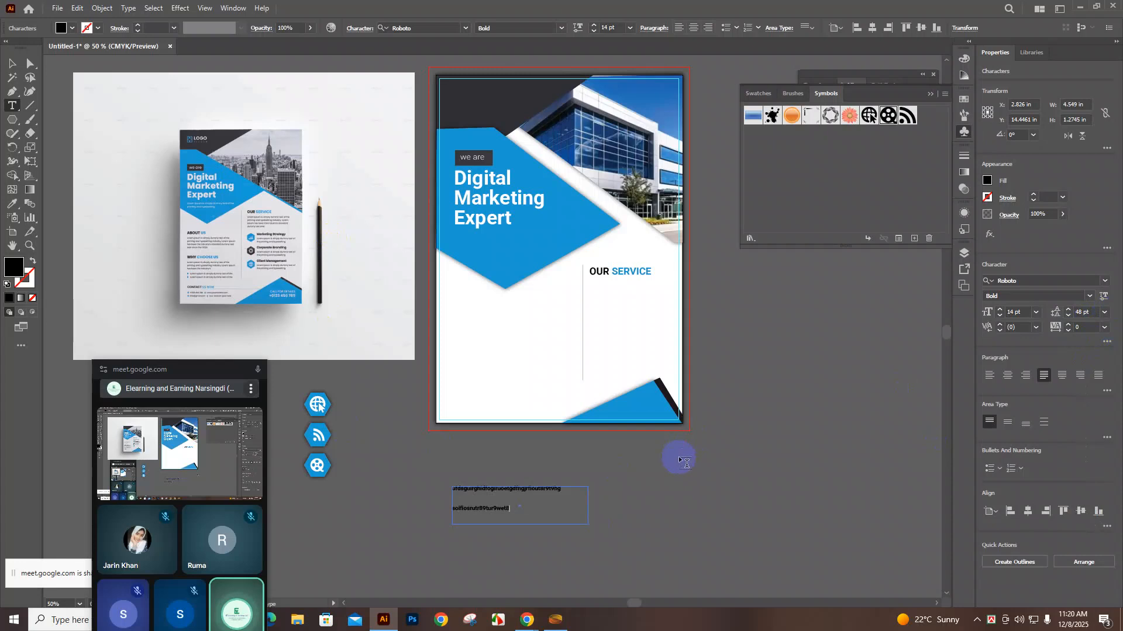
pyautogui.press('BackSpace')
pyautogui.press('BackSpace')
pyautogui.press('BackSpace')
pyautogui.press('BackSpace')
pyautogui.press('BackSpace')
pyautogui.press('BackSpace')
pyautogui.press('BackSpace')
pyautogui.press('BackSpace')
pyautogui.press('BackSpace')
pyautogui.press('BackSpace')
pyautogui.press('BackSpace')
pyautogui.press('BackSpace')
pyautogui.press('BackSpace')
pyautogui.press('BackSpace')
pyautogui.press('BackSpace')
pyautogui.press('BackSpace')
pyautogui.press('BackSpace')
pyautogui.press('BackSpace')
pyautogui.press('BackSpace')
pyautogui.press('BackSpace')
pyautogui.press('BackSpace')
pyautogui.press('BackSpace')
pyautogui.press('BackSpace')
pyautogui.press('BackSpace')
pyautogui.press('BackSpace')
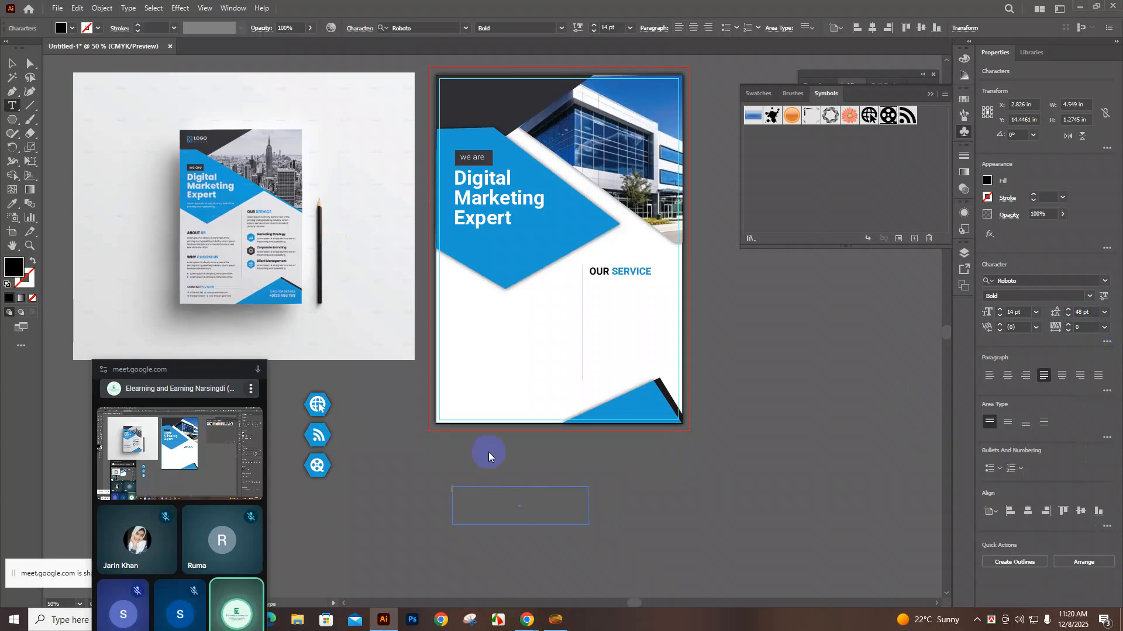
# Create a 14 pt placeholder text frame about 4.49 × 1.86 in below the artboard and align its text left
pyautogui.click(10, 65)
pyautogui.click(12, 105)
pyautogui.moveTo(450, 474); pyautogui.dragTo(583, 530)
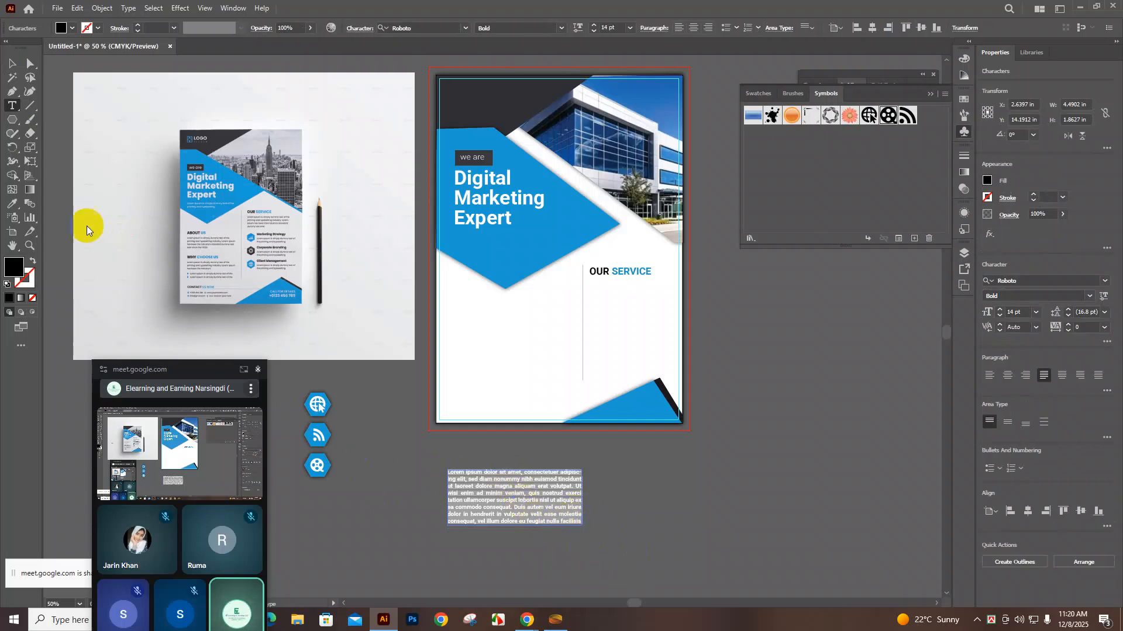
pyautogui.click(991, 378)
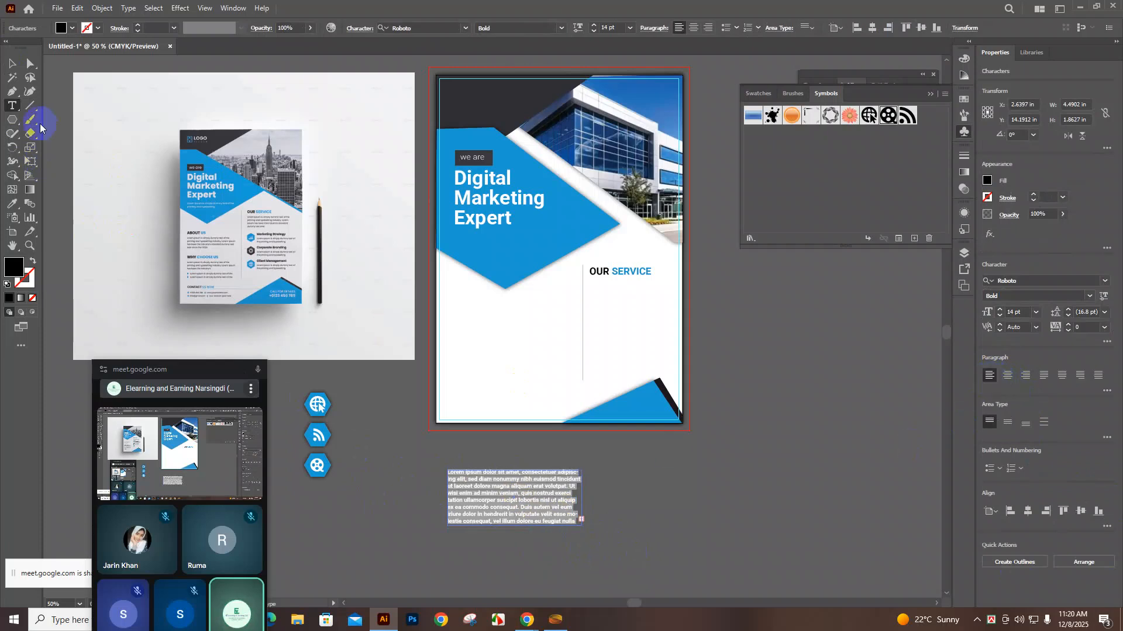
# Shorten the placeholder text frame to about 1.39 in high
pyautogui.click(12, 63)
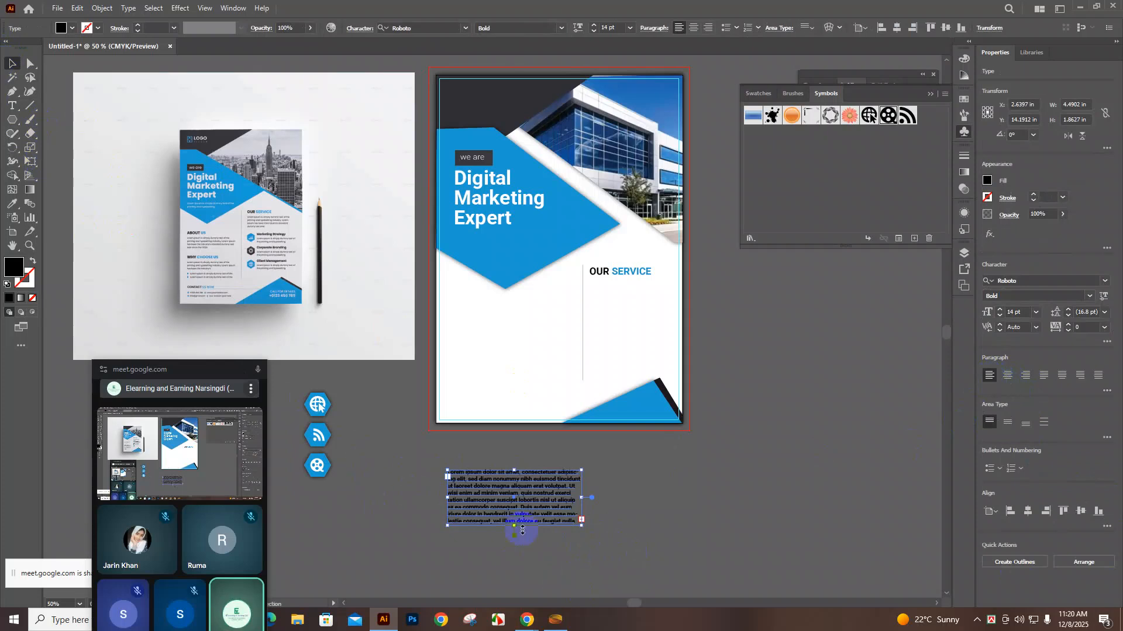
pyautogui.moveTo(518, 527); pyautogui.dragTo(521, 512)
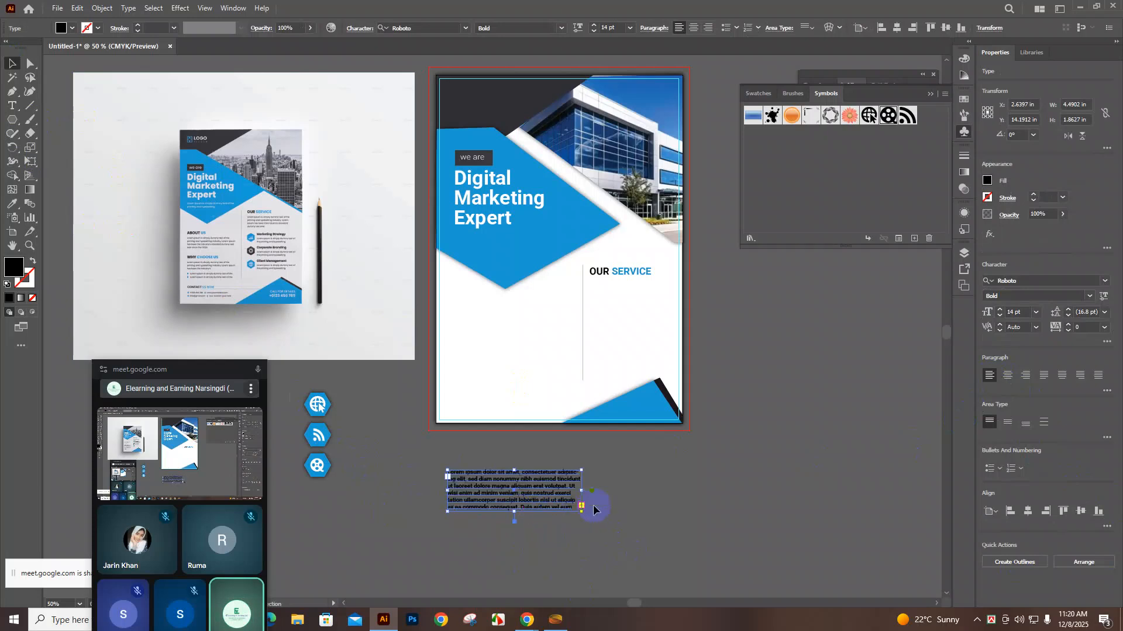
pyautogui.tripleClick(525, 488)
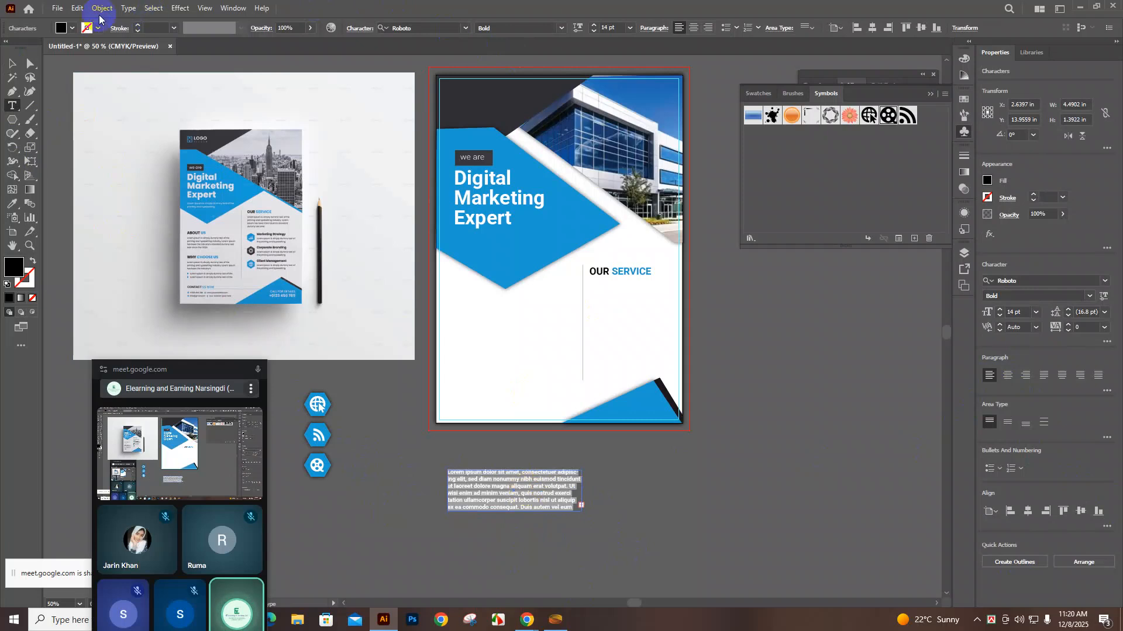
pyautogui.click(10, 60)
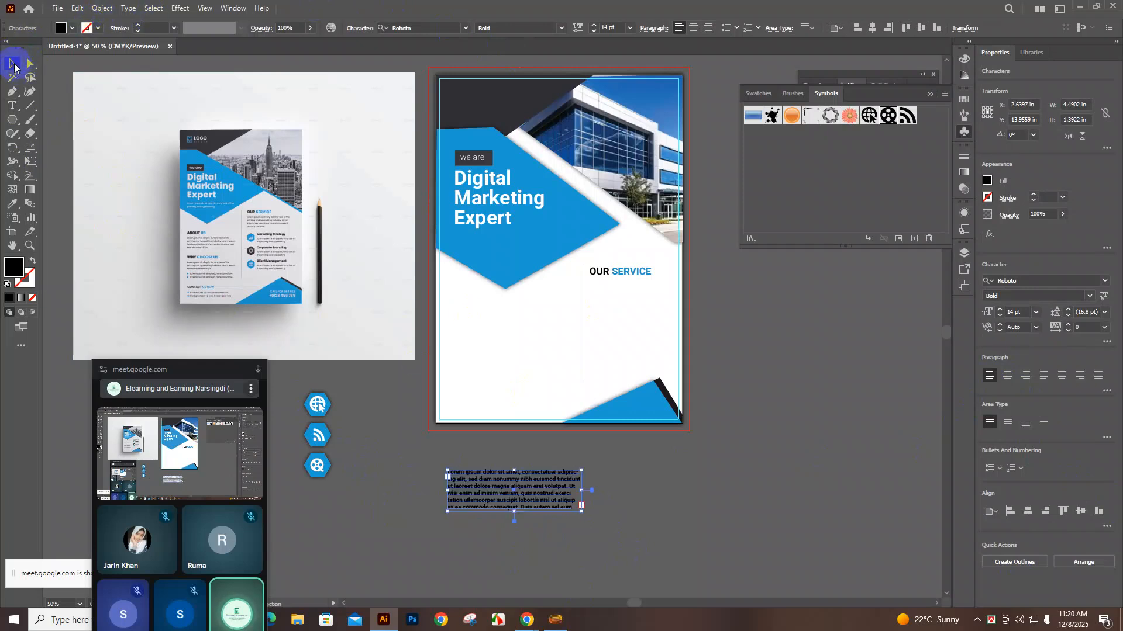
# Move the placeholder paragraph directly under the OUR SERVICE heading and narrow its frame to about 2.62 in
pyautogui.moveTo(512, 492); pyautogui.dragTo(655, 304)
pyautogui.moveTo(655, 303); pyautogui.dragTo(658, 304)
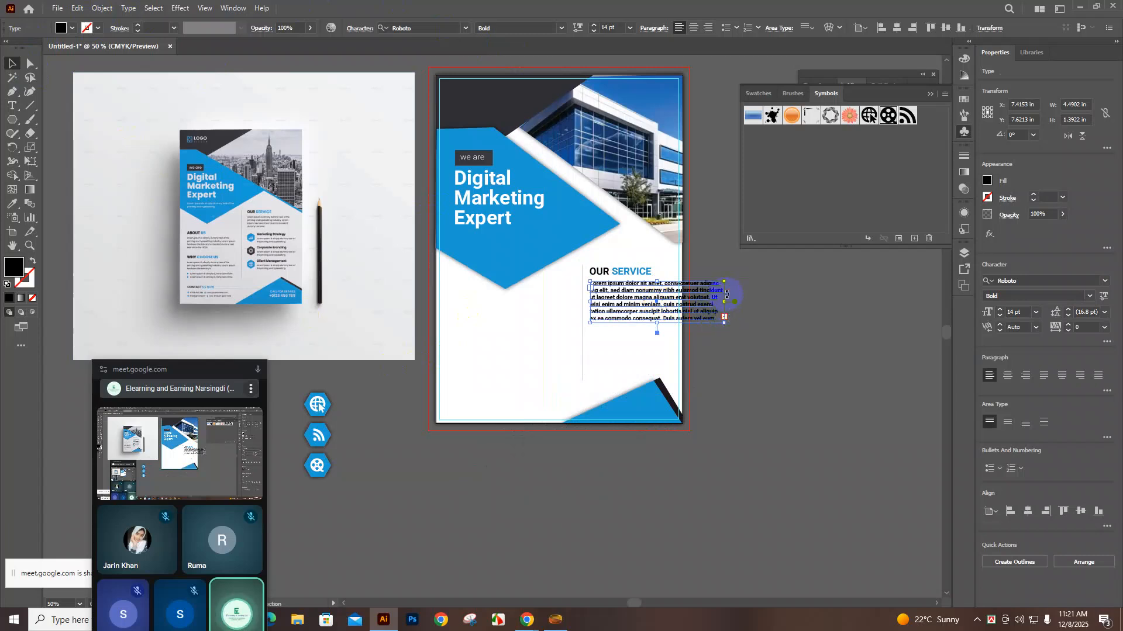
pyautogui.moveTo(727, 302); pyautogui.dragTo(669, 293)
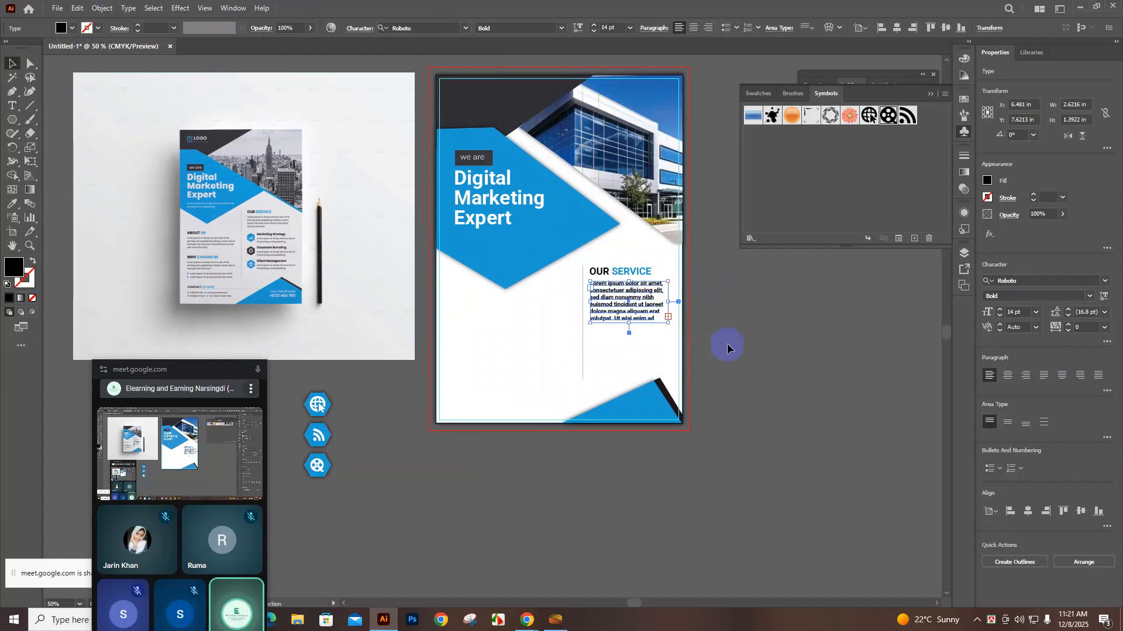
# Set all the placeholder text under the OUR SERVICE heading to 12 pt
pyautogui.doubleClick(626, 301)
pyautogui.hotkey('ctrl', 'a')
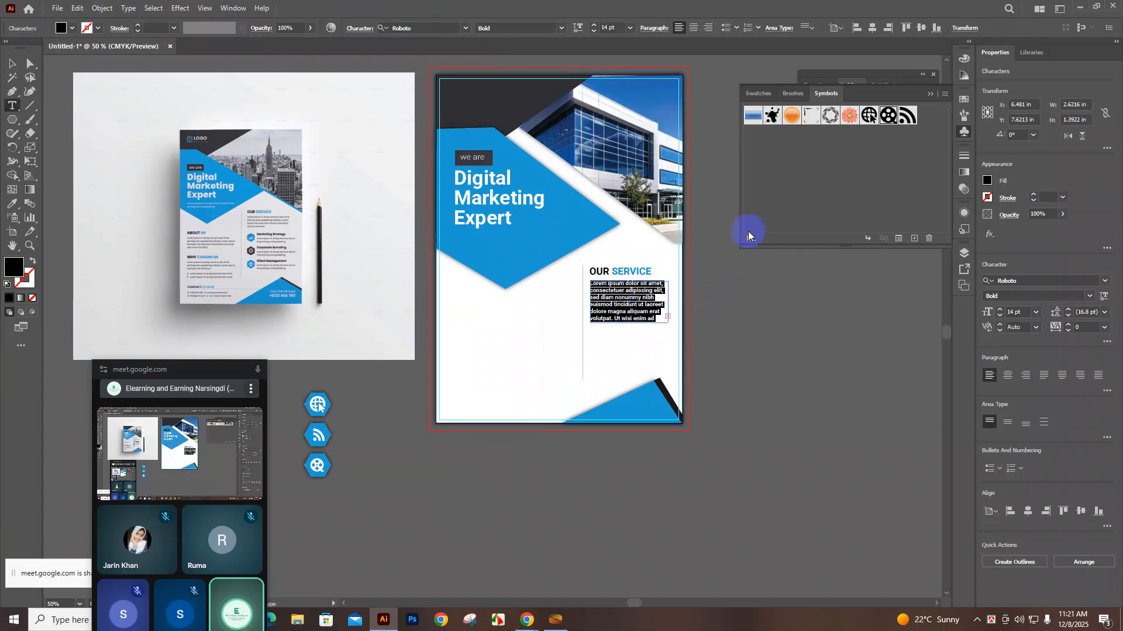
pyautogui.click(630, 27)
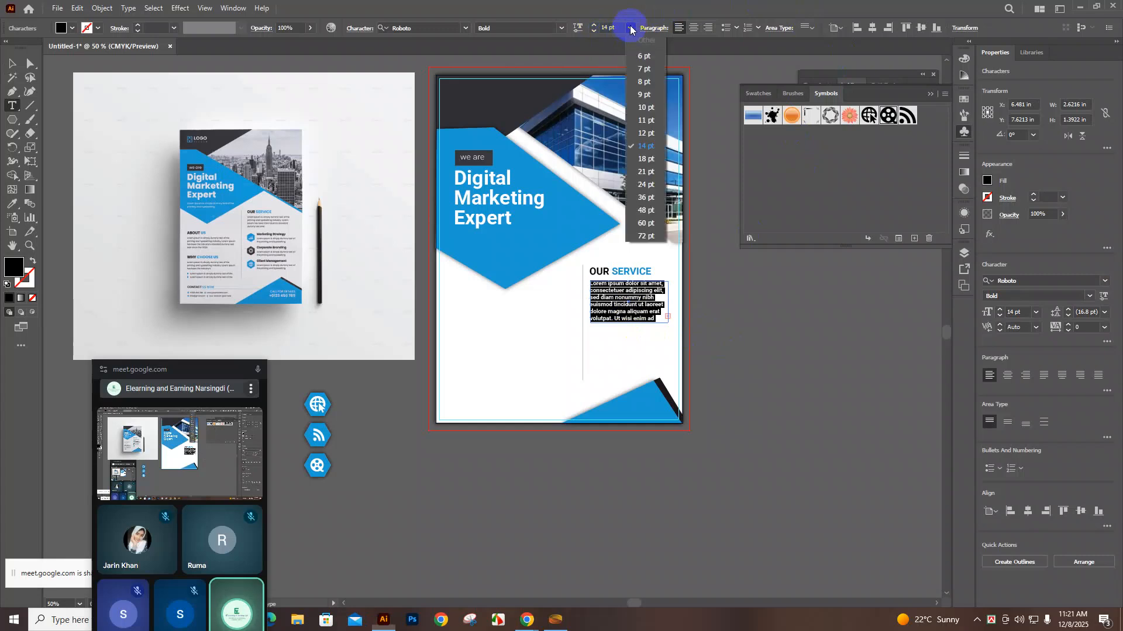
pyautogui.click(647, 133)
pyautogui.keyDown('ctrl'); pyautogui.click(734, 301); pyautogui.keyUp('ctrl')
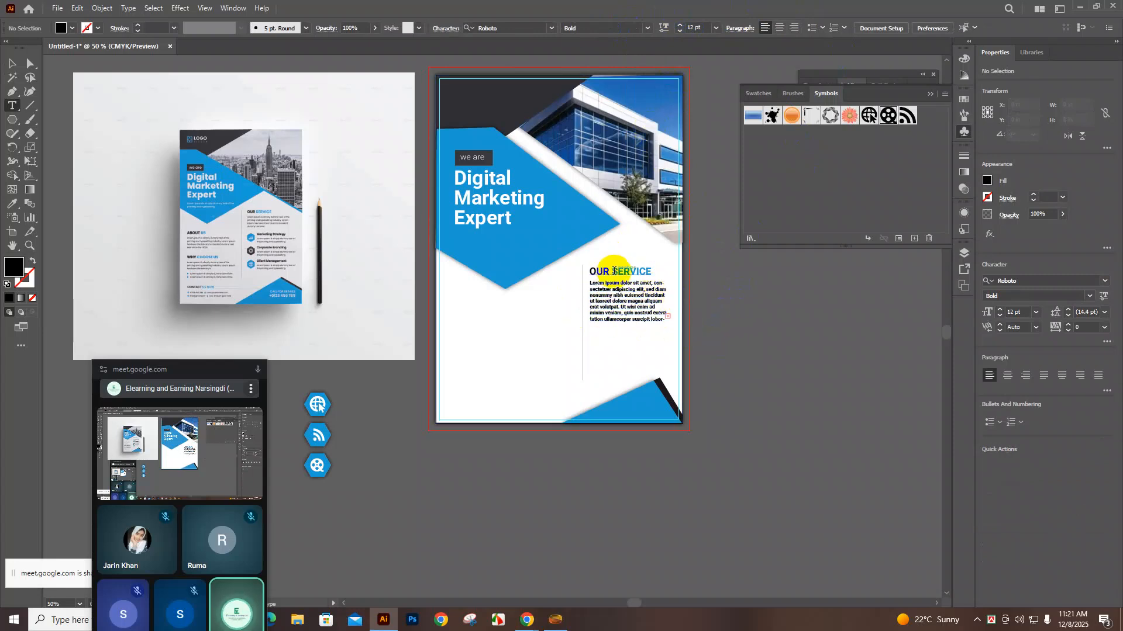
pyautogui.doubleClick(620, 272)
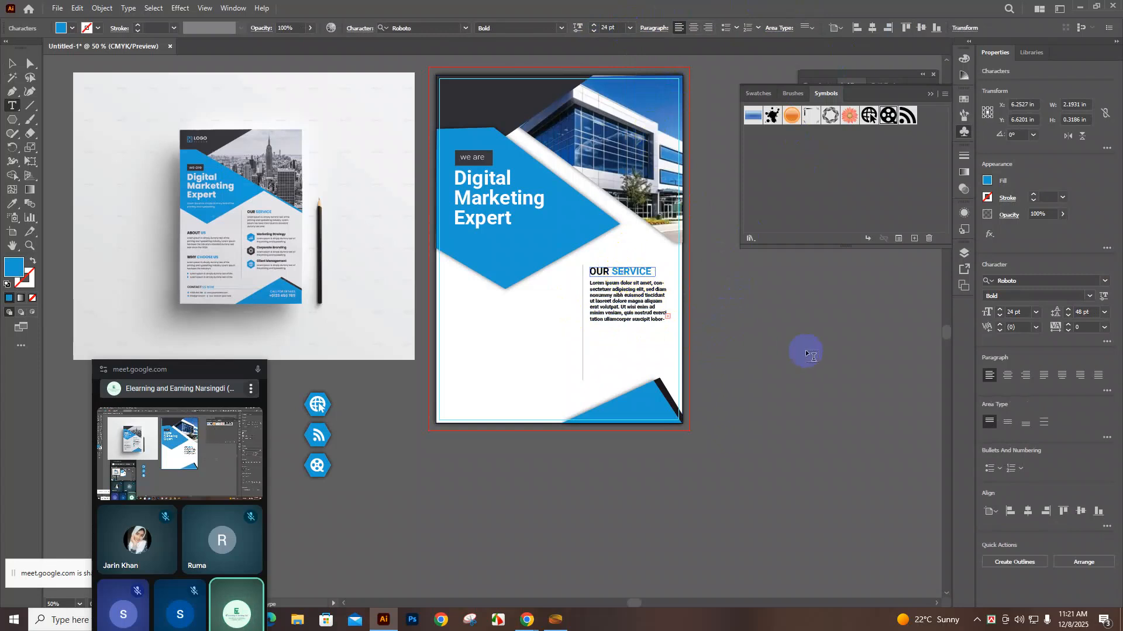
pyautogui.keyDown('ctrl'); pyautogui.click(777, 339); pyautogui.keyUp('ctrl')
# Move the OUR SERVICE heading and its paragraph up so the heading sits just above the divider line's upper end
pyautogui.click(12, 63)
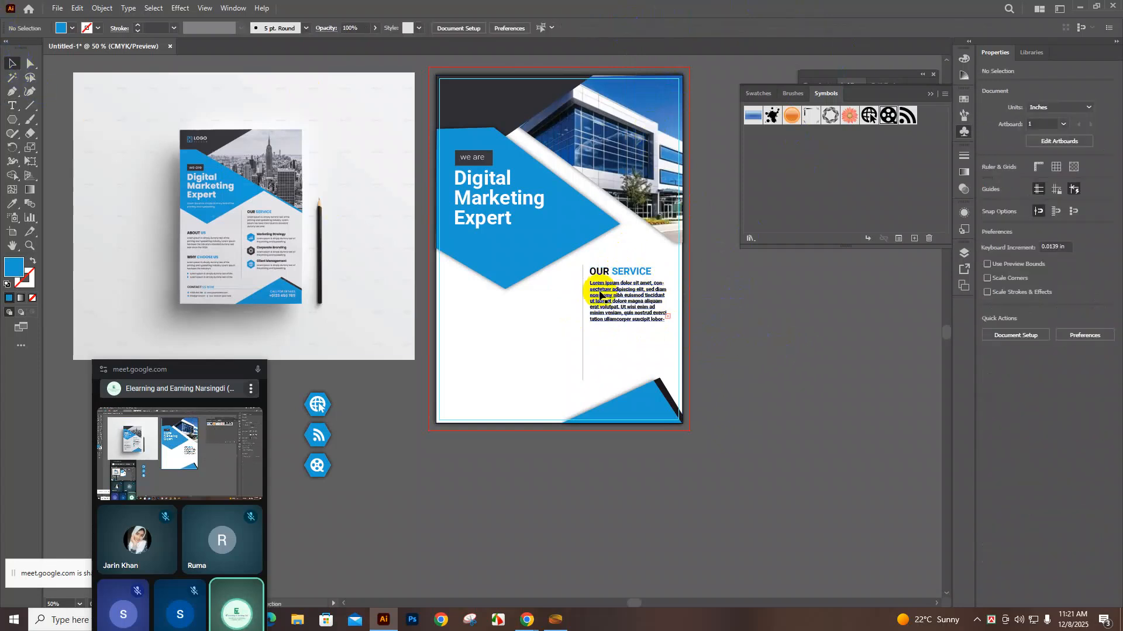
pyautogui.click(619, 272)
pyautogui.moveTo(623, 275); pyautogui.dragTo(623, 261)
pyautogui.click(625, 302)
pyautogui.moveTo(624, 301); pyautogui.dragTo(623, 286)
pyautogui.click(701, 354)
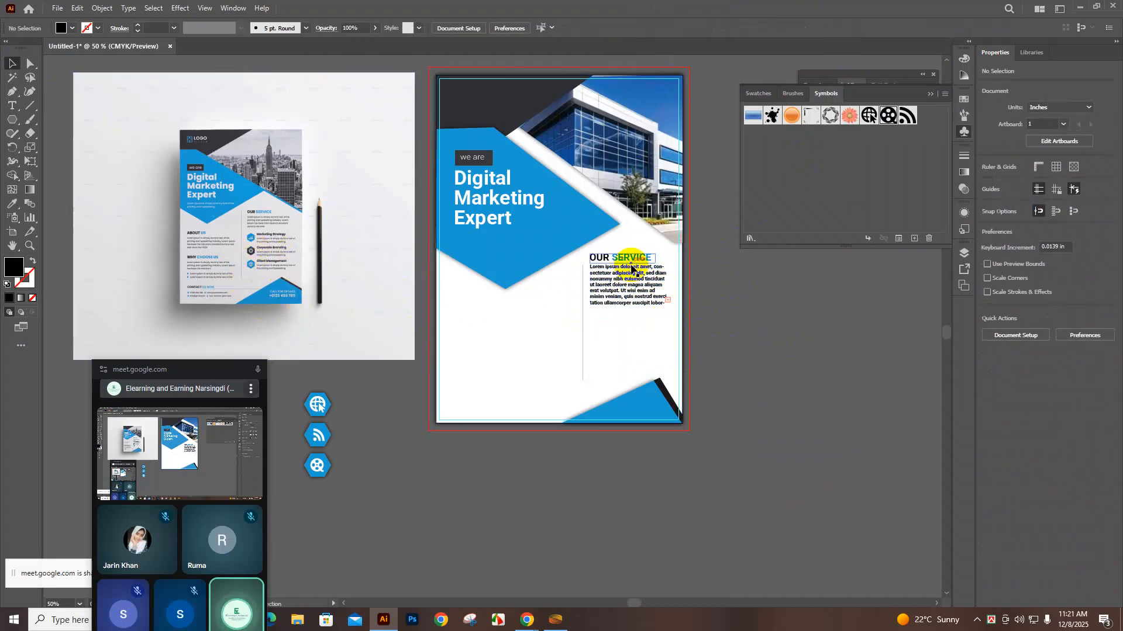
pyautogui.click(631, 262)
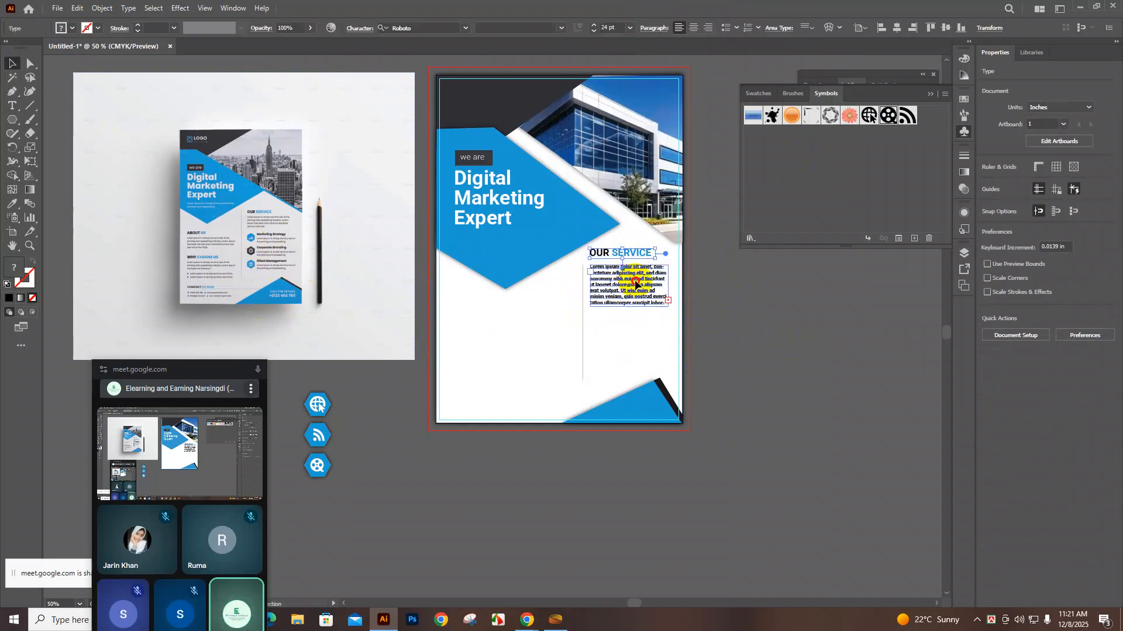
pyautogui.click(633, 281)
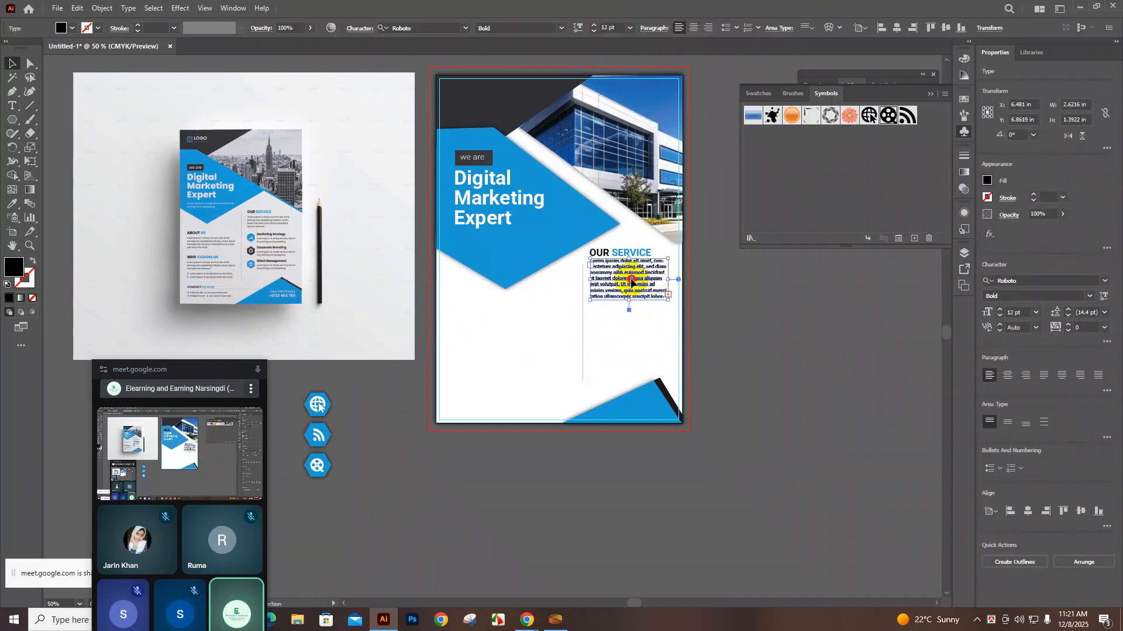
pyautogui.click(730, 345)
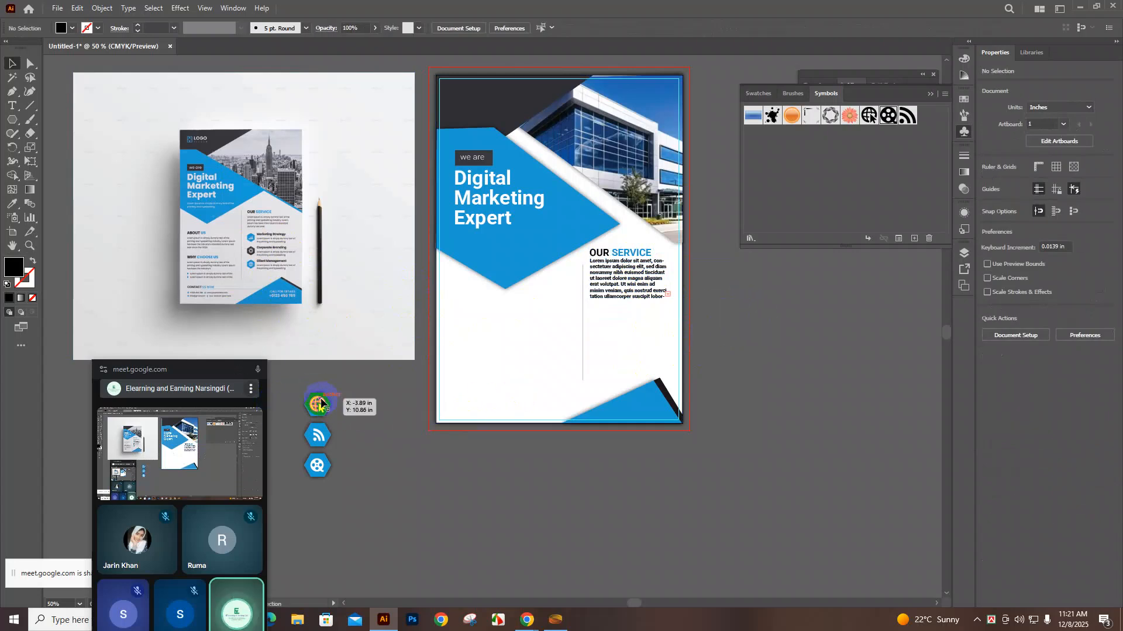
# Shrink the three blue hexagons beside the artboard around their centres, making the globe's hexagon about 0.72 × 0.62 in
pyautogui.click(319, 405)
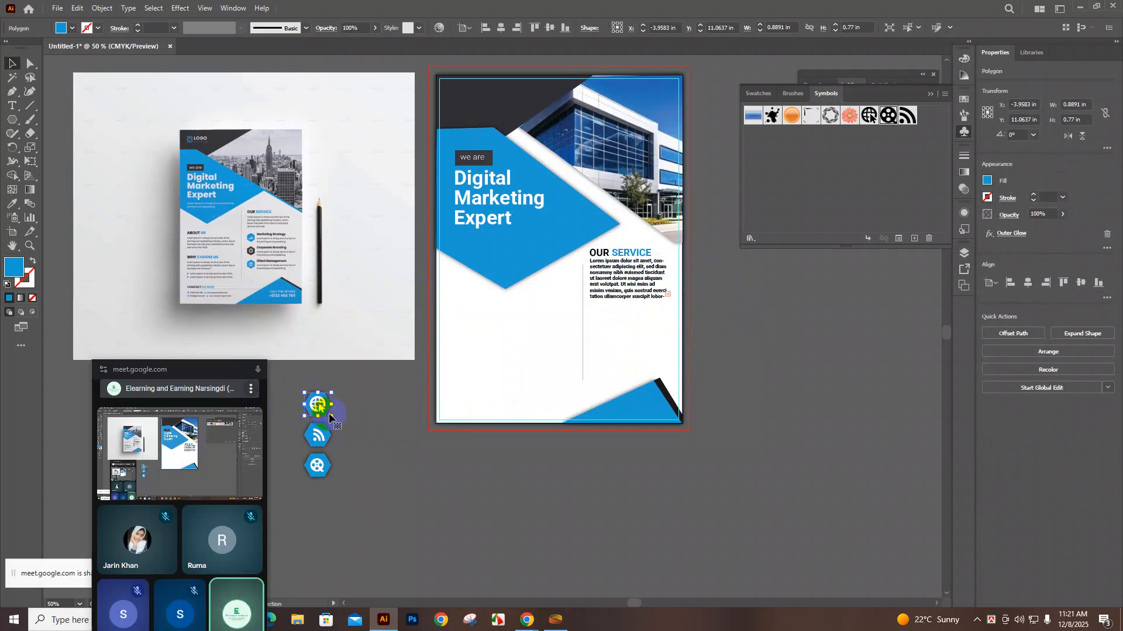
pyautogui.moveTo(337, 418); pyautogui.dragTo(329, 417)
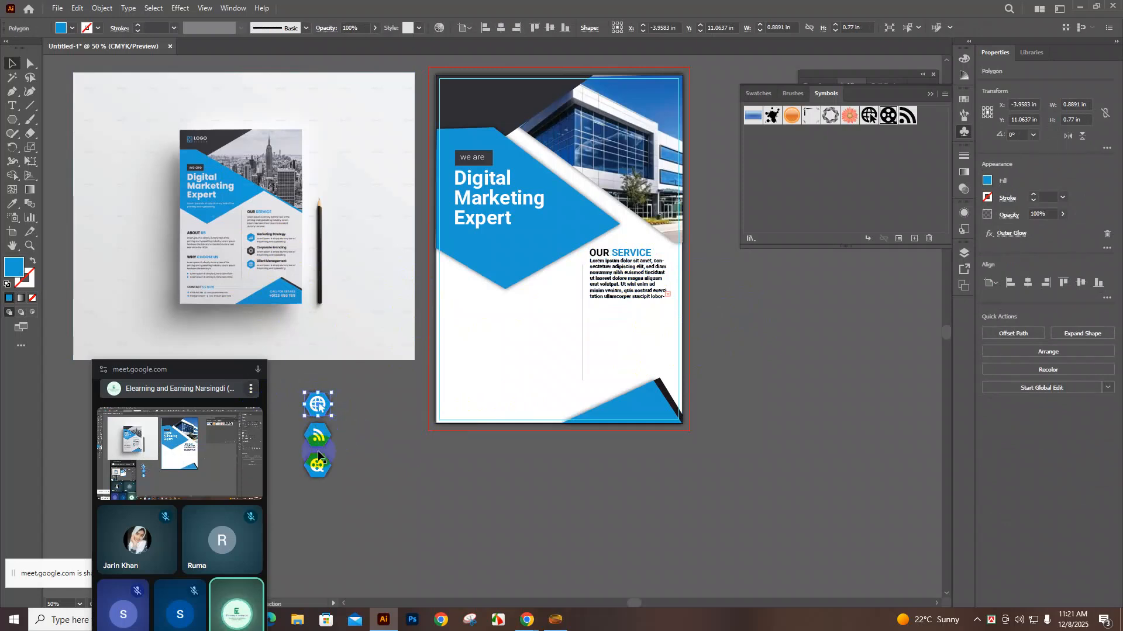
pyautogui.scroll(3, 319, 455)
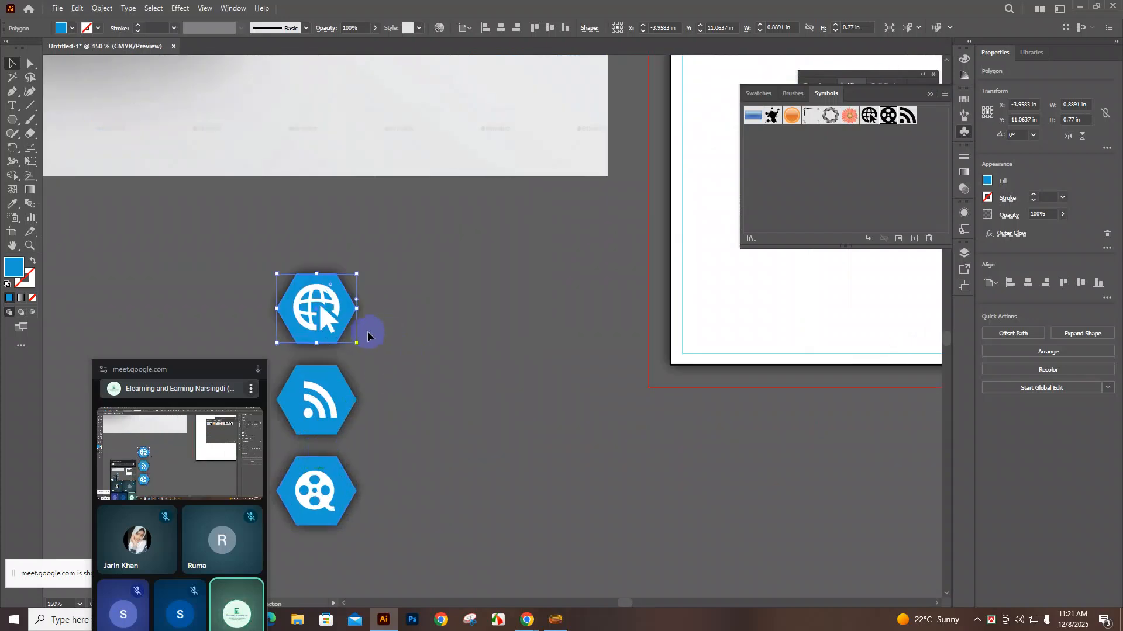
pyautogui.moveTo(358, 343); pyautogui.dragTo(350, 342)
pyautogui.click(354, 404)
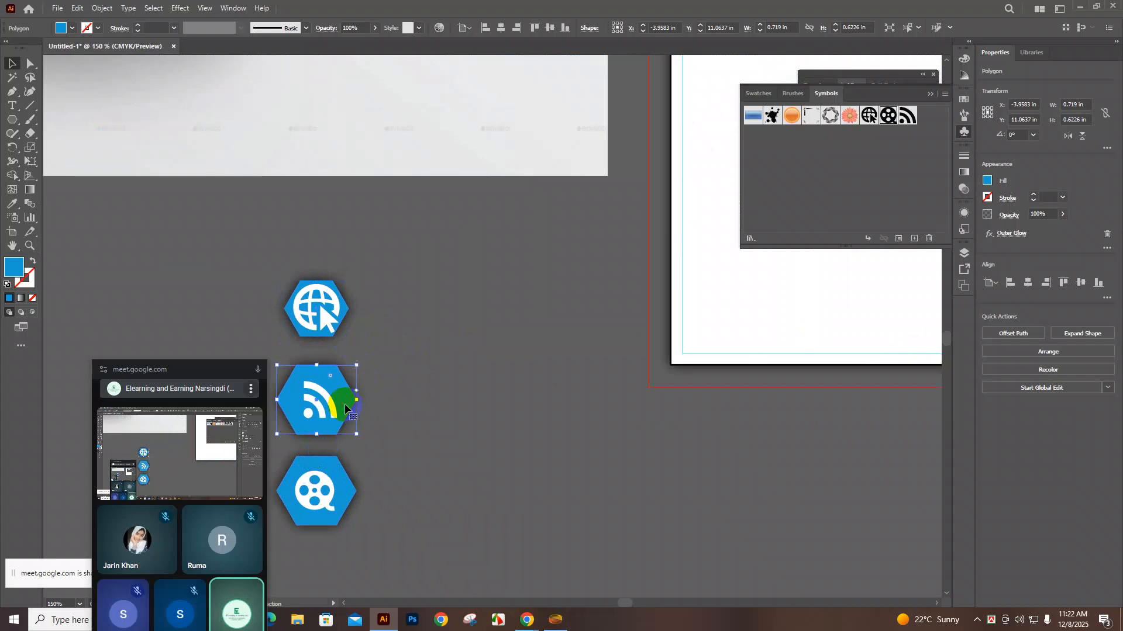
pyautogui.moveTo(356, 435); pyautogui.dragTo(344, 431)
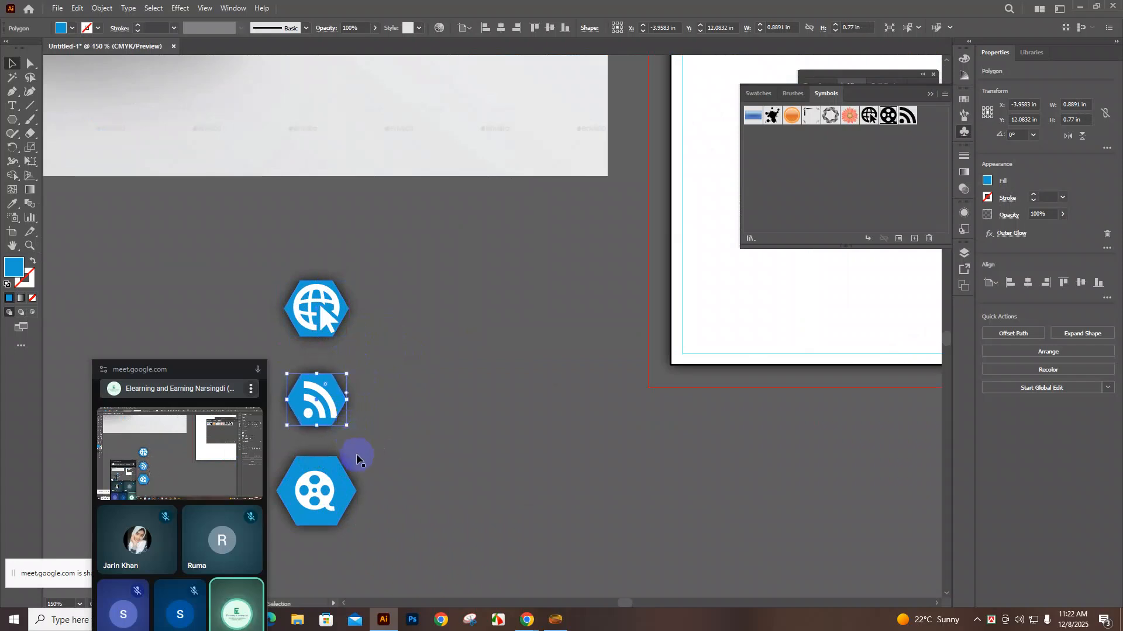
pyautogui.click(346, 514)
pyautogui.moveTo(356, 528); pyautogui.dragTo(339, 516)
# Scale down the white film reel, feed and globe icons so each fits inside its blue hexagon with more margin
pyautogui.click(332, 508)
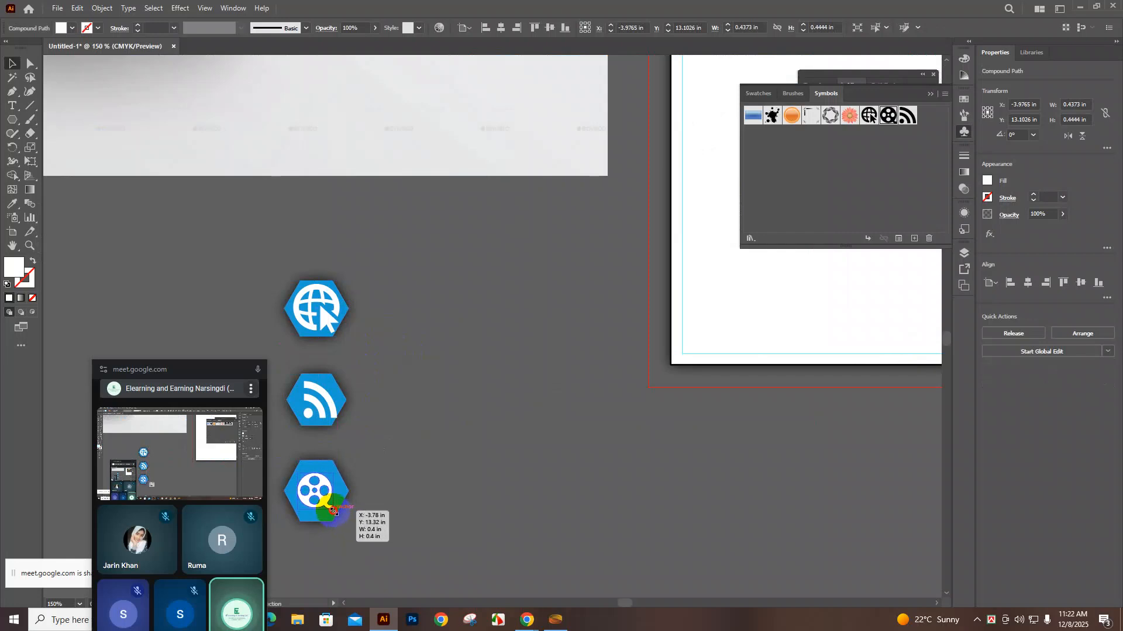
pyautogui.click(334, 422)
pyautogui.click(337, 422)
pyautogui.moveTo(334, 420)
pyautogui.mouseDown()
pyautogui.moveTo(345, 404)
pyautogui.moveTo(319, 404)
pyautogui.mouseUp()
pyautogui.click(321, 310)
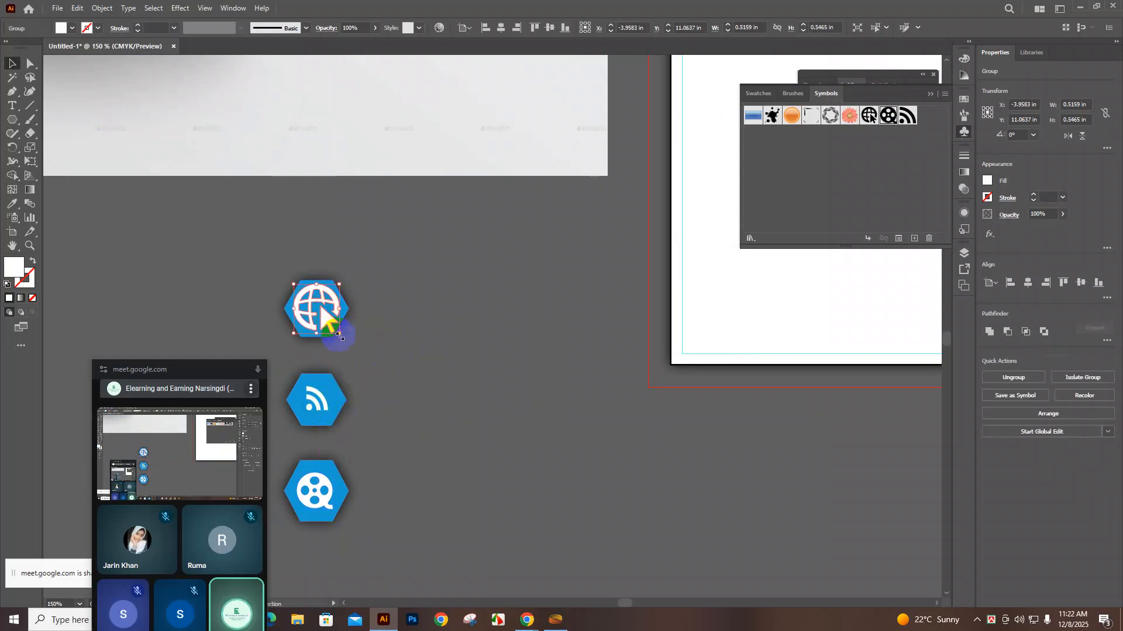
pyautogui.moveTo(341, 336); pyautogui.dragTo(331, 332)
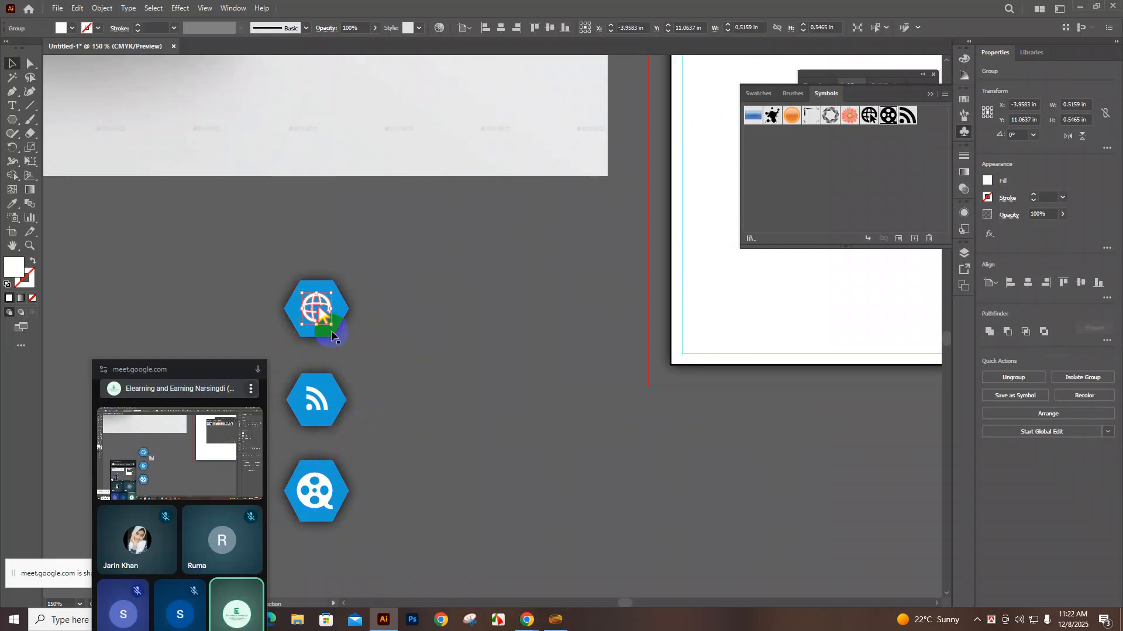
pyautogui.click(387, 349)
pyautogui.moveTo(297, 289)
pyautogui.mouseDown()
pyautogui.moveTo(335, 329)
pyautogui.moveTo(287, 282)
pyautogui.mouseUp()
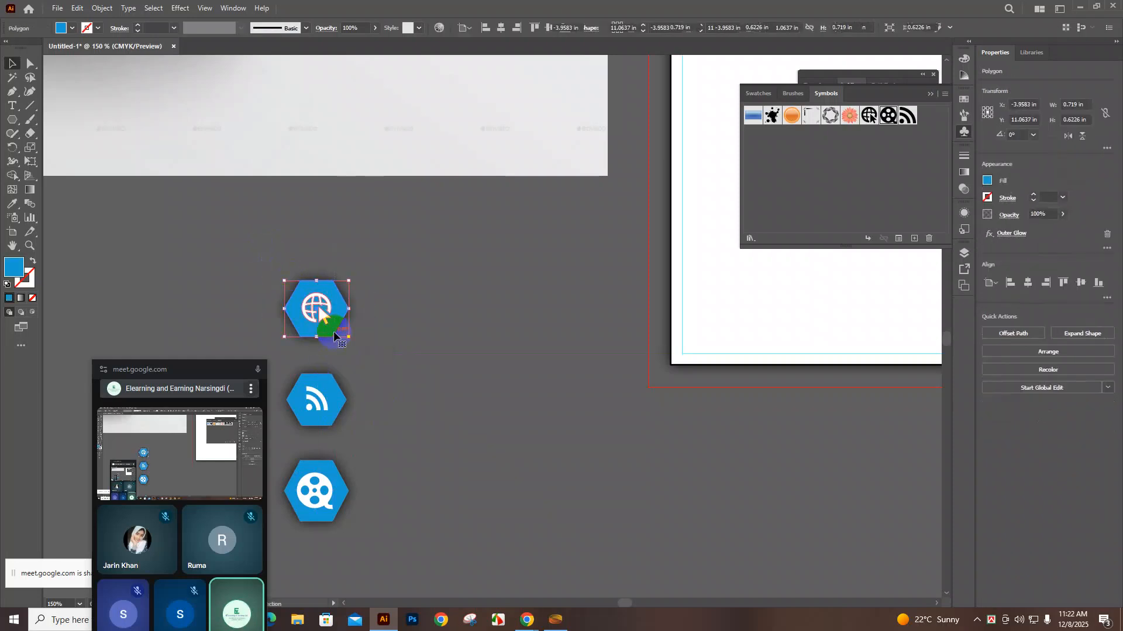
pyautogui.click(285, 257)
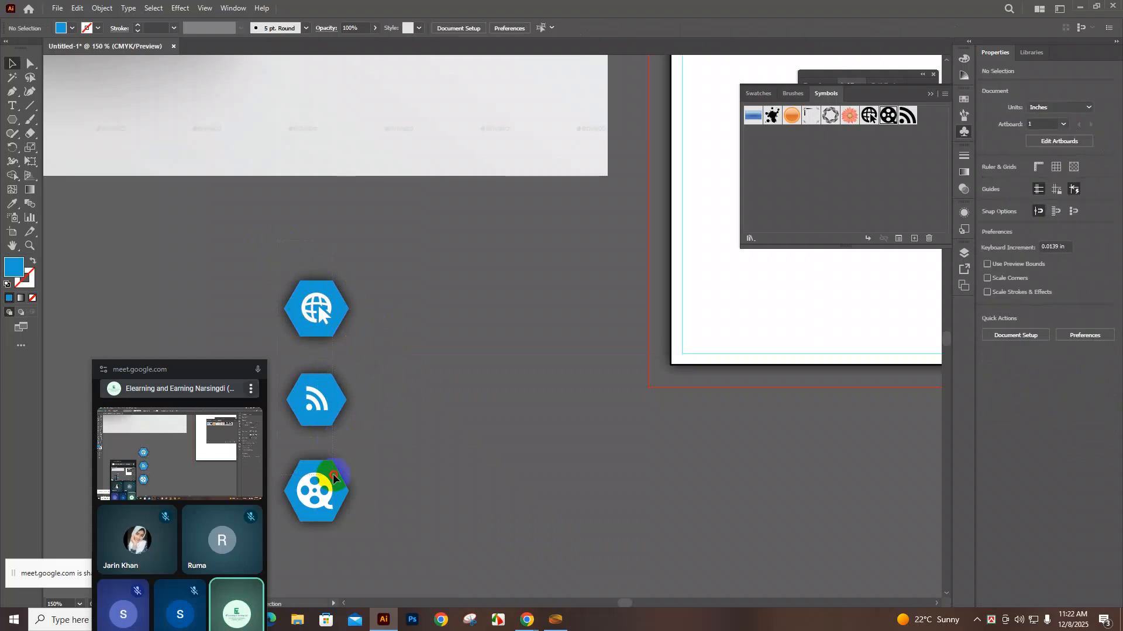
# Group the three hexagon badges, try them beneath the service paragraph and return them to the area below the reference image
pyautogui.click(340, 514)
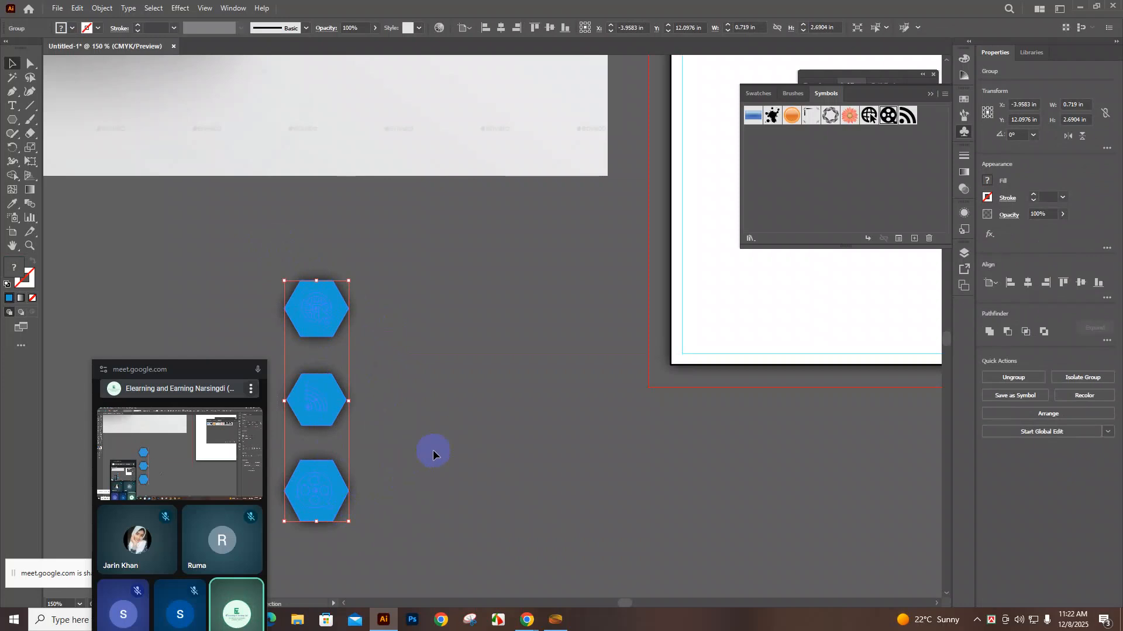
pyautogui.scroll(-2, 479, 472)
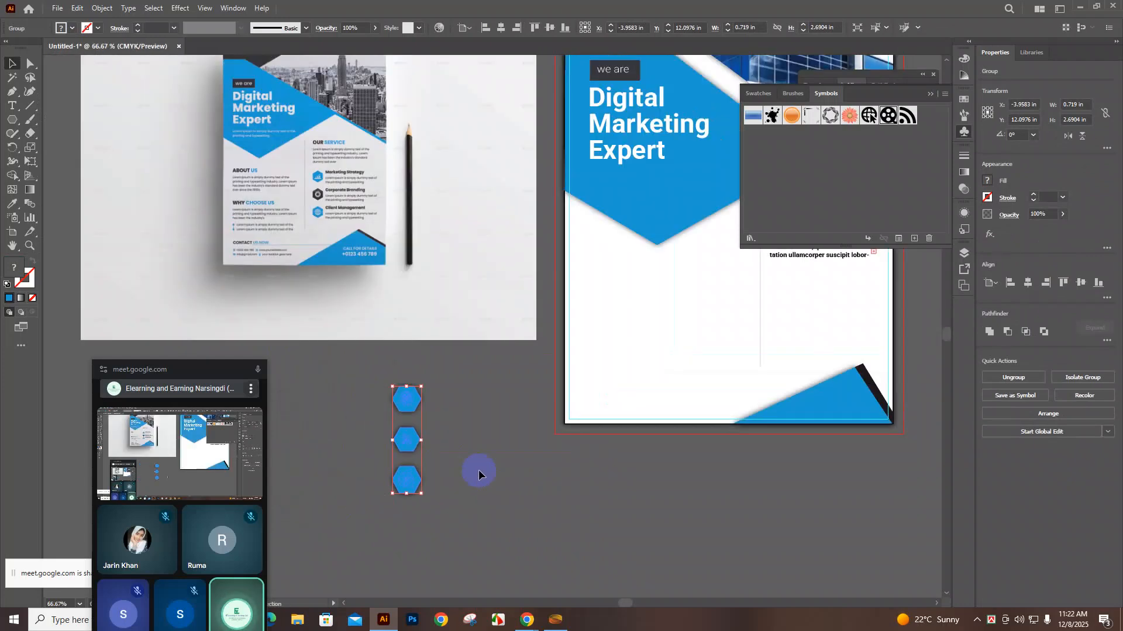
pyautogui.scroll(-1, 478, 472)
pyautogui.moveTo(426, 452); pyautogui.dragTo(709, 360)
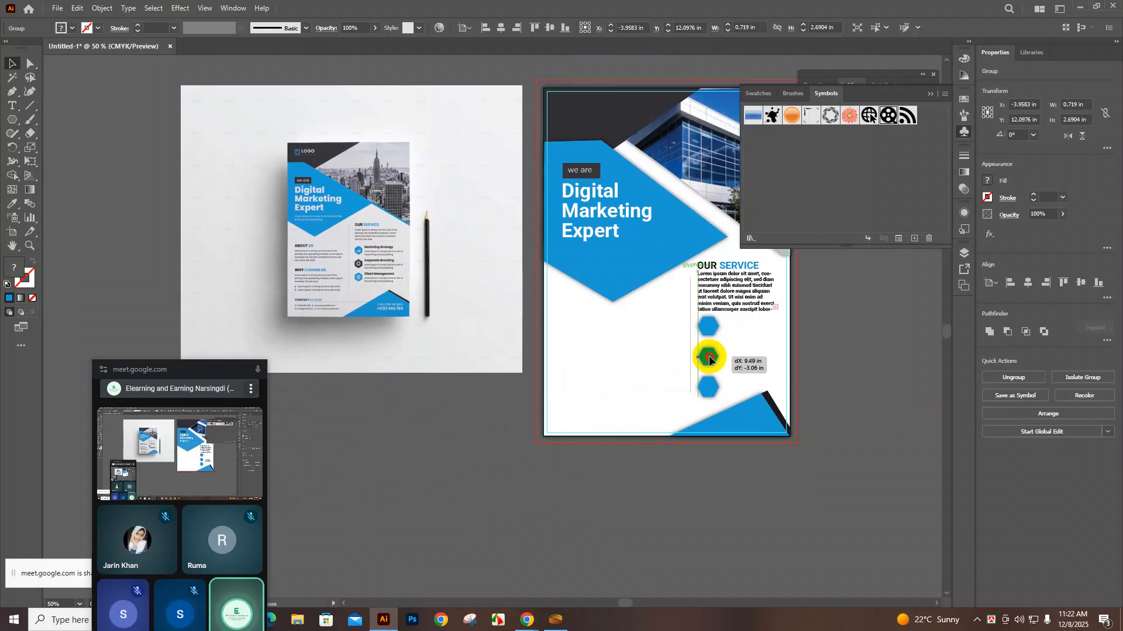
pyautogui.moveTo(709, 359); pyautogui.dragTo(458, 478)
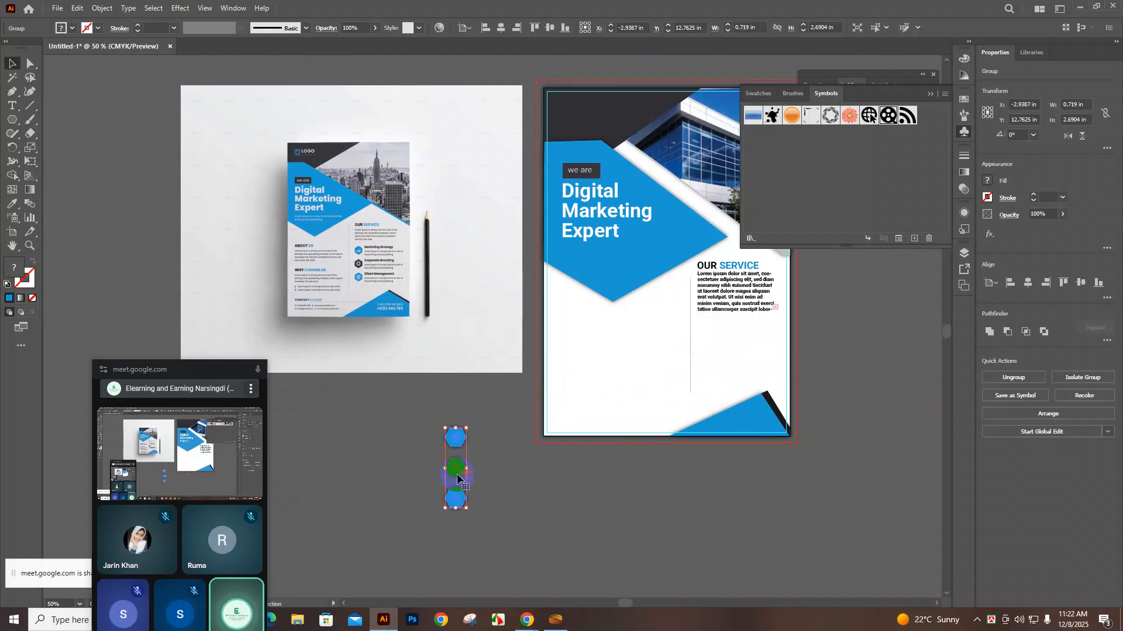
# Ungroup the three hexagon badges below the reference image
pyautogui.rightClick(457, 477)
pyautogui.click(492, 386)
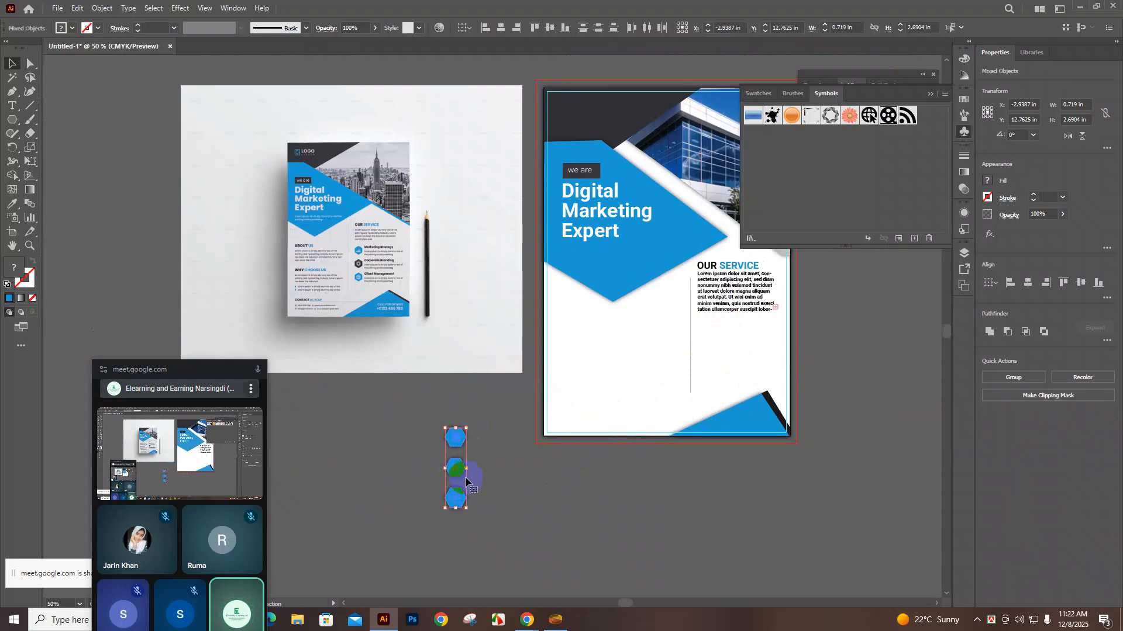
pyautogui.click(493, 479)
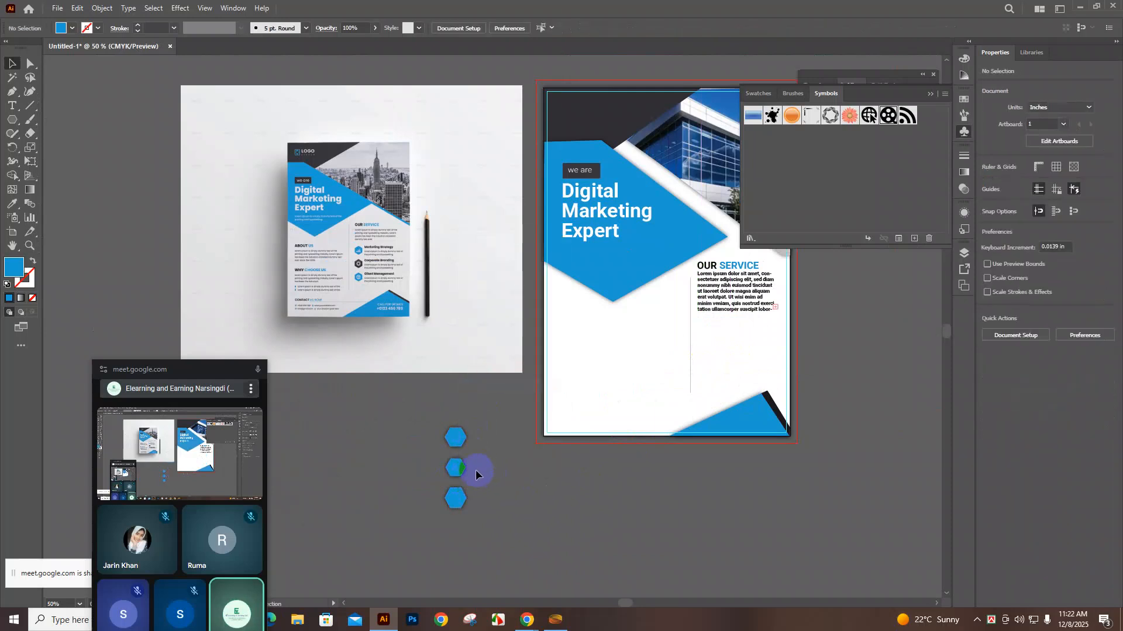
pyautogui.scroll(4, 475, 471)
pyautogui.click(389, 464)
pyautogui.moveTo(393, 463); pyautogui.dragTo(478, 443)
pyautogui.hotkey('ctrl', 'z')
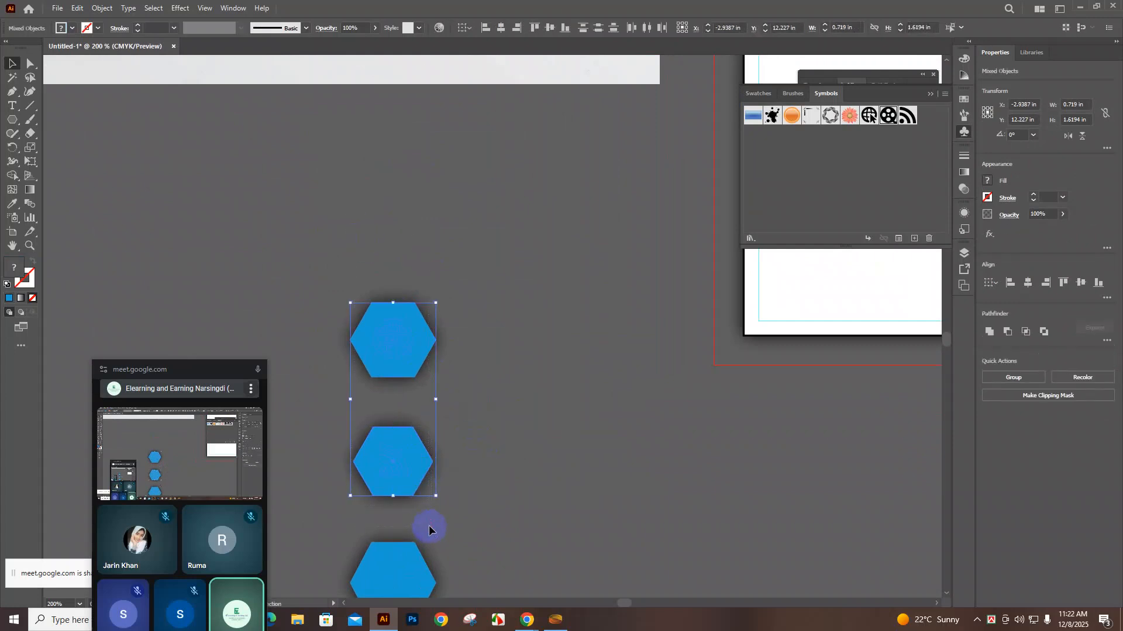
pyautogui.scroll(-3, 443, 514)
pyautogui.hotkey('ctrl', 'z')
# Shrink the three blue hexagons around their centres, the upper one to about 0.54 × 0.47 in
pyautogui.click(406, 254)
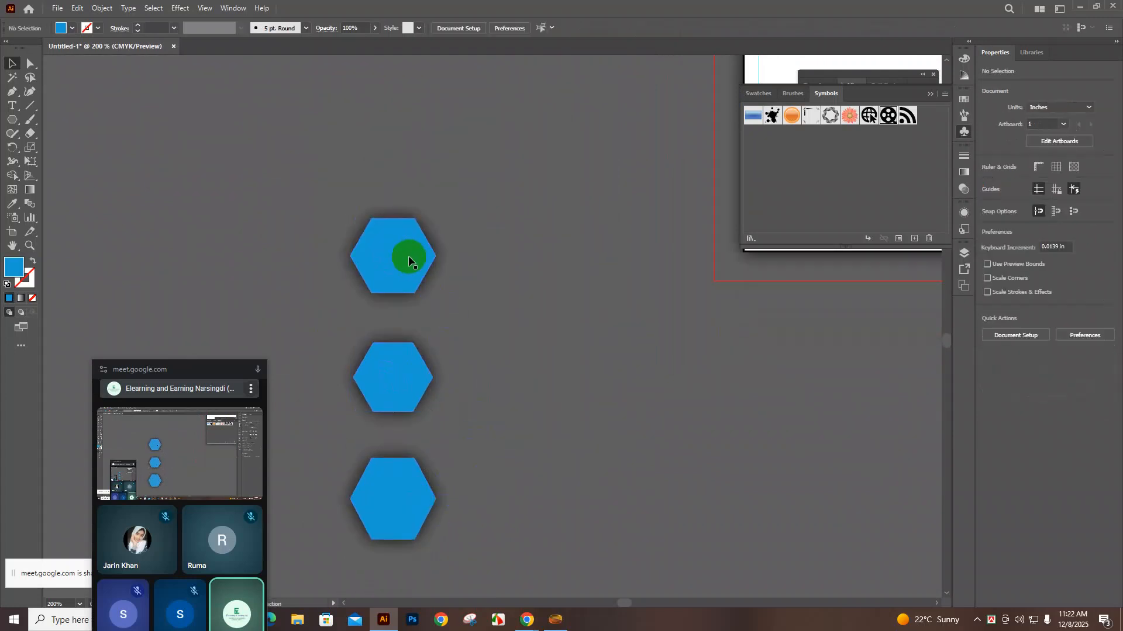
pyautogui.moveTo(436, 293); pyautogui.dragTo(423, 288)
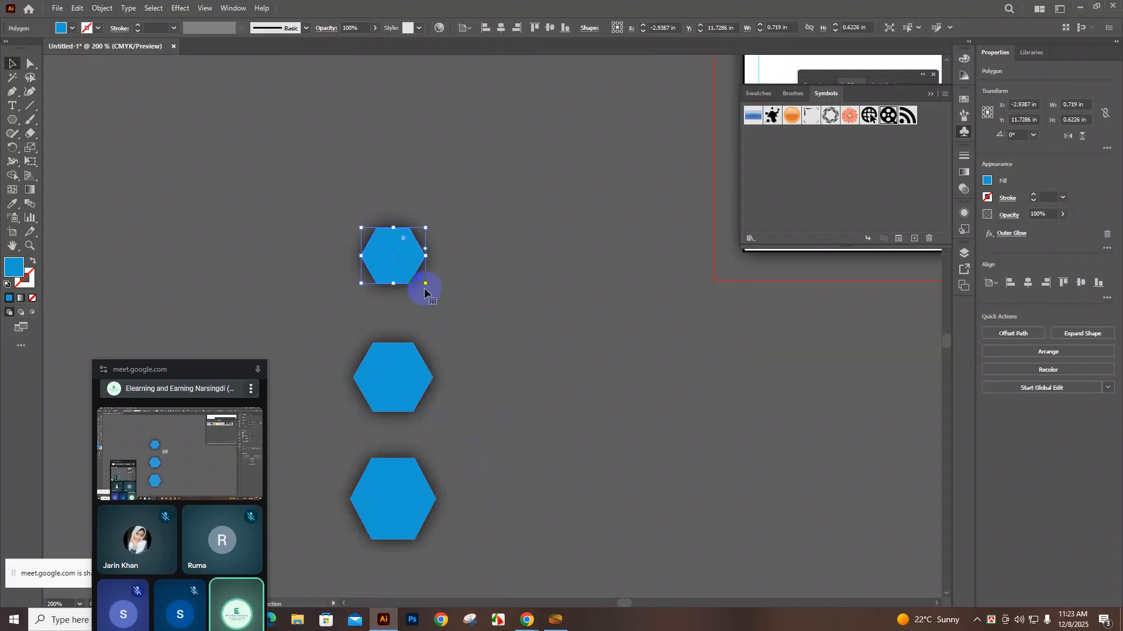
pyautogui.click(419, 397)
pyautogui.moveTo(433, 412); pyautogui.dragTo(425, 404)
pyautogui.click(415, 513)
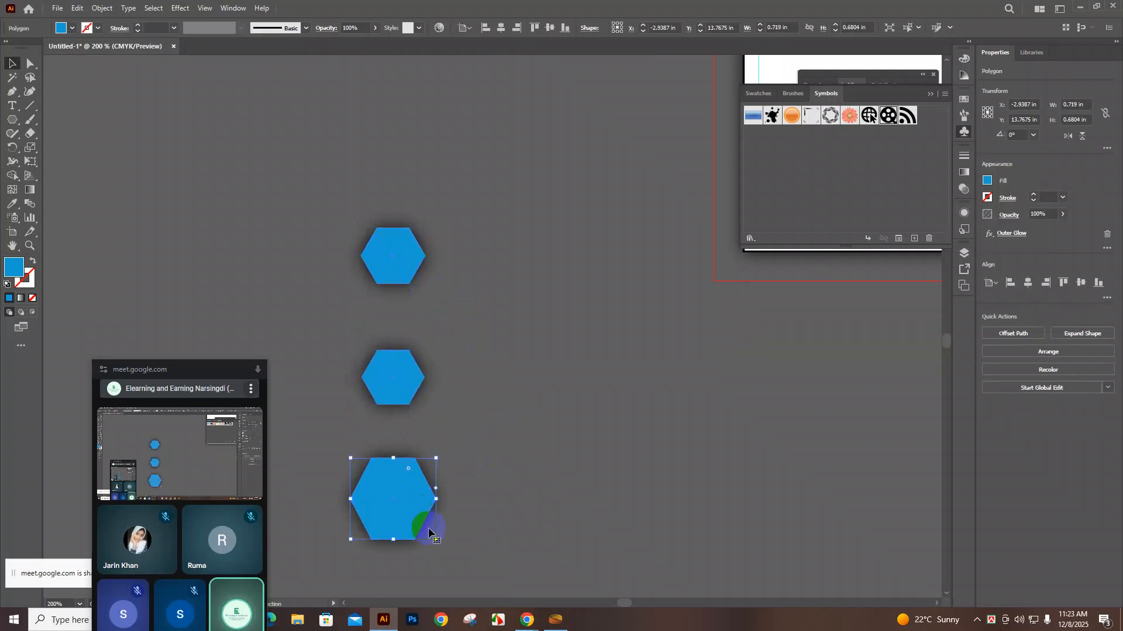
pyautogui.moveTo(435, 538); pyautogui.dragTo(421, 520)
# Move the upper and lower hexagons closer to the middle one and shrink the lower hexagon slightly further
pyautogui.moveTo(394, 499); pyautogui.dragTo(397, 489)
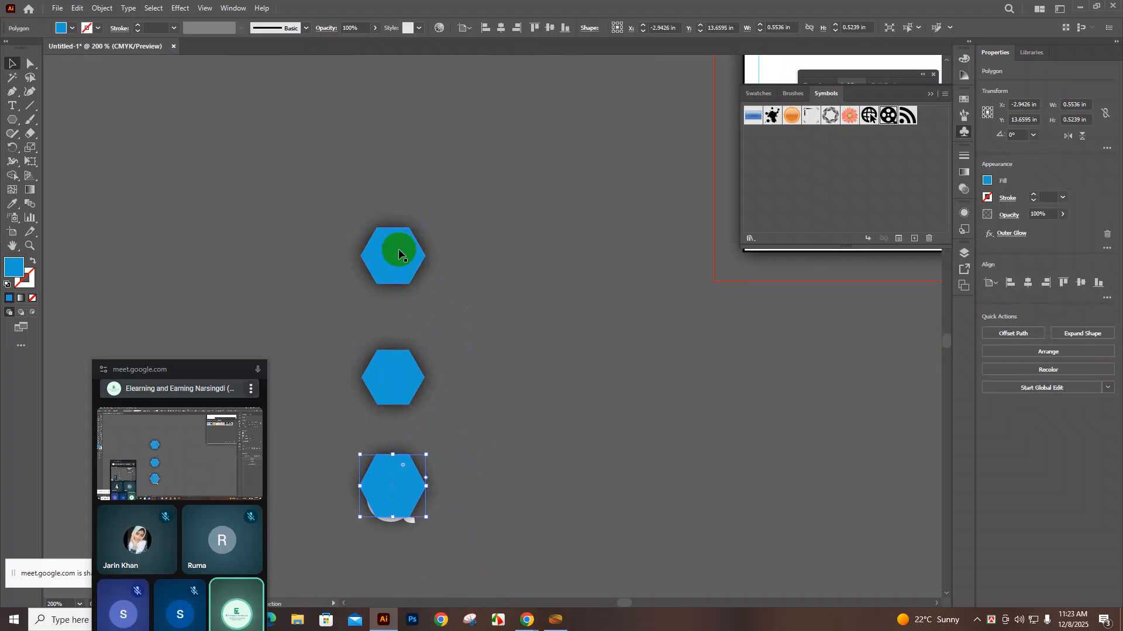
pyautogui.moveTo(396, 257); pyautogui.dragTo(396, 272)
pyautogui.moveTo(394, 467); pyautogui.dragTo(395, 465)
pyautogui.click(468, 384)
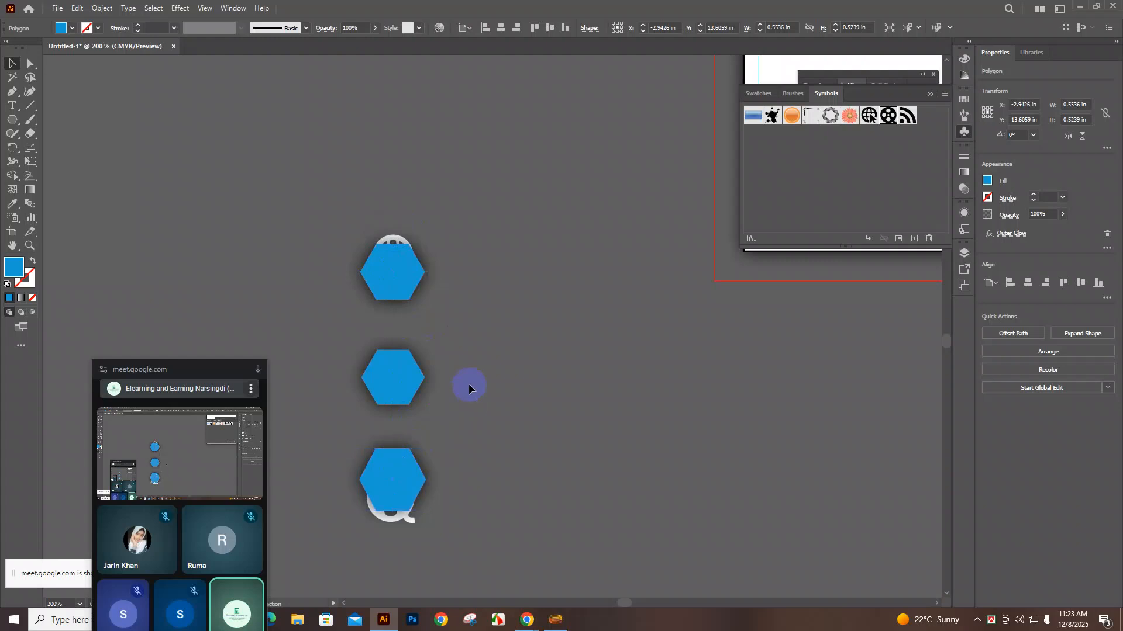
pyautogui.click(392, 455)
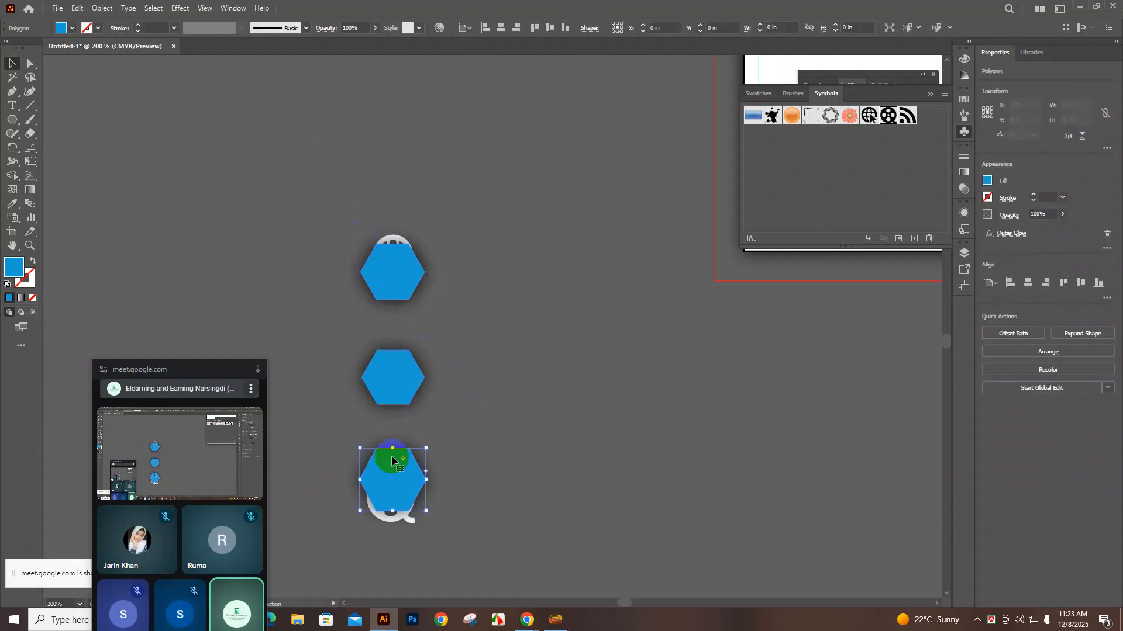
pyautogui.moveTo(425, 510); pyautogui.dragTo(422, 505)
# Send the three blue hexagons behind their white icons with Send to Back
pyautogui.click(393, 275)
pyautogui.click(382, 268)
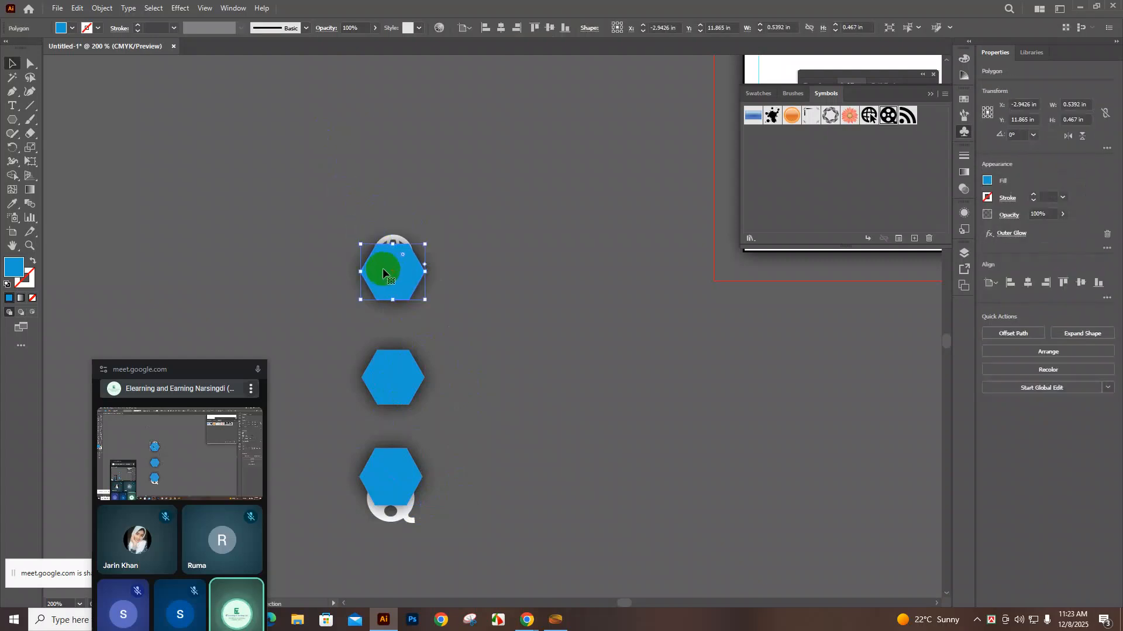
pyautogui.keyDown('shift'); pyautogui.click(380, 390); pyautogui.keyUp('shift')
pyautogui.keyDown('shift'); pyautogui.click(392, 471); pyautogui.keyUp('shift')
pyautogui.rightClick(392, 471)
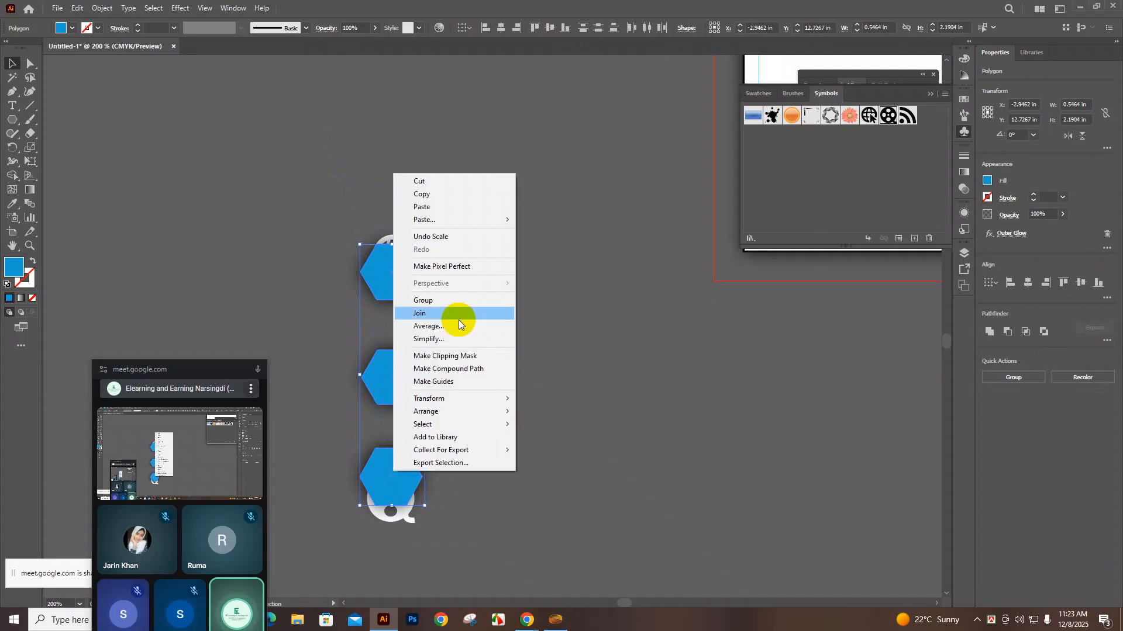
pyautogui.moveTo(453, 412)
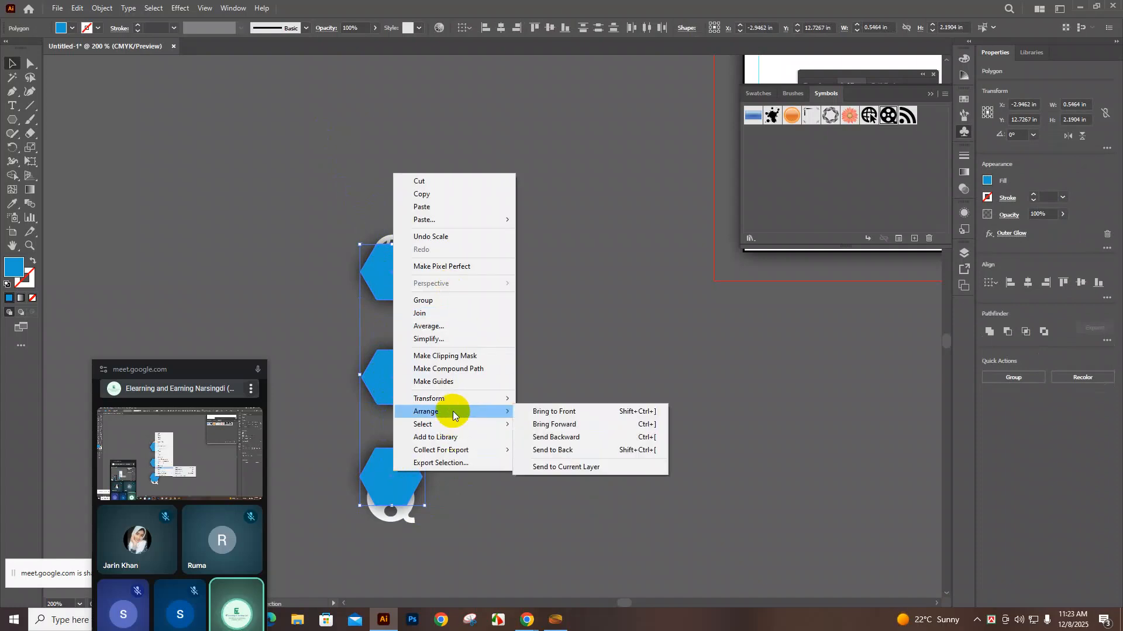
pyautogui.click(574, 450)
# Fit the globe and film reel icons inside their hexagons, shrinking the film reel to about 0.31 × 0.32 in
pyautogui.click(391, 256)
pyautogui.moveTo(391, 256); pyautogui.dragTo(399, 285)
pyautogui.moveTo(403, 495); pyautogui.dragTo(424, 508)
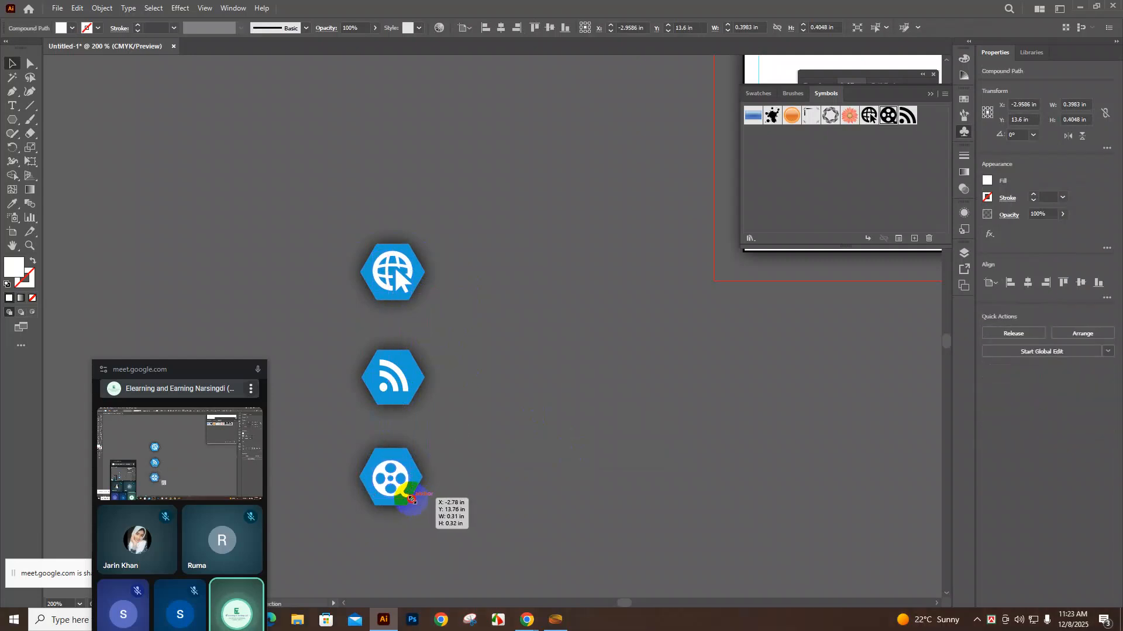
# Group the three icon badges and place them beneath the OUR SERVICE paragraph, just beside the divider line
pyautogui.click(476, 464)
pyautogui.moveTo(368, 215); pyautogui.dragTo(407, 524)
pyautogui.hotkey('ctrl', 'g')
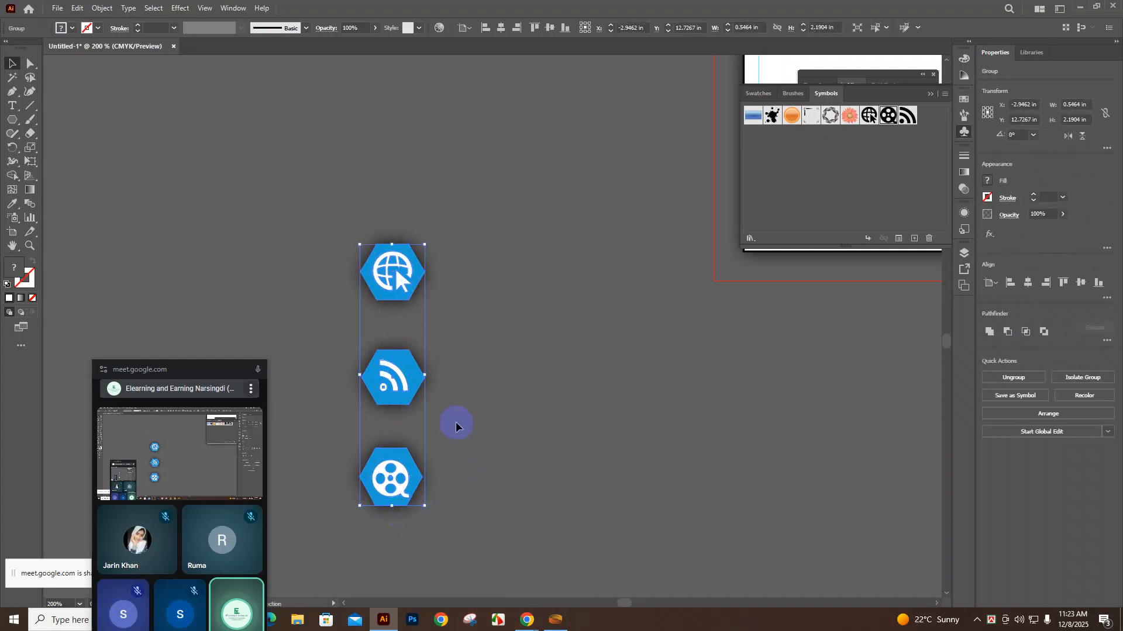
pyautogui.scroll(-2, 526, 423)
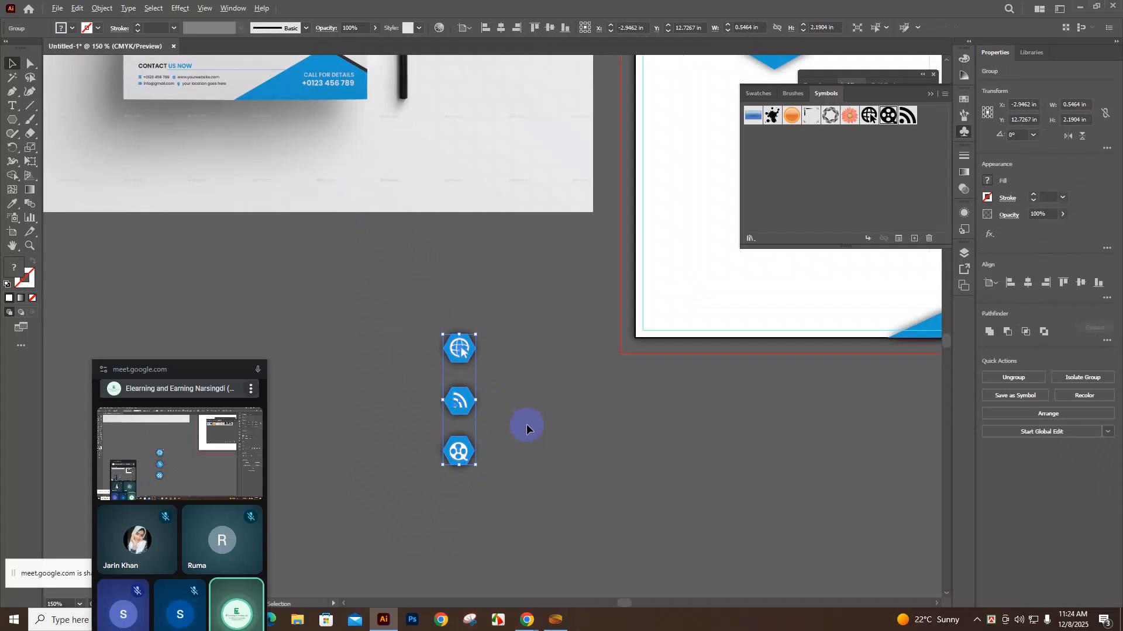
pyautogui.scroll(-1, 741, 482)
pyautogui.scroll(-1, 742, 483)
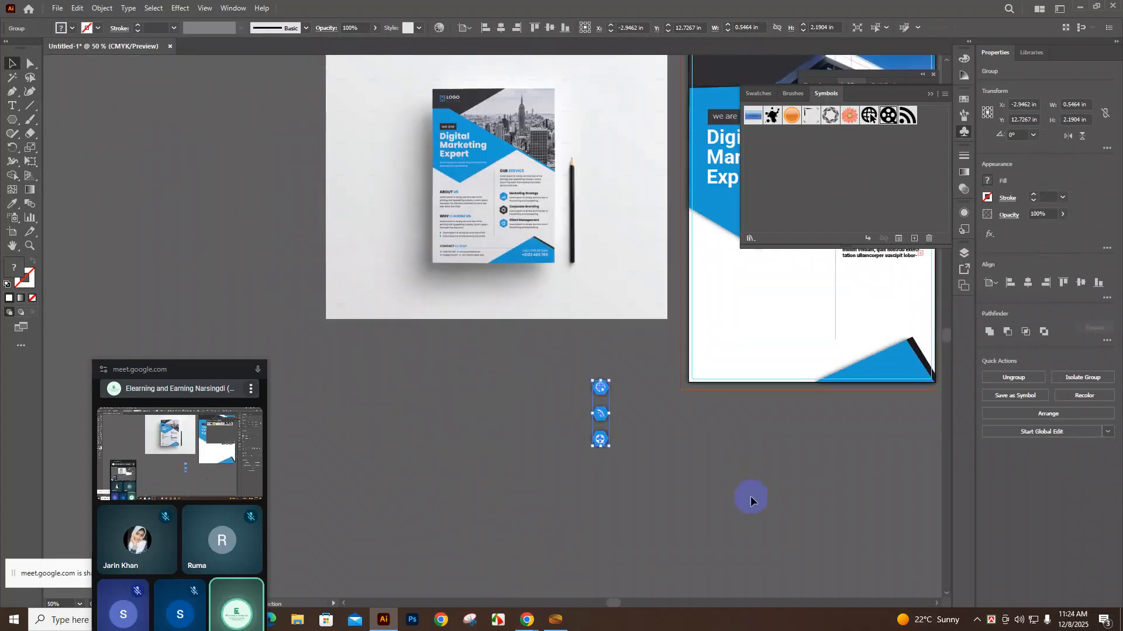
pyautogui.scroll(2, 749, 496)
pyautogui.moveTo(609, 519); pyautogui.dragTo(851, 402)
pyautogui.click(813, 533)
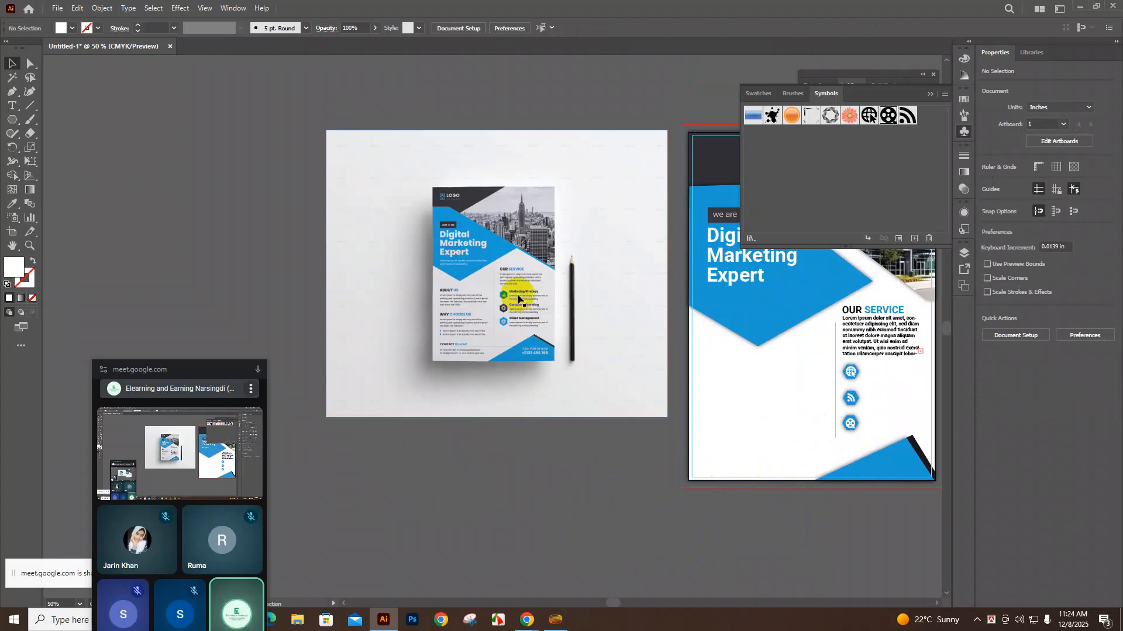
# Create a 14 pt text area about 3.16 × 0.37 in below the reference image, reading MARKETING STRATEGY
pyautogui.click(11, 104)
pyautogui.moveTo(421, 452); pyautogui.dragTo(517, 463)
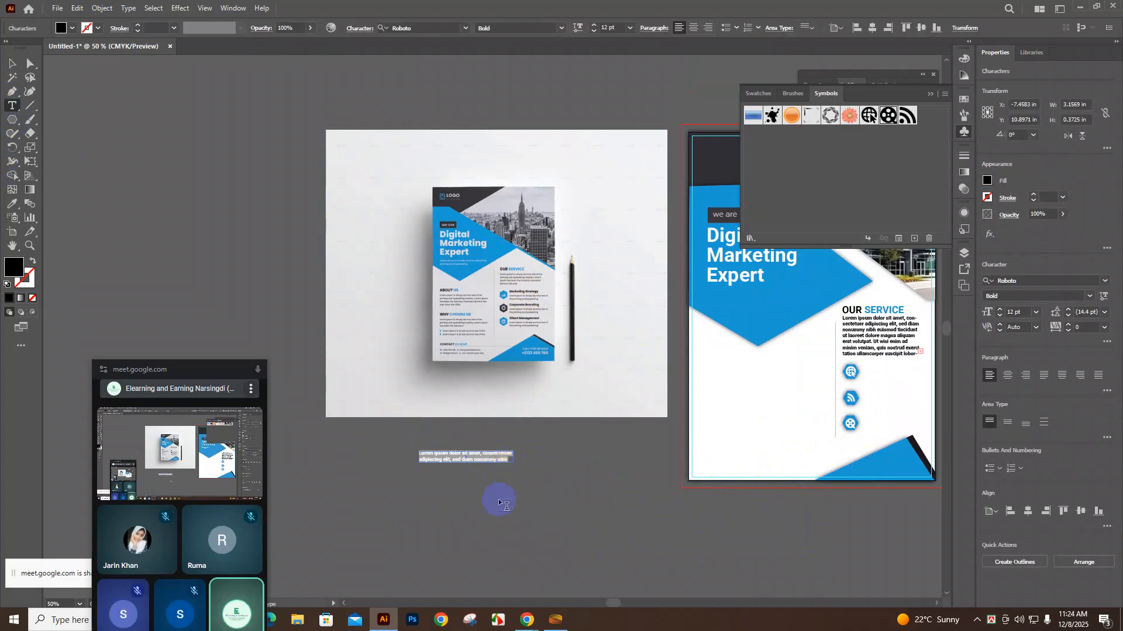
pyautogui.click(629, 30)
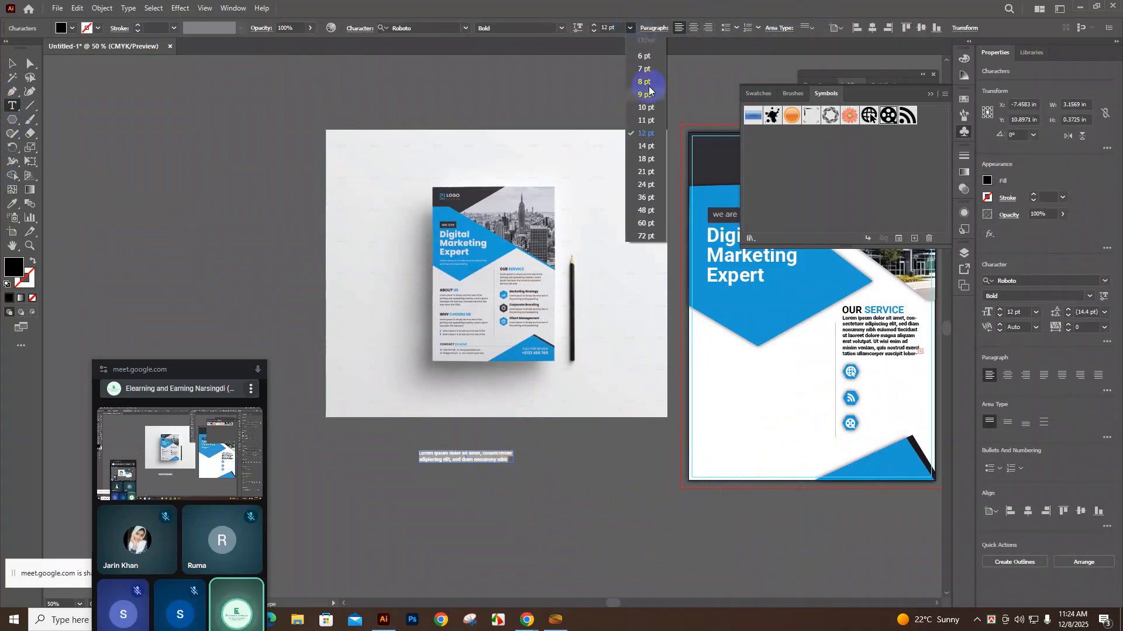
pyautogui.click(640, 147)
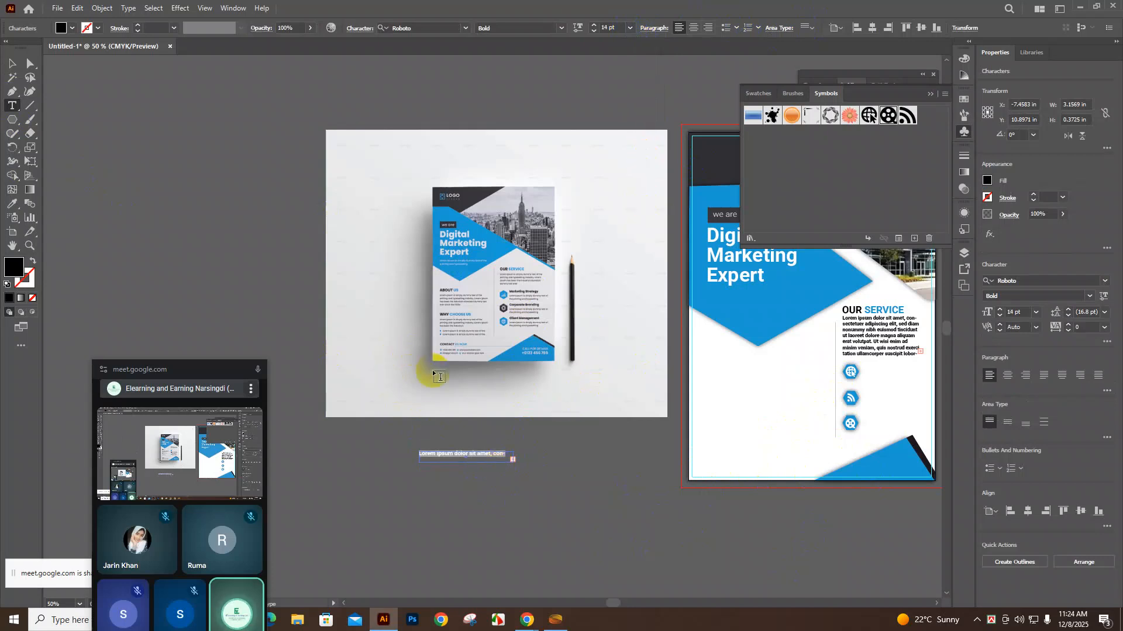
pyautogui.press('BackSpace')
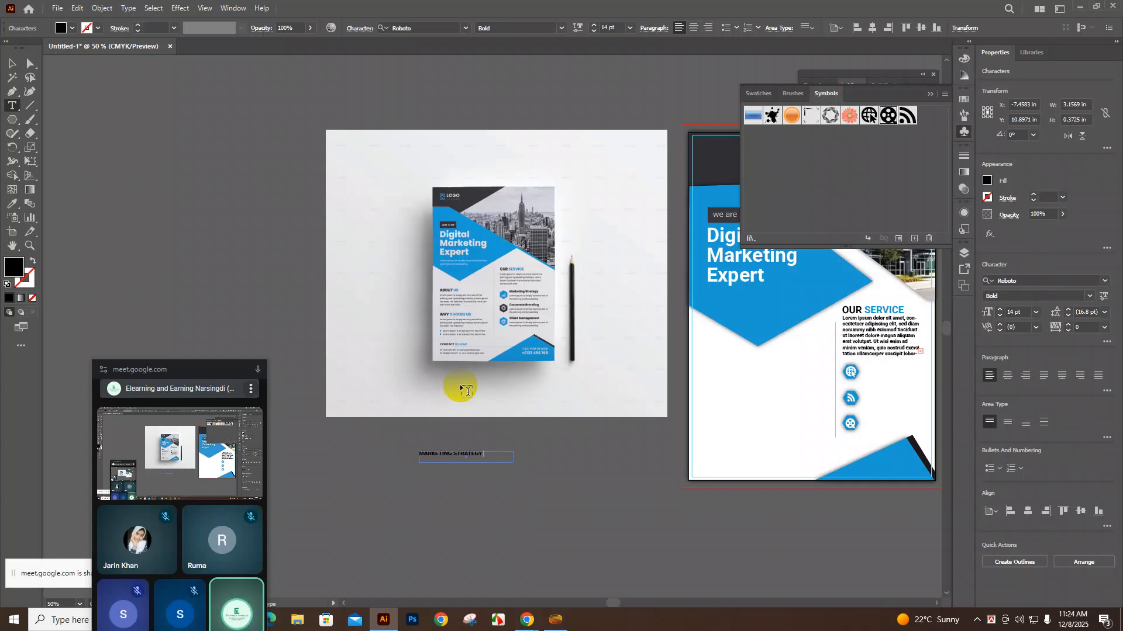
# Set the MARKETING STRATEGY text to 18 pt and keep its black fill
pyautogui.click(492, 453)
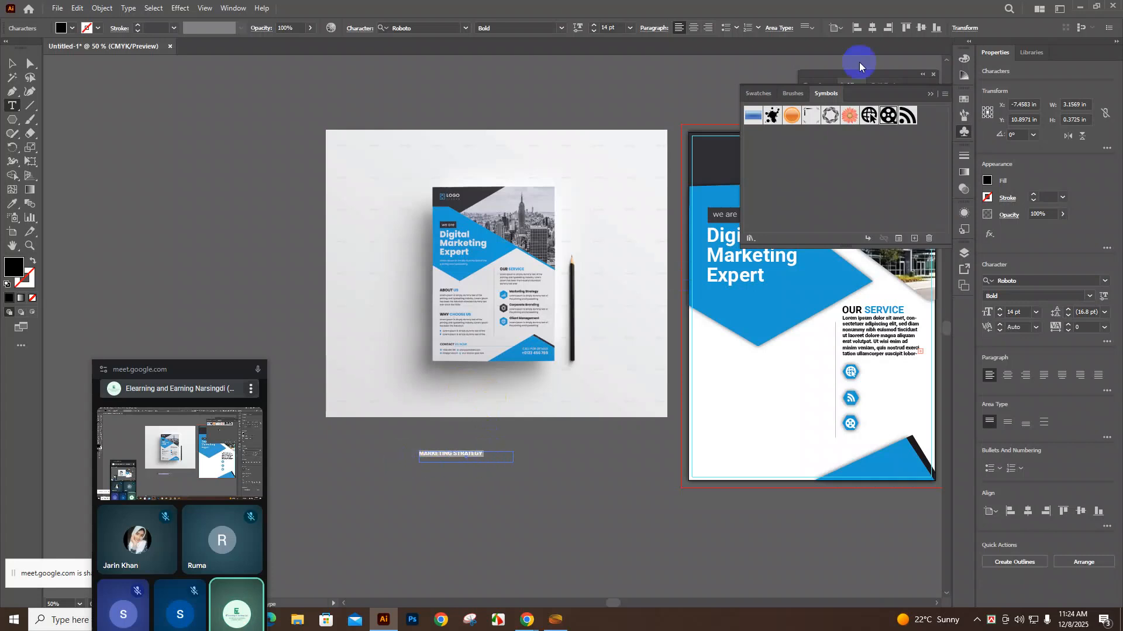
pyautogui.click(630, 28)
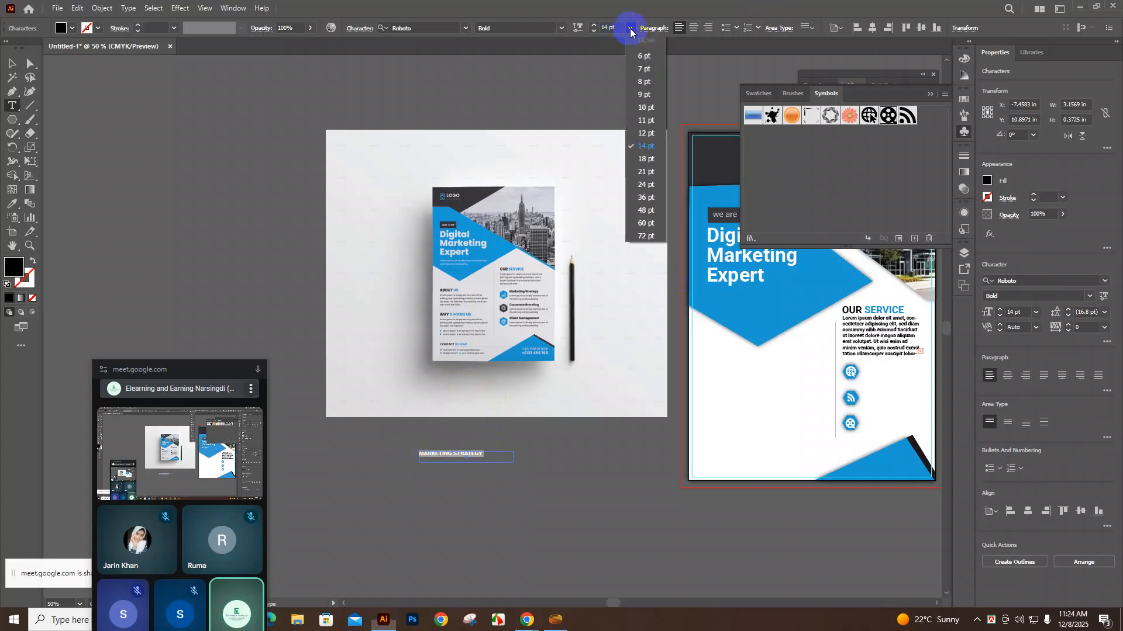
pyautogui.click(643, 159)
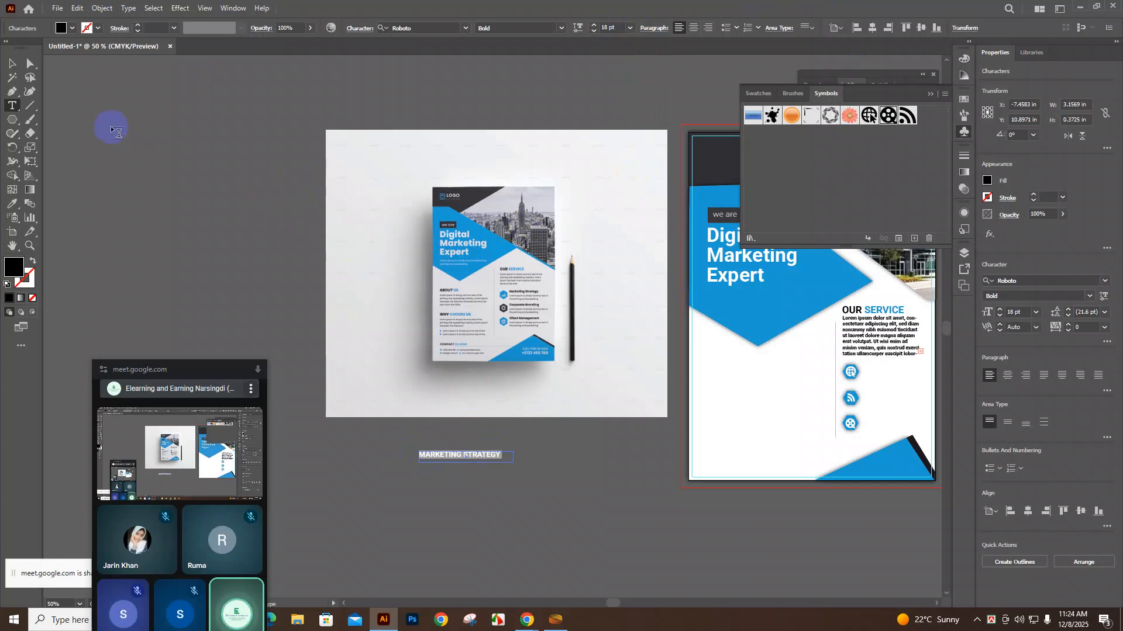
pyautogui.click(71, 28)
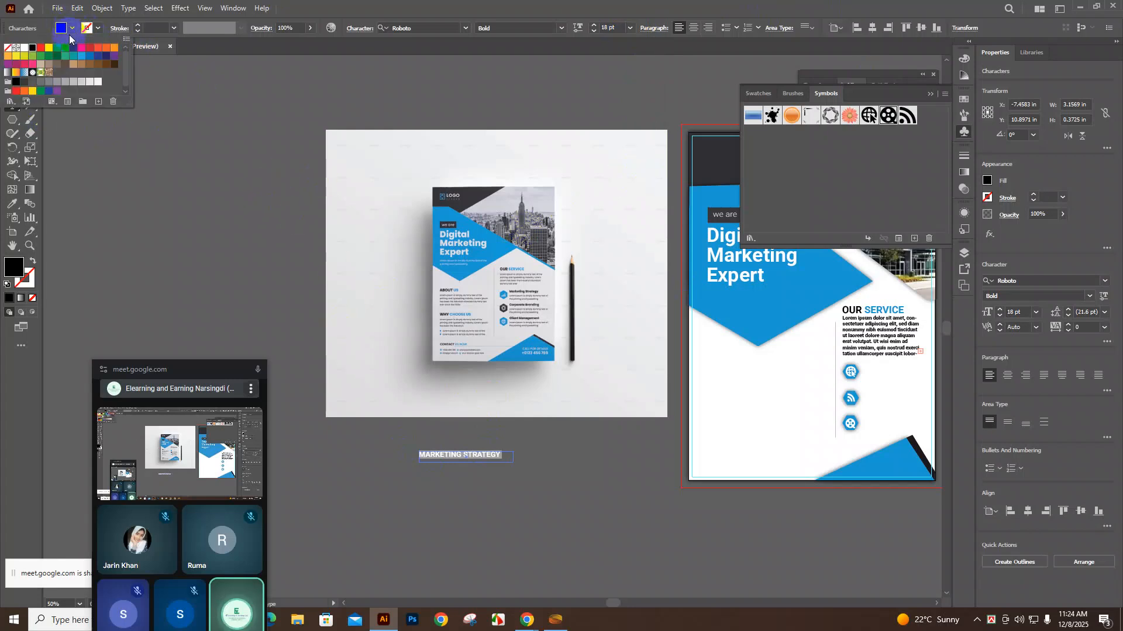
pyautogui.click(583, 460)
pyautogui.press('Escape')
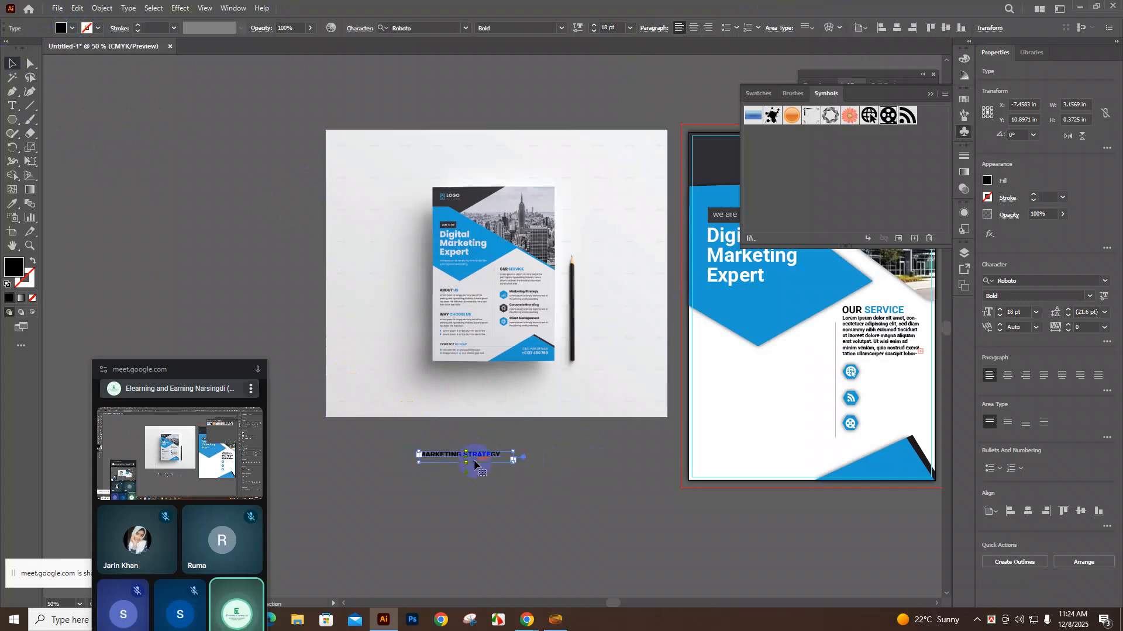
# Duplicate the MARKETING STRATEGY text into three, move one aside above the others and set it to 14 pt
pyautogui.moveTo(466, 457); pyautogui.dragTo(467, 498)
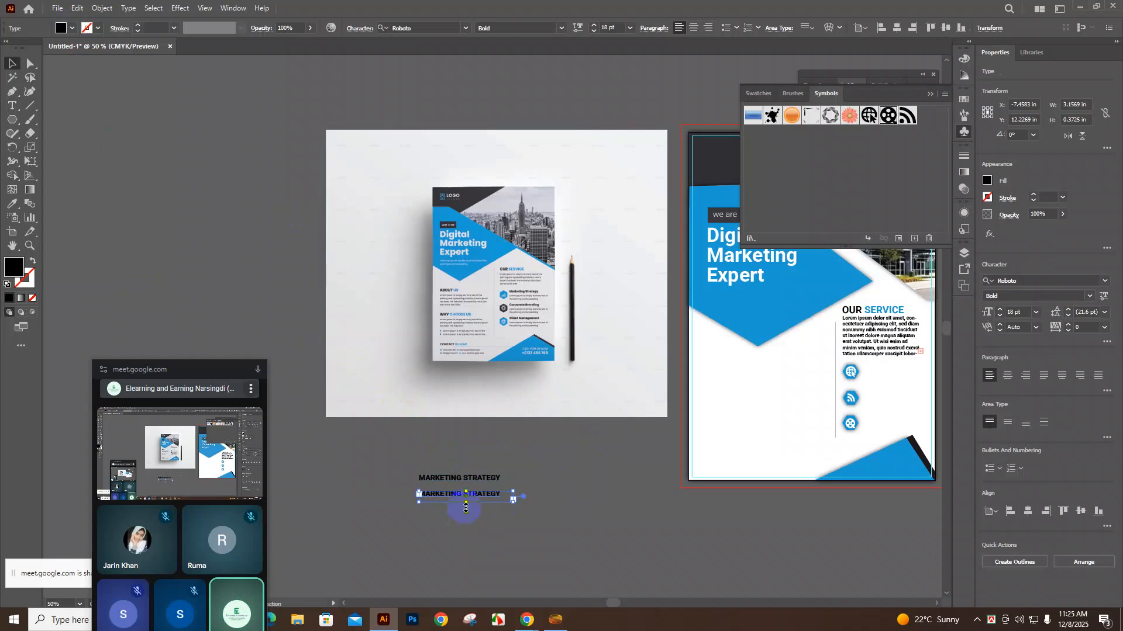
pyautogui.moveTo(468, 495); pyautogui.dragTo(402, 460)
pyautogui.doubleClick(401, 460)
pyautogui.tripleClick(401, 460)
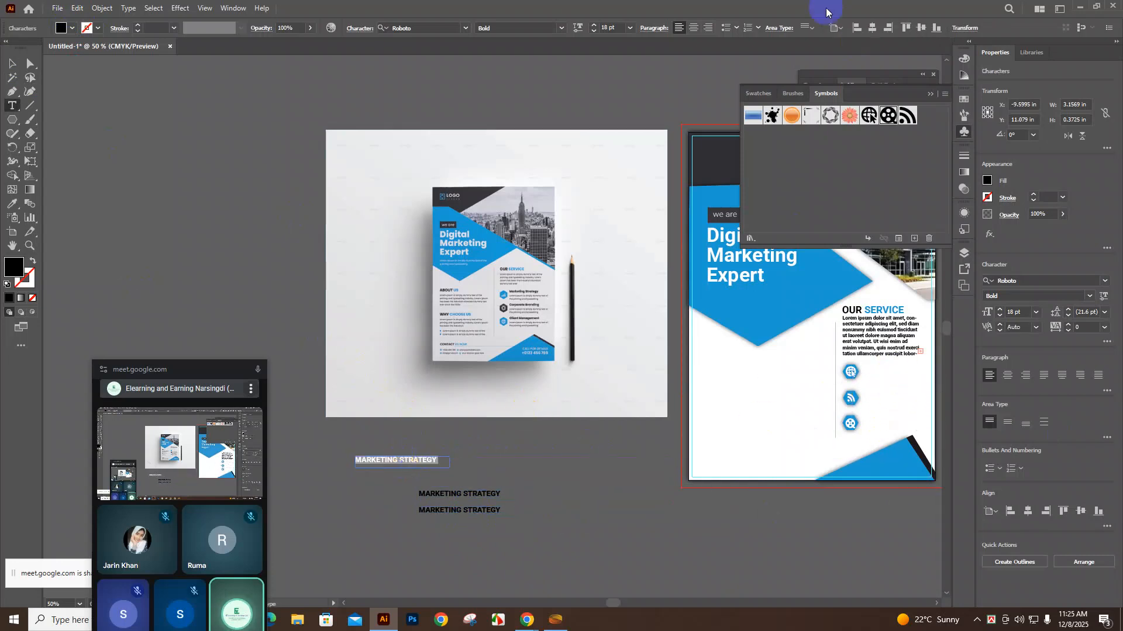
pyautogui.click(631, 30)
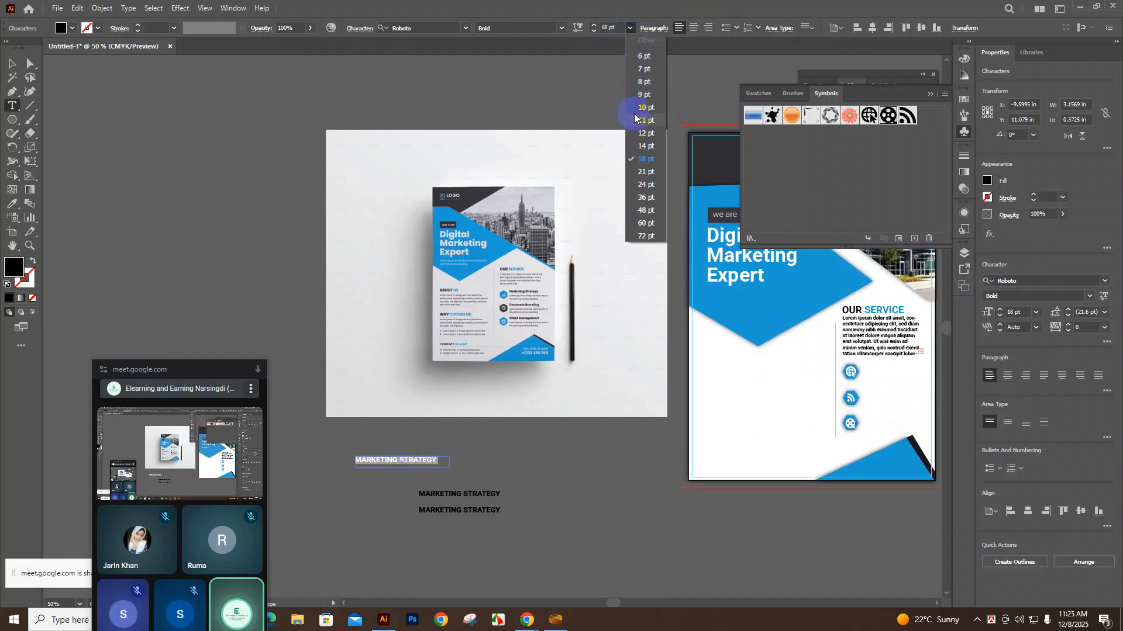
pyautogui.click(643, 151)
pyautogui.click(534, 468)
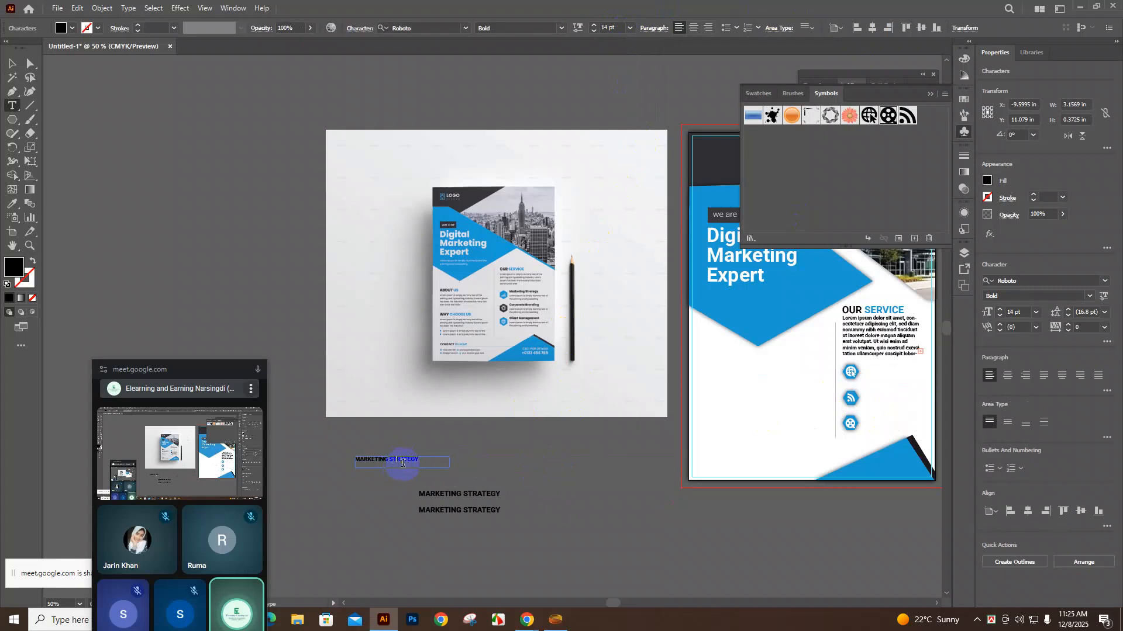
# Duplicate the 14 pt MARKETING STRATEGY text and place one beside each of the three hexagon badges
pyautogui.click(13, 65)
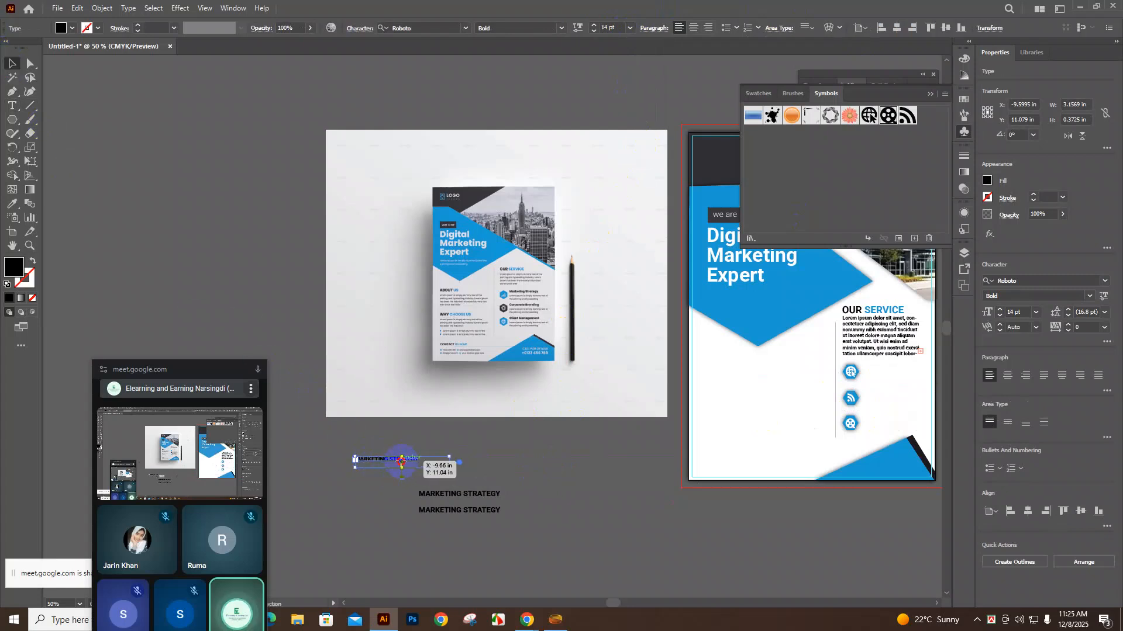
pyautogui.moveTo(402, 466); pyautogui.dragTo(909, 371)
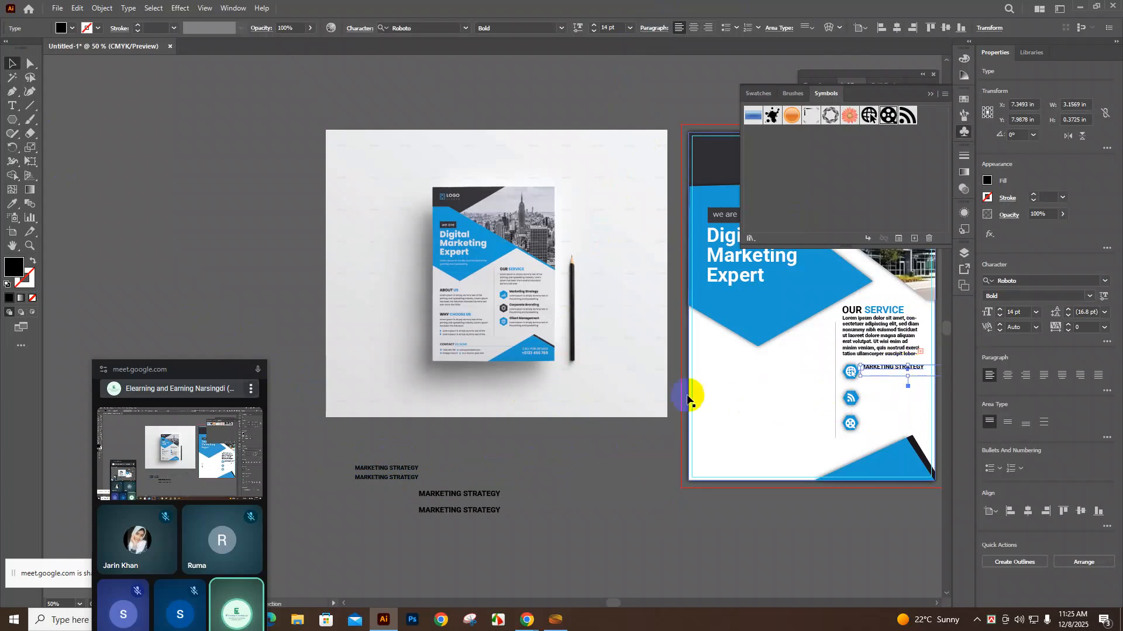
pyautogui.click(388, 465)
pyautogui.moveTo(408, 478); pyautogui.dragTo(910, 395)
pyautogui.click(416, 480)
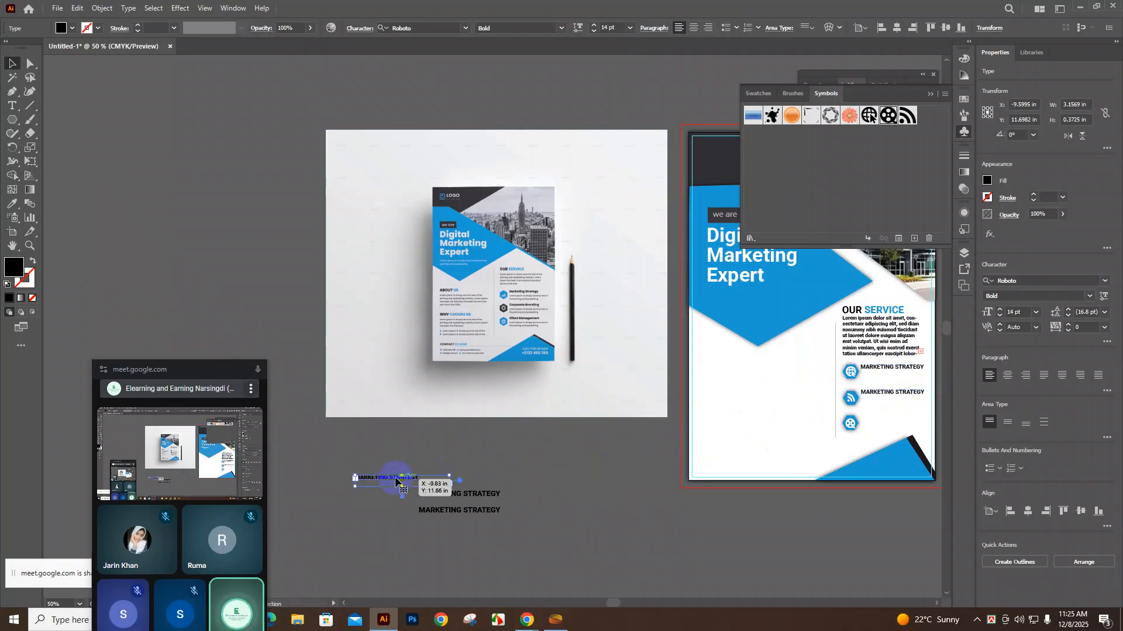
pyautogui.moveTo(401, 481); pyautogui.dragTo(906, 425)
pyautogui.click(535, 526)
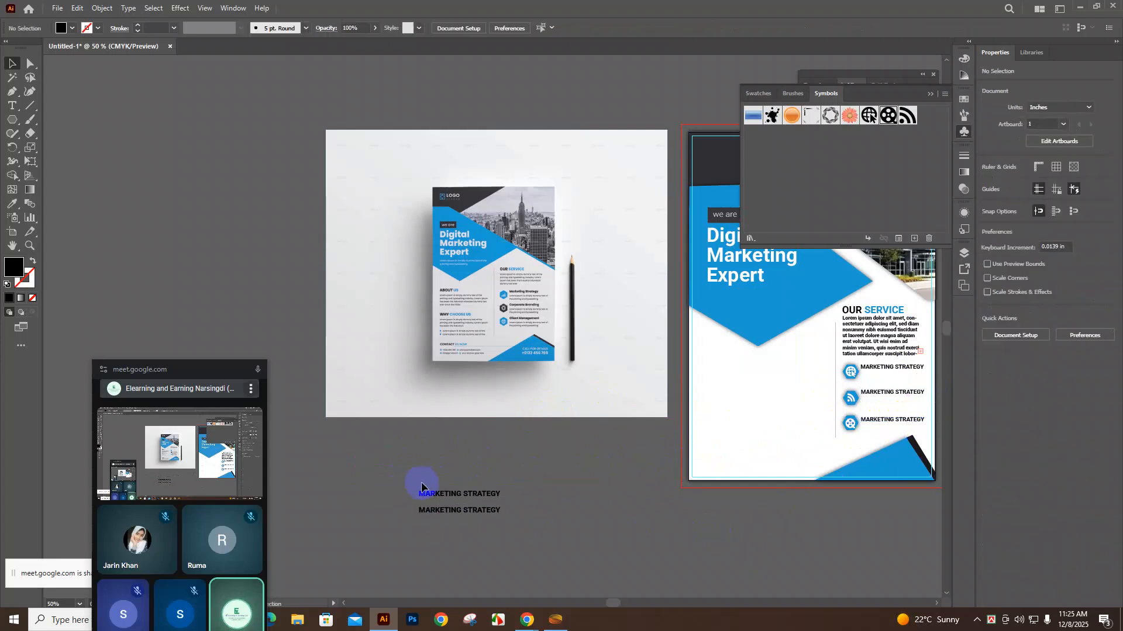
# Delete the two leftover MARKETING STRATEGY texts below the reference image
pyautogui.click(446, 496)
pyautogui.keyDown('shift'); pyautogui.click(459, 513); pyautogui.keyUp('shift')
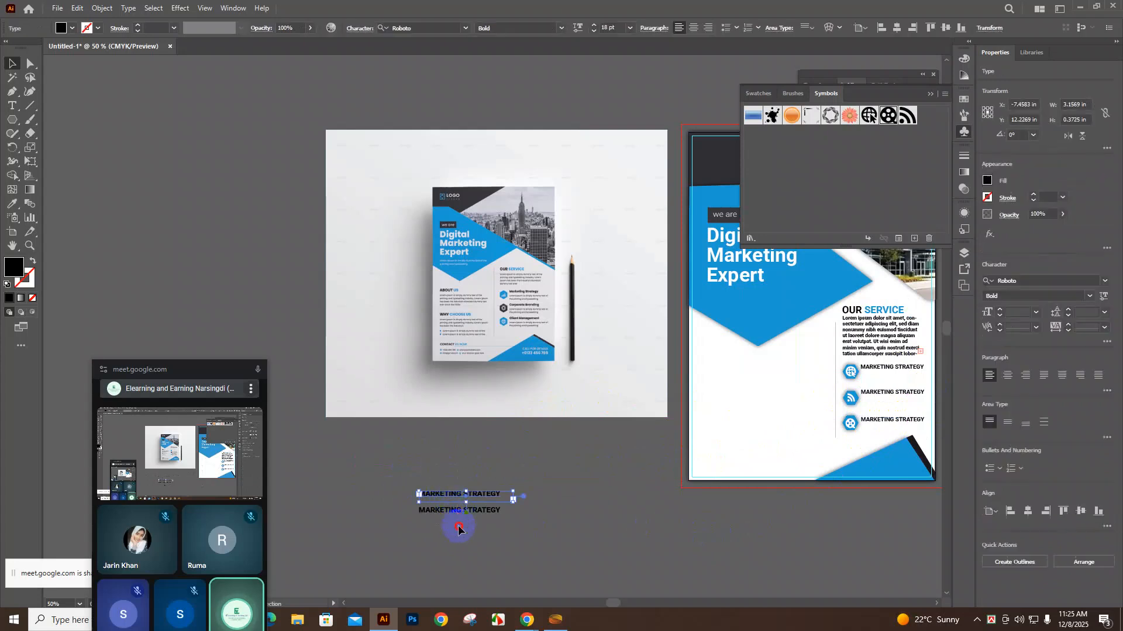
pyautogui.press('Delete')
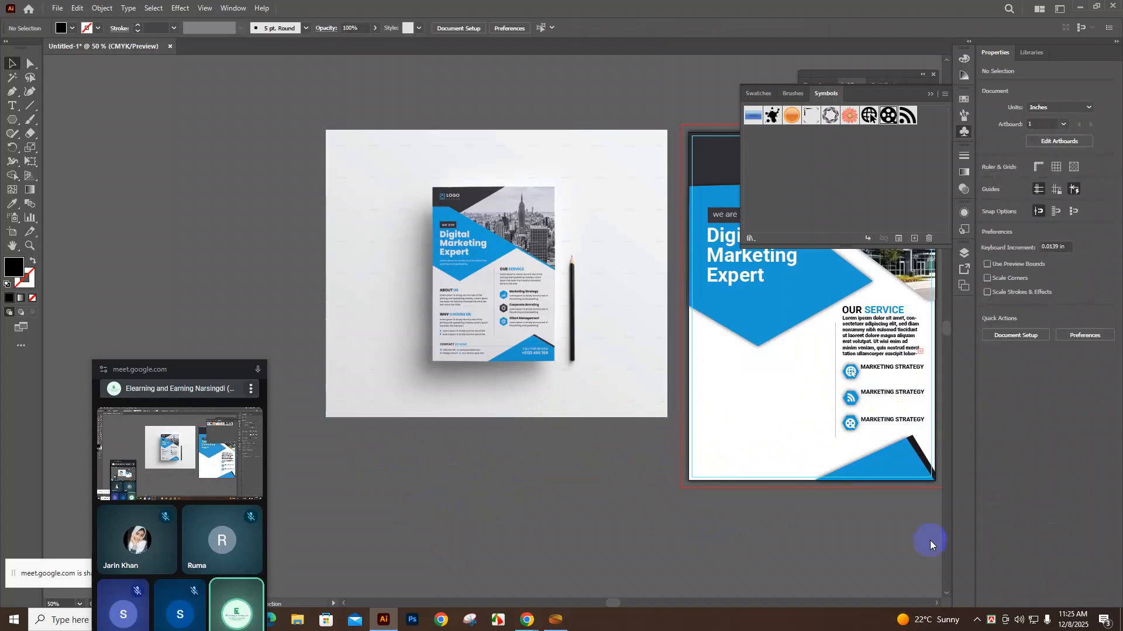
# Create three 12 pt Lorem ipsum text areas, each about 3 × 0.5 in, stacked below the reference image
pyautogui.click(11, 105)
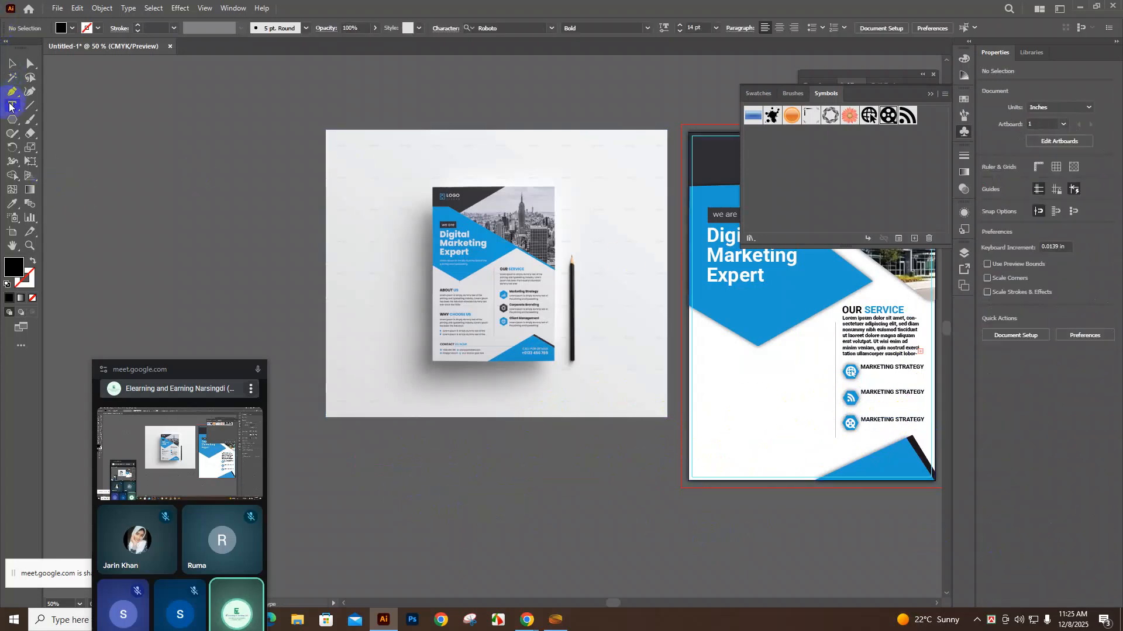
pyautogui.click(720, 32)
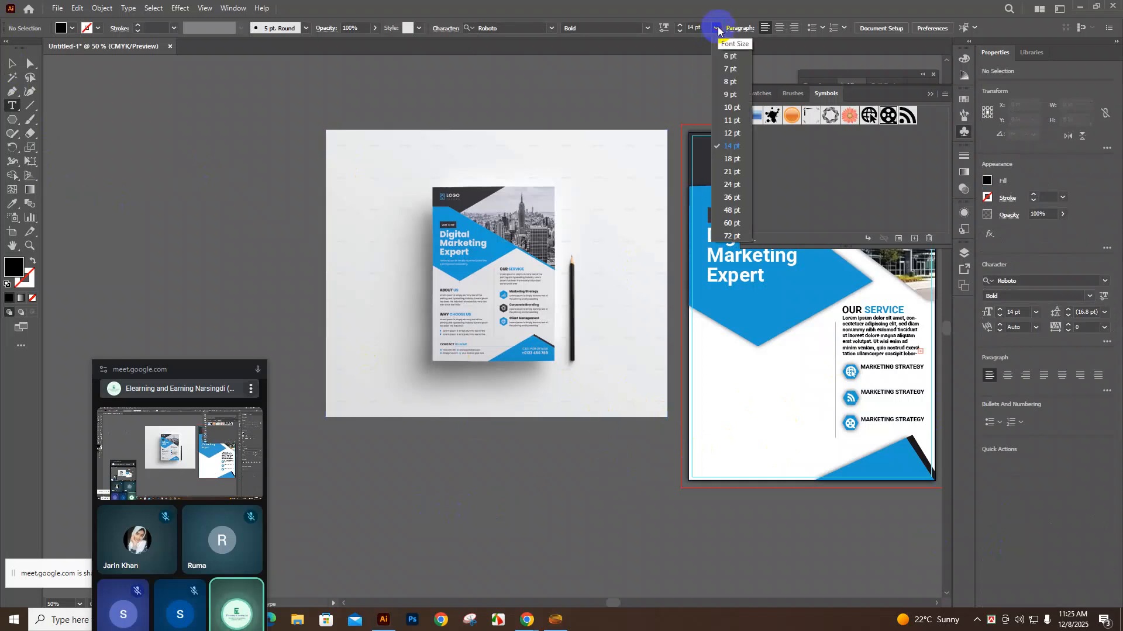
pyautogui.click(729, 134)
pyautogui.moveTo(437, 468); pyautogui.dragTo(525, 479)
pyautogui.moveTo(442, 505); pyautogui.dragTo(530, 518)
pyautogui.moveTo(452, 546); pyautogui.dragTo(533, 545)
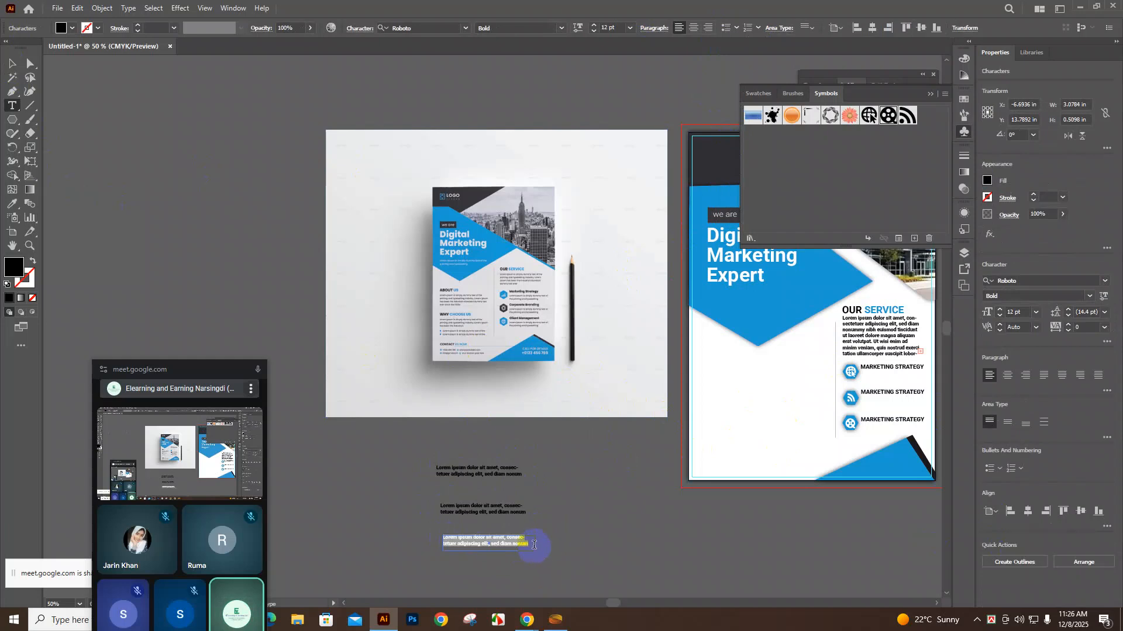
# Set the lowest and uppermost of the three placeholder texts to Roboto Regular
pyautogui.click(562, 28)
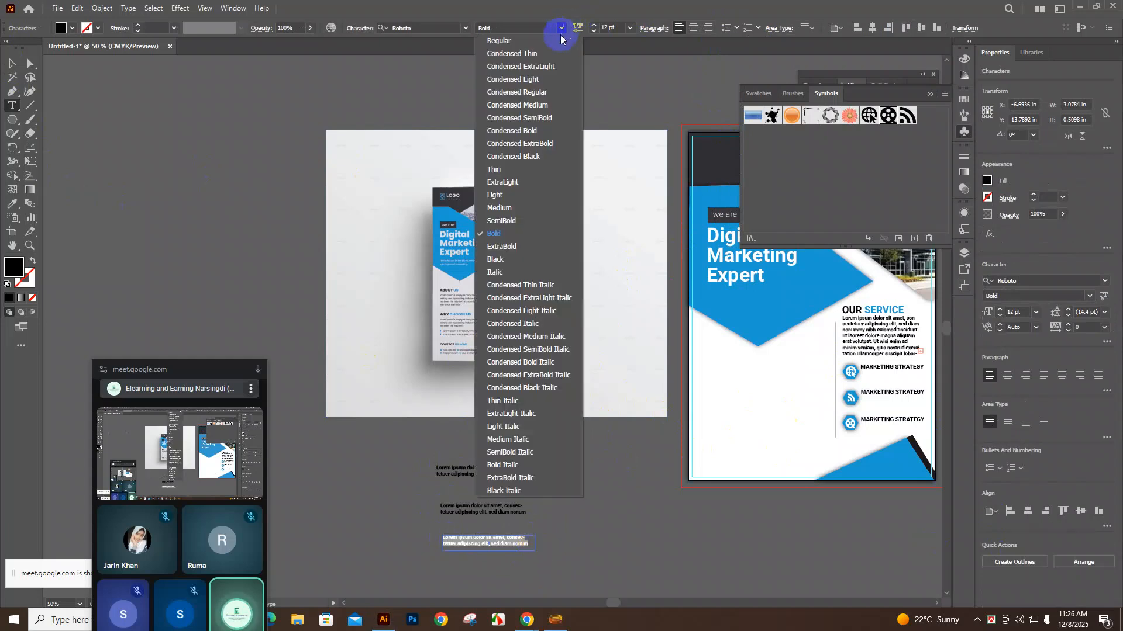
pyautogui.click(523, 44)
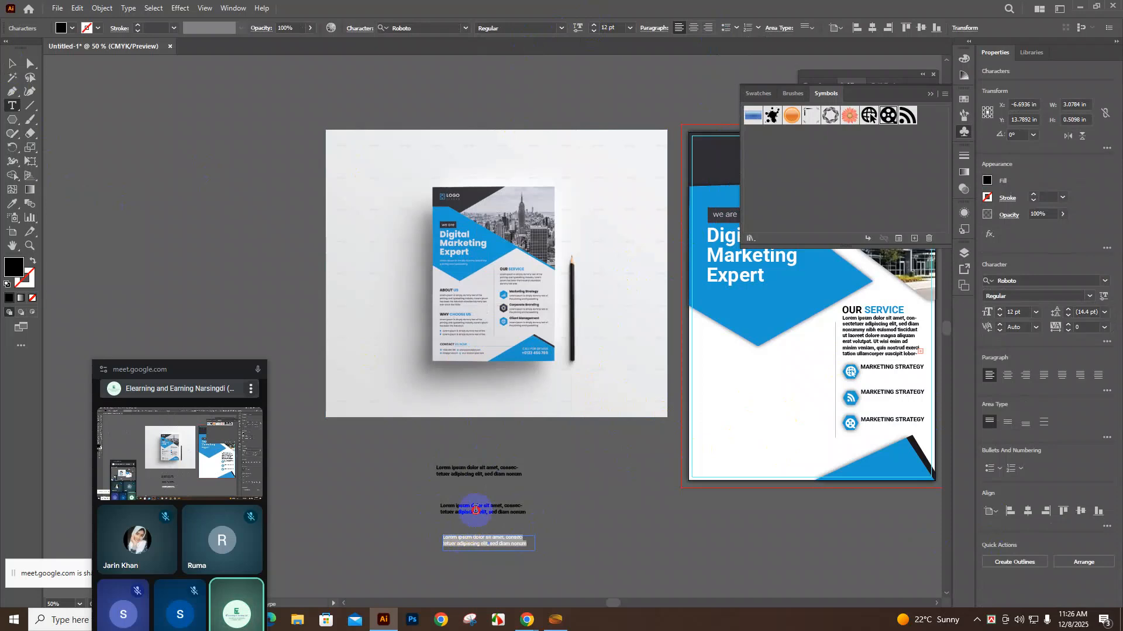
pyautogui.click(478, 510)
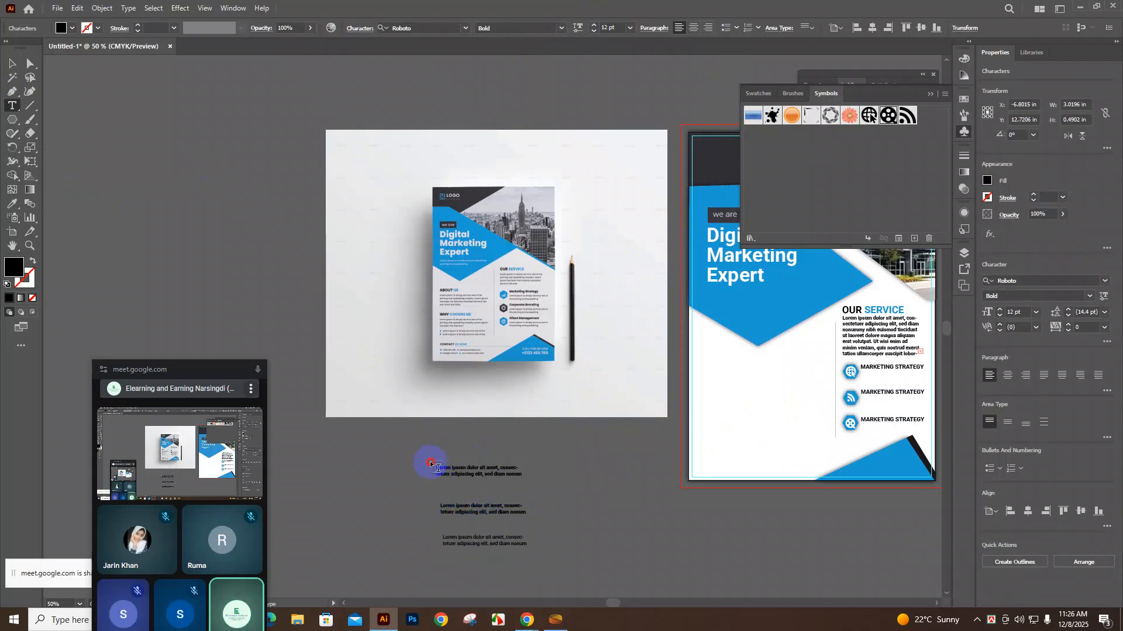
pyautogui.tripleClick(471, 471)
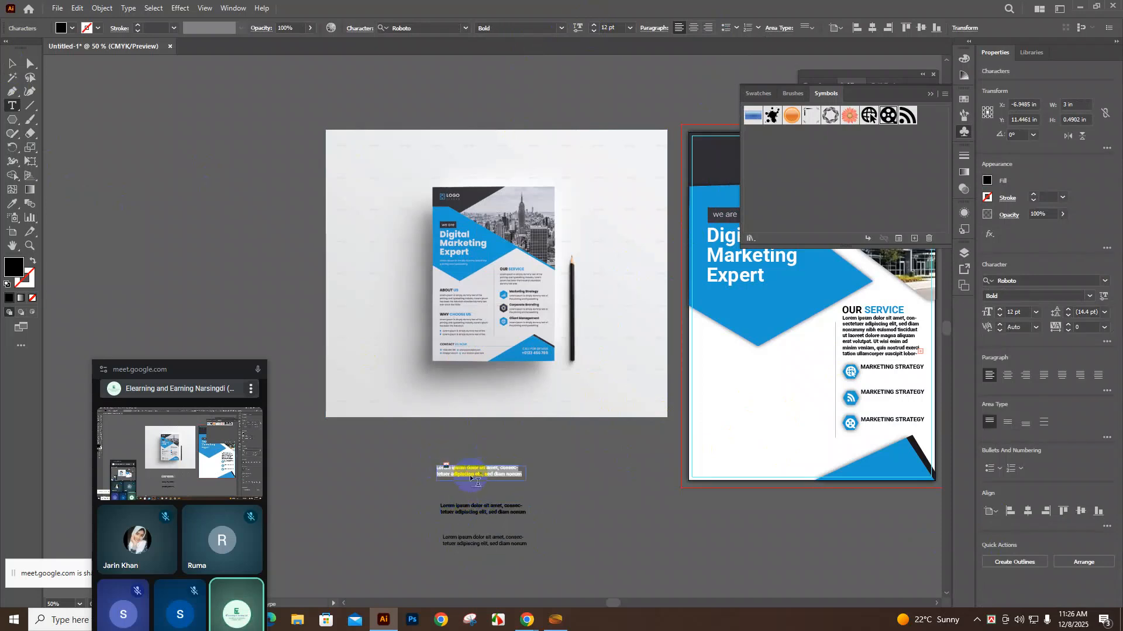
pyautogui.click(563, 27)
pyautogui.click(524, 41)
# Set the middle placeholder text to Roboto Regular and keep the lowest one in the same style
pyautogui.click(485, 507)
pyautogui.tripleClick(486, 507)
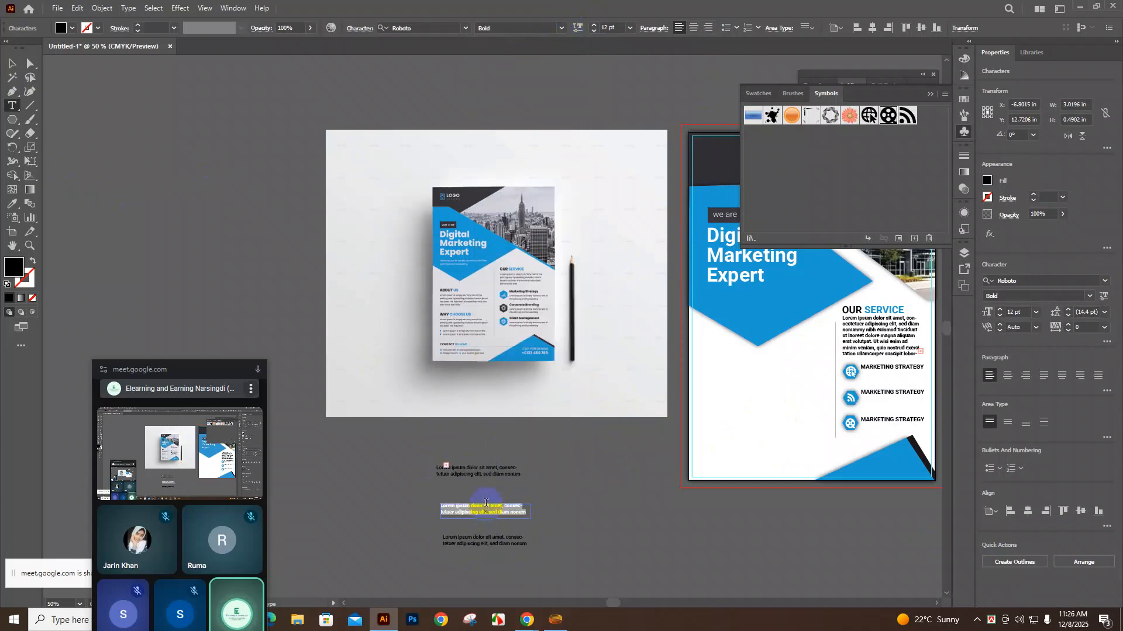
pyautogui.click(562, 27)
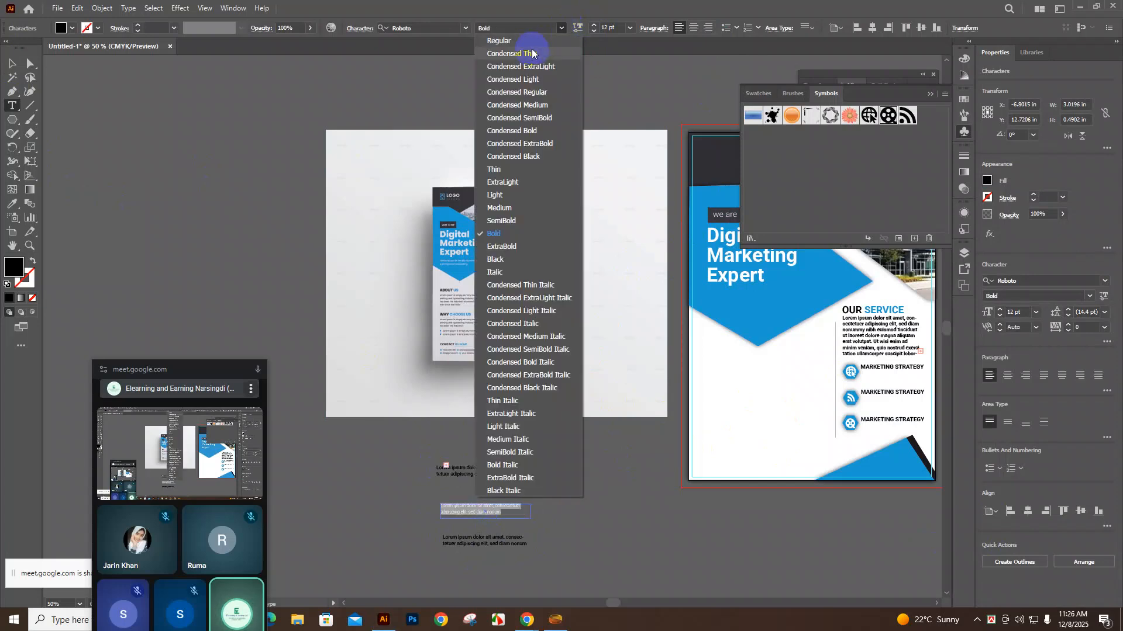
pyautogui.click(525, 41)
pyautogui.tripleClick(471, 541)
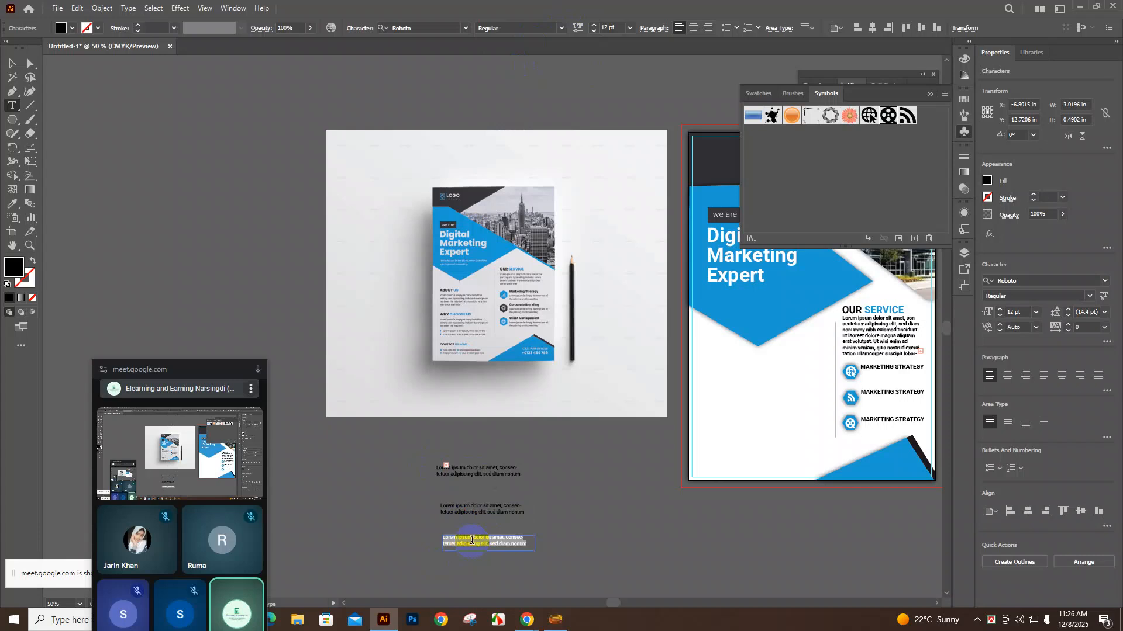
pyautogui.click(563, 28)
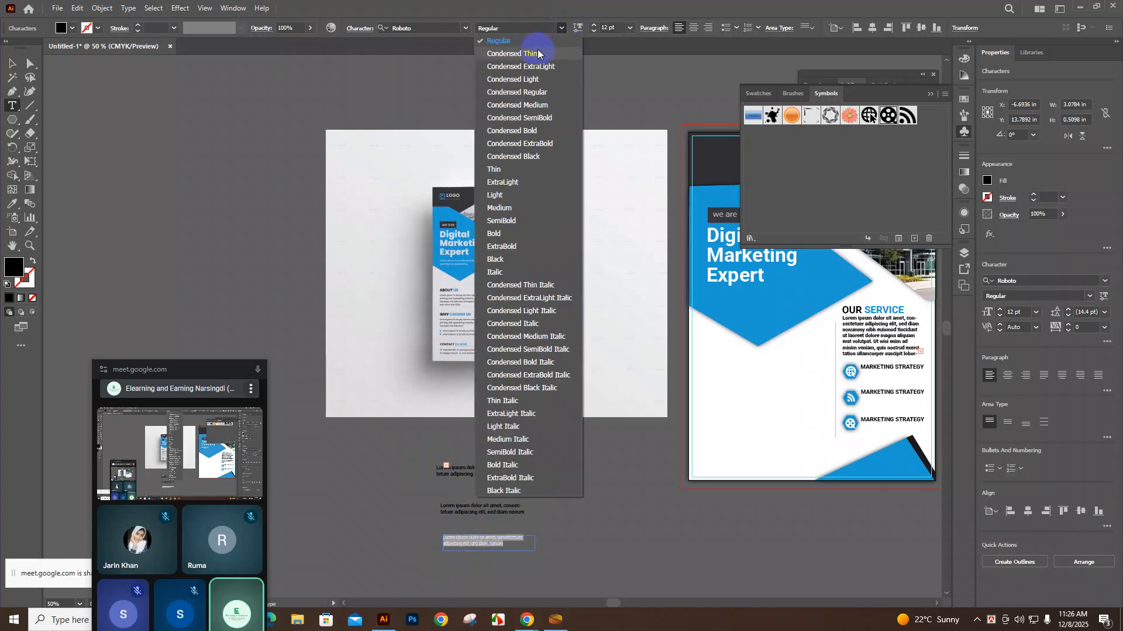
pyautogui.click(538, 41)
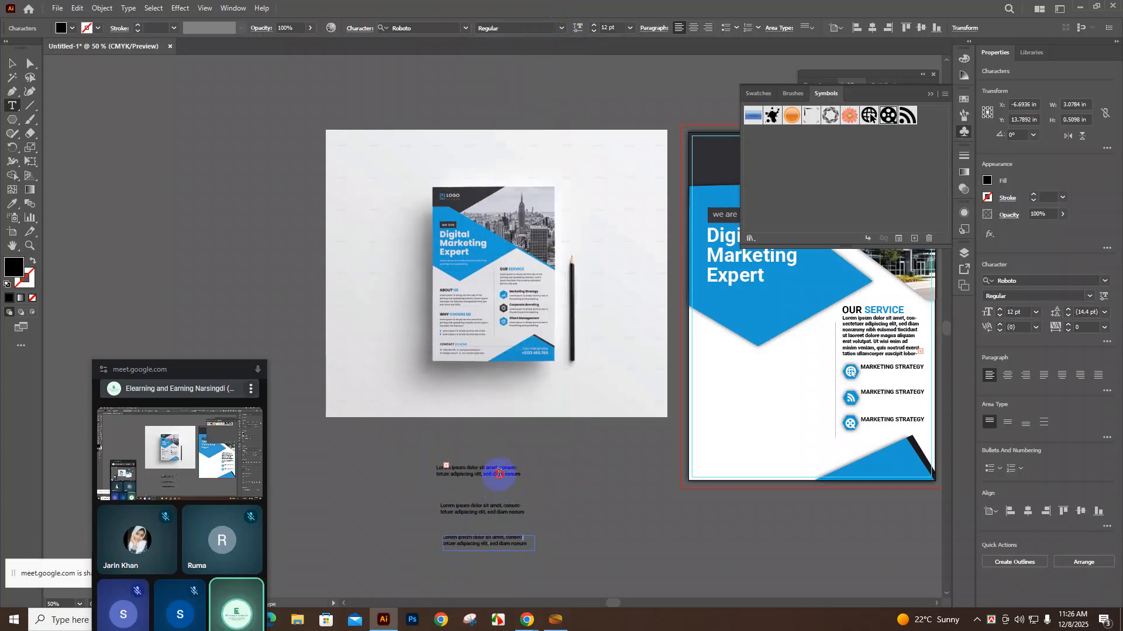
pyautogui.moveTo(504, 477); pyautogui.dragTo(478, 477)
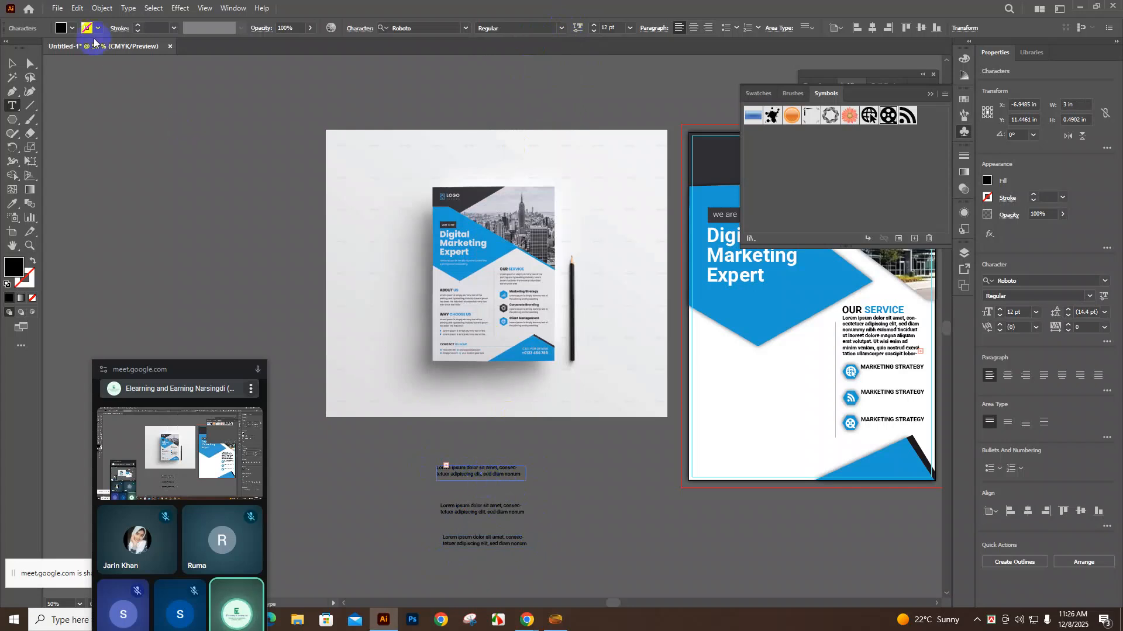
# Move the three Lorem ipsum texts onto the flyer, placing one under each MARKETING STRATEGY title
pyautogui.click(11, 63)
pyautogui.click(483, 477)
pyautogui.moveTo(482, 477); pyautogui.dragTo(904, 384)
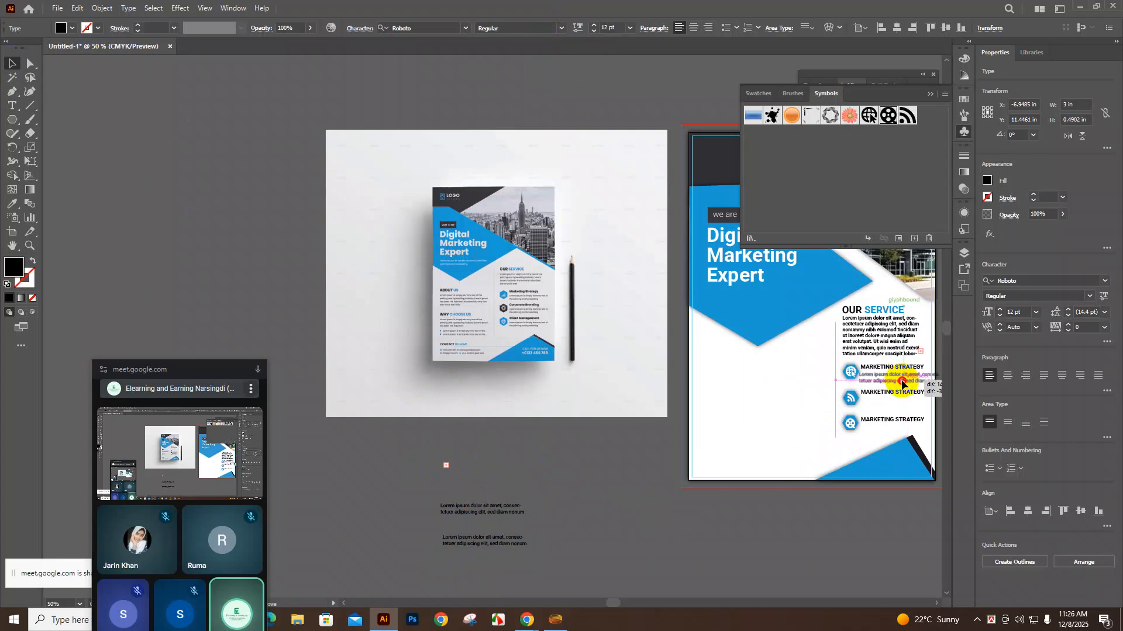
pyautogui.click(483, 517)
pyautogui.moveTo(483, 517); pyautogui.dragTo(906, 407)
pyautogui.click(478, 539)
pyautogui.moveTo(493, 548); pyautogui.dragTo(908, 433)
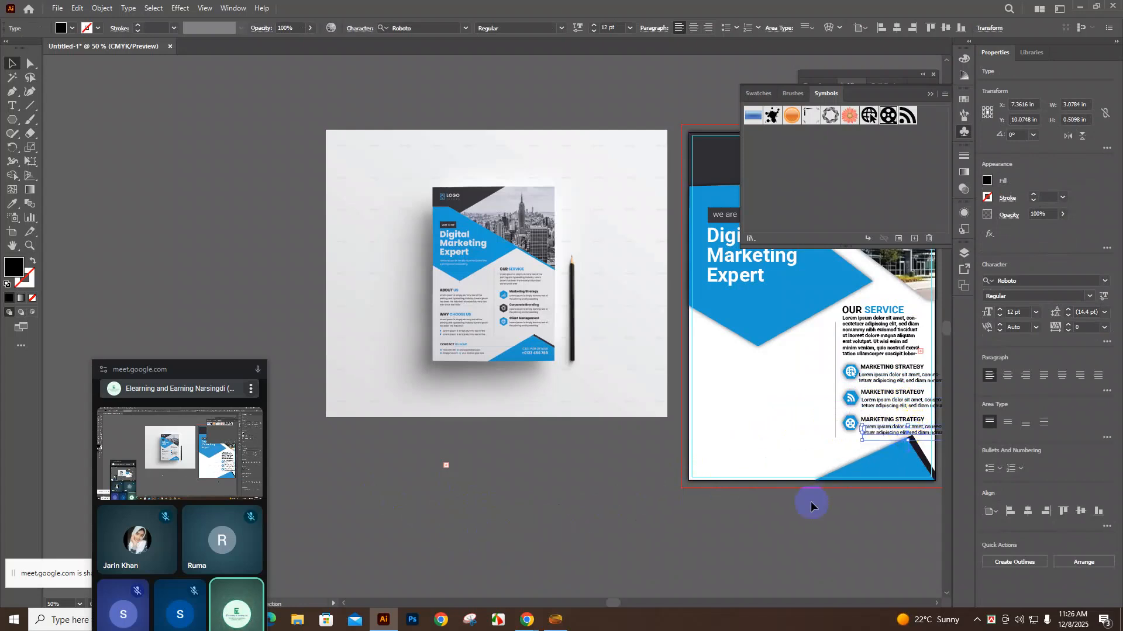
# Narrow the three service description text areas to fit inside the flyer's margin, making the first about 2.29 in wide
pyautogui.scroll(-1, 798, 513)
pyautogui.moveTo(596, 604); pyautogui.dragTo(621, 608)
pyautogui.scroll(3, 630, 538)
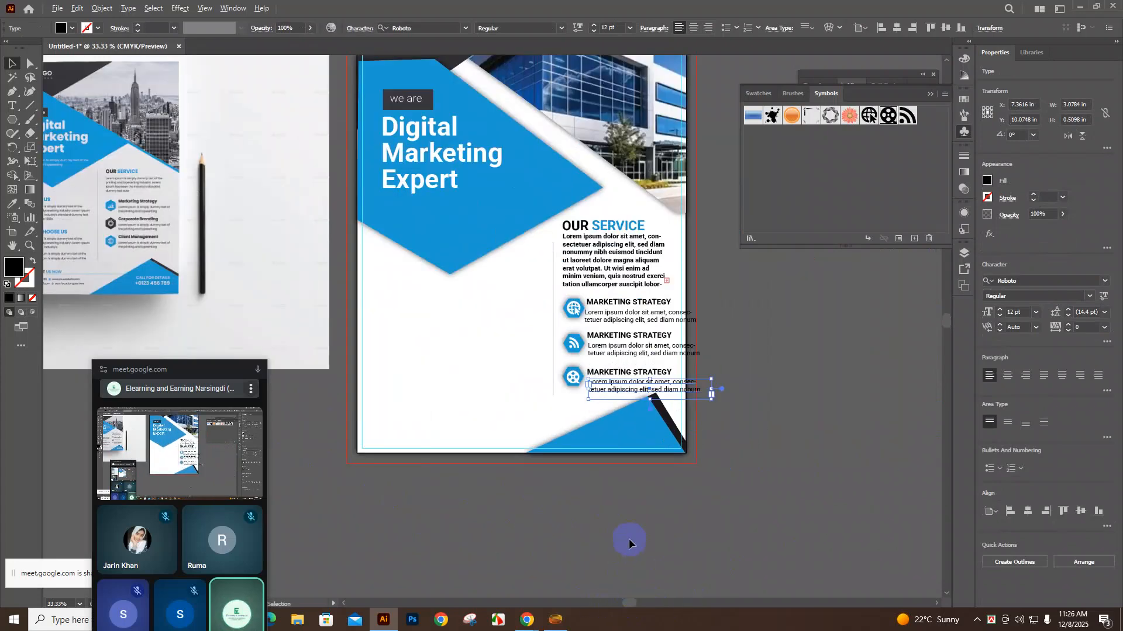
pyautogui.scroll(1, 716, 517)
pyautogui.scroll(-2, 717, 517)
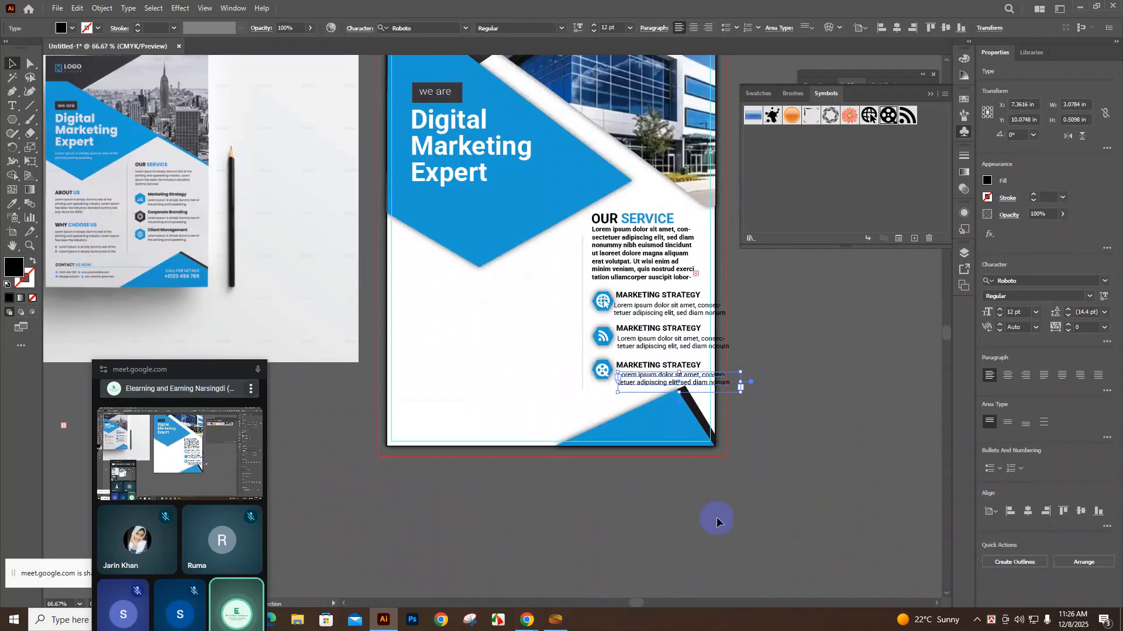
pyautogui.scroll(1, 716, 516)
pyautogui.scroll(1, 717, 517)
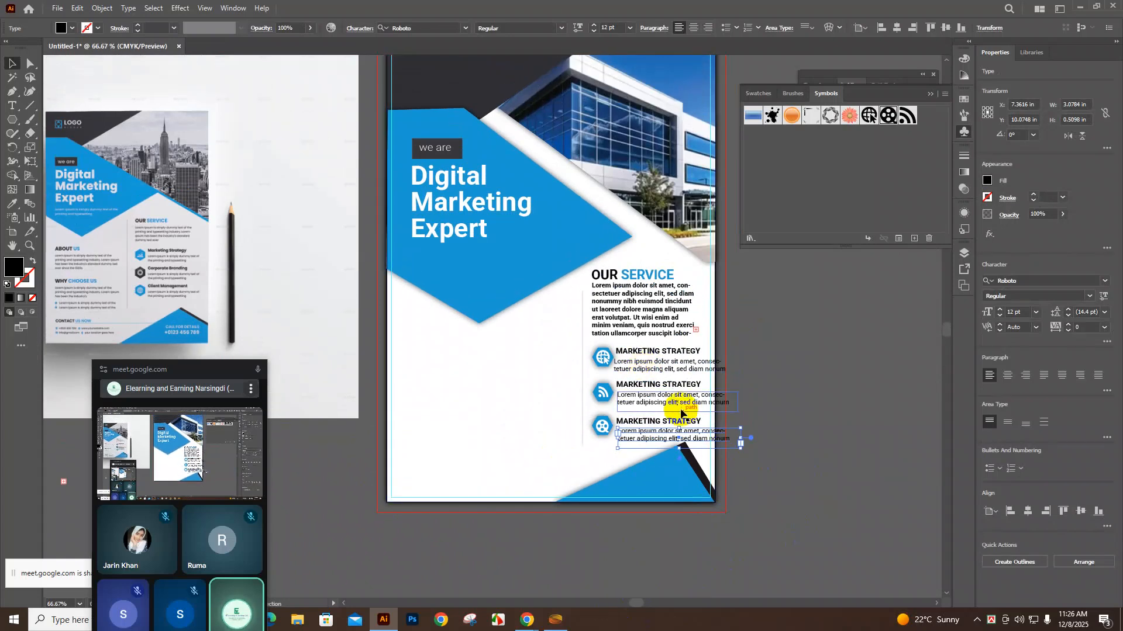
pyautogui.moveTo(741, 438); pyautogui.dragTo(696, 437)
pyautogui.click(709, 395)
pyautogui.moveTo(738, 403); pyautogui.dragTo(712, 407)
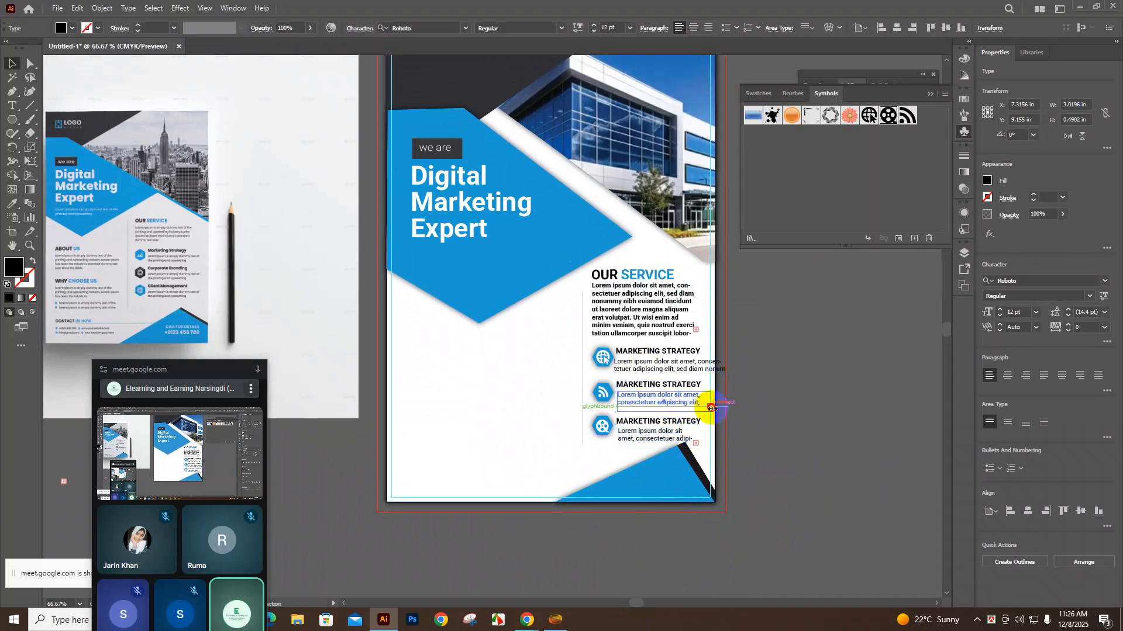
pyautogui.click(701, 361)
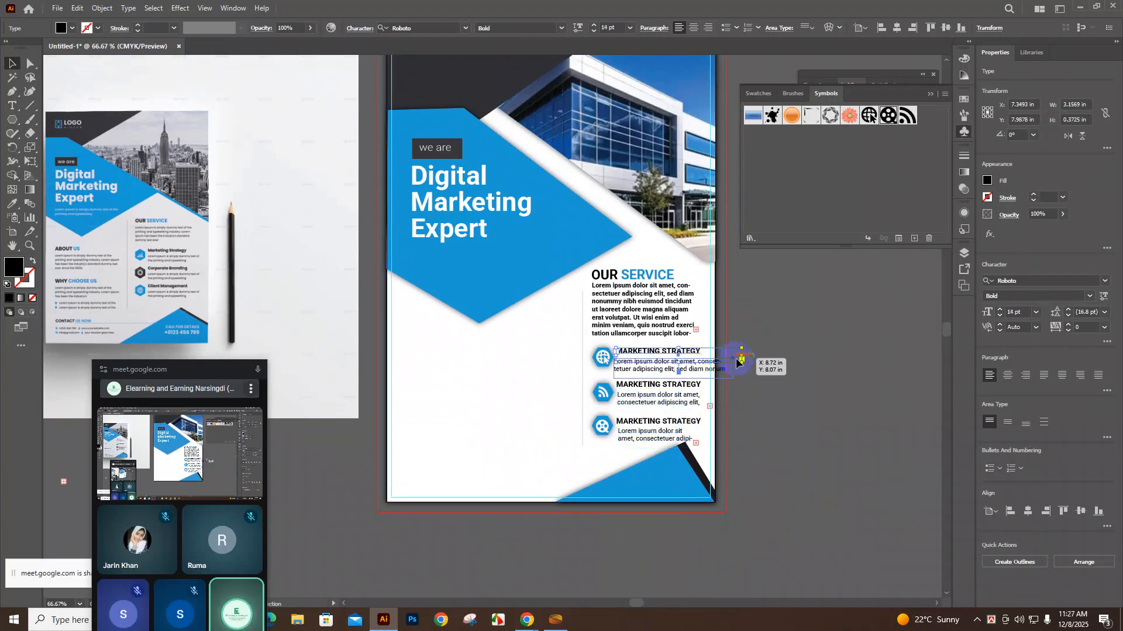
pyautogui.click(724, 371)
pyautogui.moveTo(735, 369); pyautogui.dragTo(711, 369)
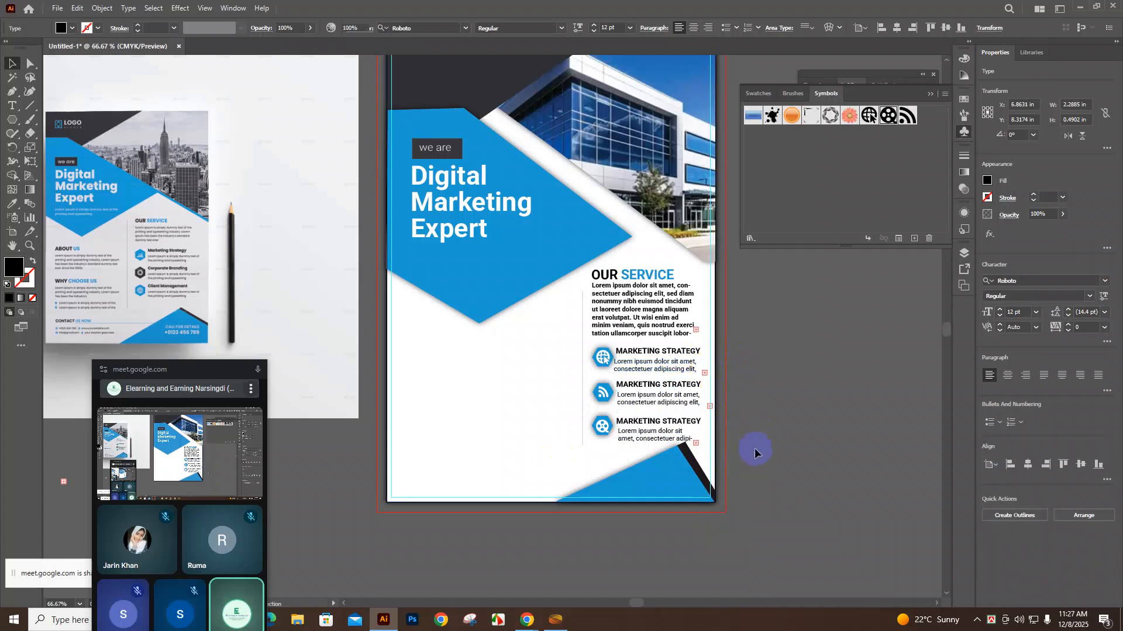
pyautogui.click(734, 436)
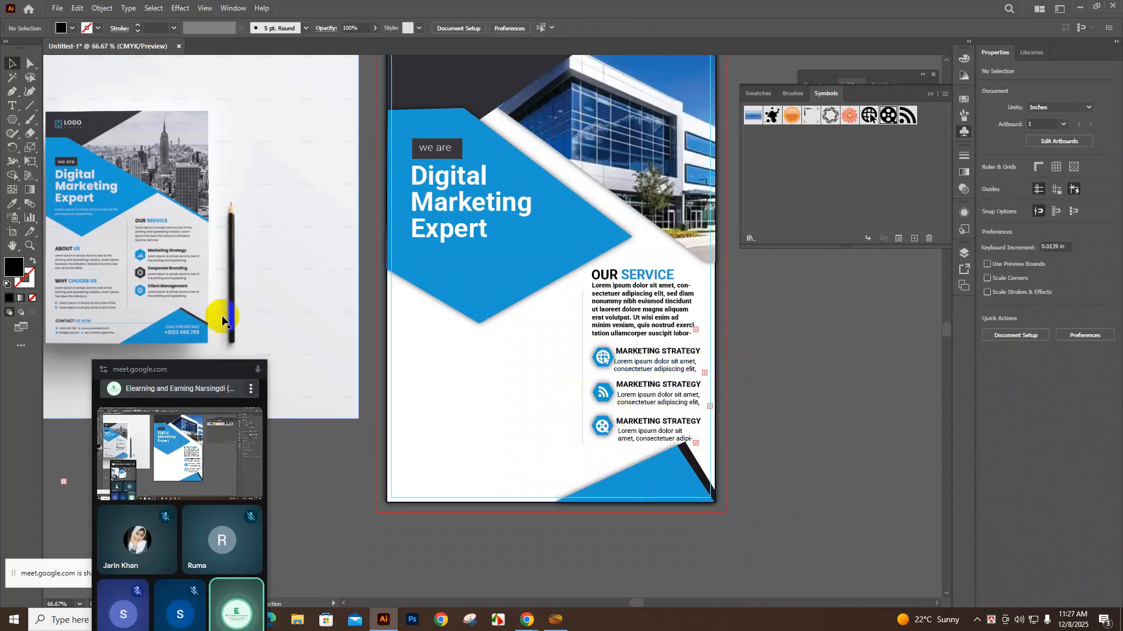
# Move the vertical divider line away from the hexagon badges toward the middle of the flyer
pyautogui.click(13, 63)
pyautogui.click(583, 361)
pyautogui.moveTo(583, 365); pyautogui.dragTo(548, 381)
# Lower the Lorem ipsum paragraph slightly to widen its gap below the OUR SERVICE heading
pyautogui.click(651, 282)
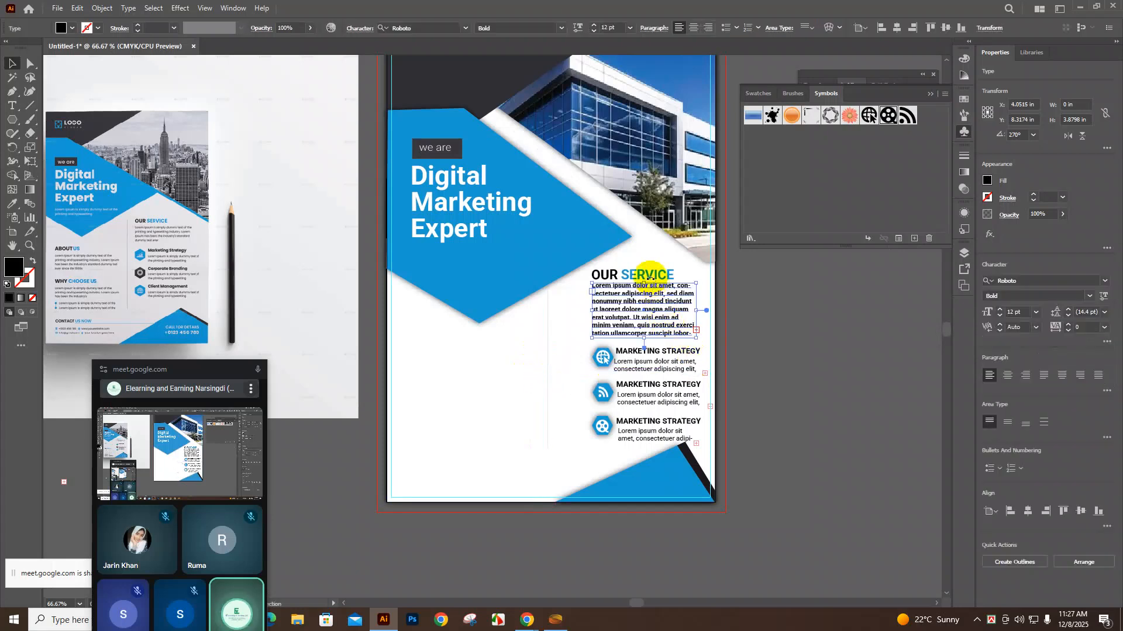
pyautogui.click(756, 387)
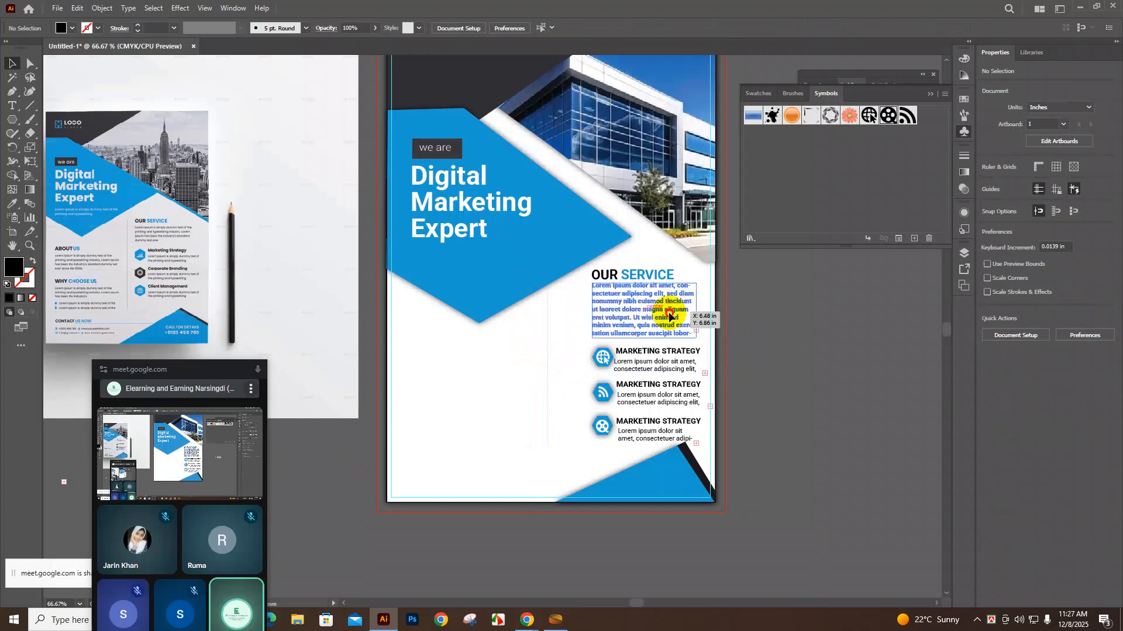
pyautogui.moveTo(670, 316); pyautogui.dragTo(670, 320)
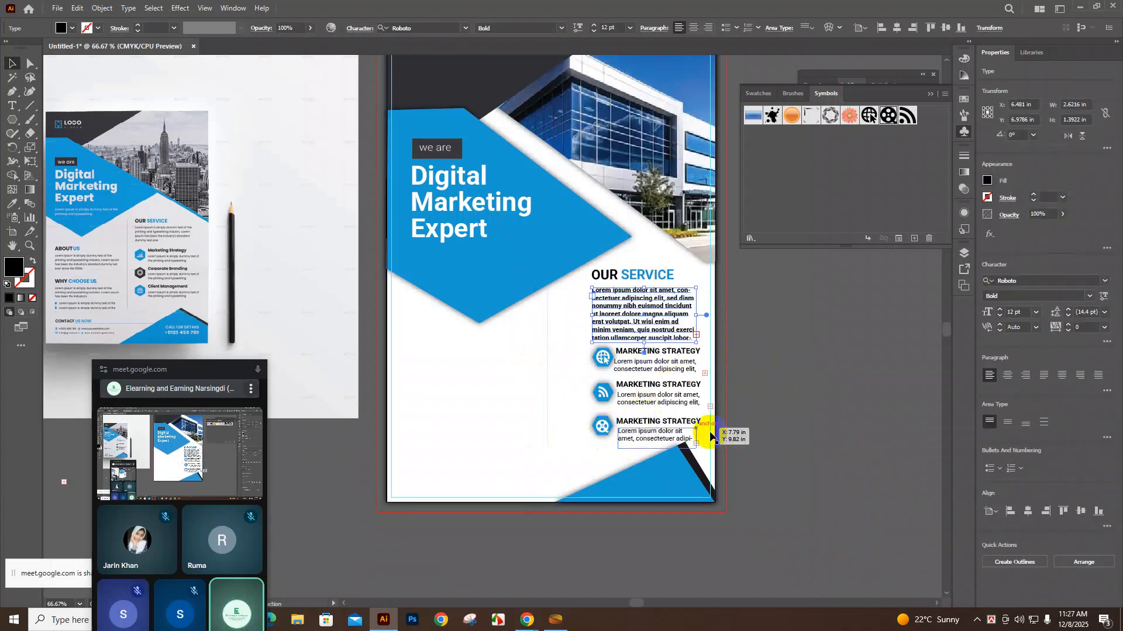
# Group the hexagon badges with their titles and descriptions, and move the group off the flyer beside its right edge
pyautogui.click(612, 399)
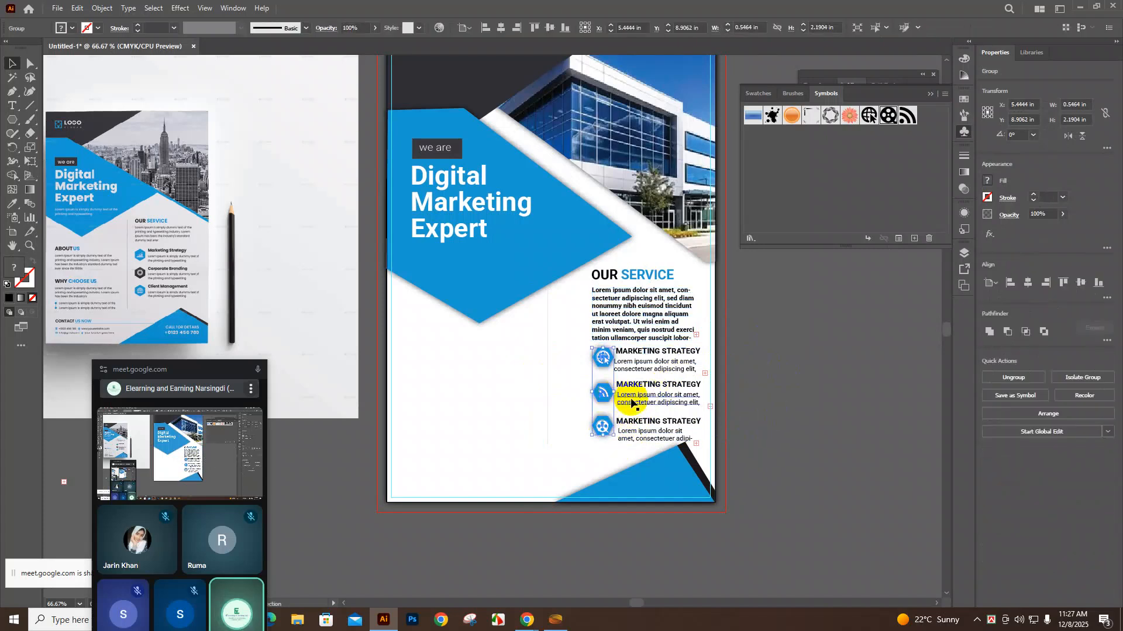
pyautogui.keyDown('shift'); pyautogui.click(655, 368); pyautogui.keyUp('shift')
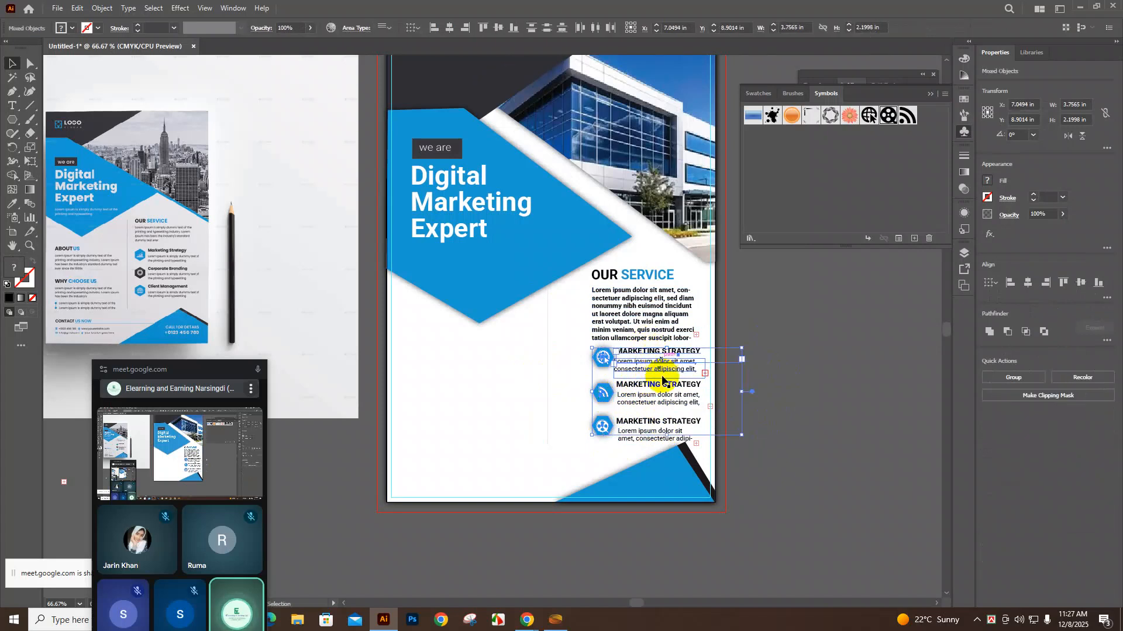
pyautogui.keyDown('shift'); pyautogui.click(662, 389); pyautogui.keyUp('shift')
pyautogui.keyDown('shift'); pyautogui.click(663, 423); pyautogui.keyUp('shift')
pyautogui.moveTo(661, 425); pyautogui.dragTo(818, 396)
pyautogui.click(771, 456)
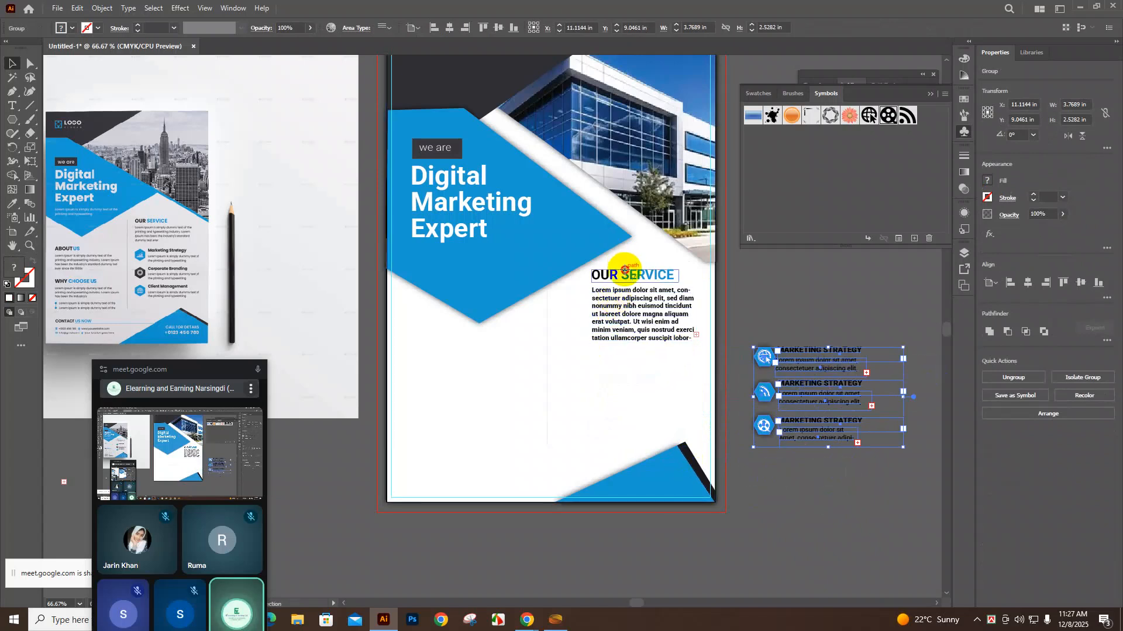
# Shift the OUR SERVICE heading and its paragraph slightly right, and set the paragraph to Roboto Regular
pyautogui.moveTo(625, 270); pyautogui.dragTo(630, 273)
pyautogui.moveTo(637, 321); pyautogui.dragTo(637, 321)
pyautogui.doubleClick(637, 321)
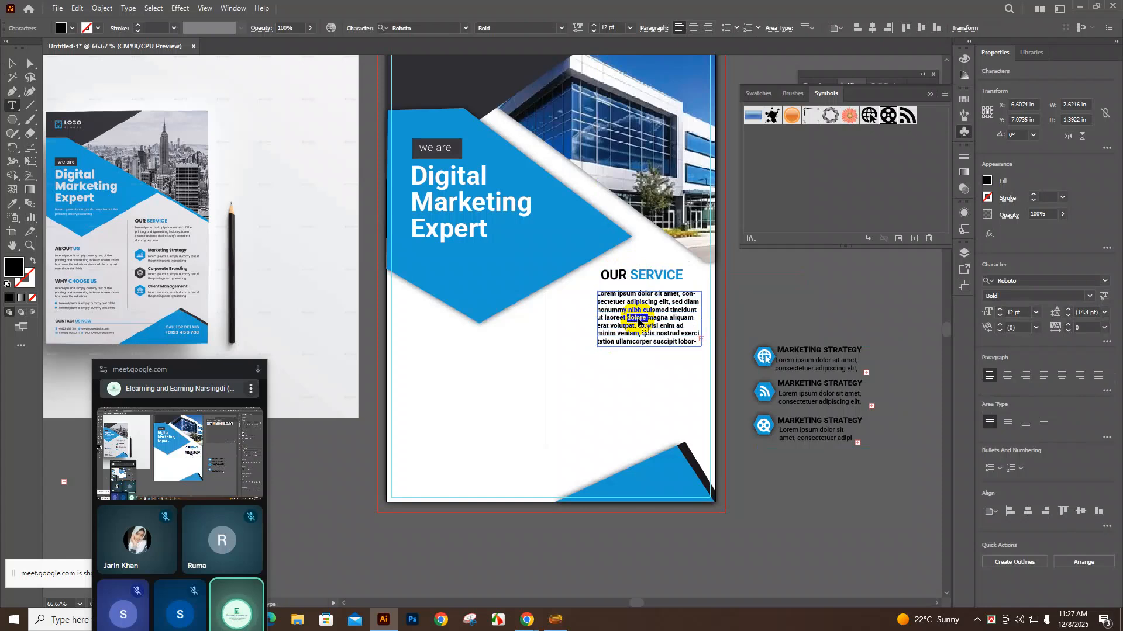
pyautogui.moveTo(600, 295); pyautogui.dragTo(699, 346)
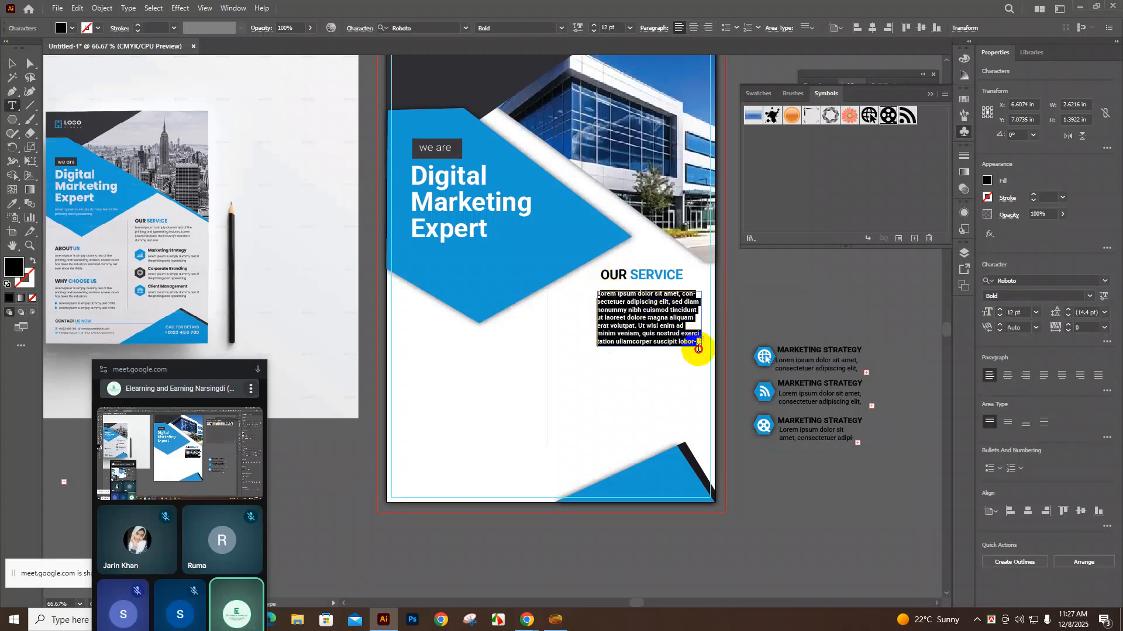
pyautogui.click(561, 27)
pyautogui.click(528, 41)
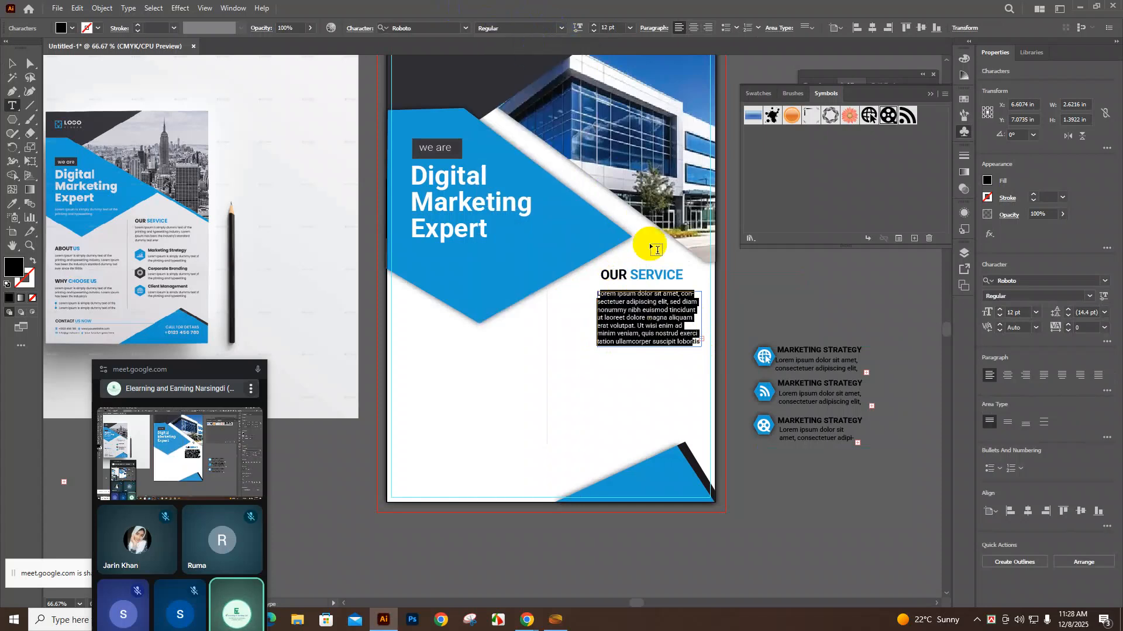
pyautogui.keyDown('ctrl'); pyautogui.click(718, 297); pyautogui.keyUp('ctrl')
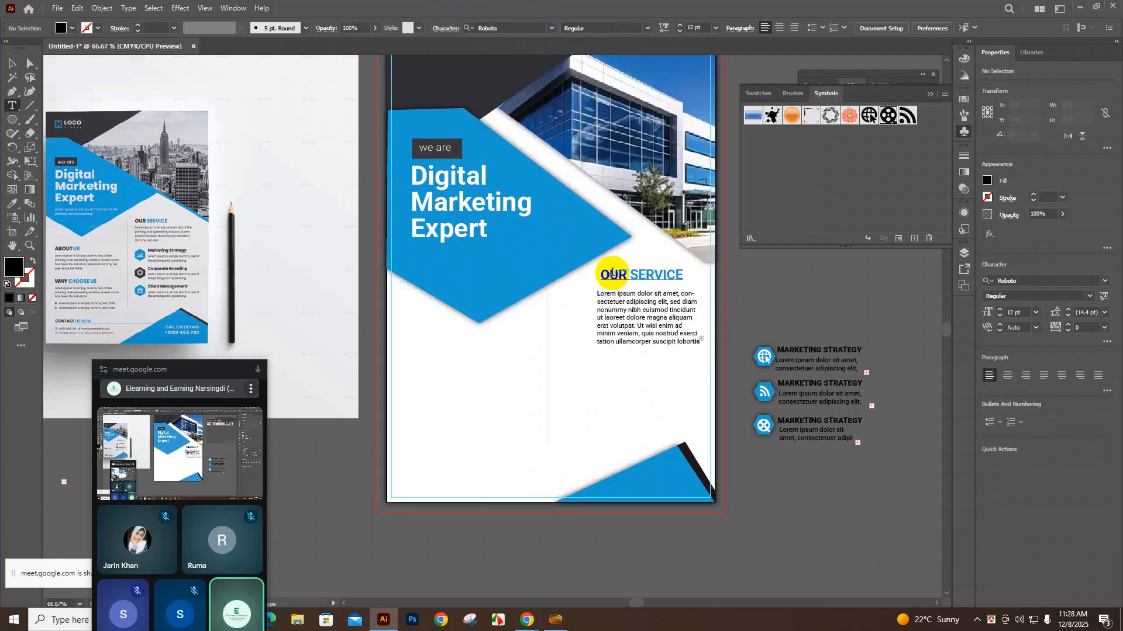
pyautogui.click(643, 317)
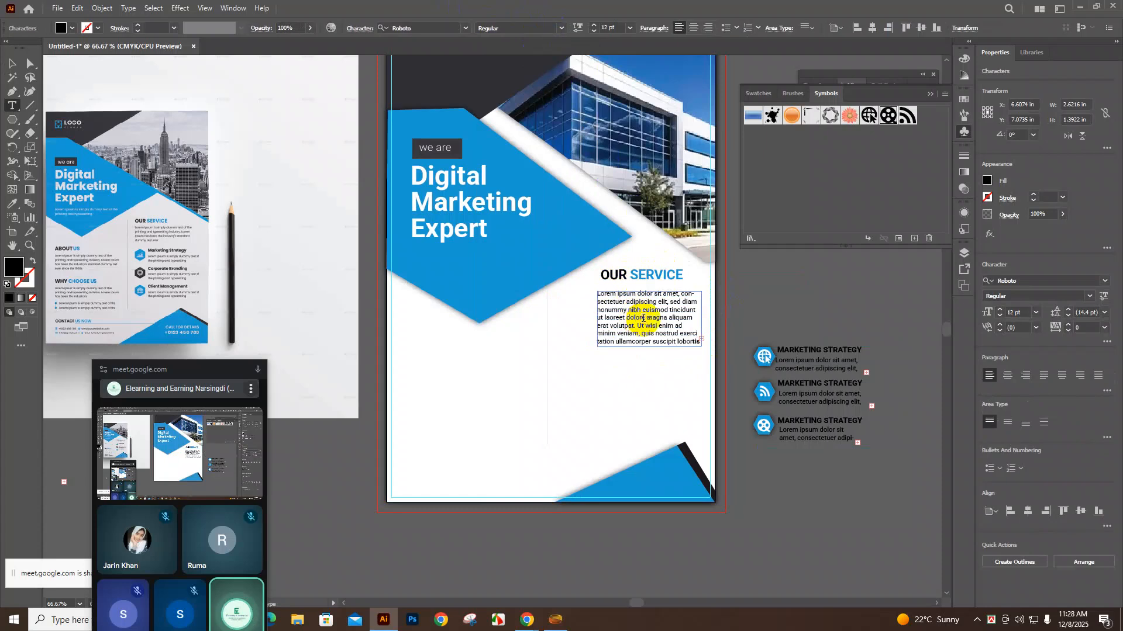
# Raise the Lorem ipsum paragraph slightly toward the OUR SERVICE heading, and shift the vertical divider line a little right
pyautogui.click(12, 62)
pyautogui.moveTo(627, 309); pyautogui.dragTo(627, 305)
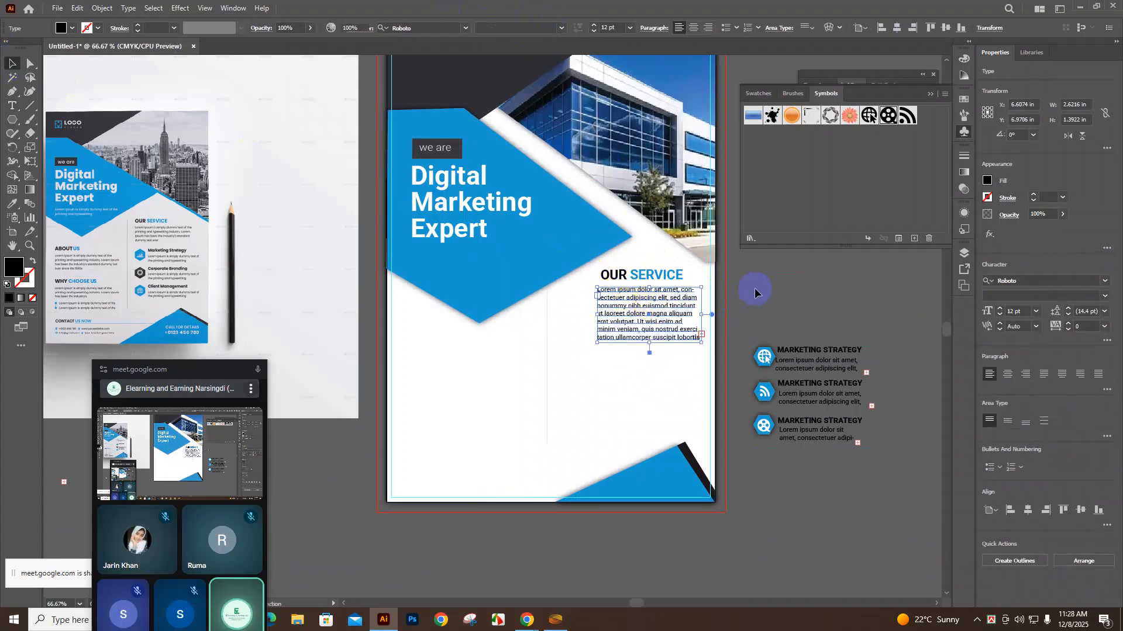
pyautogui.click(755, 292)
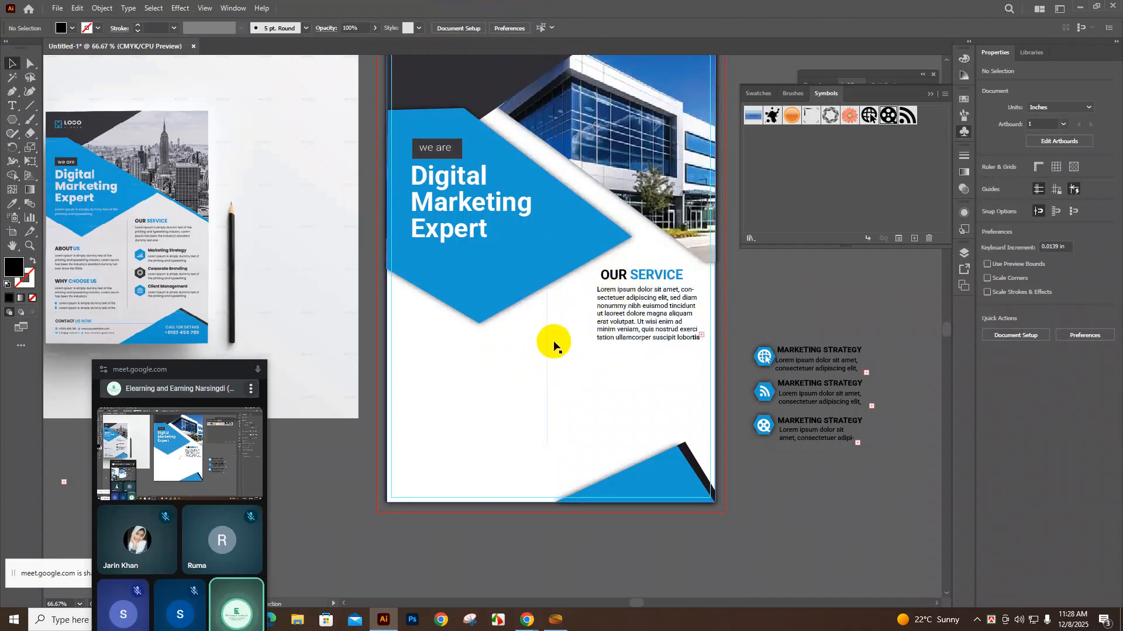
pyautogui.moveTo(547, 348); pyautogui.dragTo(711, 377)
# Place the grouped hexagon badges and service texts back on the flyer below the OUR SERVICE paragraph, scaled down slightly to fit
pyautogui.click(829, 401)
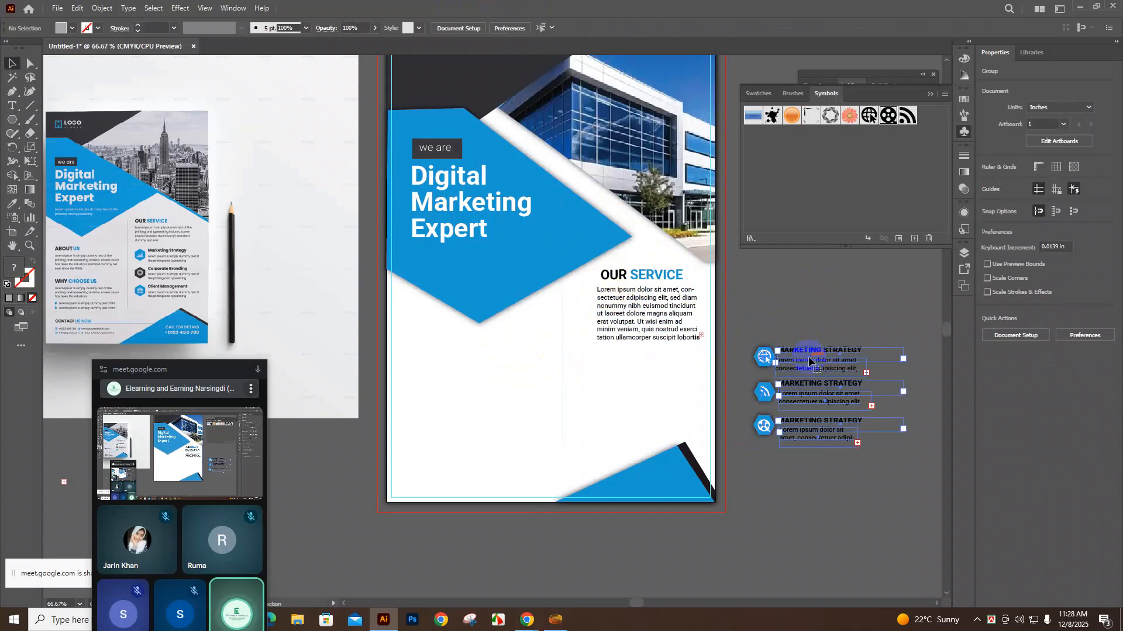
pyautogui.moveTo(829, 401); pyautogui.dragTo(659, 405)
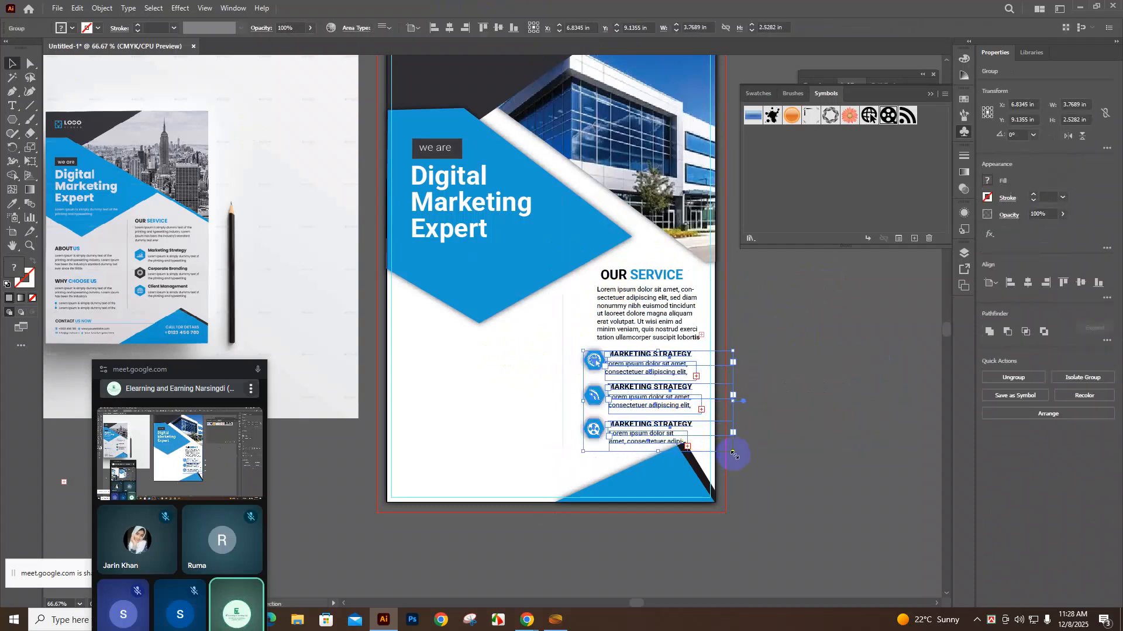
pyautogui.moveTo(735, 453); pyautogui.dragTo(754, 449)
pyautogui.click(794, 437)
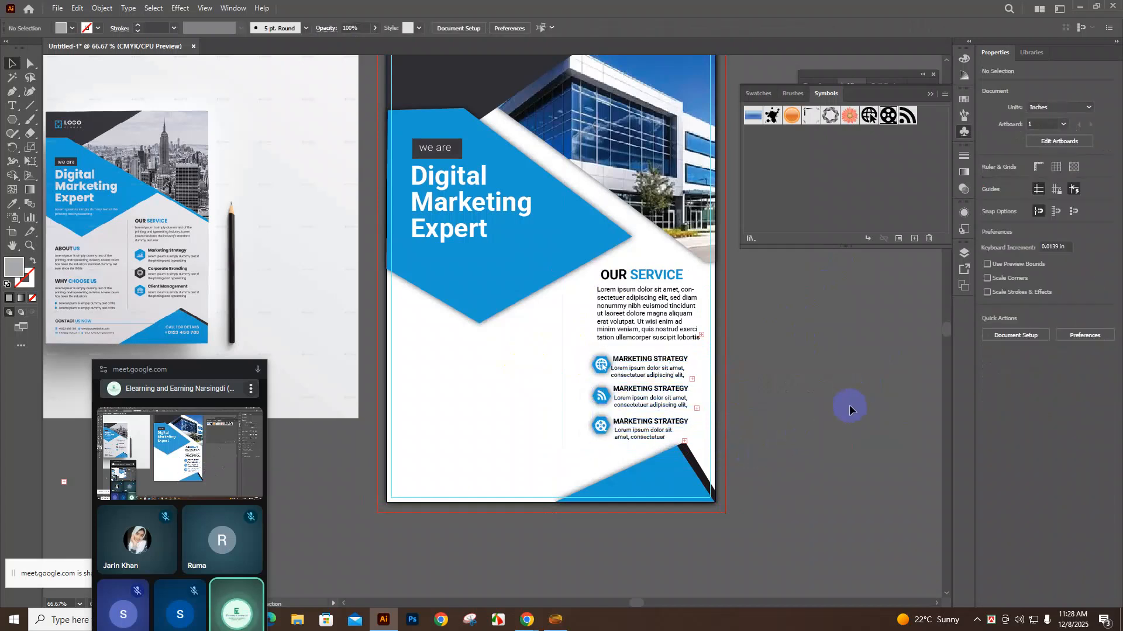
# Move the floating Google Meet window away from the bottom of the reference flyer
pyautogui.moveTo(215, 402)
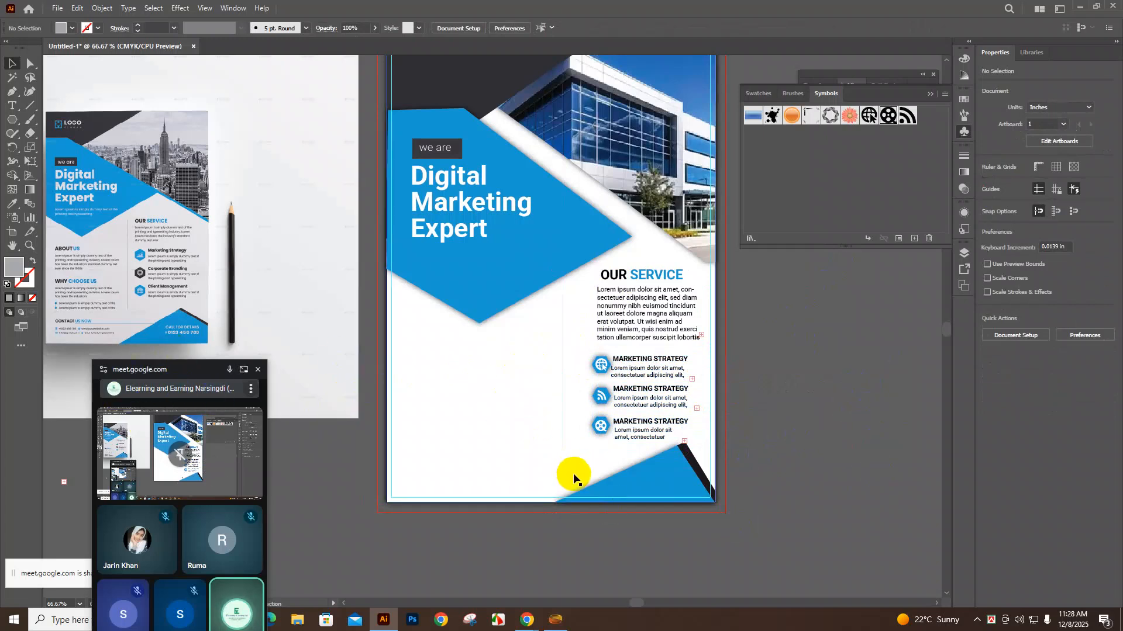
pyautogui.scroll(-1, 574, 478)
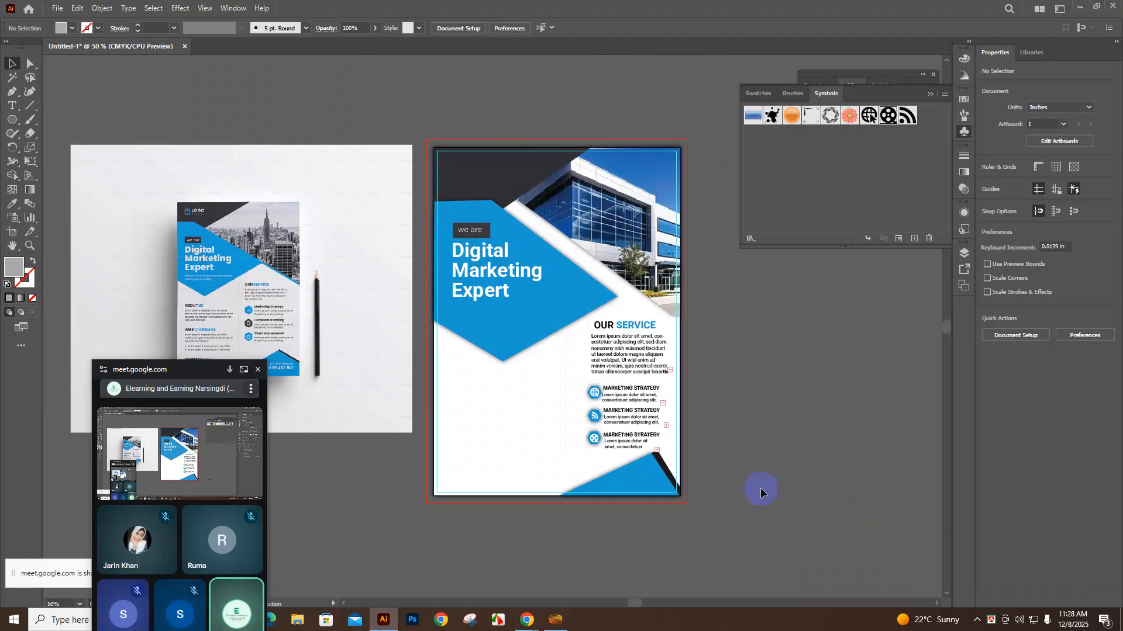
pyautogui.moveTo(199, 375); pyautogui.dragTo(110, 385)
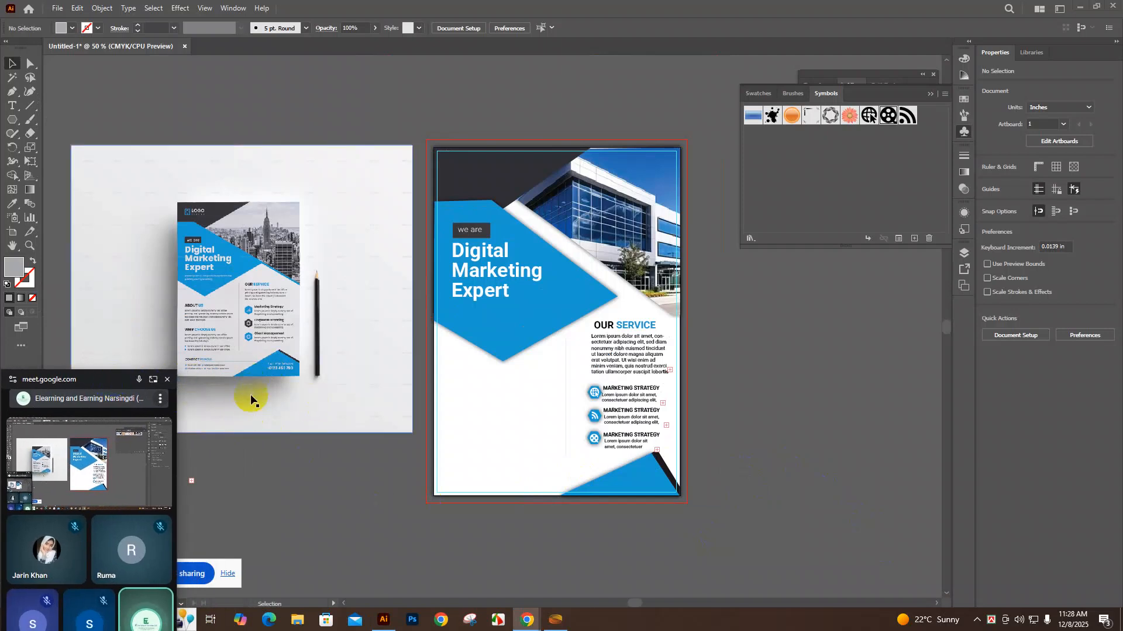
pyautogui.scroll(1, 250, 400)
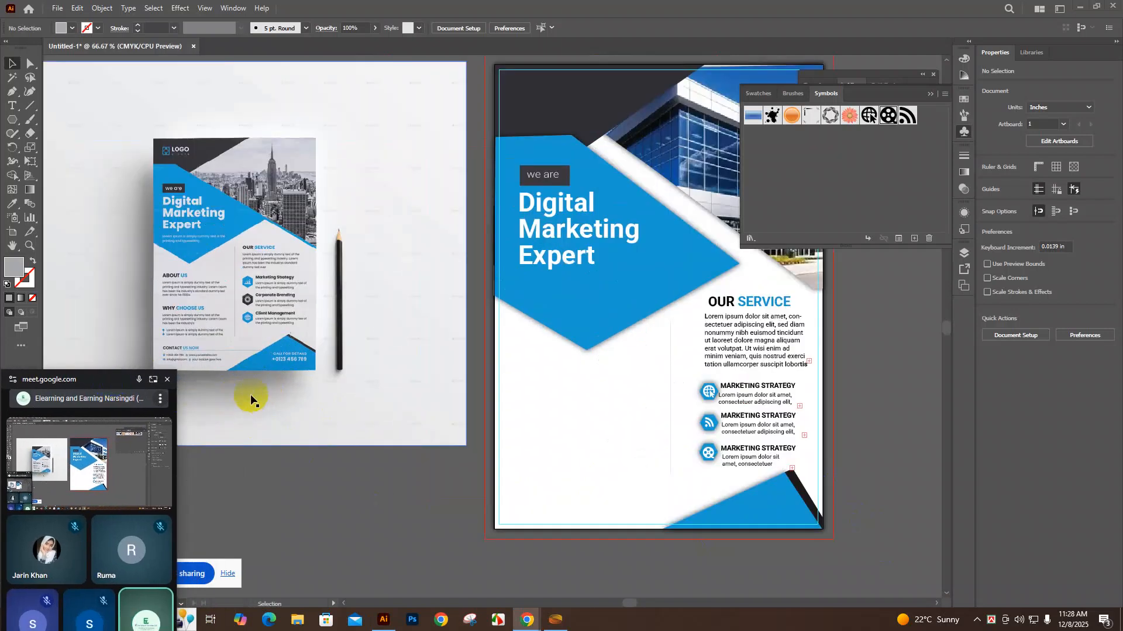
# Add a one-line placeholder text area about 3.29 in wide, "Lorem ipsum dolor sit amet, consectetuer", below the Digital Marketing Expert title and colour it white
pyautogui.click(7, 109)
pyautogui.moveTo(519, 275); pyautogui.dragTo(655, 297)
pyautogui.click(529, 291)
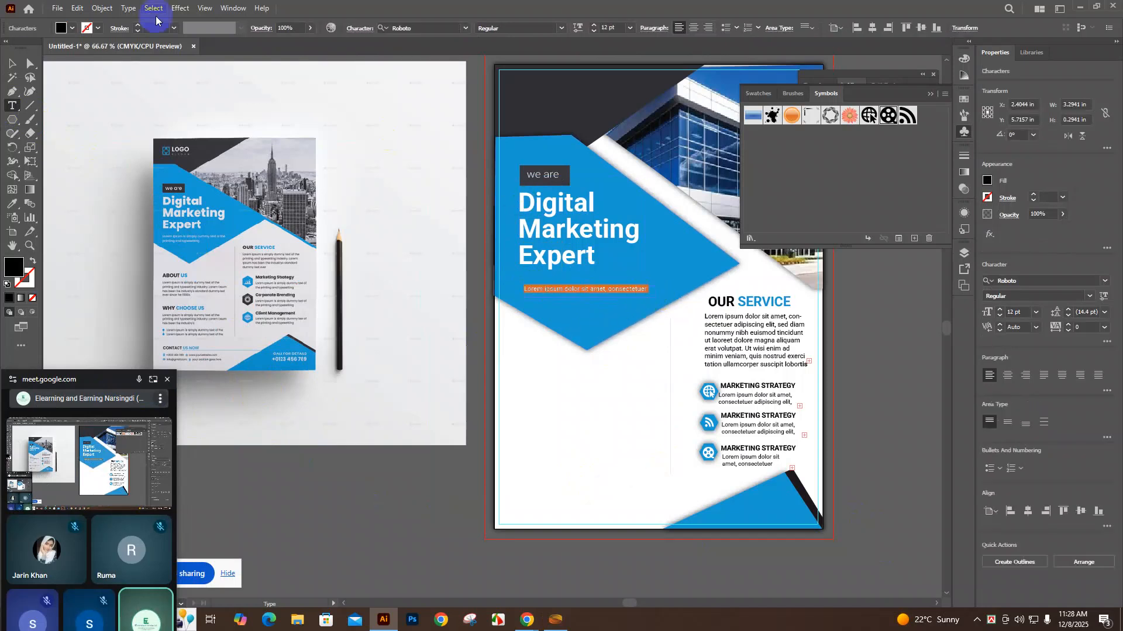
pyautogui.click(71, 29)
pyautogui.click(32, 48)
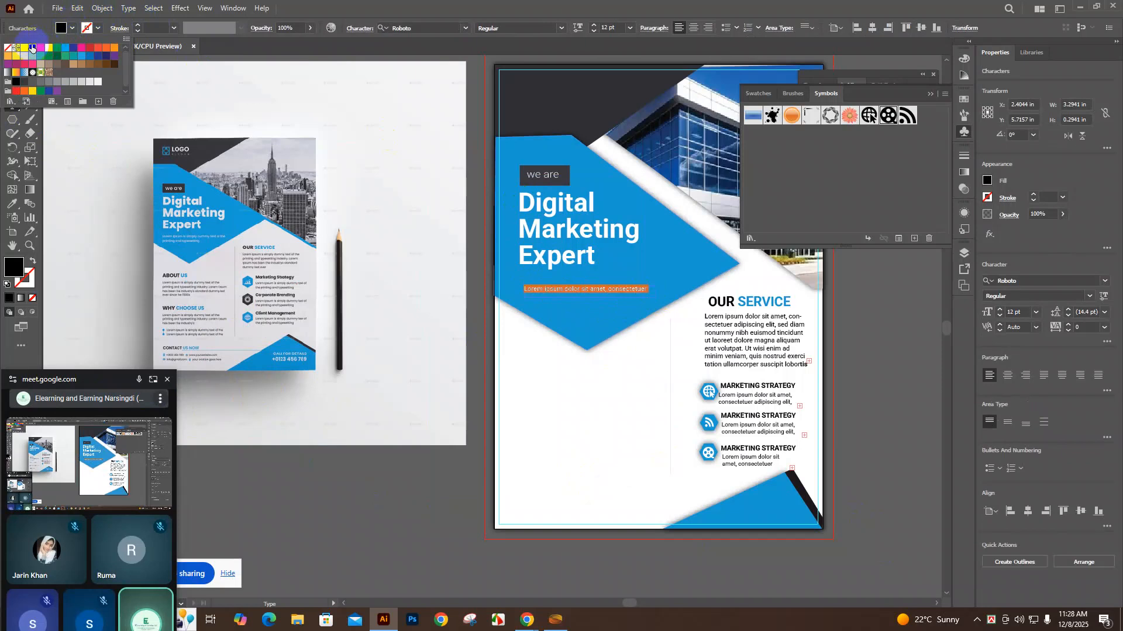
pyautogui.click(24, 47)
pyautogui.click(444, 525)
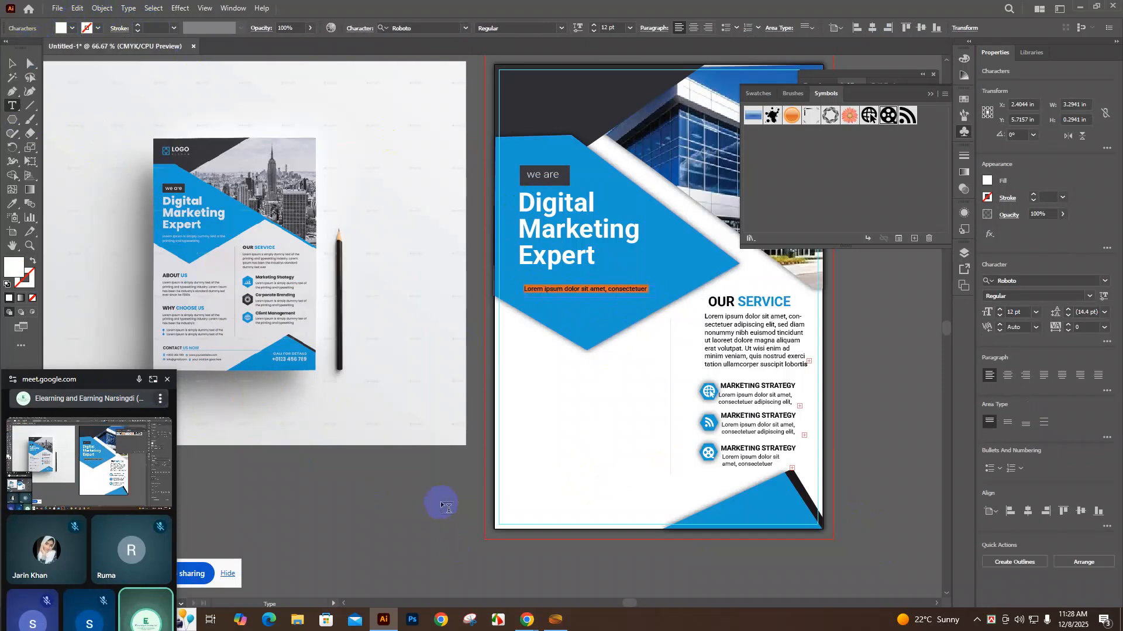
pyautogui.click(427, 464)
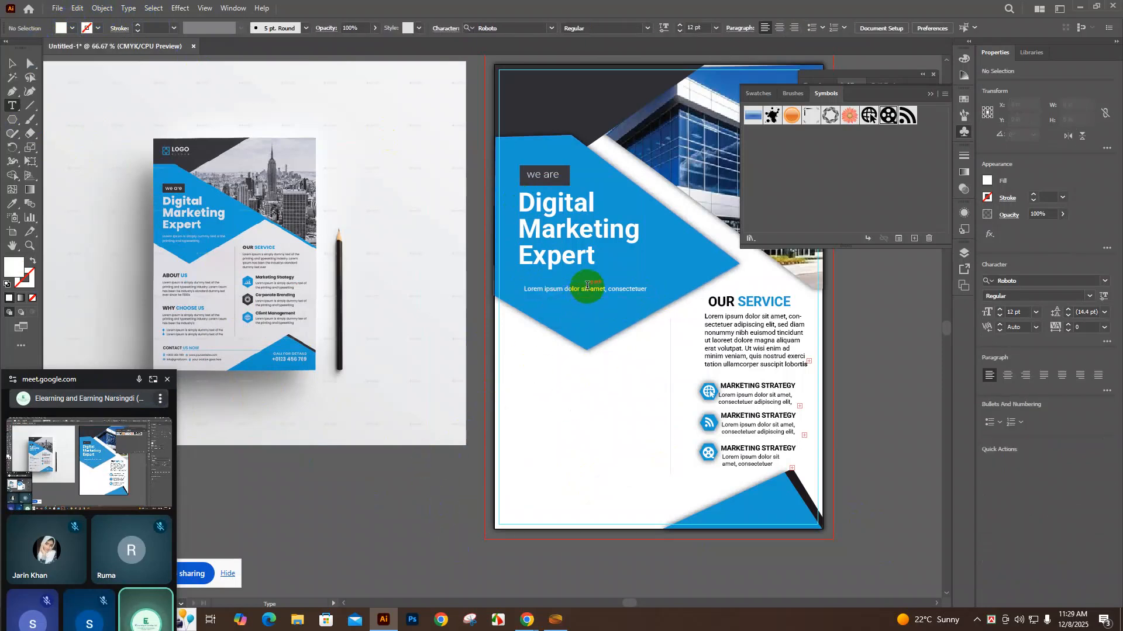
# Move the white placeholder line up and left so it sits directly under the word Expert, near the title's left edge
pyautogui.press('v')
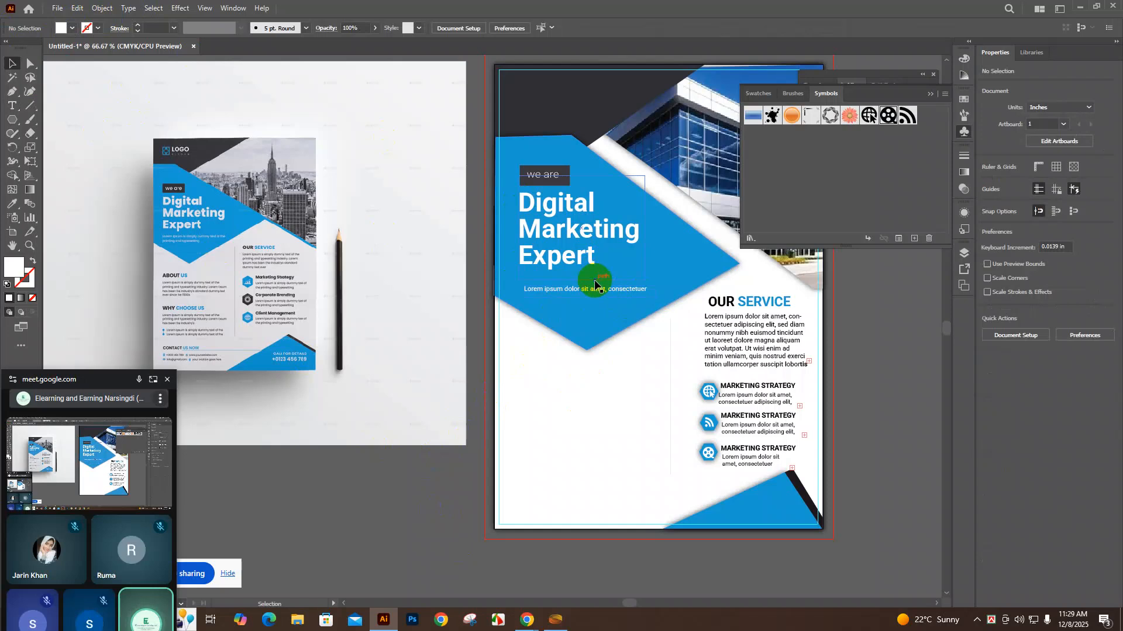
pyautogui.moveTo(593, 291); pyautogui.dragTo(583, 279)
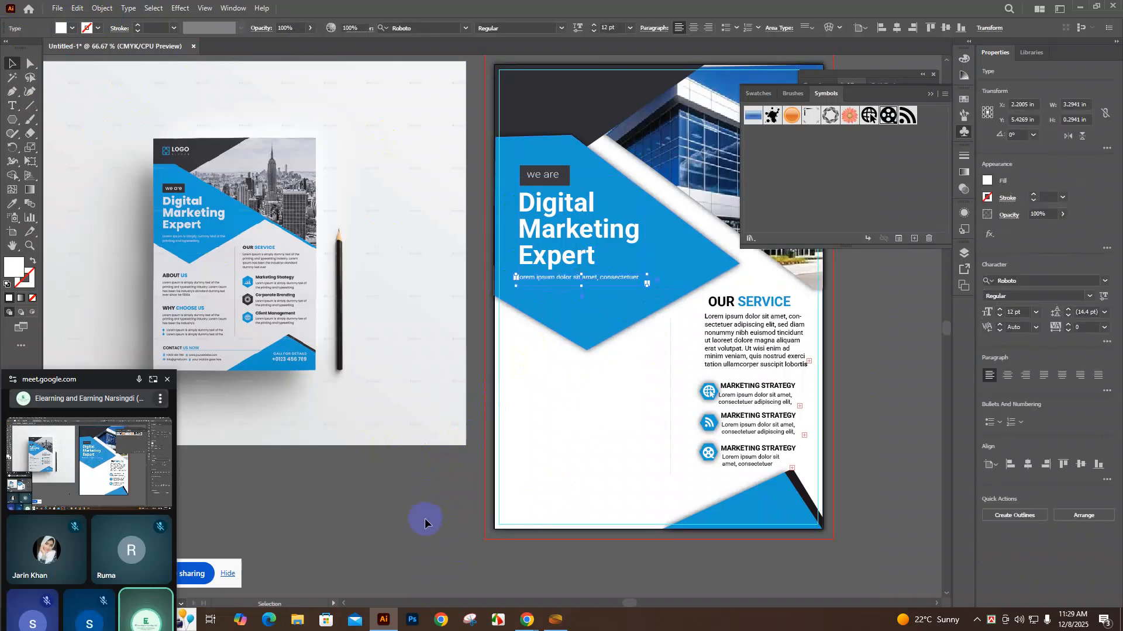
pyautogui.click(424, 518)
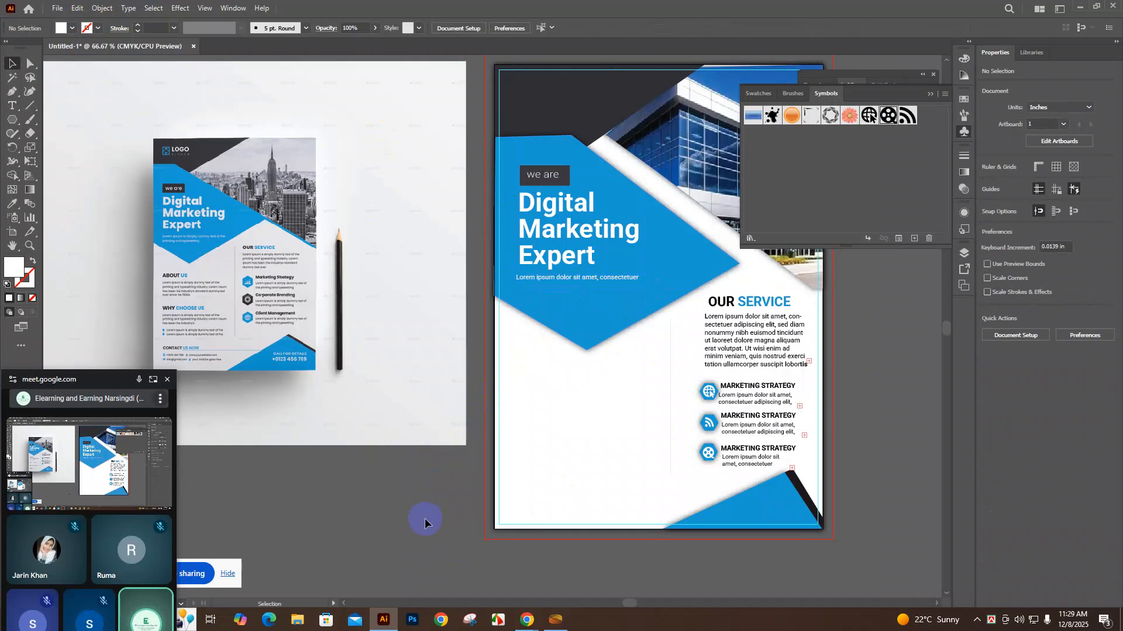